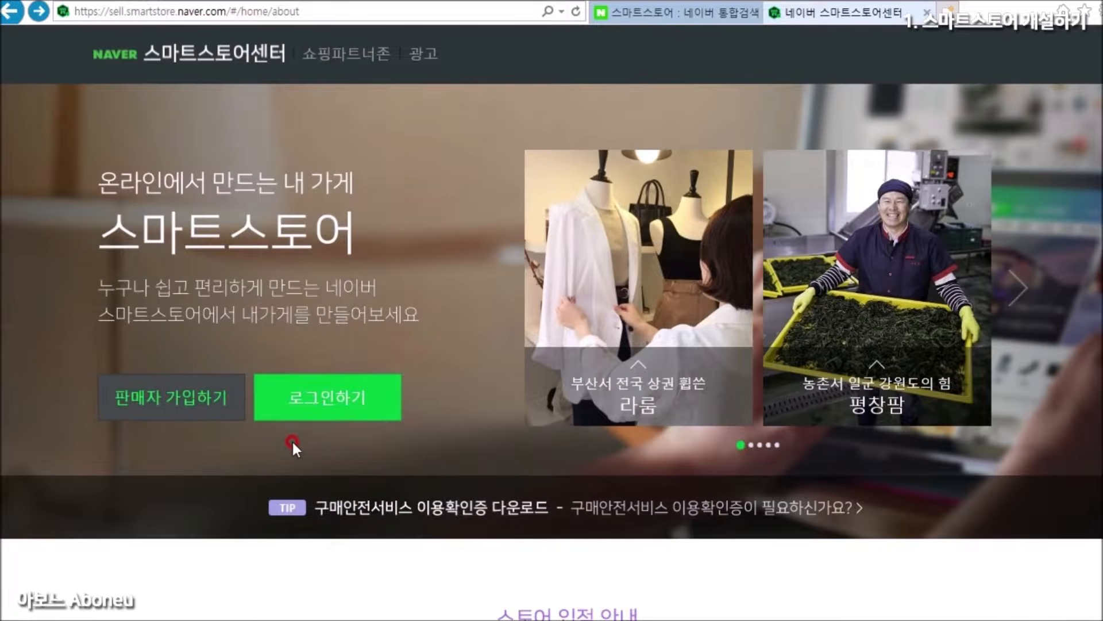
# Open the seller login from the Naver SmartStore Center home page.
pyautogui.click(333, 403)
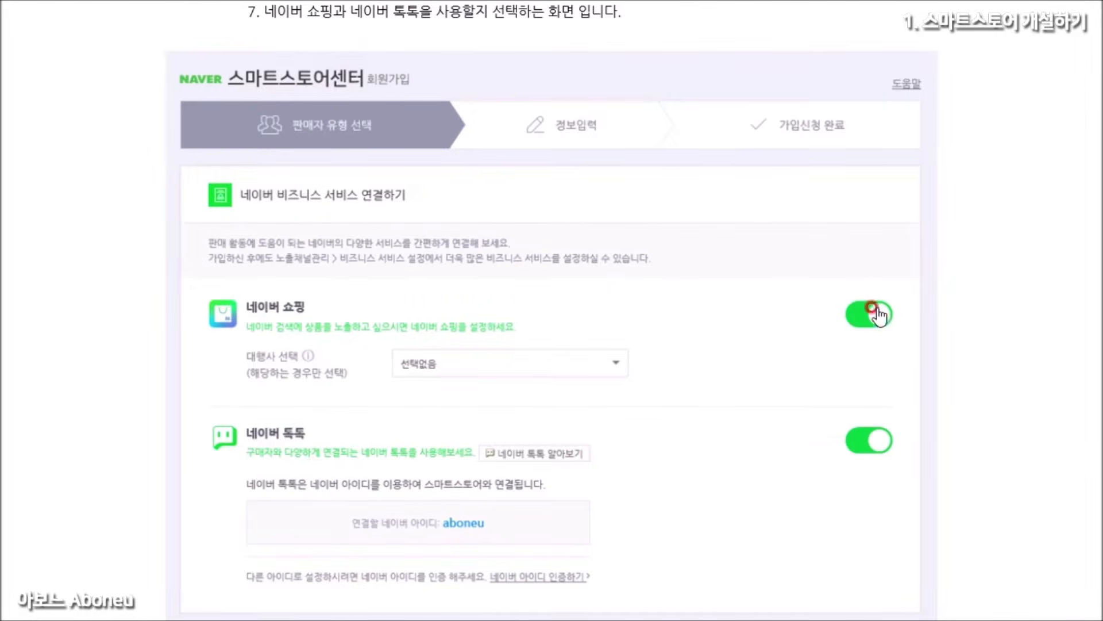
# Read the sign-up guide's sections on connecting Naver Shopping and TalkTalk, choosing sales permissions, and agreeing to the required terms.
pyautogui.scroll(-4, 741, 468)
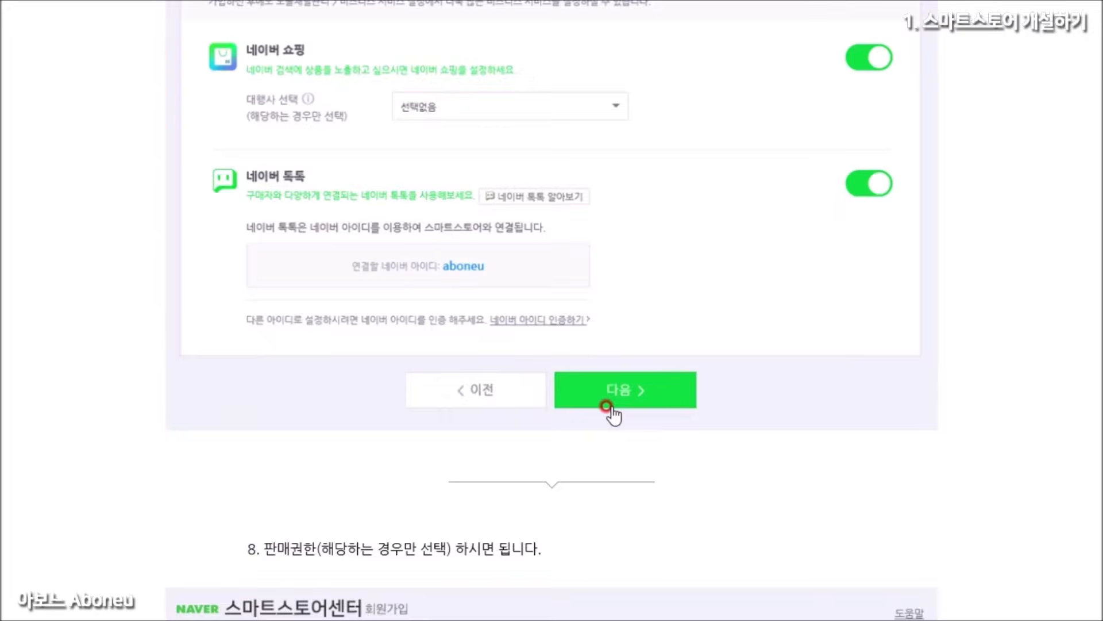
pyautogui.scroll(-8, 607, 407)
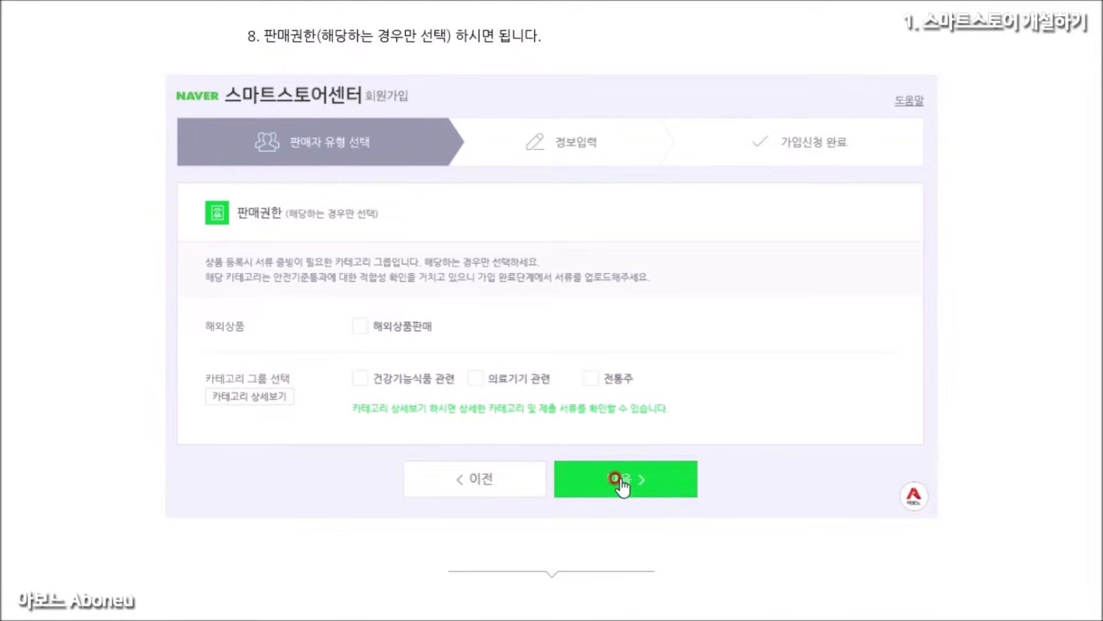
pyautogui.scroll(-6, 632, 477)
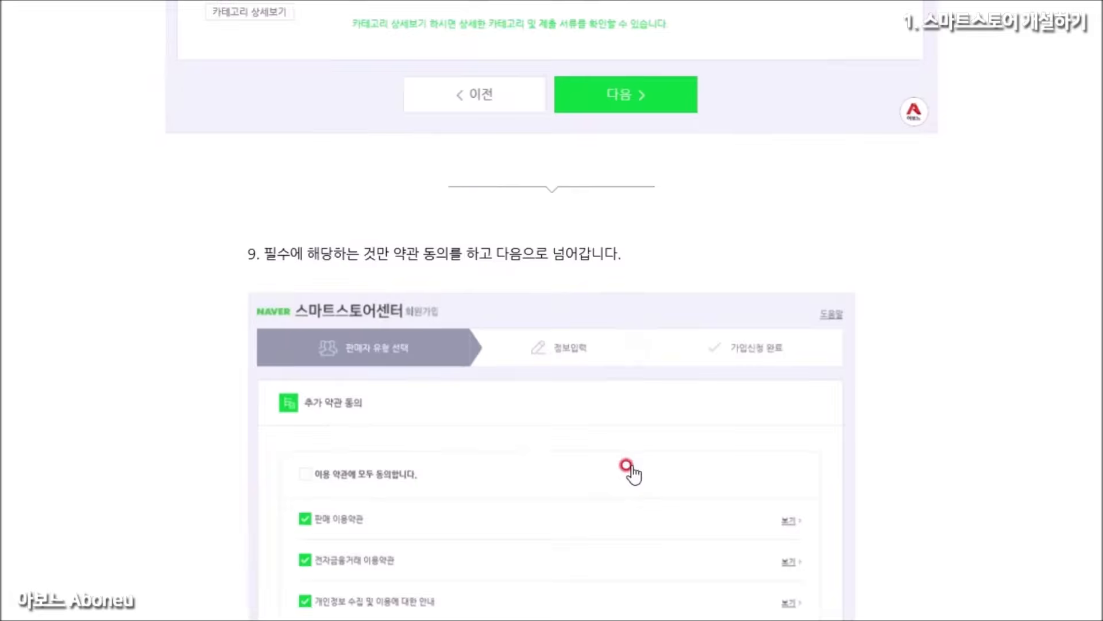
pyautogui.scroll(-3, 625, 465)
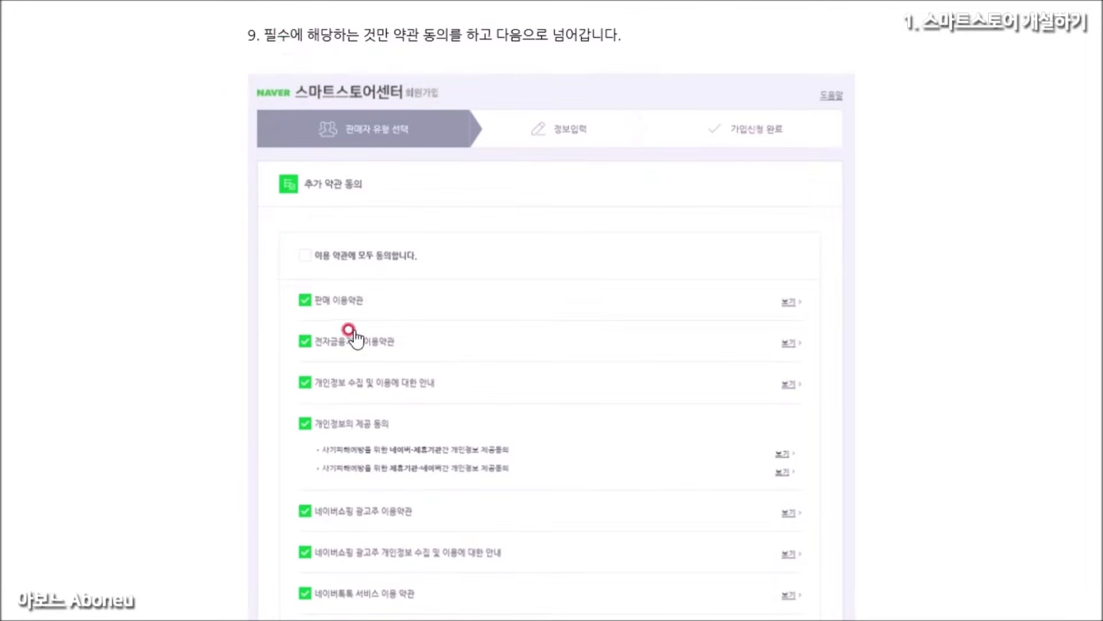
pyautogui.scroll(-2, 318, 331)
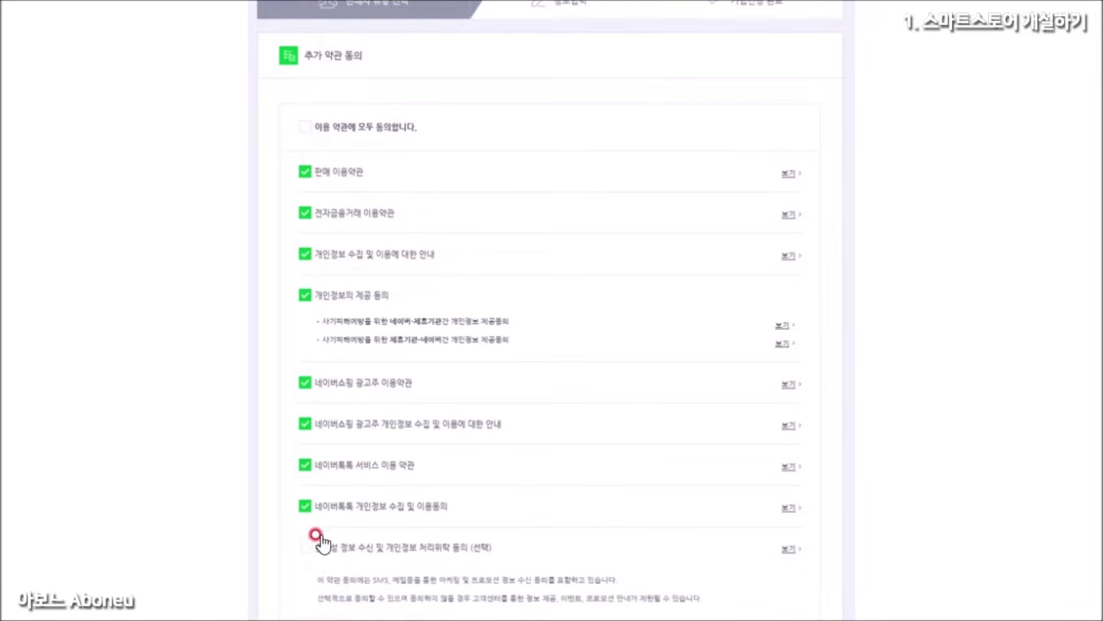
pyautogui.scroll(-2, 503, 531)
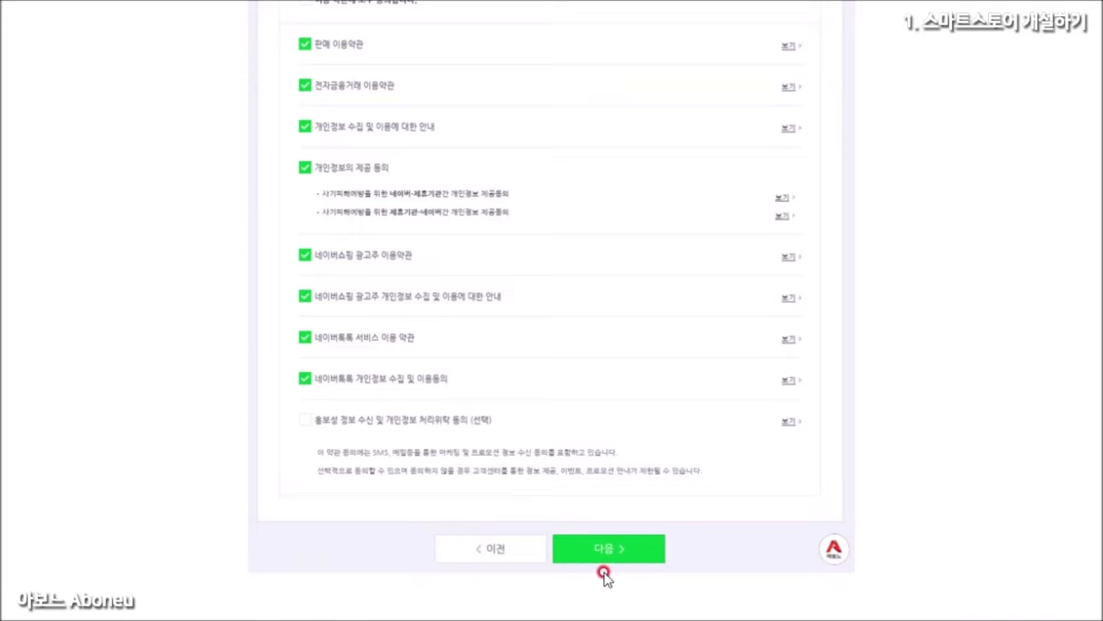
# Read the guide's sections on seller details, store name and address, representative category, shipping and return addresses, and the settlement account.
pyautogui.scroll(-8, 319, 164)
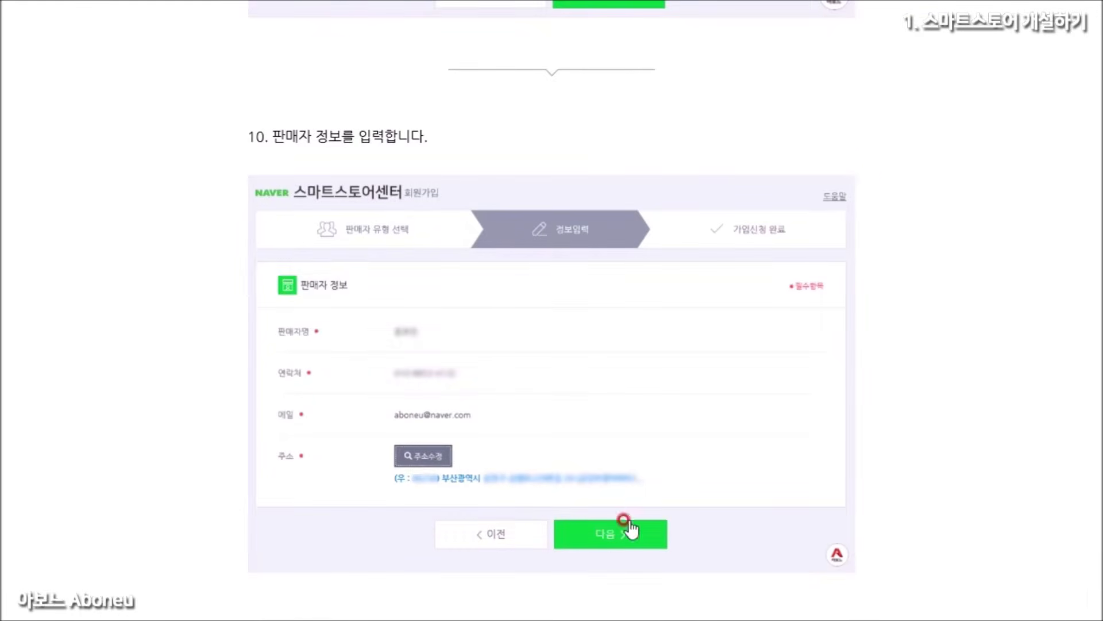
pyautogui.scroll(-10, 587, 543)
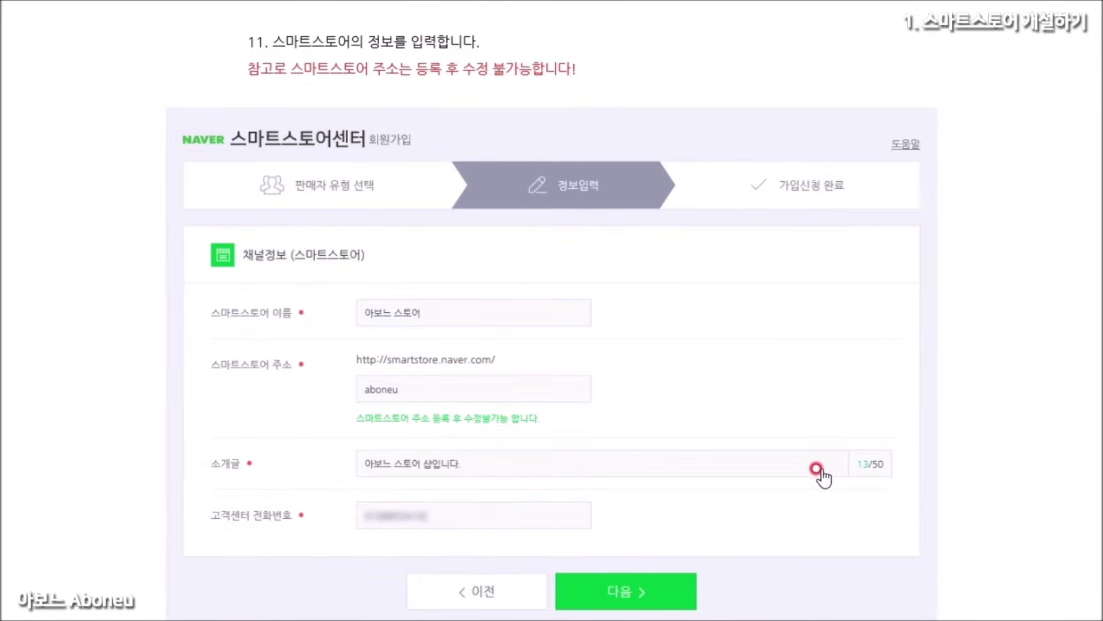
pyautogui.scroll(-12, 820, 471)
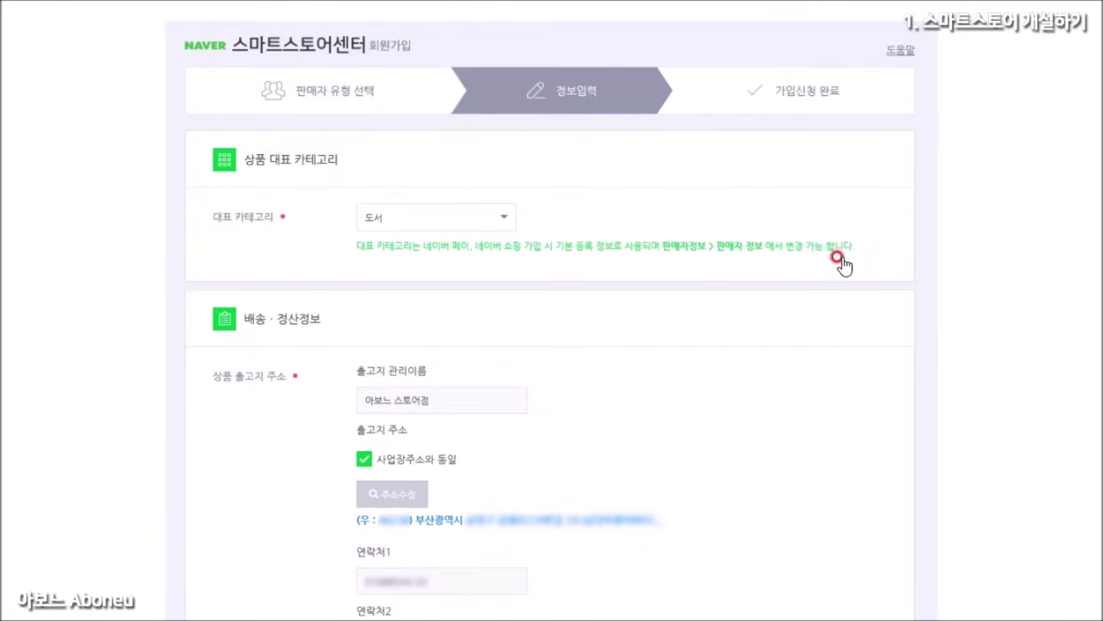
pyautogui.scroll(-5, 252, 82)
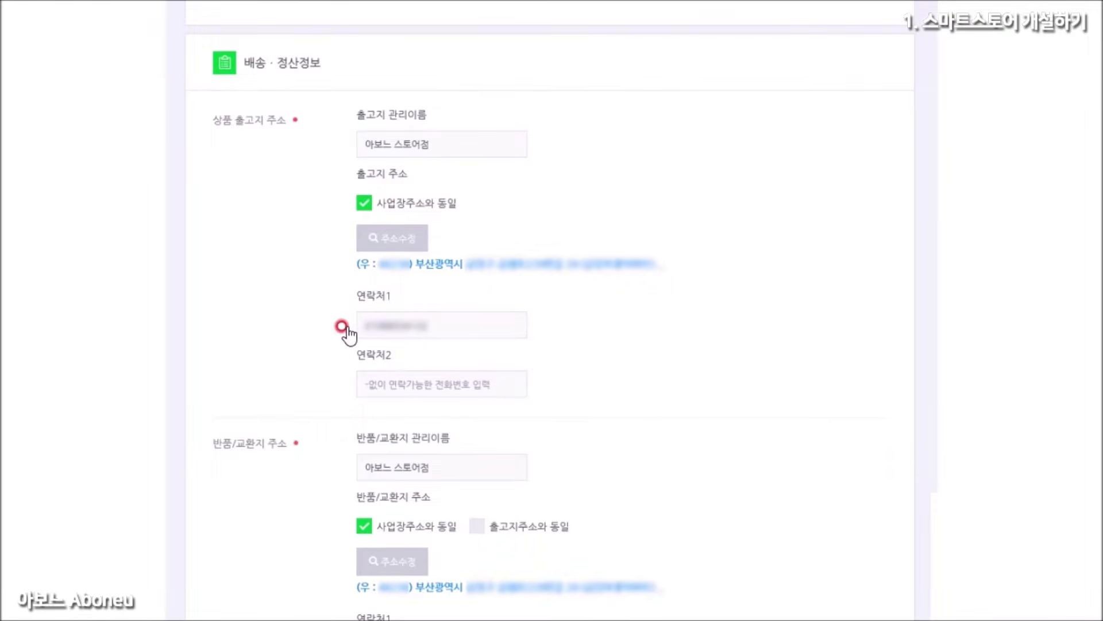
pyautogui.scroll(-5, 343, 330)
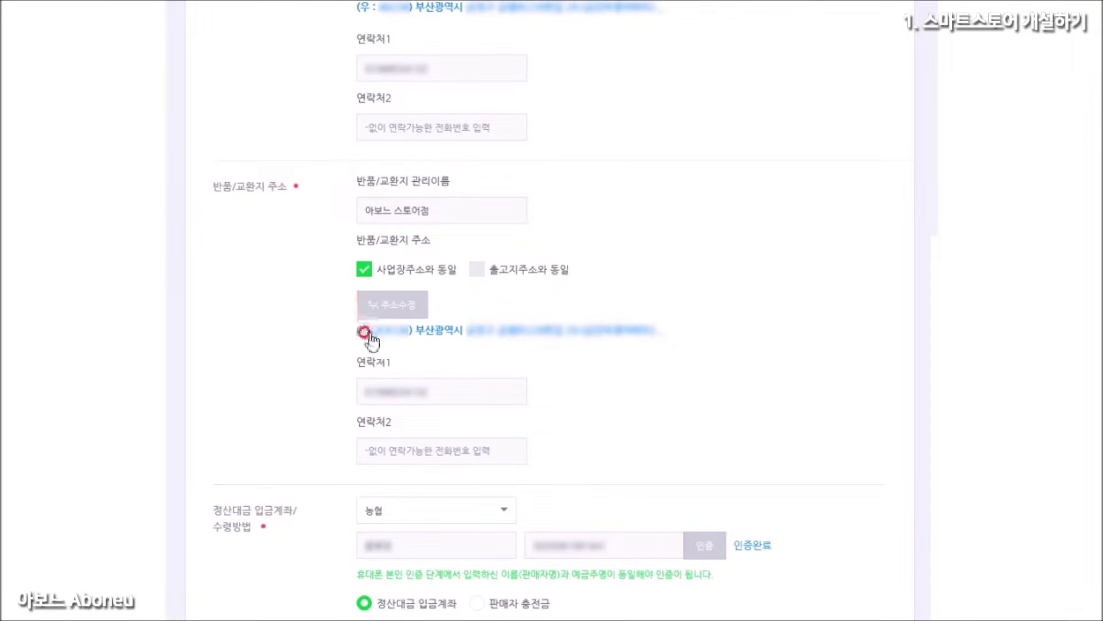
pyautogui.scroll(-3, 231, 389)
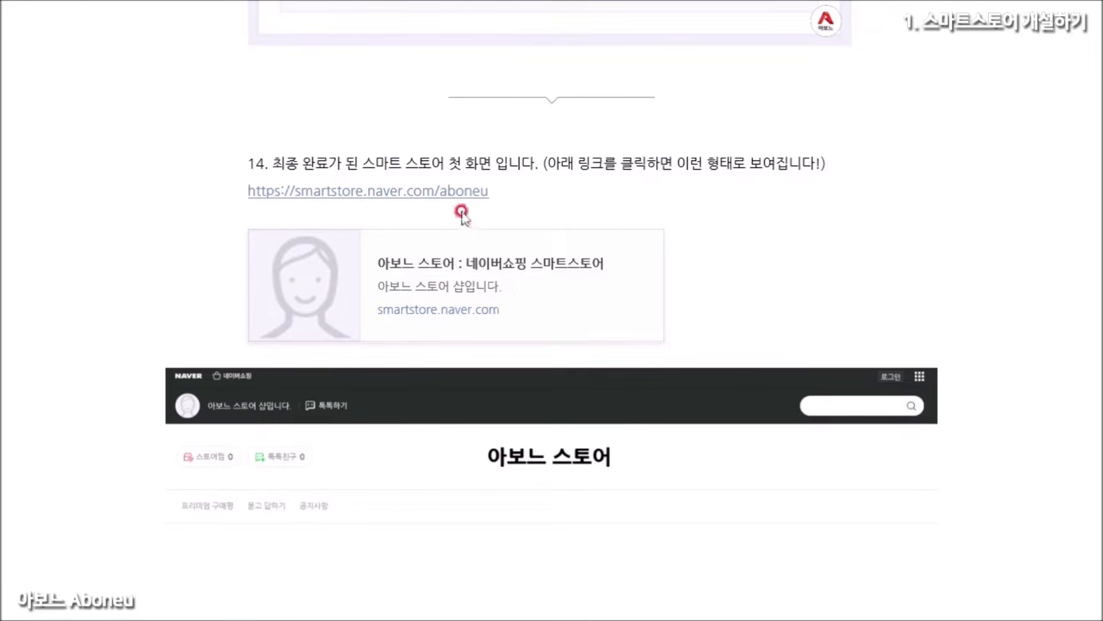
# Examine the guide's admin page example in section 15 and highlight its caption.
pyautogui.scroll(-5, 476, 198)
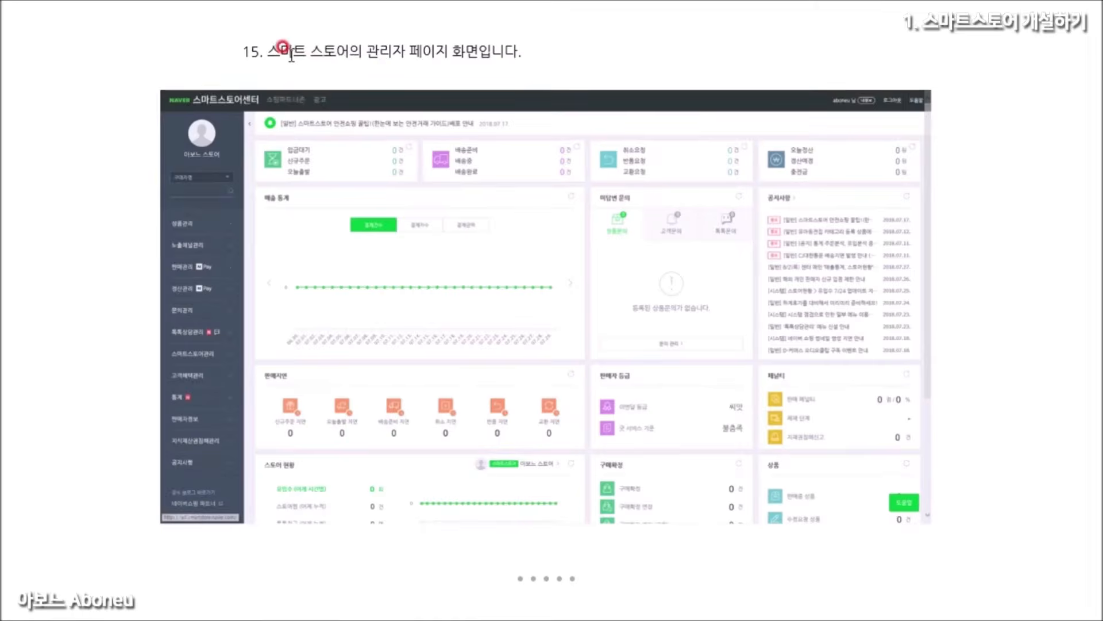
pyautogui.moveTo(291, 44); pyautogui.dragTo(450, 86)
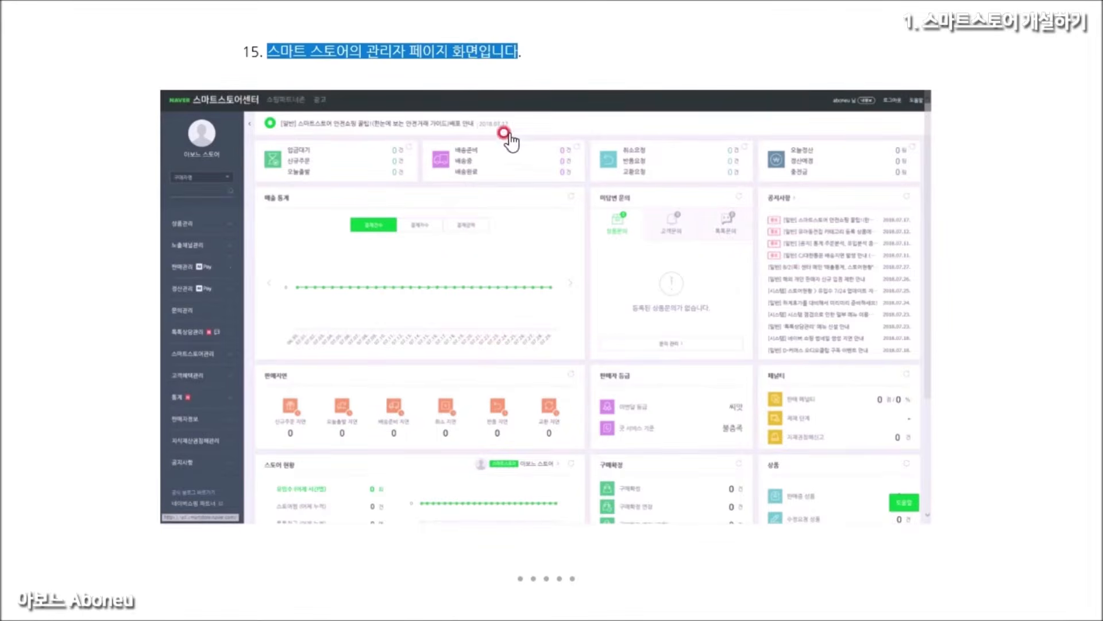
pyautogui.scroll(-3, 325, 435)
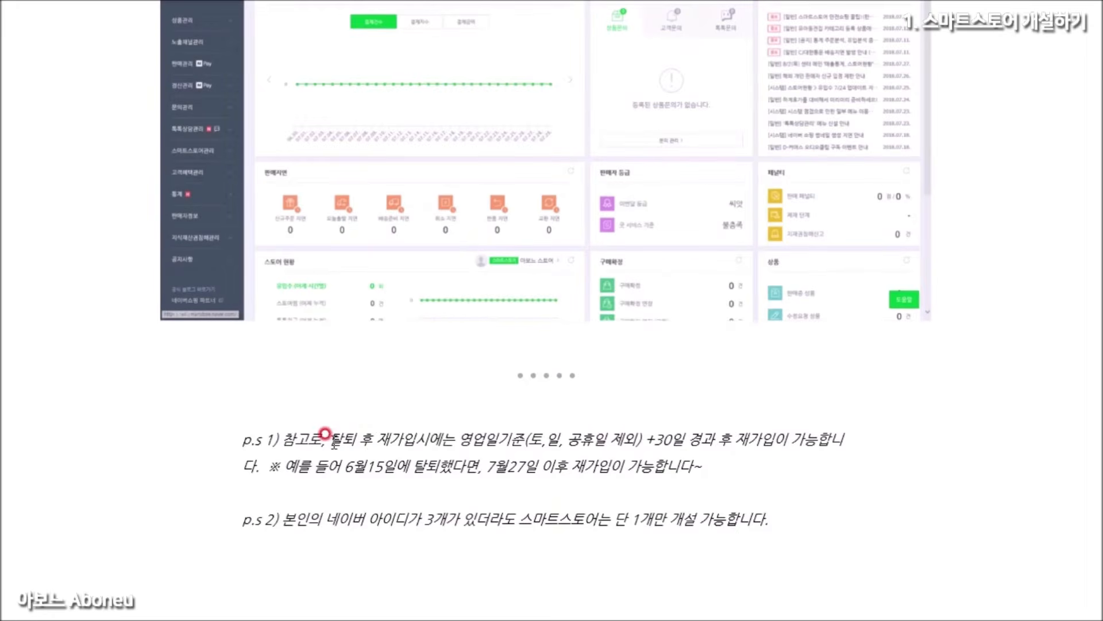
# Read the guide's two postscripts on the waiting period for rejoining and the store limit per person, highlighting the key phrases.
pyautogui.moveTo(328, 438); pyautogui.dragTo(510, 438)
pyautogui.moveTo(655, 439); pyautogui.dragTo(728, 430)
pyautogui.click(545, 439)
pyautogui.moveTo(671, 439); pyautogui.dragTo(637, 453)
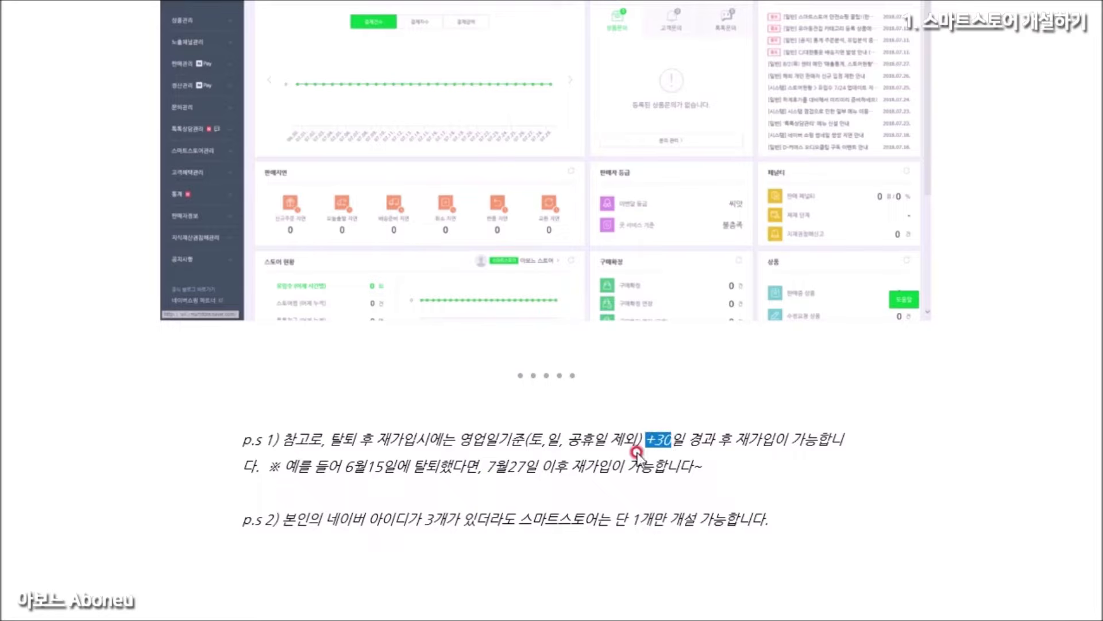
pyautogui.click(375, 408)
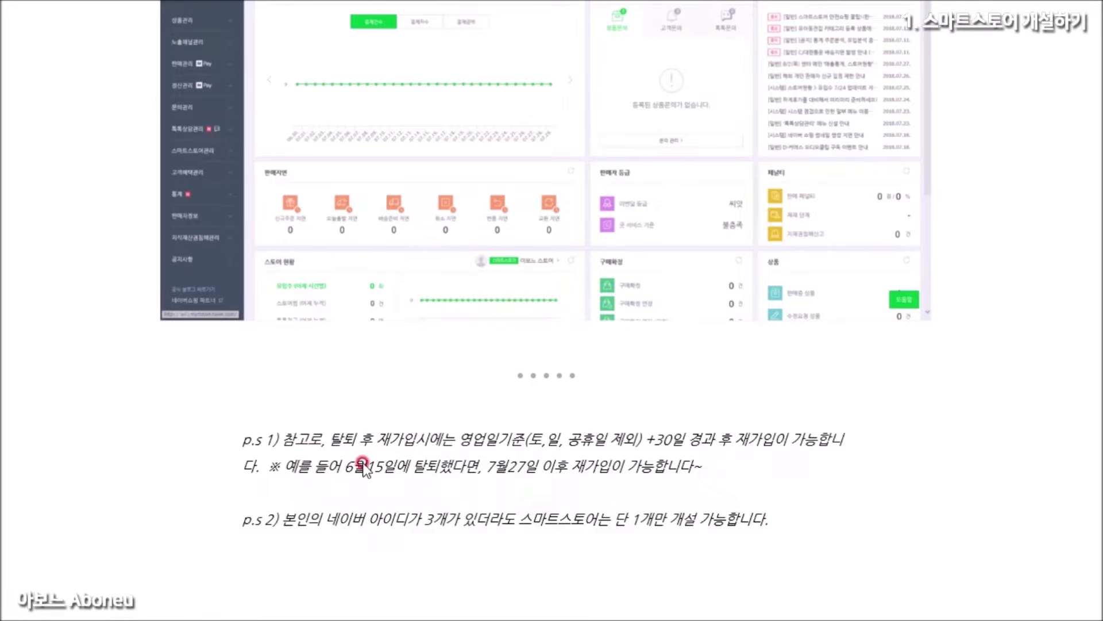
pyautogui.moveTo(283, 457); pyautogui.dragTo(703, 467)
pyautogui.click(484, 477)
pyautogui.click(720, 465)
pyautogui.moveTo(280, 511); pyautogui.dragTo(809, 517)
pyautogui.click(815, 519)
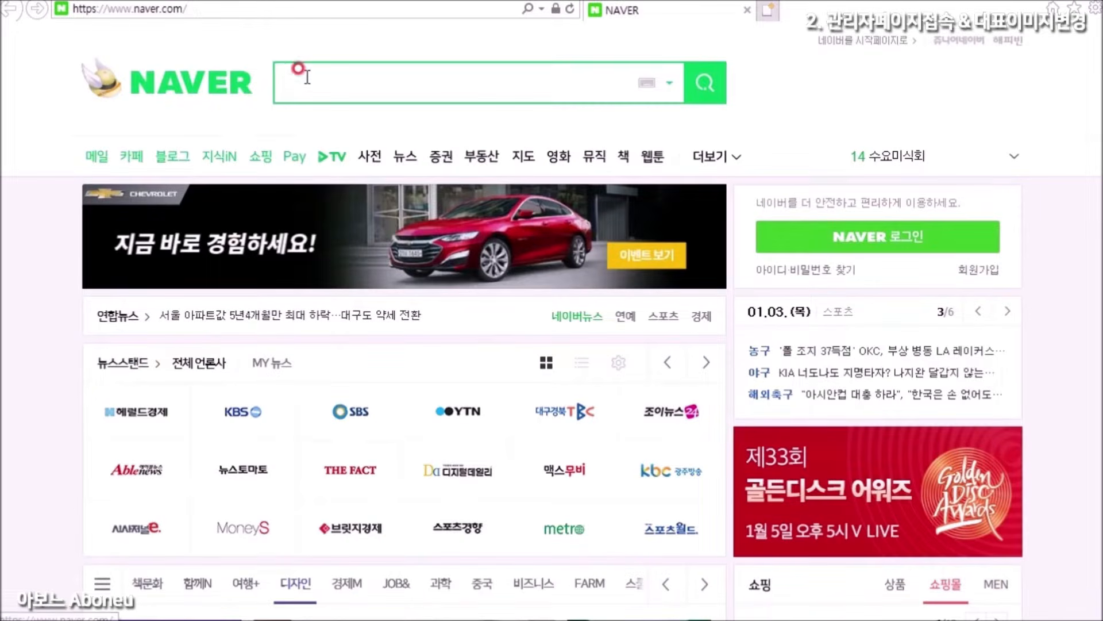
# Search Naver for "스마트스토어 판매자센터" and open the 네이버 스마트스토어센터 site from the results.
pyautogui.click(309, 80)
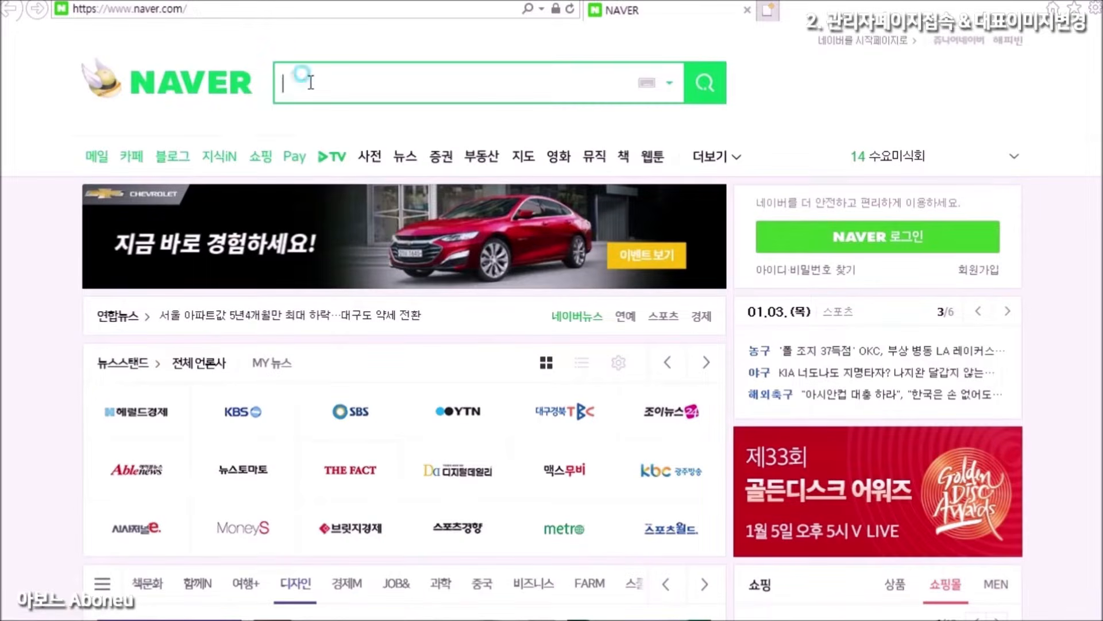
pyautogui.write('스마')
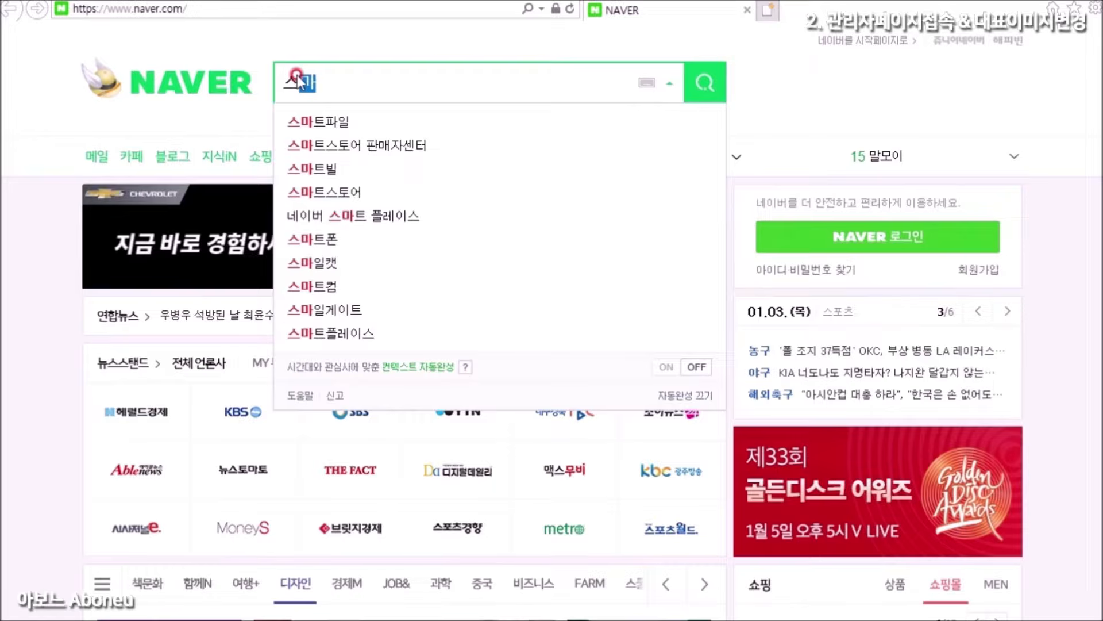
pyautogui.click(397, 150)
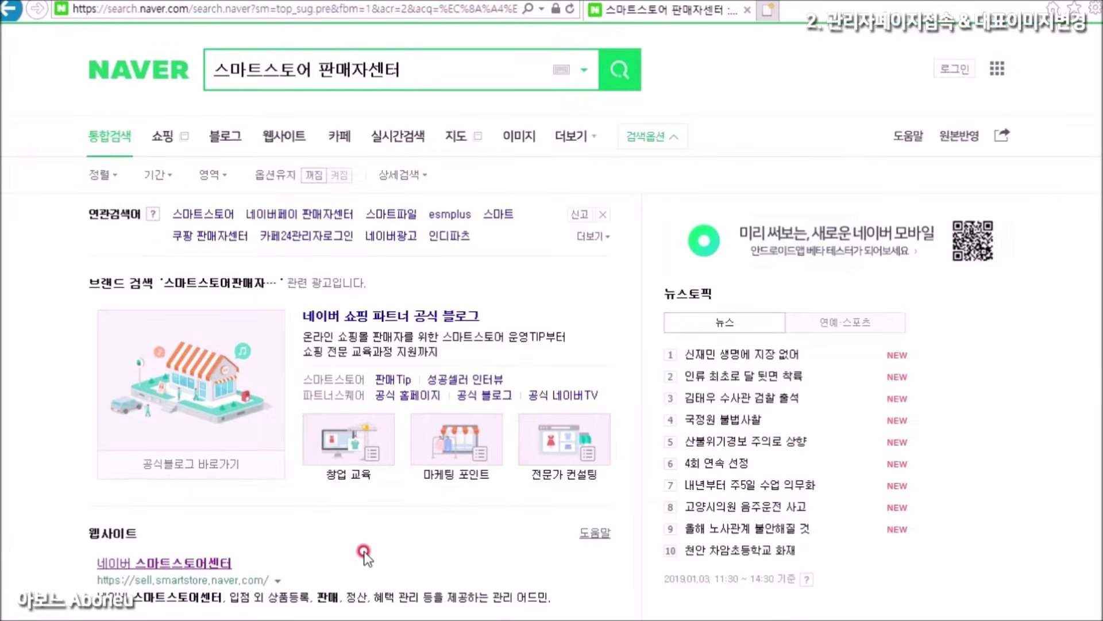
pyautogui.click(183, 564)
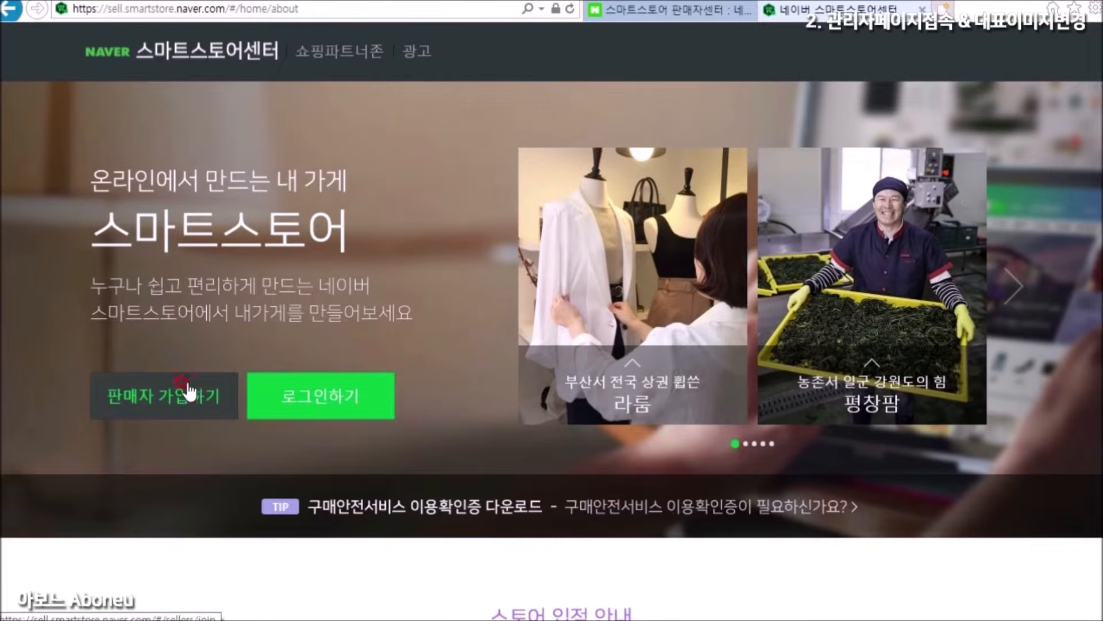
# Open the SmartStore Center login and choose to log in with a Naver ID.
pyautogui.click(340, 410)
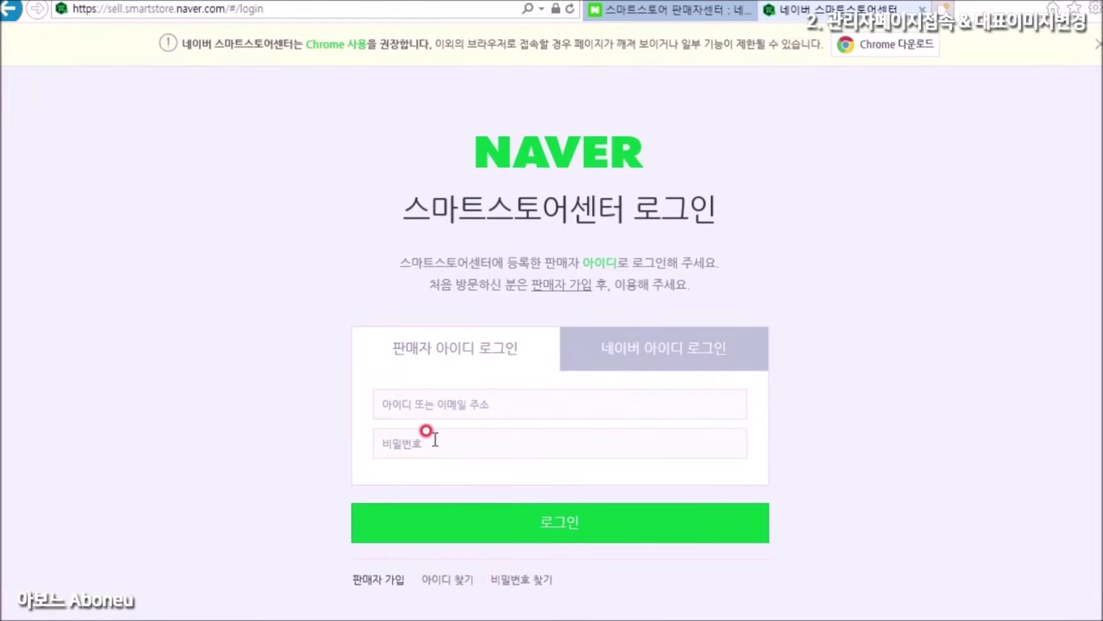
pyautogui.click(638, 350)
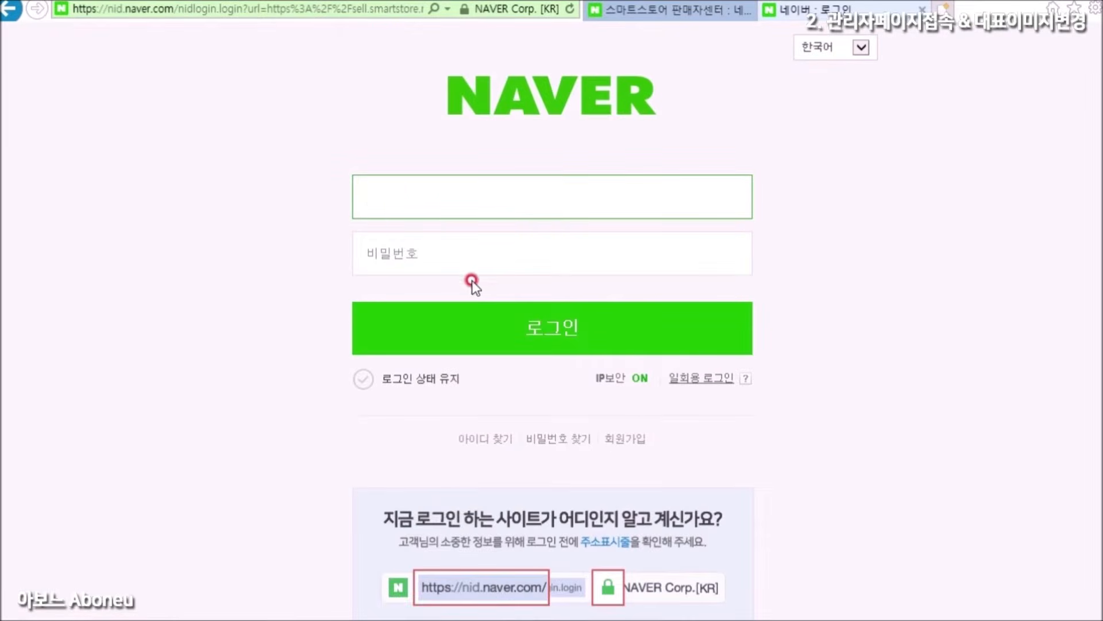
# Return to the Naver search results and reopen the 네이버 스마트스토어센터 site.
pyautogui.click(670, 10)
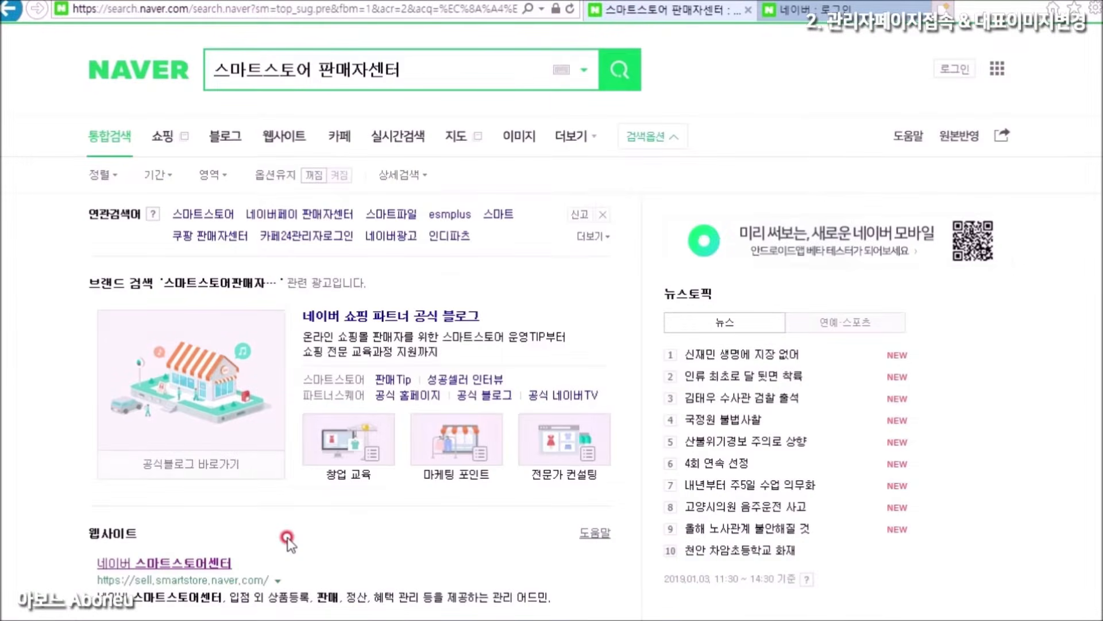
pyautogui.click(206, 562)
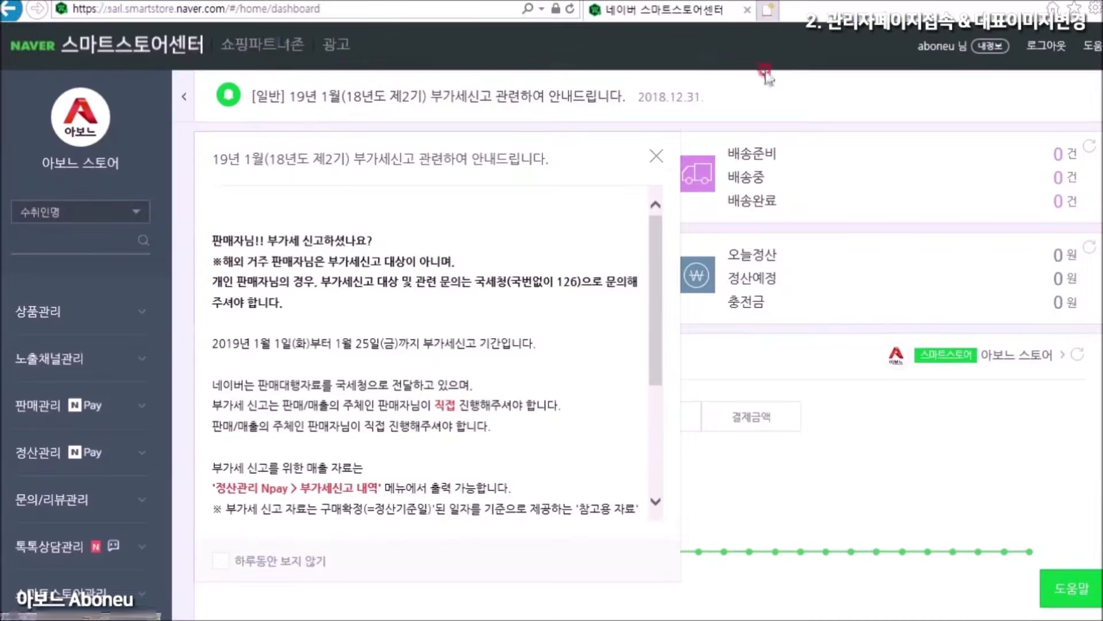
# Close the January 2019 VAT filing notice covering the seller dashboard.
pyautogui.click(763, 109)
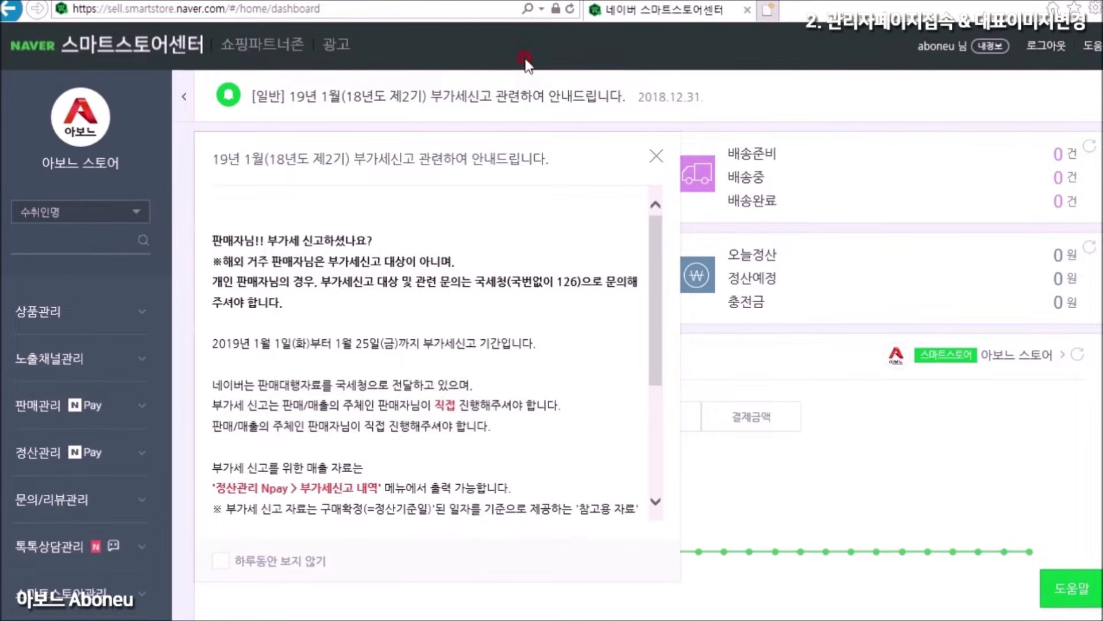
pyautogui.click(625, 188)
pyautogui.click(653, 154)
pyautogui.click(343, 157)
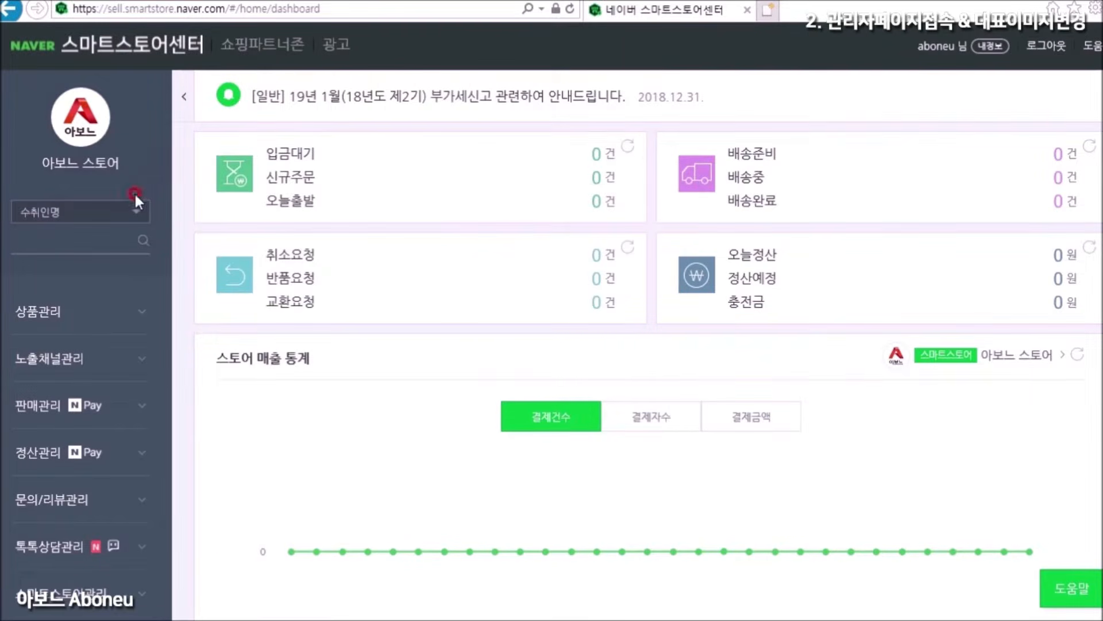
# Look over the seller dashboard's order, settlement, sales statistics and notice sections.
pyautogui.scroll(-3, 318, 351)
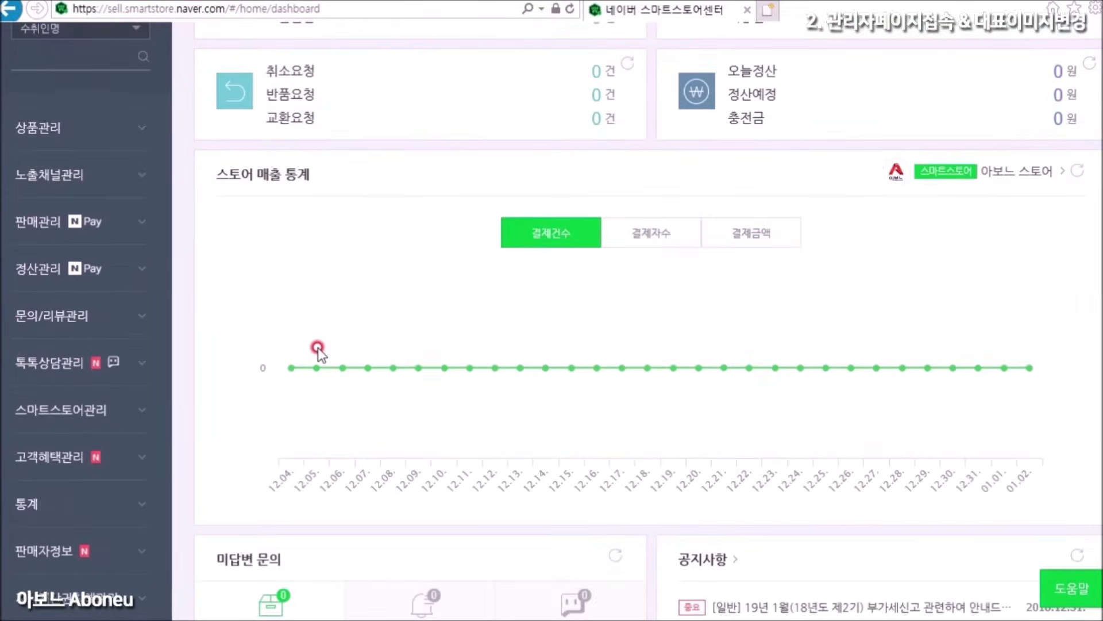
pyautogui.scroll(-10, 318, 350)
pyautogui.scroll(15, 205, 357)
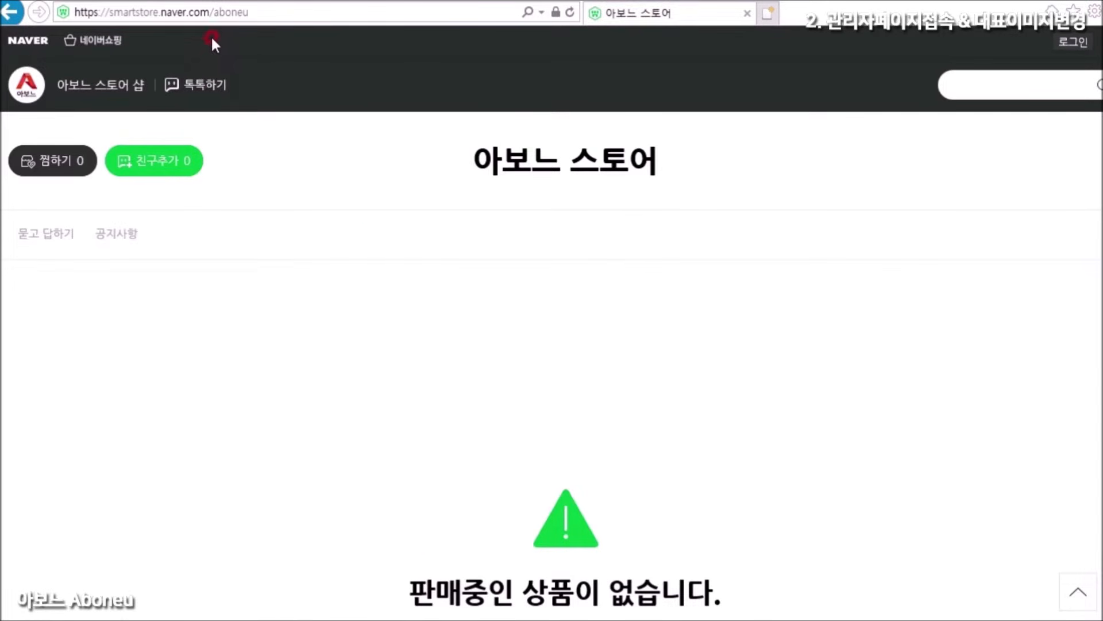
# Examine the storefront's web address, highlighting the smartstore.naver.com domain and the store ID "aboneu".
pyautogui.click(212, 15)
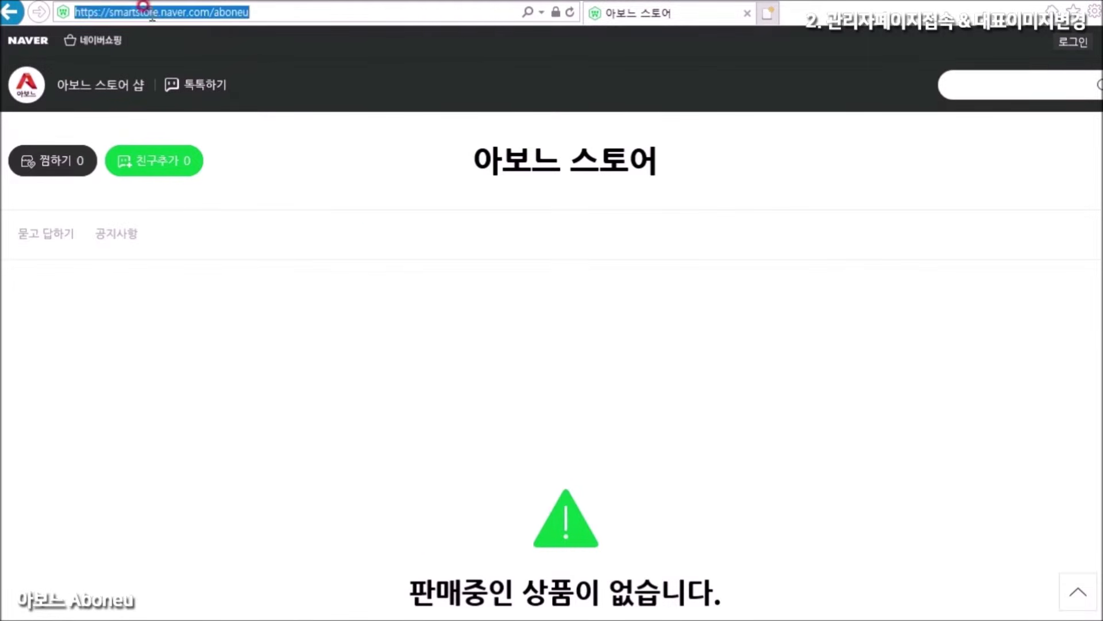
pyautogui.moveTo(109, 12); pyautogui.dragTo(183, 13)
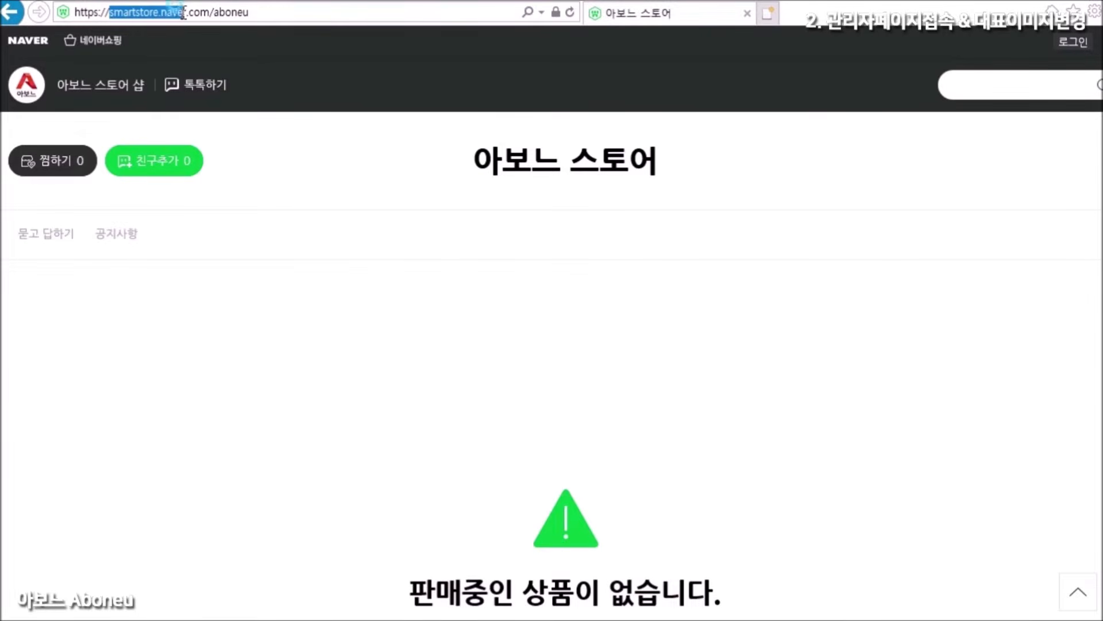
pyautogui.click(217, 12)
pyautogui.moveTo(217, 13); pyautogui.dragTo(252, 10)
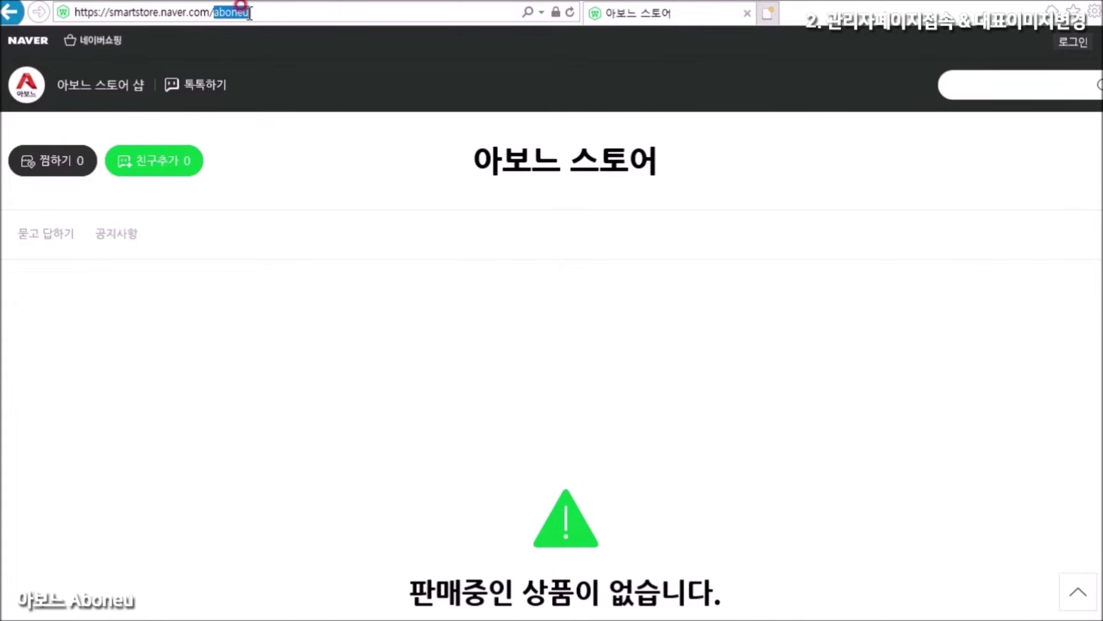
pyautogui.moveTo(217, 4); pyautogui.dragTo(240, 7)
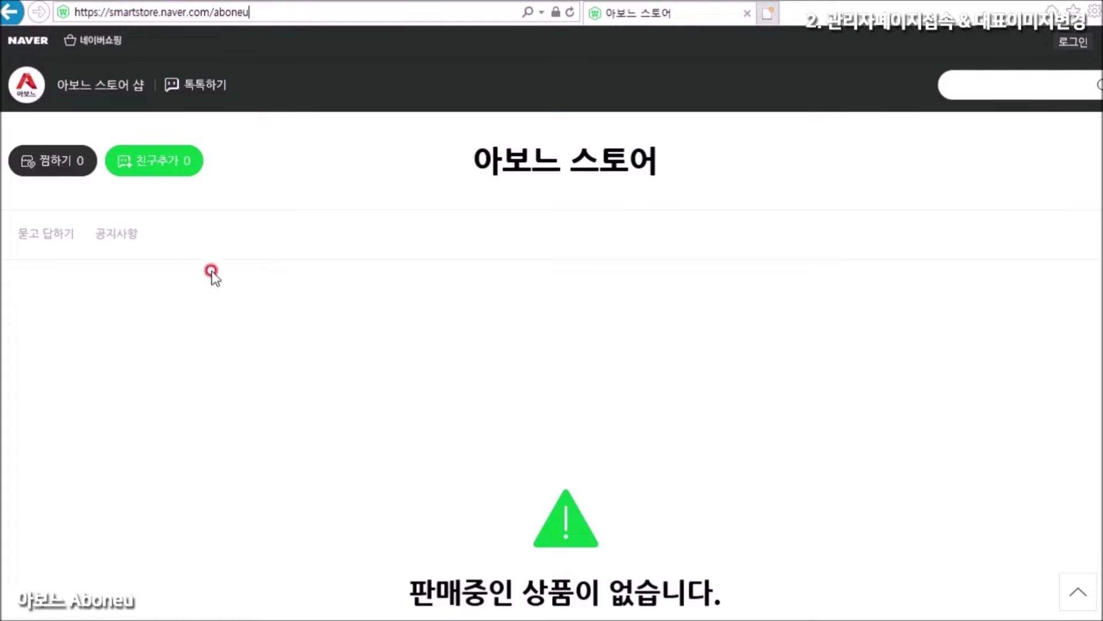
# Look over the storefront page from its header down to the footer's legal and customer service information.
pyautogui.scroll(-10, 747, 138)
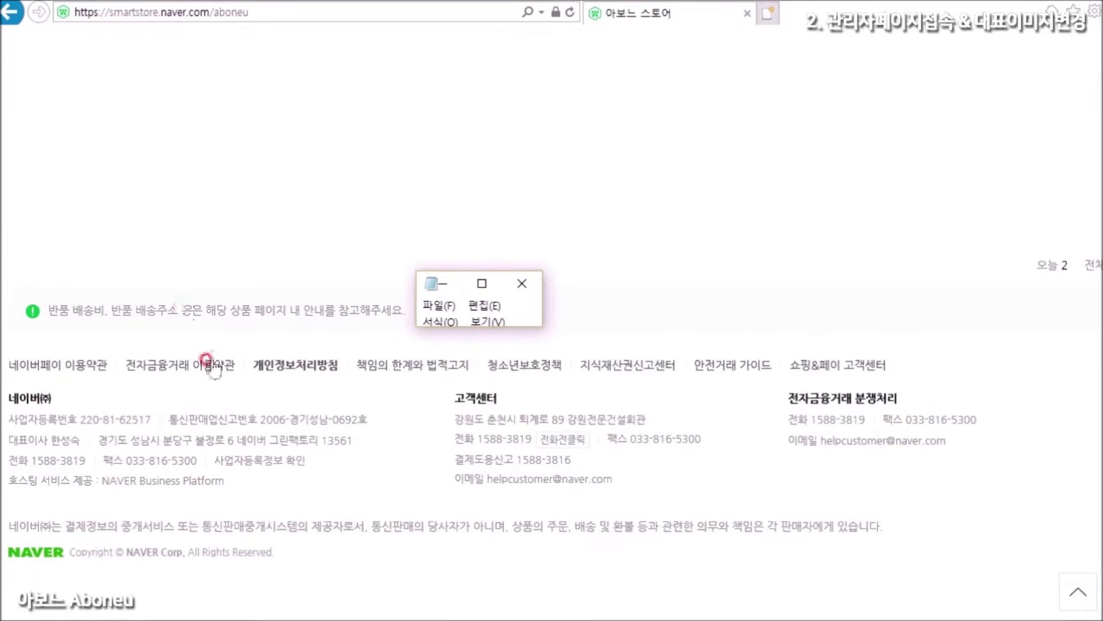
pyautogui.click(787, 253)
pyautogui.scroll(10, 788, 253)
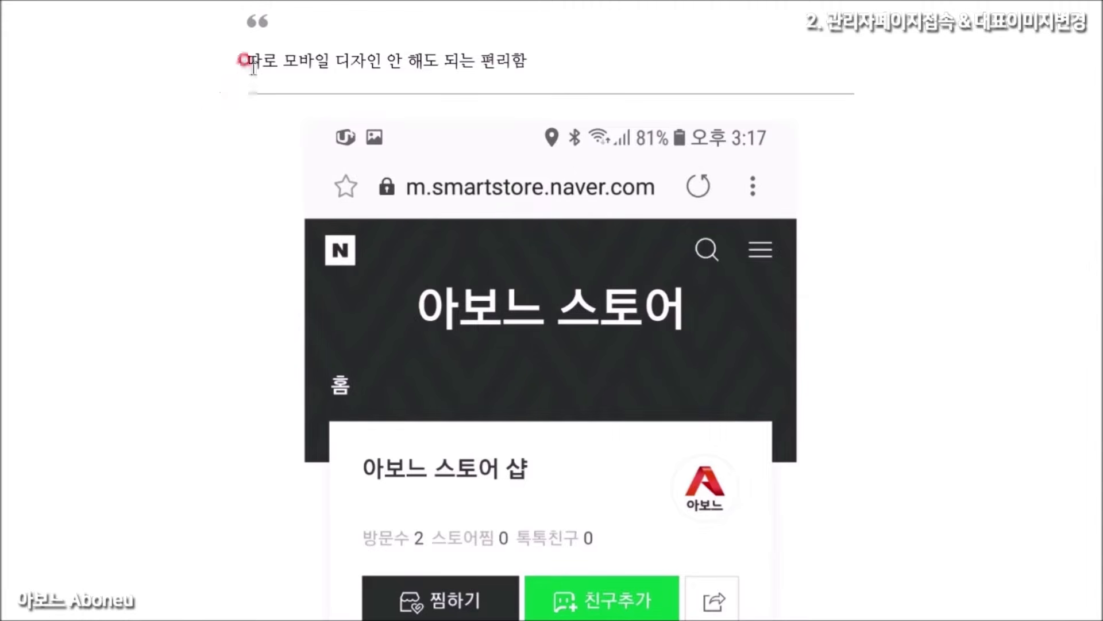
# Examine the mobile storefront example, highlighting the line about not needing a separate mobile design and viewing the screen down to the legal notice.
pyautogui.moveTo(249, 59); pyautogui.dragTo(502, 57)
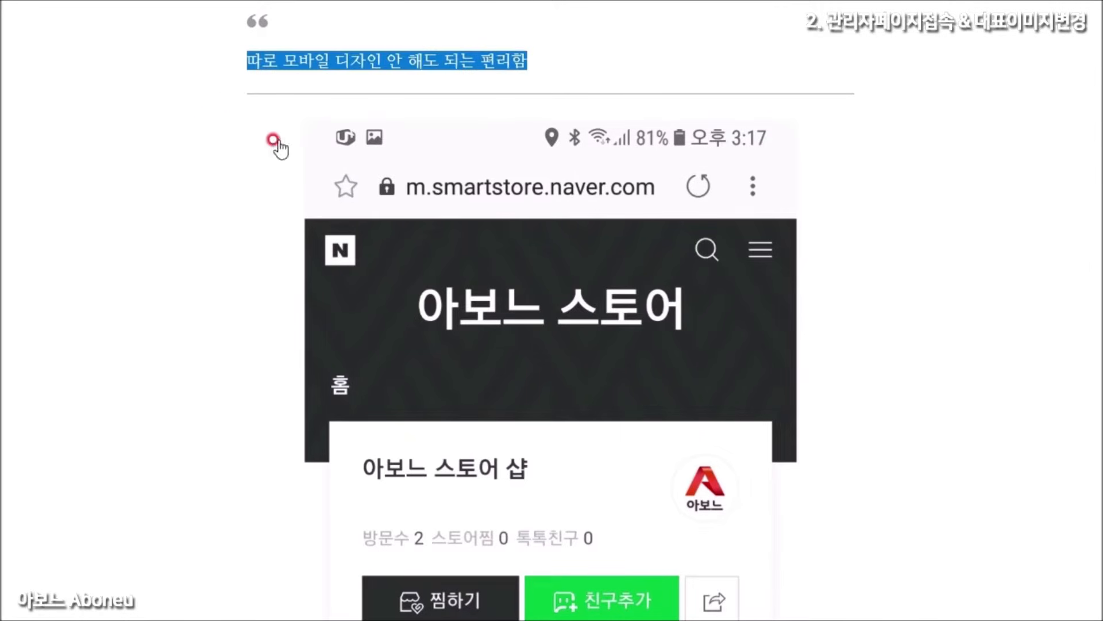
pyautogui.click(224, 165)
pyautogui.scroll(1, 550, 317)
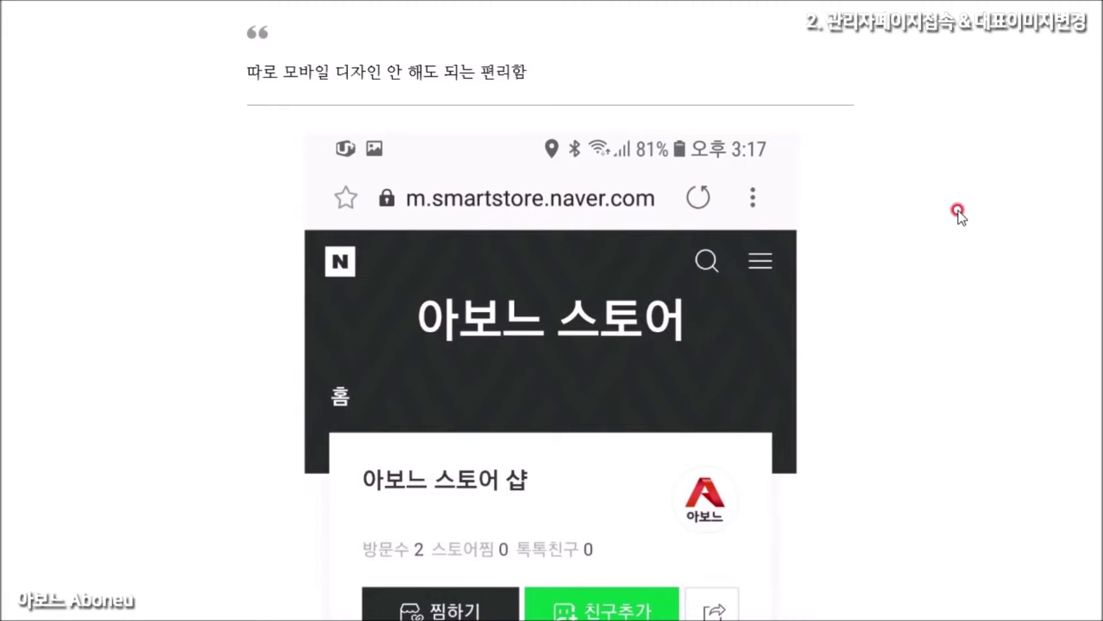
pyautogui.scroll(-6, 551, 310)
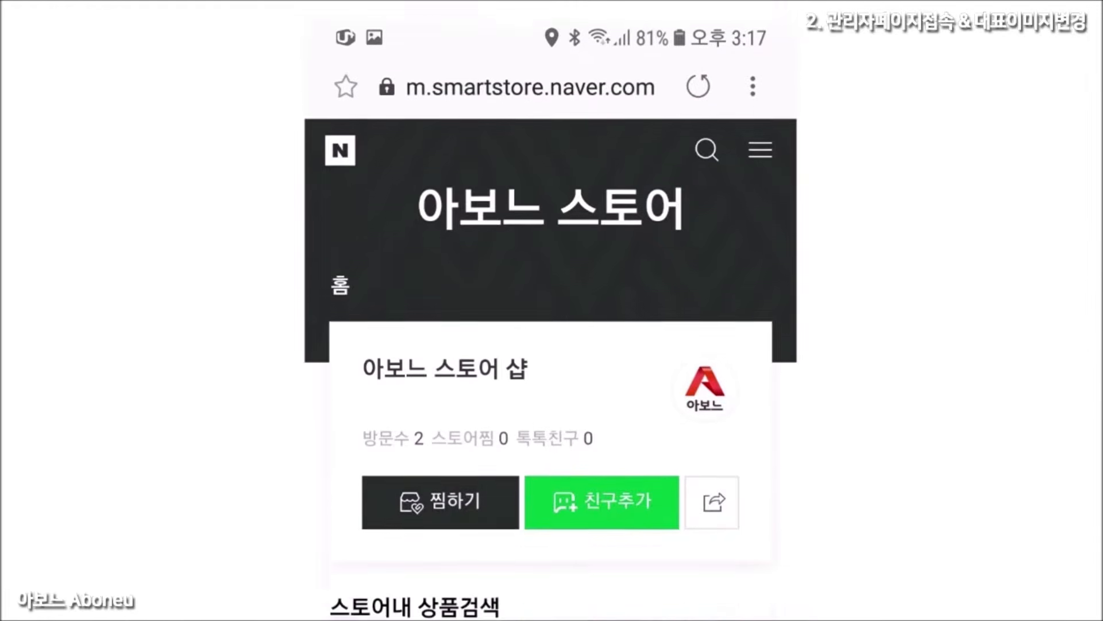
pyautogui.scroll(-9, 551, 311)
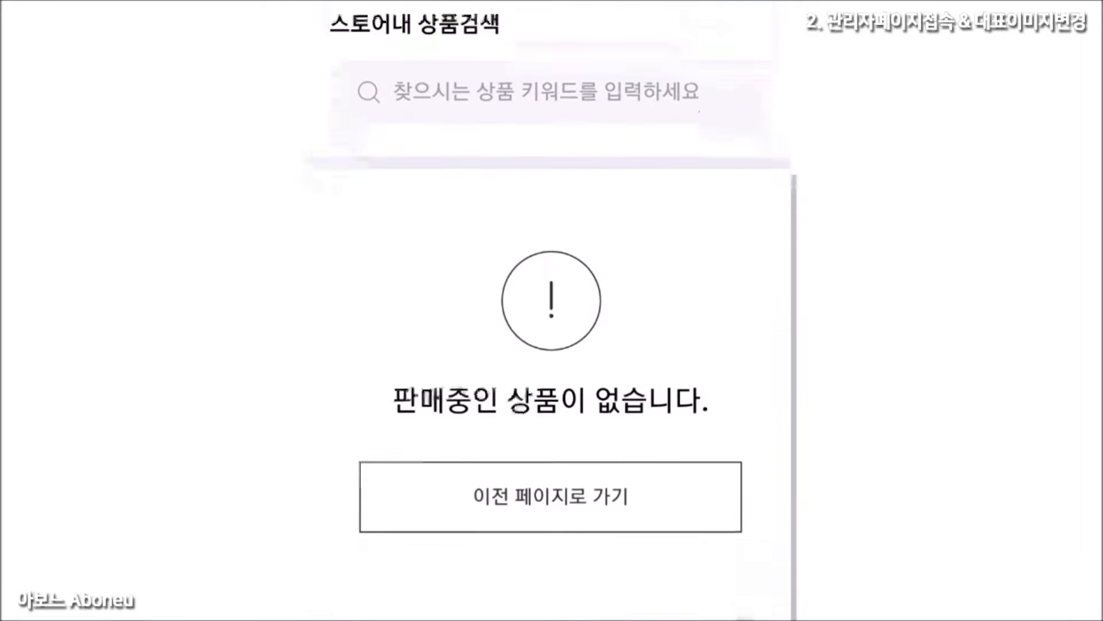
pyautogui.scroll(-1, 551, 310)
pyautogui.scroll(10, 550, 310)
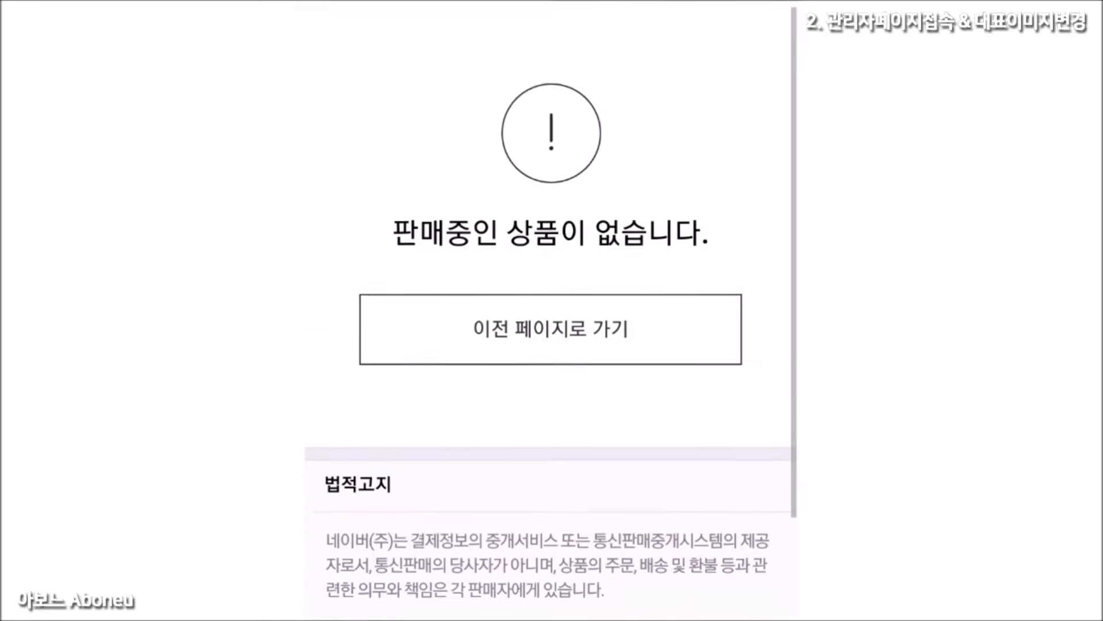
pyautogui.scroll(4, 550, 311)
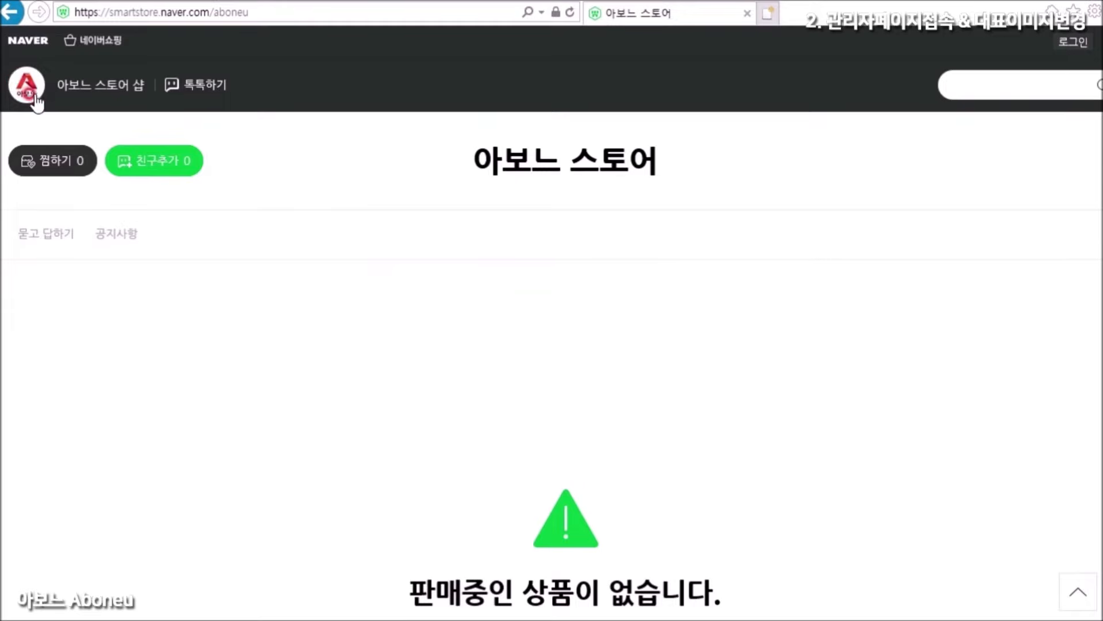
# Return to the seller dashboard and open the 스토어 관리 page under 스마트스토어관리.
pyautogui.click(11, 12)
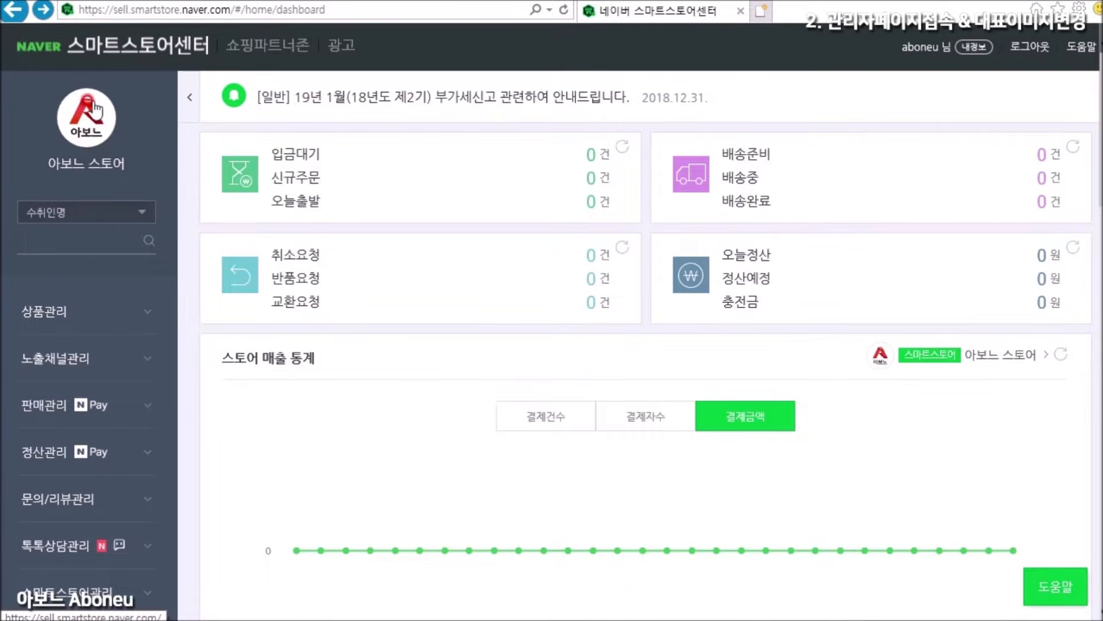
pyautogui.click(167, 208)
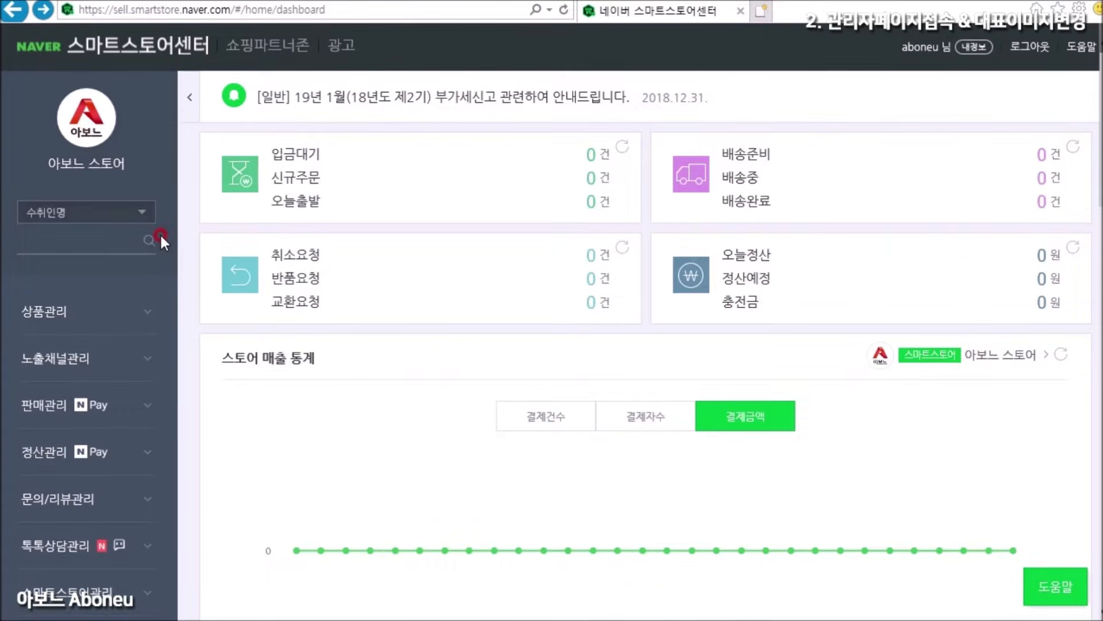
pyautogui.scroll(-3, 161, 236)
pyautogui.click(41, 410)
pyautogui.click(117, 413)
pyautogui.click(110, 411)
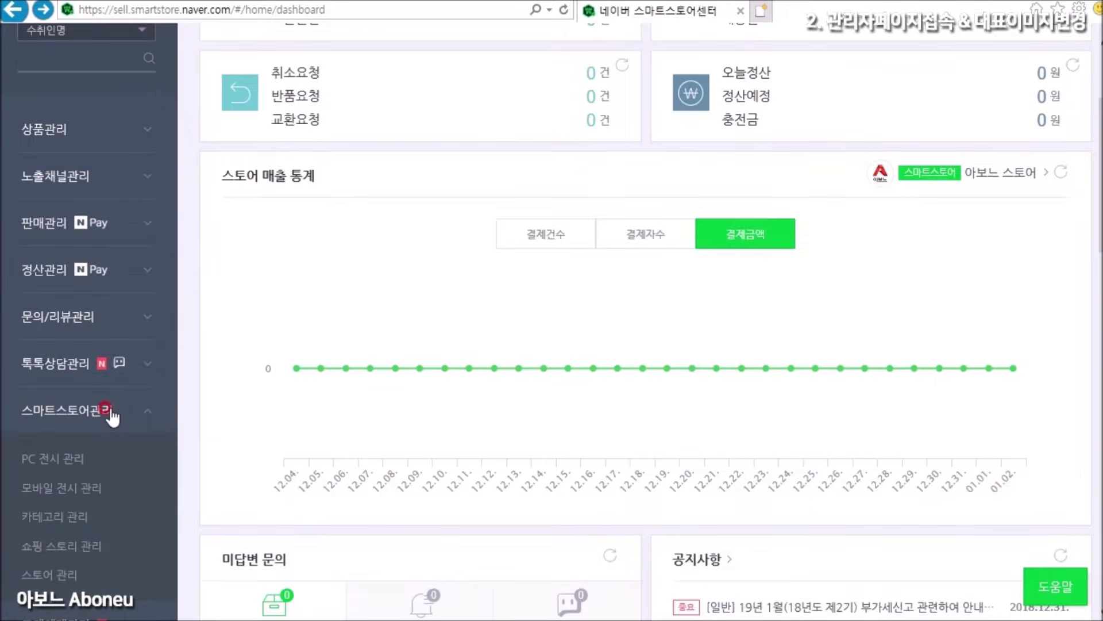
pyautogui.click(49, 574)
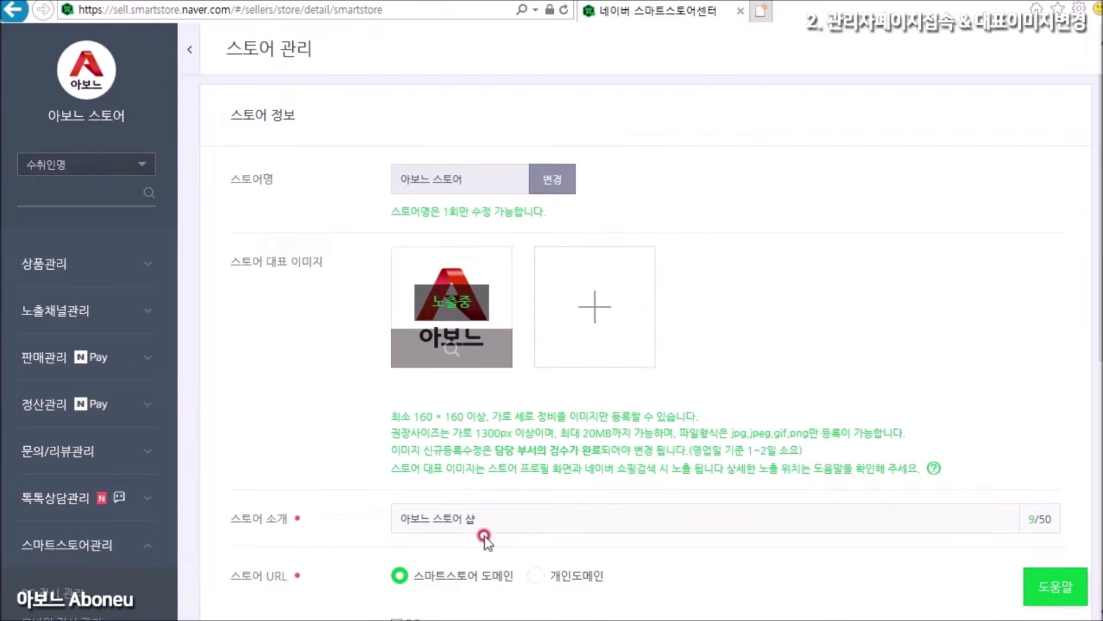
# Review the store introduction, store URL and customer center phone fields in the store information form.
pyautogui.click(488, 519)
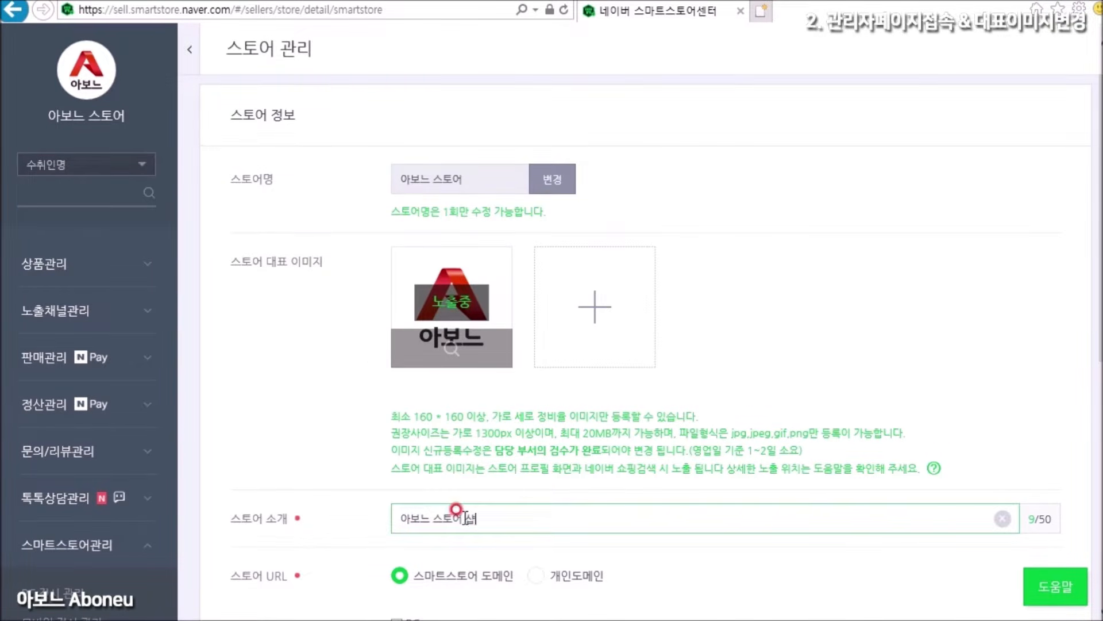
pyautogui.click(338, 459)
pyautogui.scroll(-5, 346, 471)
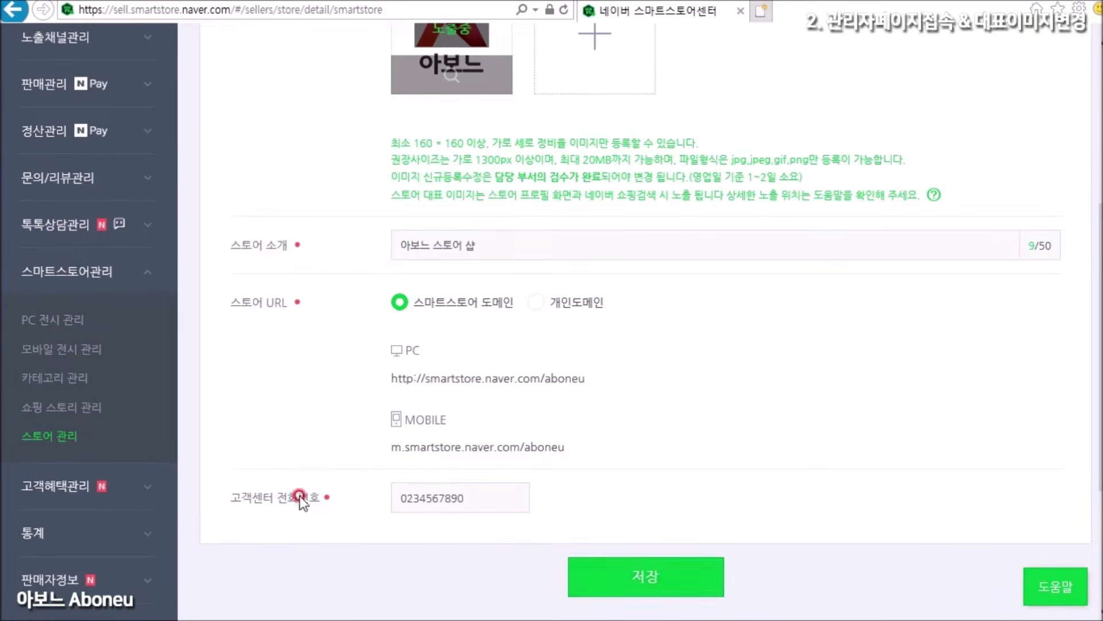
pyautogui.scroll(5, 647, 505)
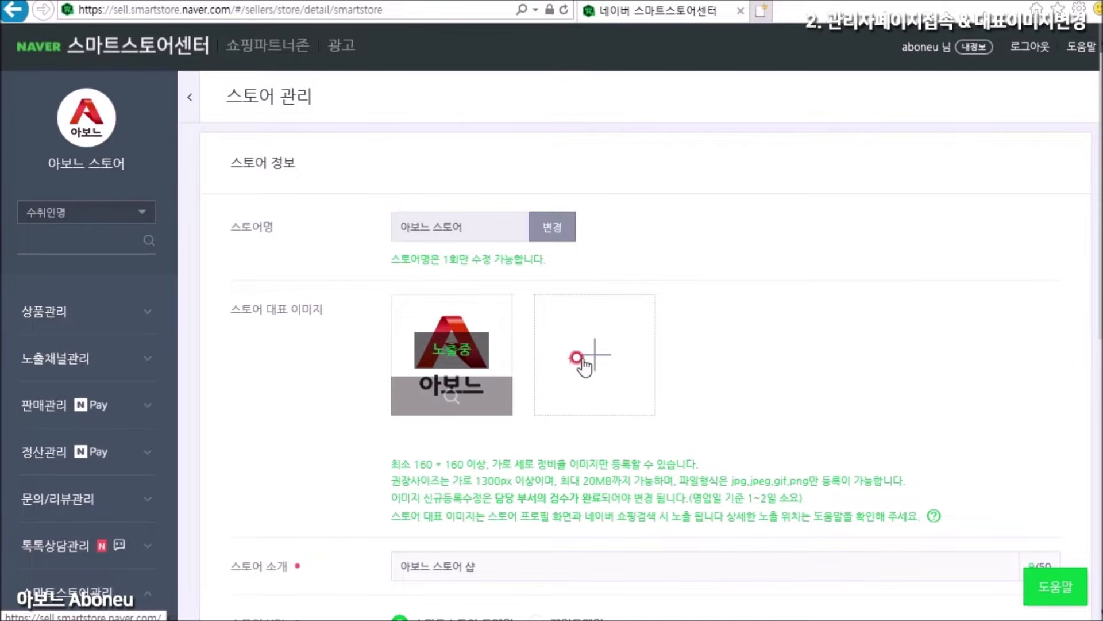
# Add smartstore_400x400.png from the computer's 임시 folder as a new store representative image.
pyautogui.click(597, 359)
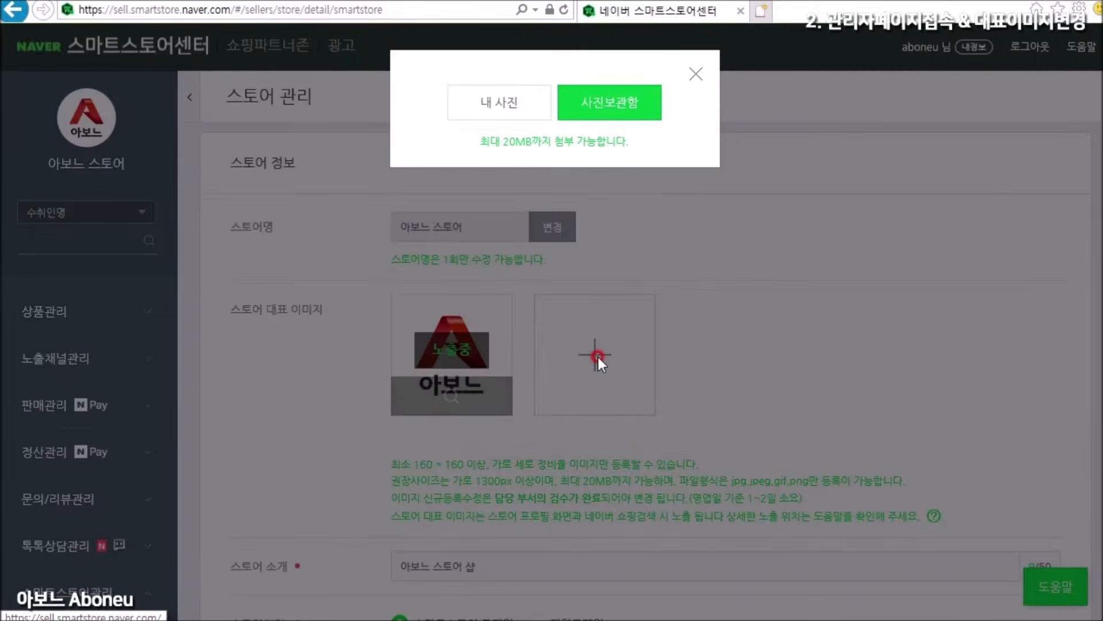
pyautogui.click(505, 103)
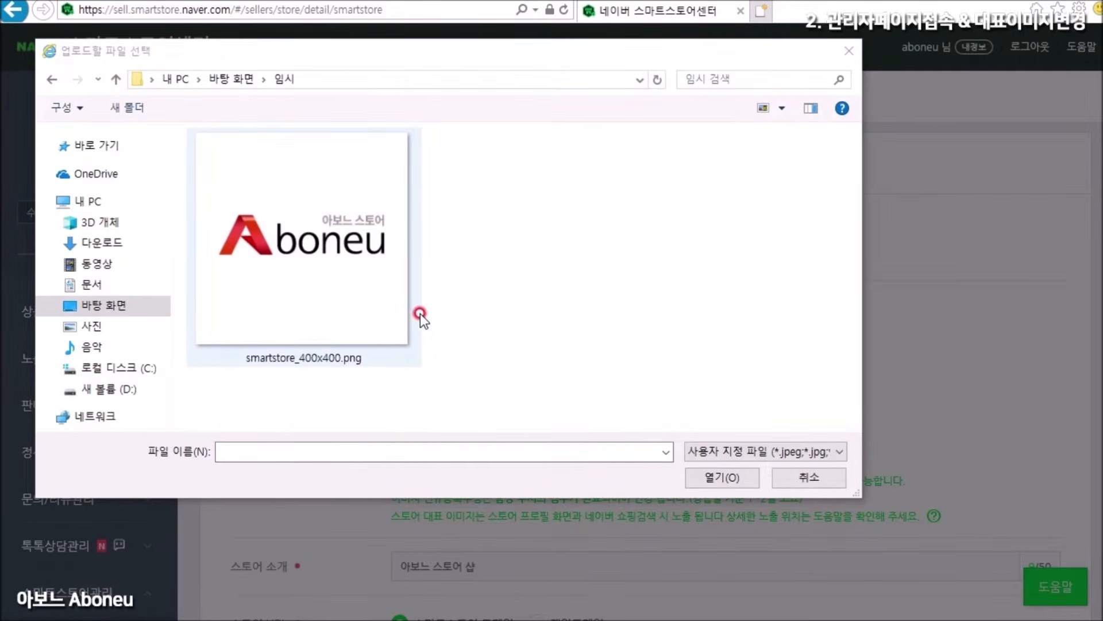
pyautogui.click(364, 270)
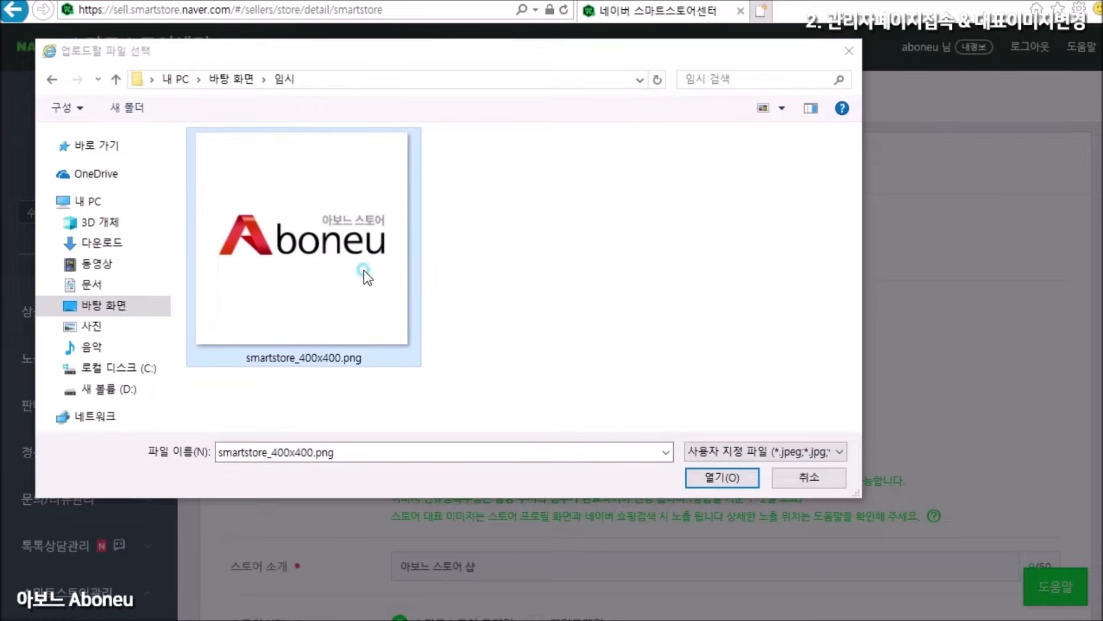
pyautogui.click(728, 479)
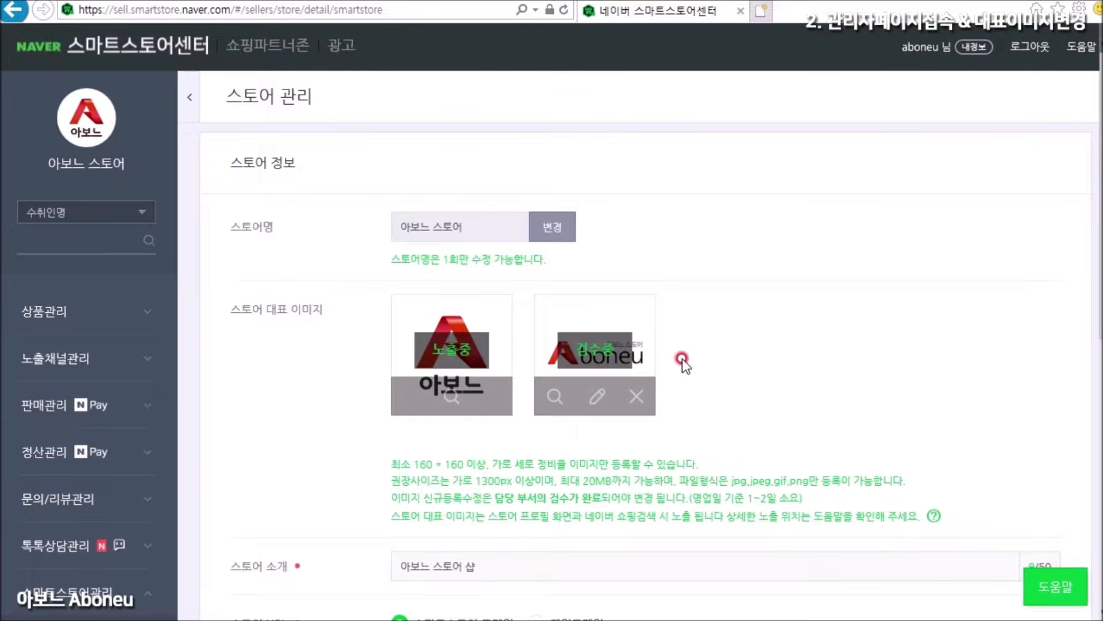
# Examine the representative image guidelines, highlighting the recommended width, the department review requirement and the review period.
pyautogui.scroll(-8, 681, 358)
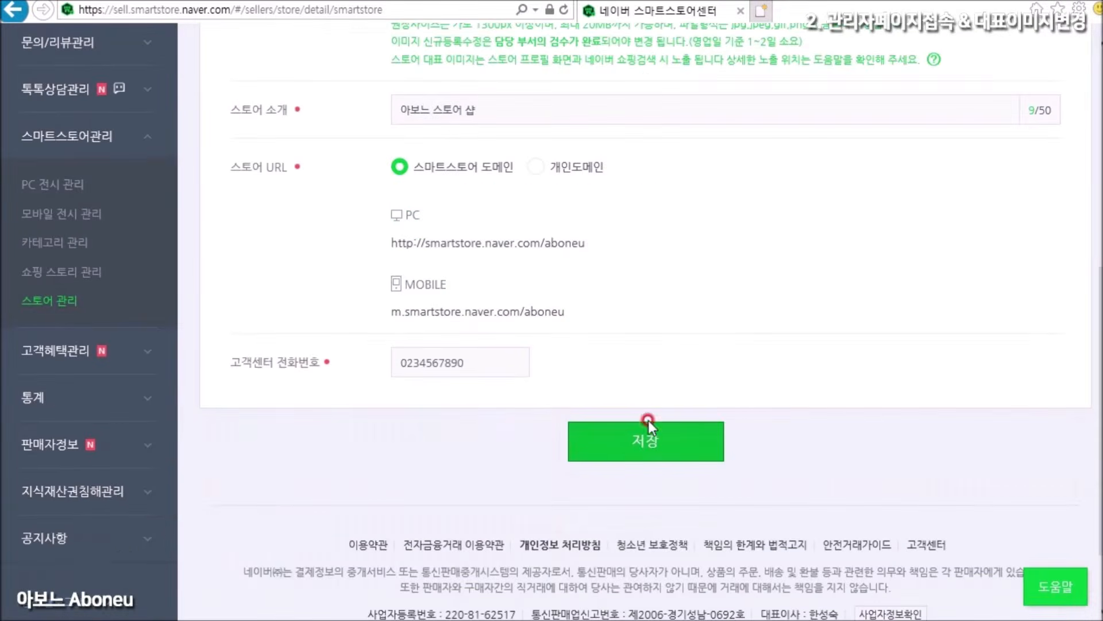
pyautogui.scroll(6, 877, 451)
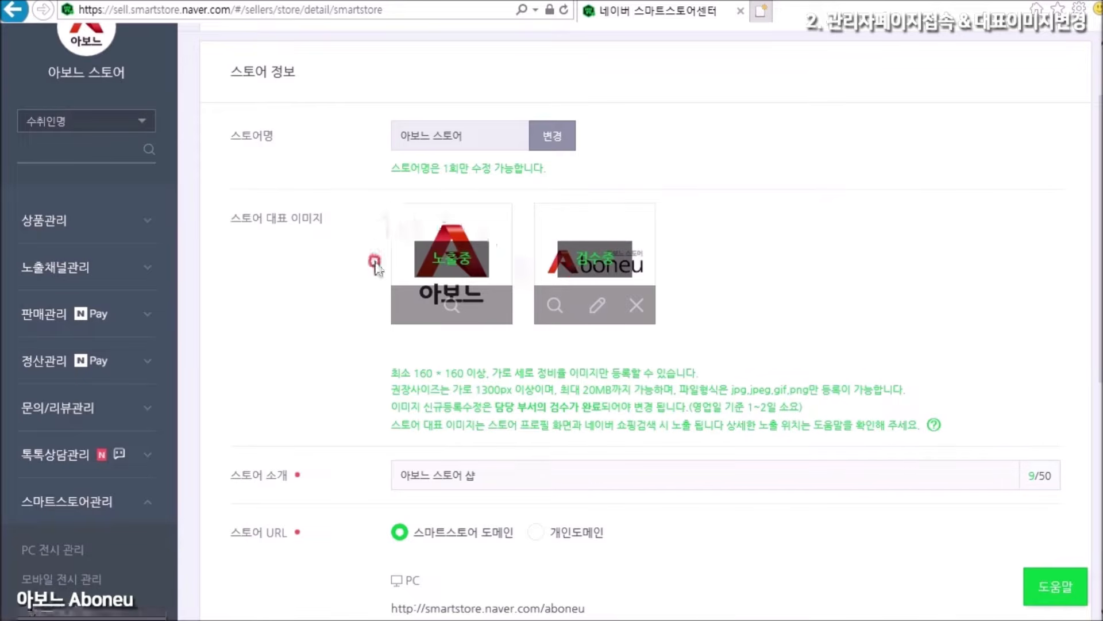
pyautogui.moveTo(393, 391); pyautogui.dragTo(532, 390)
pyautogui.click(529, 414)
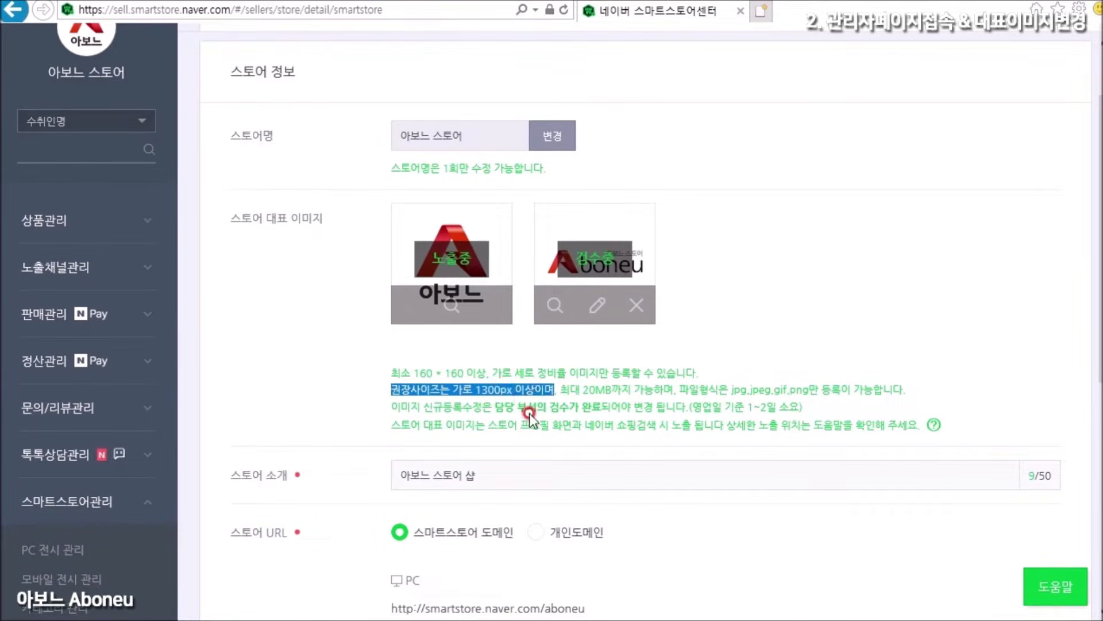
pyautogui.moveTo(392, 407); pyautogui.dragTo(627, 408)
pyautogui.click(656, 396)
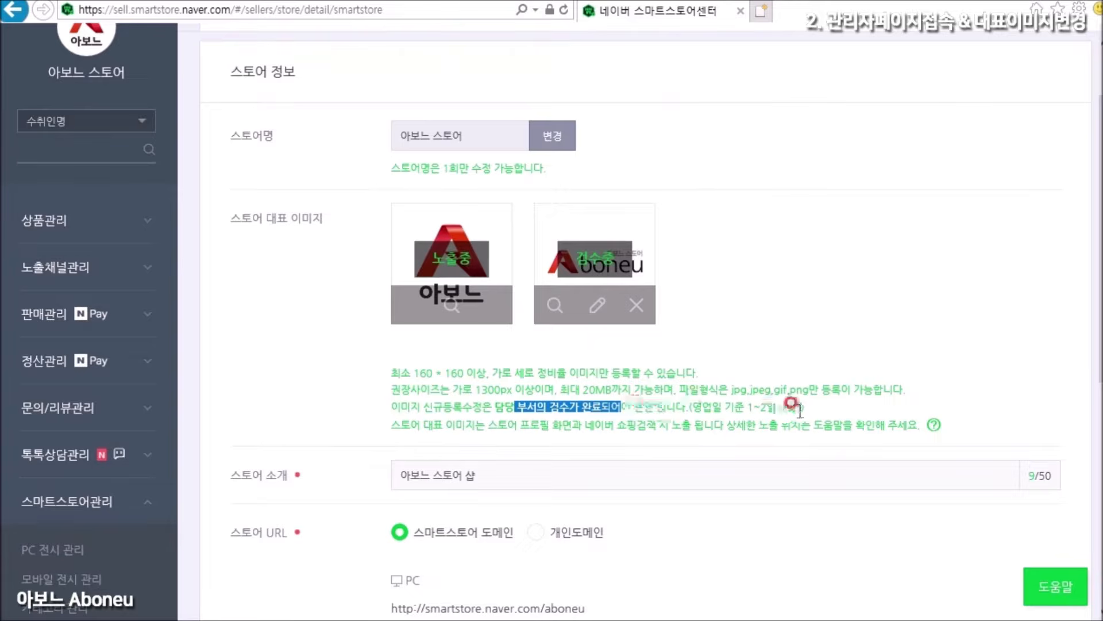
pyautogui.moveTo(693, 407); pyautogui.dragTo(783, 412)
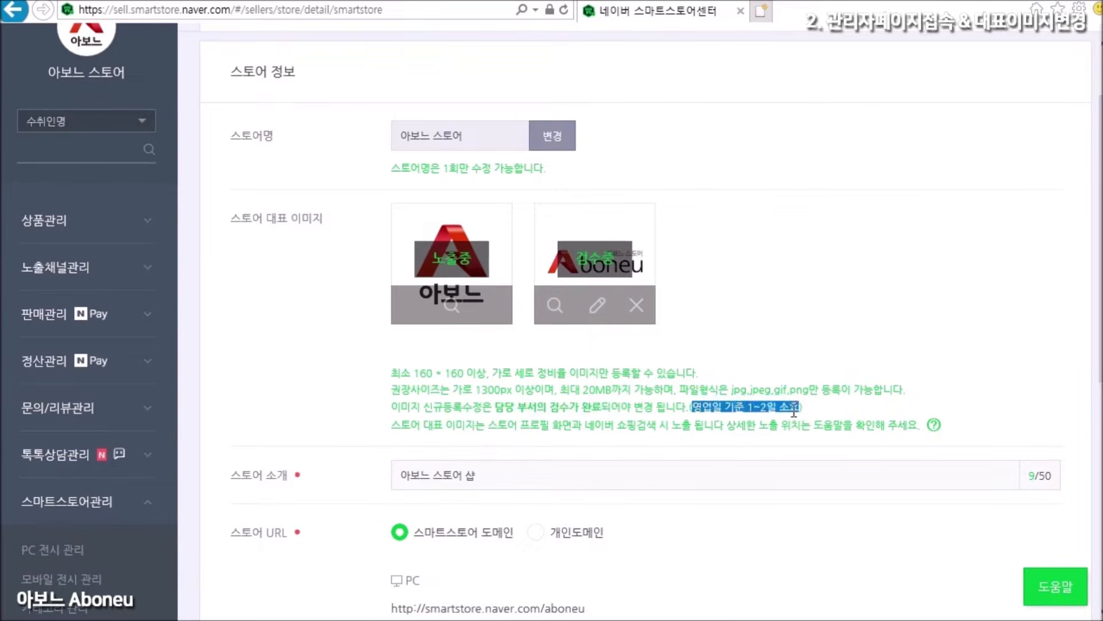
pyautogui.click(812, 409)
# Switch to Photoshop to view the 1300x1300.png sample canvas, and return to the store management page.
pyautogui.click(560, 204)
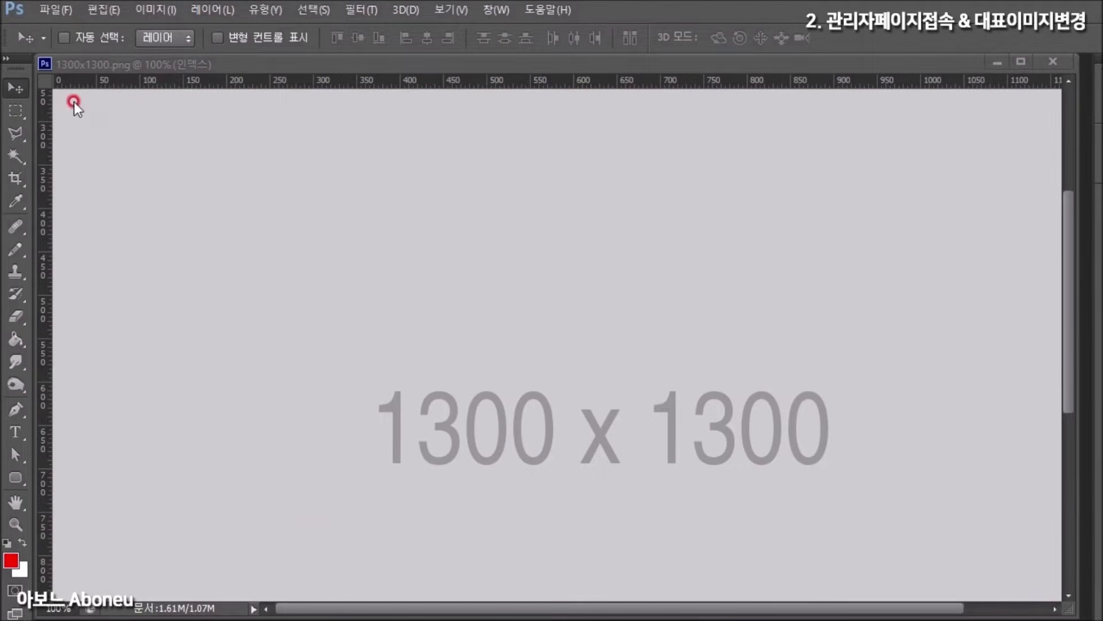
pyautogui.moveTo(1064, 312); pyautogui.dragTo(1064, 377)
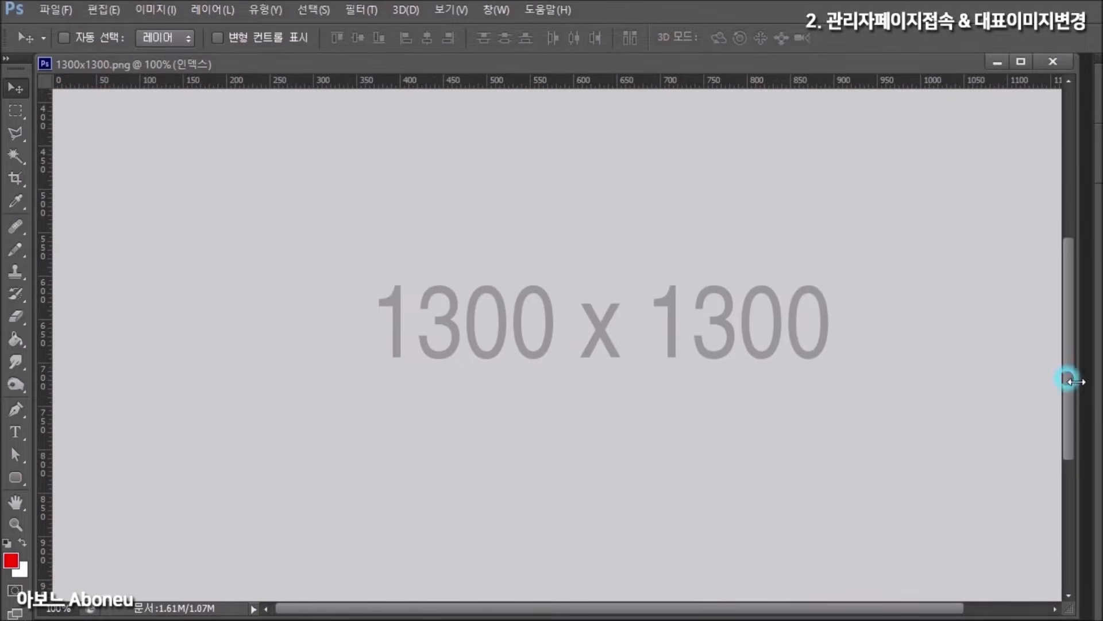
pyautogui.moveTo(1067, 339)
pyautogui.mouseDown()
pyautogui.moveTo(1077, 501)
pyautogui.moveTo(1096, 357)
pyautogui.moveTo(1086, 348)
pyautogui.mouseUp()
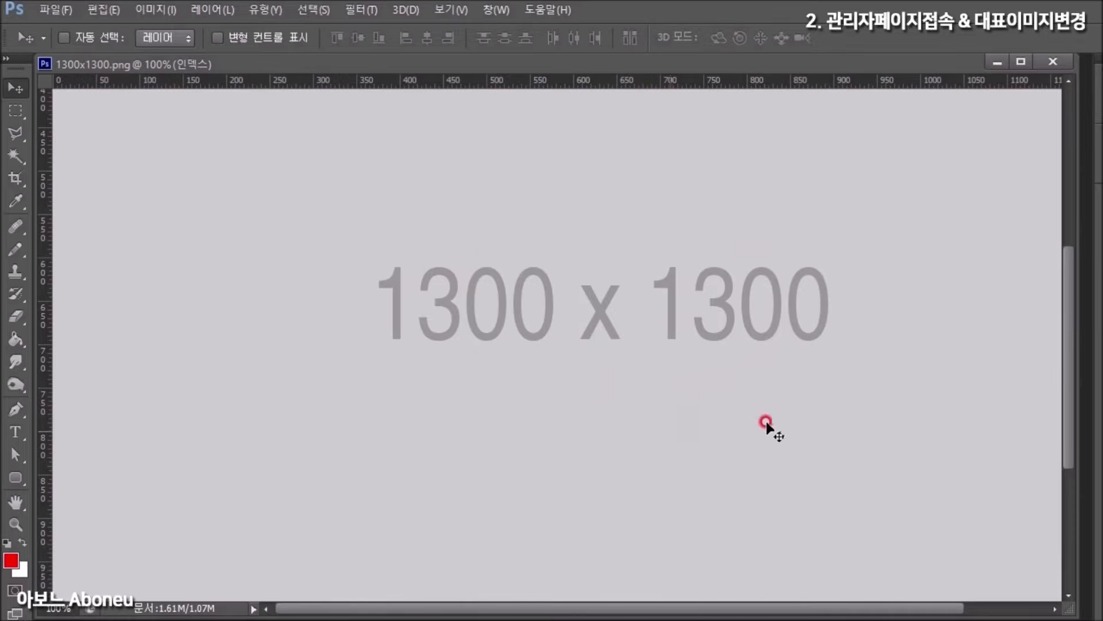
pyautogui.click(991, 66)
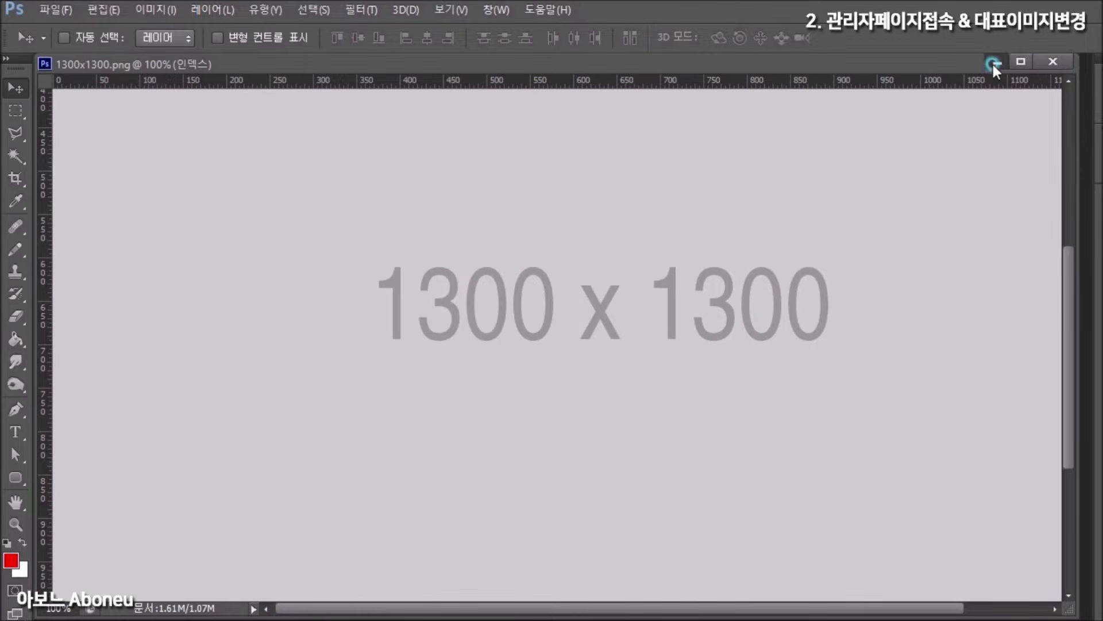
pyautogui.click(197, 172)
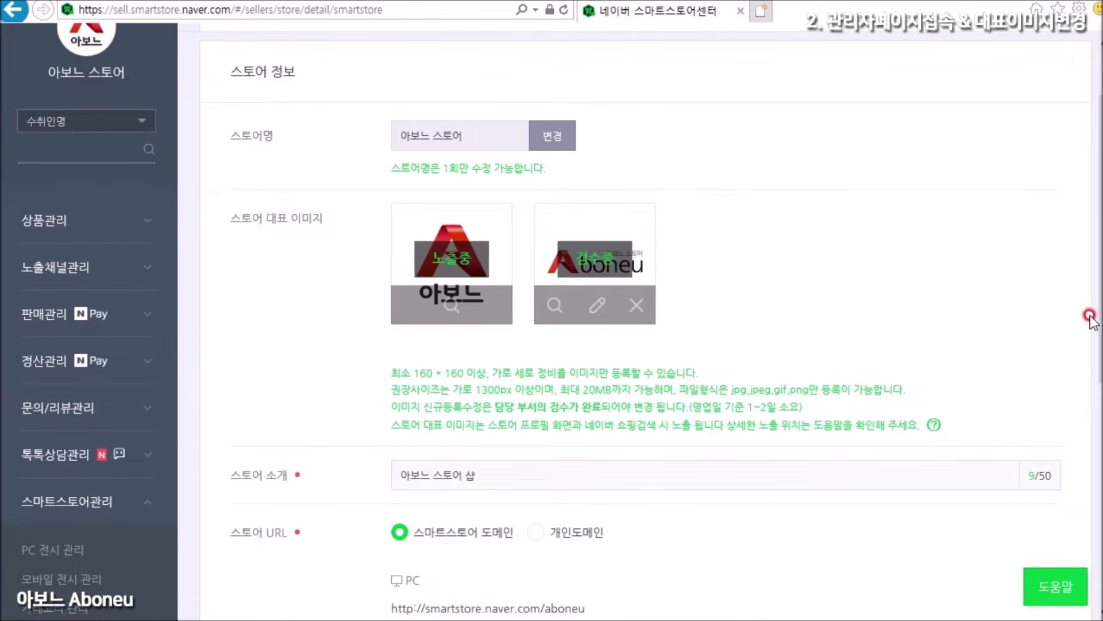
# Save the store information with the new representative image and acknowledge the confirmation.
pyautogui.scroll(-5, 1099, 332)
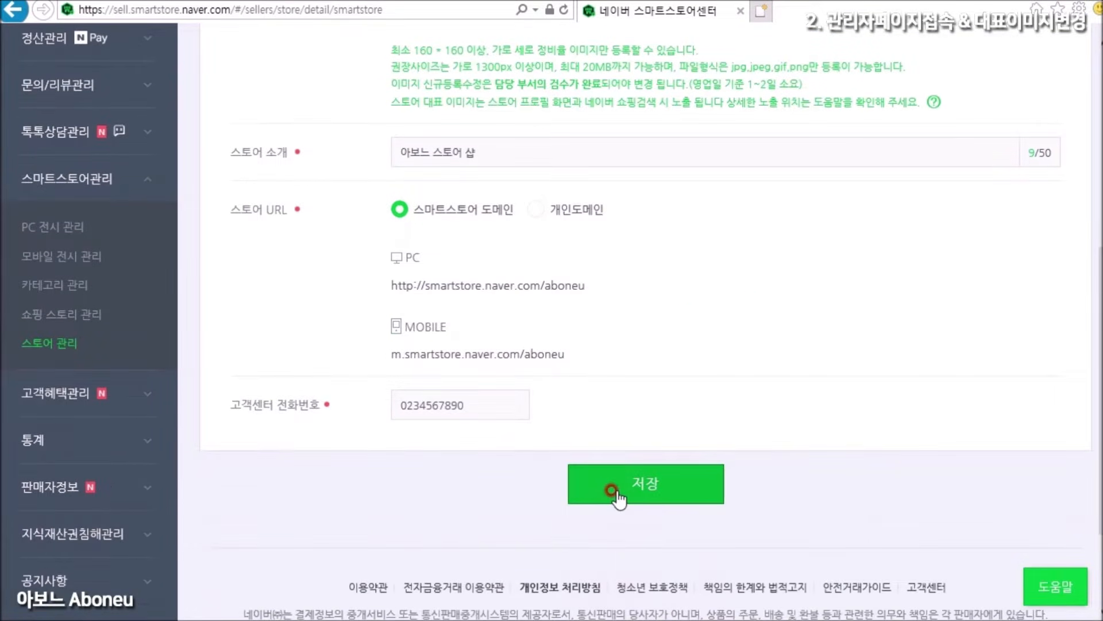
pyautogui.click(613, 492)
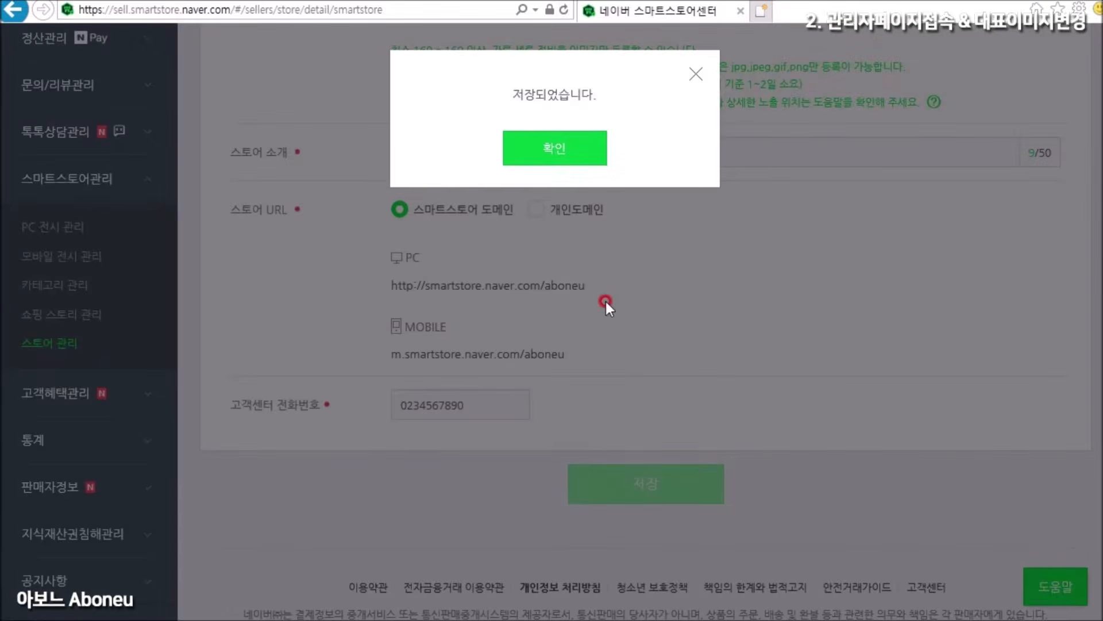
pyautogui.click(570, 156)
# Recheck the representative image section, highlighting the note that the responsible department must complete its review.
pyautogui.scroll(4, 572, 160)
pyautogui.moveTo(496, 358); pyautogui.dragTo(634, 357)
pyautogui.scroll(3, 778, 246)
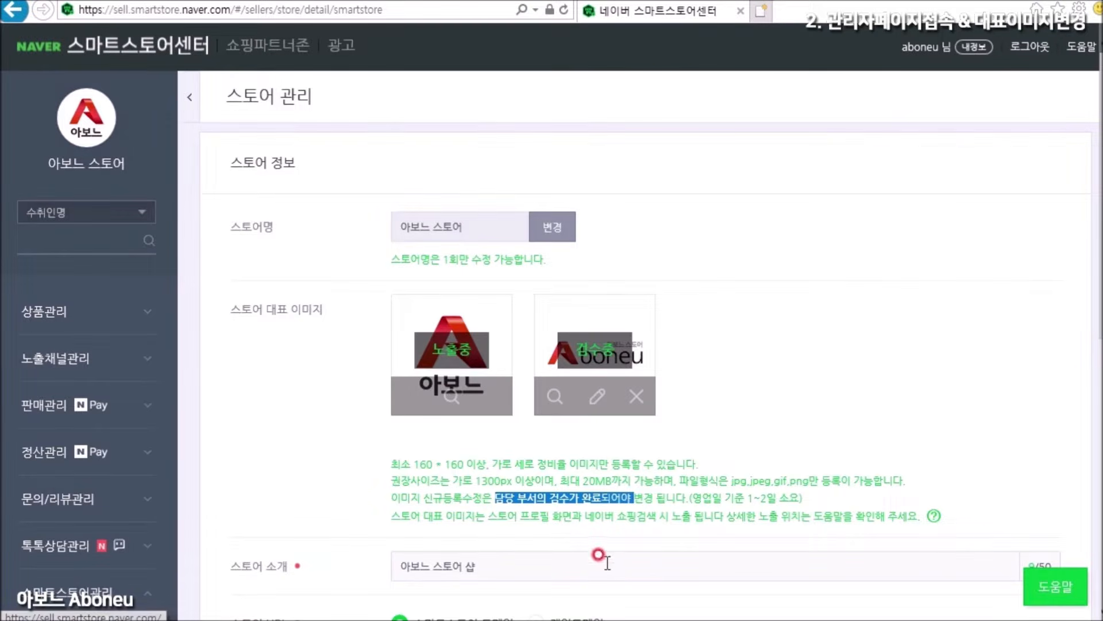
pyautogui.click(890, 326)
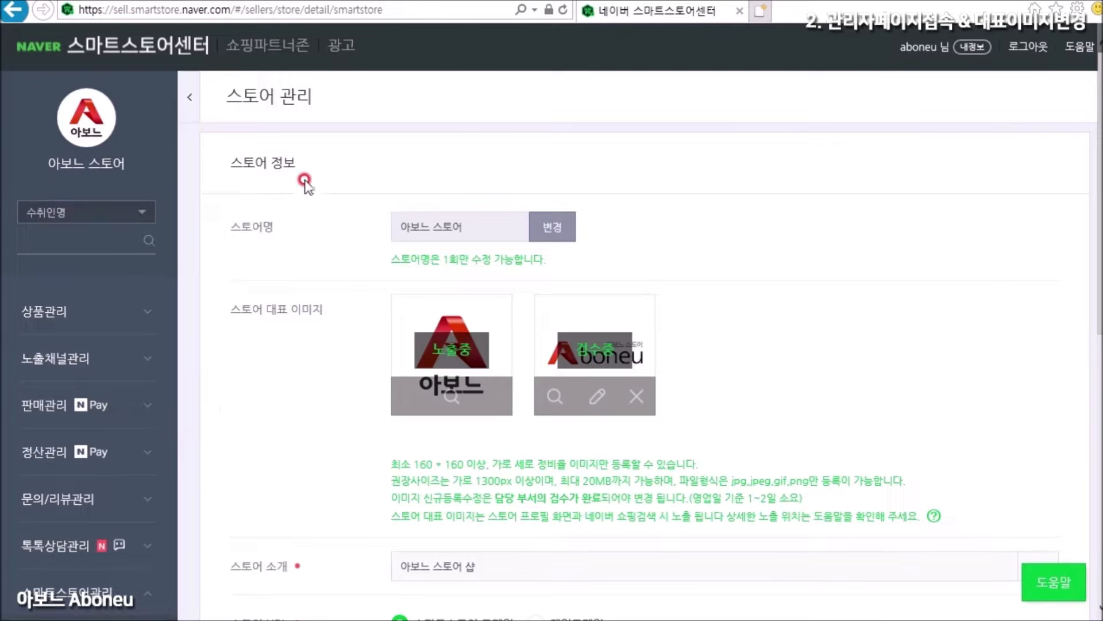
# Return to the seller center home dashboard and view the store sales statistics by 결제자수.
pyautogui.click(145, 37)
pyautogui.click(659, 157)
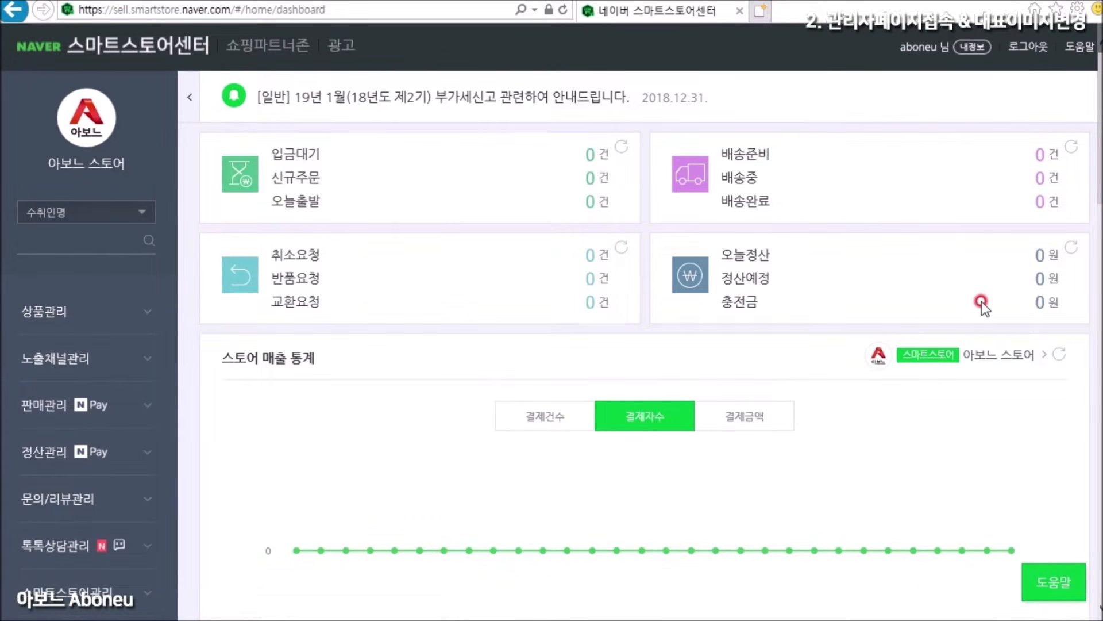
pyautogui.scroll(-5, 1095, 270)
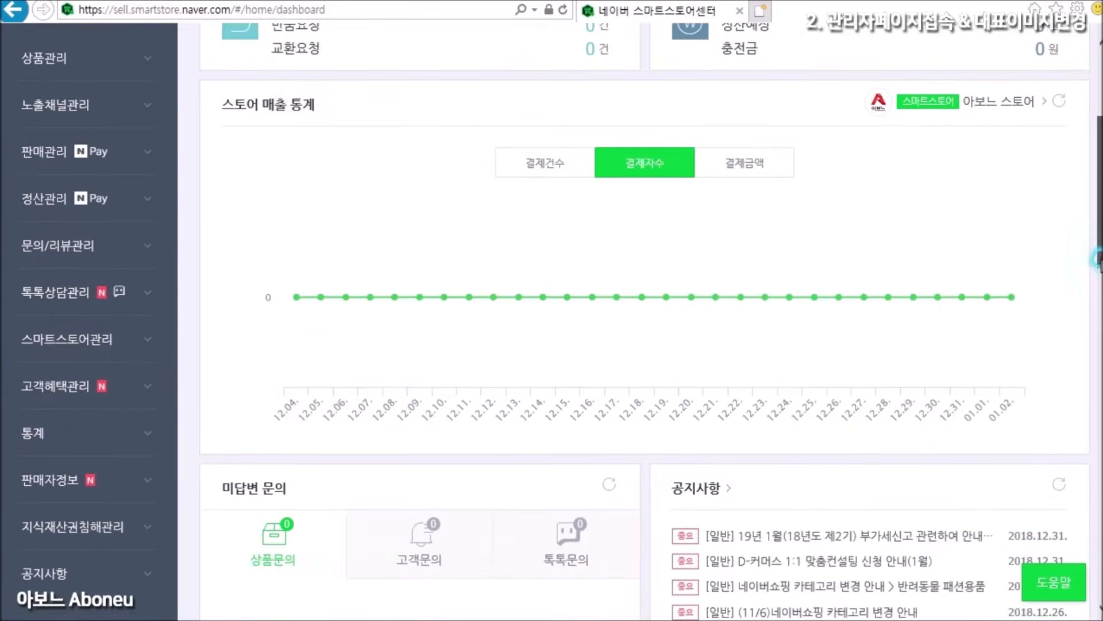
# Look through the dashboard's remaining sections, from unanswered inquiries and notices to the seller grade, penalty and store status.
pyautogui.scroll(-6, 1099, 261)
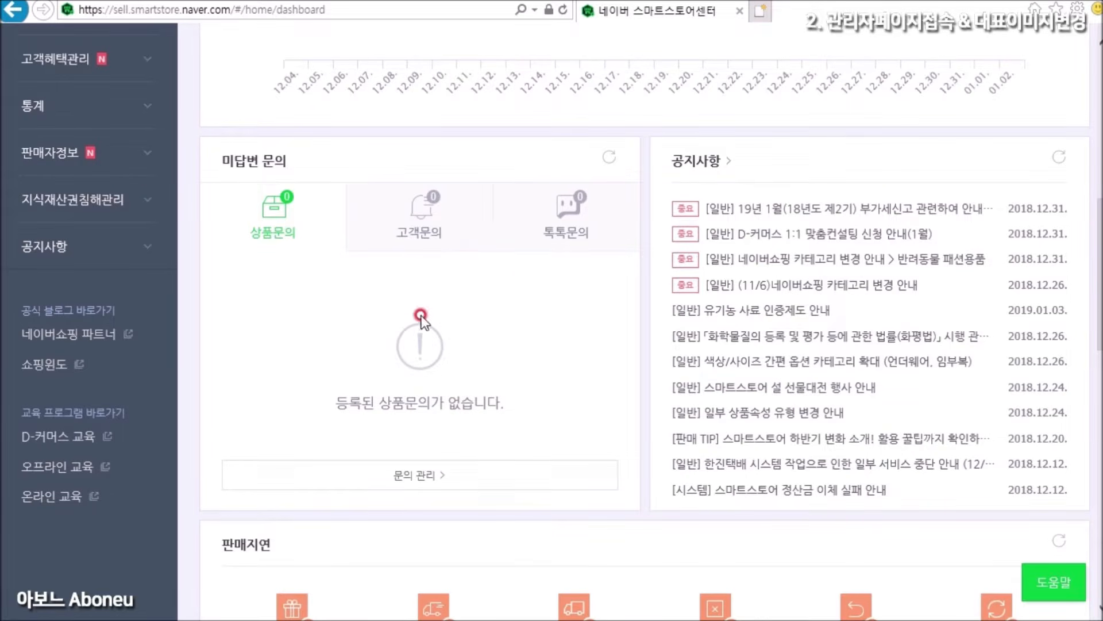
pyautogui.moveTo(1098, 305); pyautogui.dragTo(1099, 451)
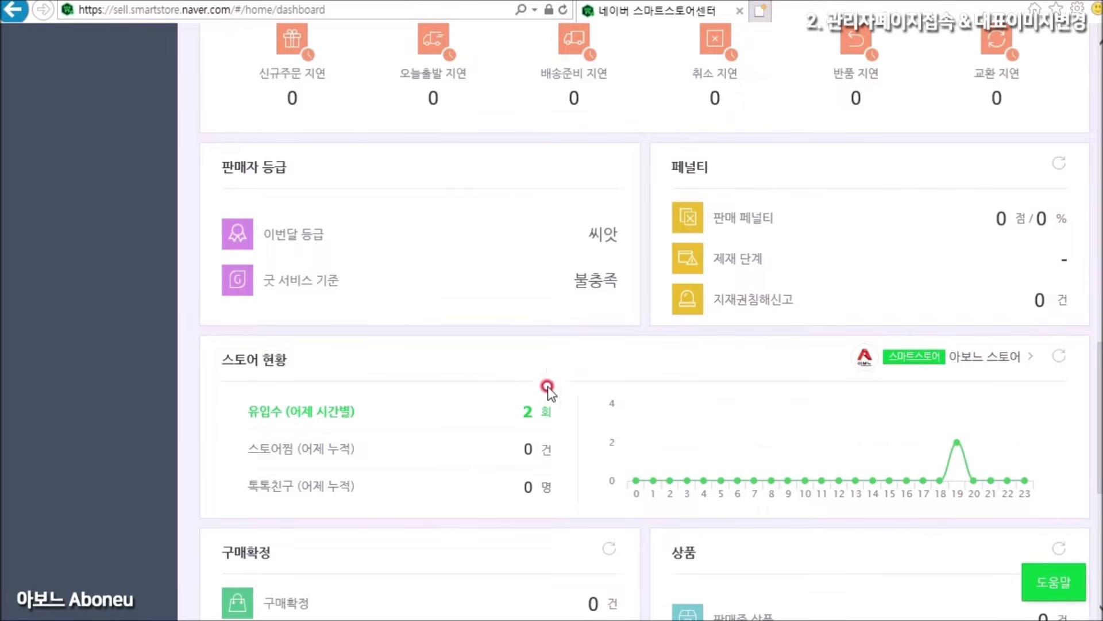
pyautogui.moveTo(1099, 371); pyautogui.dragTo(1091, 90)
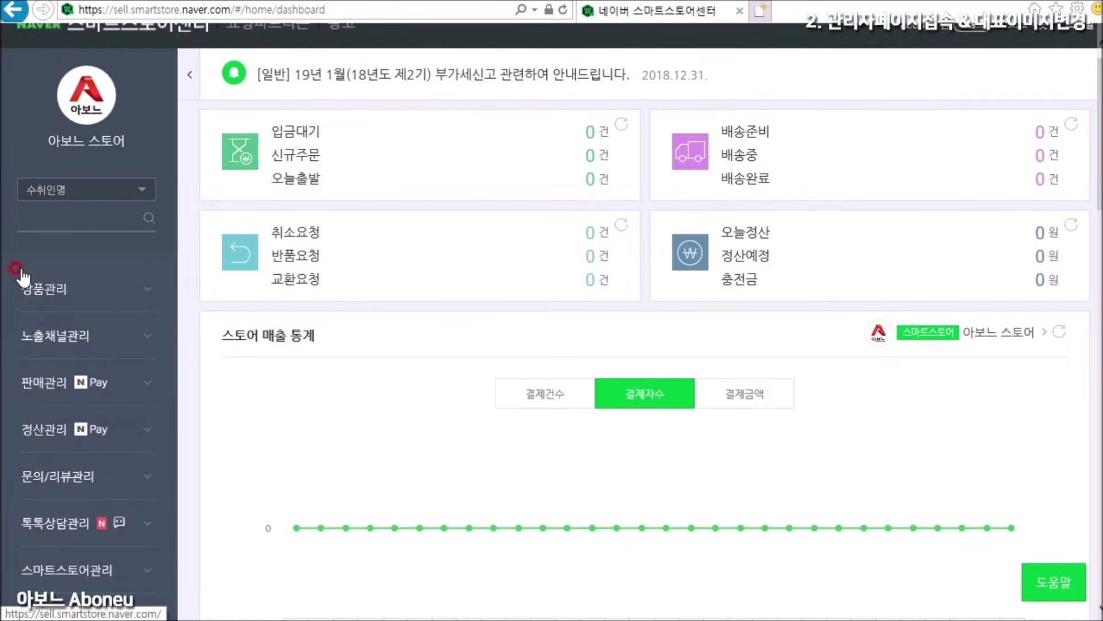
# Review the product management options under 상품관리 and open the 상품 등록 page.
pyautogui.click(42, 287)
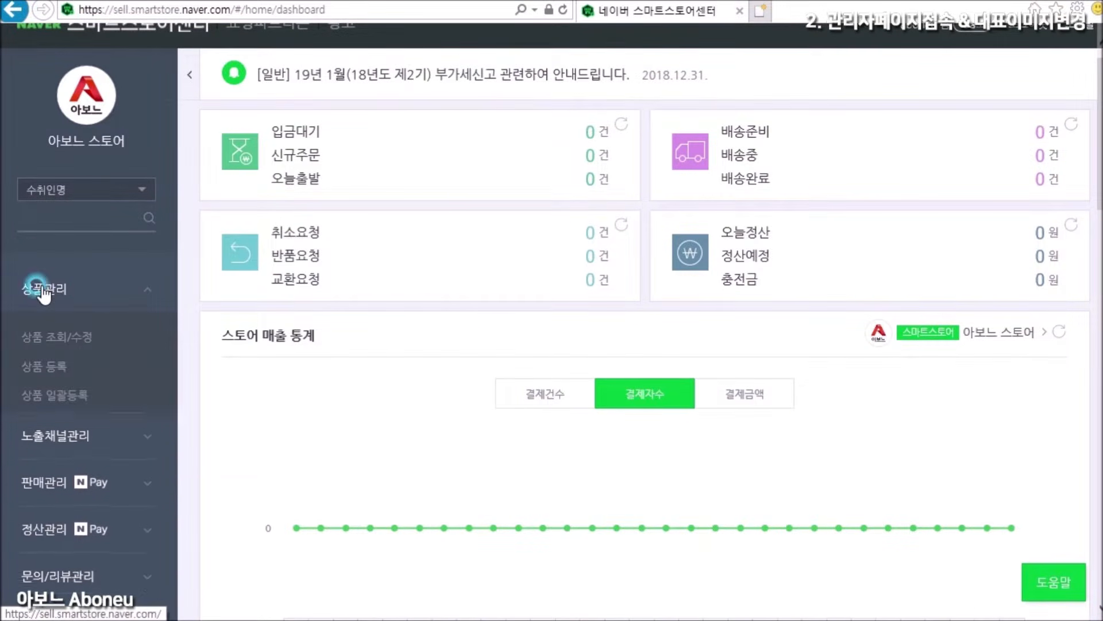
pyautogui.click(211, 305)
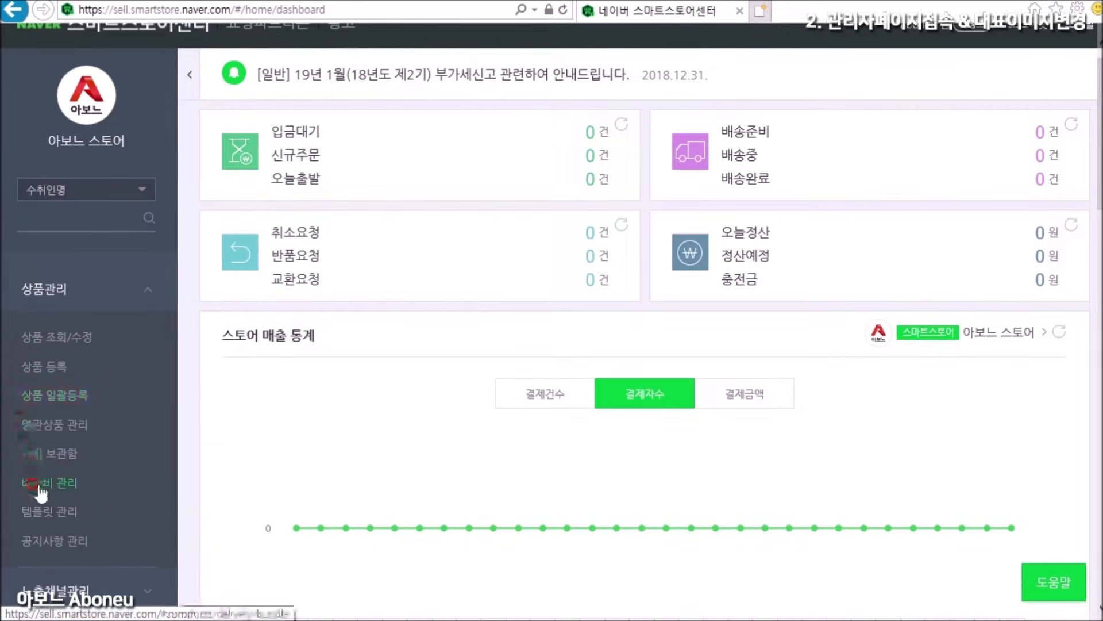
pyautogui.click(53, 371)
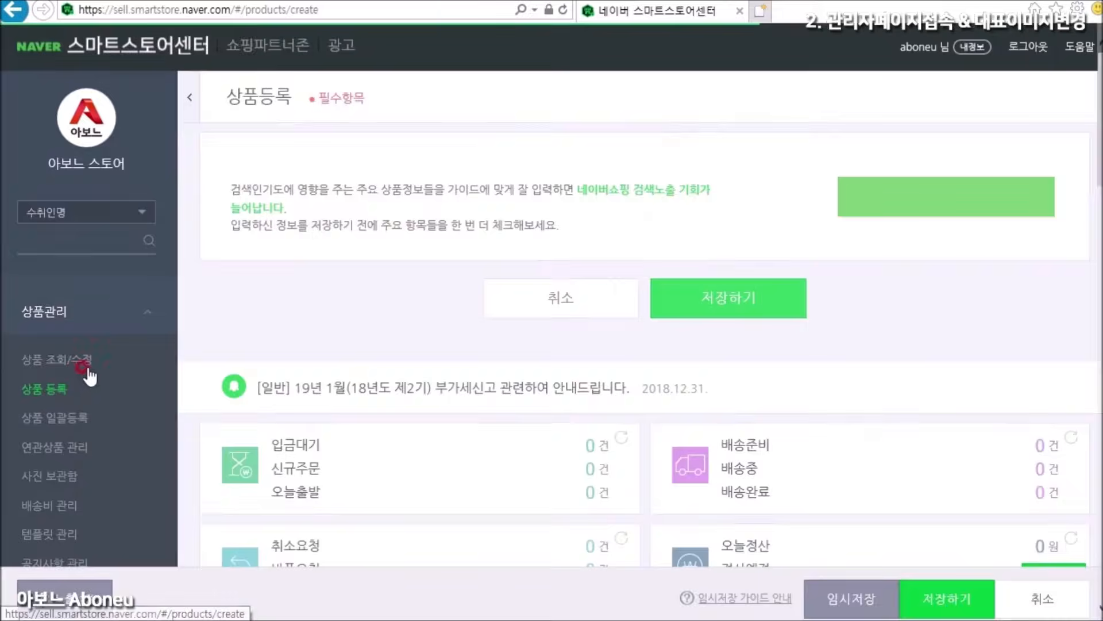
pyautogui.click(246, 291)
pyautogui.click(365, 297)
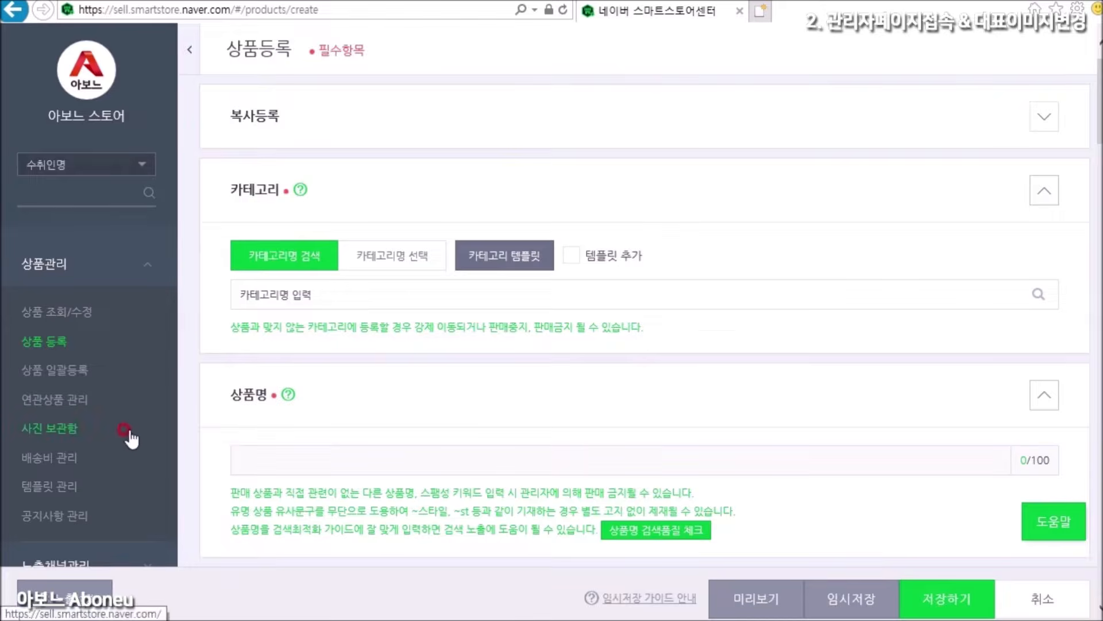
# Open the SNS 설정 page under 노출채널관리 and turn on the 네이버 블로그 and 페이스북 channels.
pyautogui.scroll(-3, 104, 402)
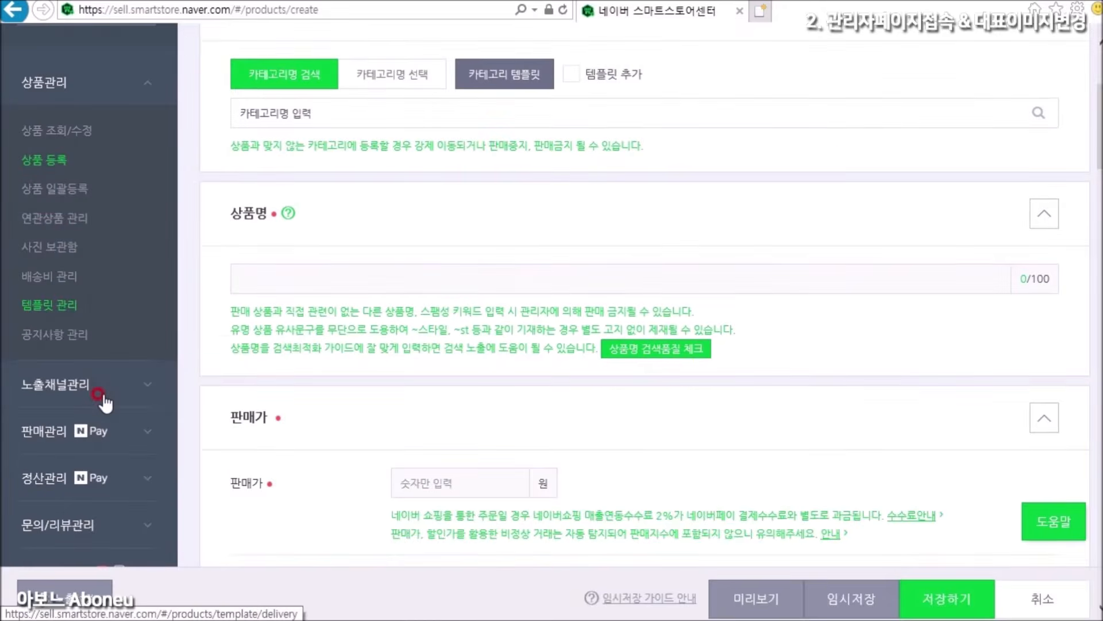
pyautogui.click(94, 389)
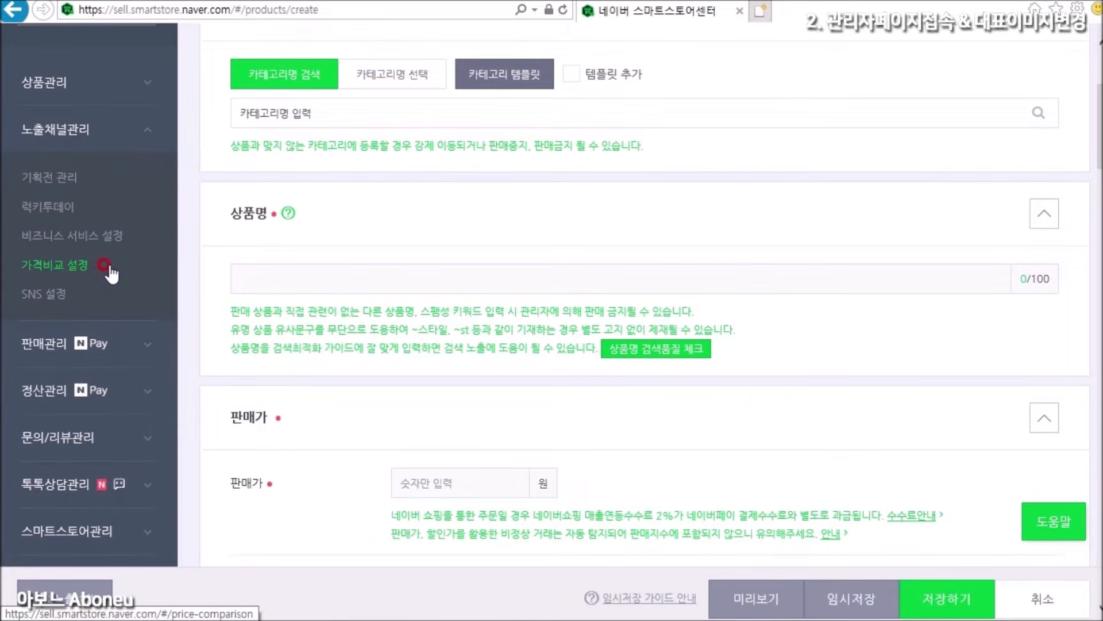
pyautogui.click(41, 295)
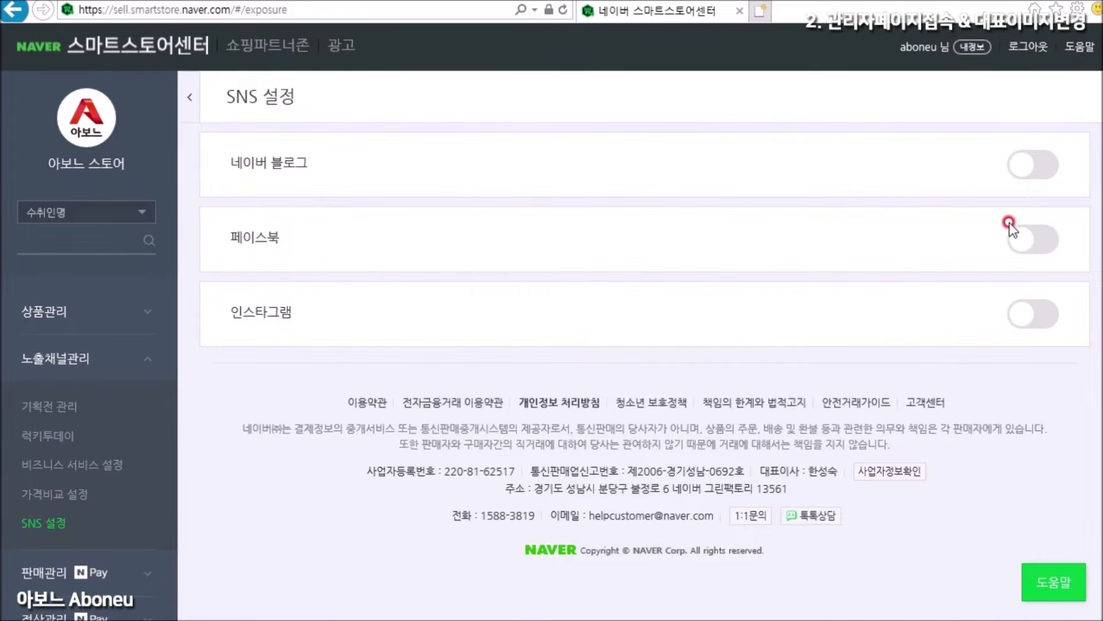
pyautogui.click(1047, 166)
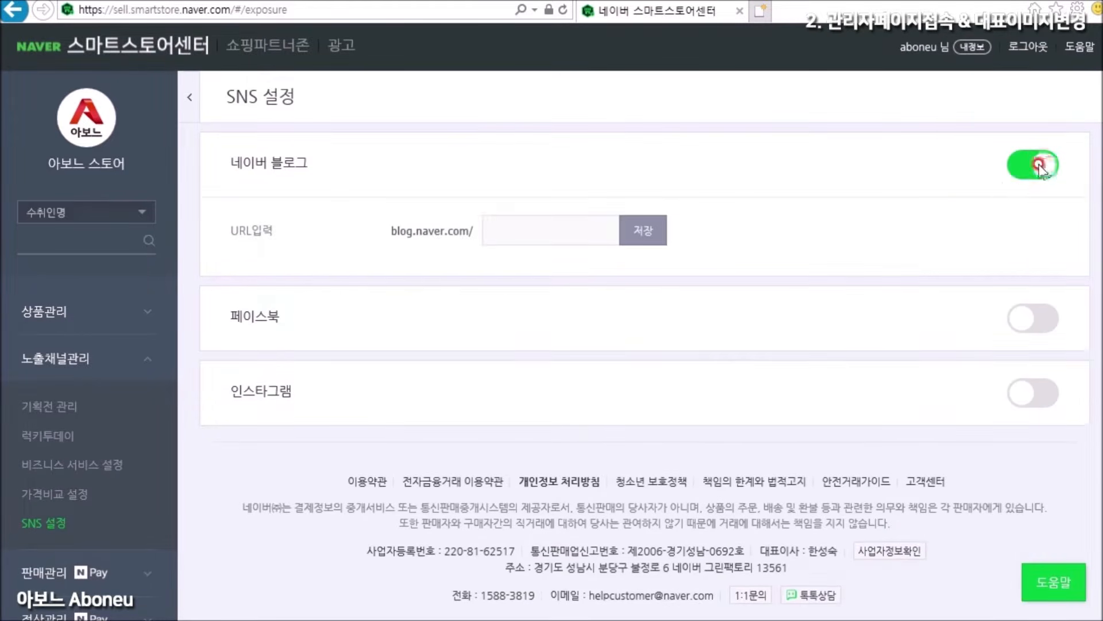
pyautogui.click(503, 230)
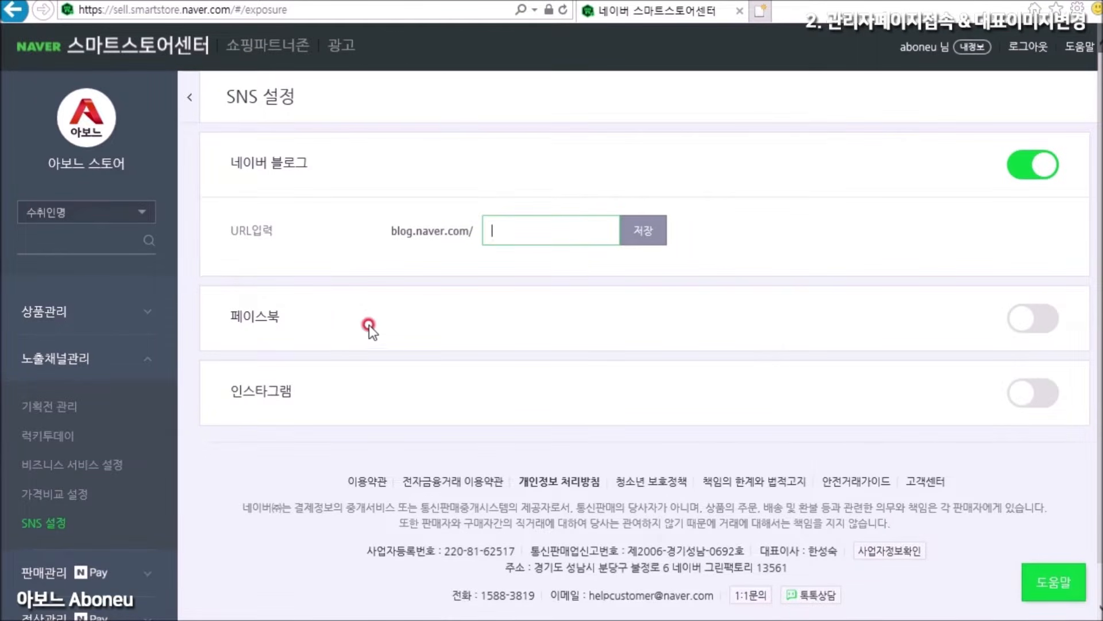
pyautogui.click(1042, 322)
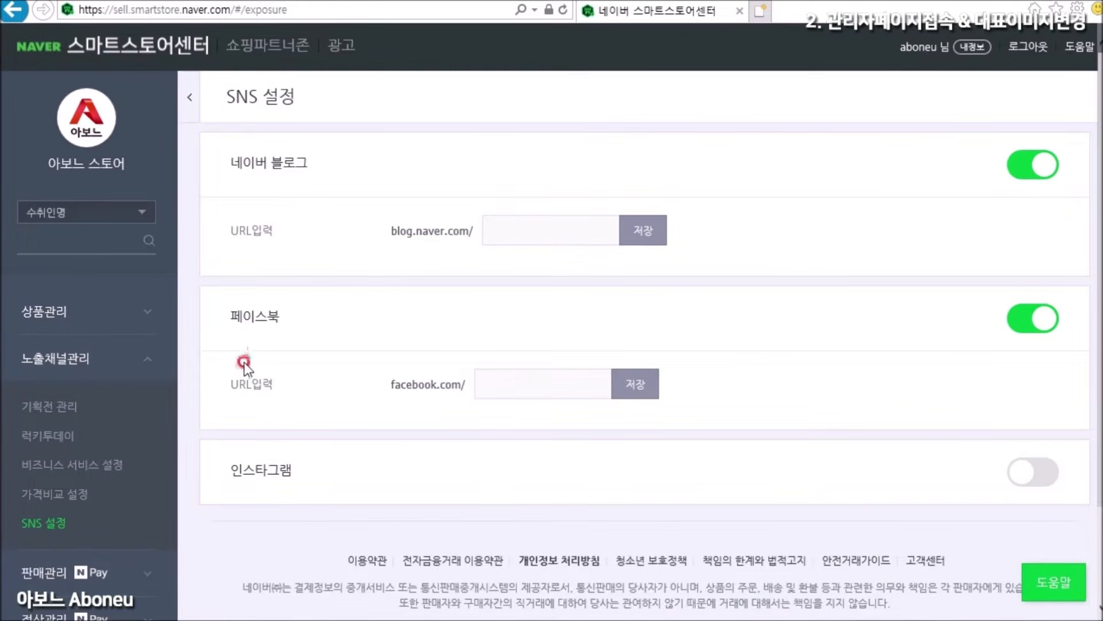
# Open the 주문 조회 page under 판매관리, followed by the 배송현황 관리 page.
pyautogui.scroll(-2, 818, 439)
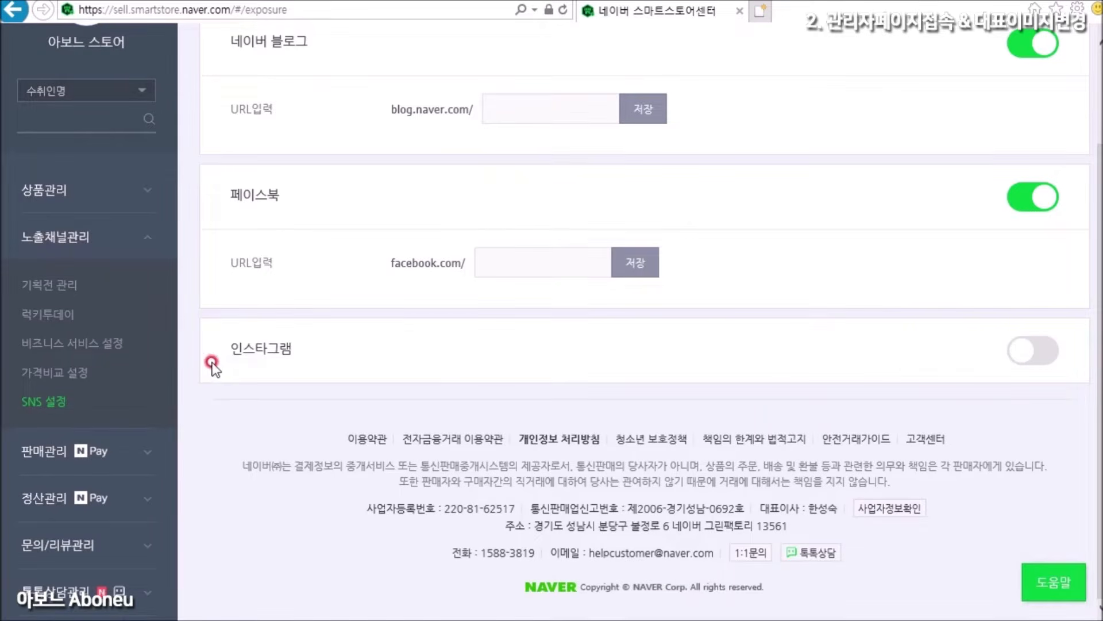
pyautogui.click(63, 457)
pyautogui.click(133, 333)
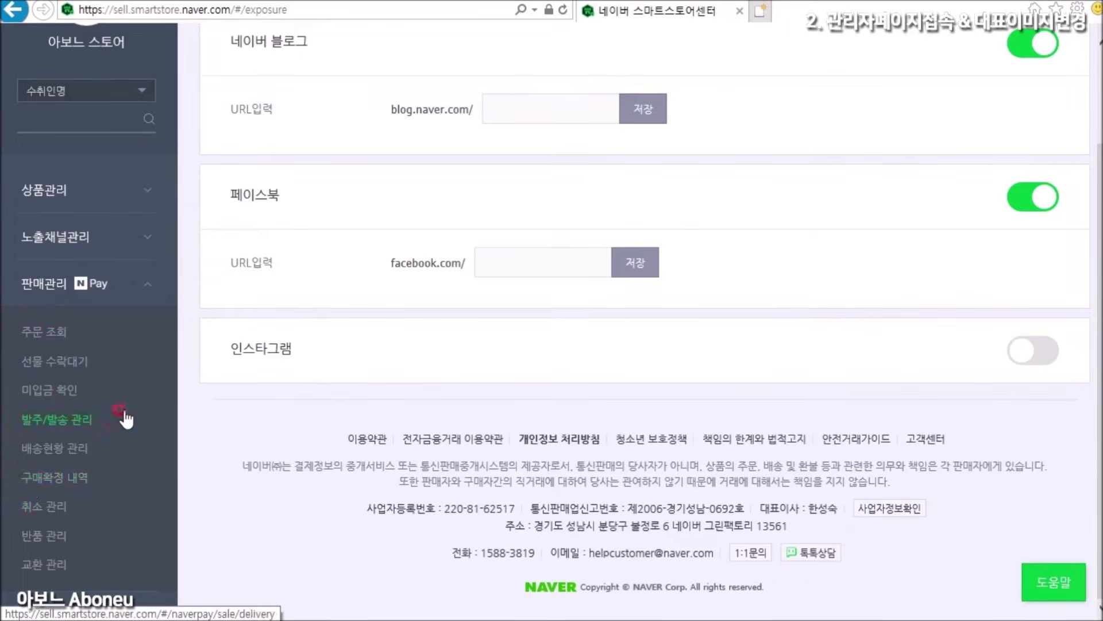
pyautogui.click(51, 334)
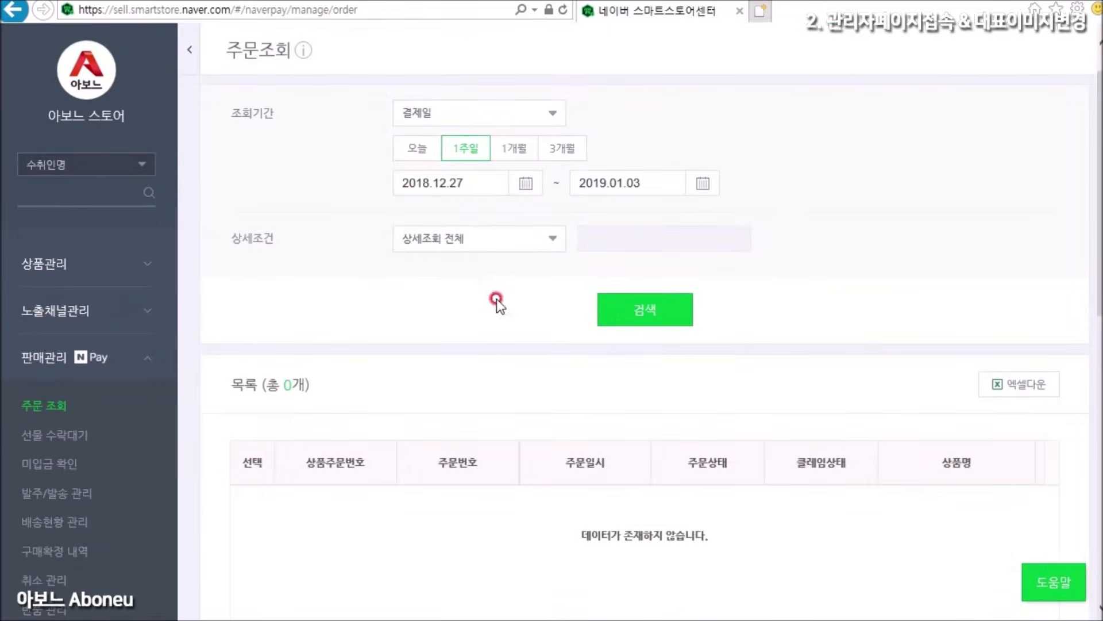
pyautogui.click(85, 524)
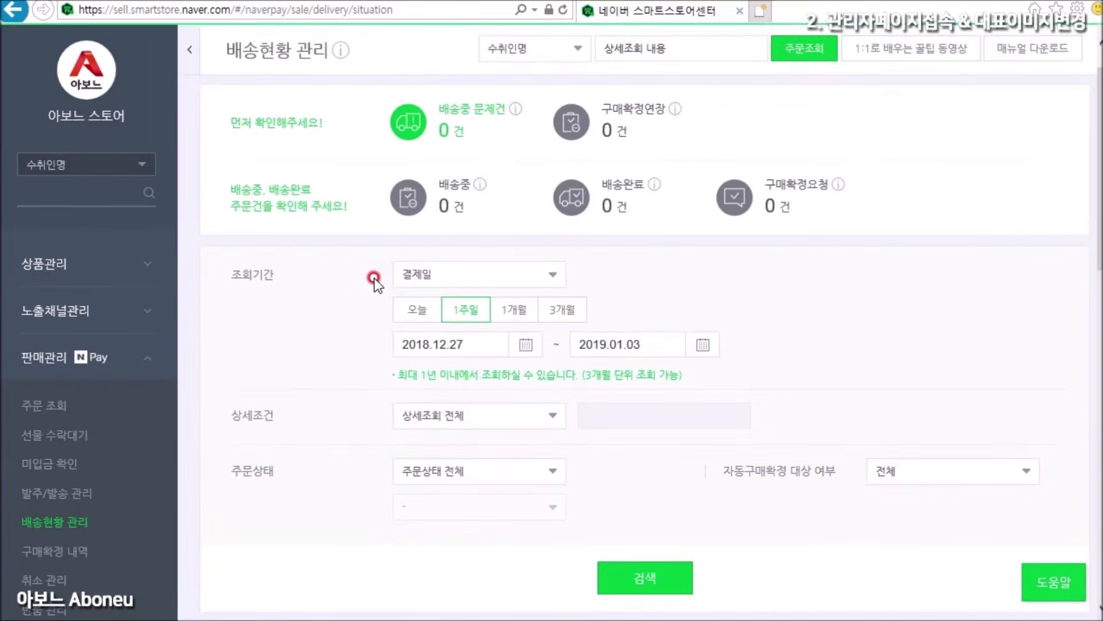
# Open the 정산 내역 page under 정산관리 to view the daily settlement details.
pyautogui.scroll(-2, 374, 277)
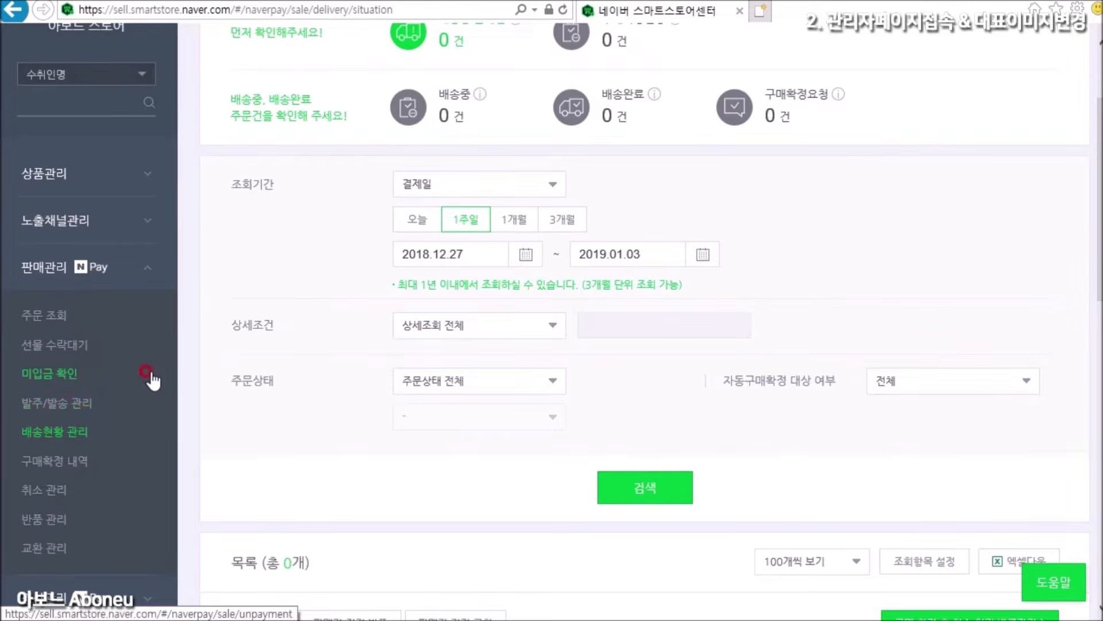
pyautogui.scroll(-5, 148, 372)
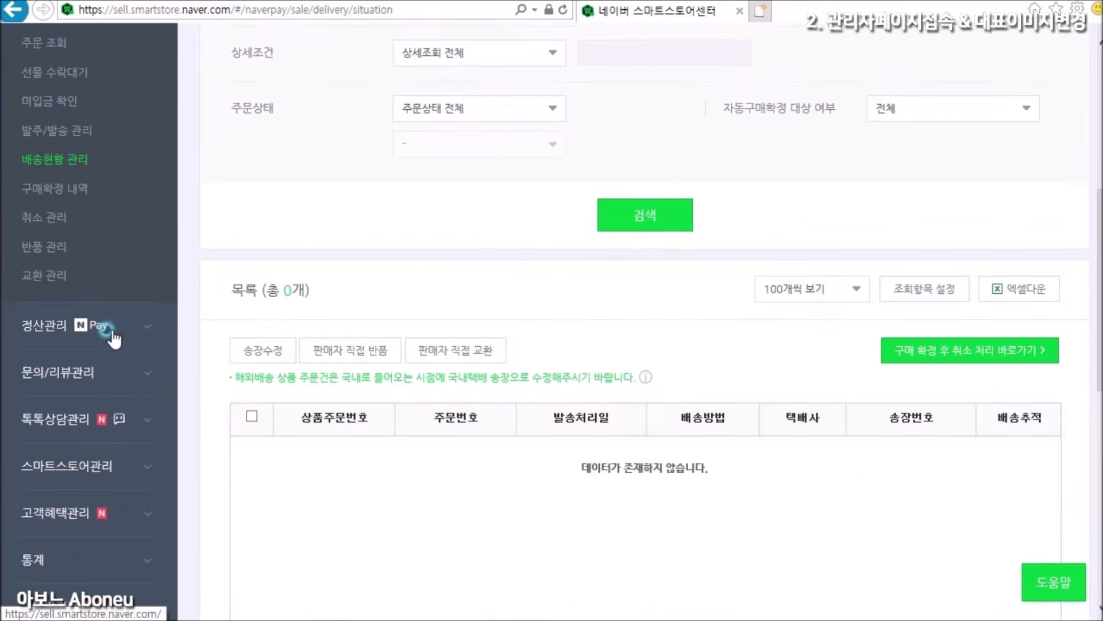
pyautogui.click(111, 334)
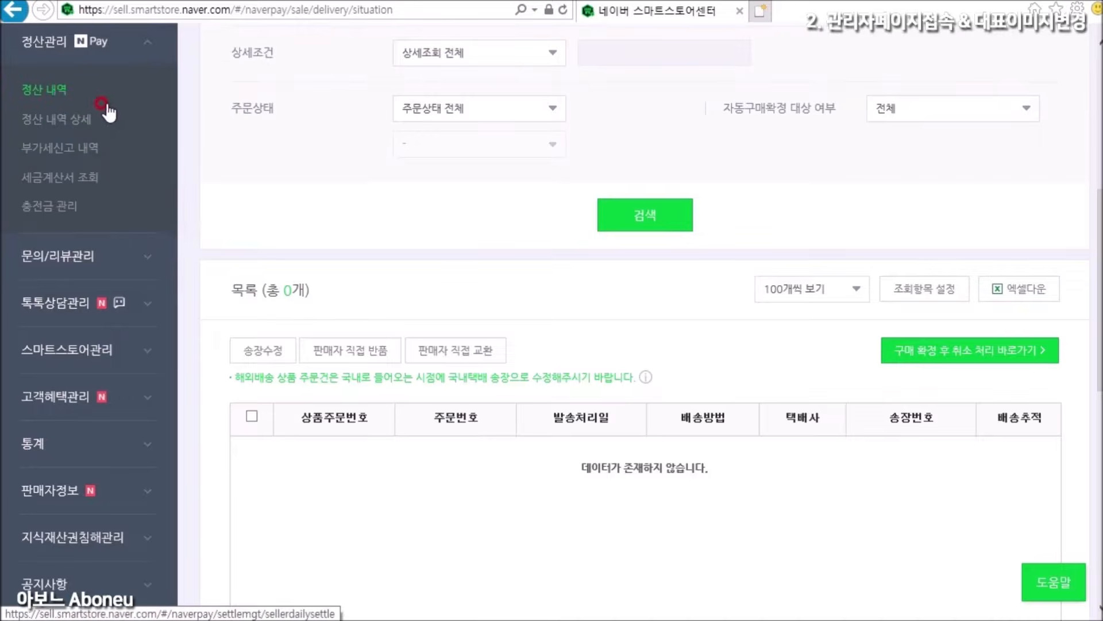
pyautogui.click(86, 95)
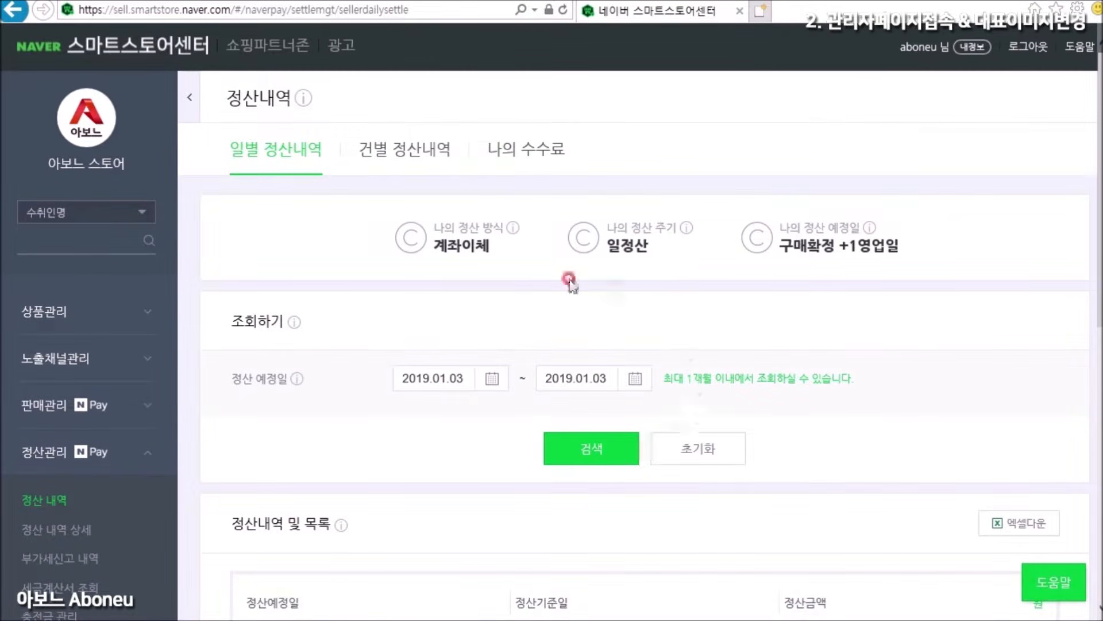
# Look over the settlement list, and open the 문의 관리 page under 문의/리뷰관리.
pyautogui.scroll(-3, 395, 351)
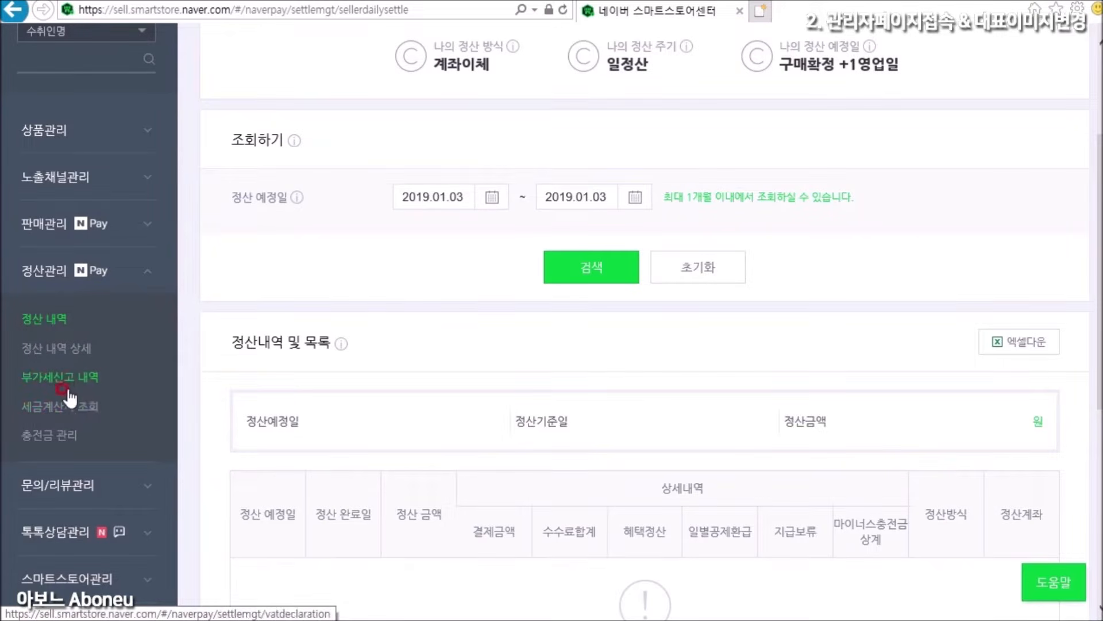
pyautogui.scroll(-2, 92, 345)
pyautogui.click(91, 340)
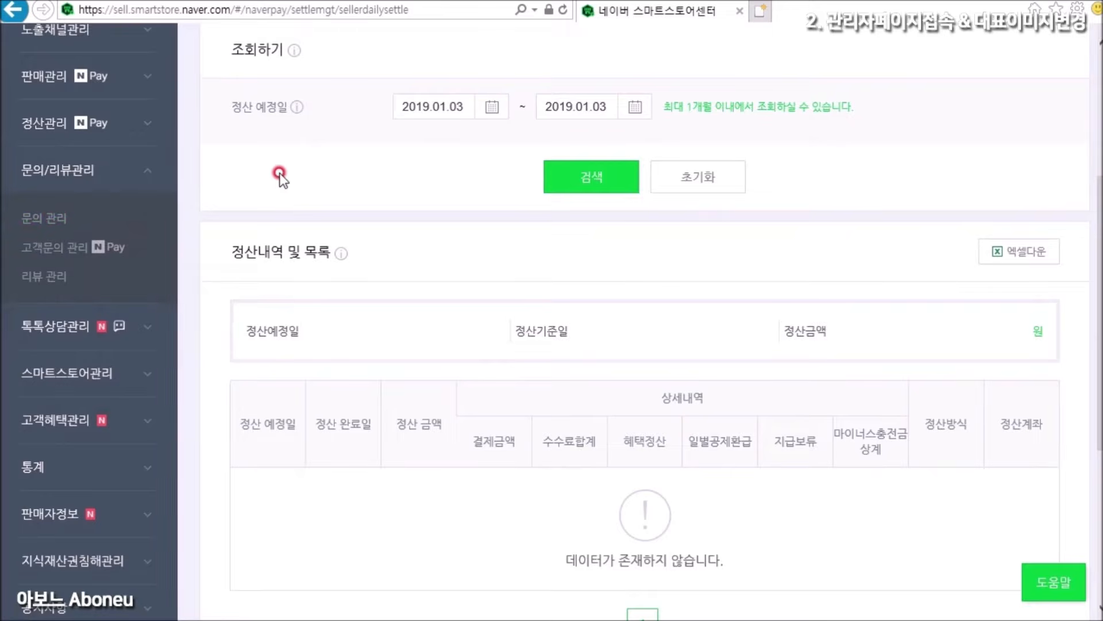
pyautogui.click(39, 225)
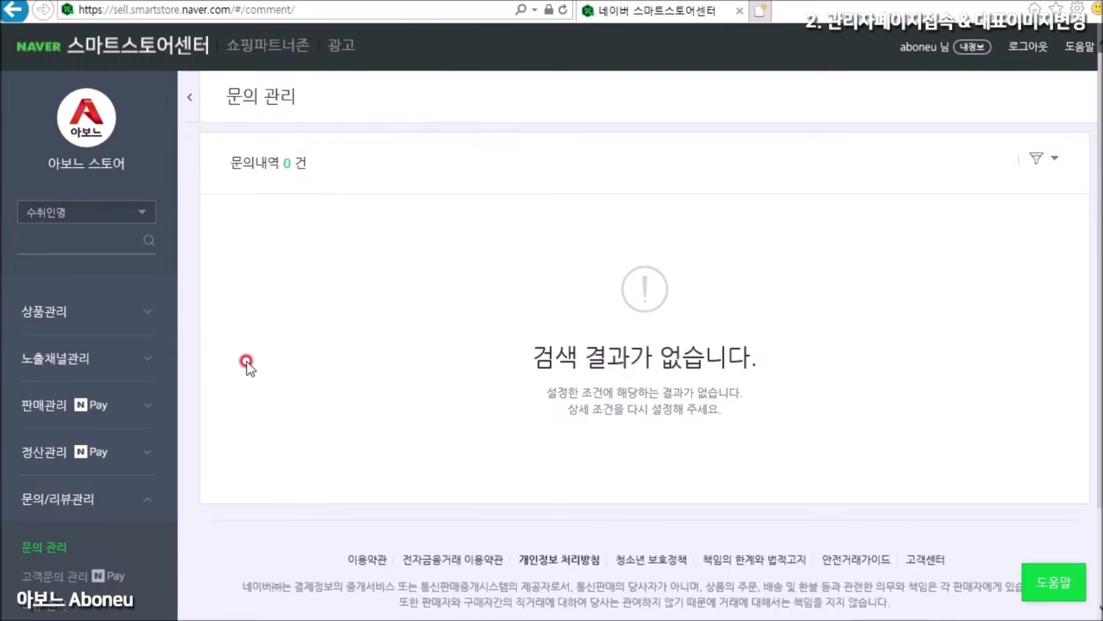
# View the 고객문의 관리 page, and look through the search conditions and review list on the 리뷰 관리 page.
pyautogui.scroll(-2, 246, 361)
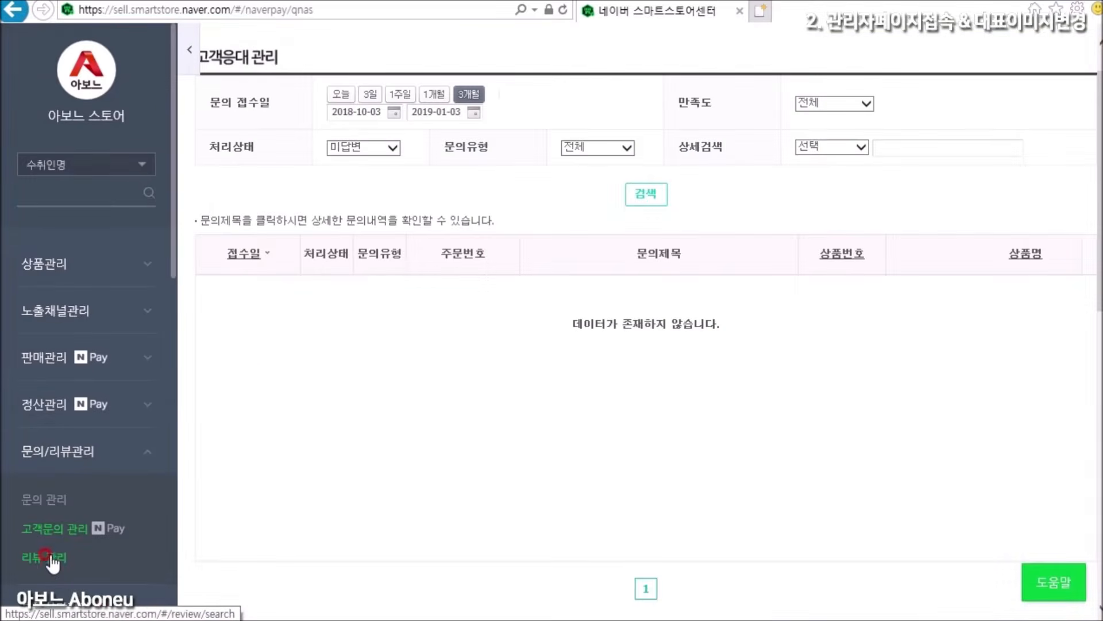
pyautogui.click(50, 557)
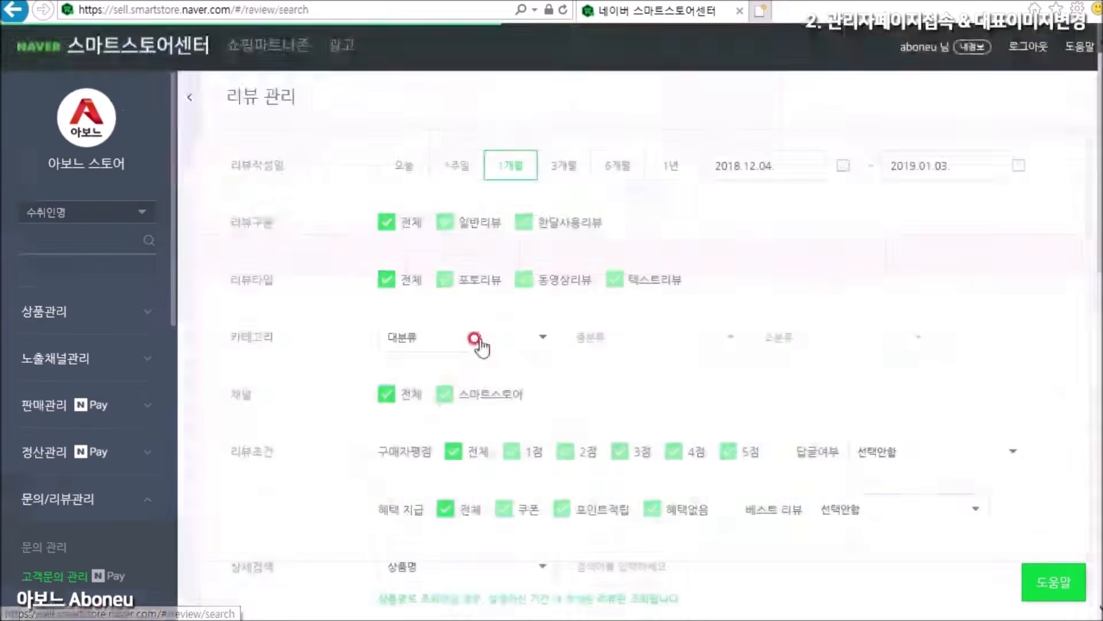
pyautogui.scroll(-3, 293, 356)
pyautogui.scroll(-3, 322, 375)
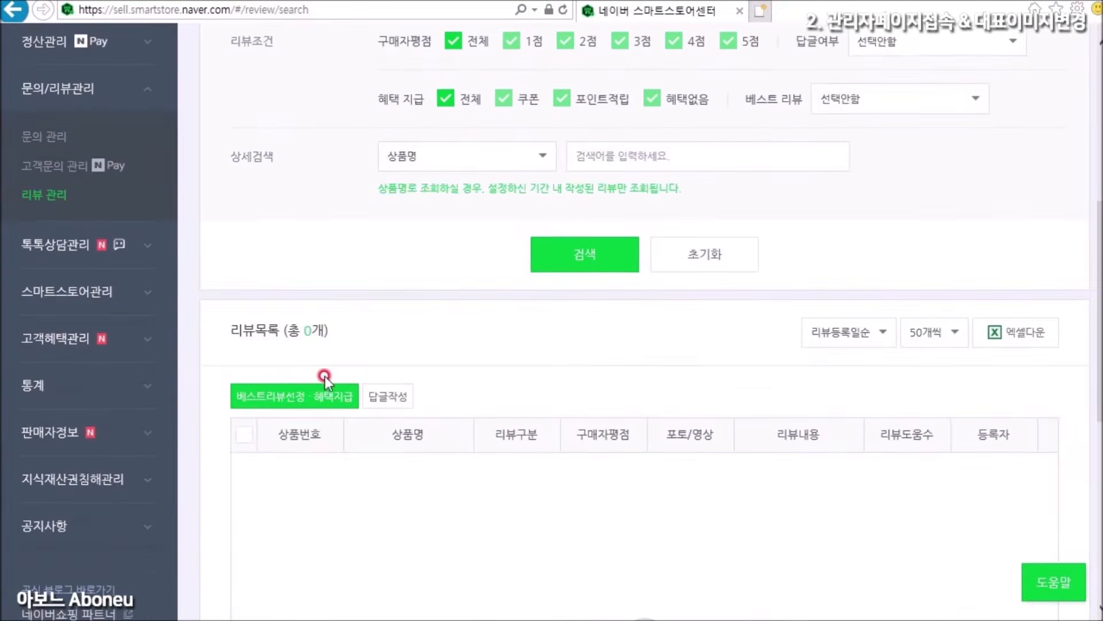
pyautogui.scroll(-3, 368, 362)
pyautogui.scroll(5, 375, 357)
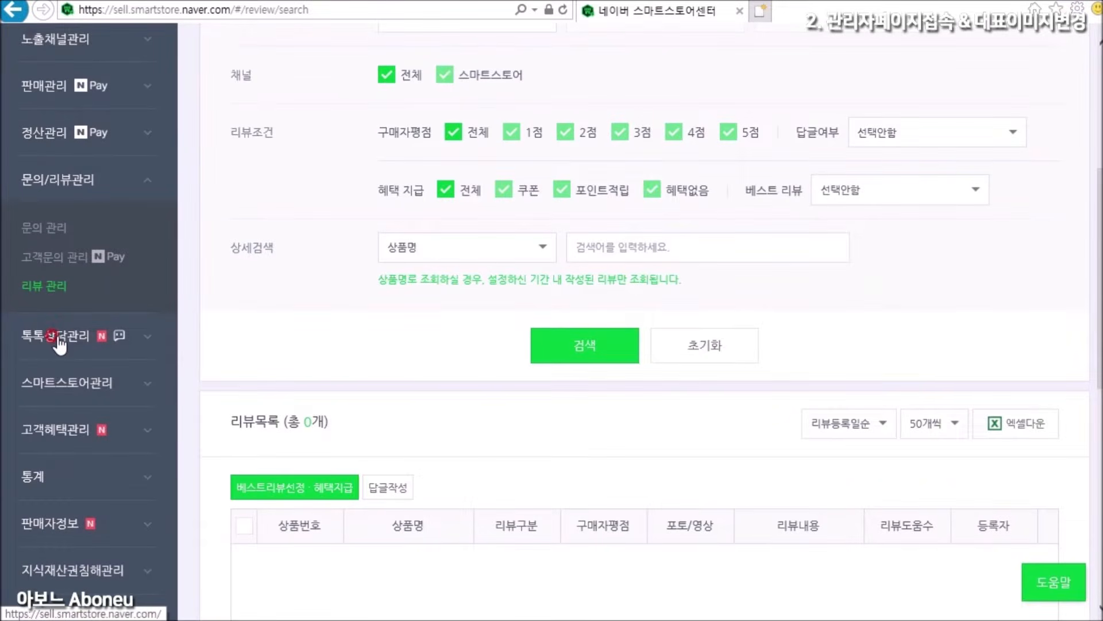
# Open the 톡톡 상담하기 chat page under 톡톡상담관리 and briefly highlight the notice in the conversation list.
pyautogui.click(58, 340)
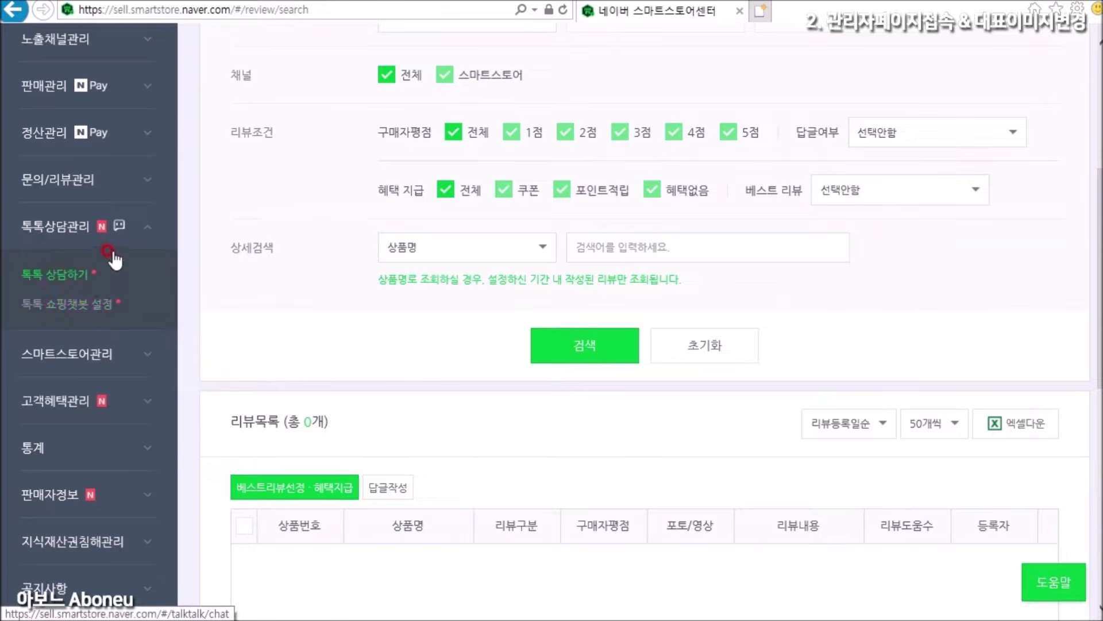
pyautogui.click(59, 270)
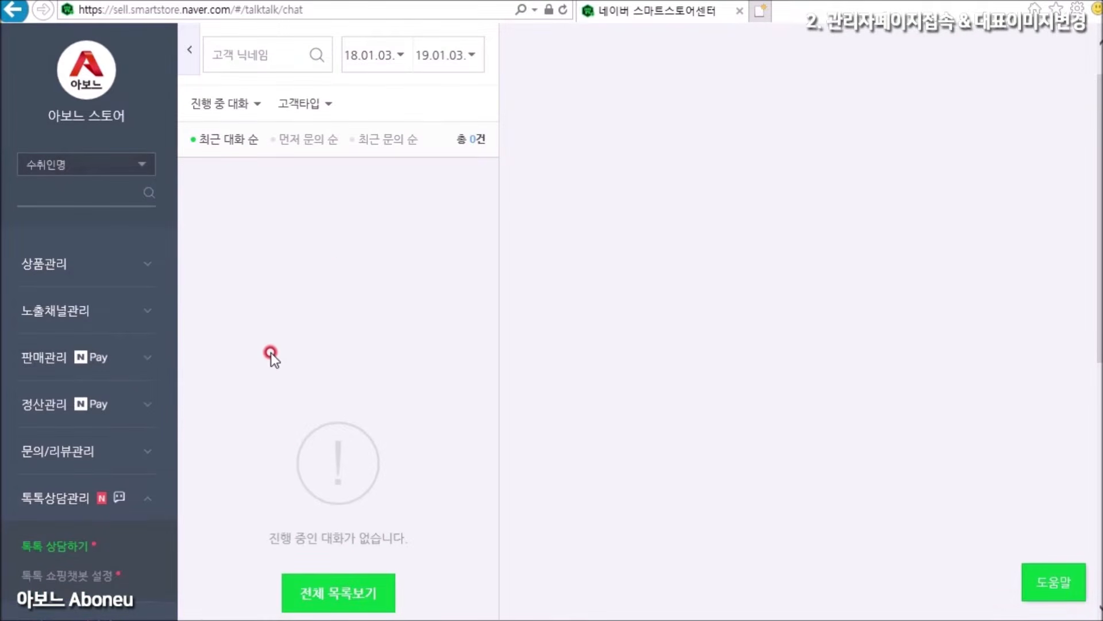
pyautogui.moveTo(289, 538); pyautogui.dragTo(393, 535)
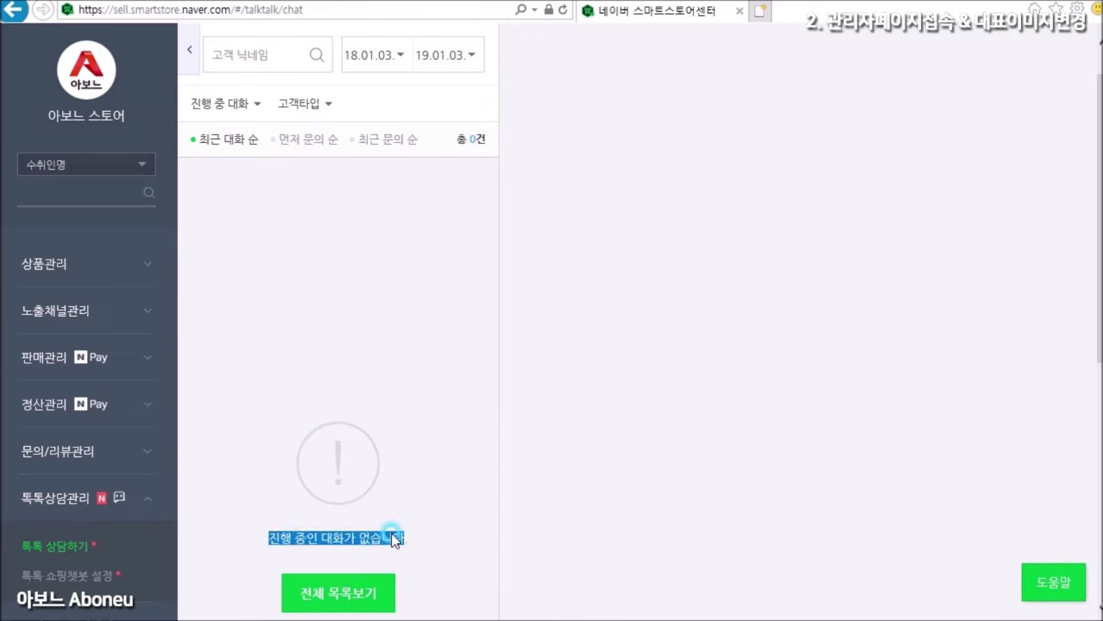
pyautogui.click(308, 291)
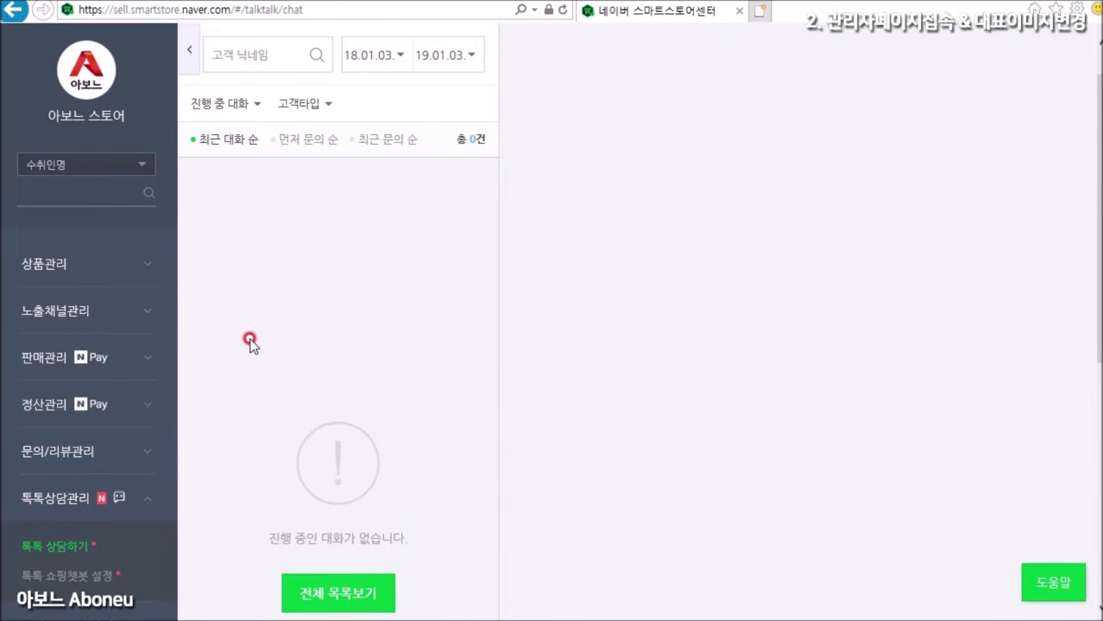
# Open the 스토어 관리 page under 스마트스토어관리 to view the store information and representative images.
pyautogui.scroll(-5, 180, 367)
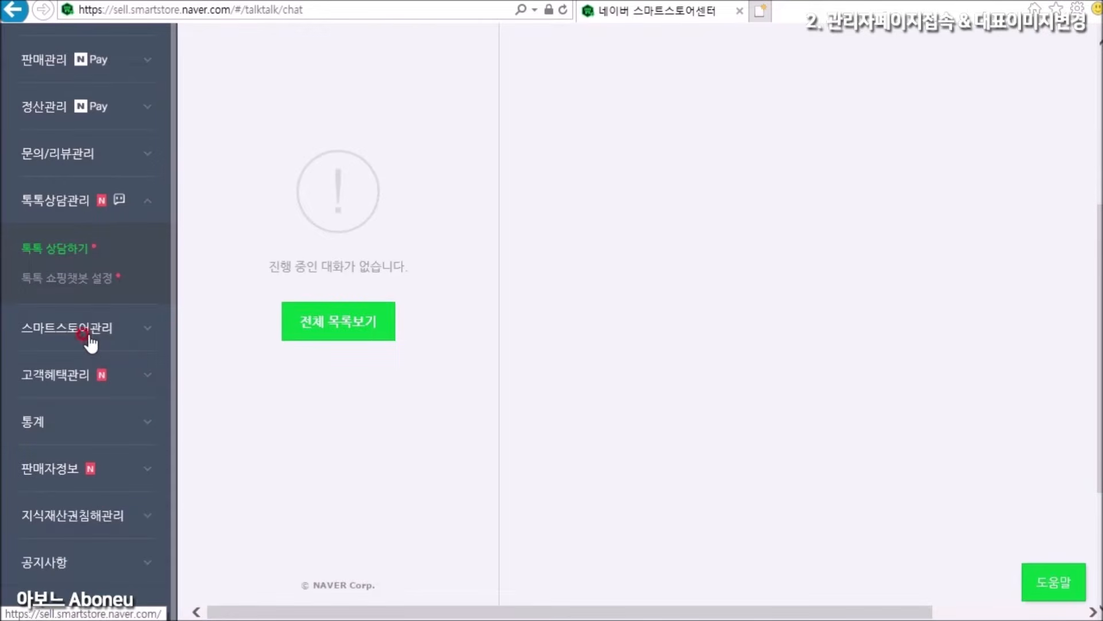
pyautogui.click(90, 339)
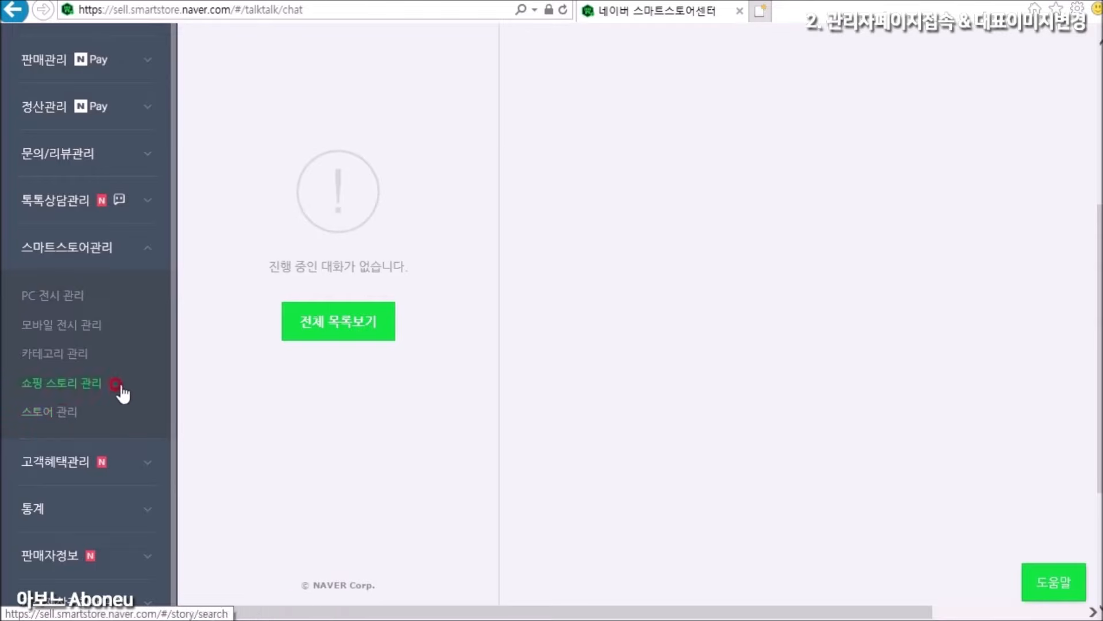
pyautogui.click(69, 417)
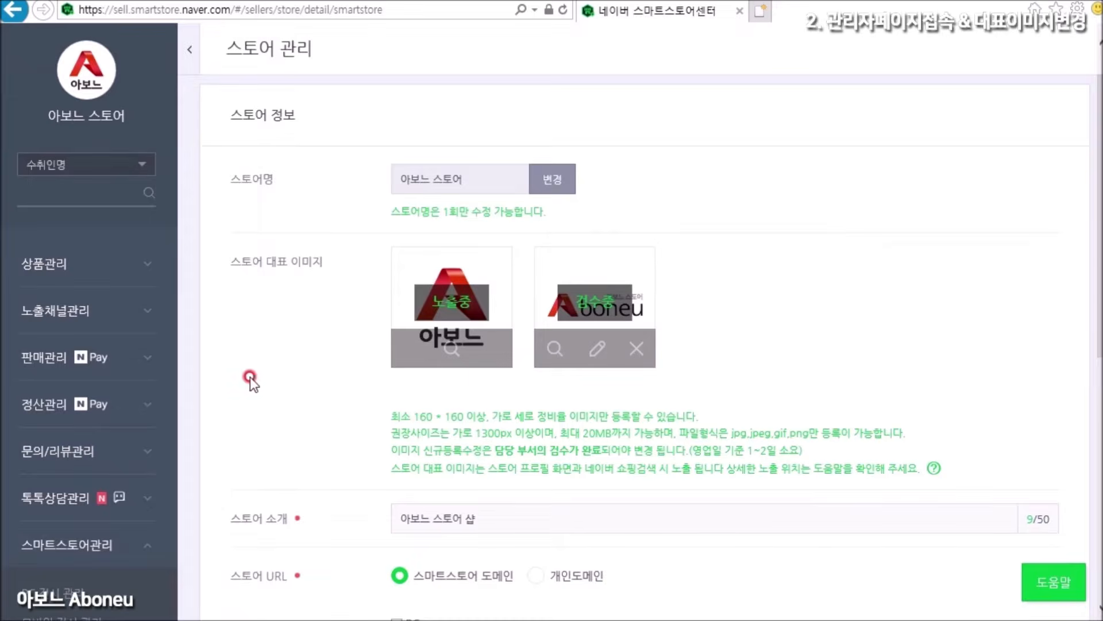
# Open the PC 전시 관리 page under 스마트스토어관리 and preview the 기본 템플릿 사용 option in the template settings.
pyautogui.scroll(-6, 181, 398)
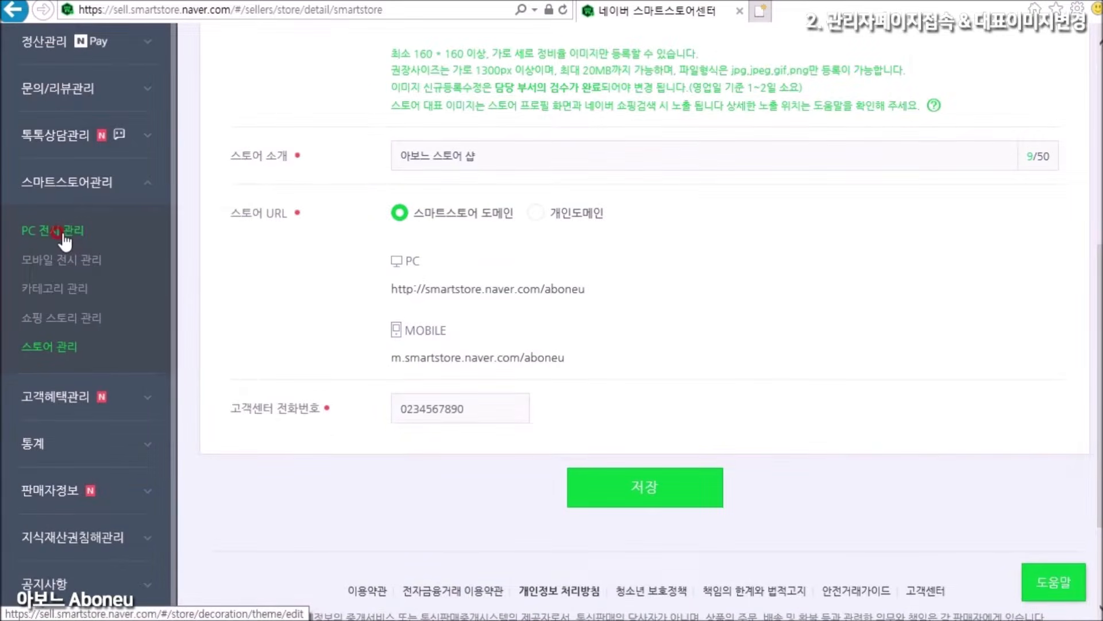
pyautogui.click(57, 232)
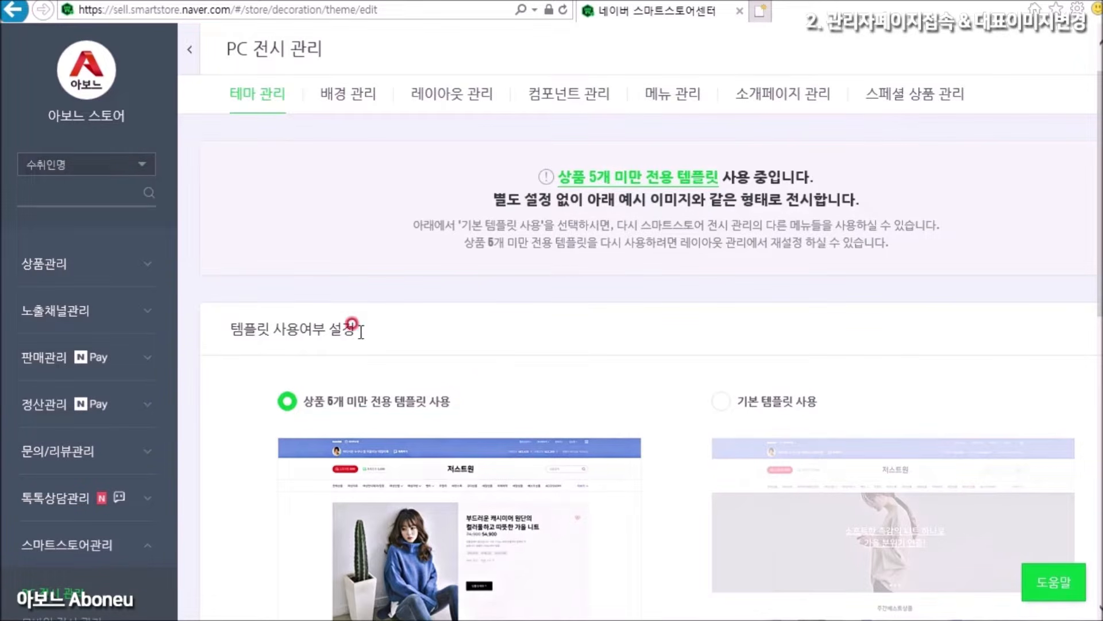
pyautogui.scroll(-3, 360, 330)
pyautogui.click(722, 221)
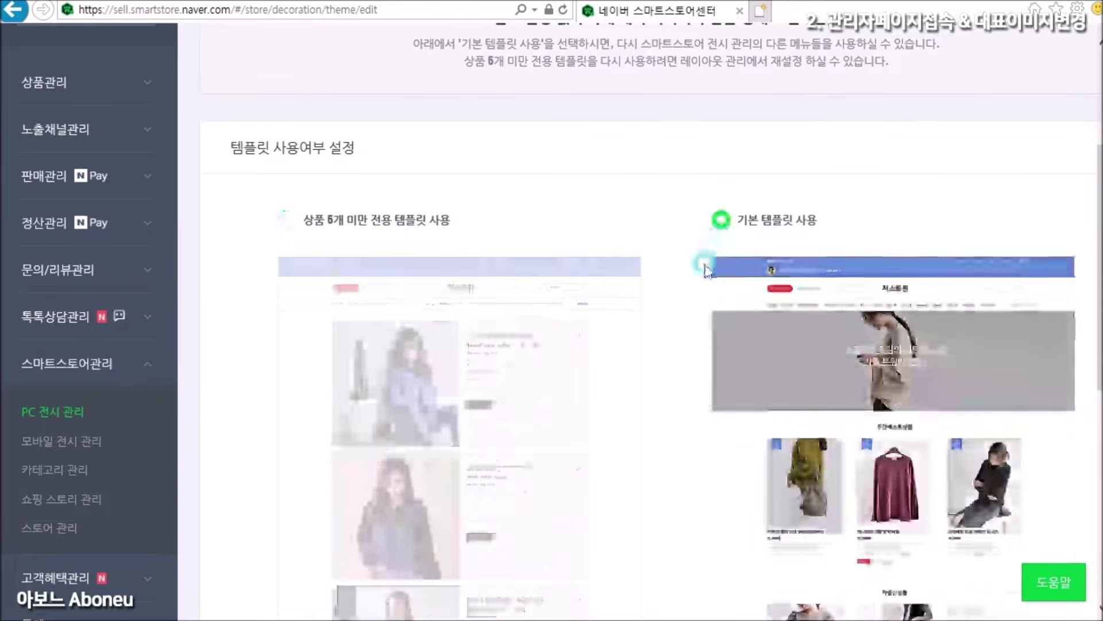
pyautogui.scroll(4, 623, 357)
# View the 배경 관리 and 레이아웃 관리 sections of PC 전시 관리.
pyautogui.click(361, 144)
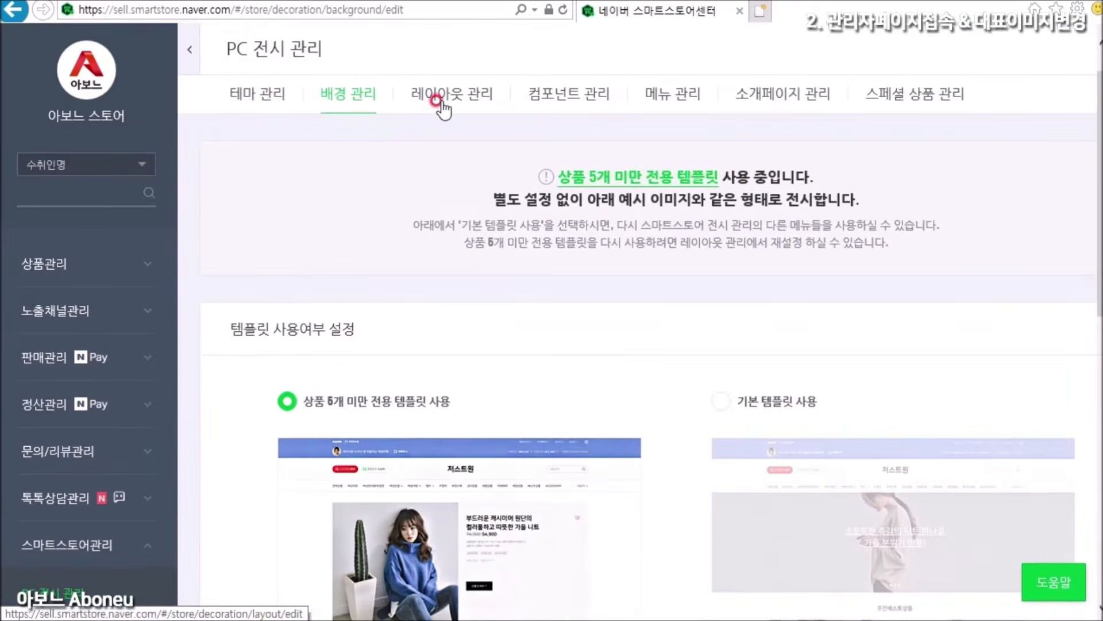
pyautogui.click(465, 120)
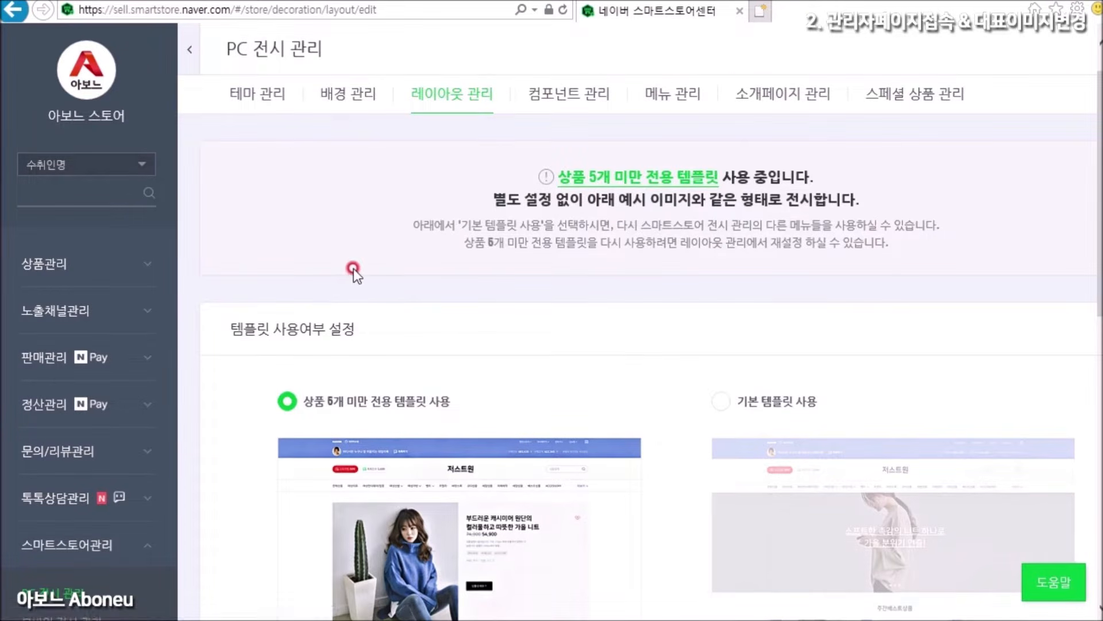
pyautogui.scroll(-5, 161, 300)
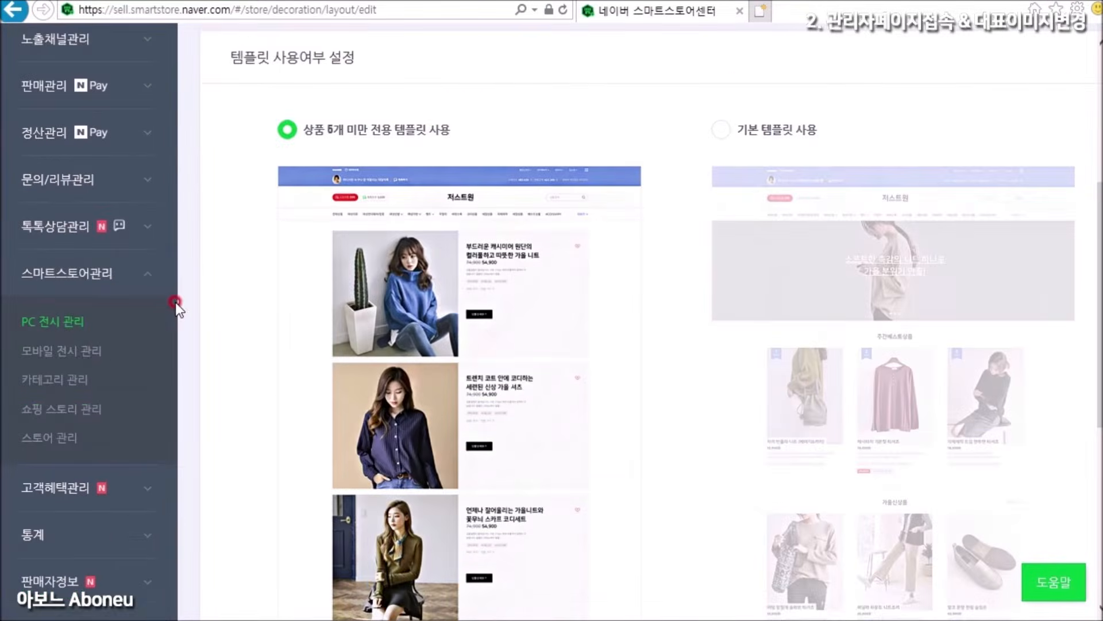
# Open the 모바일 전시 관리 page and preview the 기본 템플릿 사용 option for the mobile theme.
pyautogui.click(73, 353)
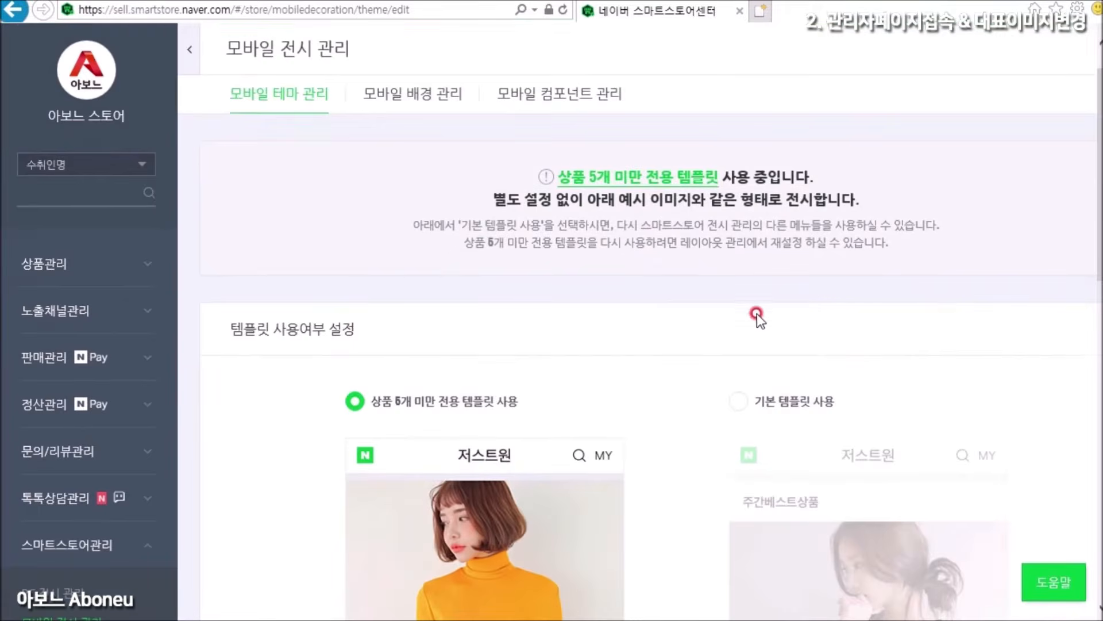
pyautogui.scroll(-3, 779, 309)
pyautogui.click(738, 219)
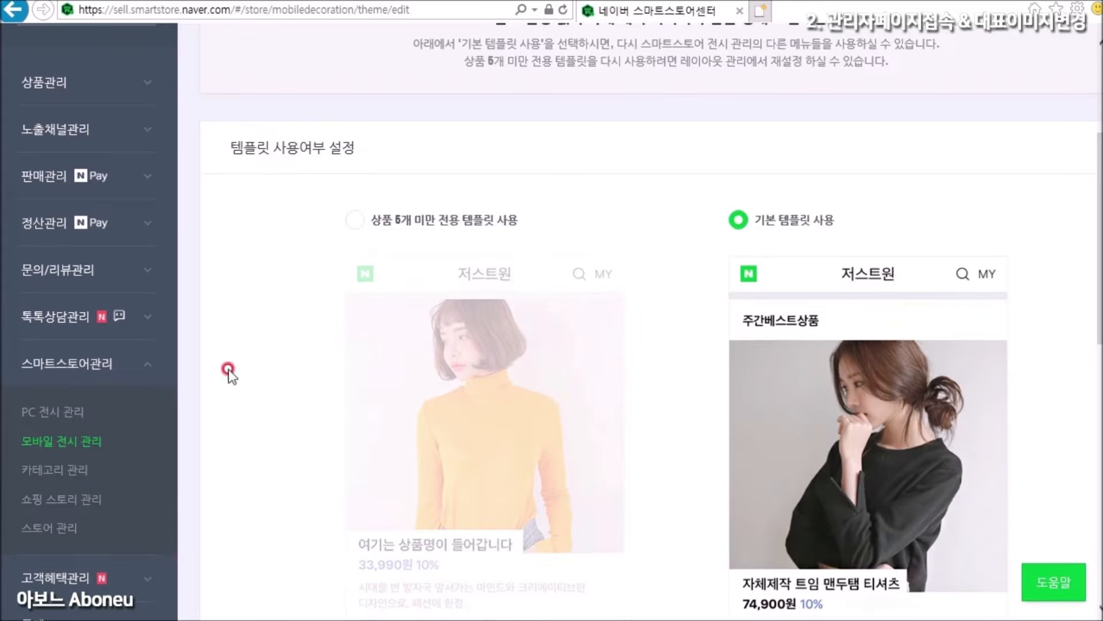
# View the 카테고리 관리 page and show the submenu items under 고객혜택관리.
pyautogui.click(68, 469)
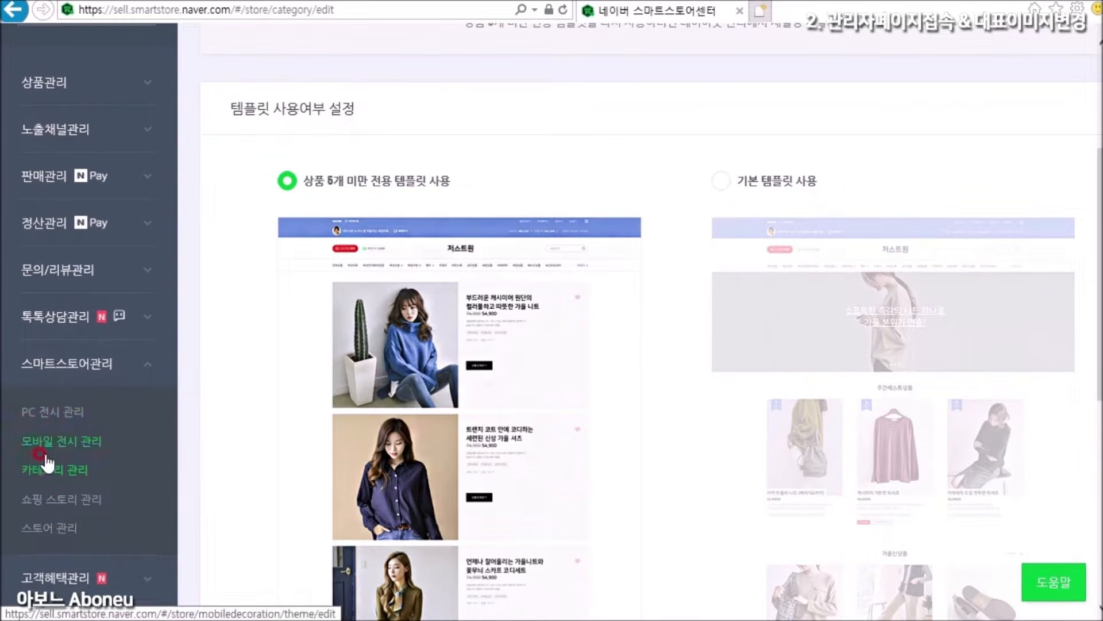
pyautogui.scroll(-3, 158, 411)
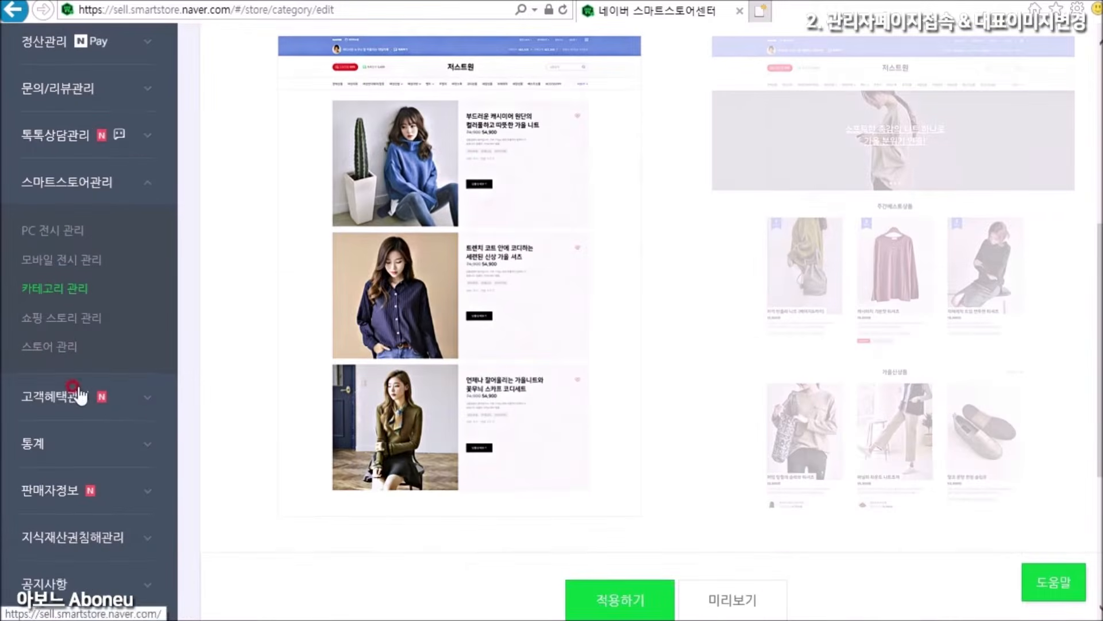
pyautogui.click(68, 396)
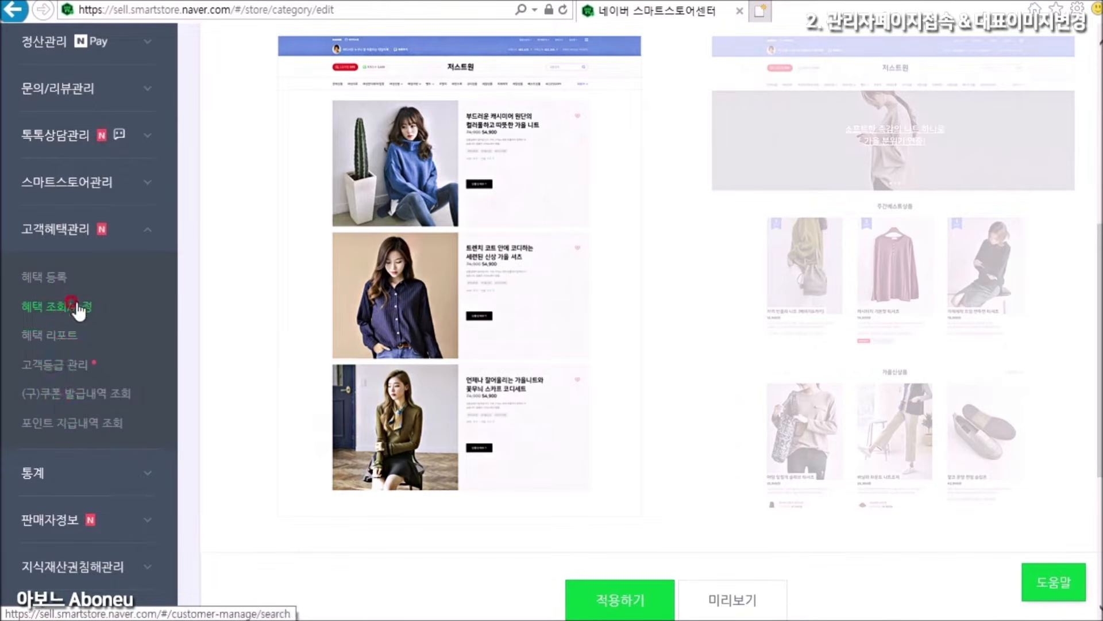
pyautogui.scroll(-2, 74, 333)
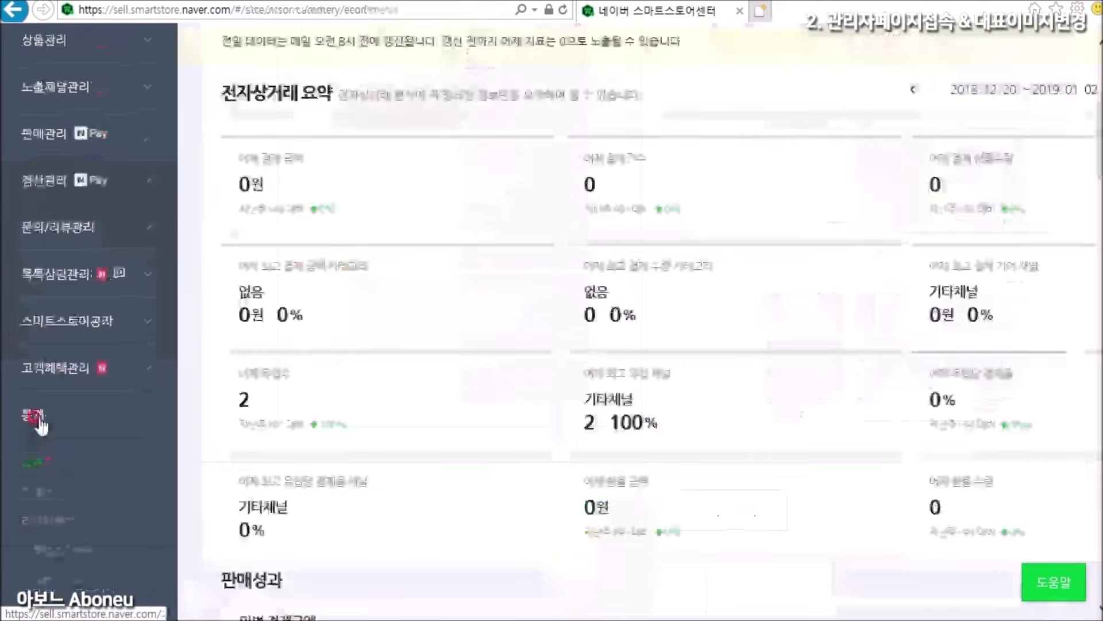
# Open the 요약 page under 통계 and look through the 전자상거래 요약 and 판매성과 sections.
pyautogui.click(32, 463)
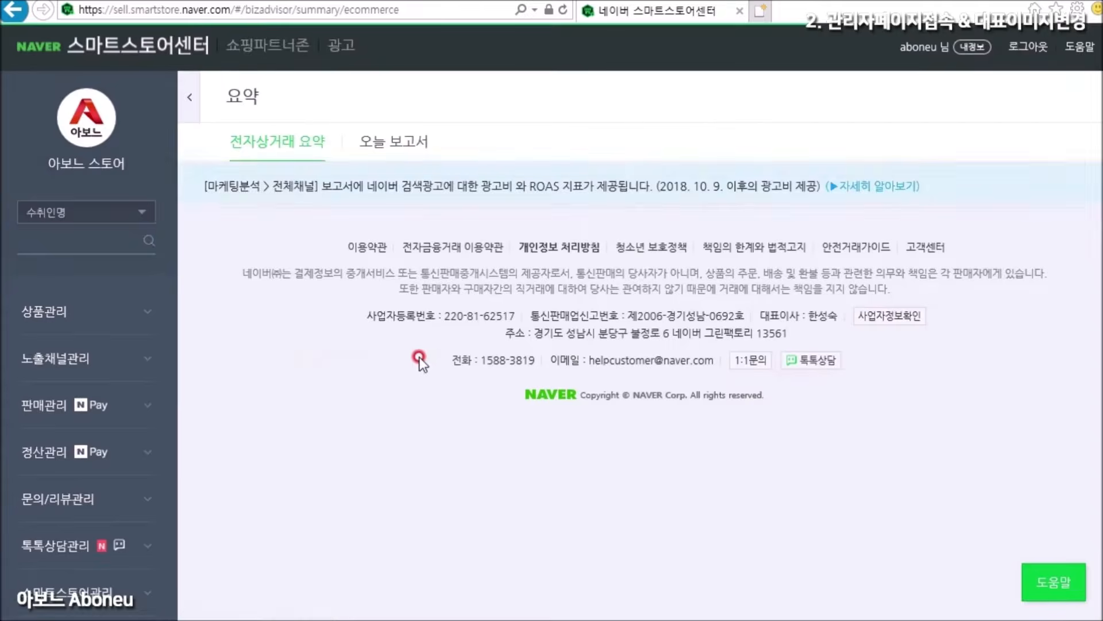
pyautogui.scroll(-5, 672, 333)
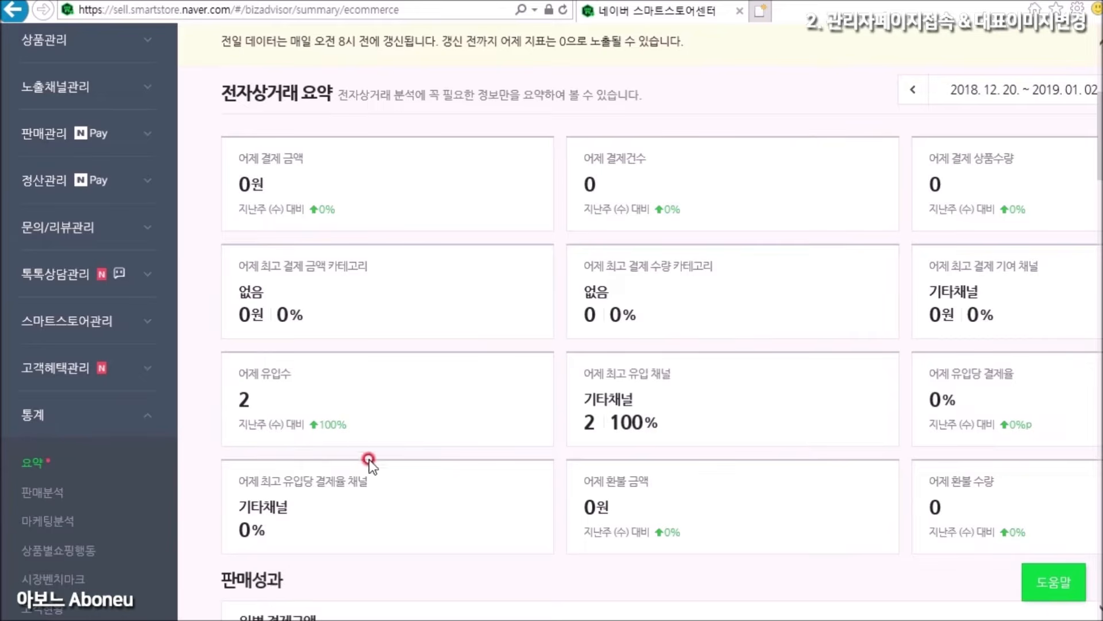
pyautogui.scroll(-6, 493, 355)
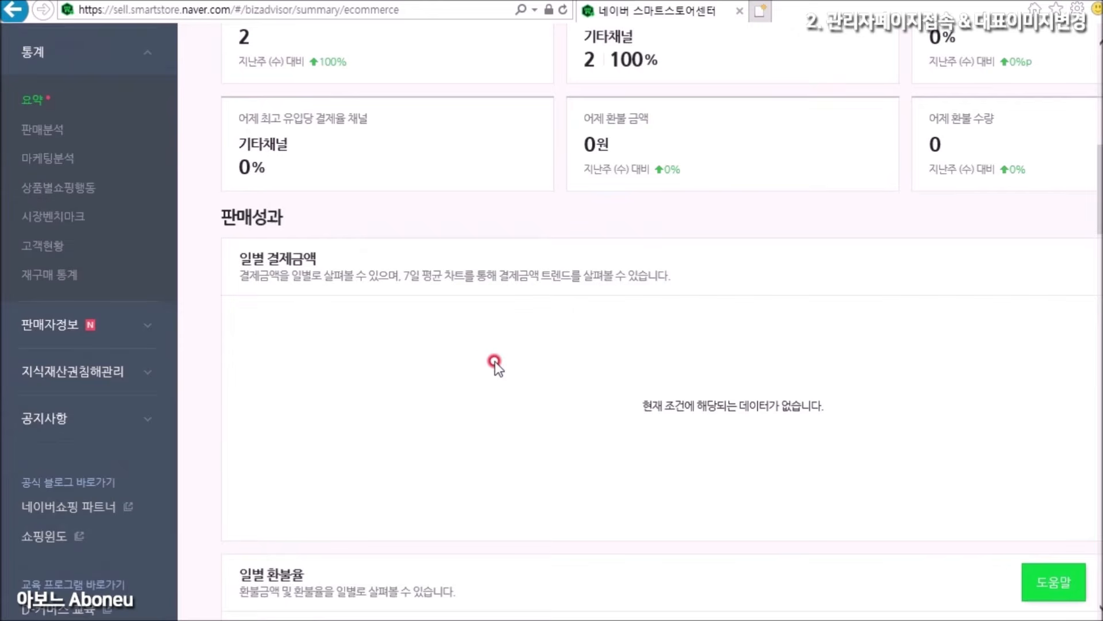
# Show the submenu items under 판매자정보 and look them over.
pyautogui.click(54, 332)
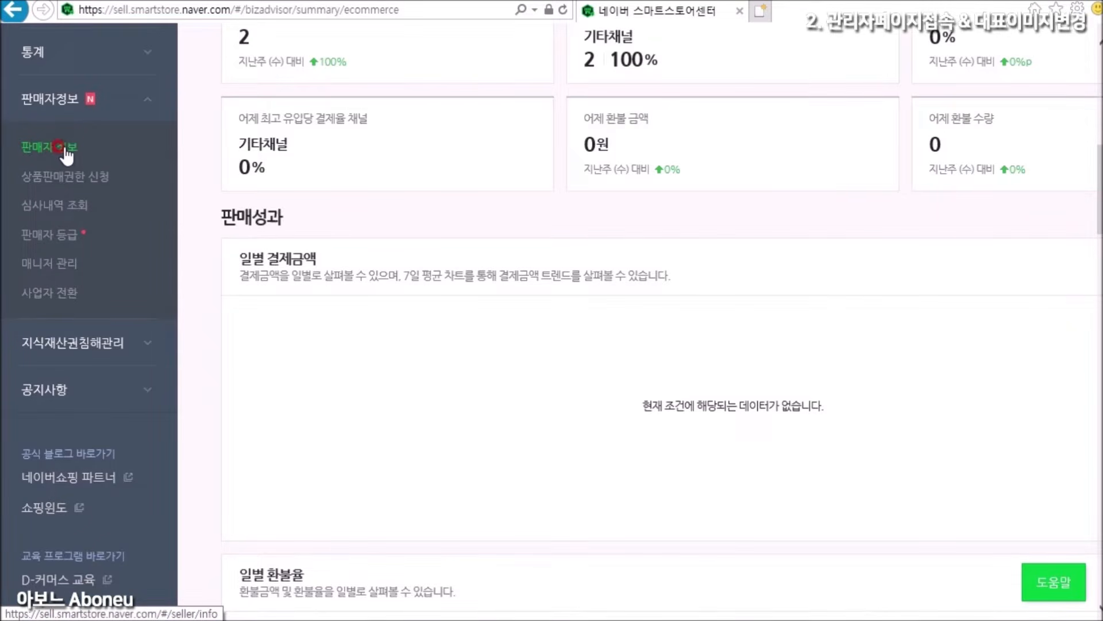
pyautogui.scroll(2, 143, 276)
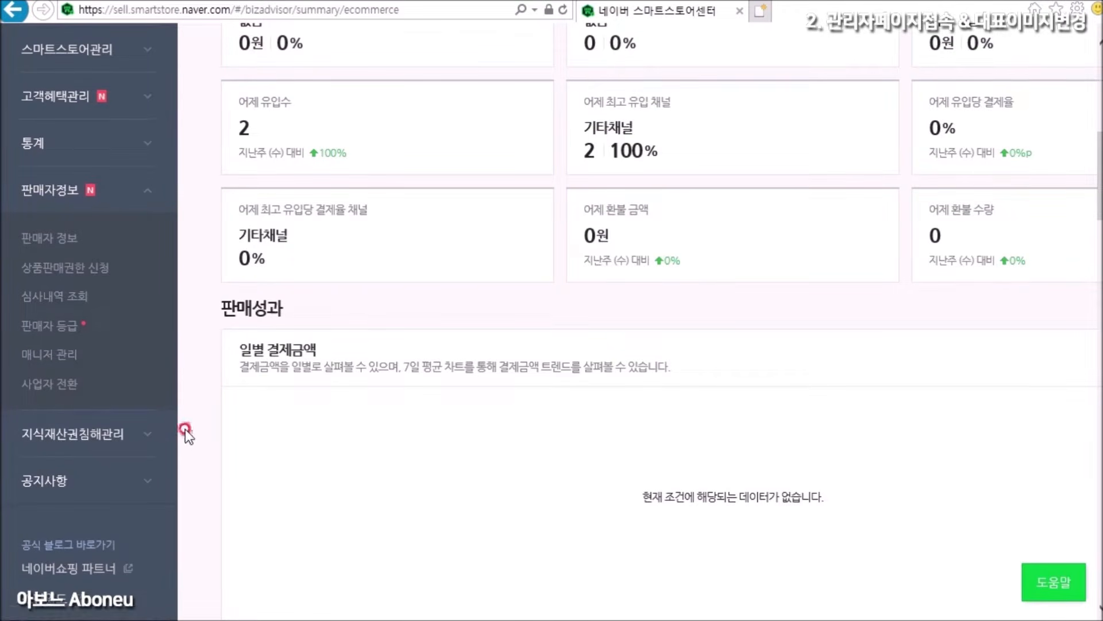
pyautogui.scroll(5, 196, 416)
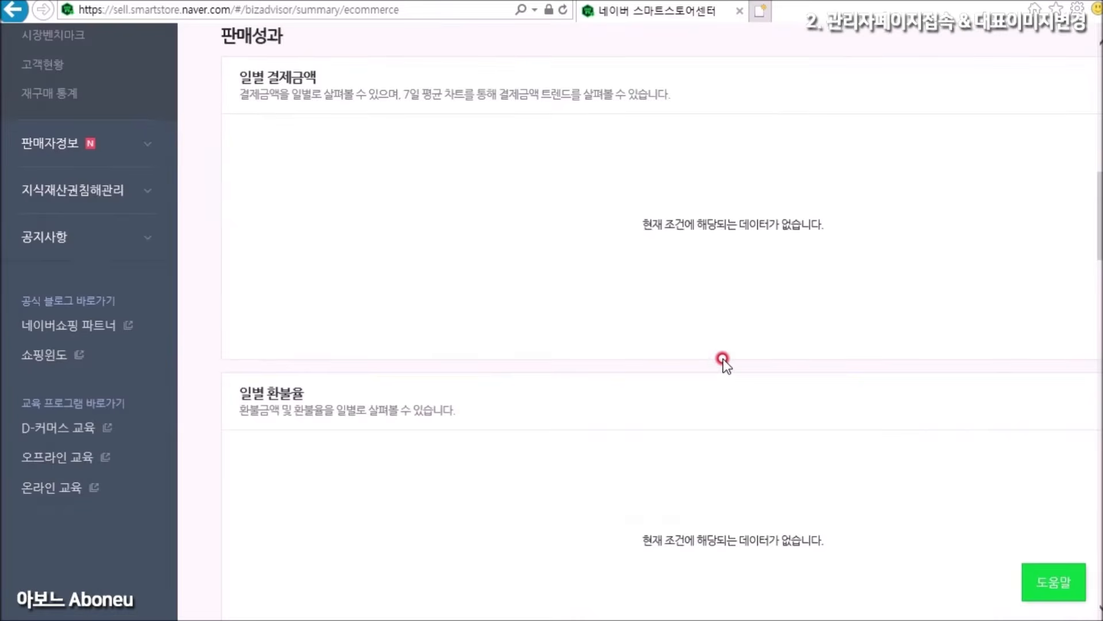
# Open the 고객센터 help site from the page footer and view its 1:1 문의하기 form.
pyautogui.scroll(-20, 723, 359)
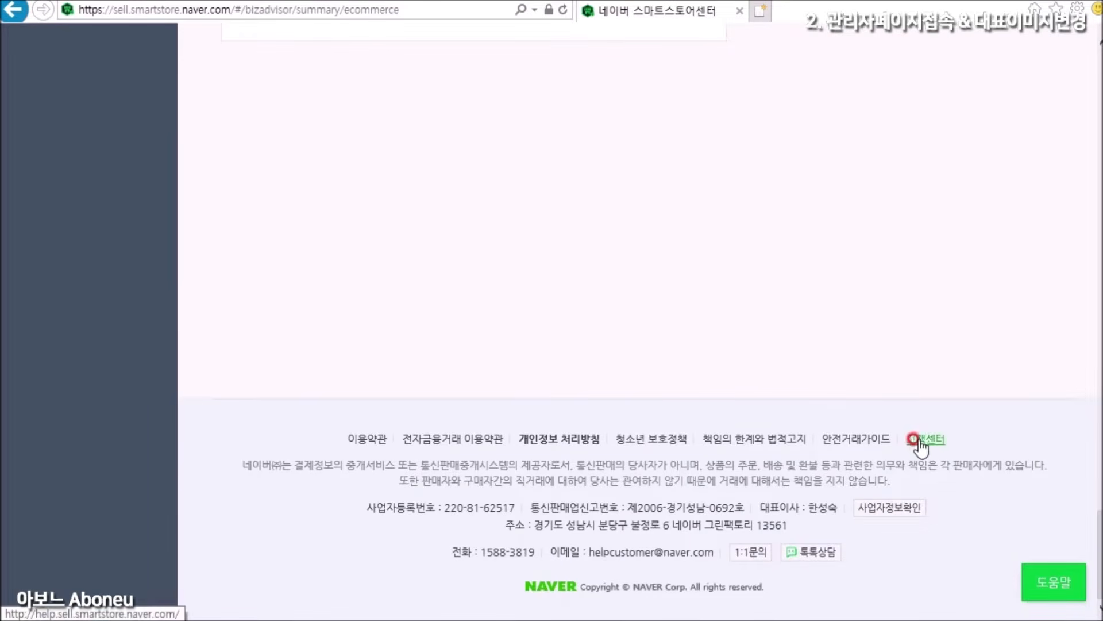
pyautogui.click(923, 442)
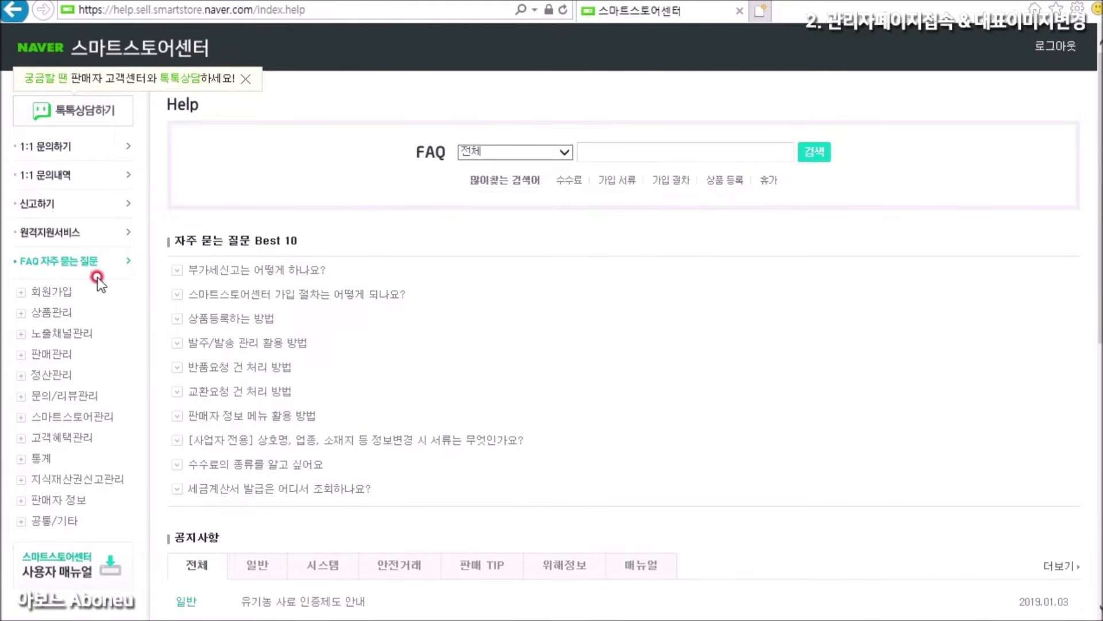
pyautogui.click(62, 144)
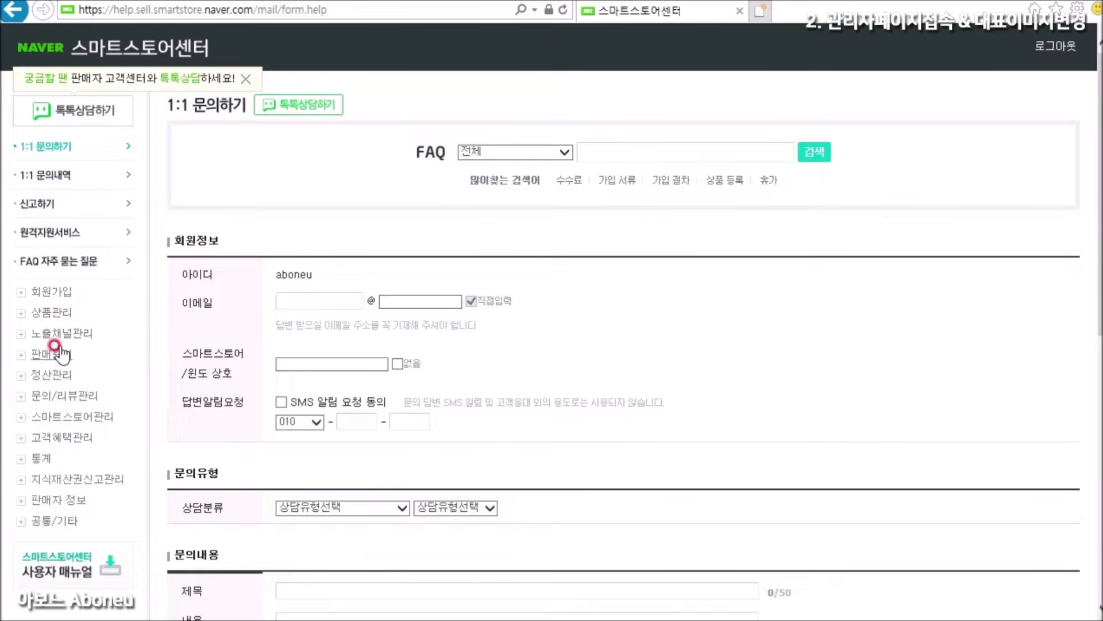
# Open the 상품 조회/수정 topic under 상품관리 in the FAQ and read the answer 상품 조회/수정하는 방법.
pyautogui.click(53, 313)
pyautogui.click(58, 330)
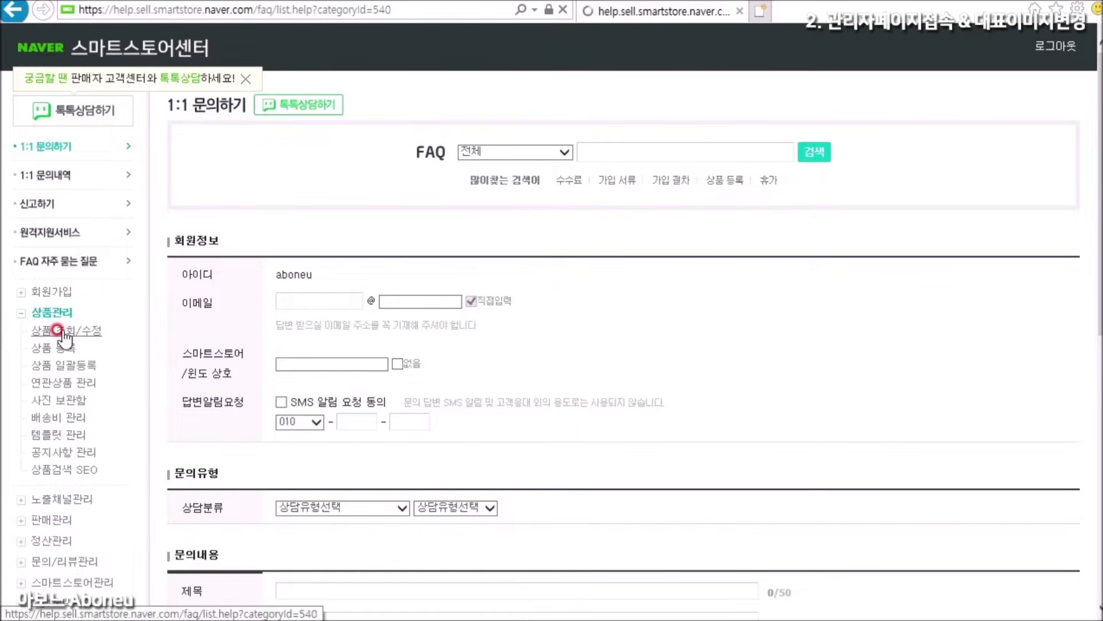
pyautogui.click(224, 271)
pyautogui.scroll(-3, 371, 328)
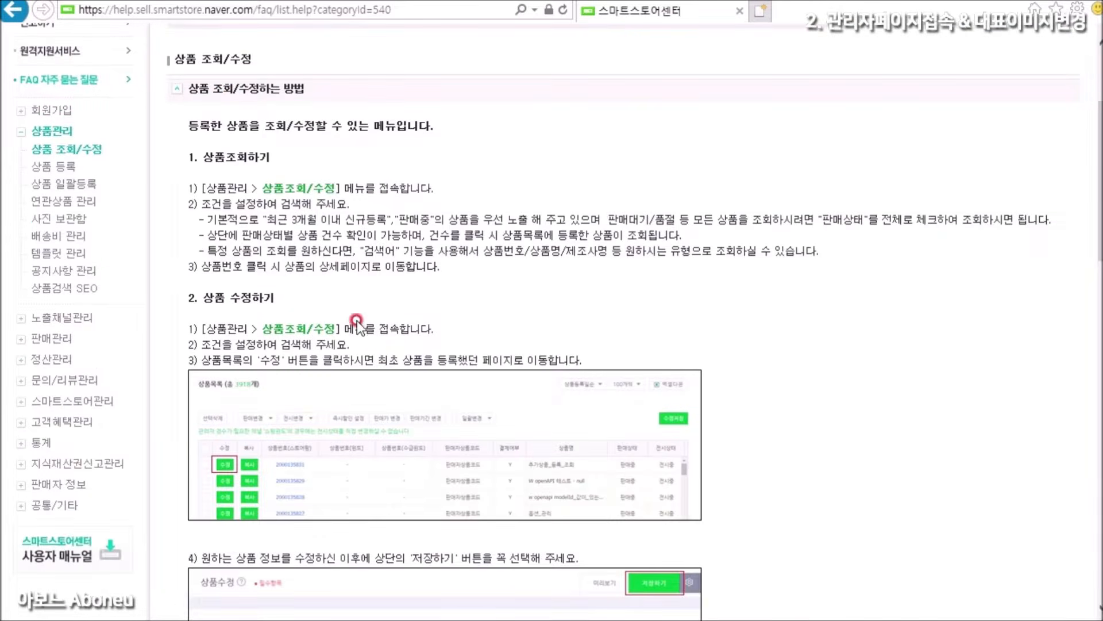
pyautogui.scroll(3, 333, 348)
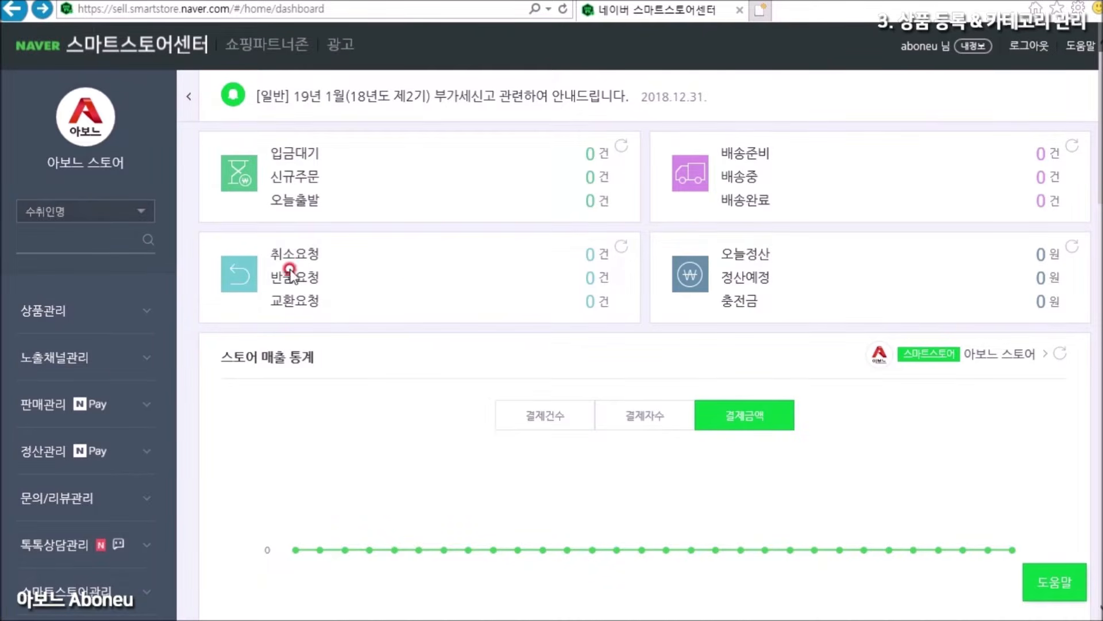
# Open the 상품 등록 page under 상품관리 and switch the category input to 카테고리명 선택.
pyautogui.click(64, 313)
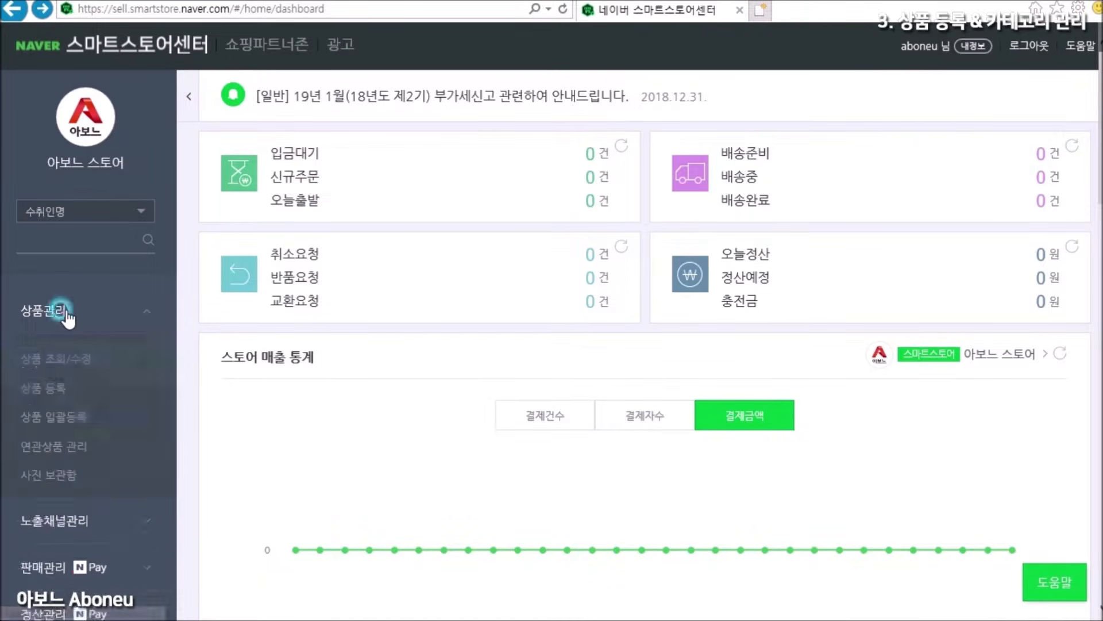
pyautogui.click(52, 389)
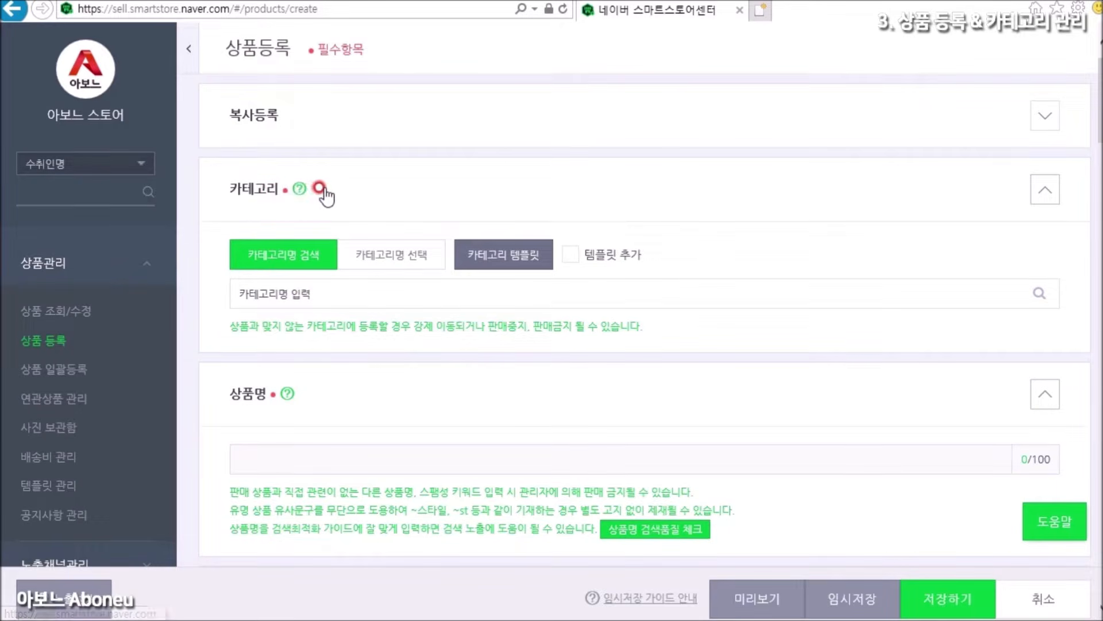
pyautogui.click(277, 295)
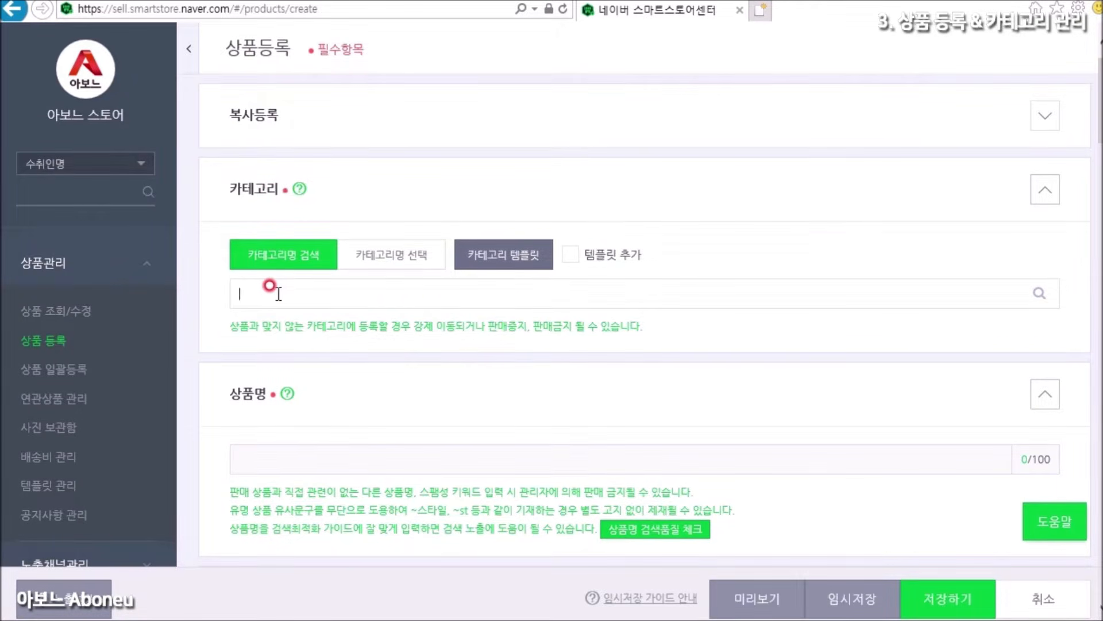
pyautogui.click(379, 257)
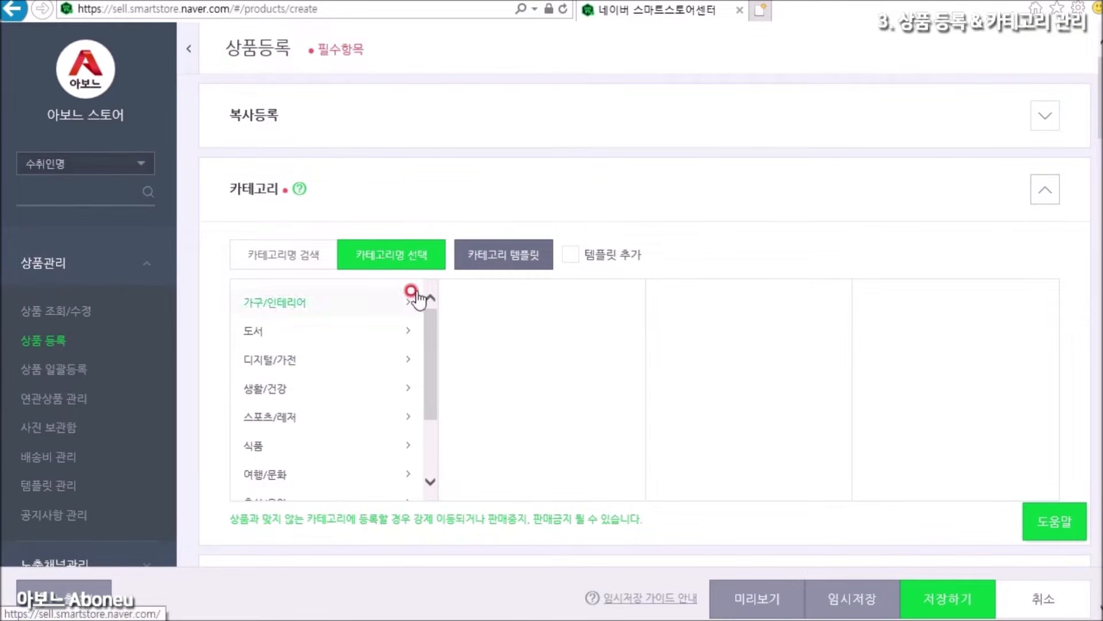
# Set the product category to 디지털/가전 > 소프트웨어 > 그래픽/멀티미디어.
pyautogui.click(284, 360)
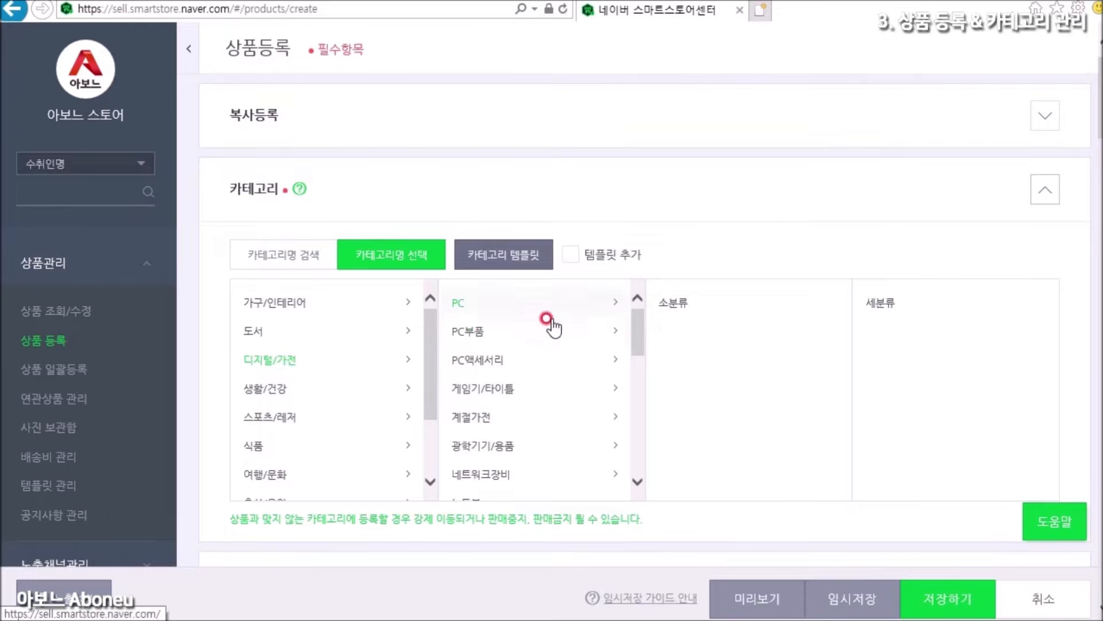
pyautogui.moveTo(640, 325); pyautogui.dragTo(639, 396)
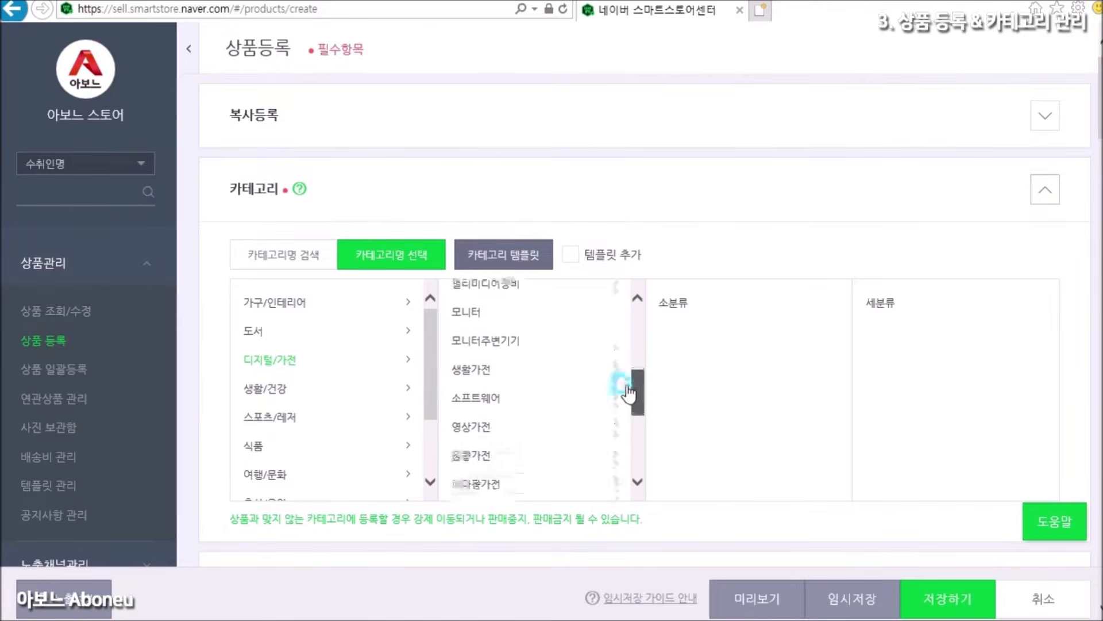
pyautogui.click(502, 361)
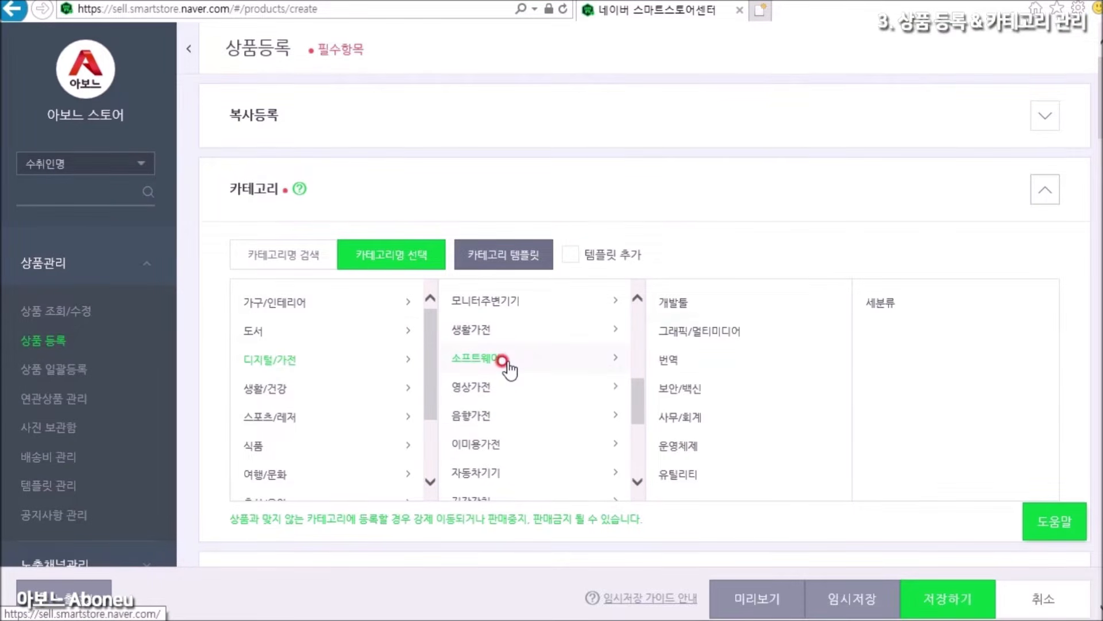
pyautogui.click(758, 328)
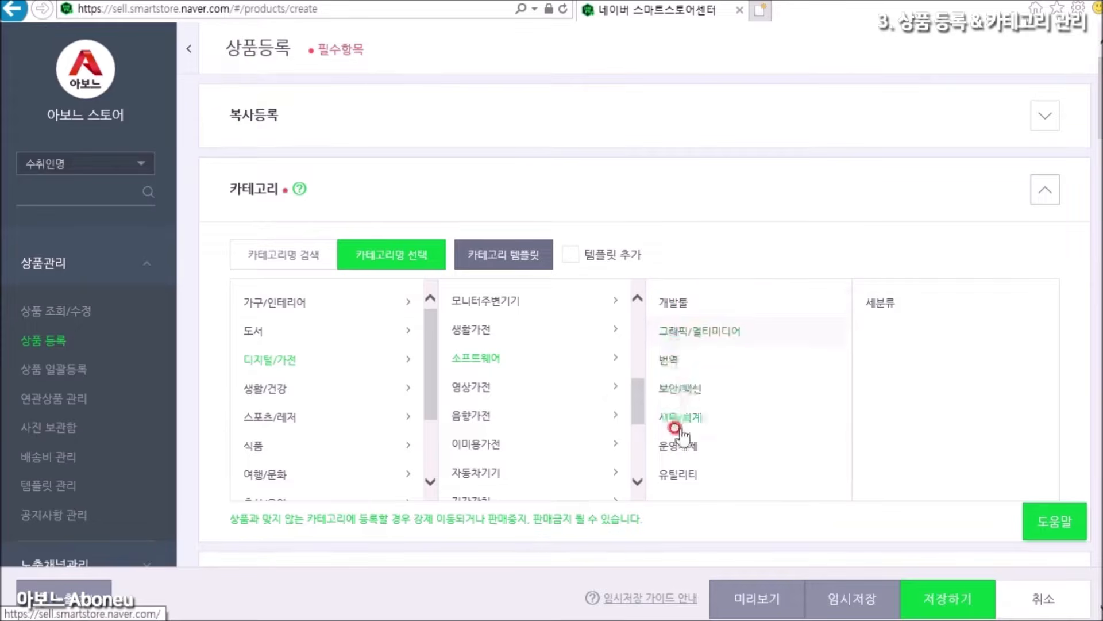
pyautogui.click(685, 455)
pyautogui.click(696, 329)
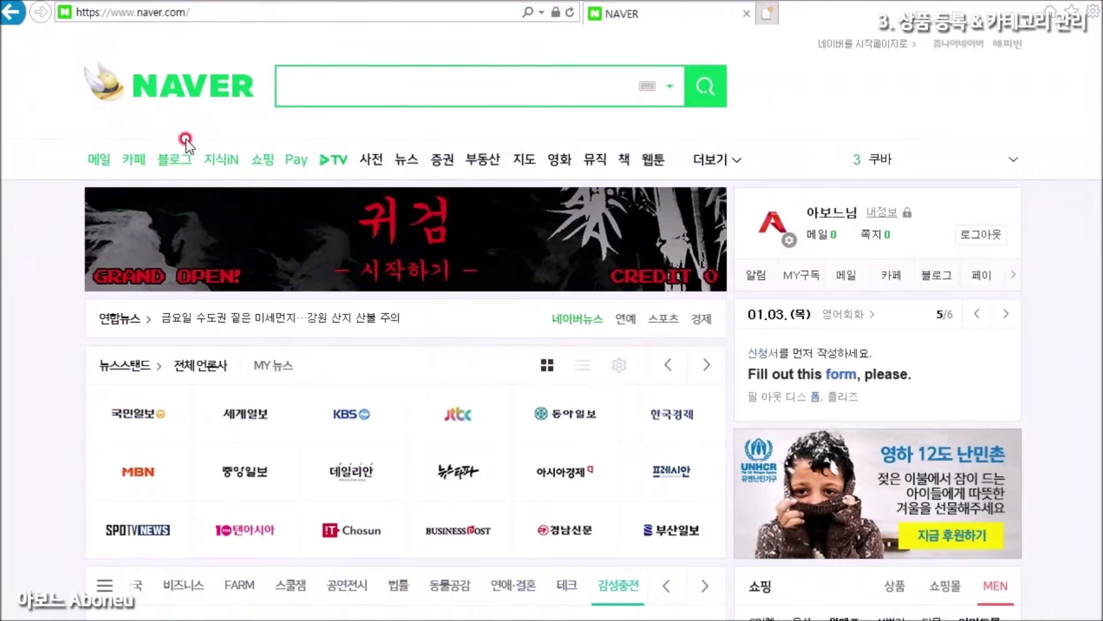
# Open 쇼핑 from the Naver home page and view its 디지털/가전 category.
pyautogui.click(263, 159)
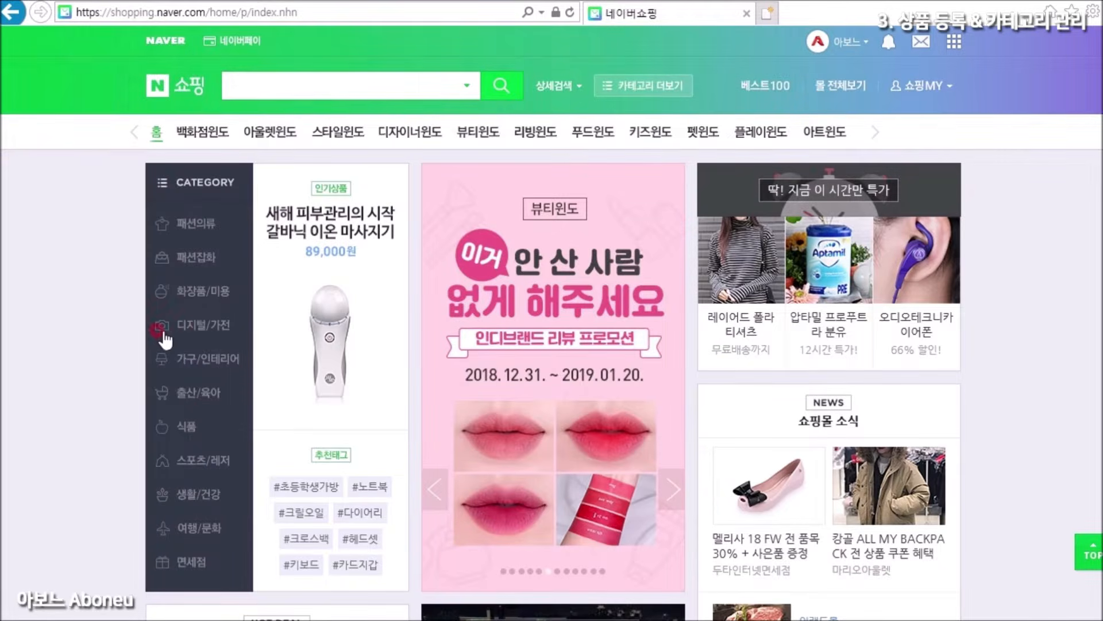
pyautogui.click(208, 334)
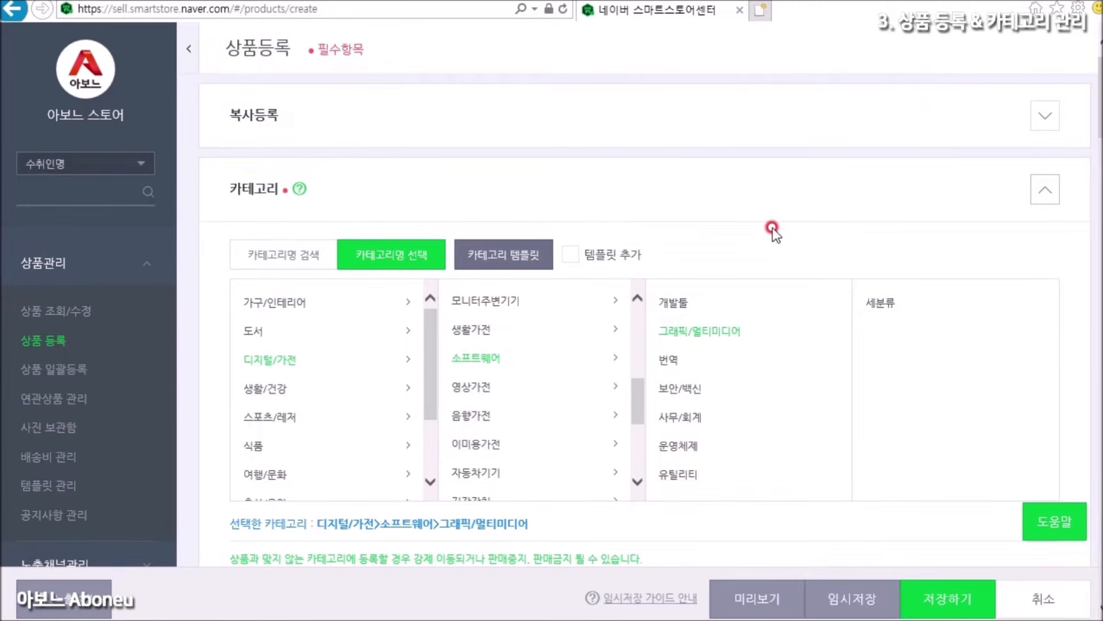
# Enter 테스트 상품명1 as the product name in the 상품명 section.
pyautogui.scroll(-6, 773, 227)
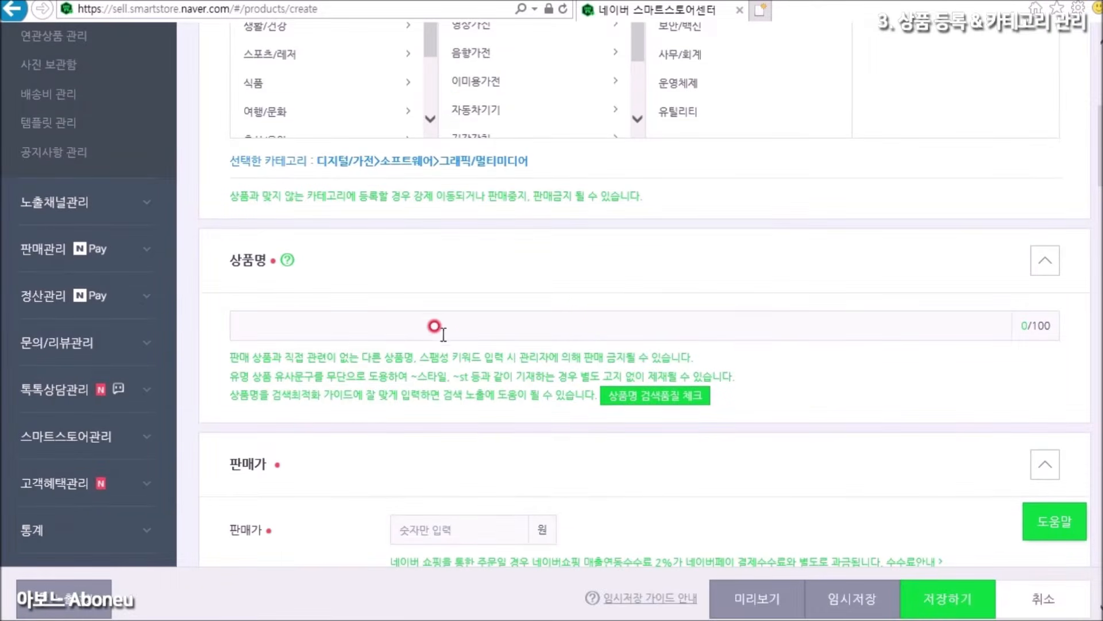
pyautogui.click(329, 330)
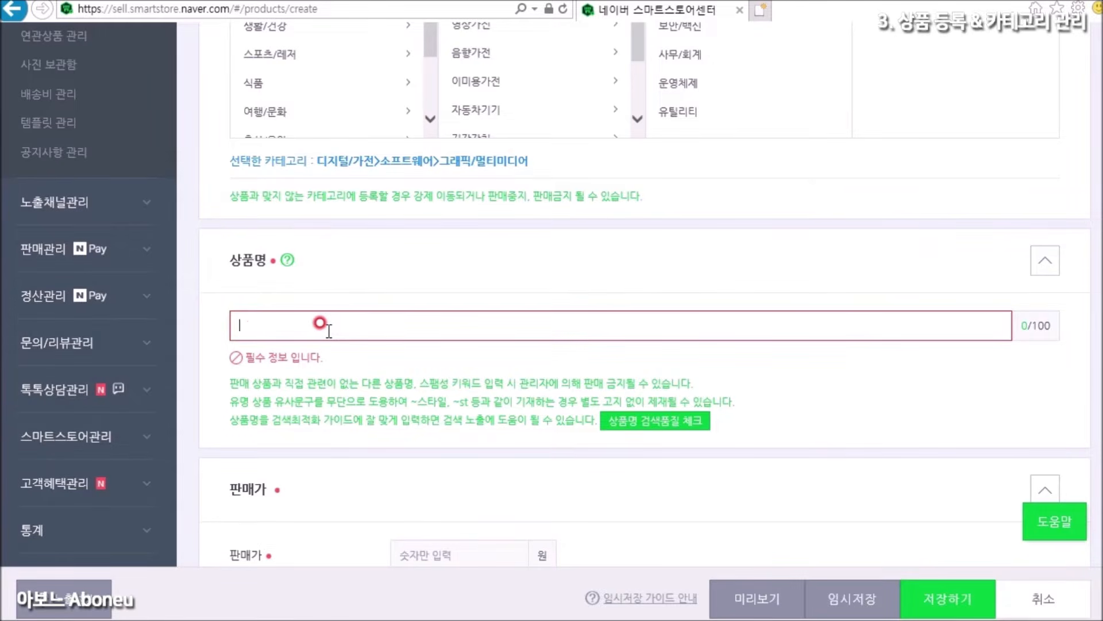
pyautogui.write('테스트 상품명1')
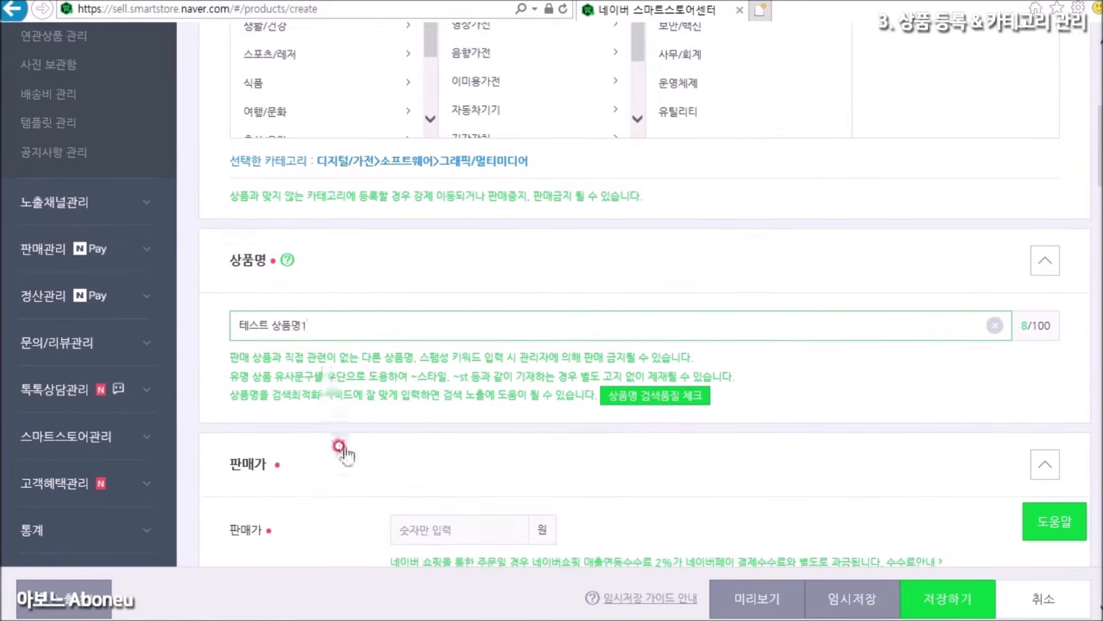
# Set the product's 판매가 to 10000 won.
pyautogui.scroll(-2, 387, 463)
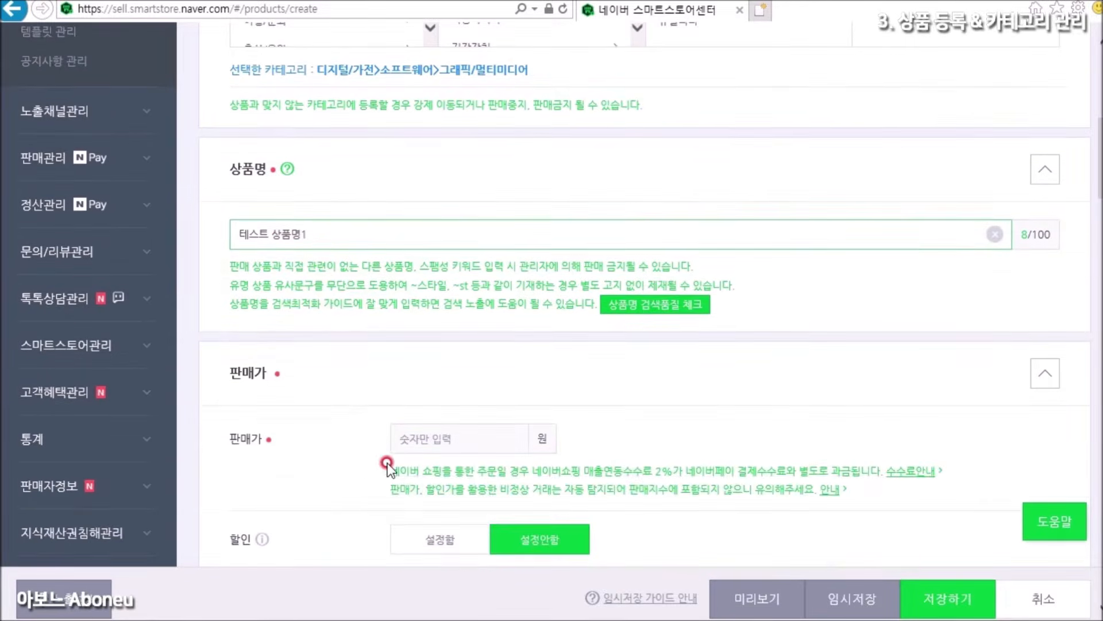
pyautogui.click(430, 437)
pyautogui.write('10000')
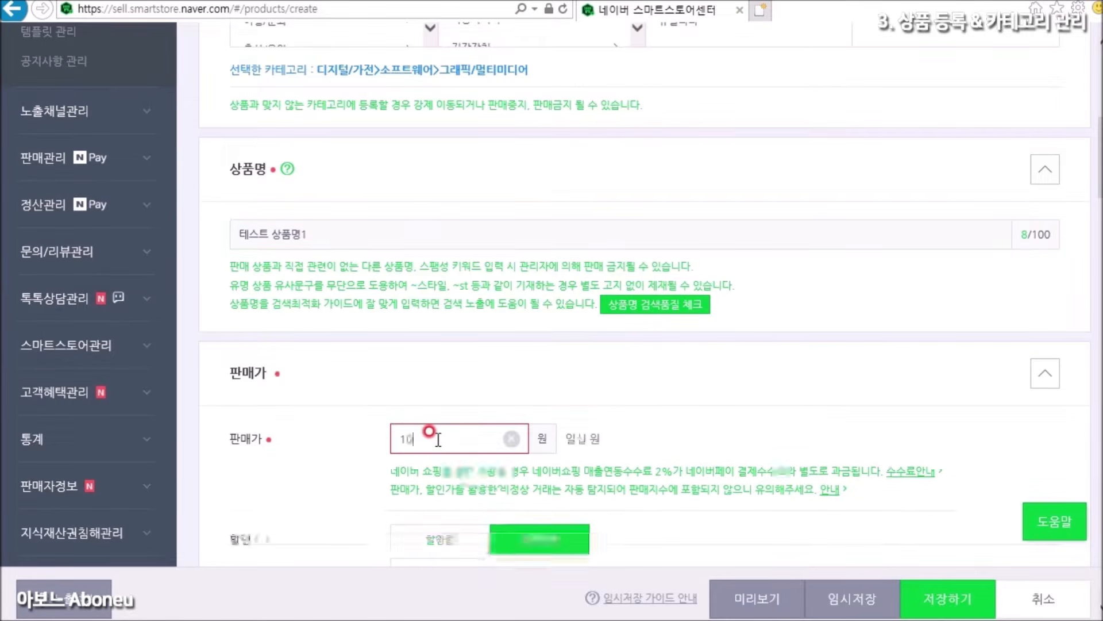
pyautogui.scroll(-2, 264, 353)
pyautogui.click(264, 352)
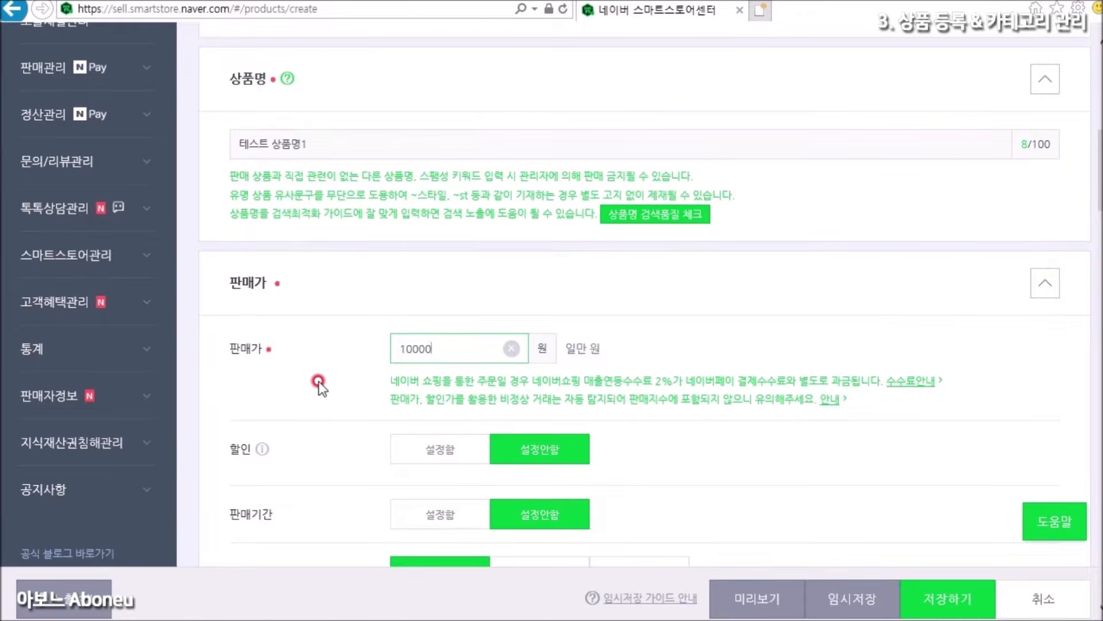
# Review the 상품이미지 section, and examine the main image, product details and 상품상세정보 on the Aboneu shop's example product page.
pyautogui.scroll(-3, 316, 382)
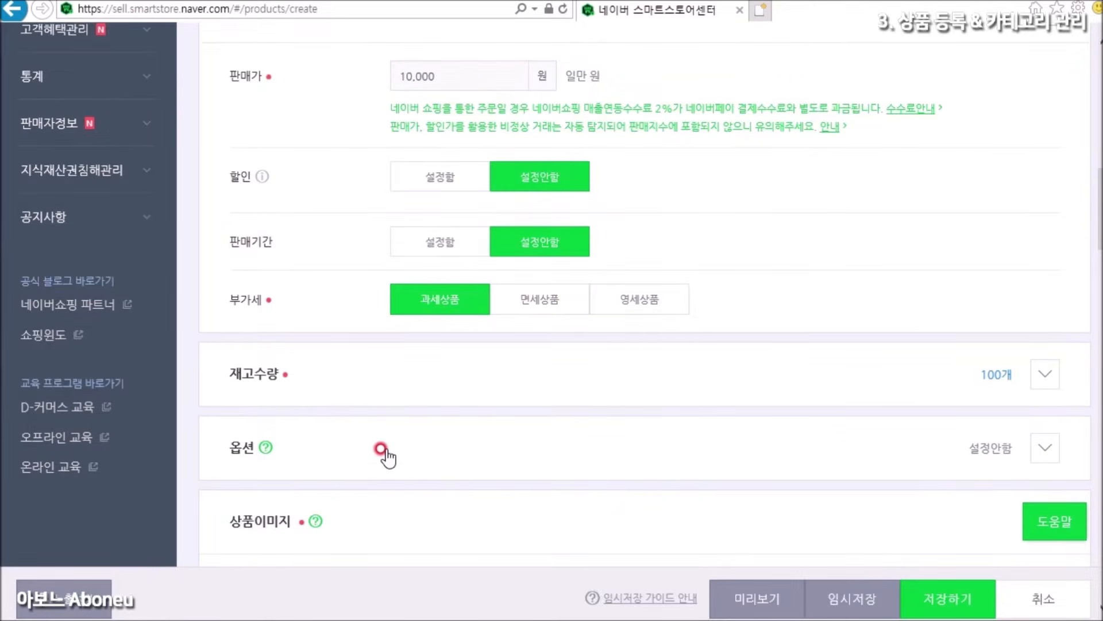
pyautogui.scroll(-5, 382, 452)
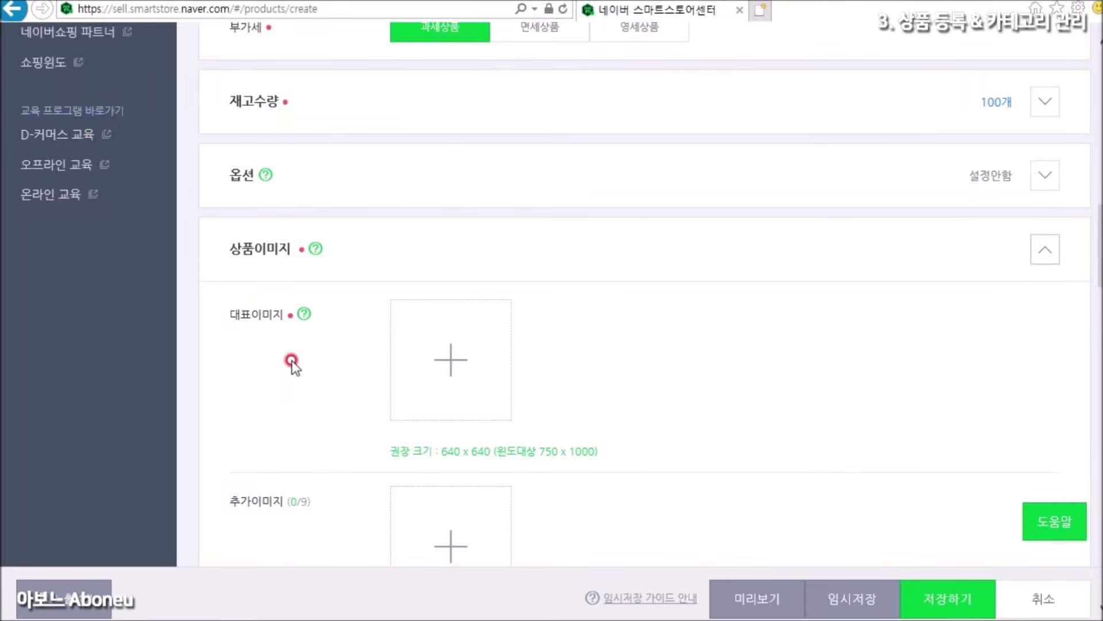
pyautogui.scroll(-3, 292, 362)
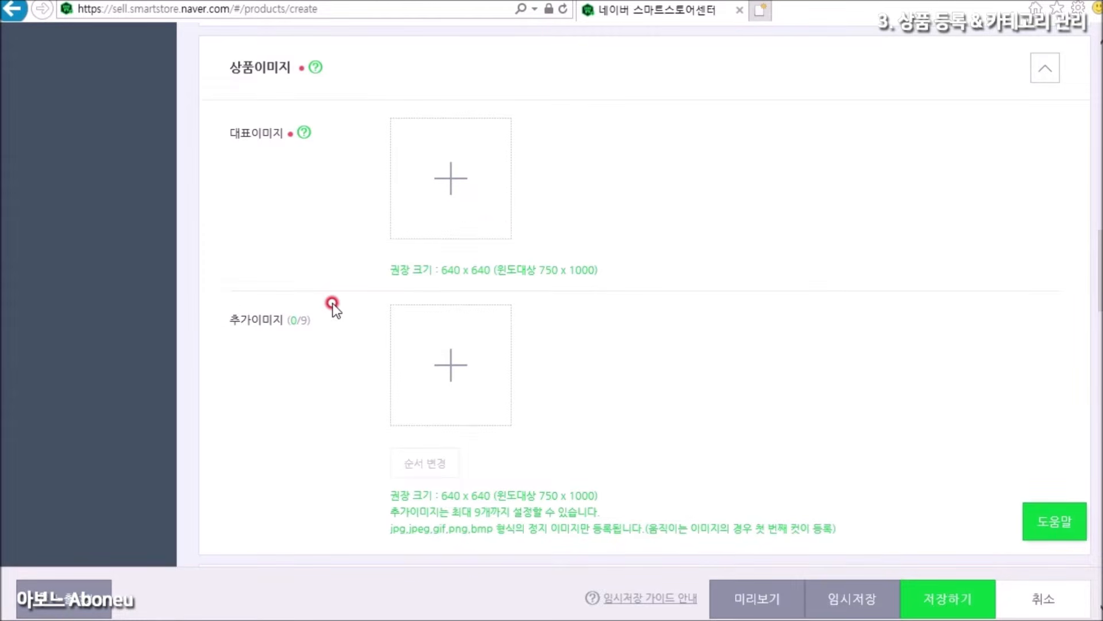
pyautogui.hotkey('alt', 'Tab')
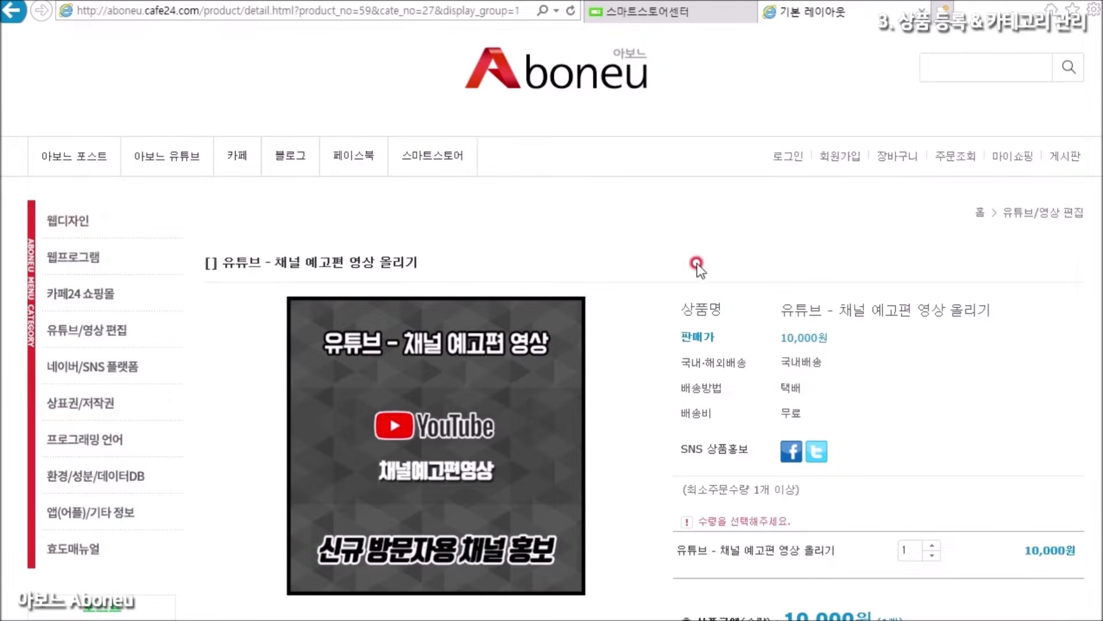
pyautogui.scroll(-2, 689, 273)
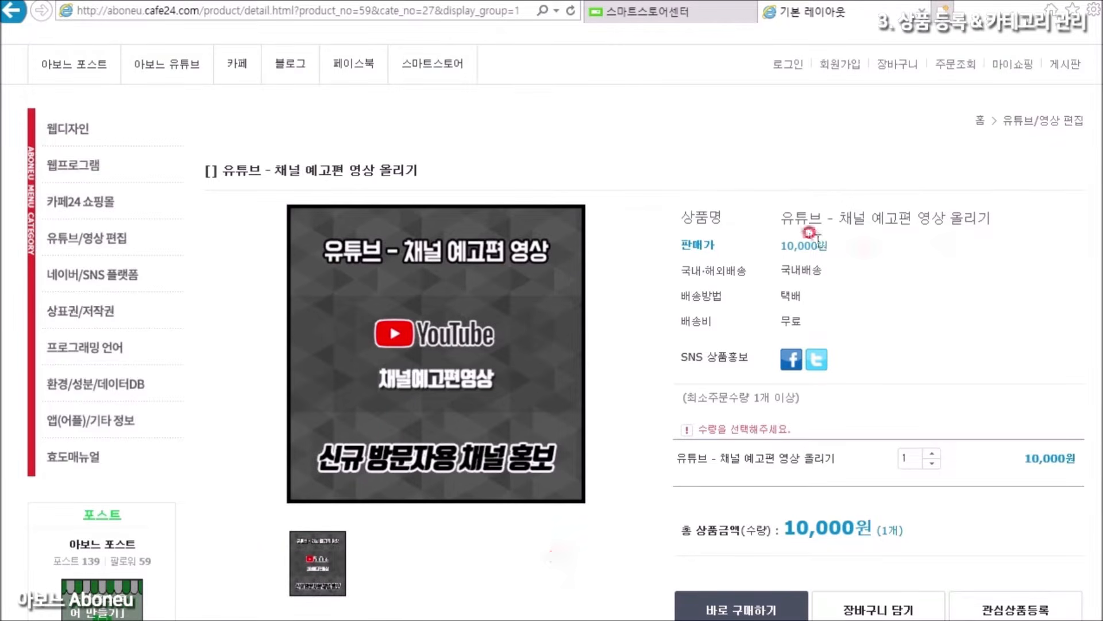
pyautogui.moveTo(811, 242); pyautogui.dragTo(773, 230)
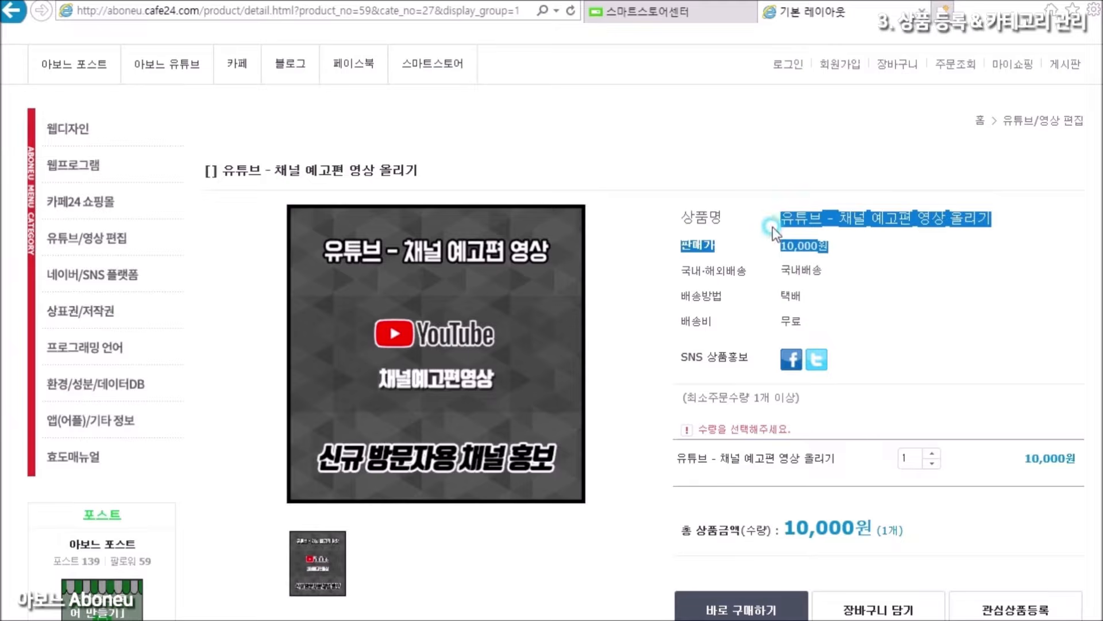
pyautogui.moveTo(844, 292); pyautogui.dragTo(684, 217)
pyautogui.click(943, 296)
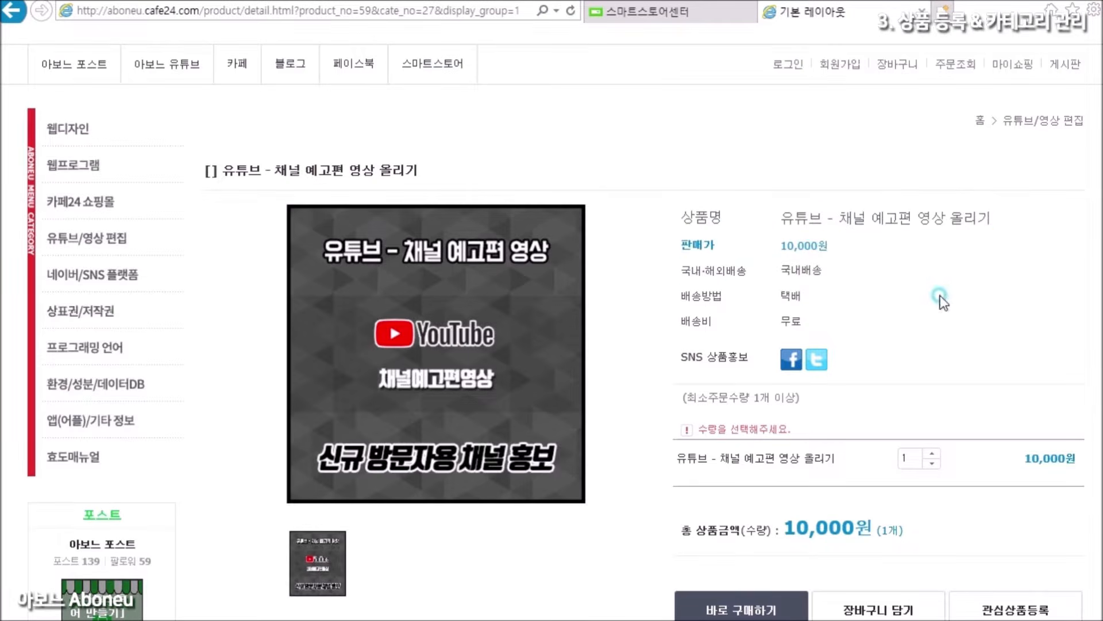
pyautogui.scroll(-7, 551, 322)
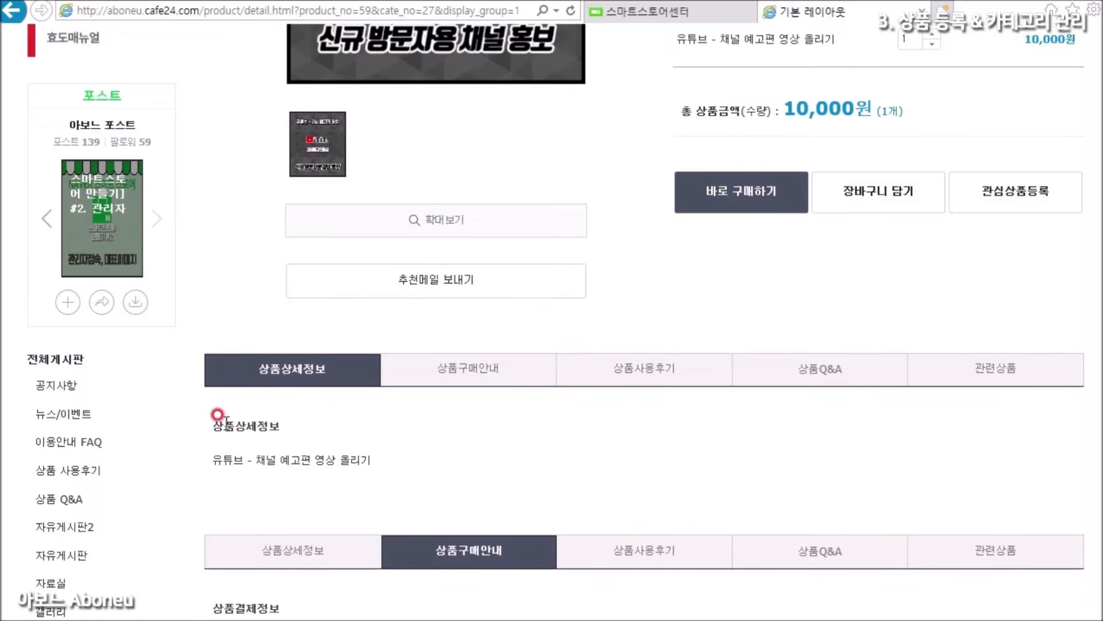
pyautogui.moveTo(214, 419); pyautogui.dragTo(387, 491)
pyautogui.click(951, 428)
pyautogui.click(488, 417)
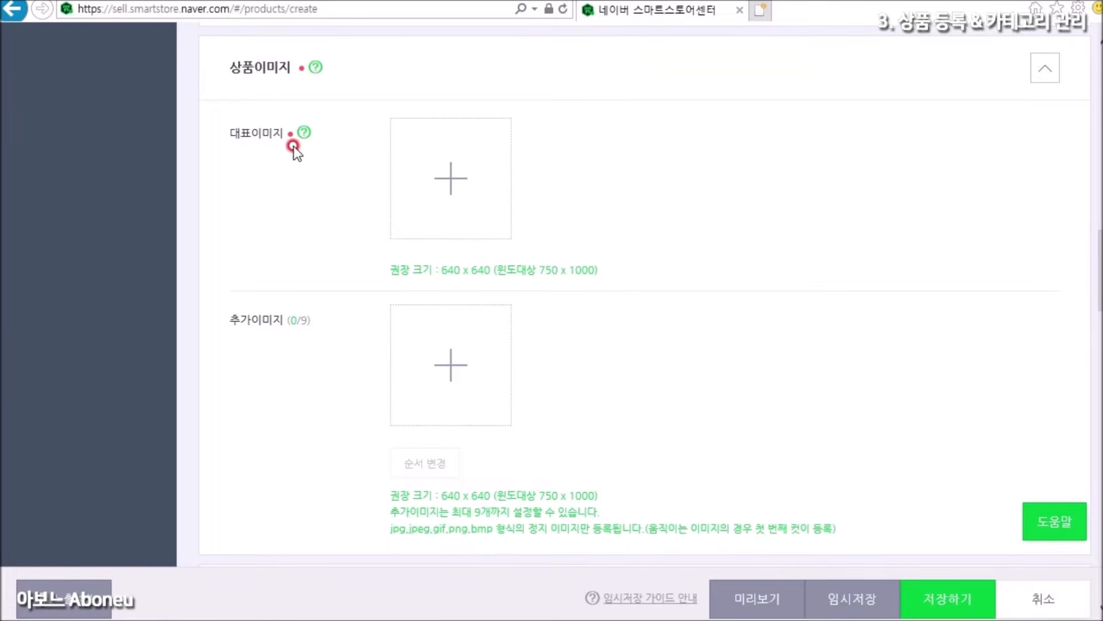
# Upload 640x640_1.jpg from 내 사진 as the product's 대표이미지.
pyautogui.click(450, 183)
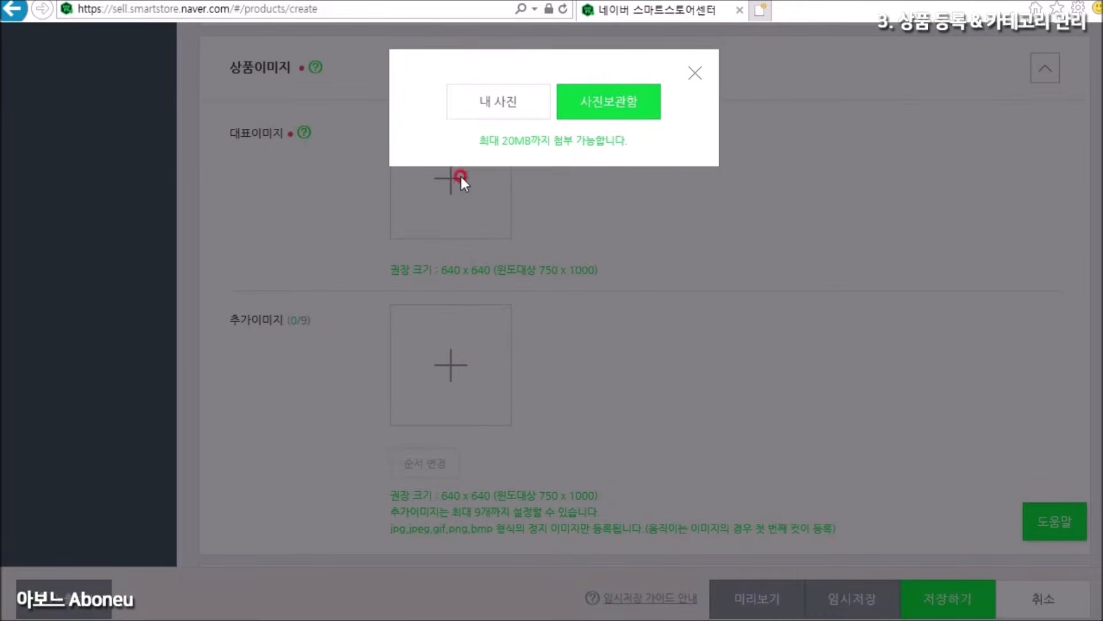
pyautogui.click(490, 110)
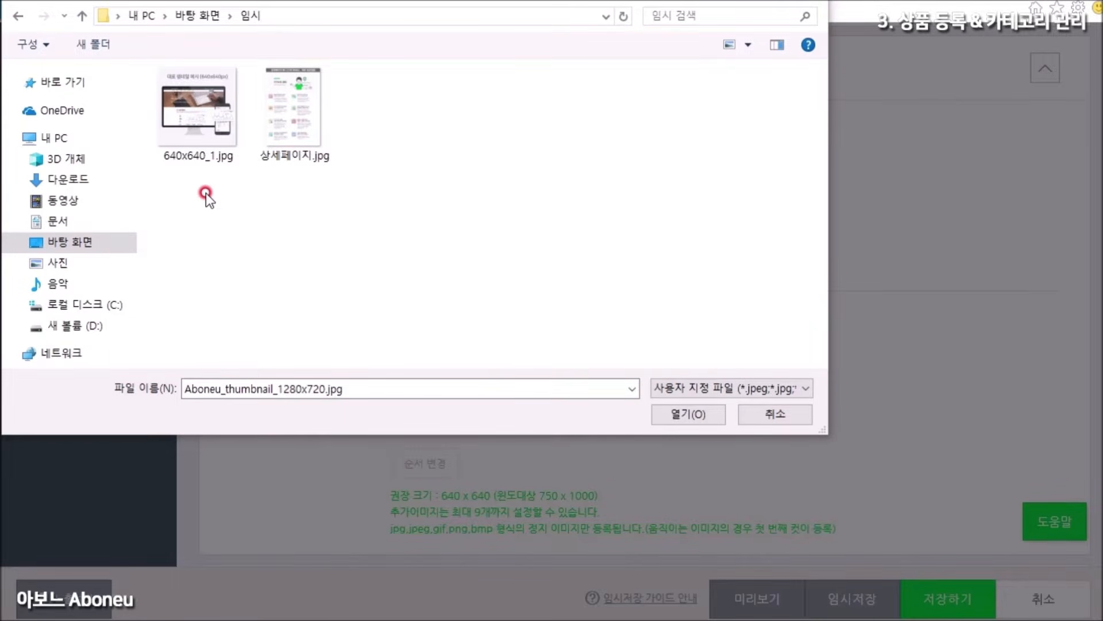
pyautogui.click(207, 141)
pyautogui.click(667, 412)
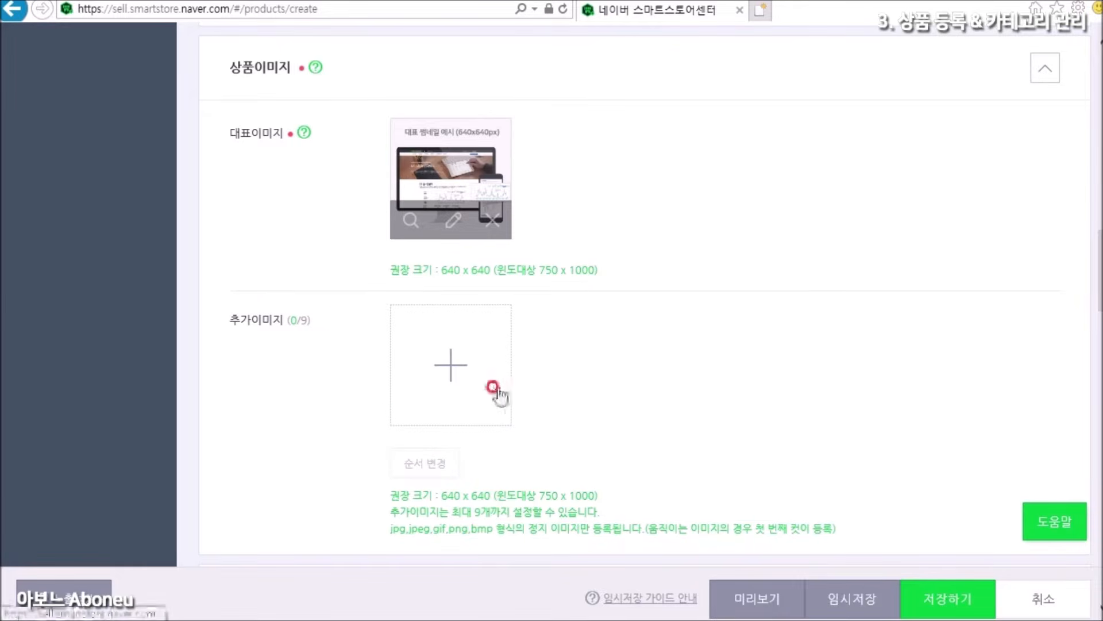
# Open the 상세설명 in SmartEditor 3.0 and write the line 상세 페이지 테스트.
pyautogui.scroll(-6, 702, 362)
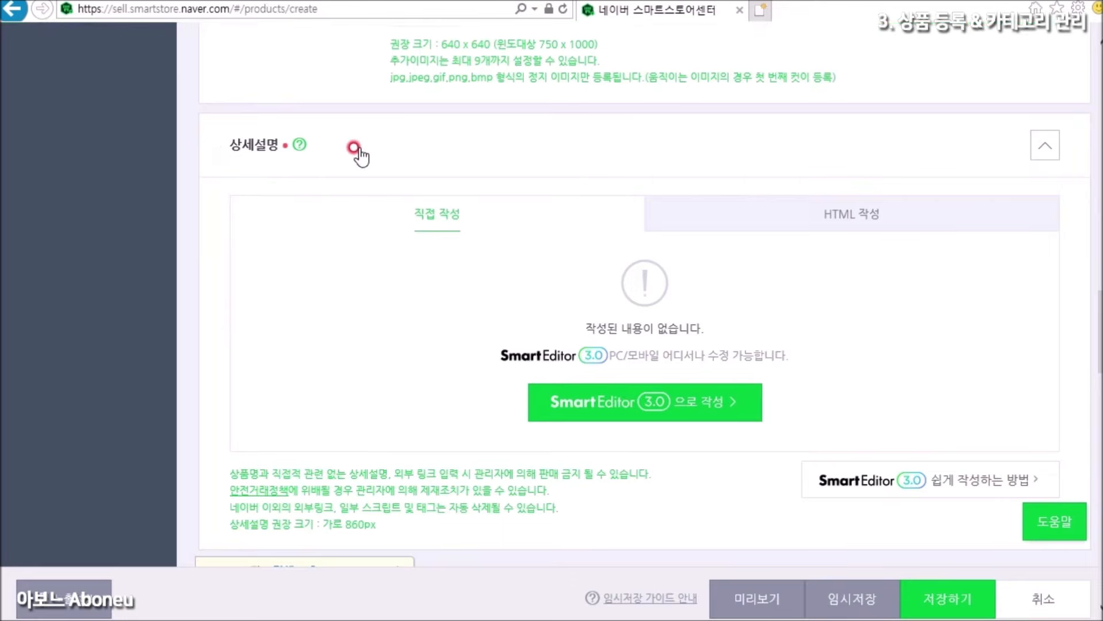
pyautogui.click(626, 403)
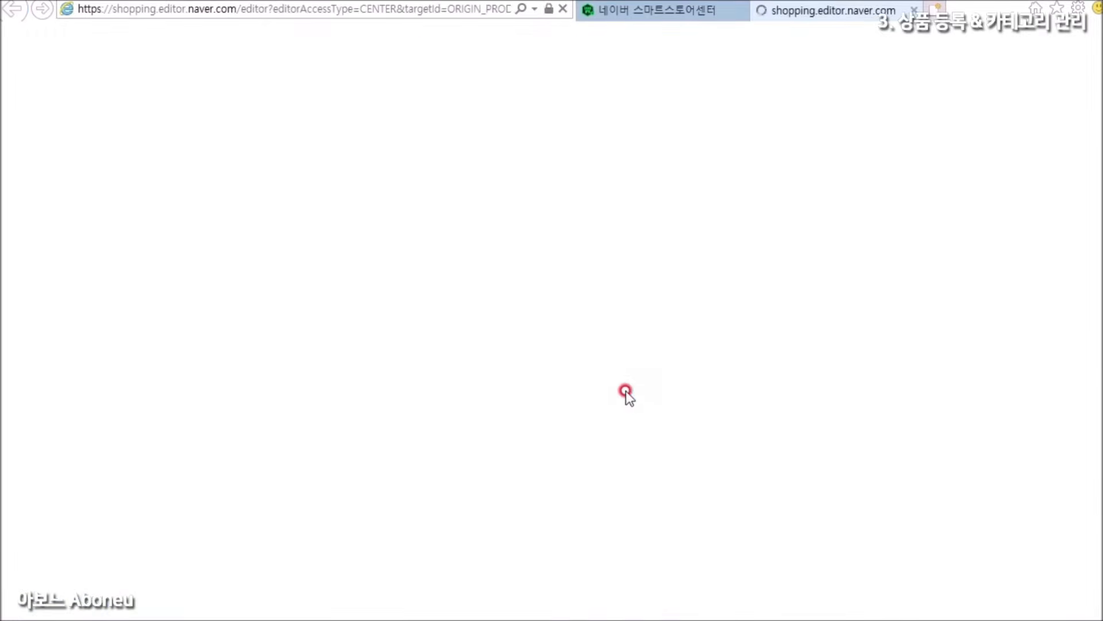
pyautogui.write('상세 페잊')
pyautogui.write('지 테스트')
pyautogui.press('Return')
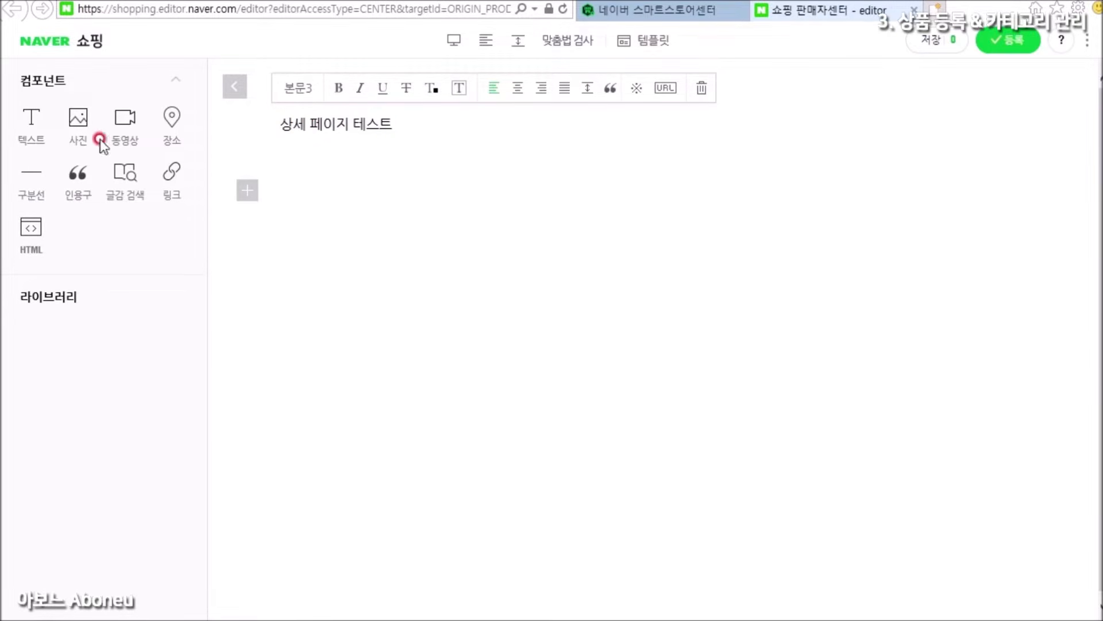
# Insert the photo 상세페이지.jpg below the text in the detail description.
pyautogui.click(73, 119)
pyautogui.click(497, 309)
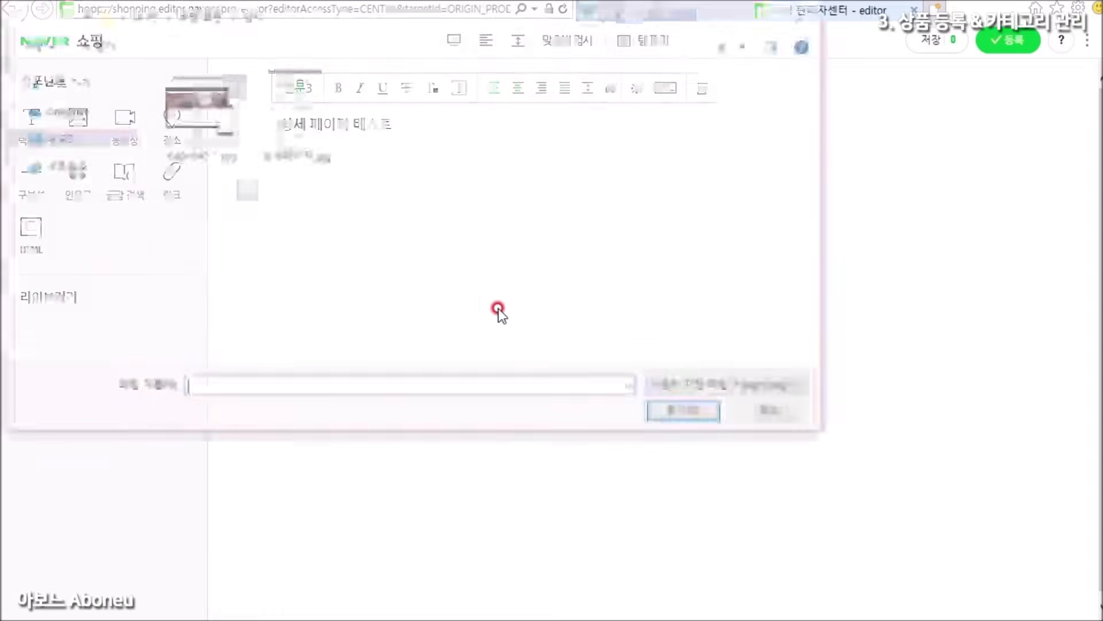
pyautogui.click(306, 147)
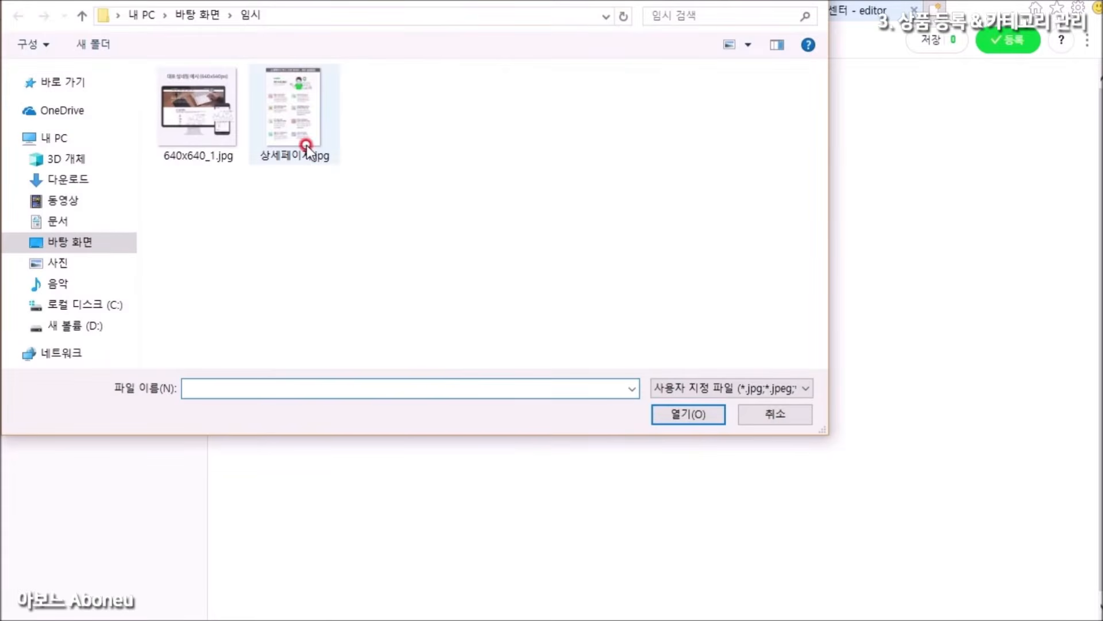
pyautogui.click(667, 415)
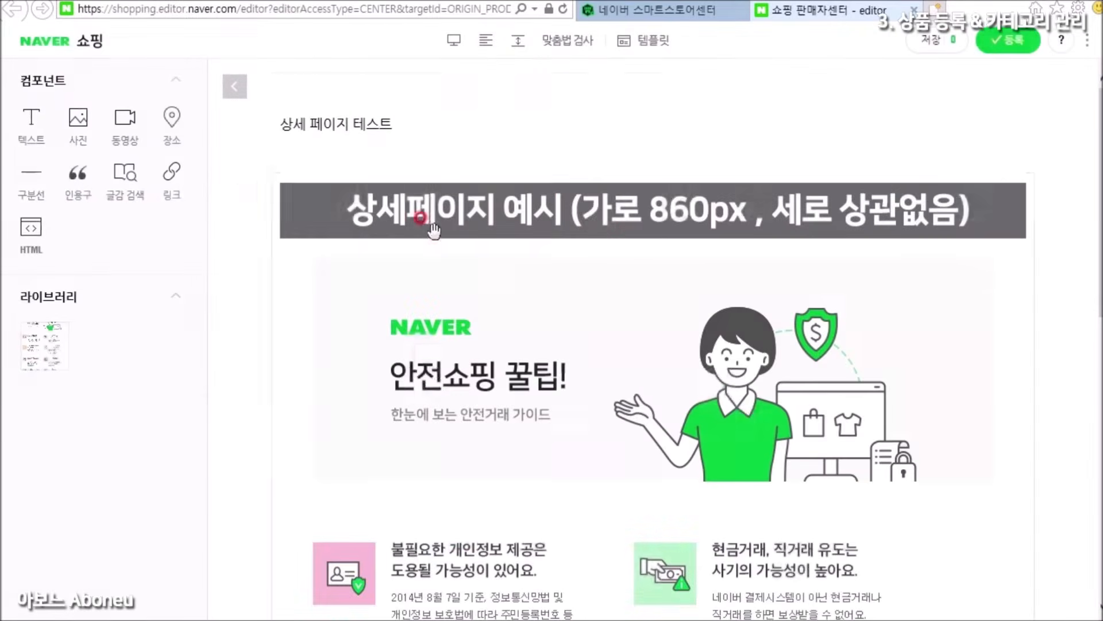
pyautogui.moveTo(1098, 221); pyautogui.dragTo(1037, 220)
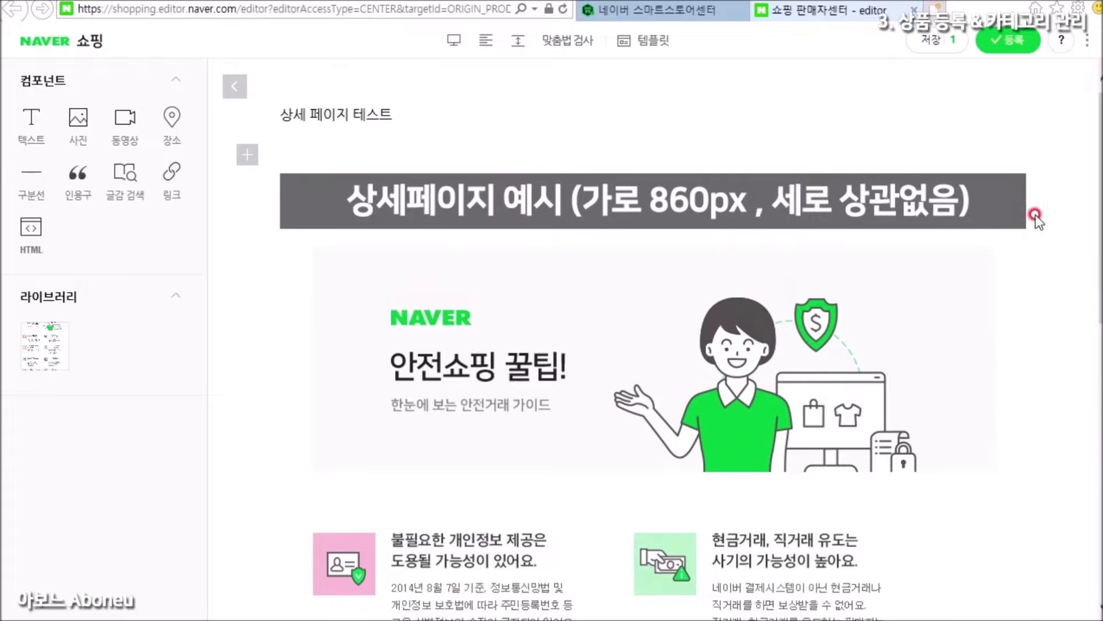
# Add the line 텍스트 추가 below the inserted photo and register the detail description to the product.
pyautogui.scroll(-10, 628, 457)
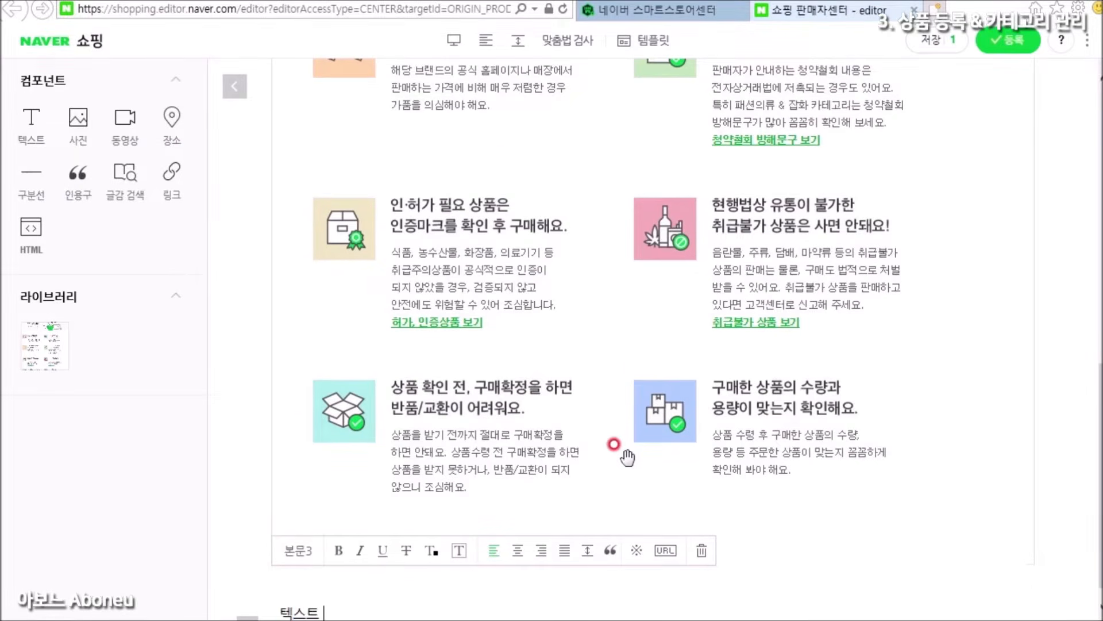
pyautogui.write('추가')
pyautogui.press('Return')
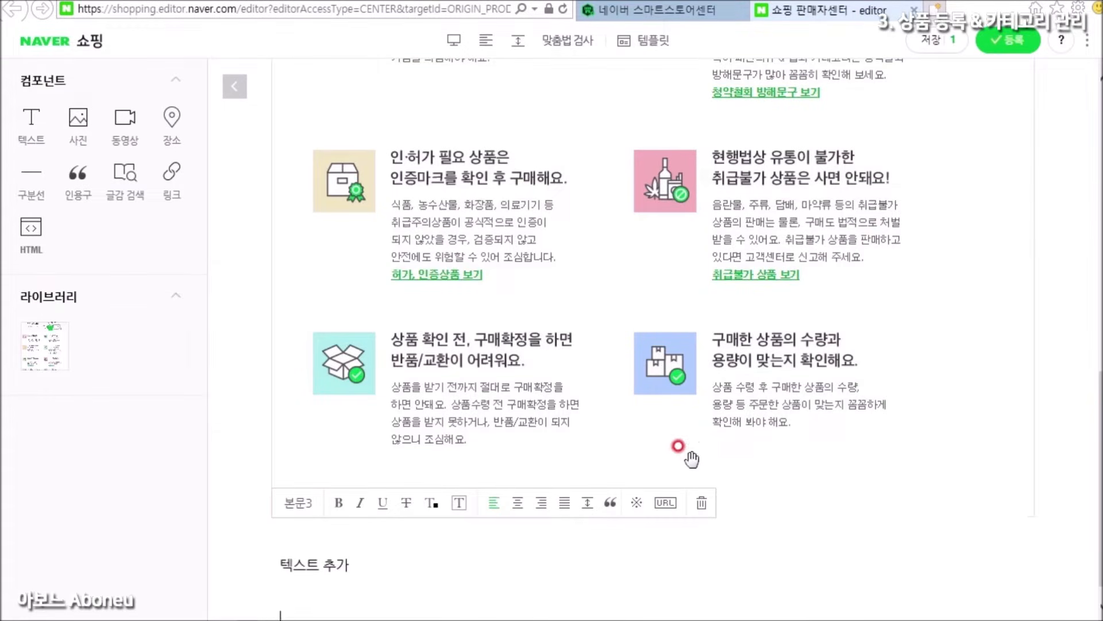
pyautogui.click(1008, 41)
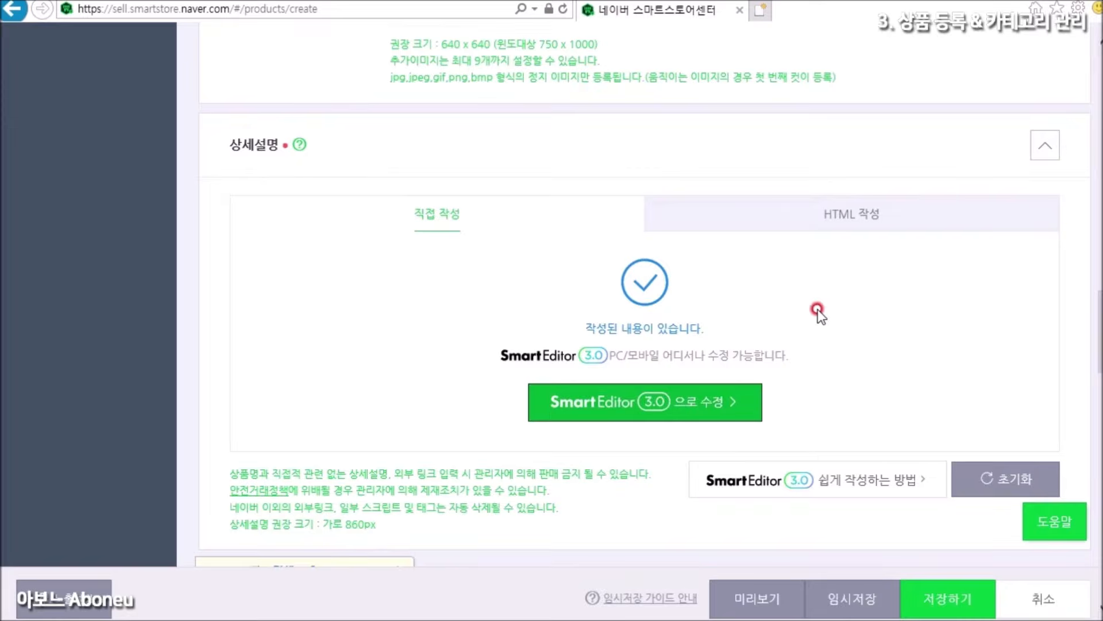
# Expand 상품 주요정보, go through the remaining product settings and save the product.
pyautogui.scroll(-5, 830, 312)
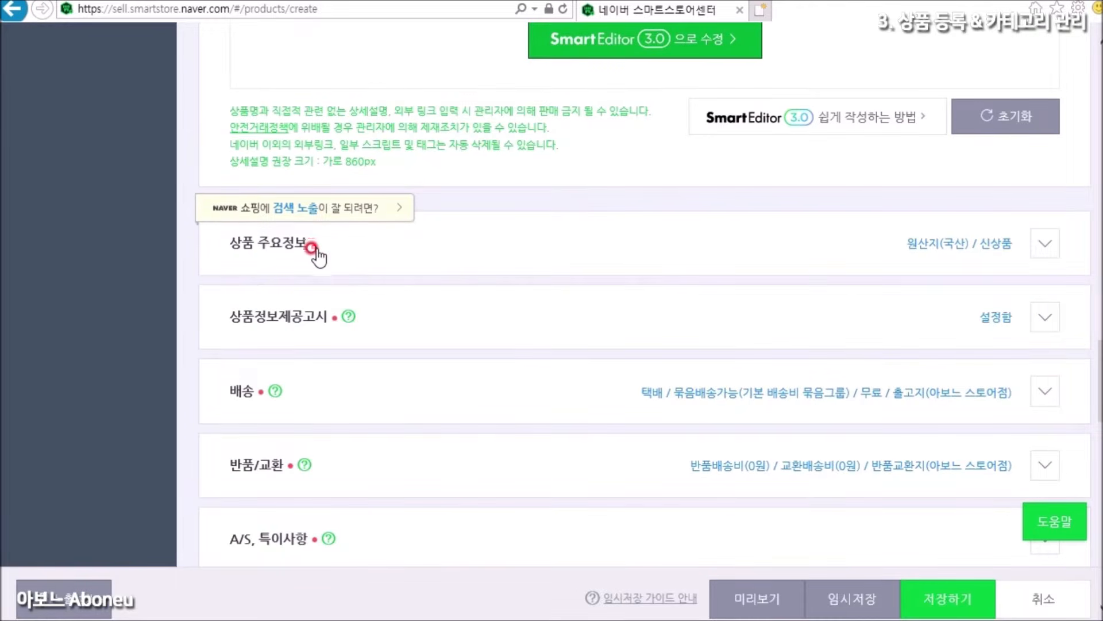
pyautogui.click(1044, 243)
pyautogui.scroll(-10, 693, 295)
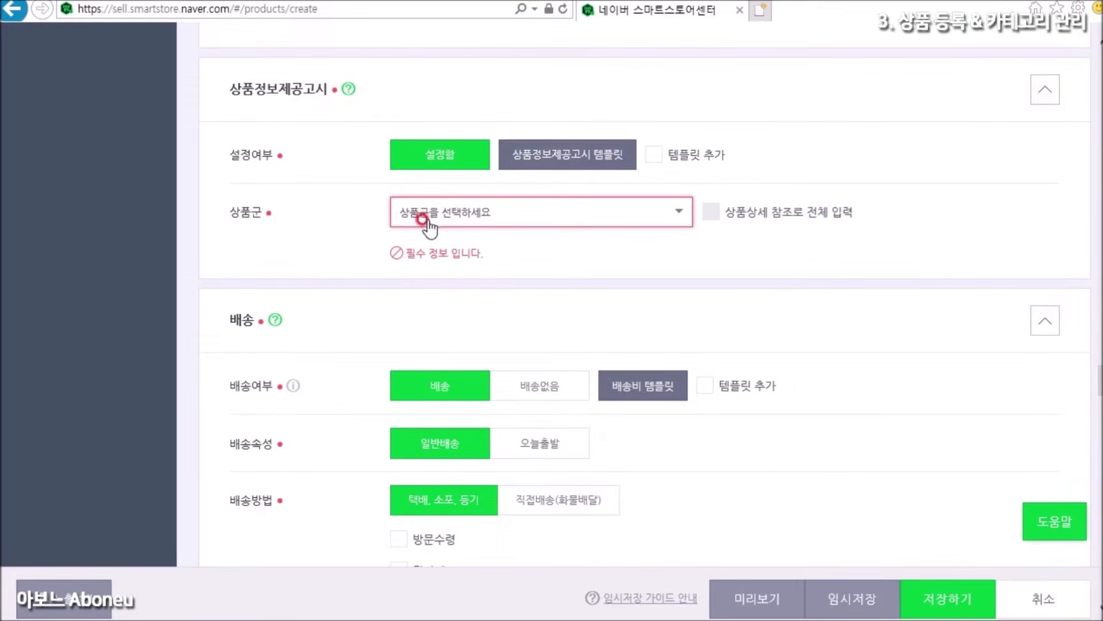
pyautogui.scroll(-15, 413, 402)
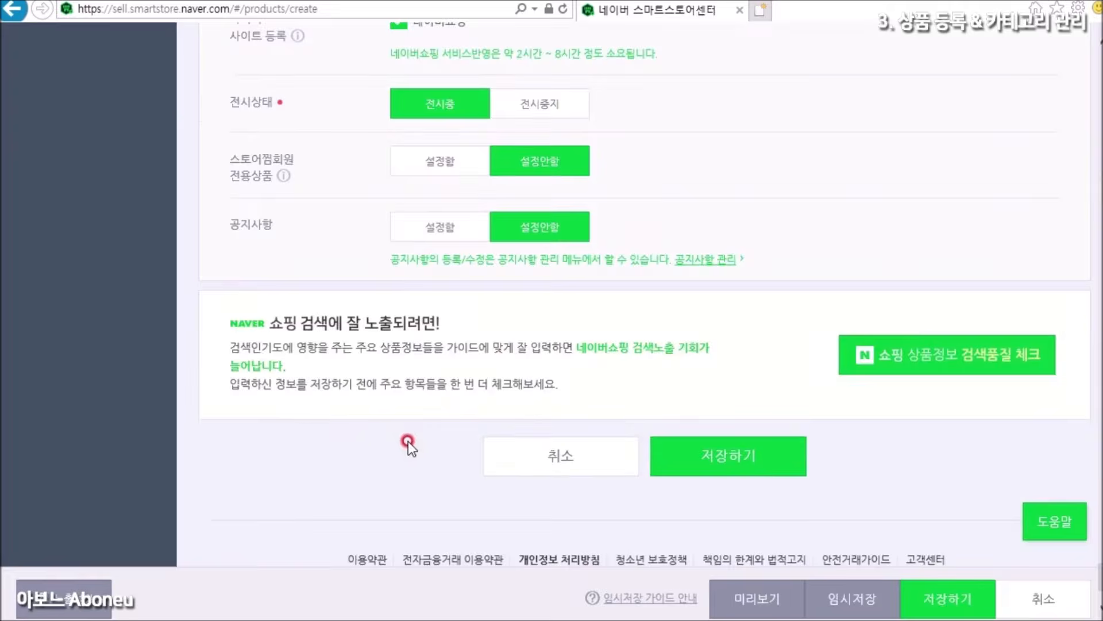
pyautogui.click(711, 462)
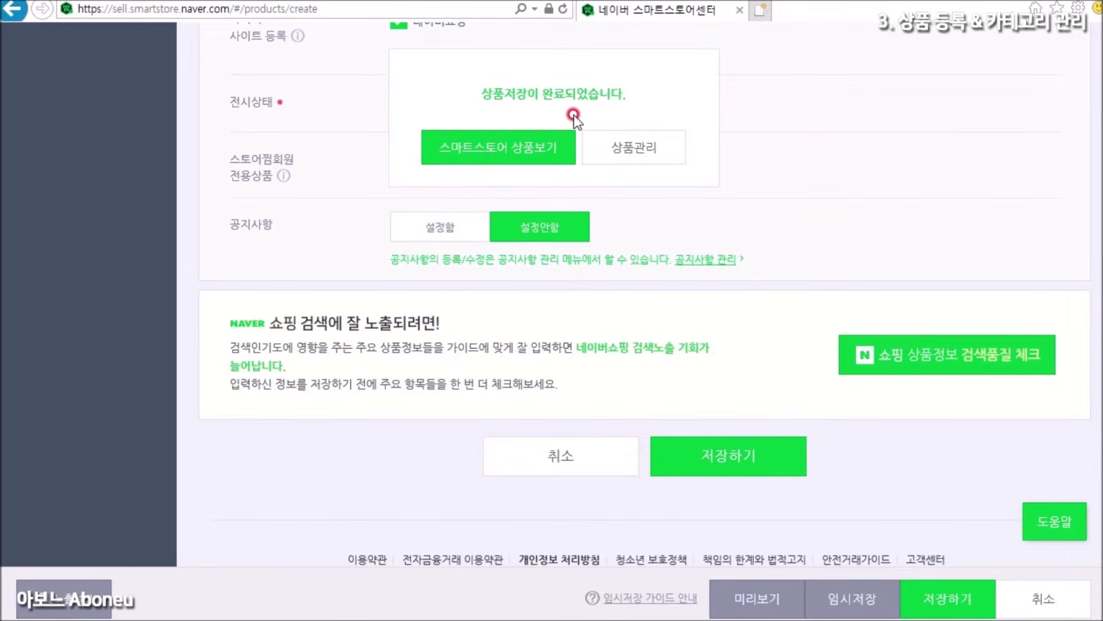
# Open the saved product's SmartStore page and check its category, image, price and detail description.
pyautogui.click(519, 159)
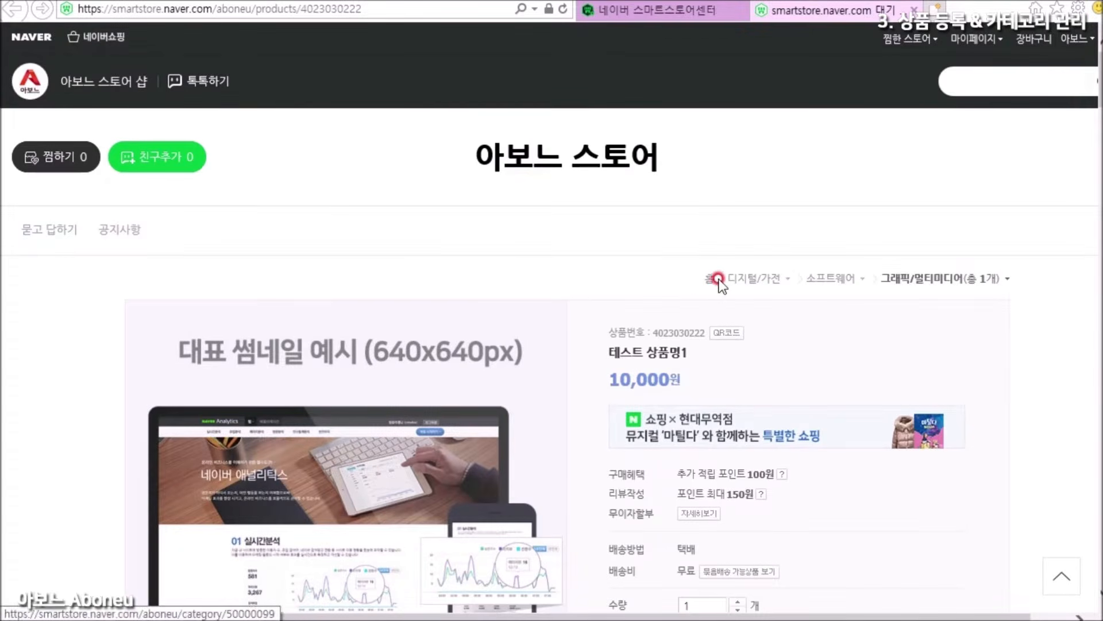
pyautogui.scroll(-3, 467, 270)
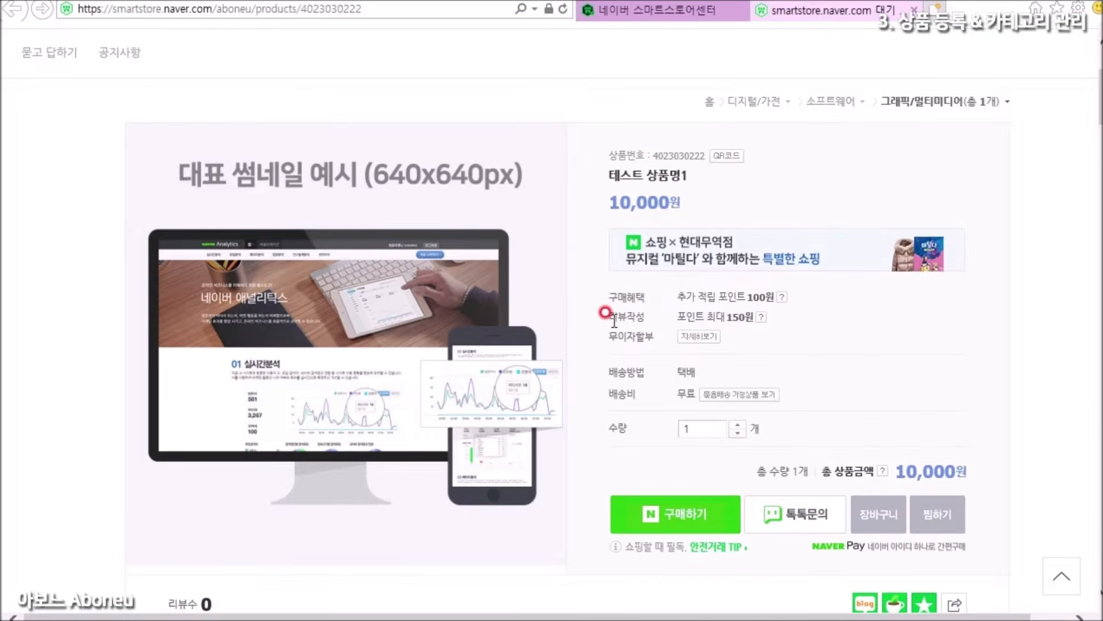
pyautogui.scroll(-8, 615, 322)
pyautogui.scroll(-6, 260, 296)
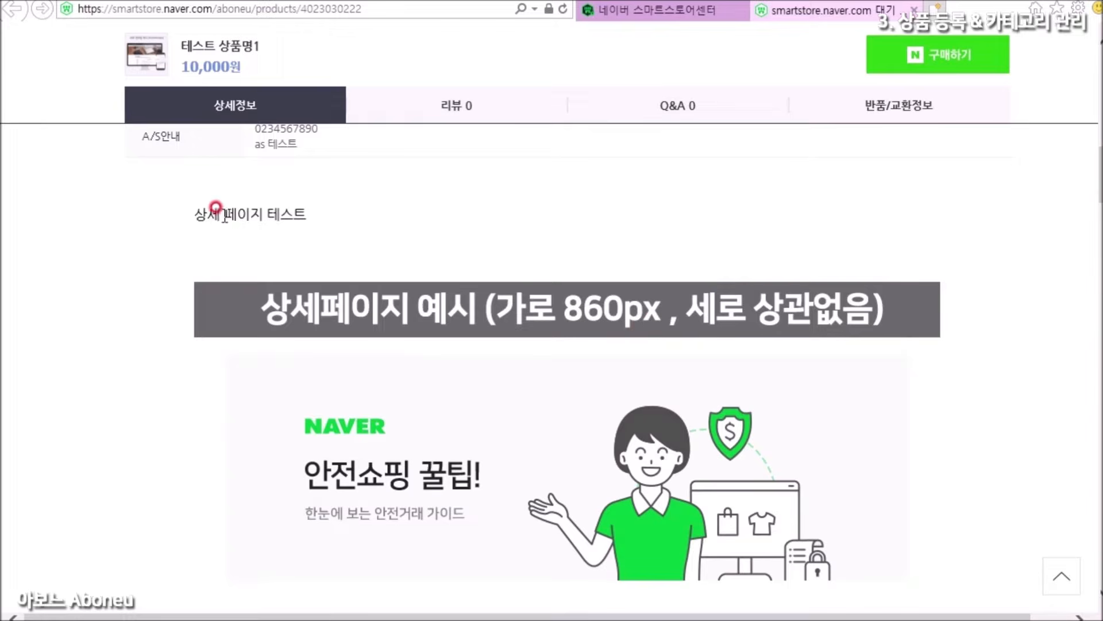
# Read through the detail description of 테스트 상품명1 and view how the product appears on the store's home page.
pyautogui.scroll(-15, 986, 298)
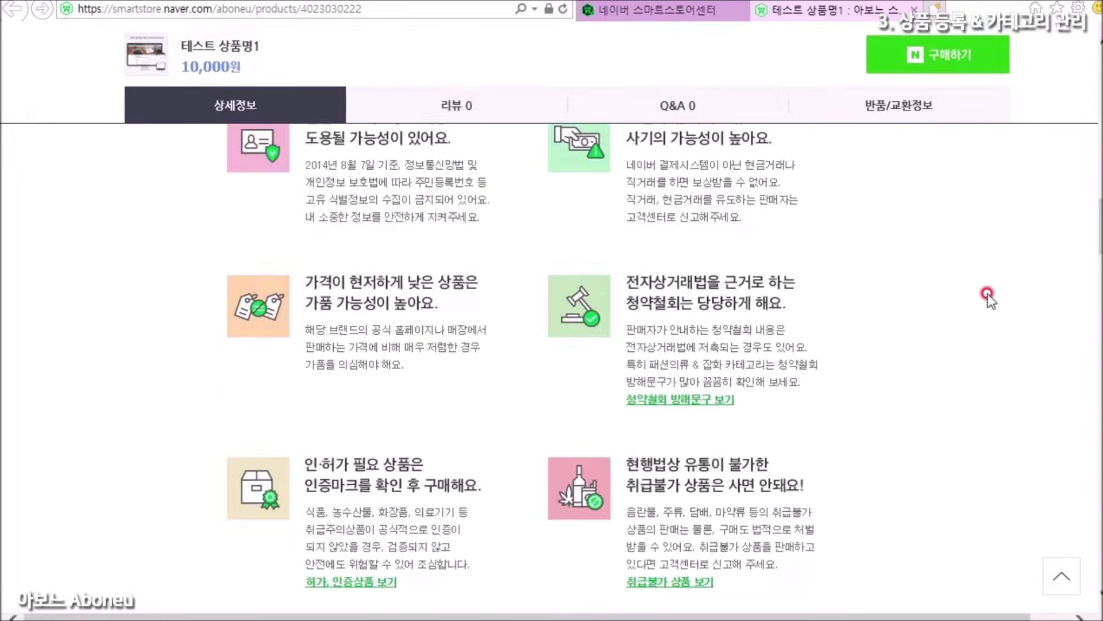
pyautogui.scroll(-5, 983, 309)
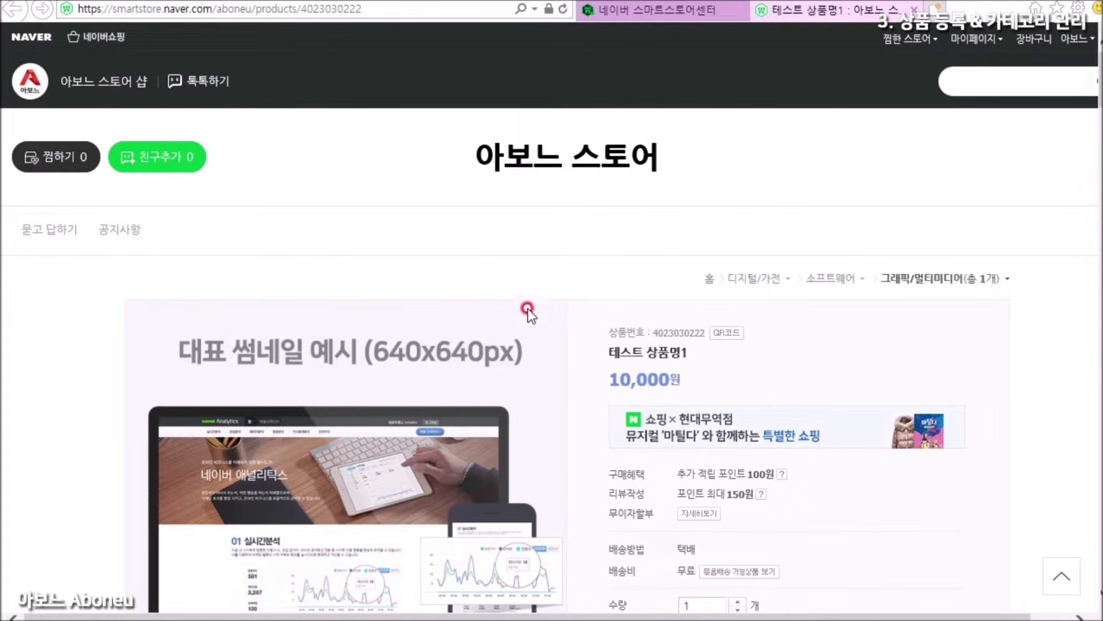
pyautogui.click(269, 10)
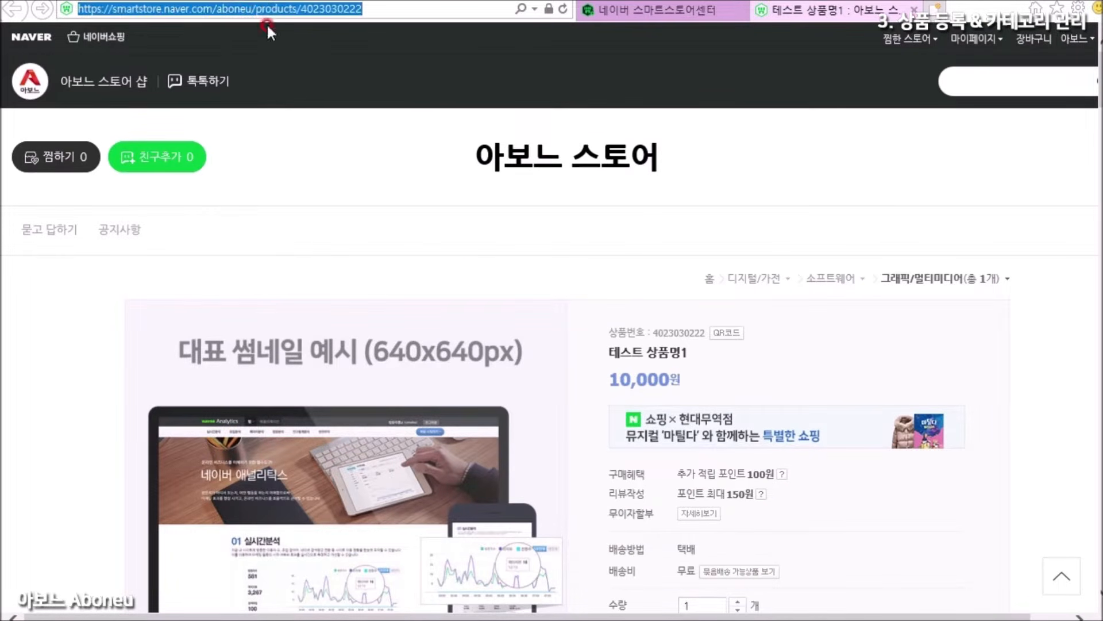
pyautogui.click(637, 153)
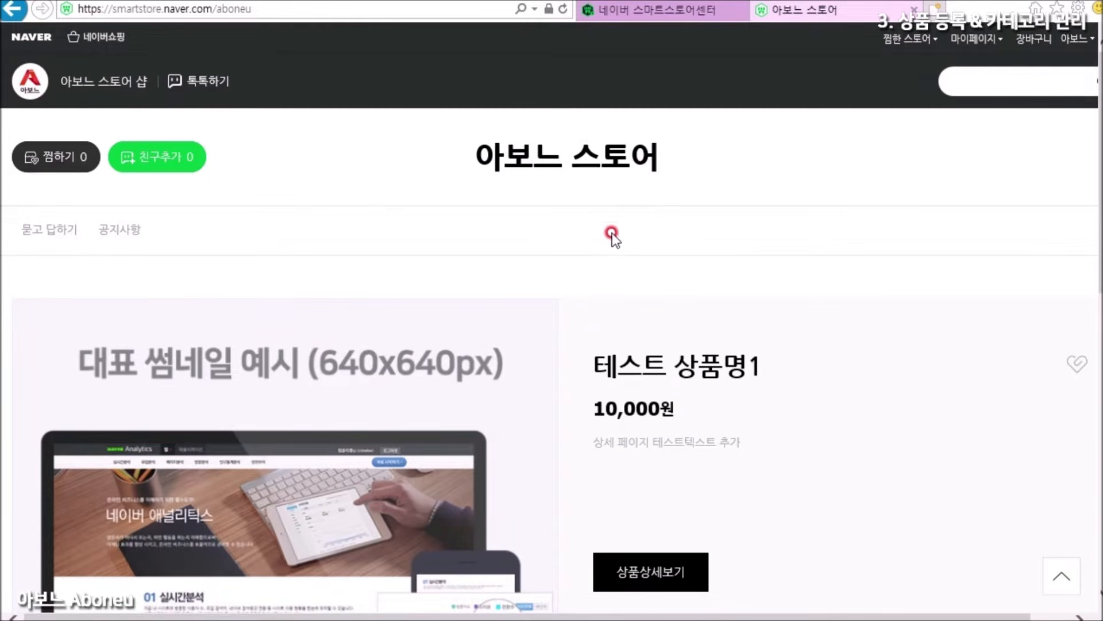
pyautogui.scroll(-5, 379, 266)
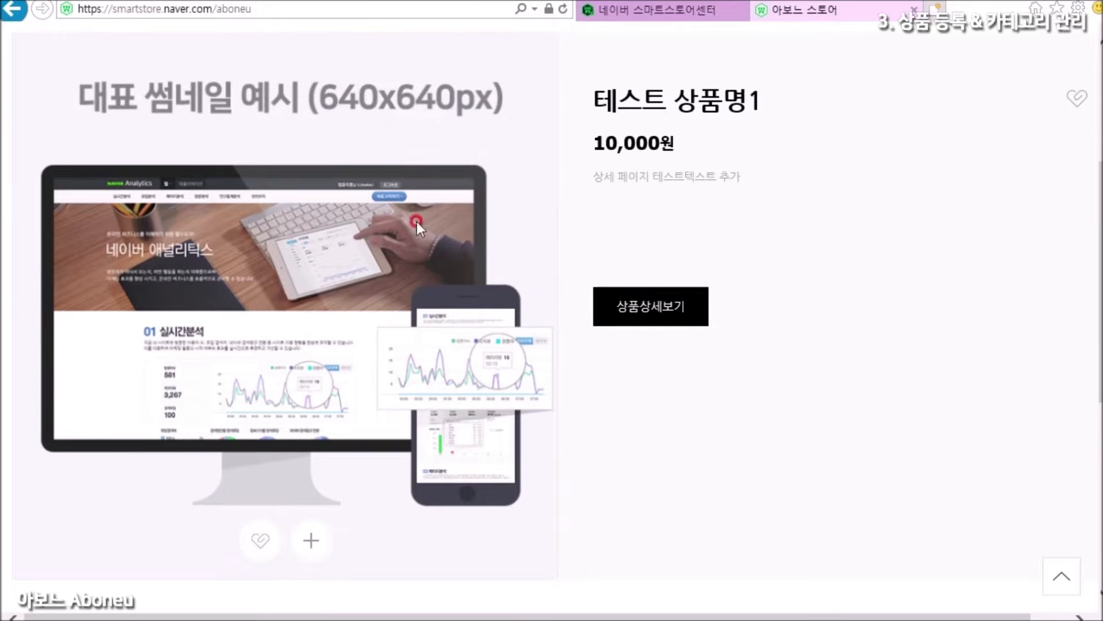
pyautogui.scroll(5, 964, 376)
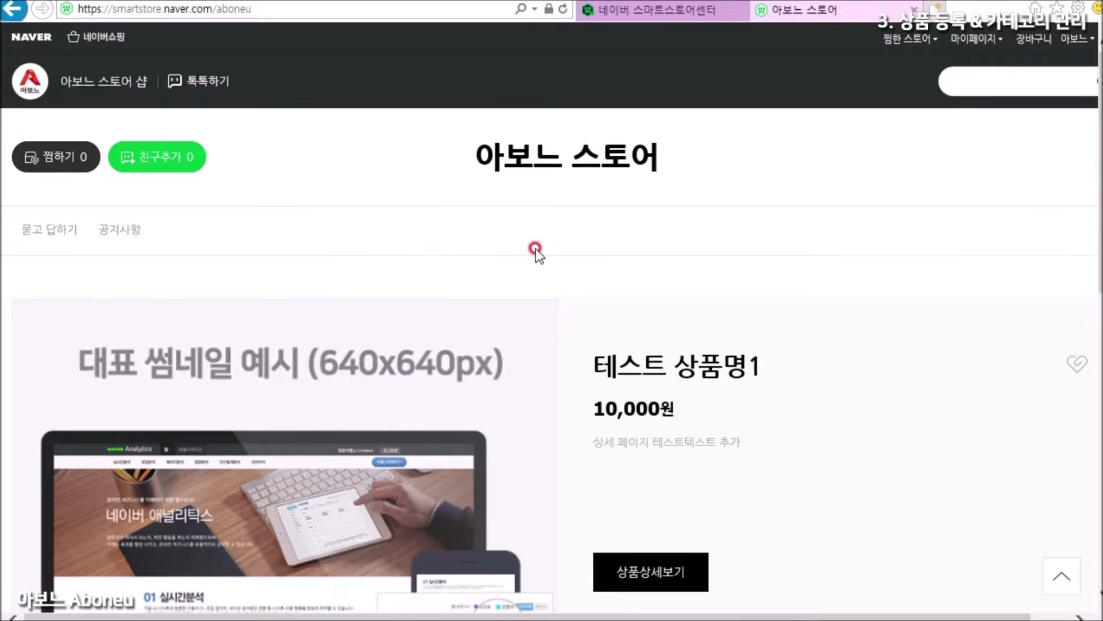
# Review the registered products in the seller center's 상품목록 and compare them with the products displayed on the store's home page.
pyautogui.hotkey('ctrl', 'Tab')
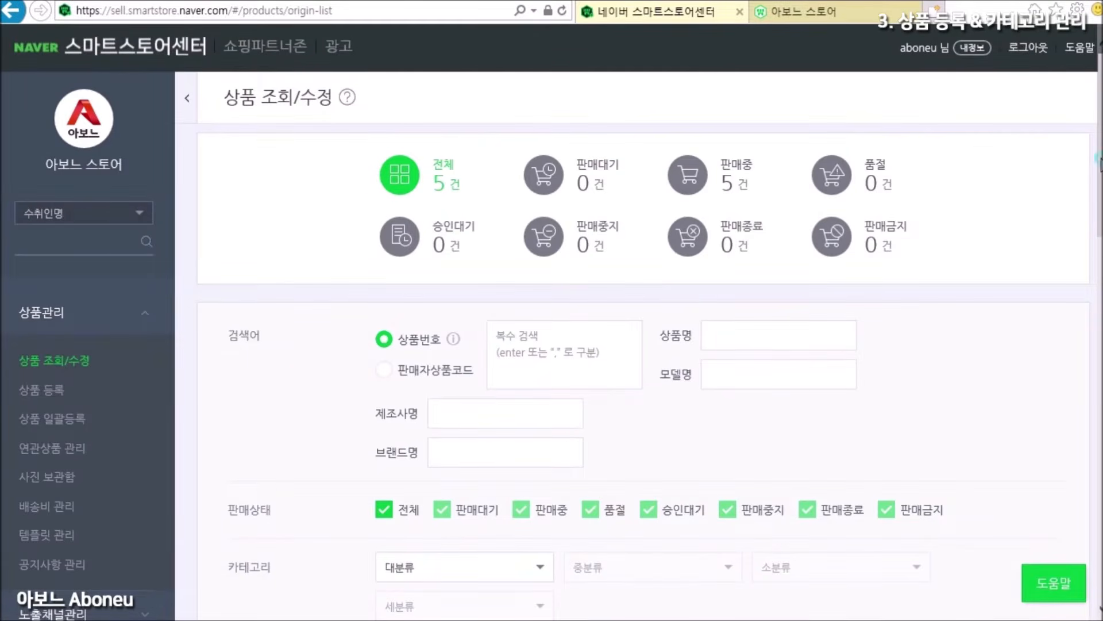
pyautogui.click(1099, 335)
pyautogui.scroll(-3, 1099, 334)
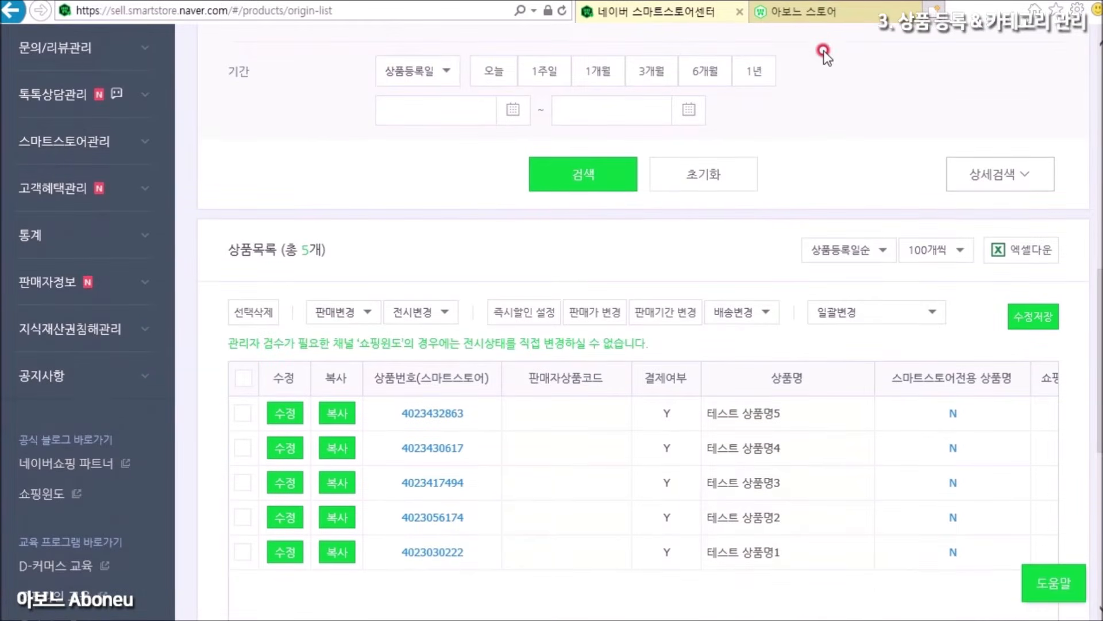
pyautogui.click(819, 13)
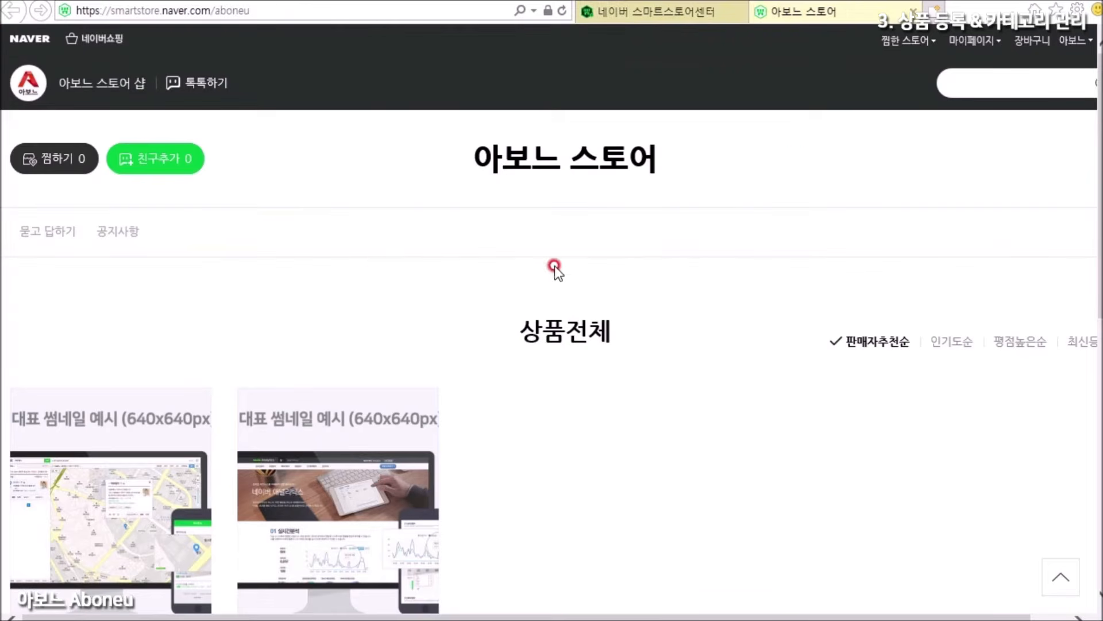
pyautogui.scroll(-2, 492, 259)
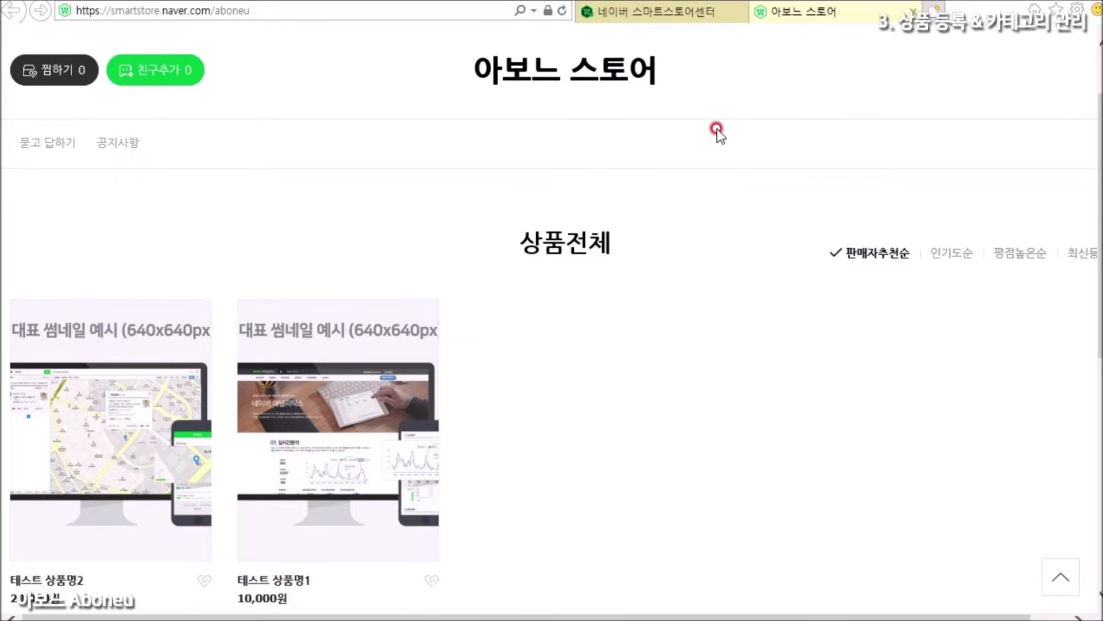
# In the seller center's PC 전시 관리, open the 전체상품 component settings under 컴포넌트 관리.
pyautogui.click(661, 12)
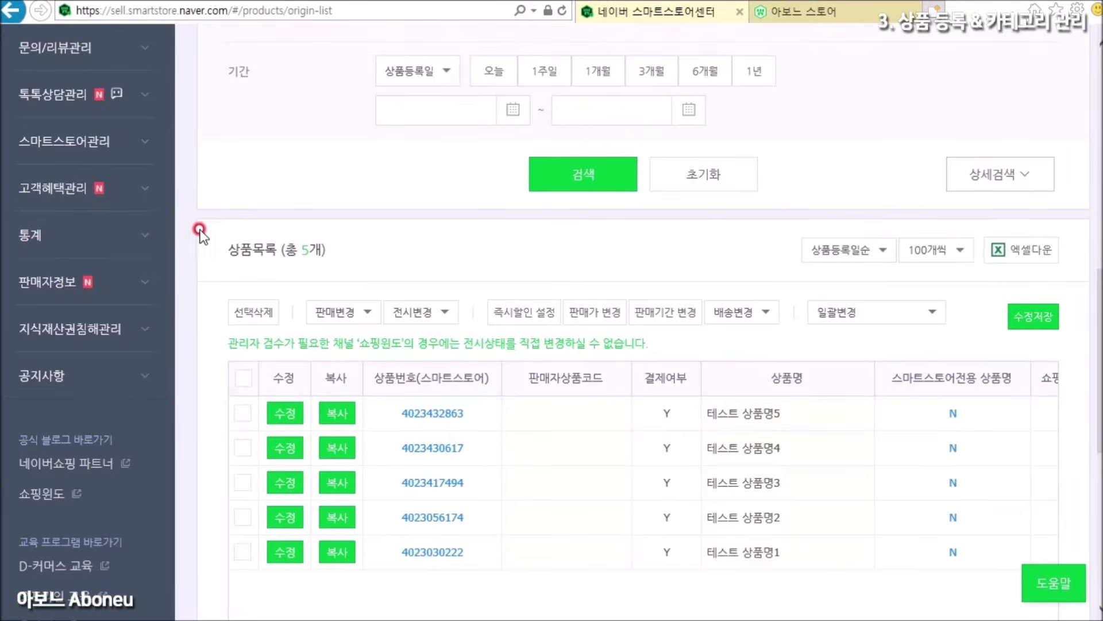
pyautogui.scroll(-2, 74, 144)
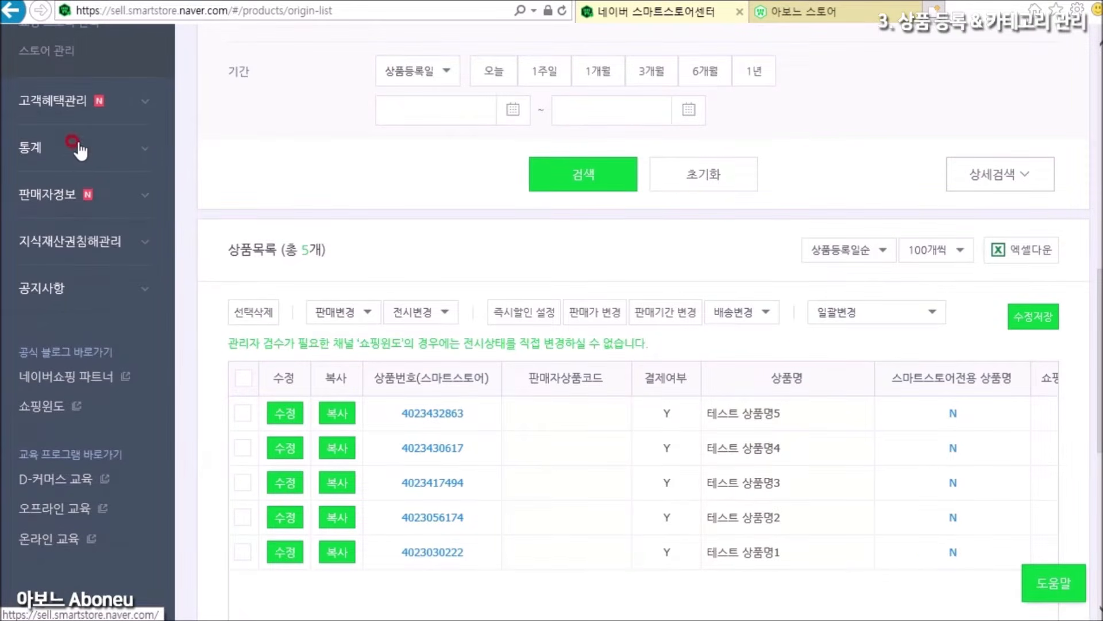
pyautogui.scroll(6, 80, 150)
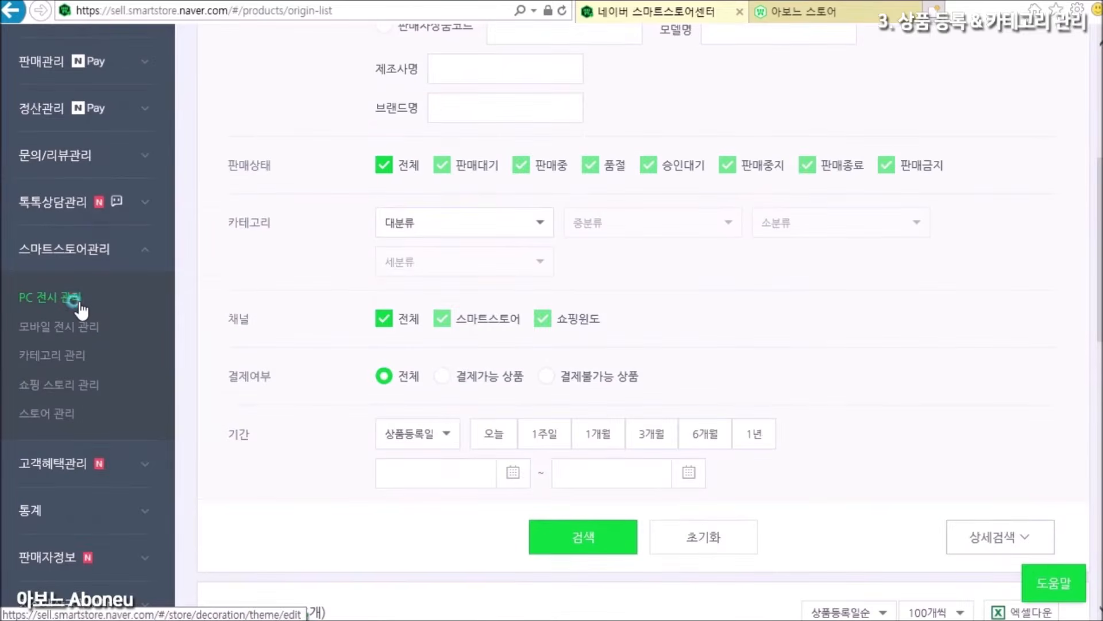
pyautogui.click(73, 299)
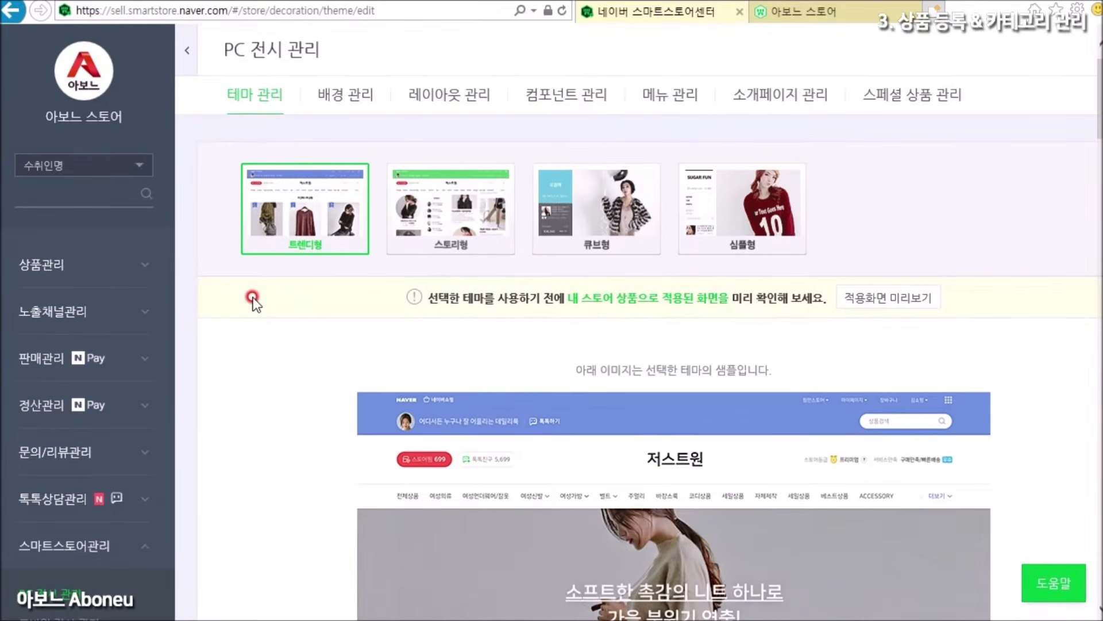
pyautogui.click(572, 101)
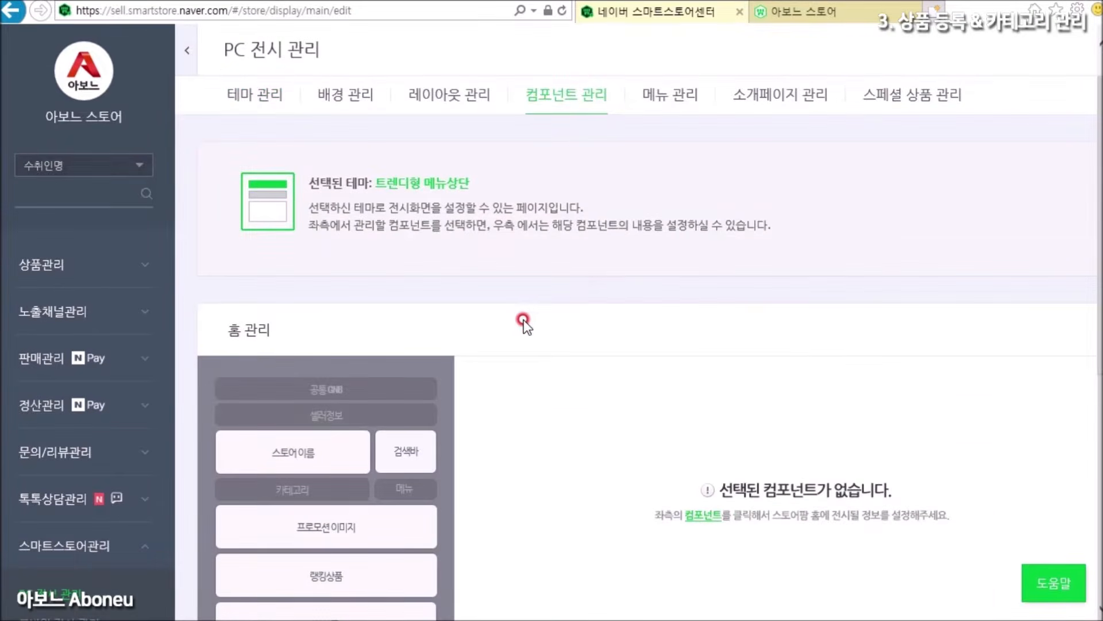
pyautogui.scroll(-2, 512, 319)
pyautogui.scroll(-2, 512, 319)
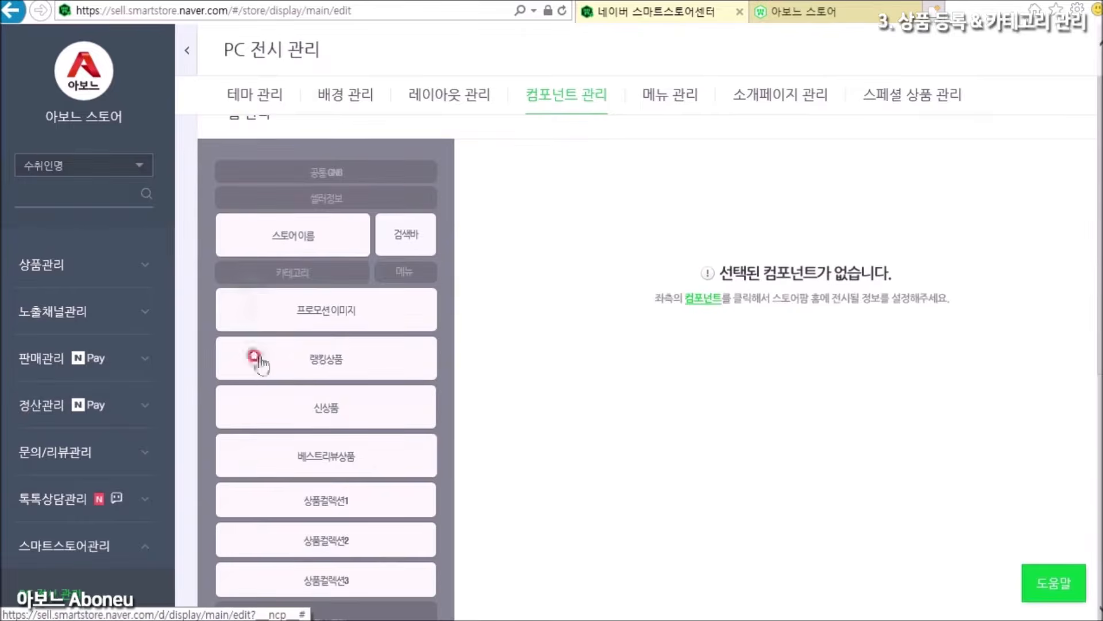
pyautogui.scroll(-4, 278, 419)
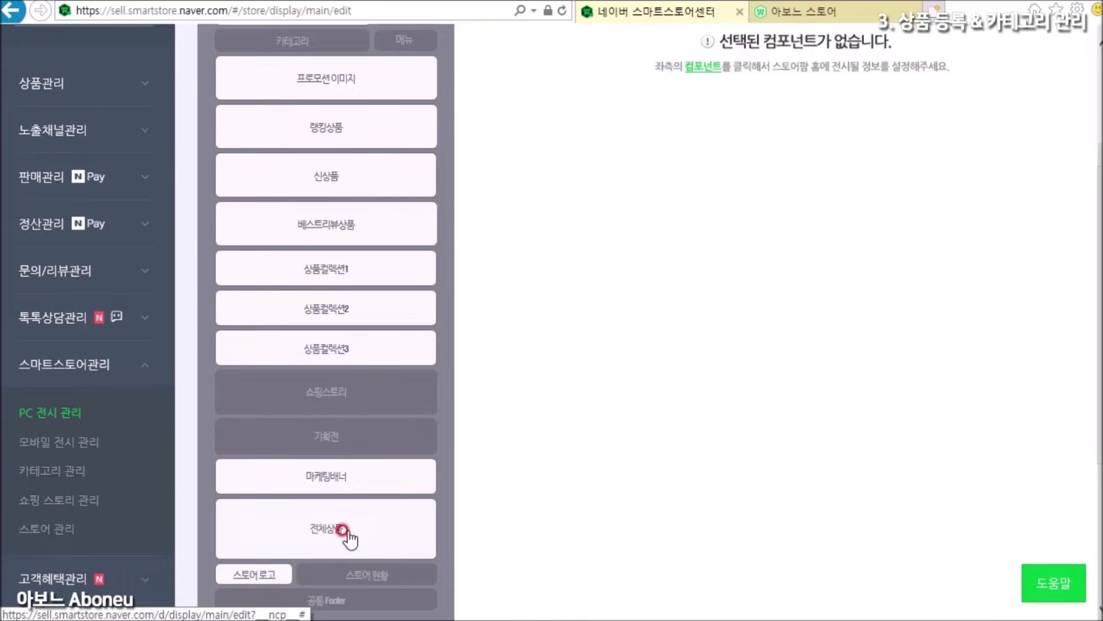
pyautogui.click(340, 530)
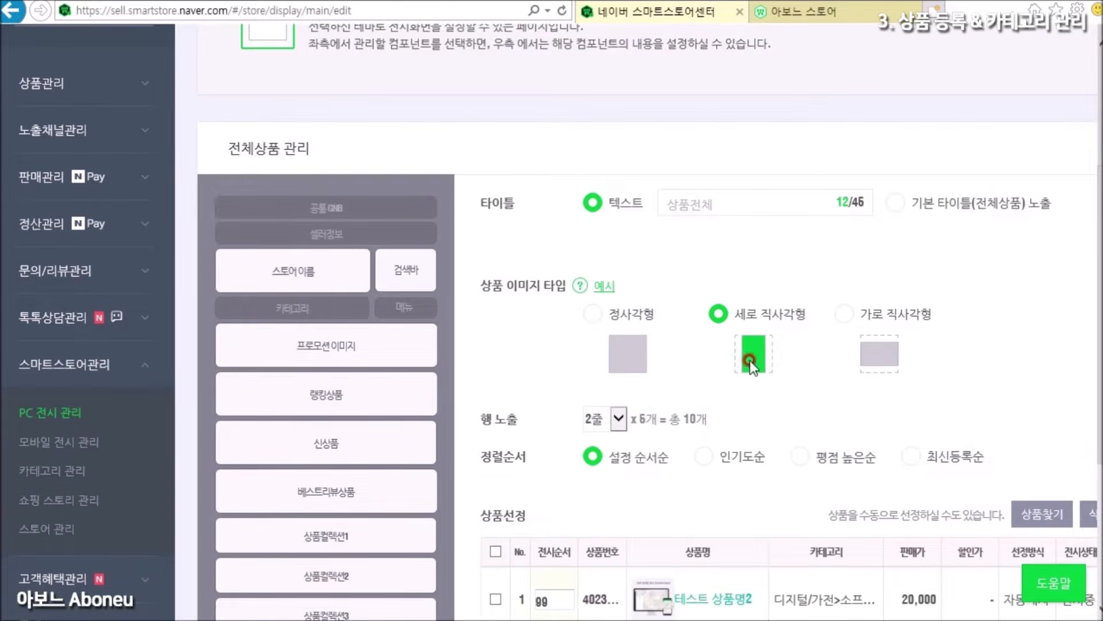
# Manually add 테스트 상품명3, 테스트 상품명4 and 테스트 상품명5 to the 전체상품 product selection.
pyautogui.scroll(-3, 781, 372)
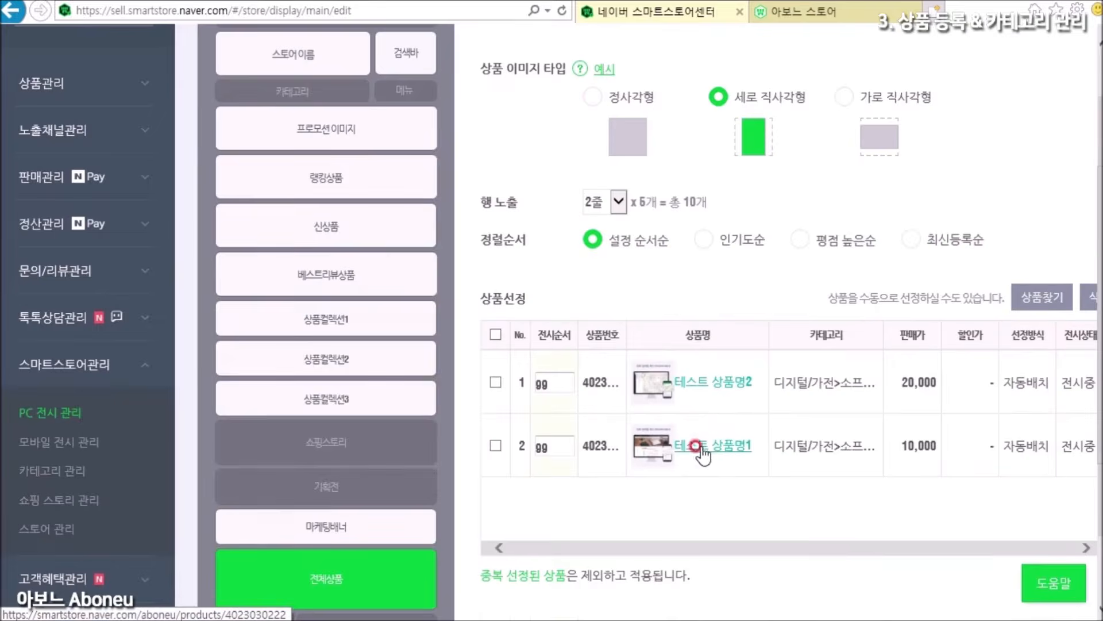
pyautogui.click(1043, 300)
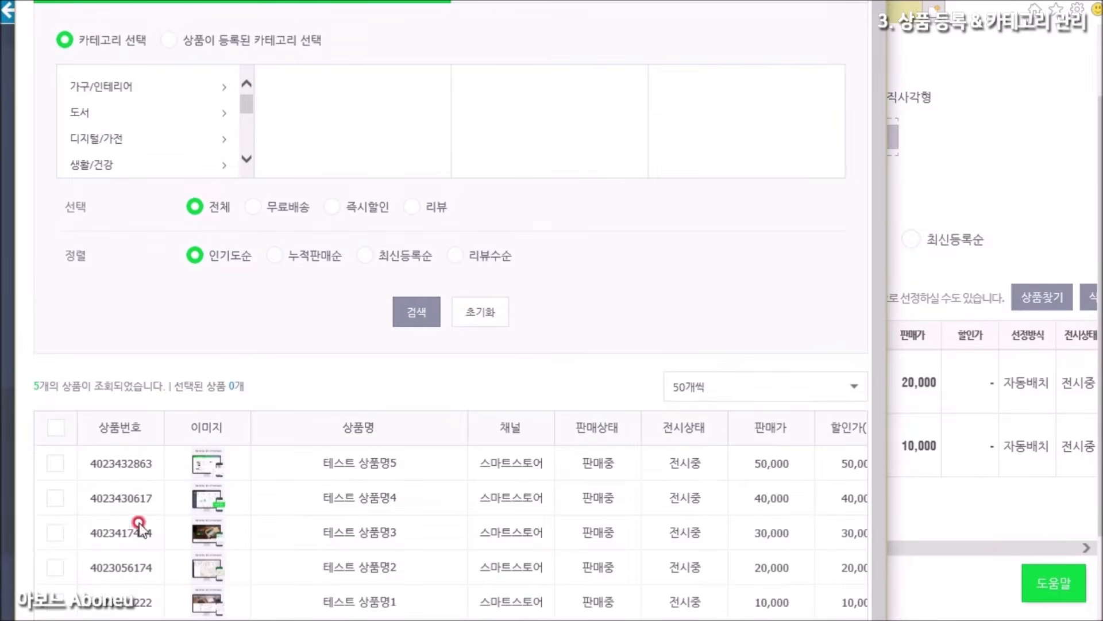
pyautogui.click(56, 533)
pyautogui.click(58, 500)
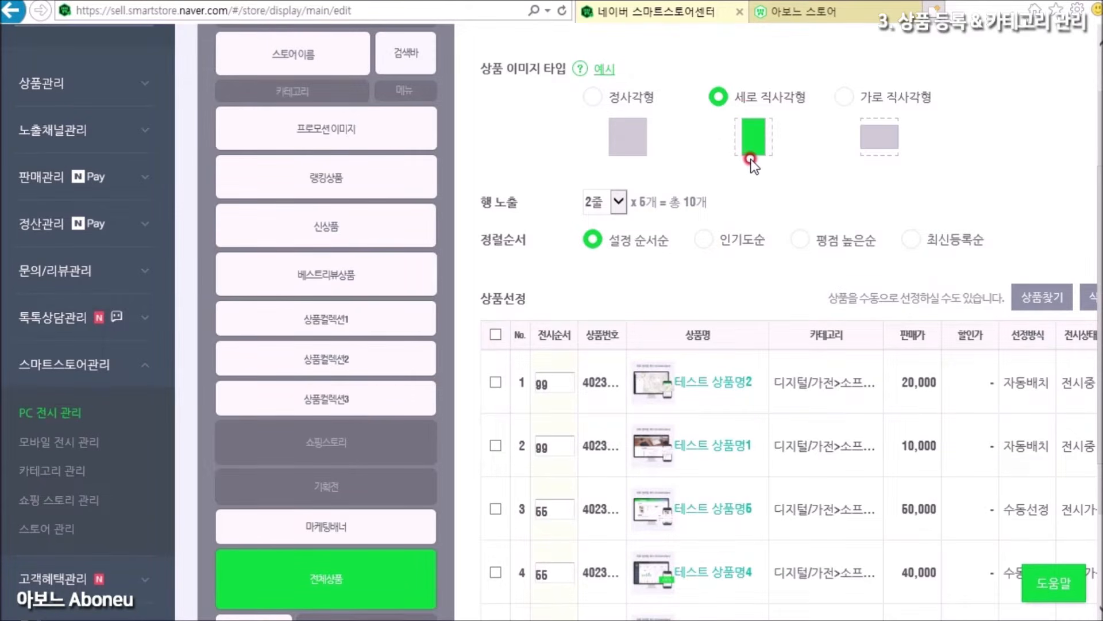
# Set the 전체상품 image type to 정사각형 and apply the settings, checking them on the reloaded store home page.
pyautogui.click(596, 98)
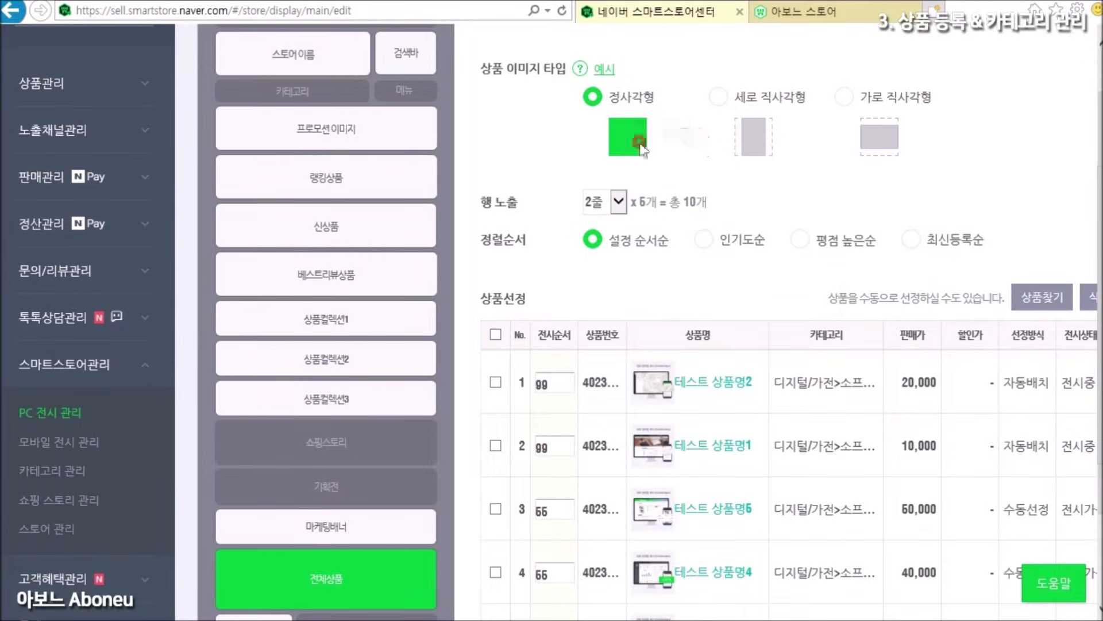
pyautogui.scroll(-3, 761, 308)
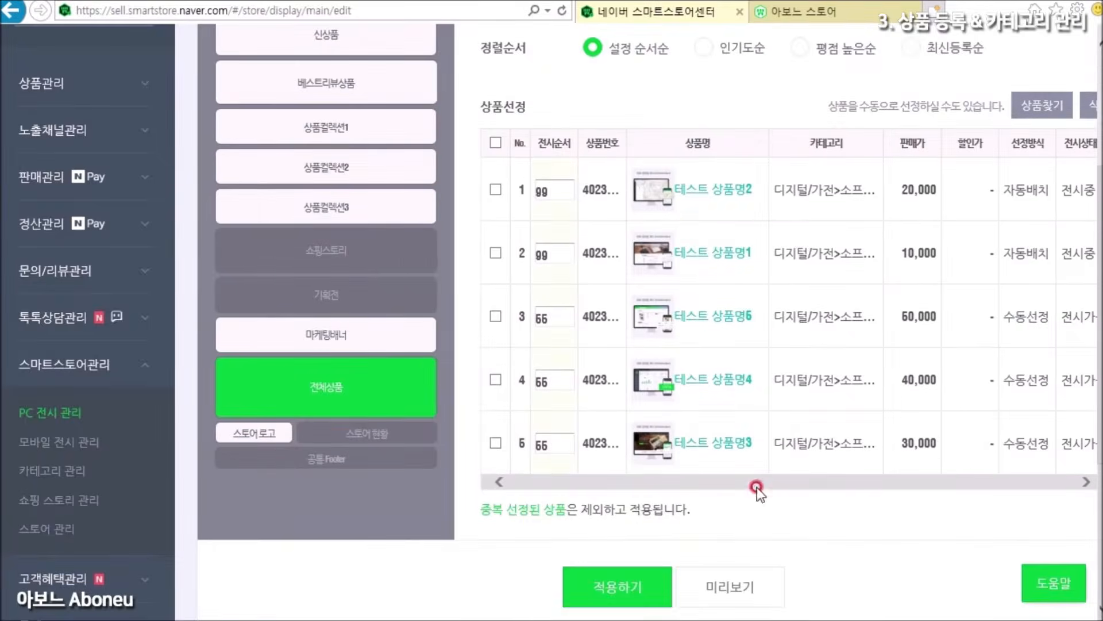
pyautogui.click(638, 574)
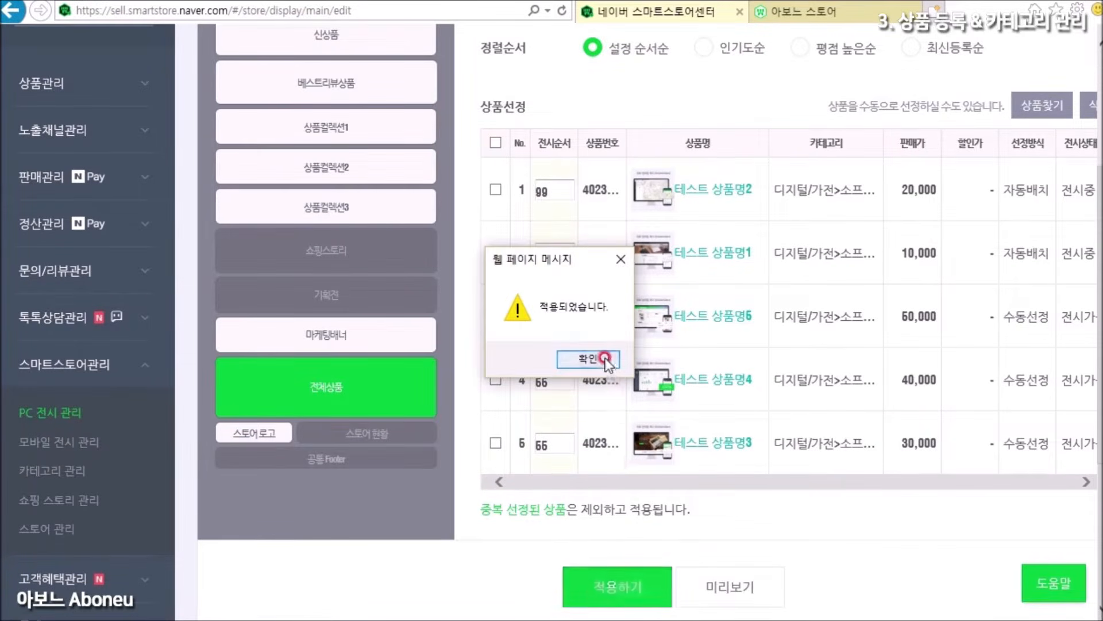
pyautogui.click(633, 354)
pyautogui.click(829, 16)
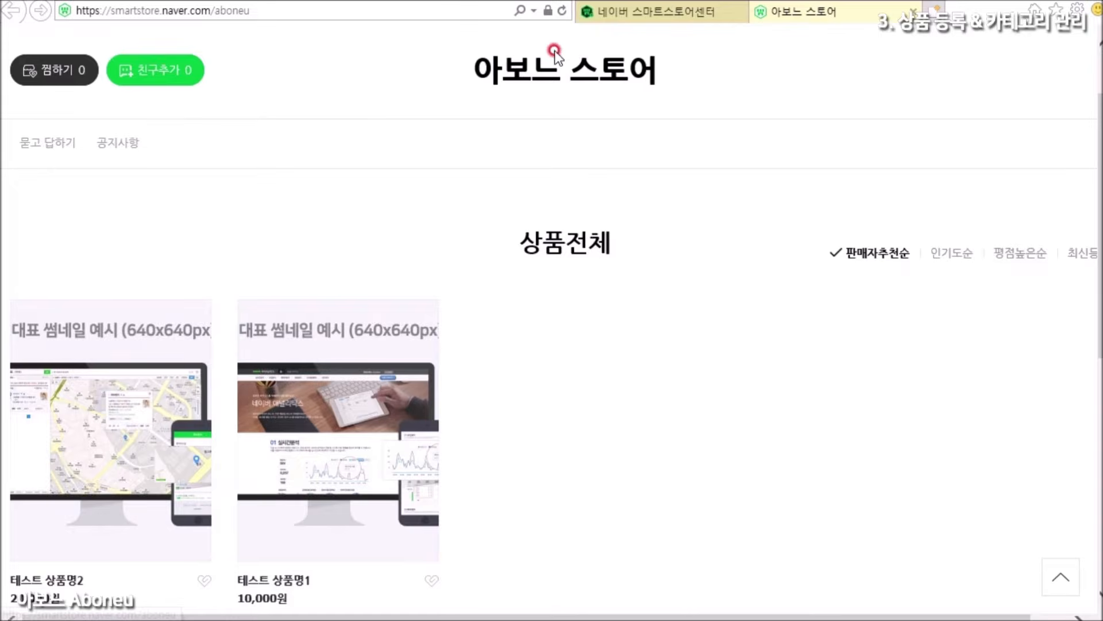
pyautogui.click(562, 11)
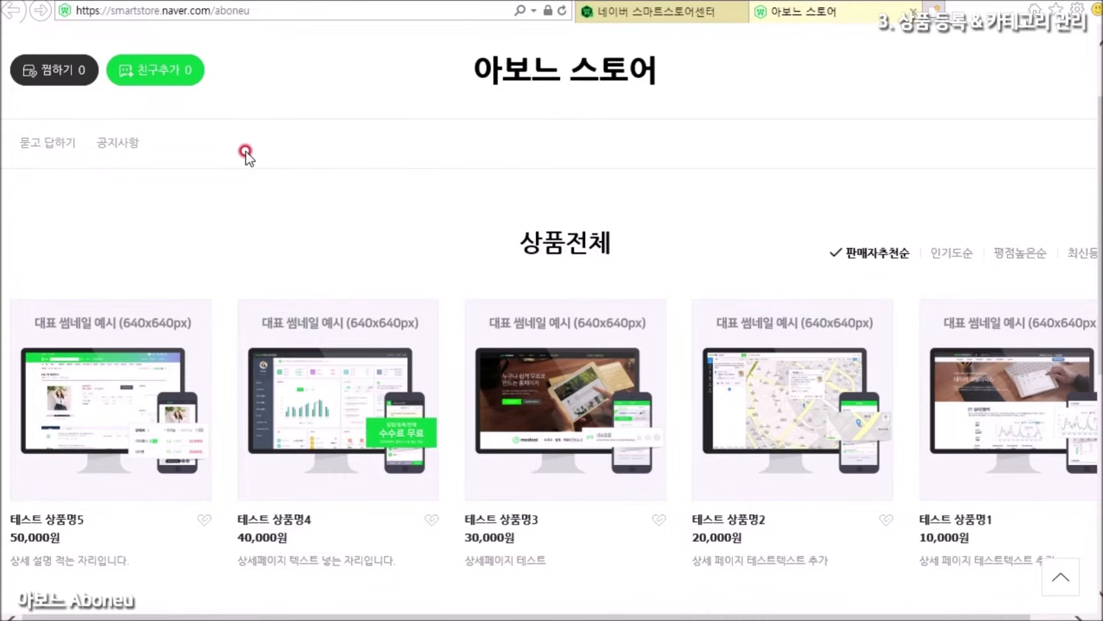
# Return to the seller center and open 카테고리 관리 for the SmartStore.
pyautogui.click(640, 12)
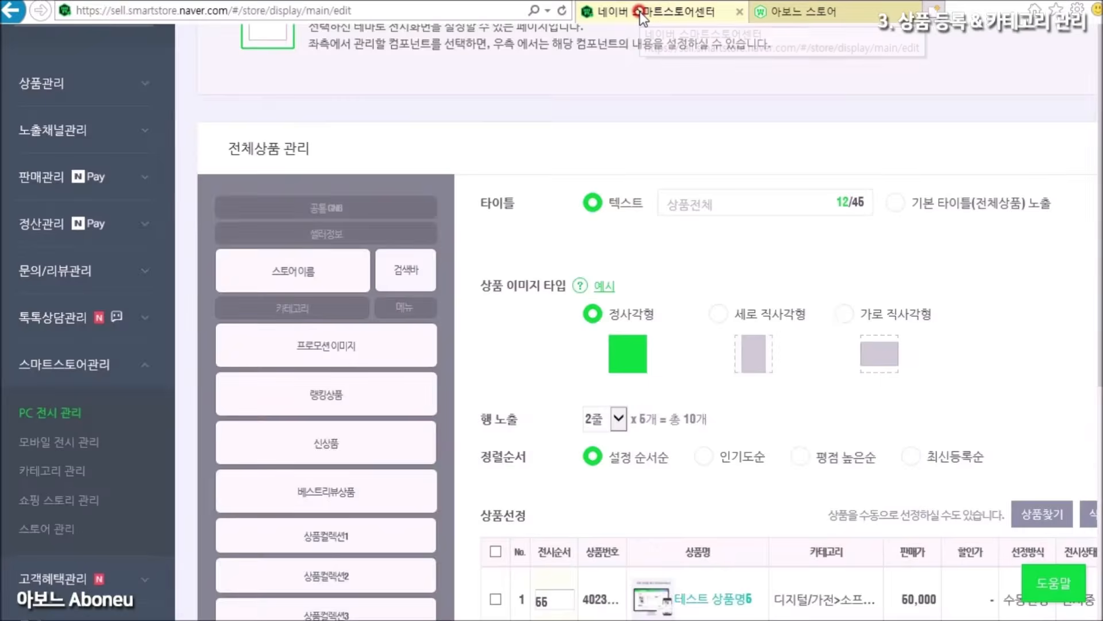
pyautogui.click(95, 365)
pyautogui.click(95, 365)
pyautogui.click(57, 471)
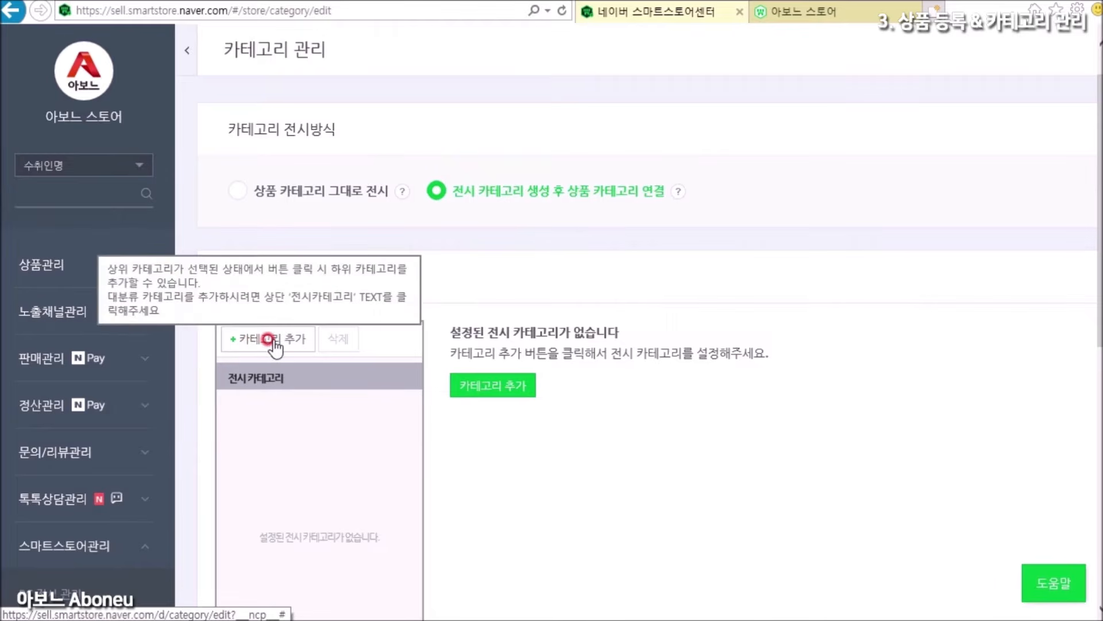
# Start adding top-level display categories and enter the names 유튜브, 네이버블로그 and 네이버카페.
pyautogui.click(274, 342)
pyautogui.scroll(-2, 276, 340)
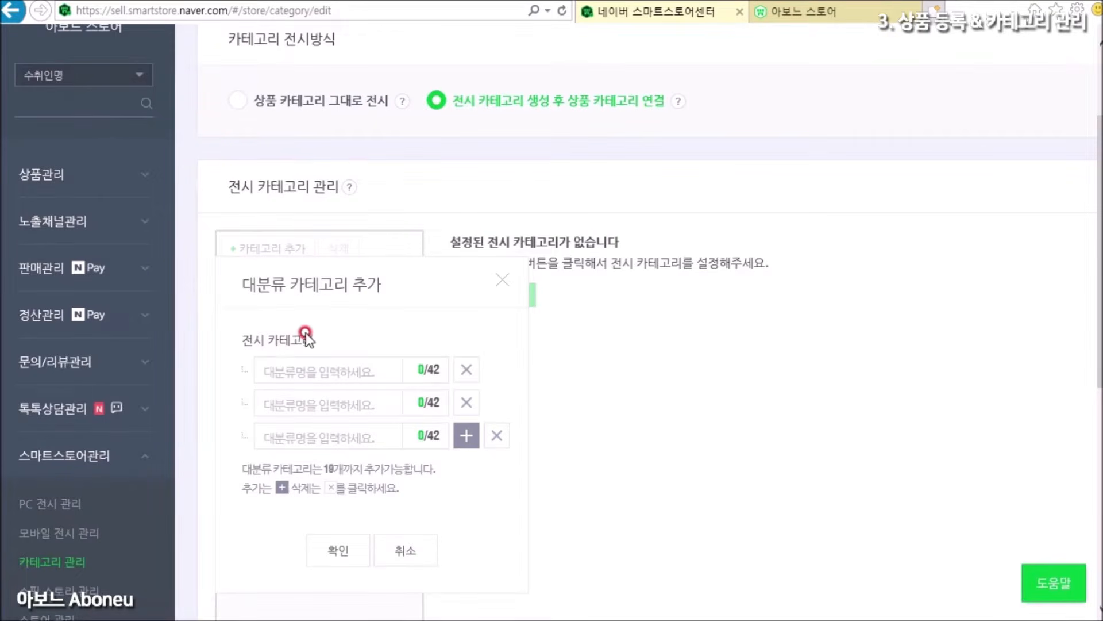
pyautogui.click(287, 369)
pyautogui.click(277, 401)
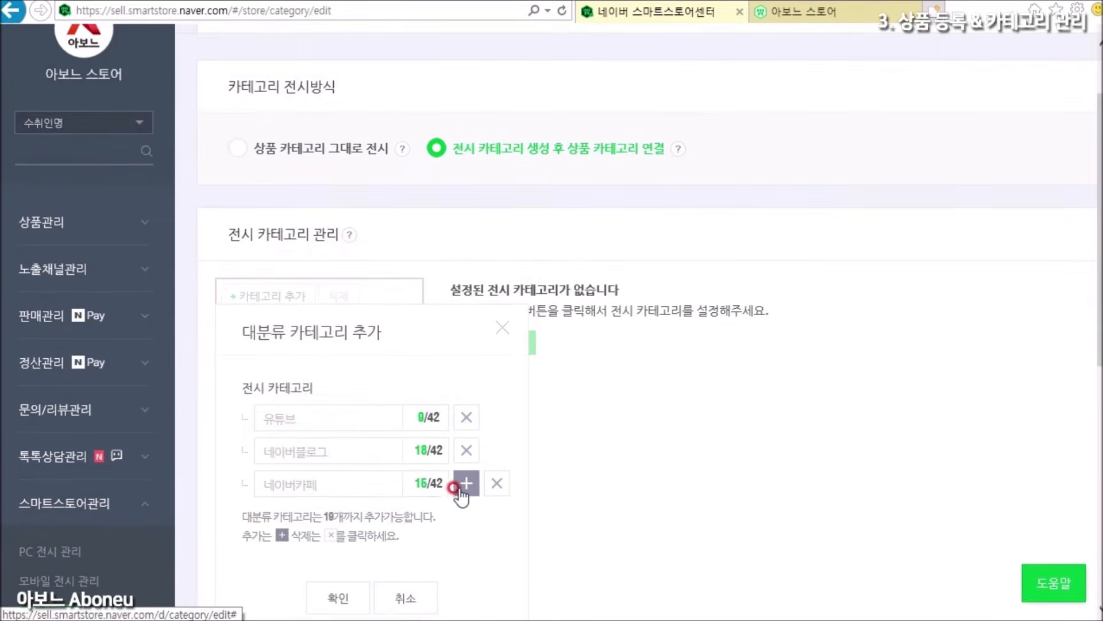
# Add two more top-level categories named 웹디자인 and 영상편집 and confirm the category list.
pyautogui.click(466, 483)
pyautogui.click(339, 519)
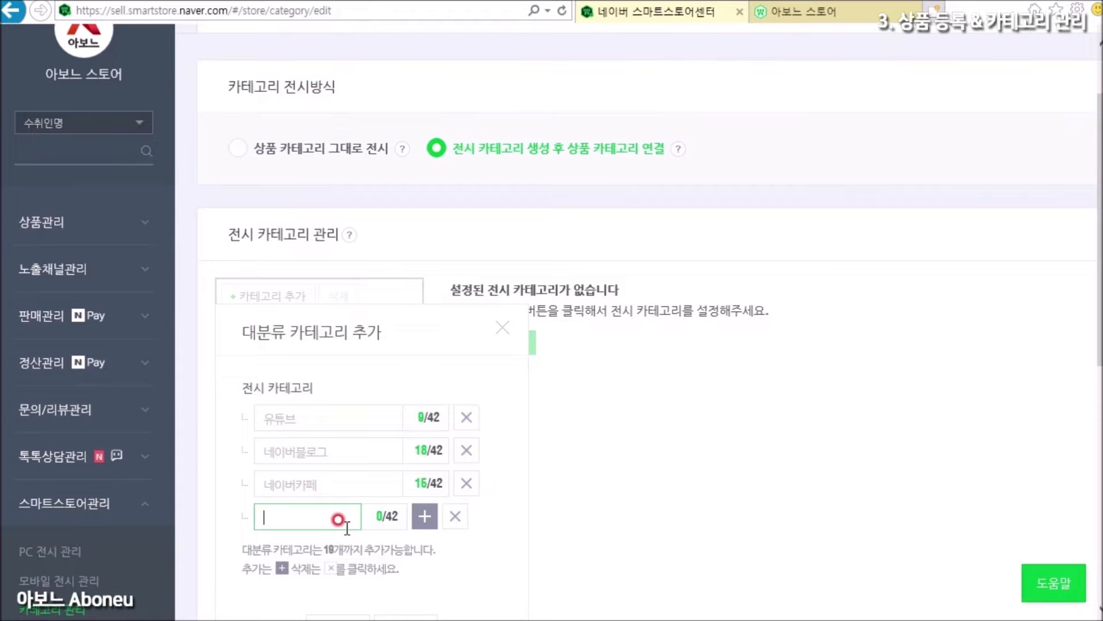
pyautogui.write('웹디자인')
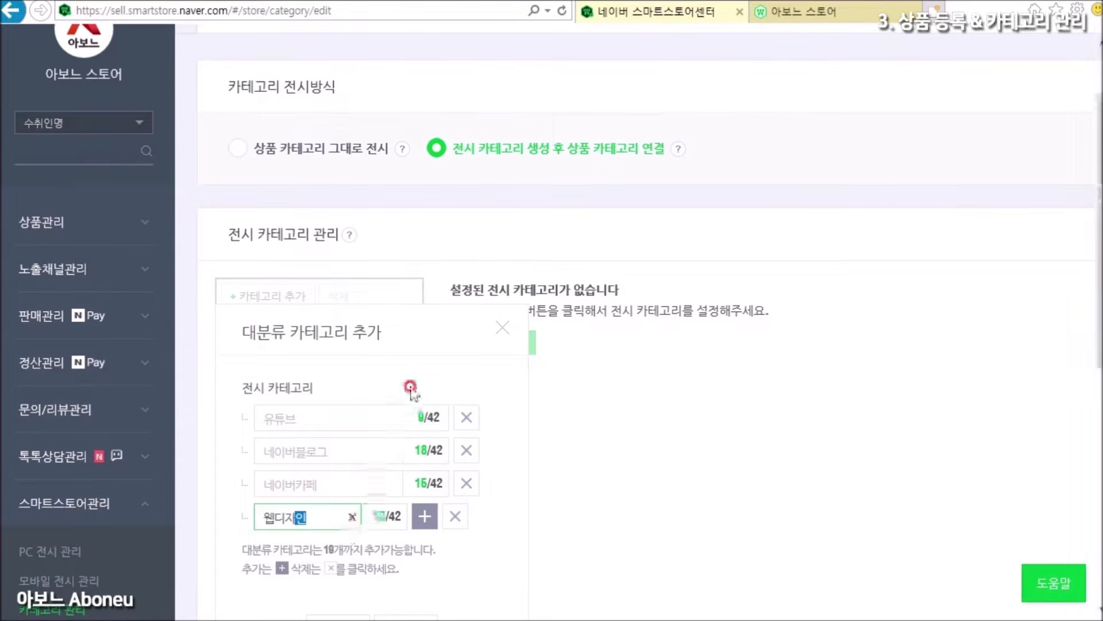
pyautogui.click(425, 516)
pyautogui.click(339, 549)
pyautogui.write('영상편집')
pyautogui.click(485, 367)
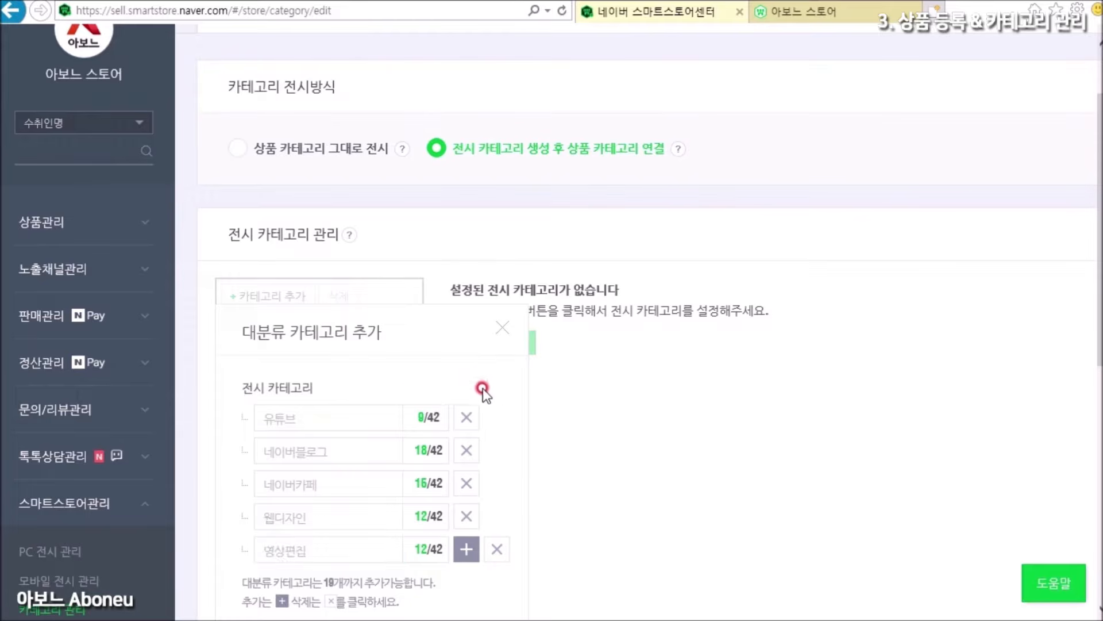
pyautogui.scroll(-2, 623, 493)
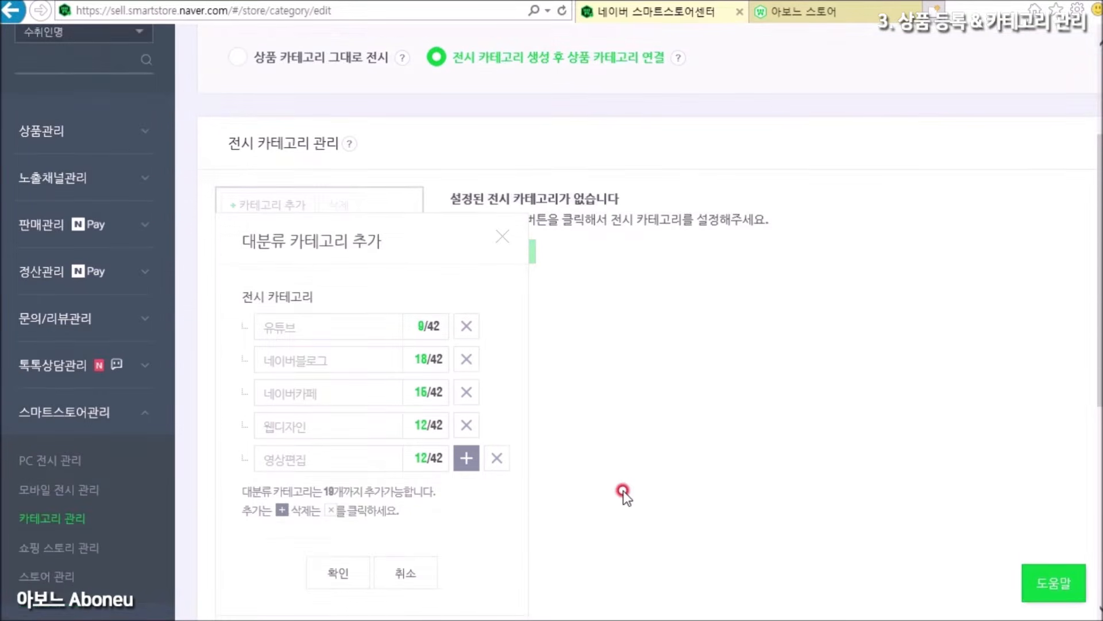
pyautogui.click(326, 569)
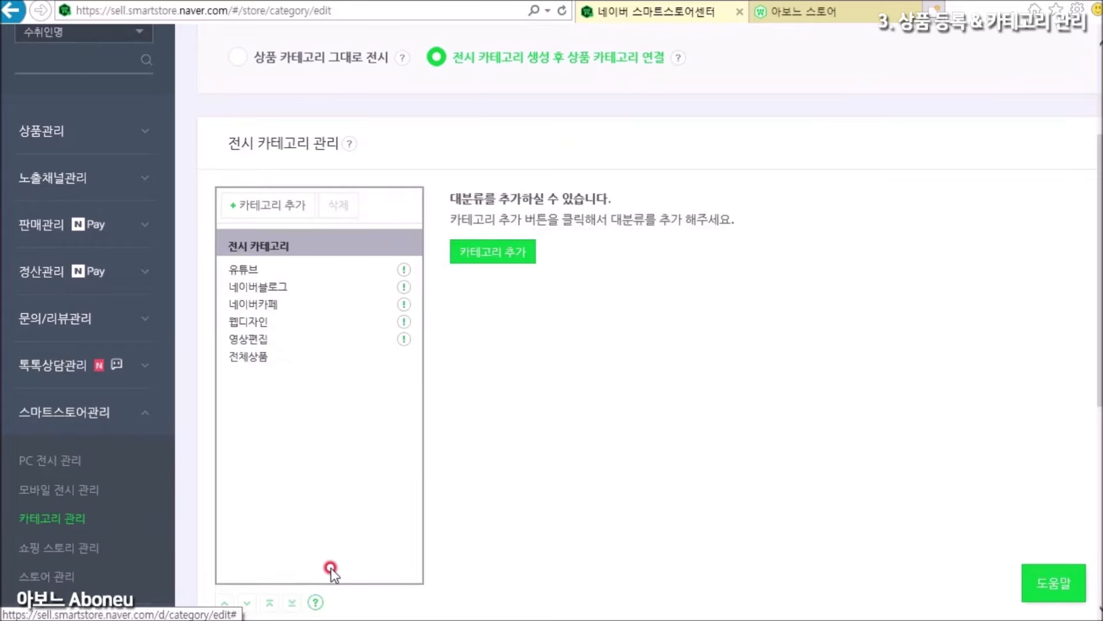
# Select the 유튜브 display category and open the product category finder for linking by category (카테고리 단위로 연결).
pyautogui.click(272, 271)
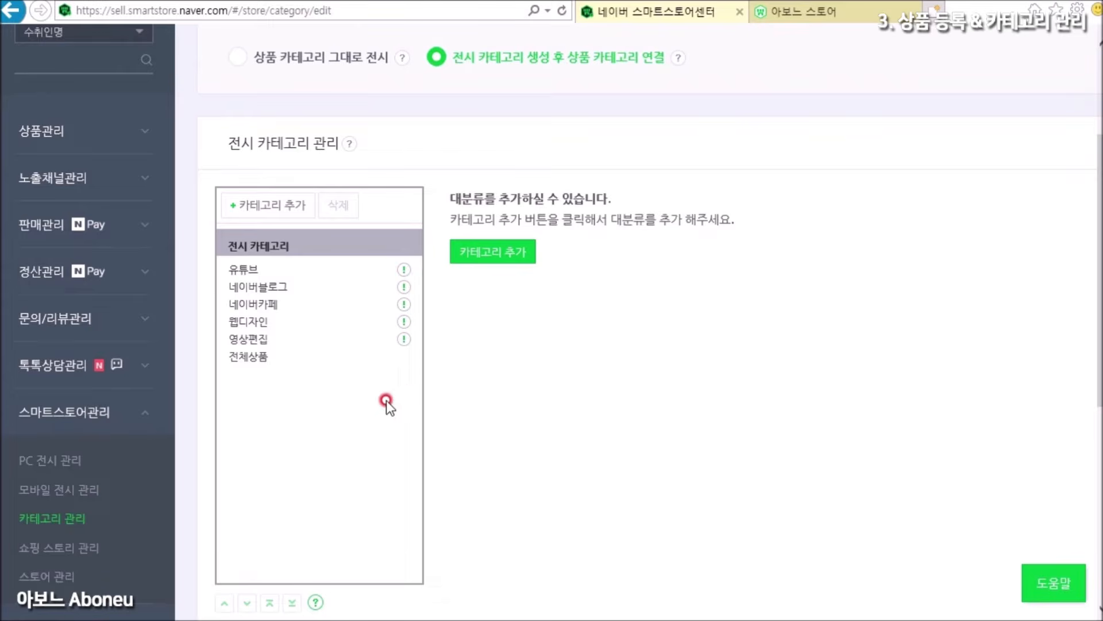
pyautogui.click(237, 272)
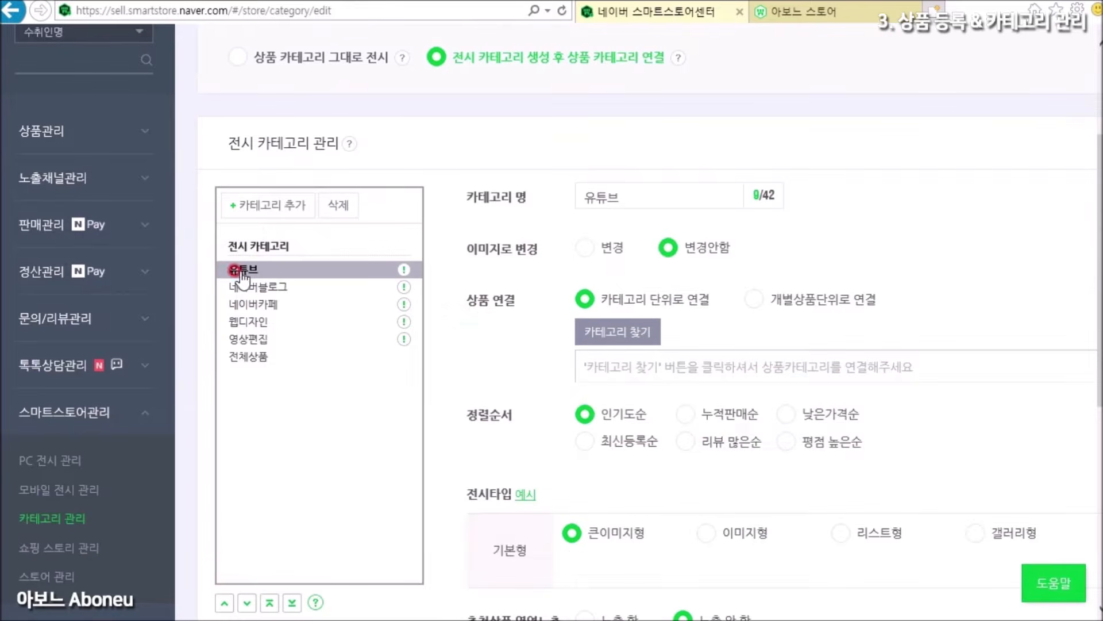
pyautogui.click(624, 300)
pyautogui.click(599, 333)
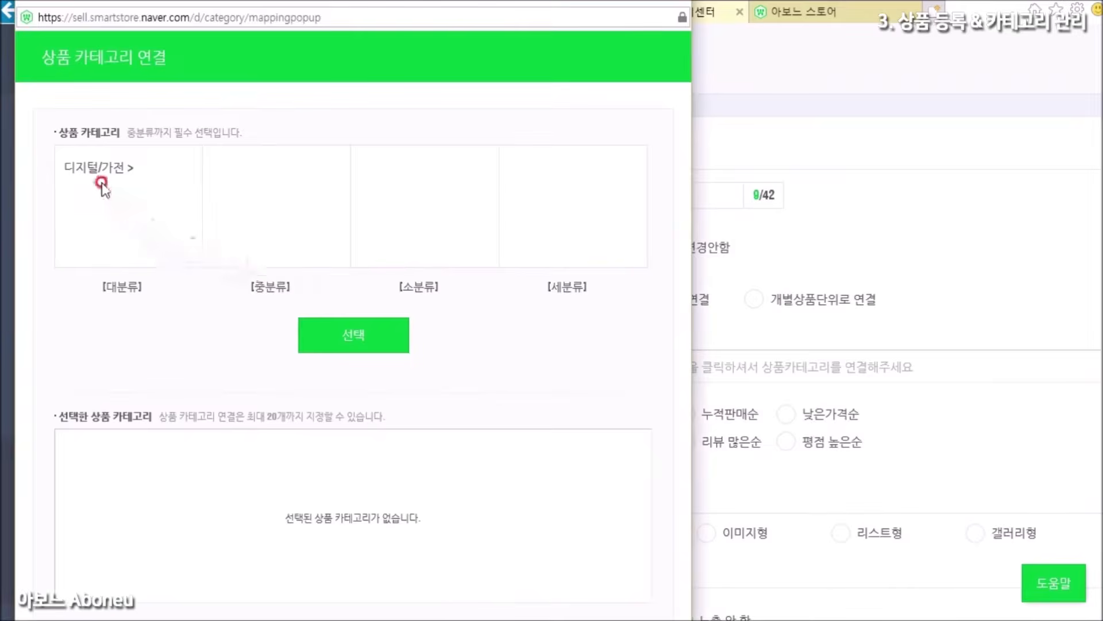
# Link 유튜브 to the product category 디지털/가전>소프트웨어>그래픽/멀티미디어 and apply the settings.
pyautogui.click(90, 169)
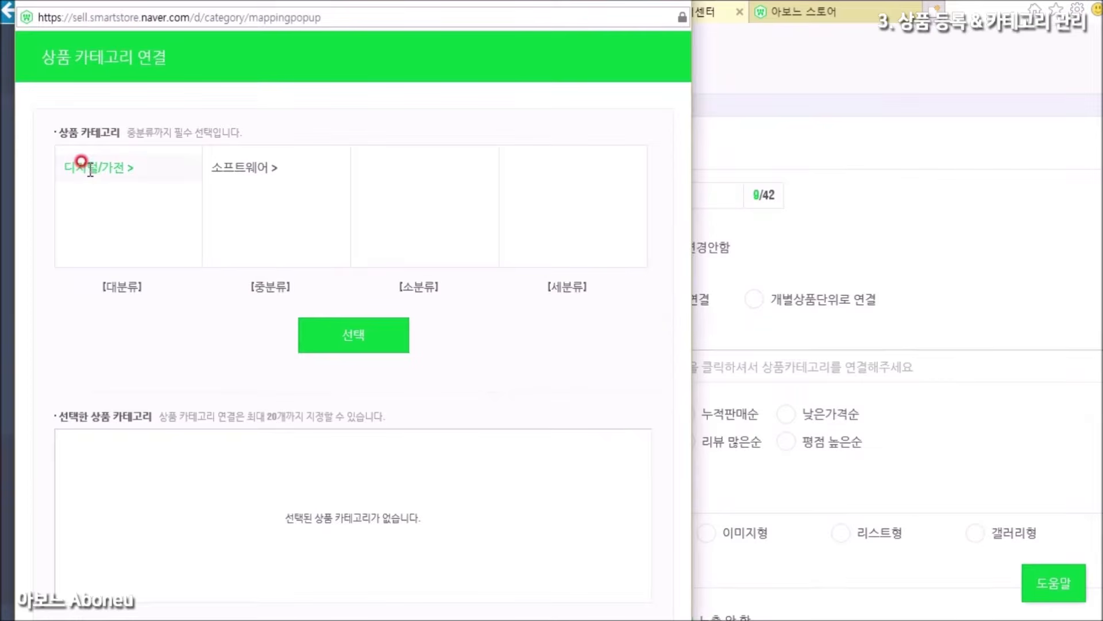
pyautogui.click(230, 169)
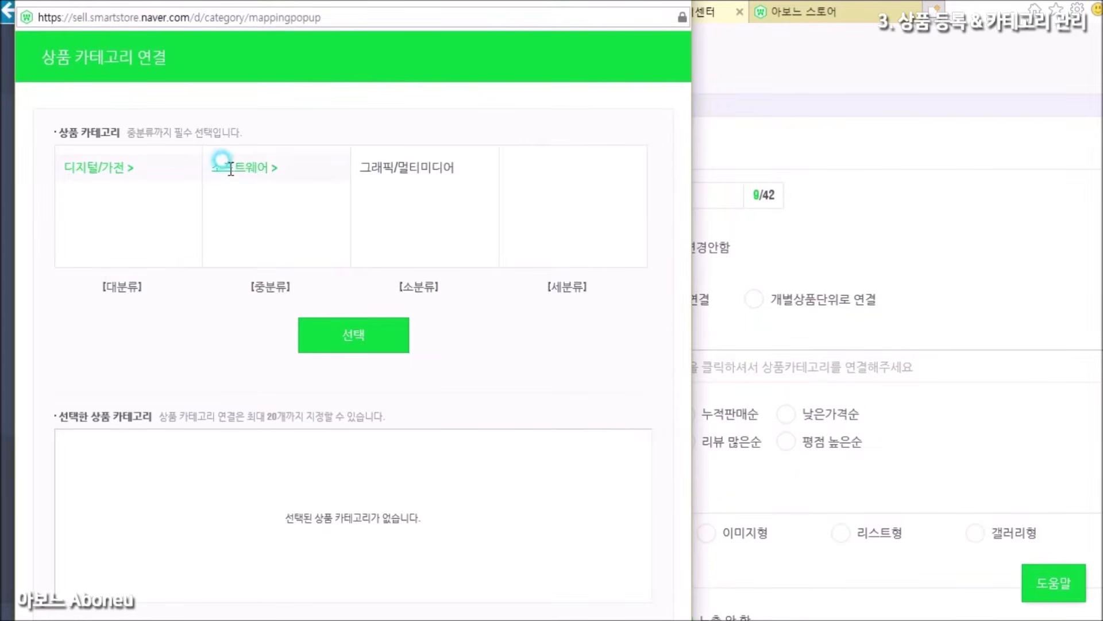
pyautogui.click(418, 168)
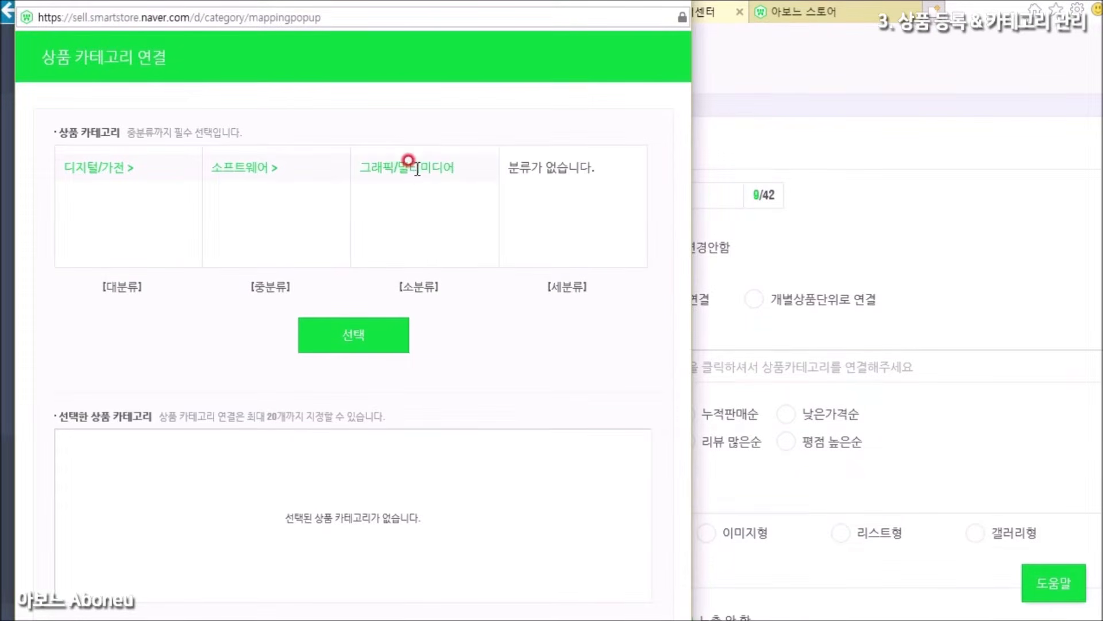
pyautogui.click(386, 341)
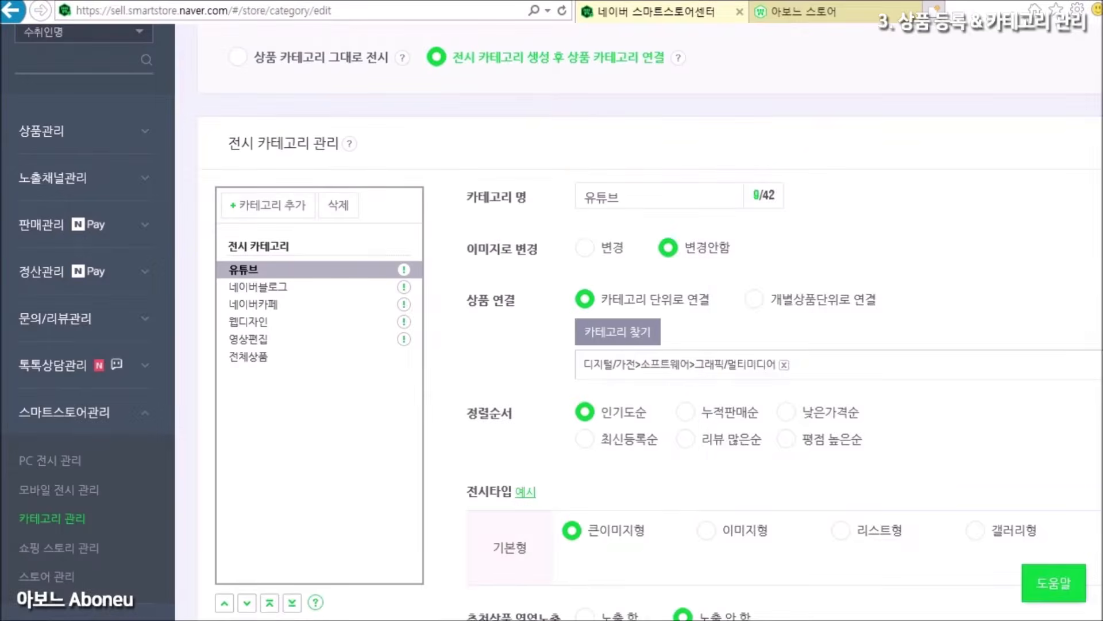
pyautogui.click(605, 462)
pyautogui.scroll(-3, 606, 462)
pyautogui.click(667, 557)
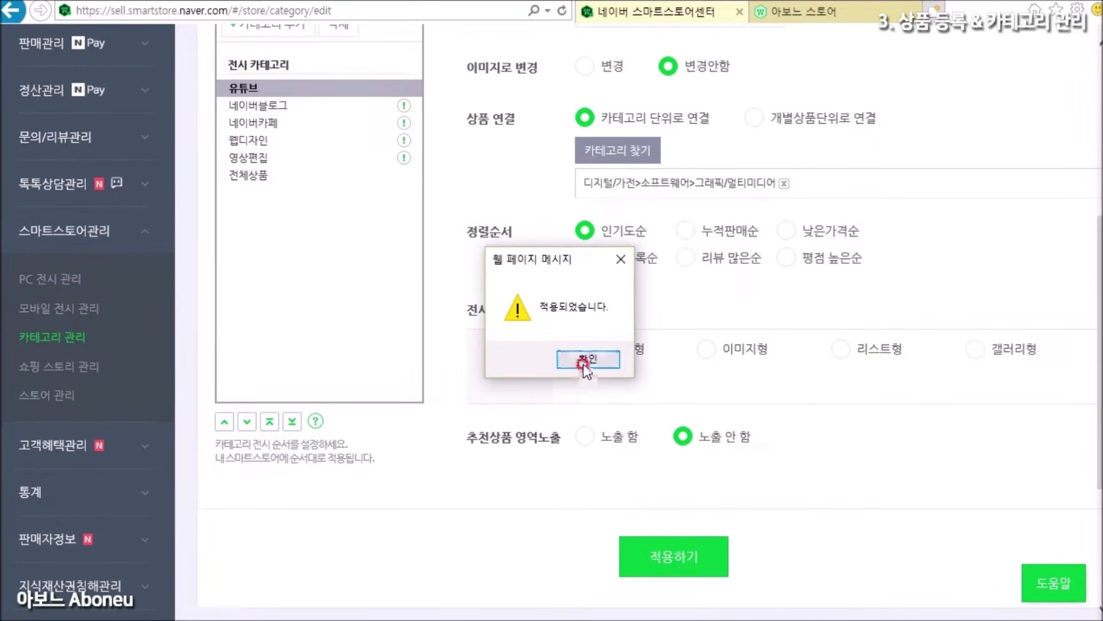
pyautogui.click(576, 359)
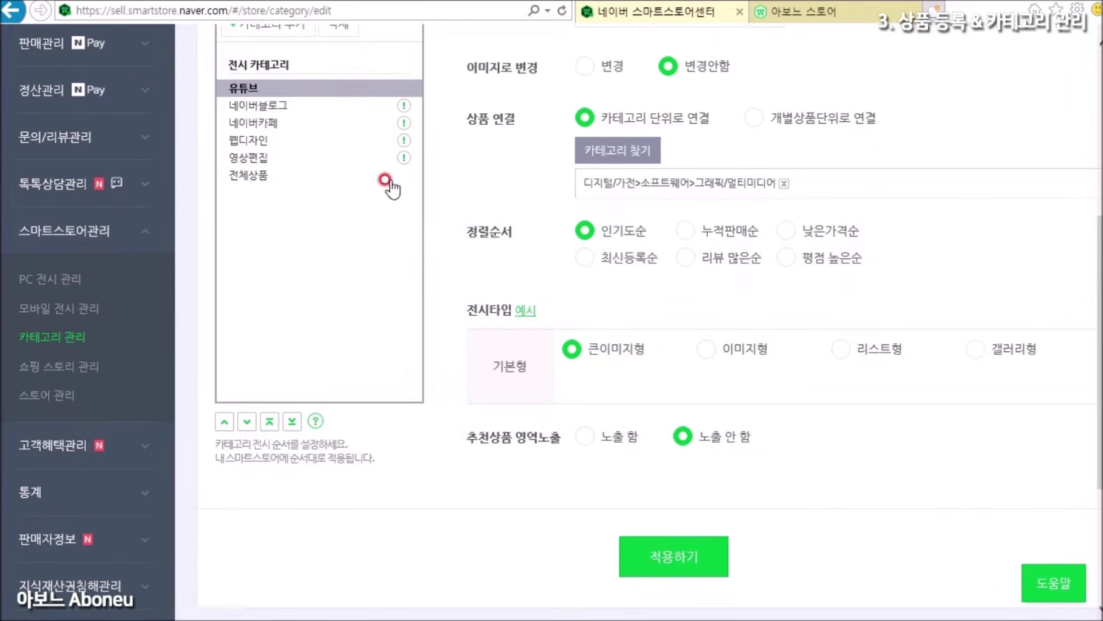
# Switch the 네이버블로그 category's product link to 개별상품단위로 연결 and open the product finder.
pyautogui.scroll(3, 464, 250)
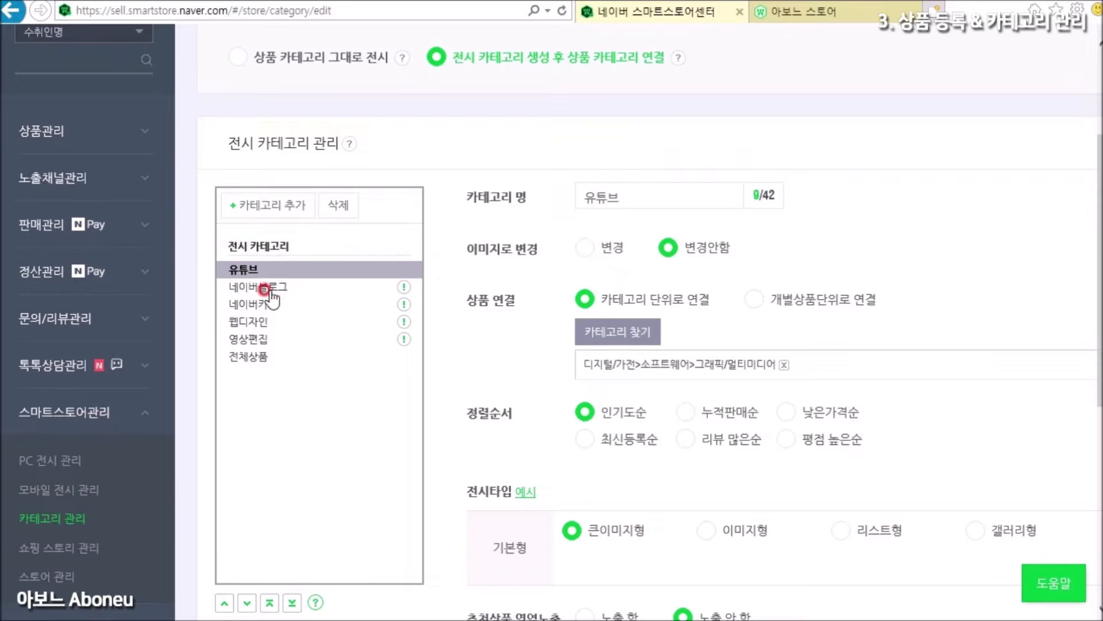
pyautogui.click(265, 288)
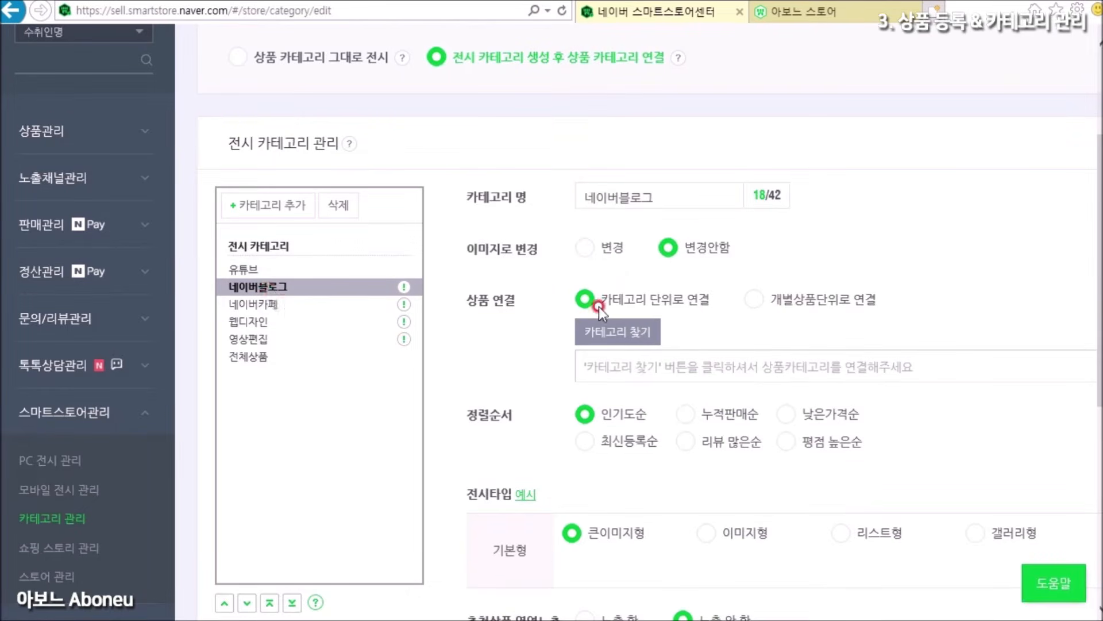
pyautogui.click(754, 300)
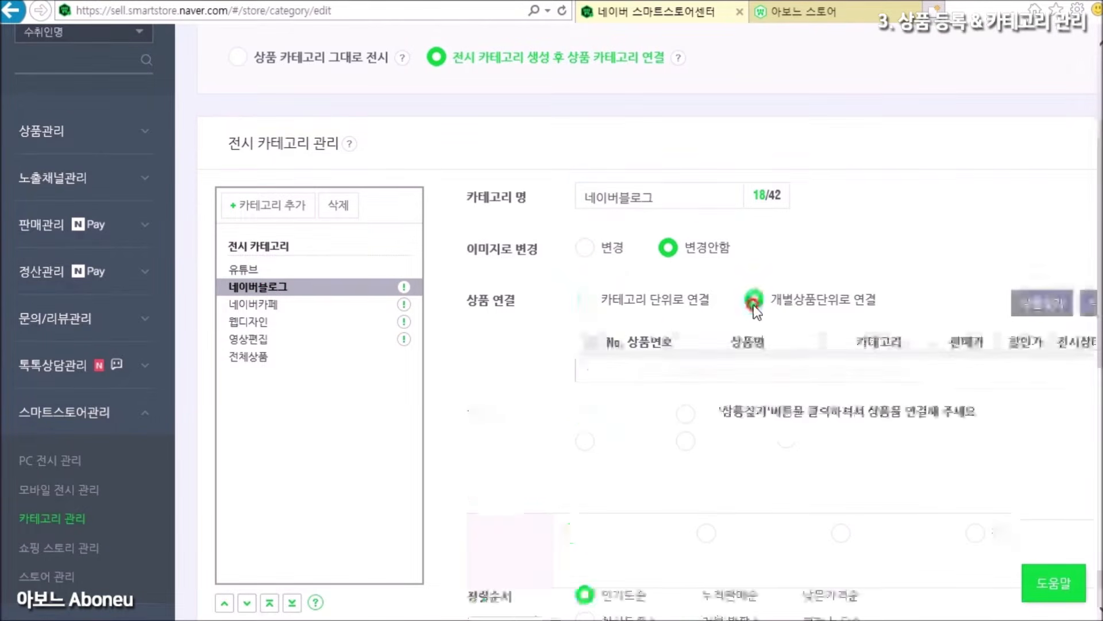
pyautogui.click(1040, 309)
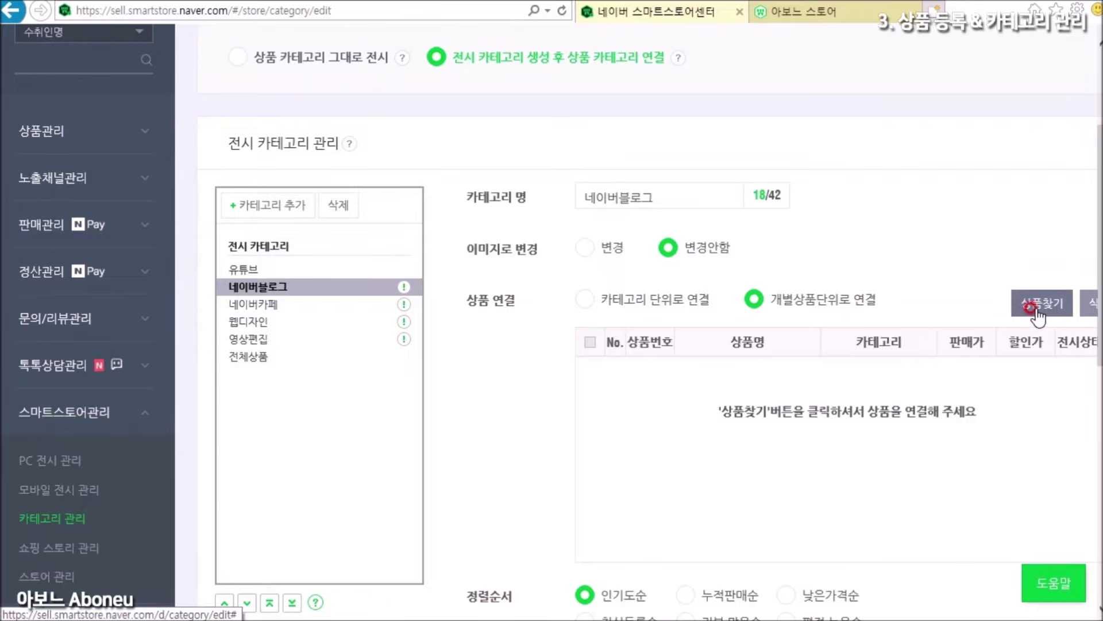
pyautogui.click(55, 463)
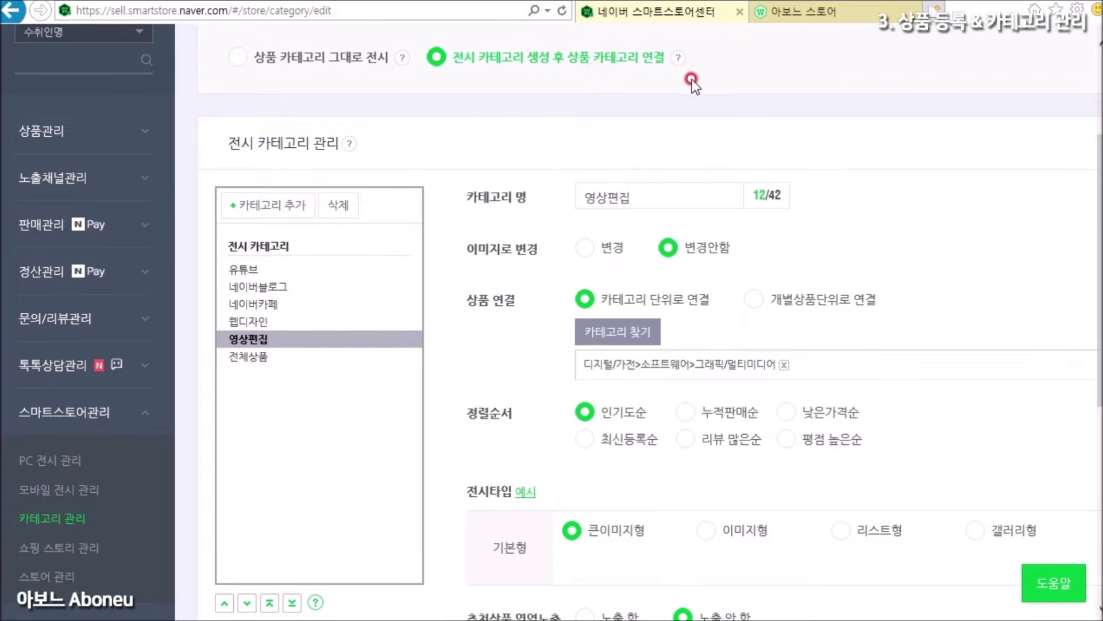
# Switch to the 아보느 스토어 page, reload it and check the new category menu up to 전체상품.
pyautogui.click(789, 16)
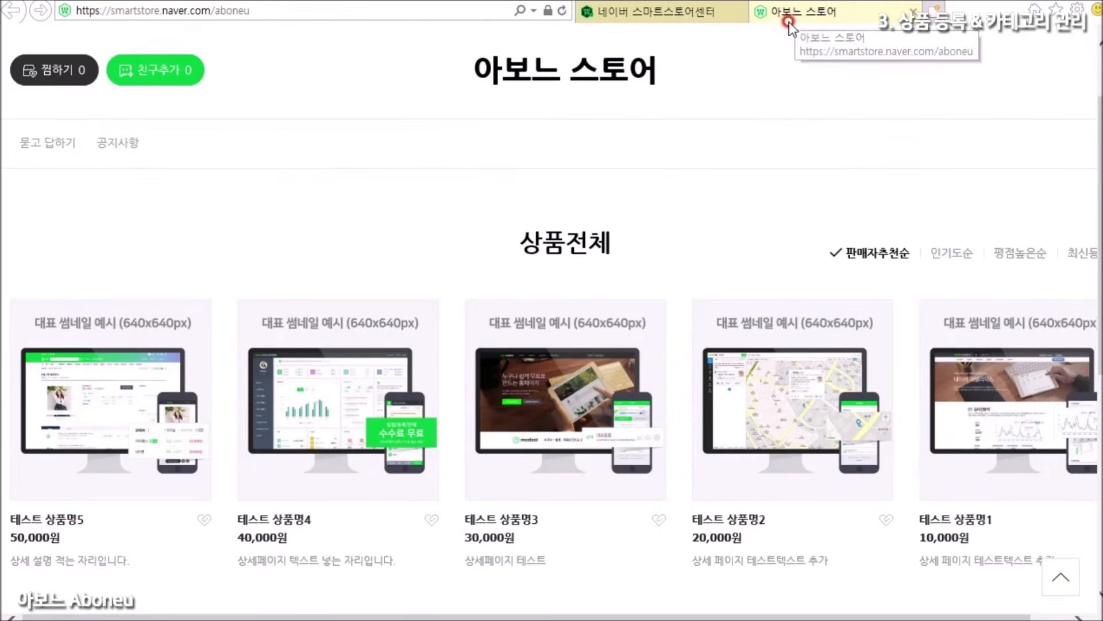
pyautogui.click(564, 11)
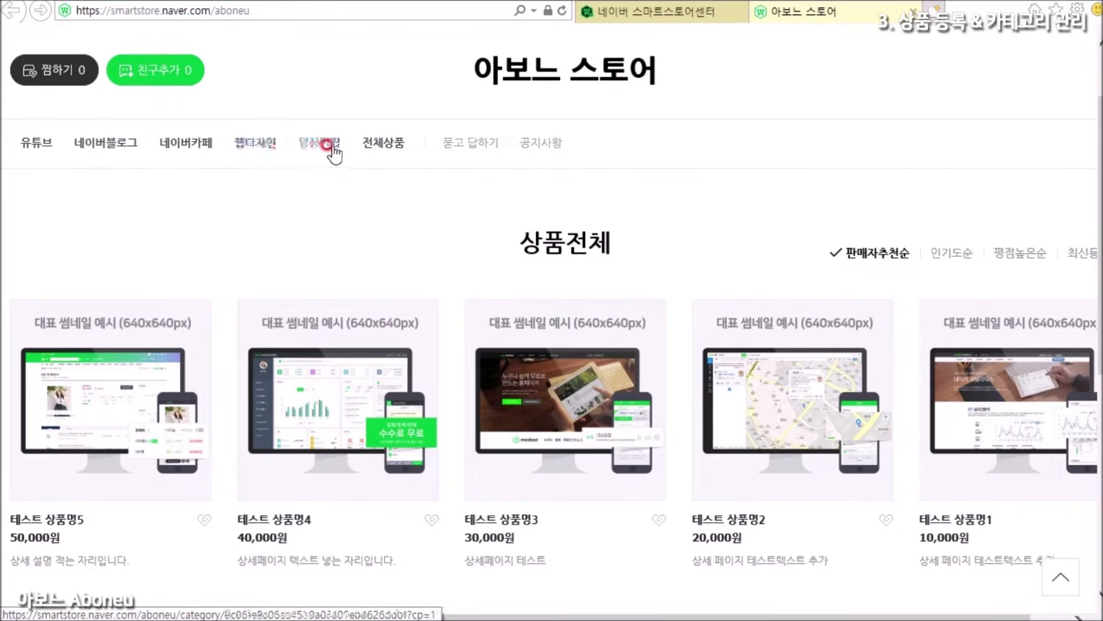
pyautogui.click(384, 141)
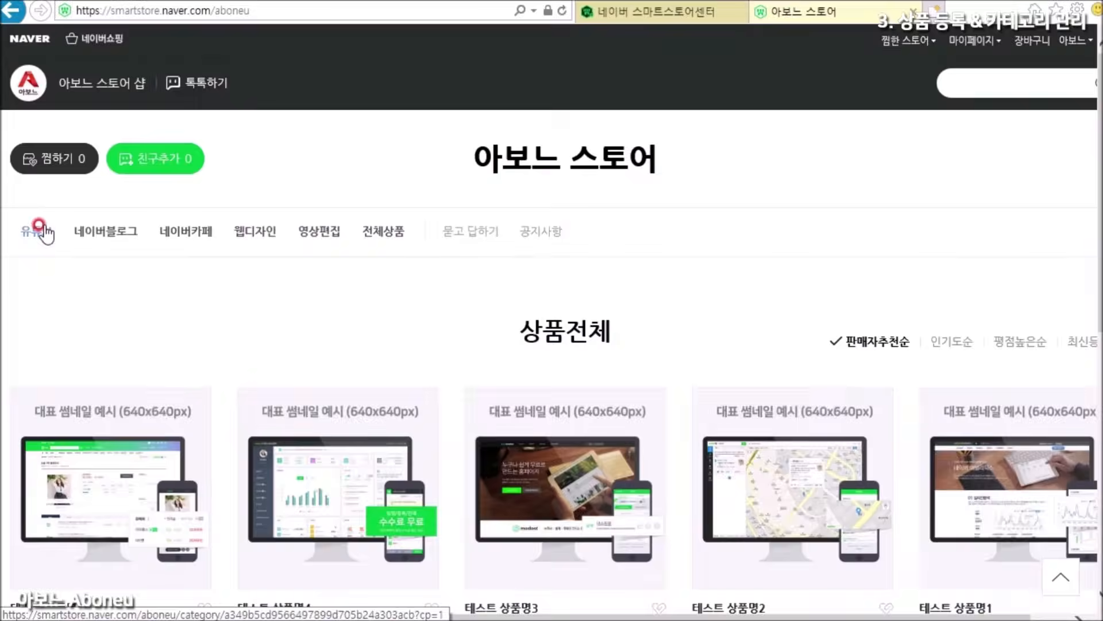
# Visit the 유튜브, 네이버블로그 and 웹디자인 category pages of the store and look through their product listings.
pyautogui.click(42, 230)
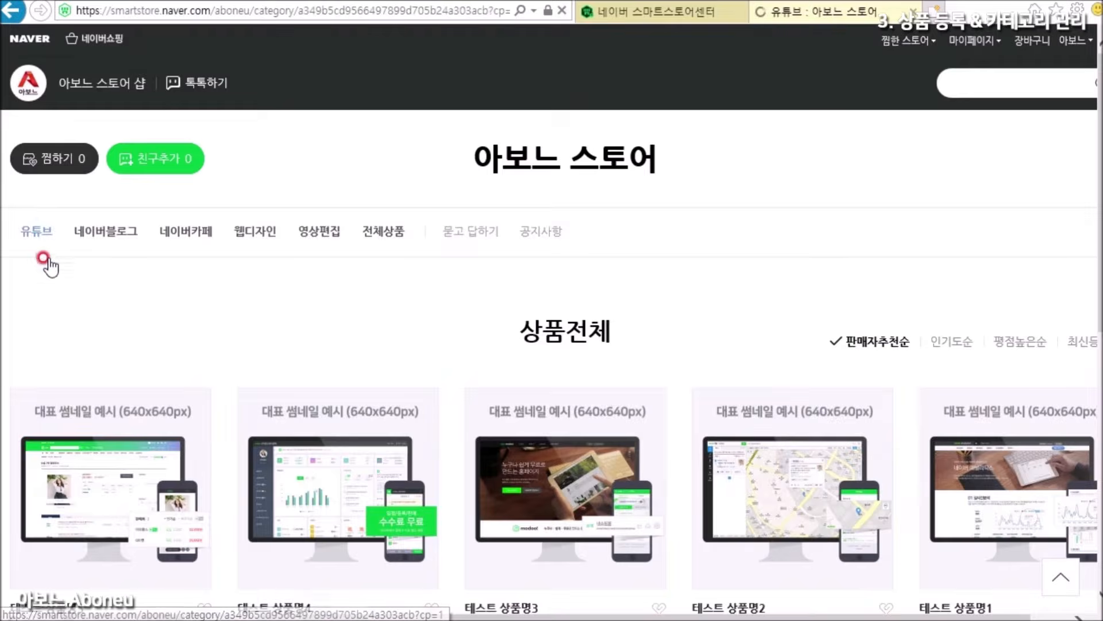
pyautogui.click(102, 231)
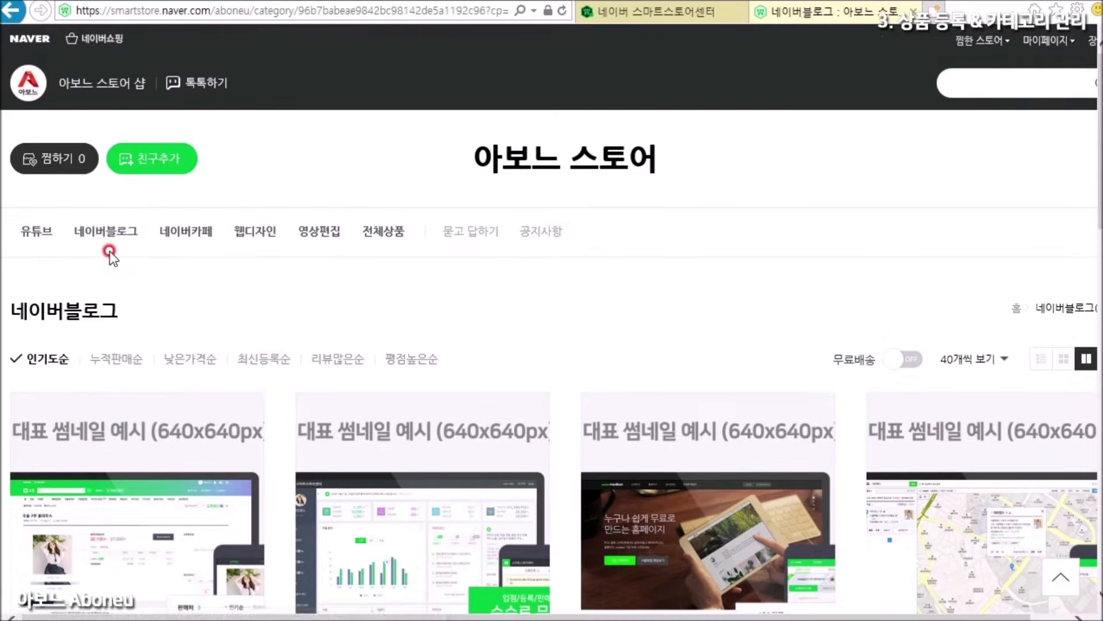
pyautogui.click(253, 232)
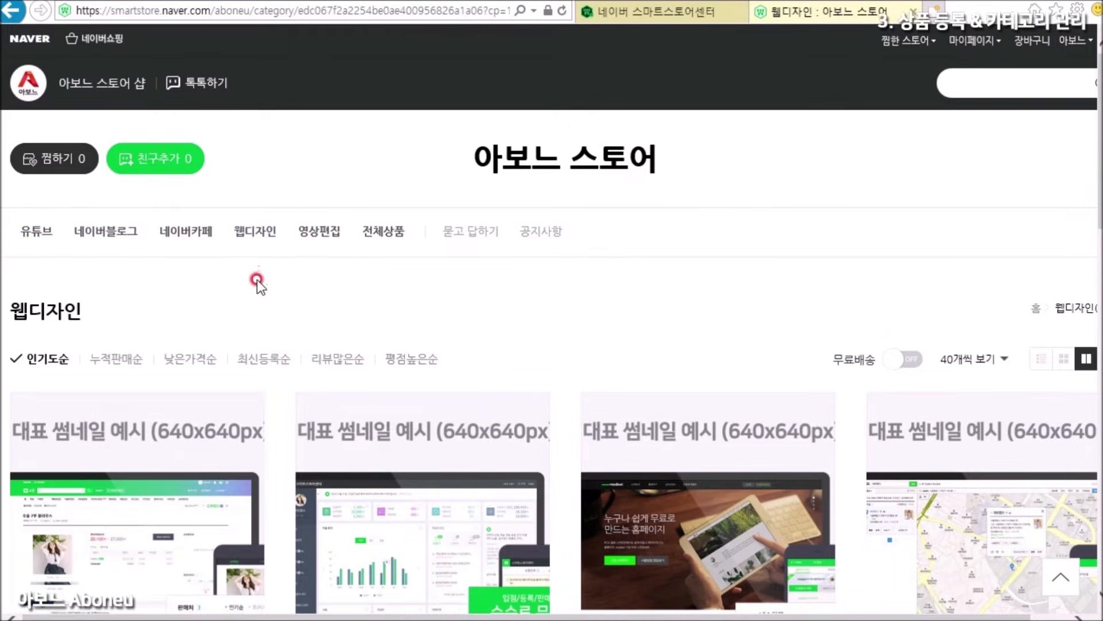
pyautogui.scroll(-3, 254, 286)
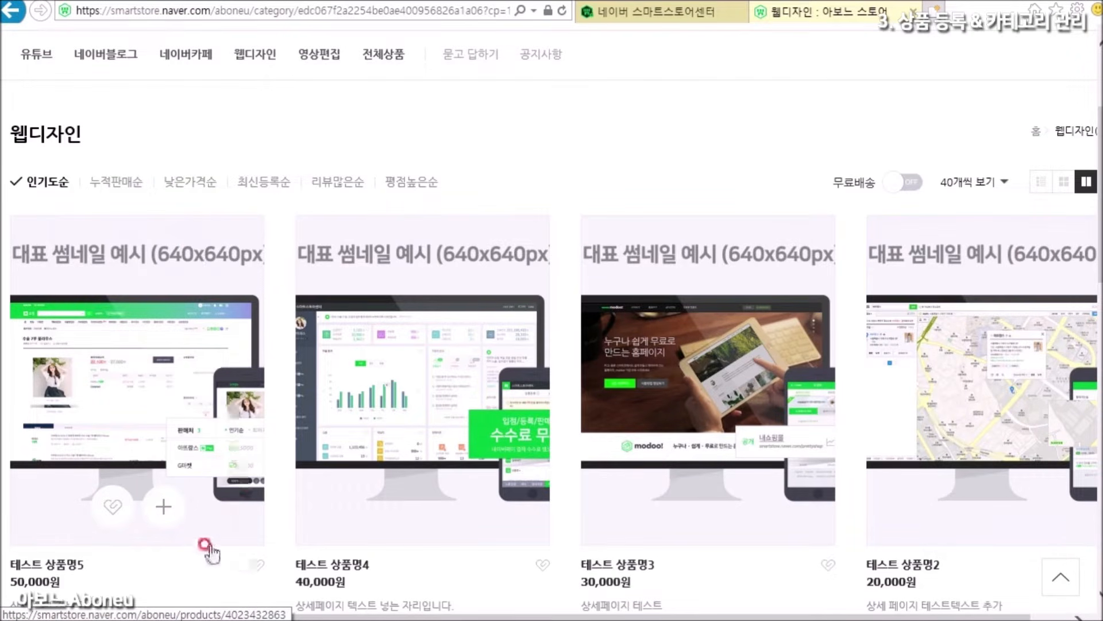
pyautogui.hotkey('alt', 'Left')
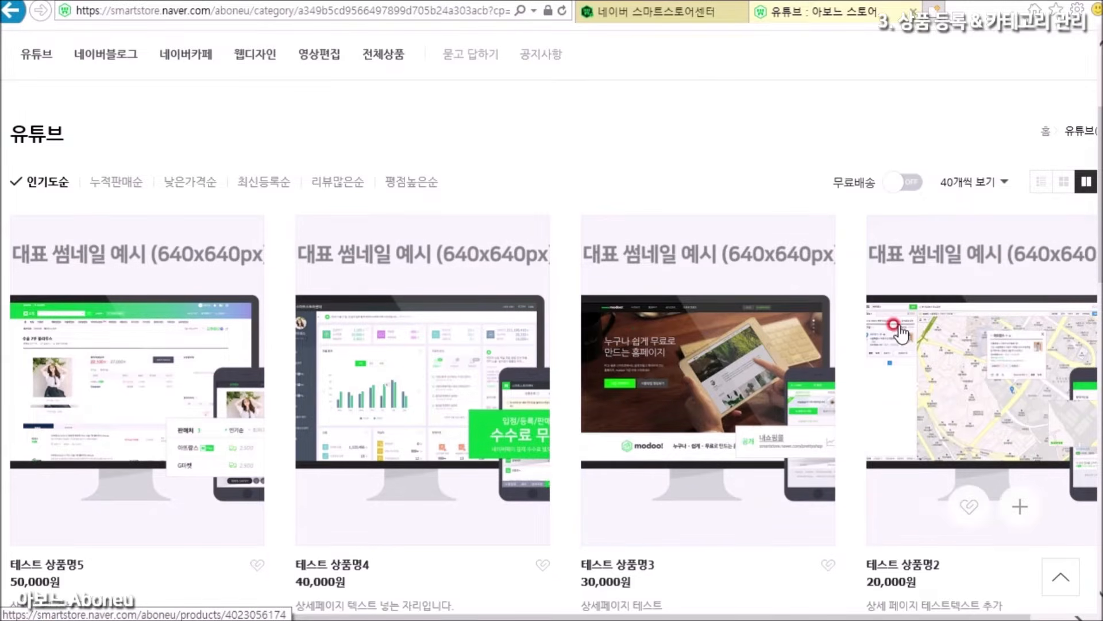
pyautogui.scroll(-4, 253, 495)
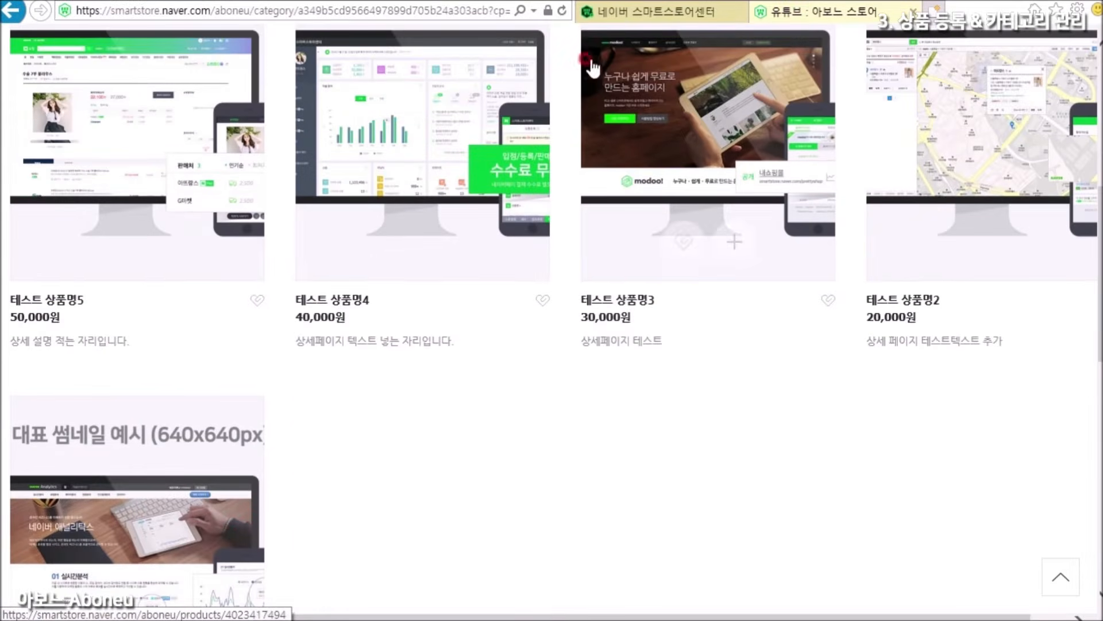
# Return to the seller center, reload 카테고리 관리 and select the 유튜브 display category.
pyautogui.click(616, 12)
pyautogui.scroll(-5, 132, 300)
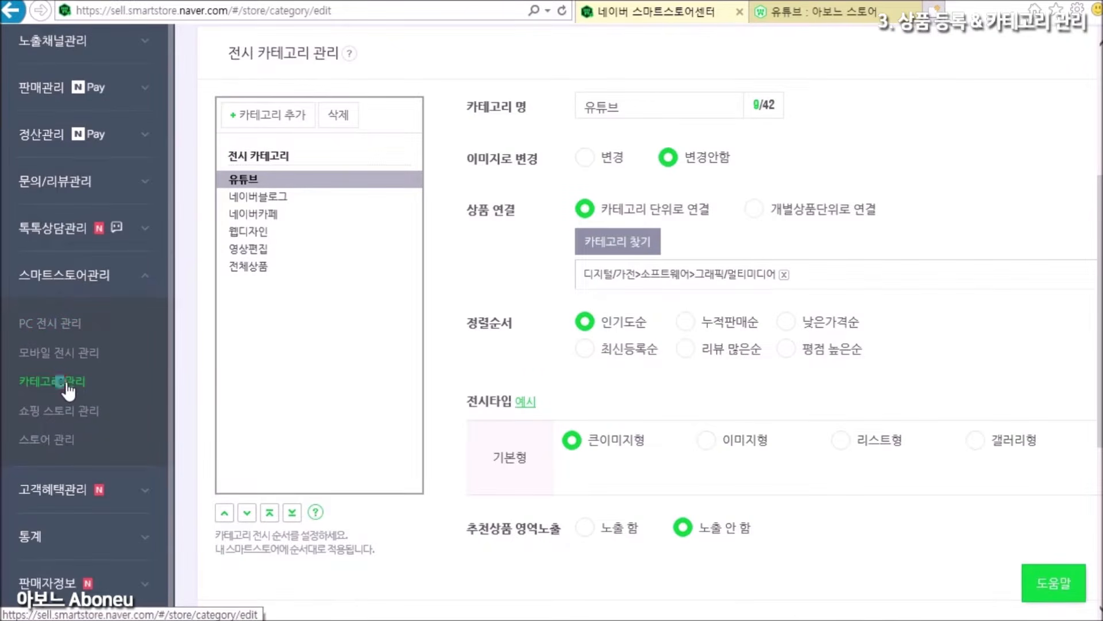
pyautogui.click(64, 384)
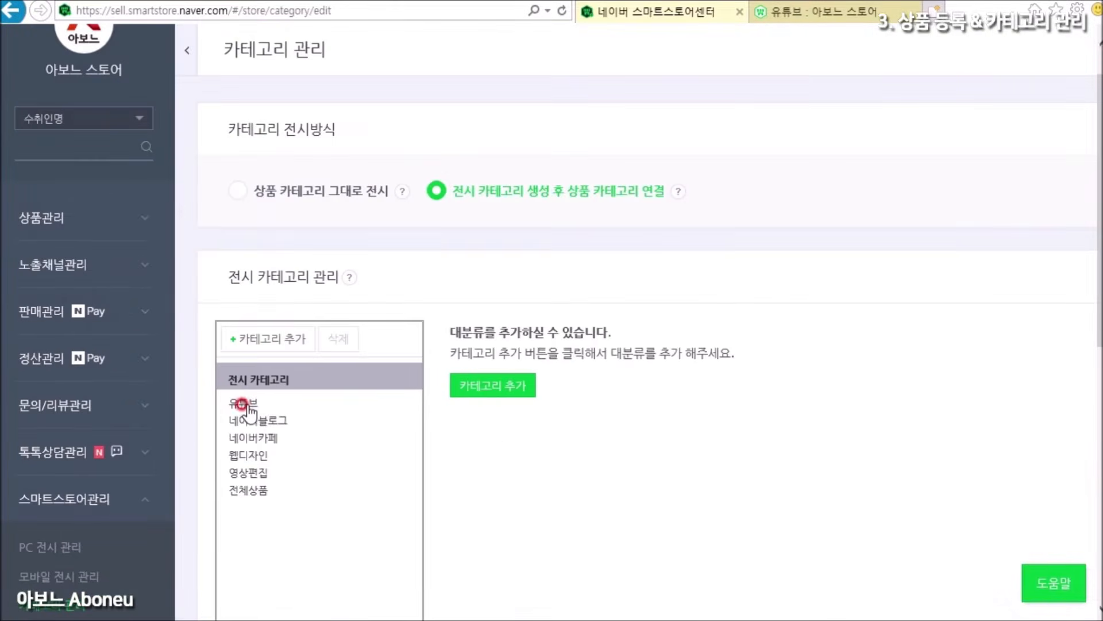
pyautogui.click(248, 405)
# View the display type examples for 큰이미지형, 이미지형, 리스트형 and 갤러리형, and close the preview.
pyautogui.scroll(-5, 470, 410)
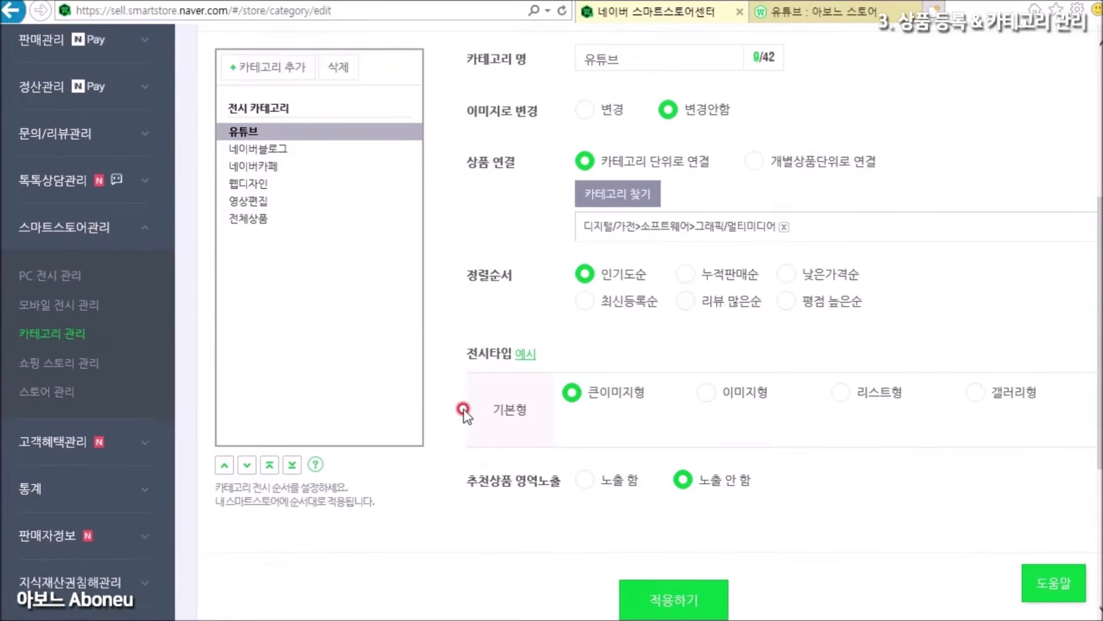
pyautogui.scroll(3, 478, 398)
pyautogui.click(524, 536)
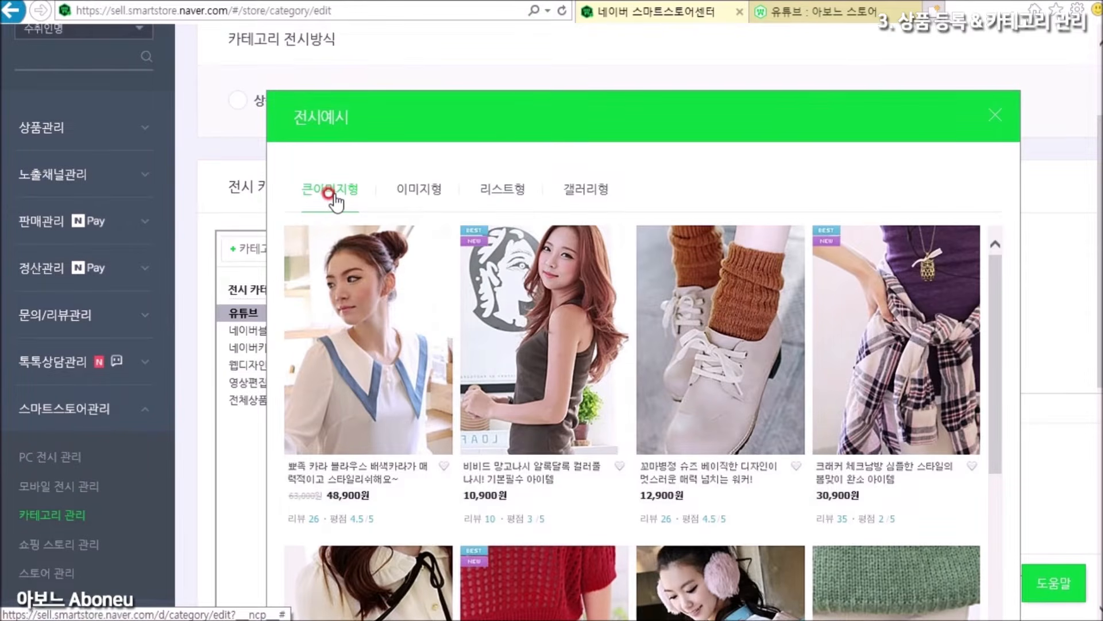
pyautogui.click(419, 193)
pyautogui.click(503, 190)
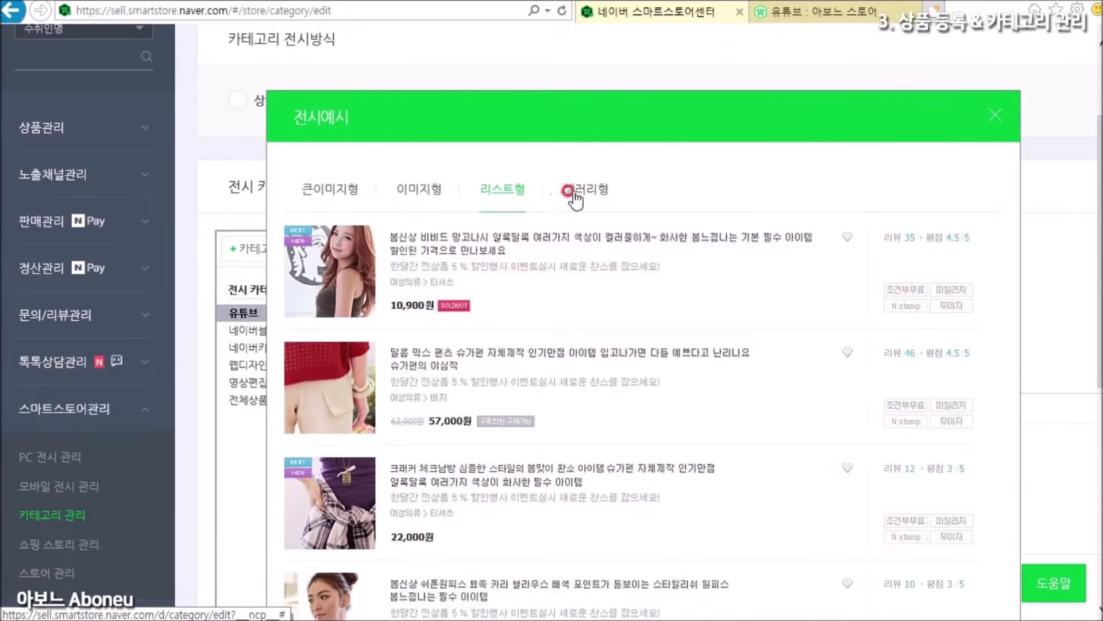
pyautogui.click(574, 193)
pyautogui.click(504, 192)
pyautogui.click(396, 195)
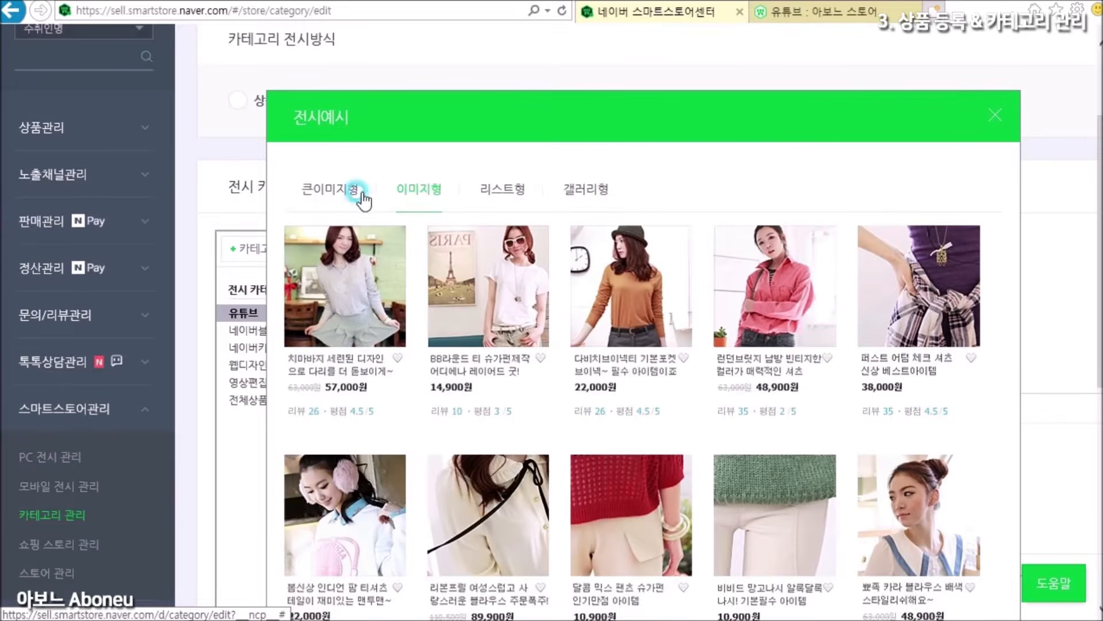
pyautogui.click(330, 190)
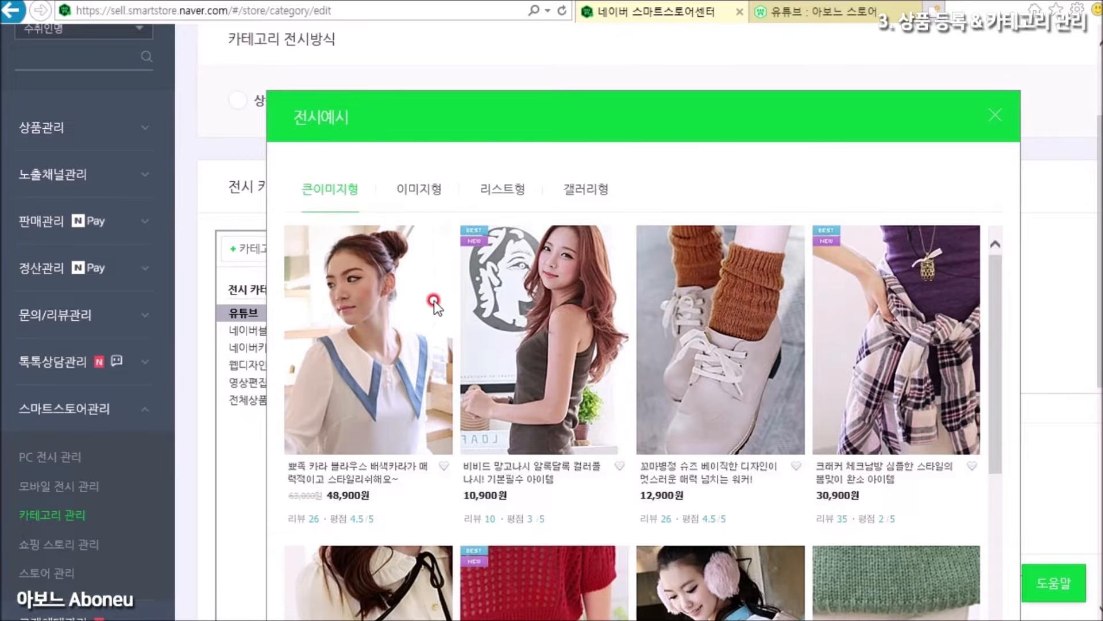
pyautogui.click(996, 115)
# Set the 유튜브 category's display type to 이미지형 and apply the change.
pyautogui.click(707, 481)
pyautogui.scroll(-3, 791, 531)
pyautogui.click(673, 516)
pyautogui.click(585, 359)
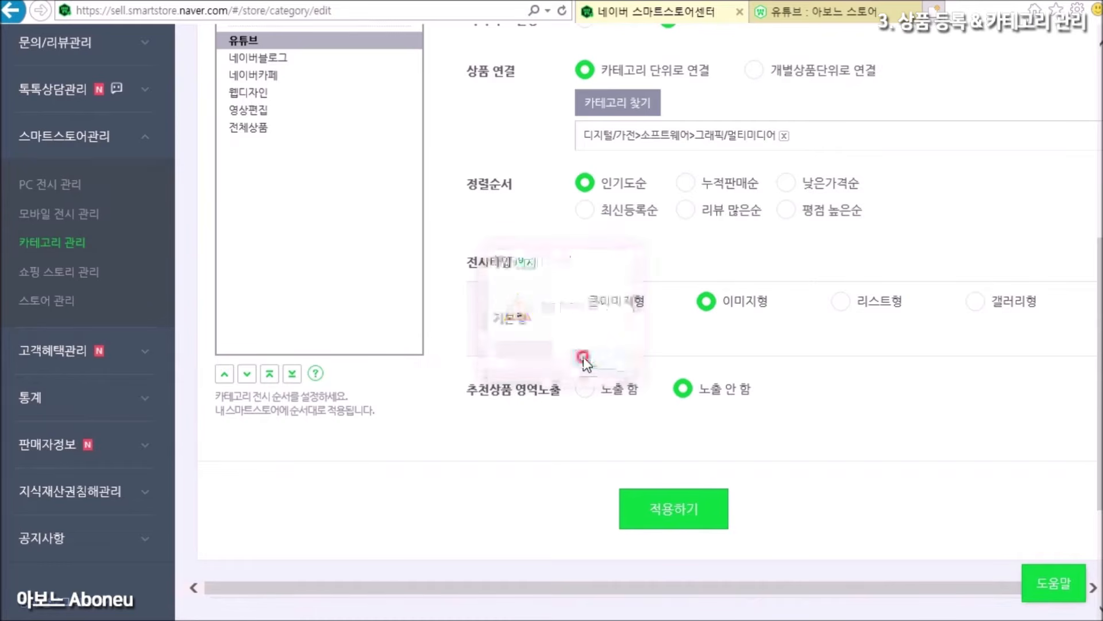
# Set the 네이버블로그 category's display type to 리스트형 and apply the change.
pyautogui.click(259, 58)
pyautogui.click(582, 296)
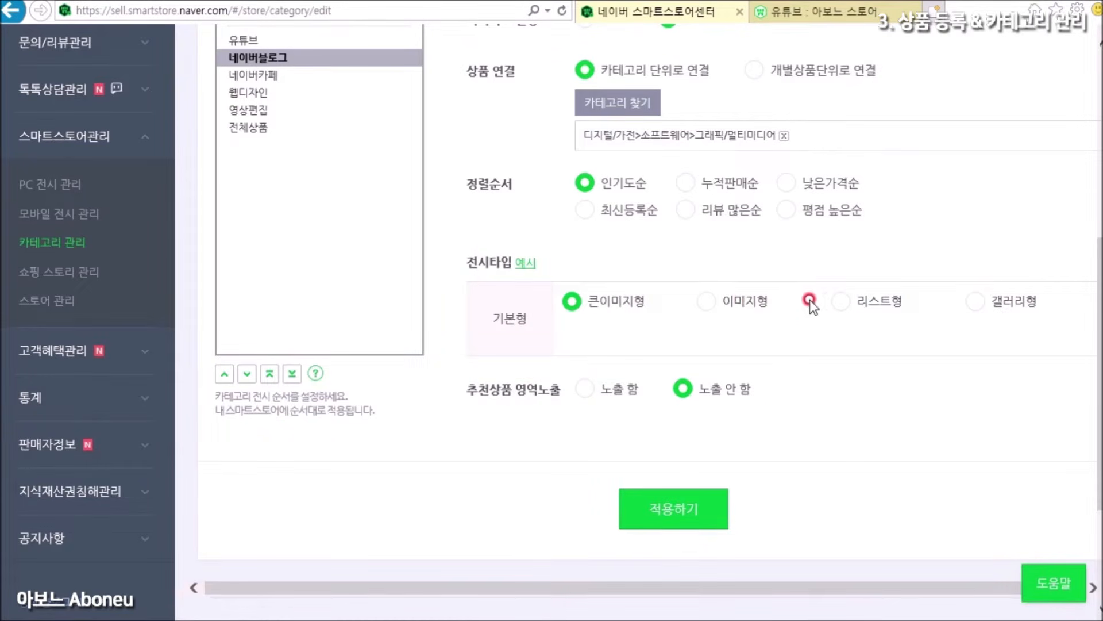
pyautogui.click(841, 299)
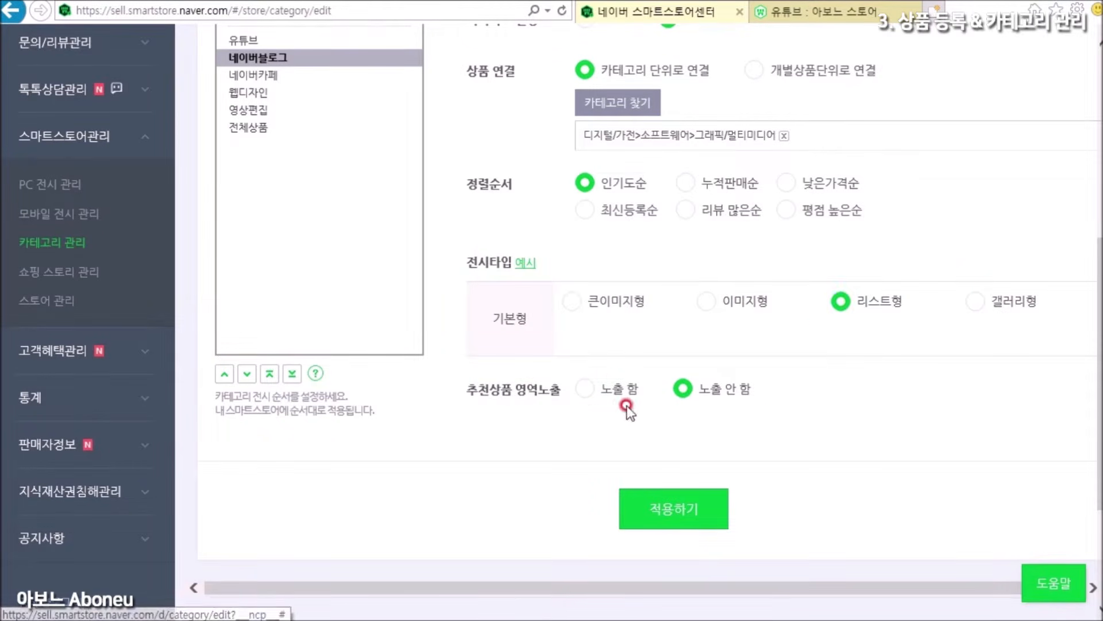
pyautogui.click(669, 509)
pyautogui.click(693, 289)
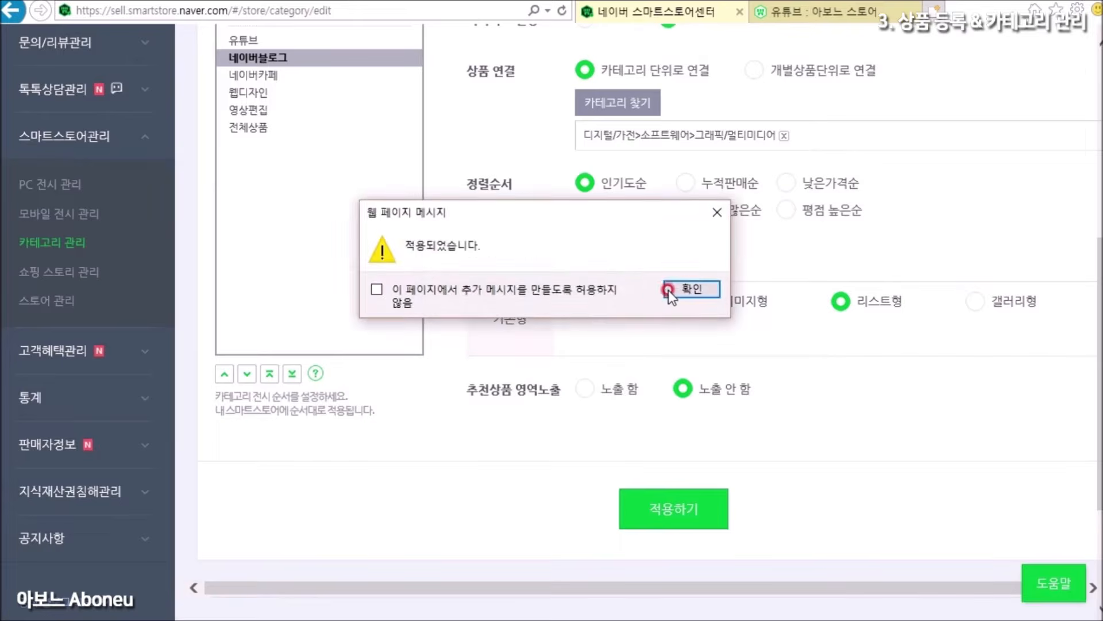
# Set the 네이버카페 category's display type to 갤러리형 and apply the change.
pyautogui.click(266, 76)
pyautogui.click(975, 301)
pyautogui.click(655, 520)
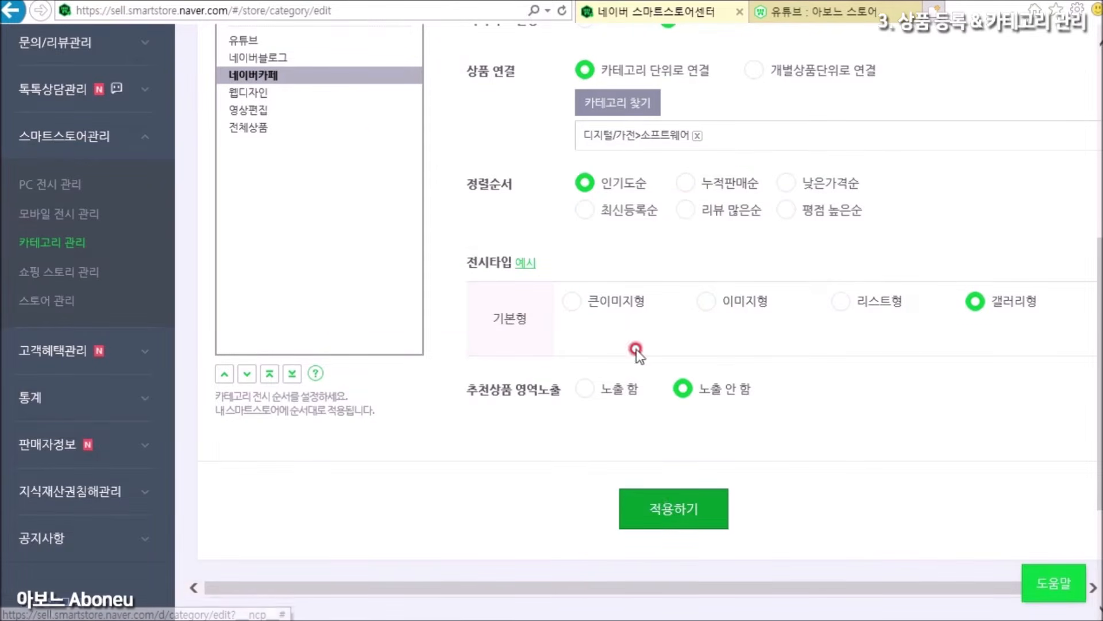
# Select the 웹디자인 category and apply it with the 큰이미지형 display type.
pyautogui.click(694, 288)
pyautogui.click(253, 93)
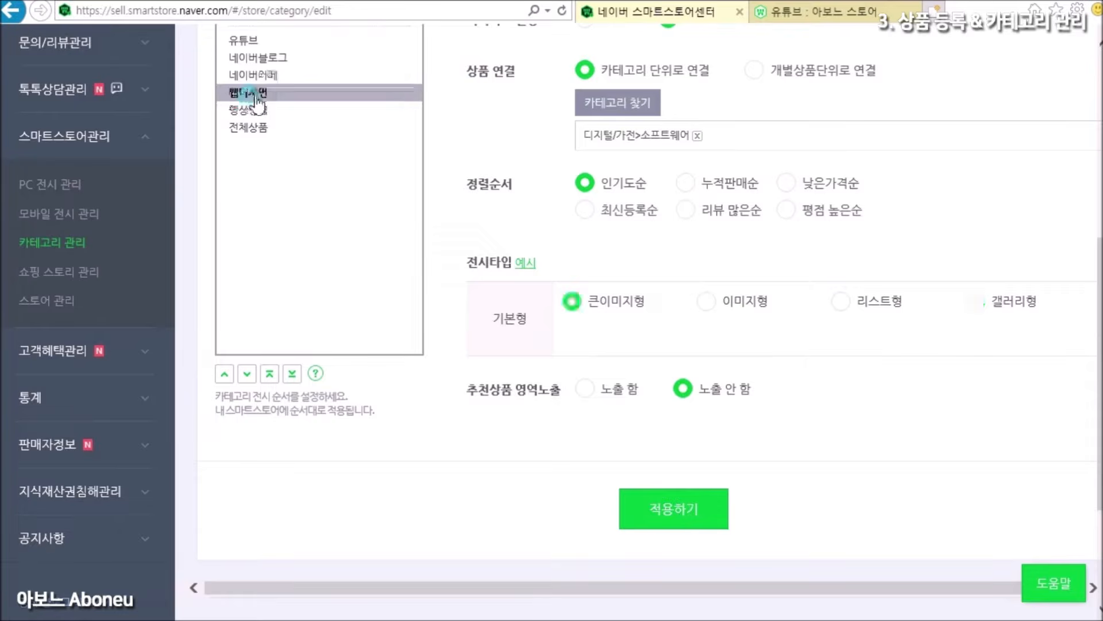
pyautogui.click(661, 509)
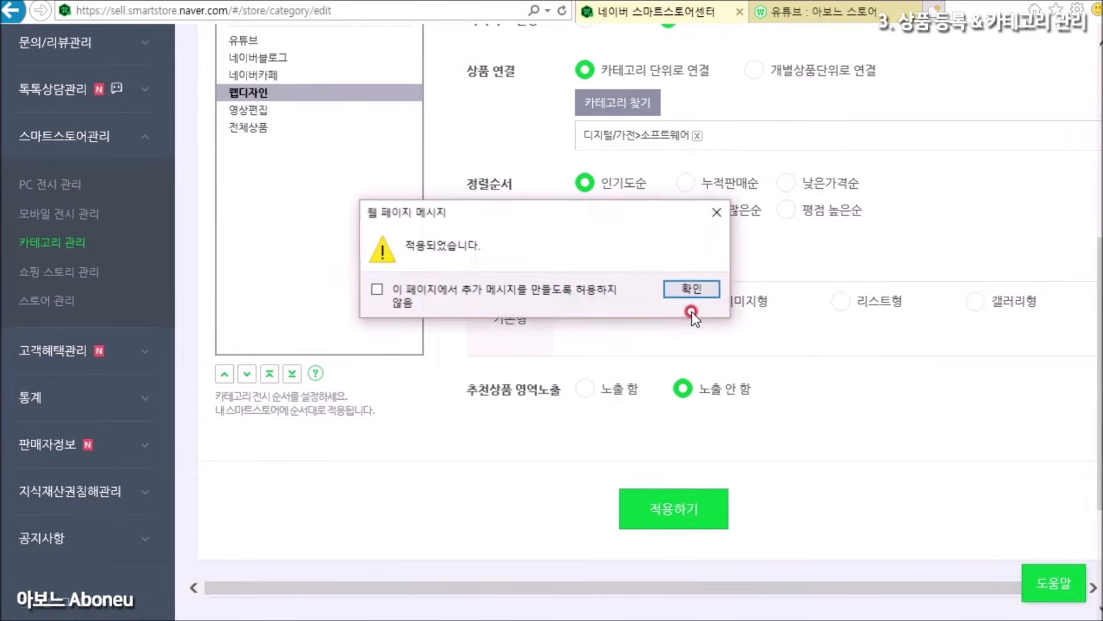
pyautogui.click(691, 288)
# Set the 영상편집 category's display type to 이미지형 and apply the change.
pyautogui.click(282, 110)
pyautogui.click(697, 300)
pyautogui.click(673, 508)
pyautogui.click(684, 297)
# Set the 전체상품 category's display type to 이미지형 and apply the change.
pyautogui.click(237, 127)
pyautogui.click(696, 193)
pyautogui.click(693, 508)
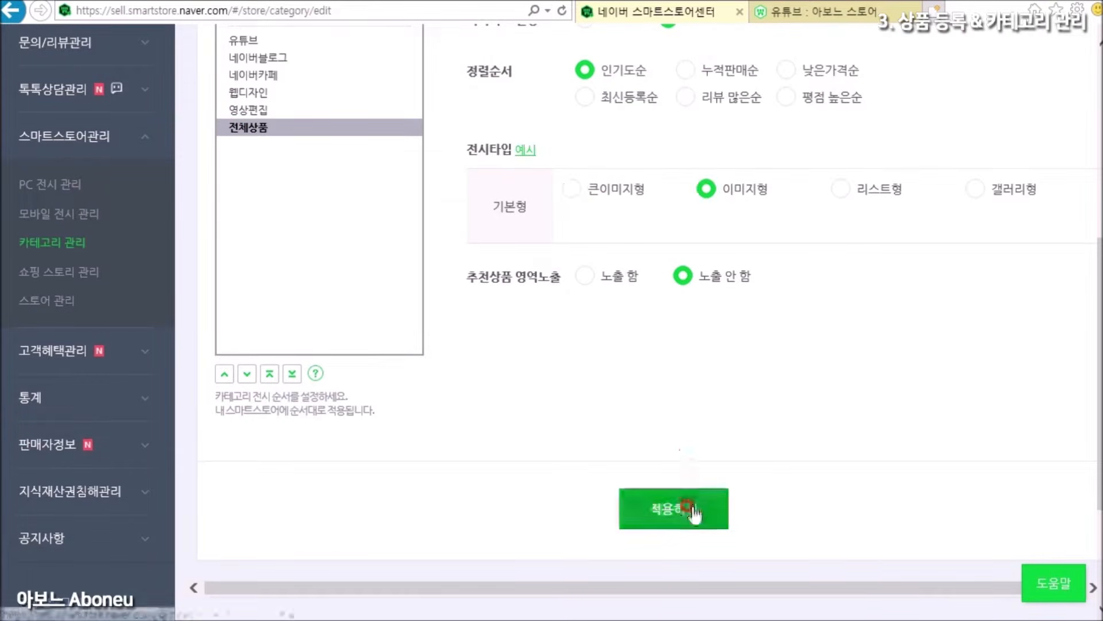
pyautogui.click(689, 285)
pyautogui.click(668, 295)
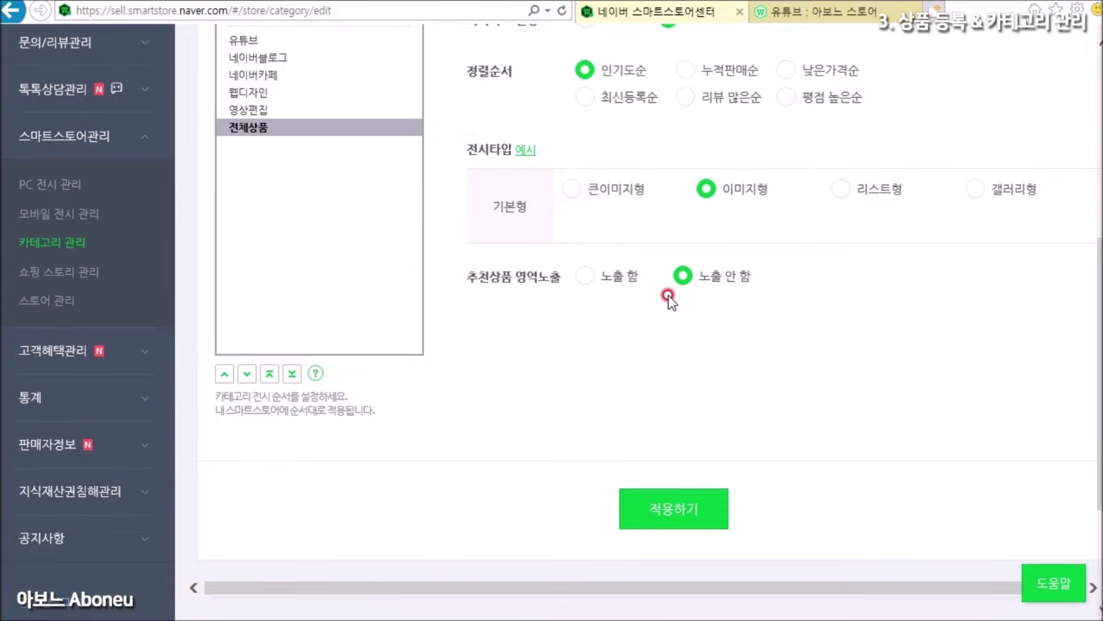
# Refresh the storefront and examine the product layouts of the 유튜브, 네이버카페, 웹디자인, 영상편집 and 전체상품 category pages.
pyautogui.click(836, 21)
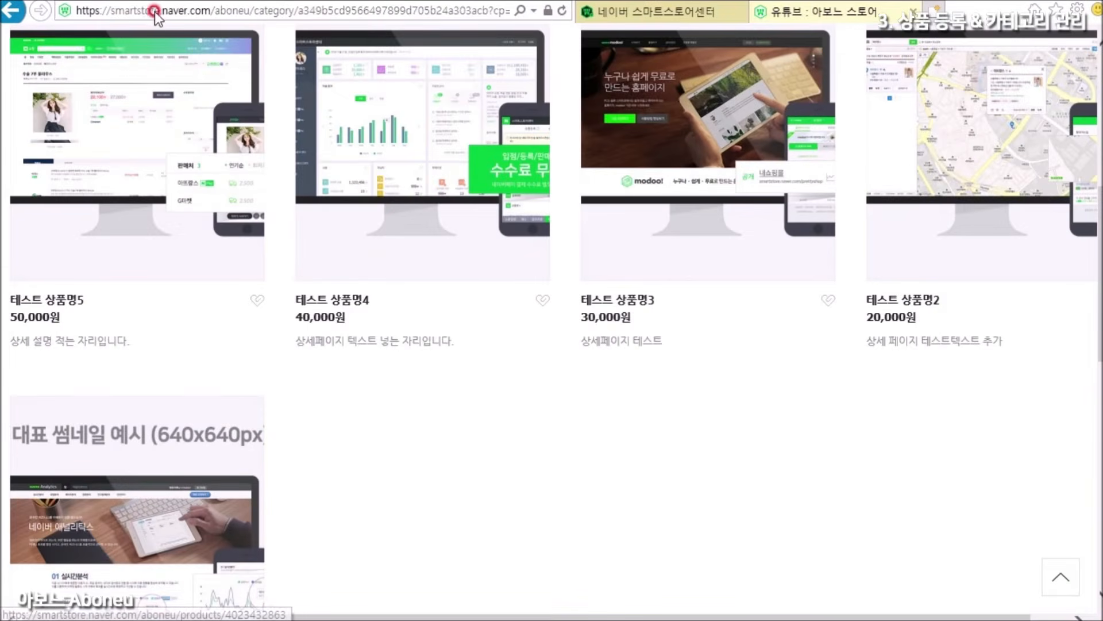
pyautogui.click(564, 13)
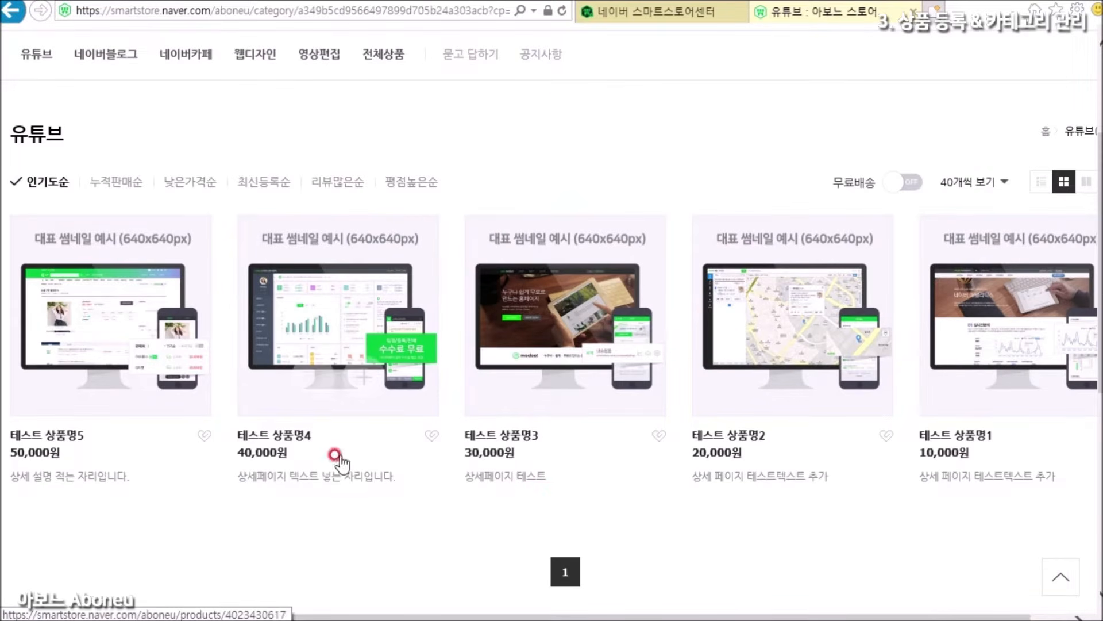
pyautogui.click(185, 54)
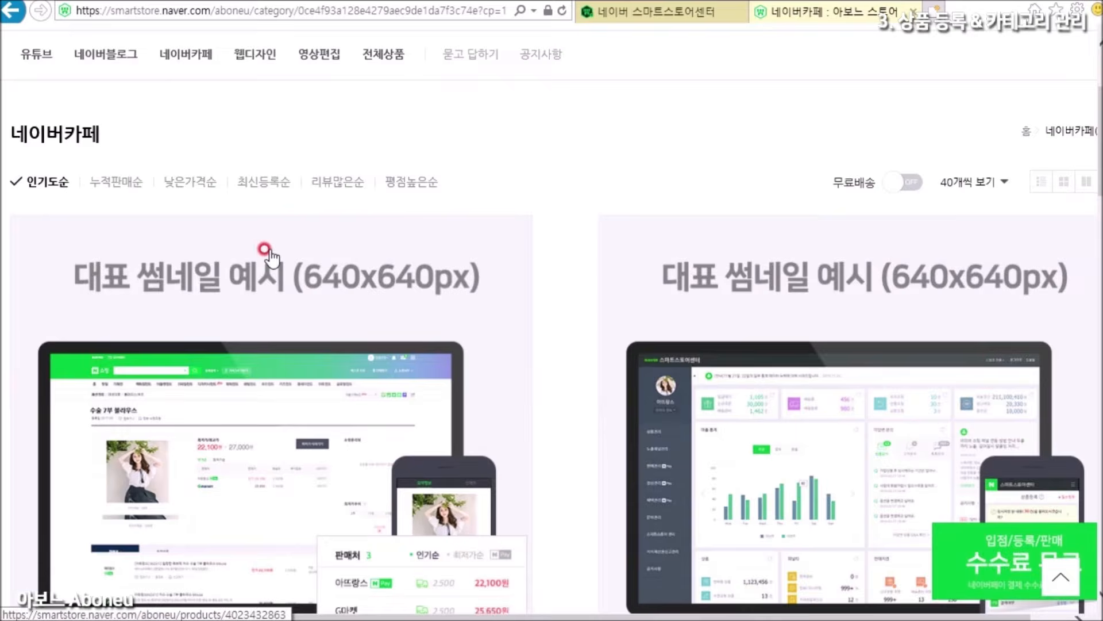
pyautogui.click(255, 54)
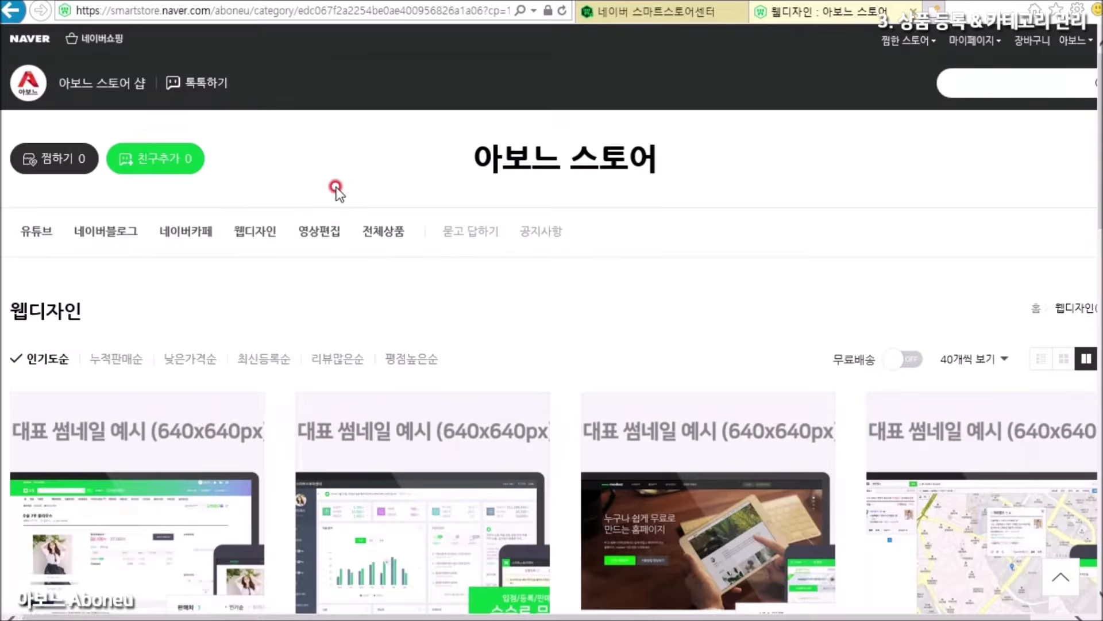
pyautogui.scroll(-3, 382, 296)
pyautogui.scroll(5, 345, 258)
pyautogui.click(319, 232)
pyautogui.scroll(-2, 356, 276)
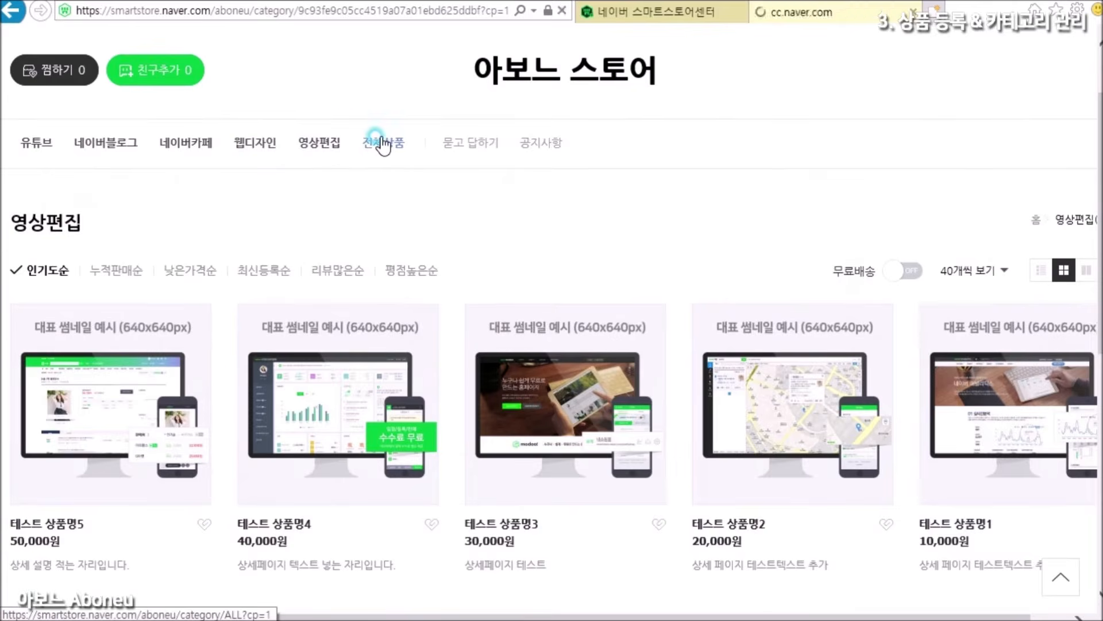
pyautogui.click(378, 141)
pyautogui.scroll(-3, 395, 212)
pyautogui.scroll(3, 399, 259)
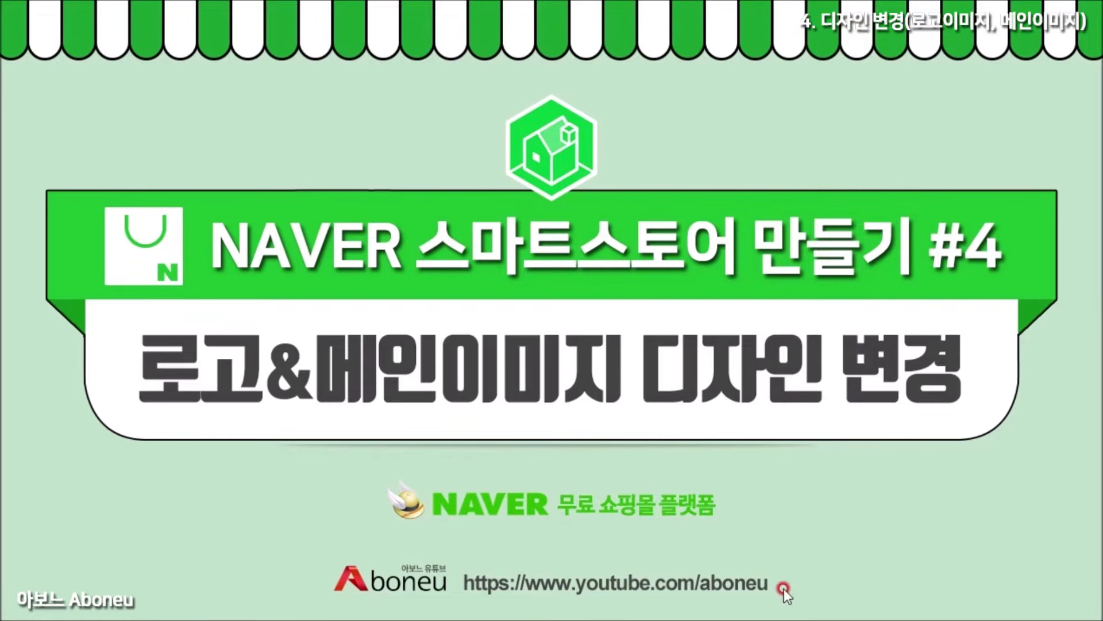
pyautogui.click(753, 177)
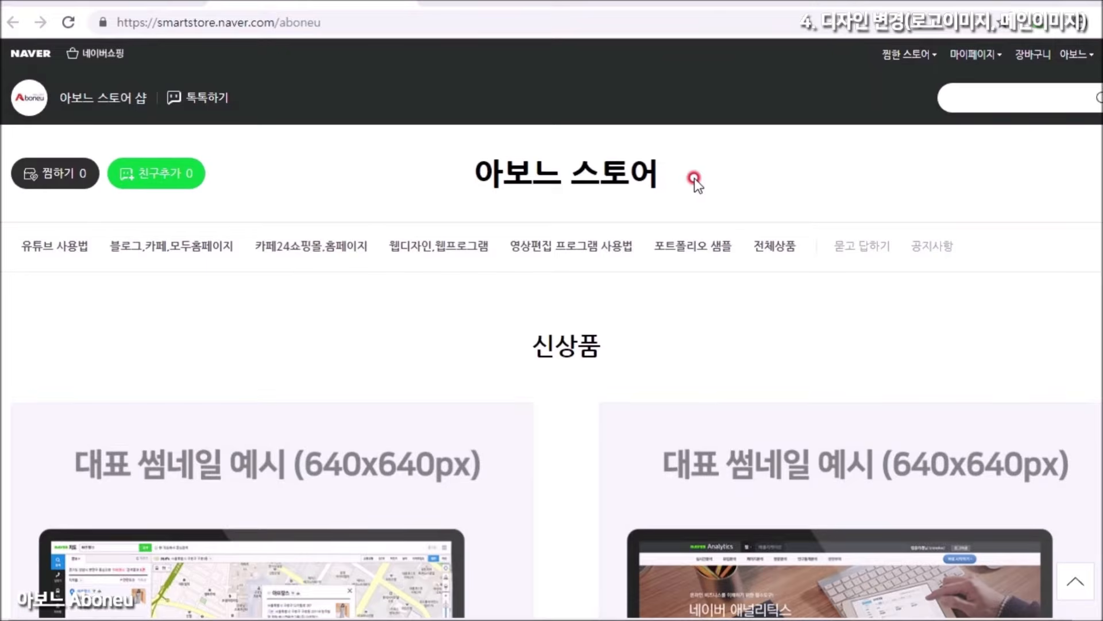
pyautogui.moveTo(671, 175); pyautogui.dragTo(458, 177)
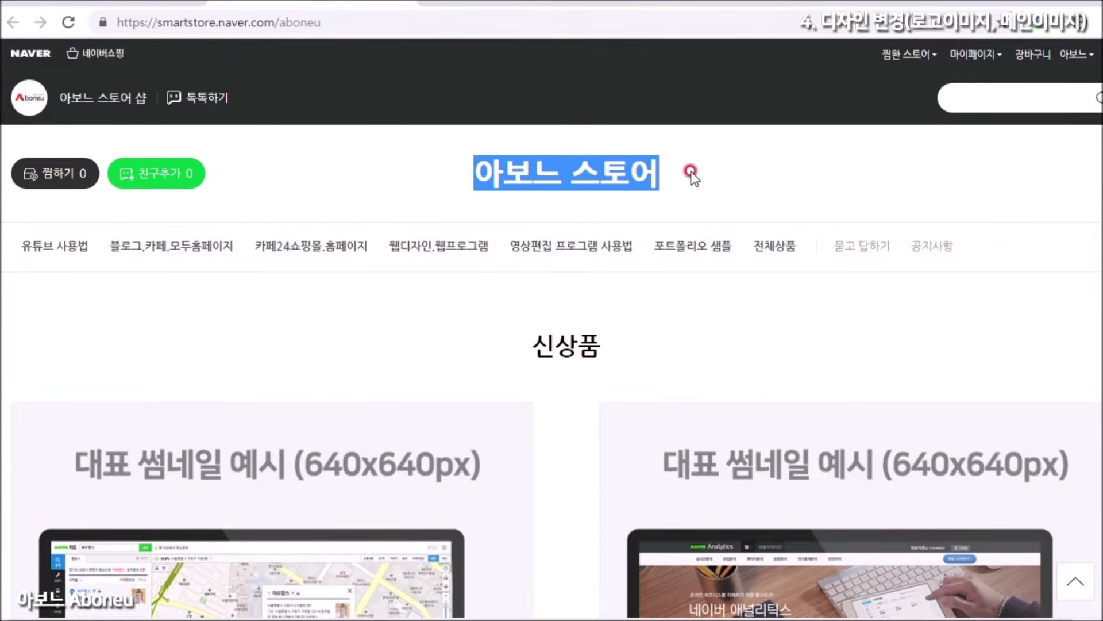
pyautogui.click(654, 174)
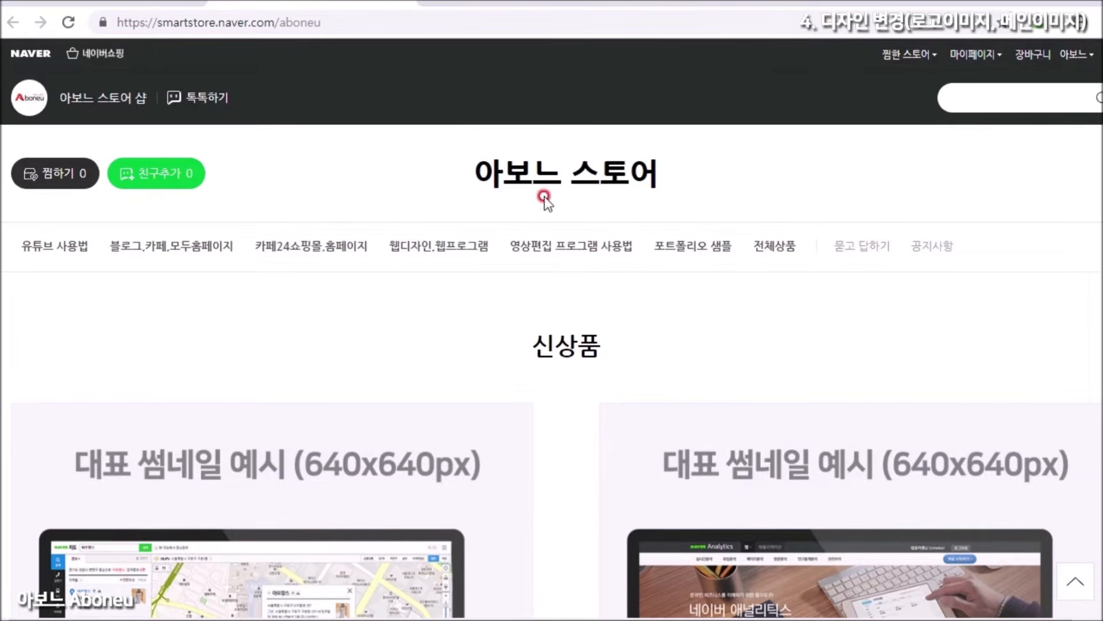
# Switch to 스마트스토어센터 and open the 컴포넌트 관리 page of PC 전시 관리.
pyautogui.click(171, 7)
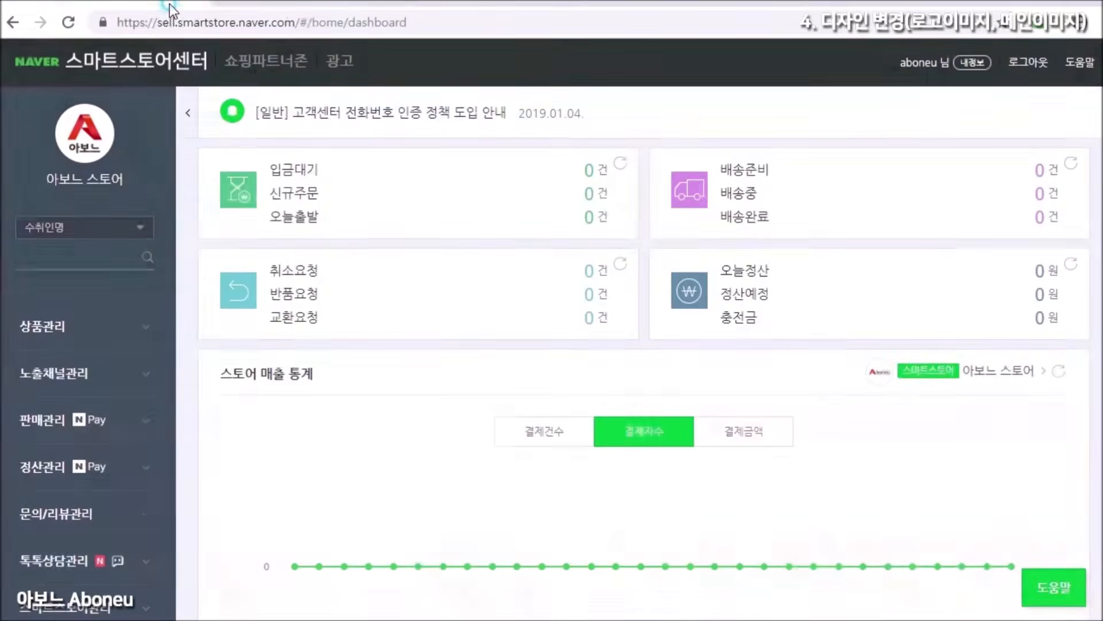
pyautogui.click(191, 246)
pyautogui.scroll(-5, 186, 299)
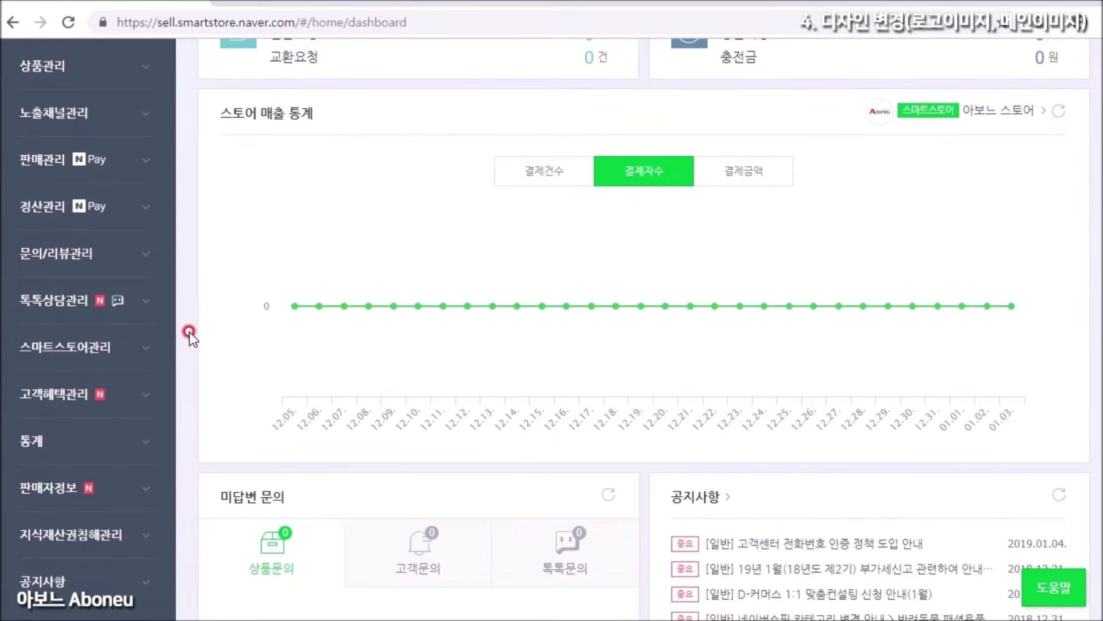
pyautogui.click(58, 347)
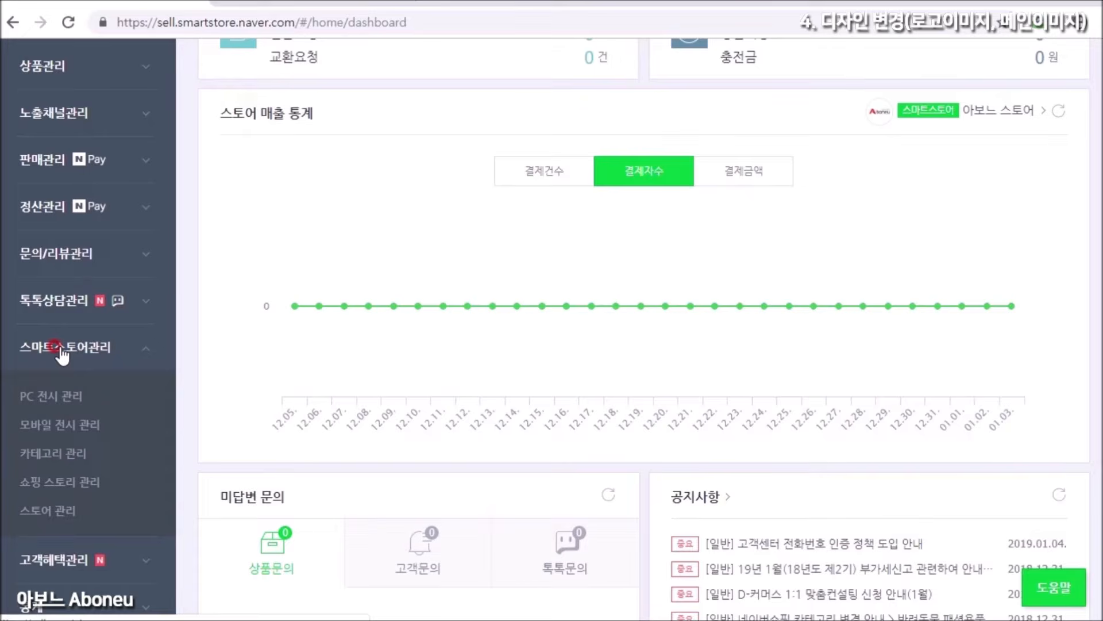
pyautogui.click(54, 395)
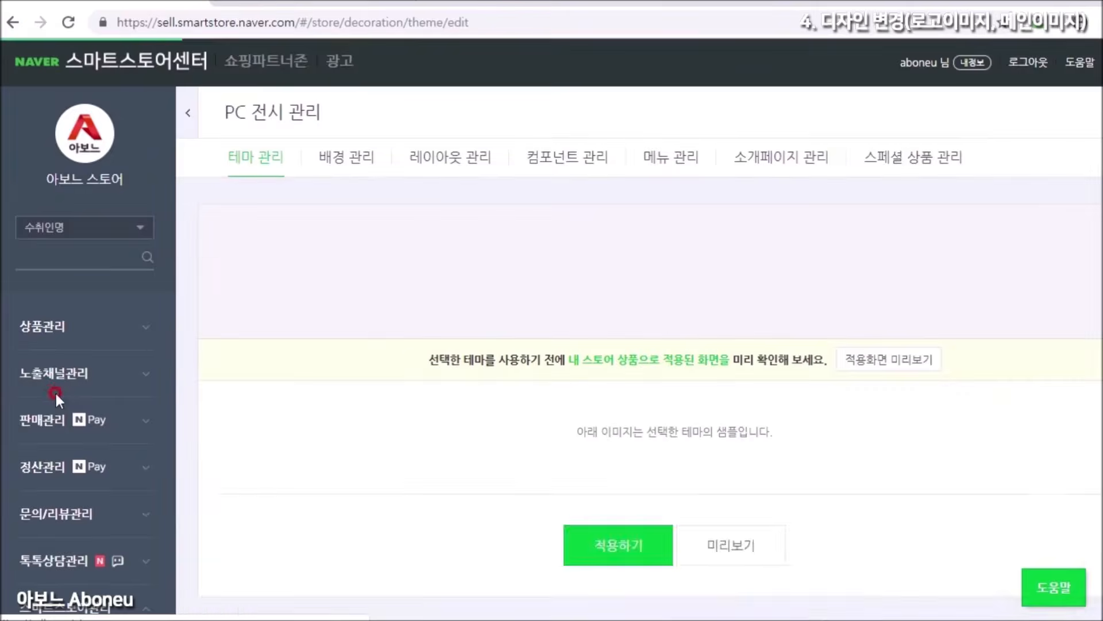
pyautogui.click(322, 360)
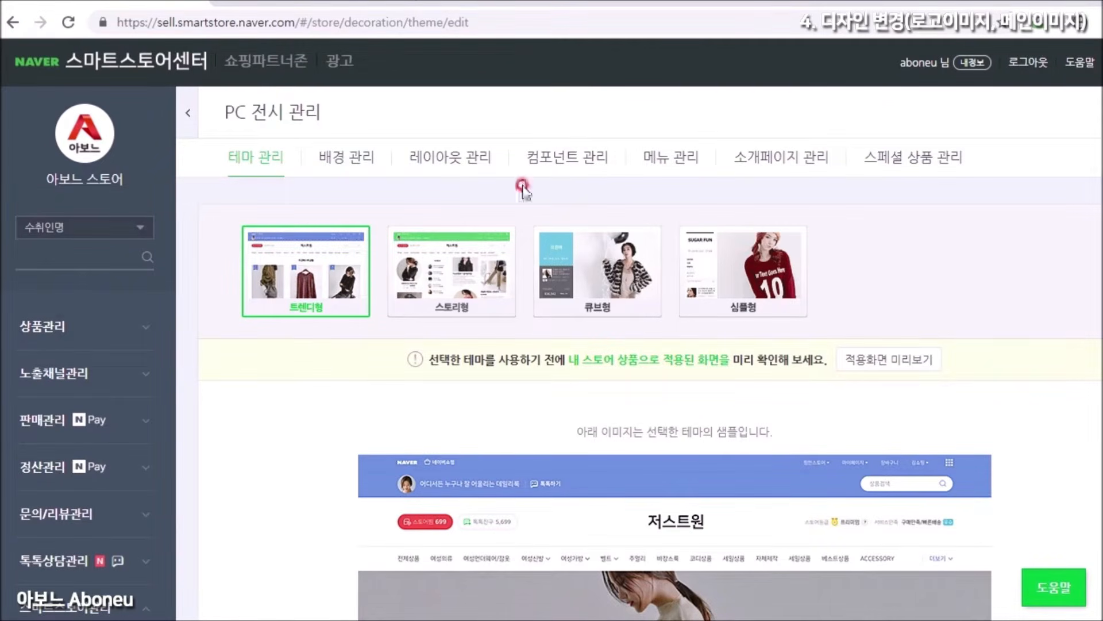
pyautogui.click(551, 156)
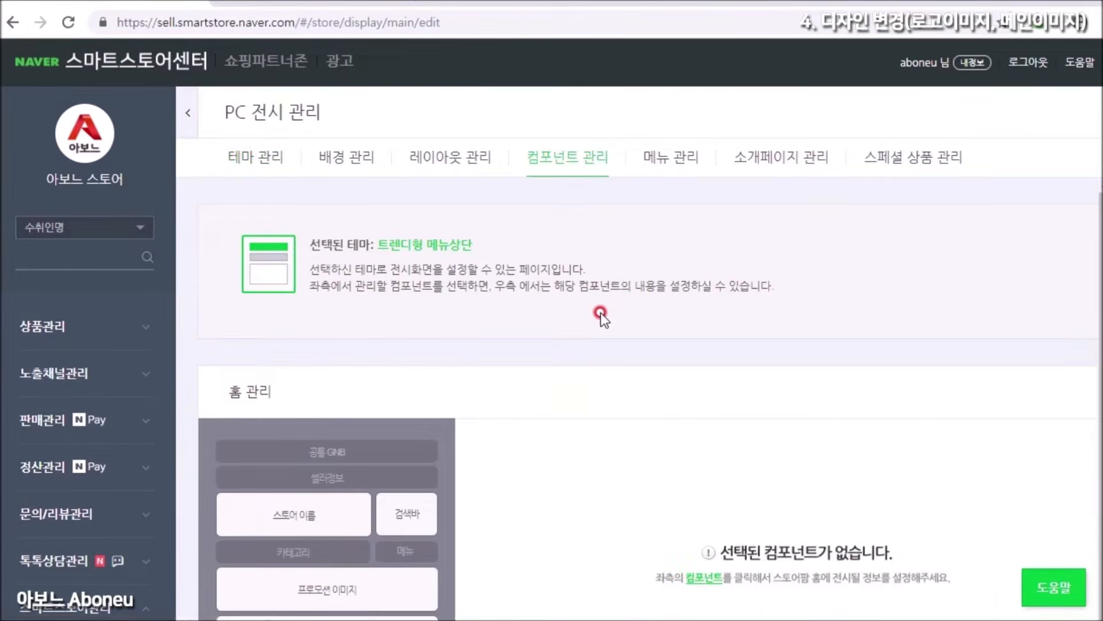
# Open the 스토어 이름 component and set its registration method to 이미지로 등록하기.
pyautogui.scroll(-3, 598, 318)
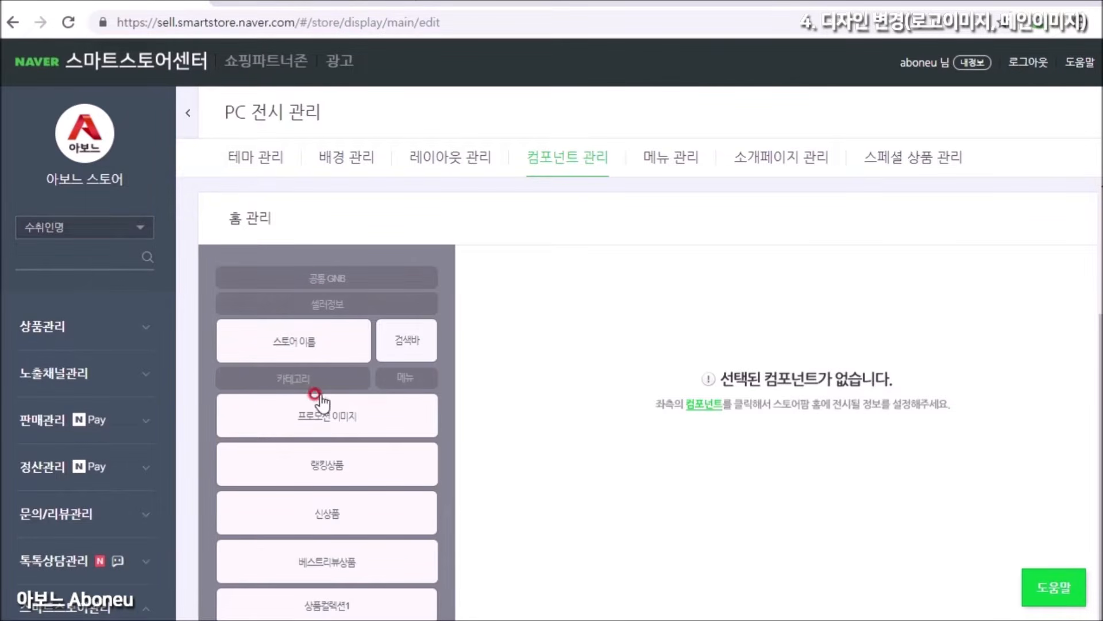
pyautogui.click(303, 345)
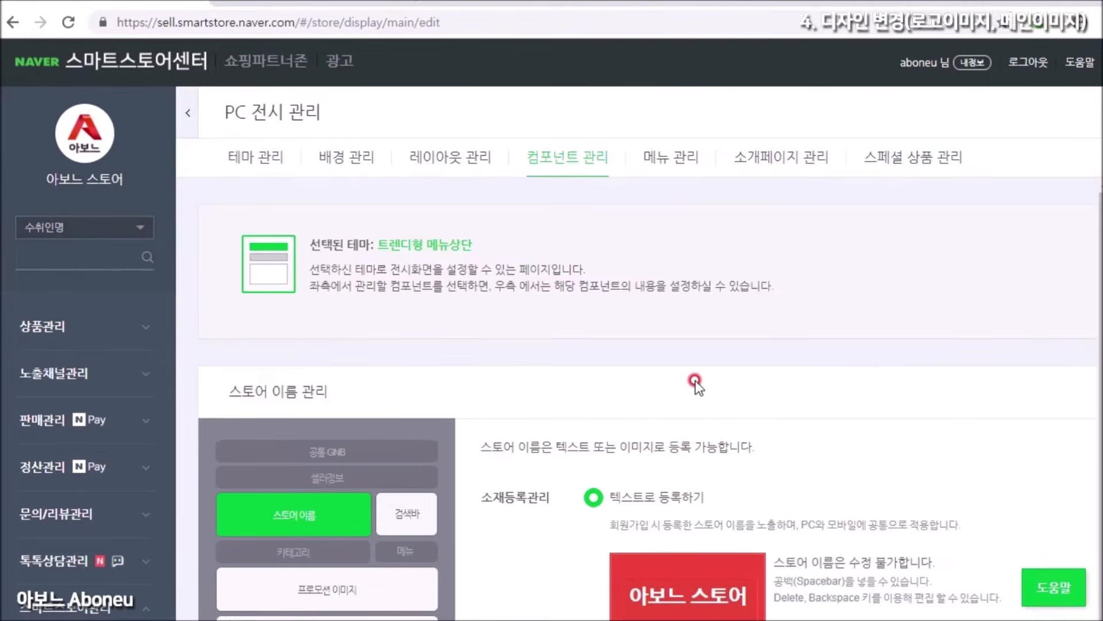
pyautogui.scroll(-2, 560, 343)
pyautogui.moveTo(750, 340); pyautogui.dragTo(626, 332)
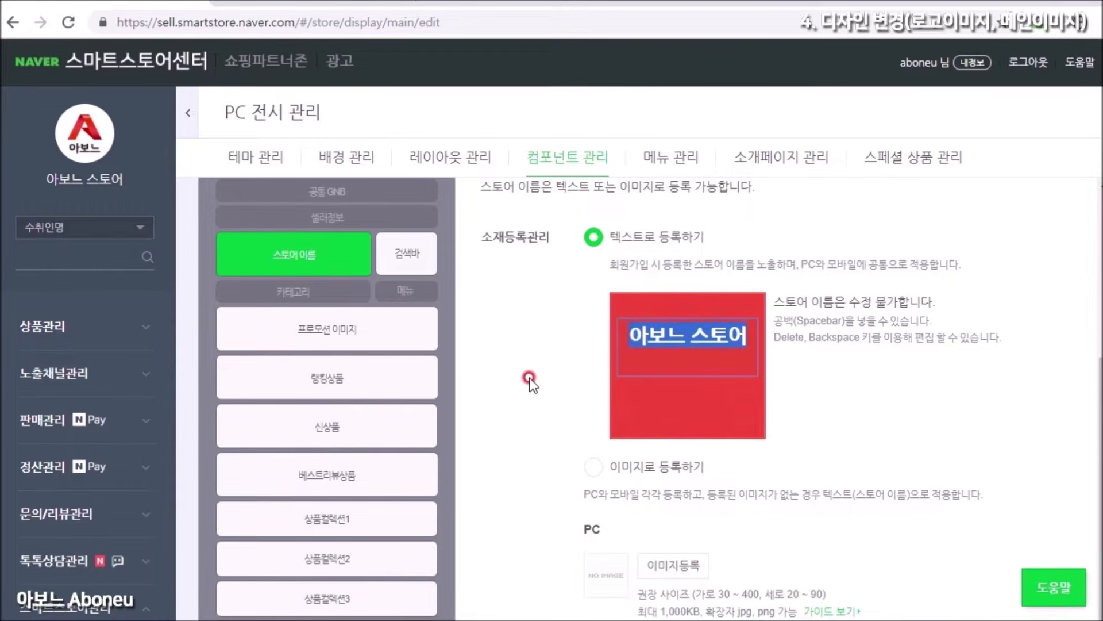
pyautogui.click(533, 398)
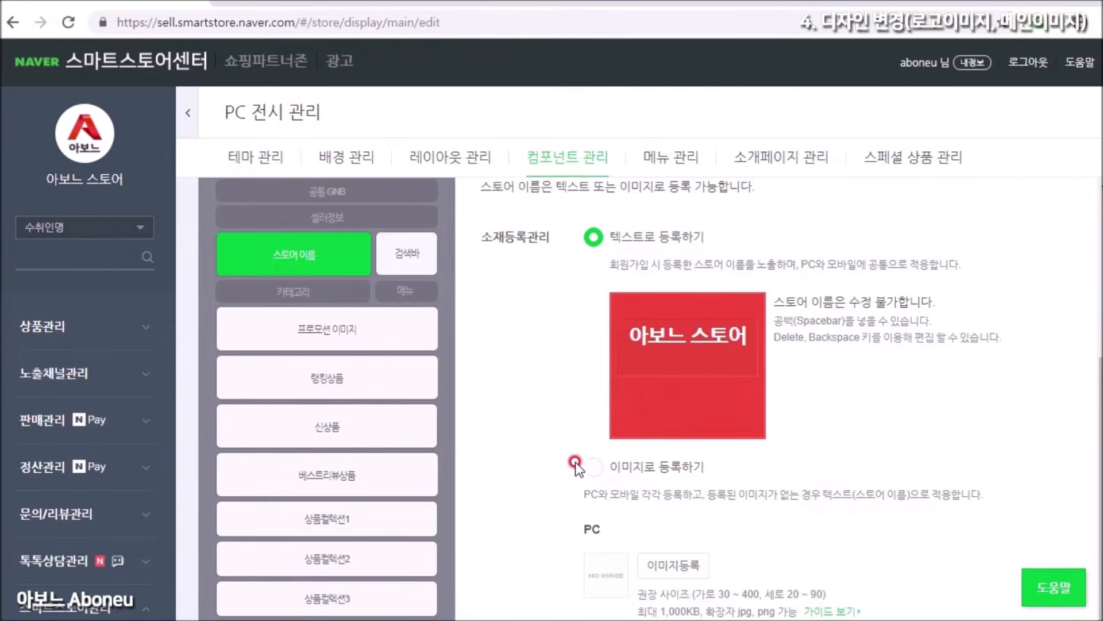
pyautogui.click(595, 467)
# Open the image guide for the PC store name image and view its 로고 이미지 section.
pyautogui.scroll(-3, 582, 387)
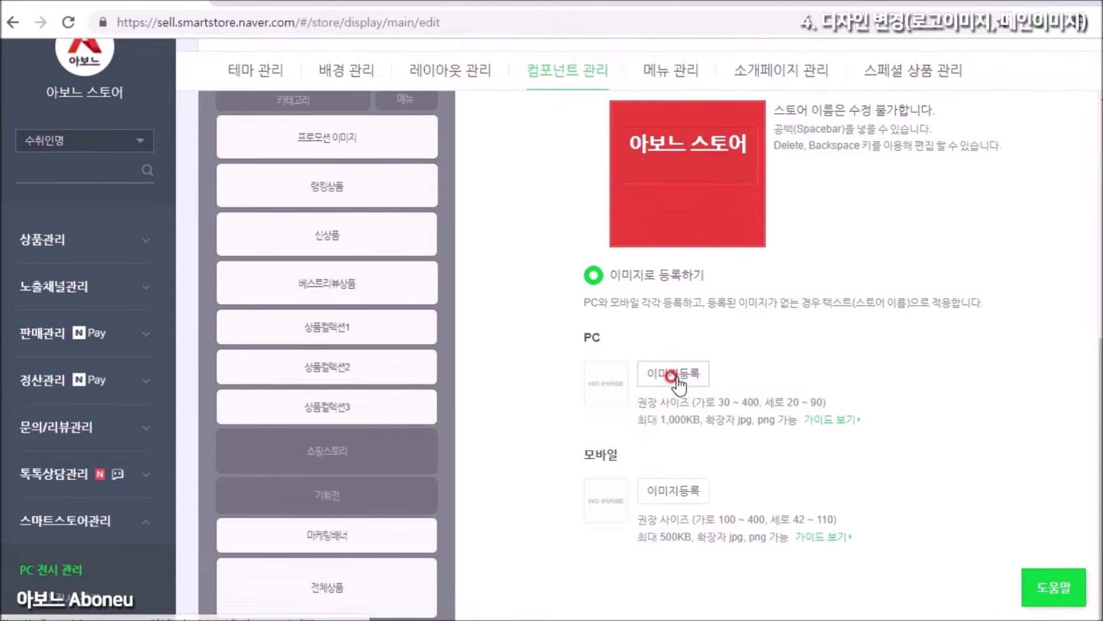
pyautogui.click(834, 419)
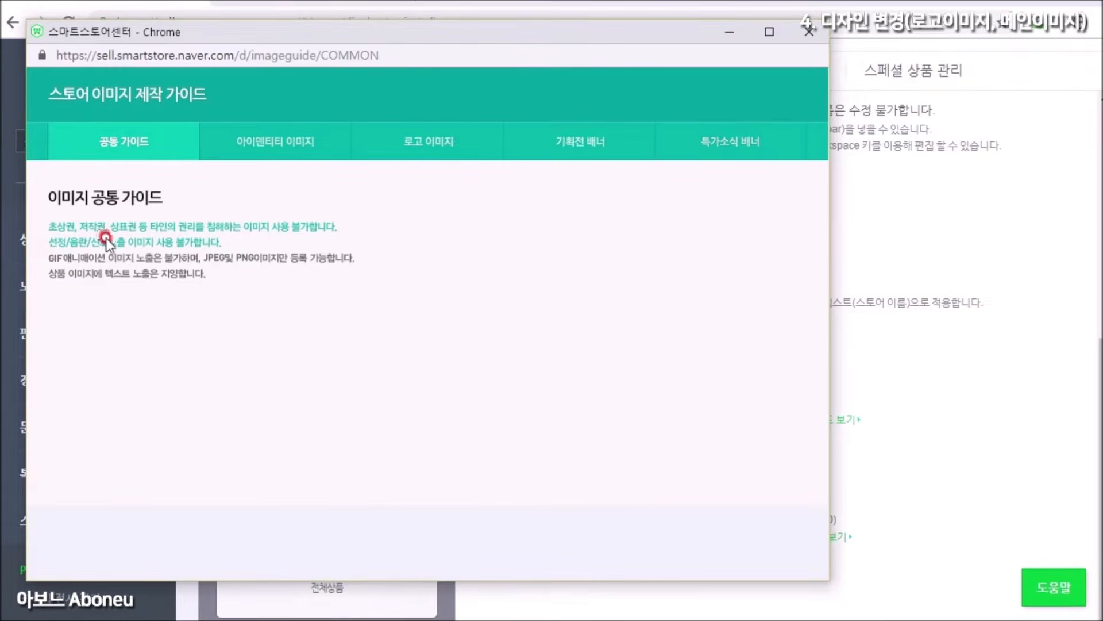
pyautogui.click(403, 143)
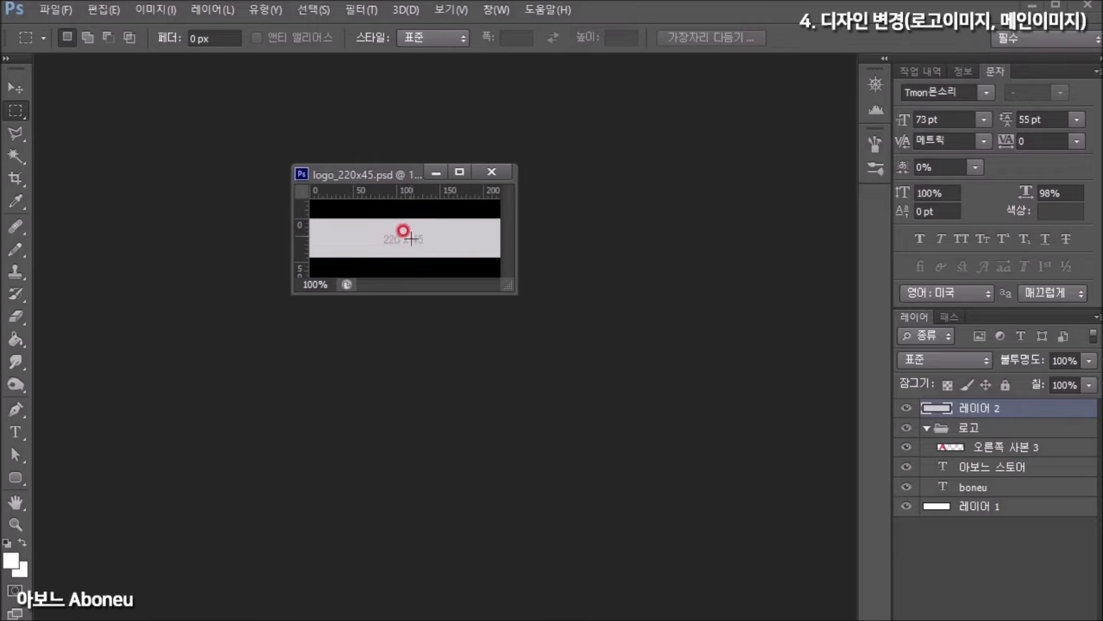
# In Photoshop, hide 레이어 2 and the white background 레이어 1, and save the logo as logo_220x45.png in the 임시 folder.
pyautogui.click(906, 408)
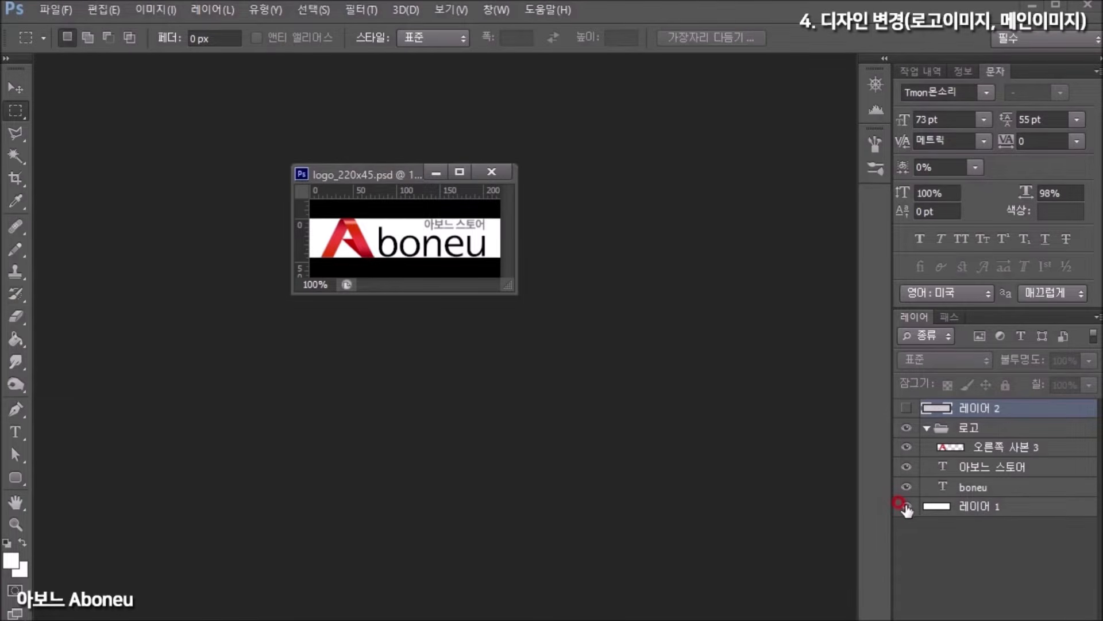
pyautogui.click(906, 505)
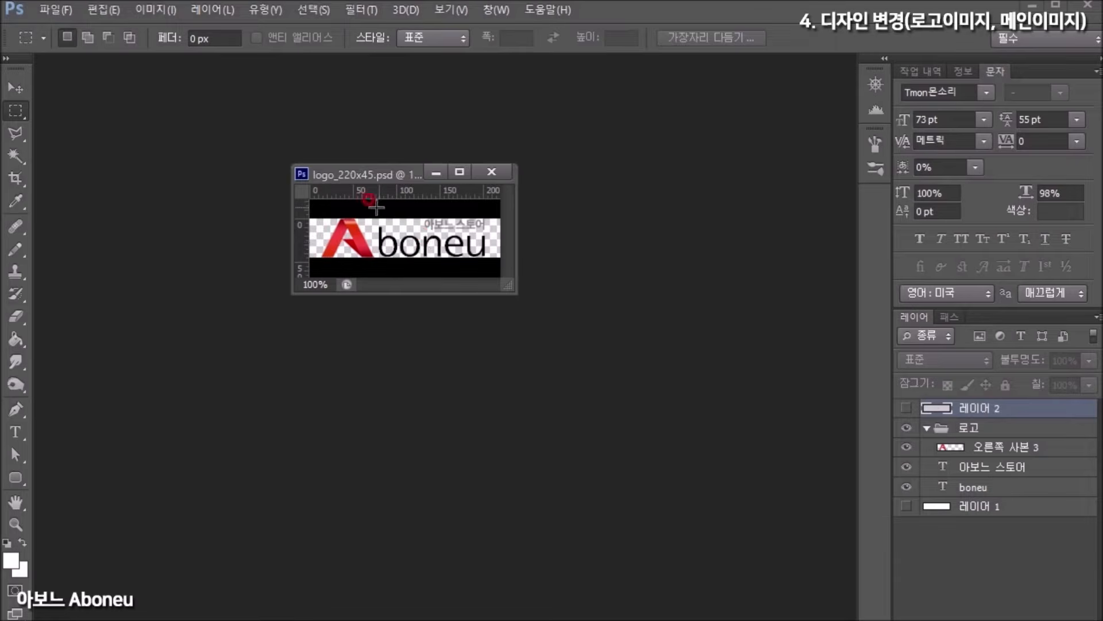
pyautogui.hotkey('ctrl', 'shift', 's')
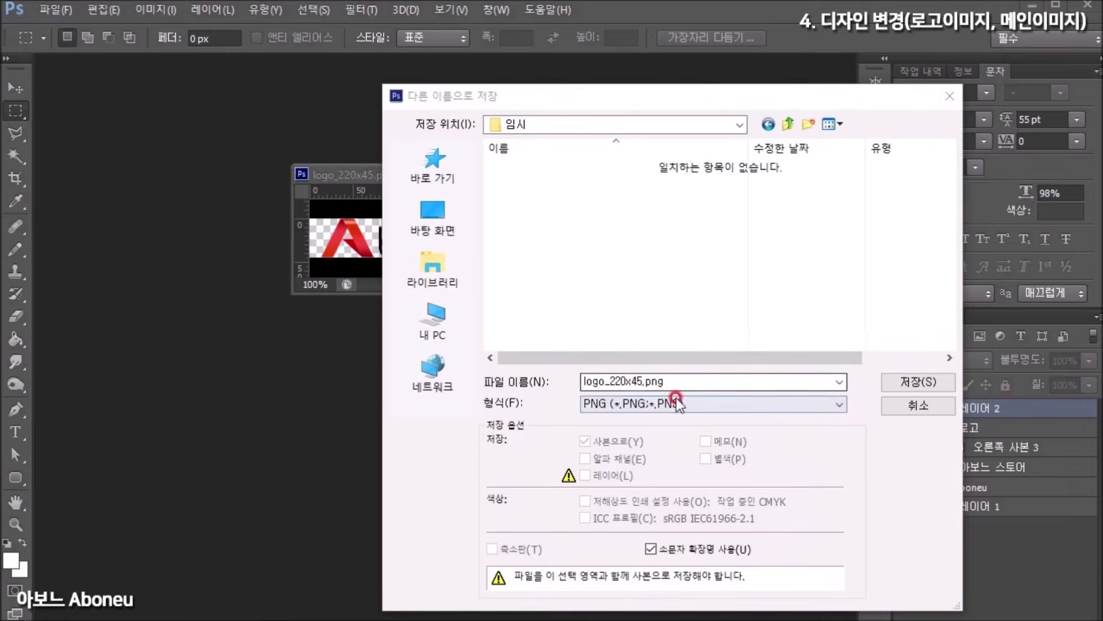
pyautogui.click(915, 382)
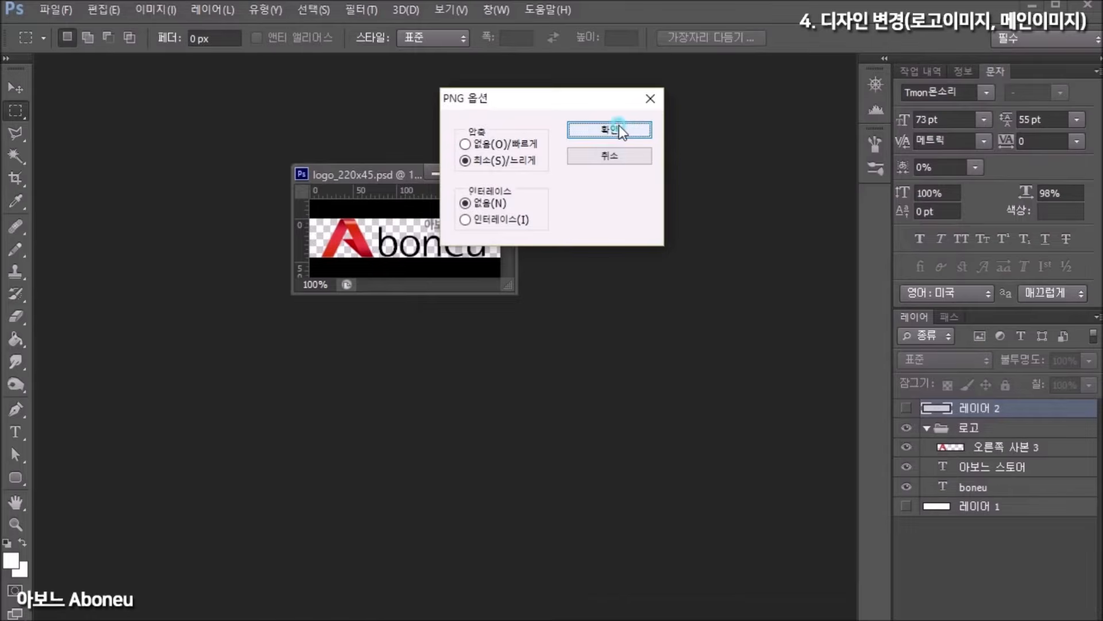
pyautogui.click(622, 131)
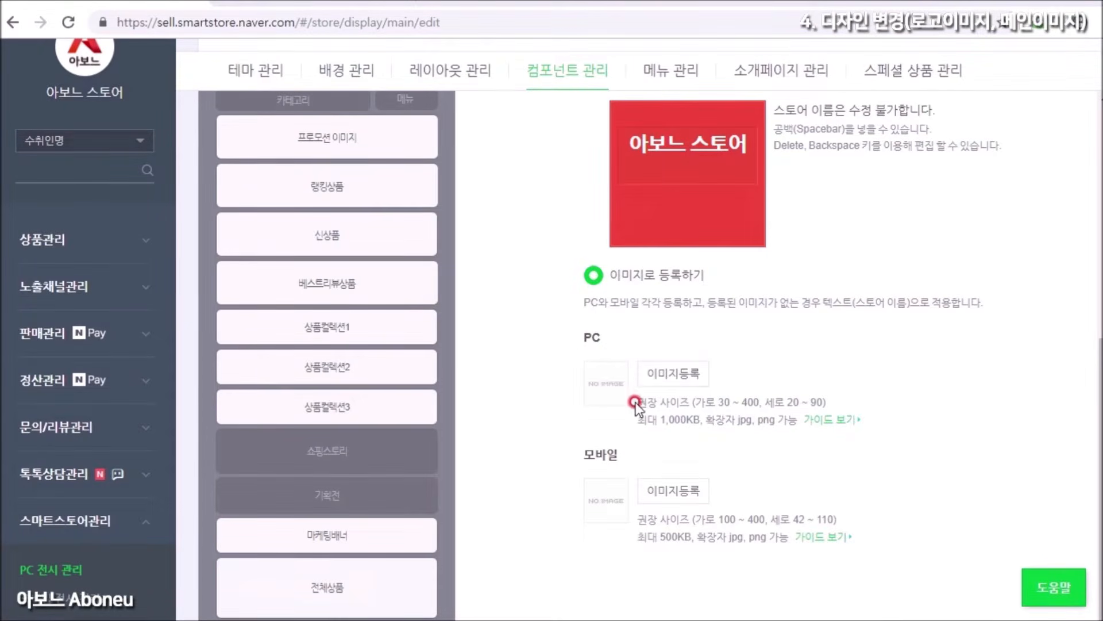
# Back in 스마트스토어센터, load logo_220x45.png into the image editor for the PC store name image.
pyautogui.click(670, 374)
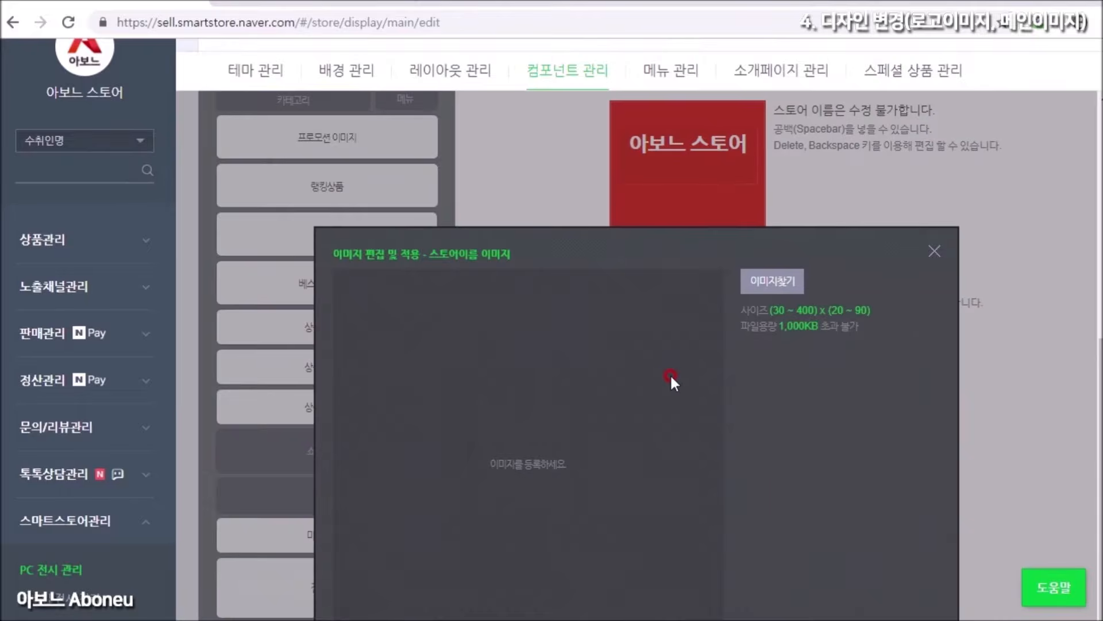
pyautogui.click(772, 281)
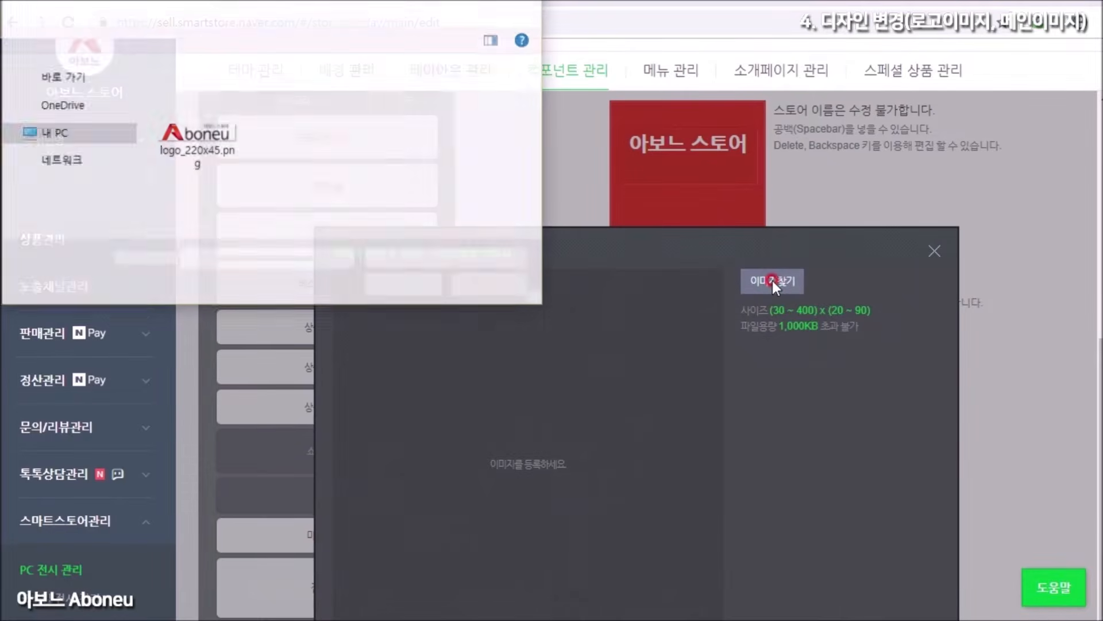
pyautogui.click(197, 83)
pyautogui.click(363, 284)
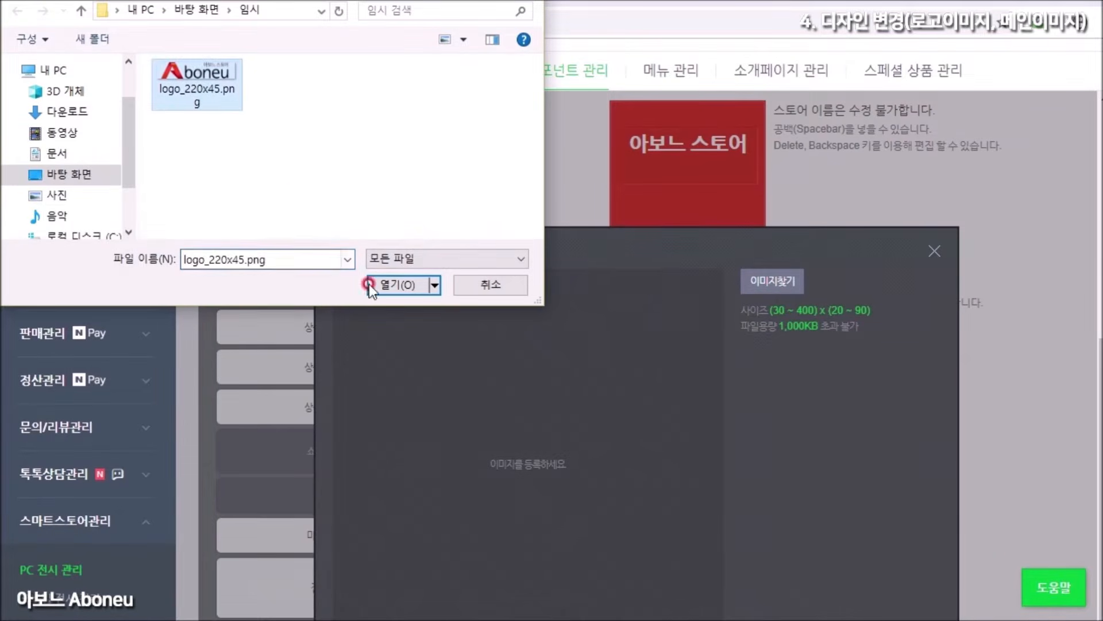
pyautogui.click(496, 320)
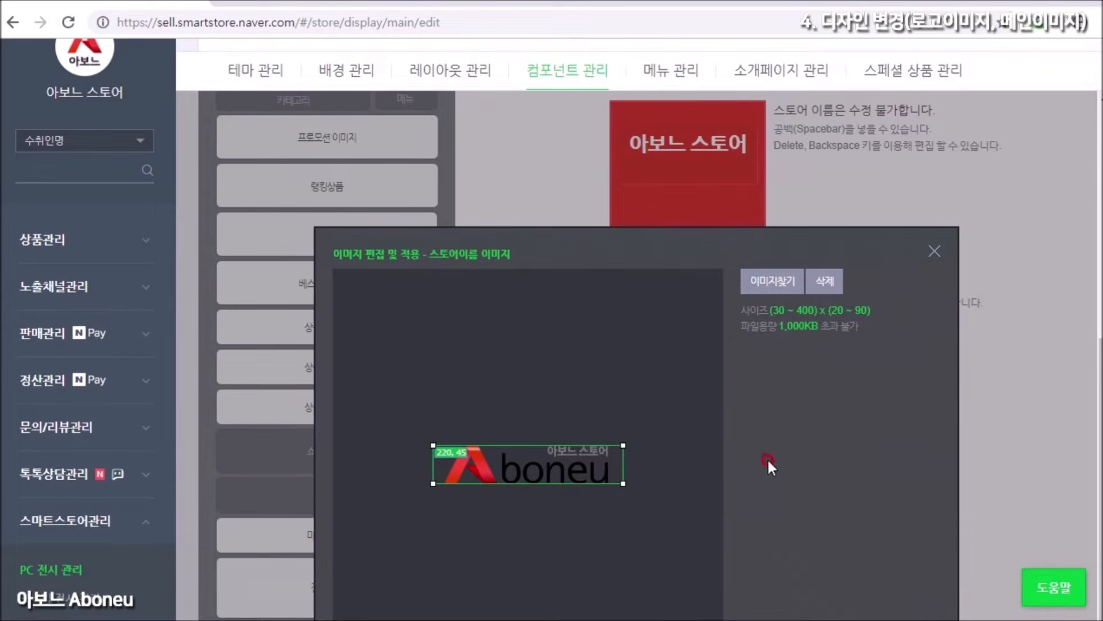
# Apply the loaded logo as the PC store name image and save the 스토어 이름 component settings.
pyautogui.scroll(-2, 785, 411)
pyautogui.click(759, 569)
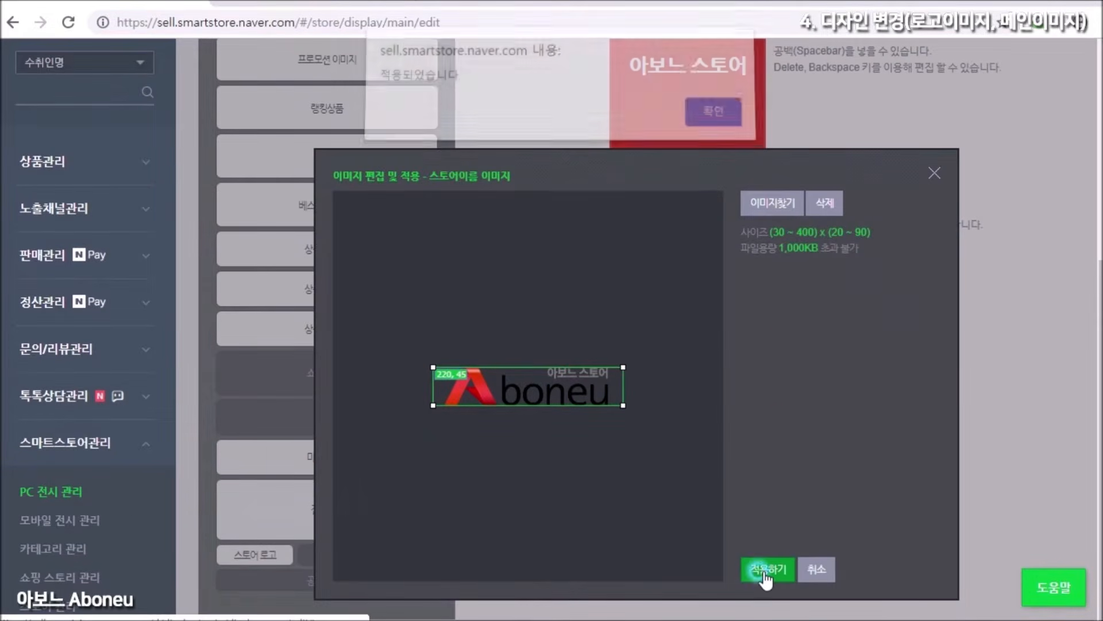
pyautogui.click(704, 119)
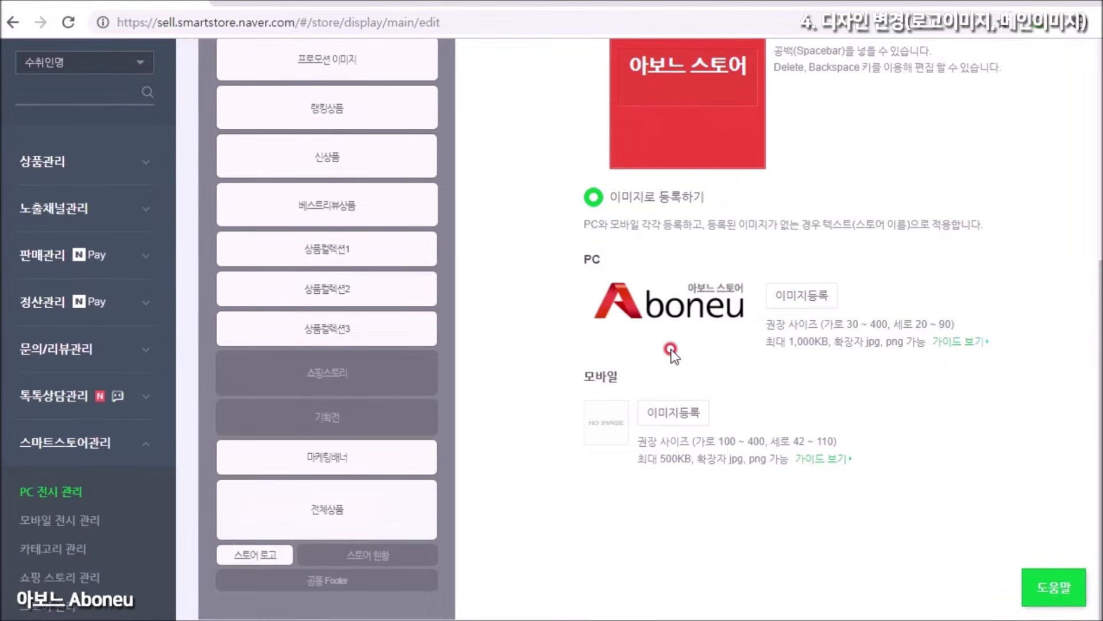
pyautogui.scroll(-1, 1100, 391)
pyautogui.scroll(-1, 635, 488)
pyautogui.click(619, 560)
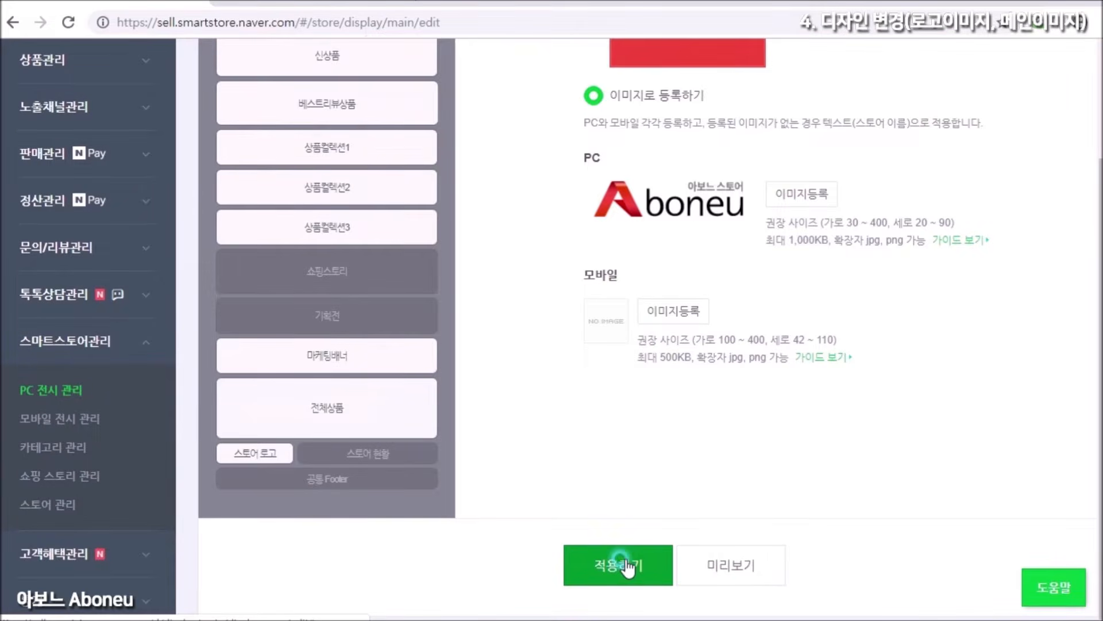
pyautogui.click(711, 120)
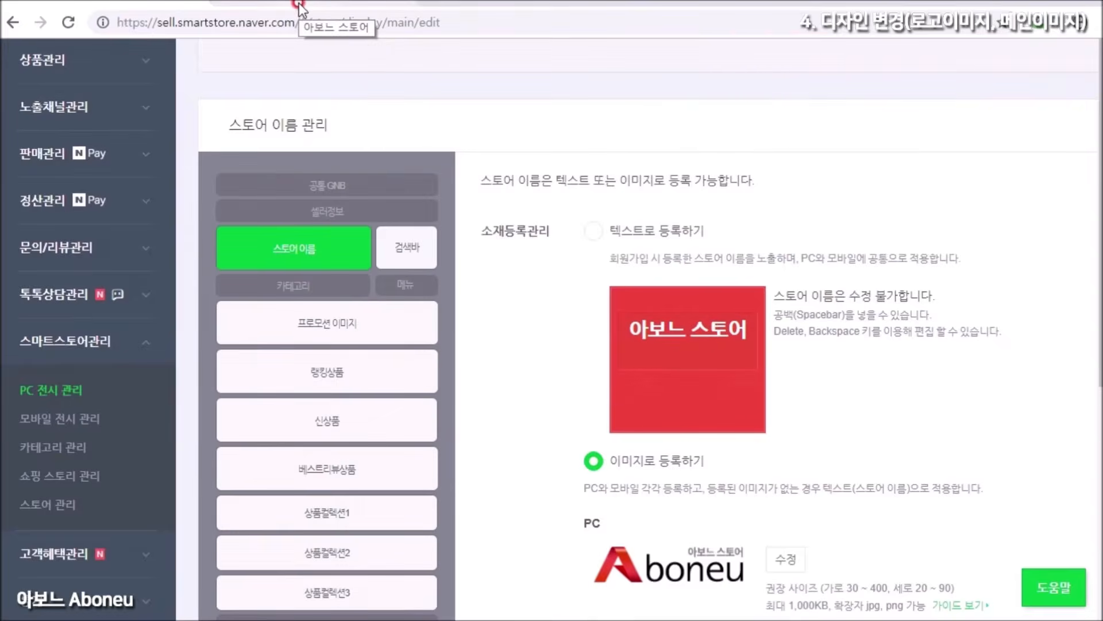
# Switch to the storefront page, reload it, and check the new logo in the header and the page layout below it.
pyautogui.click(347, 5)
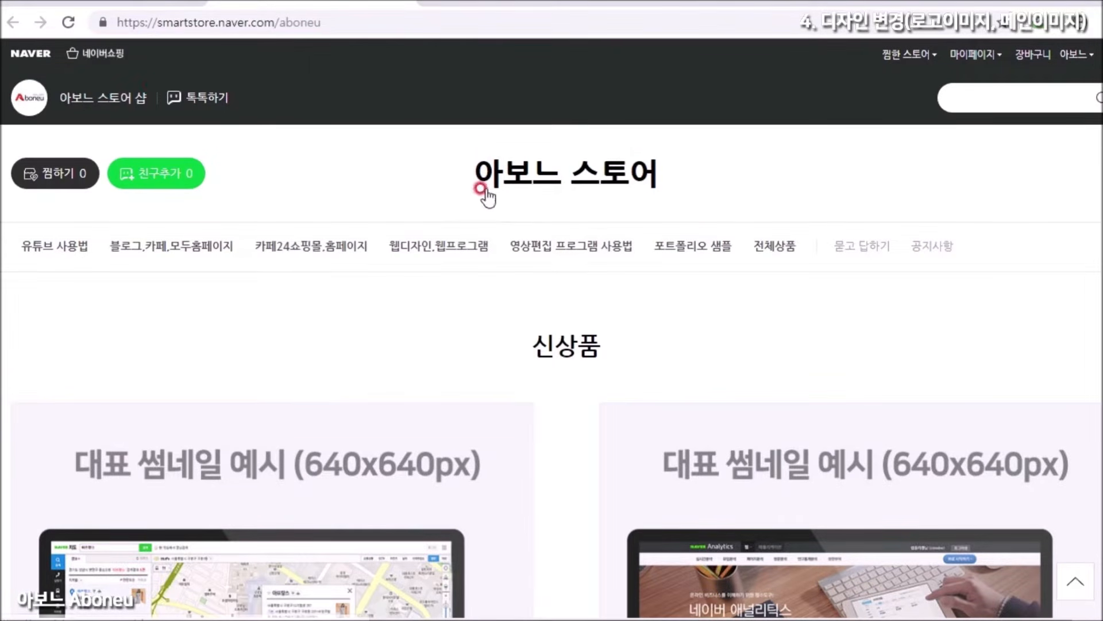
pyautogui.click(72, 22)
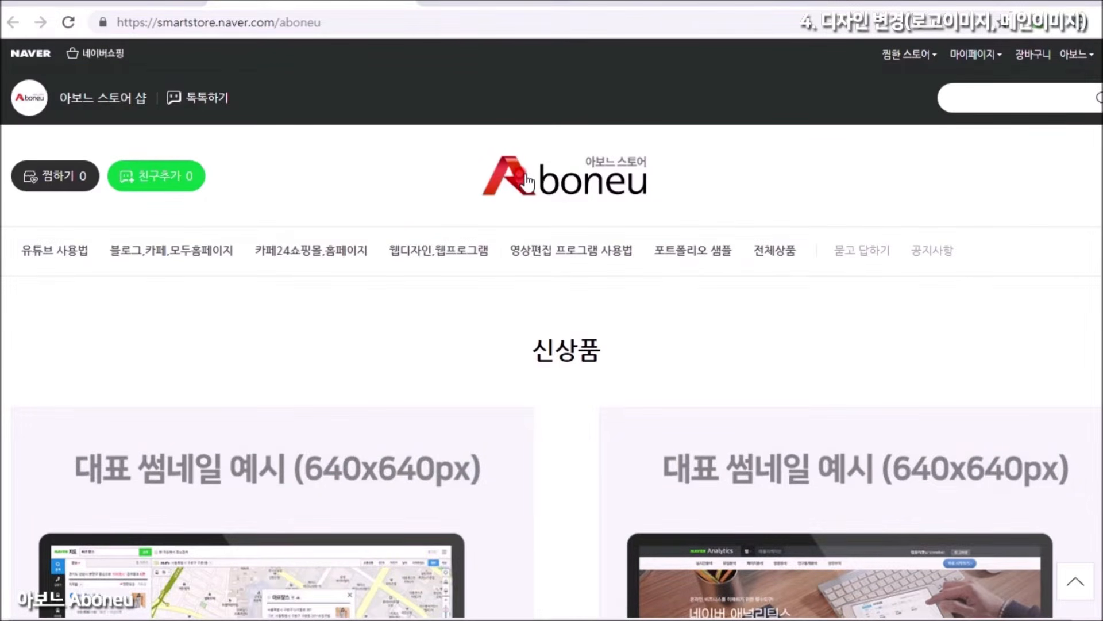
pyautogui.hotkey('ctrl', '-')
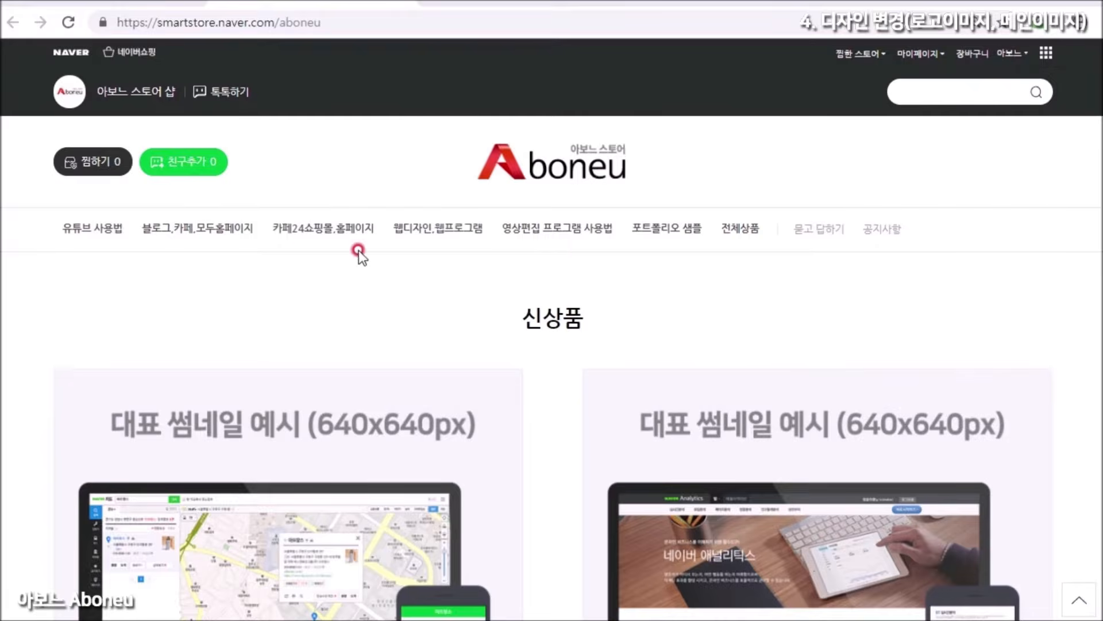
pyautogui.scroll(-3, 733, 351)
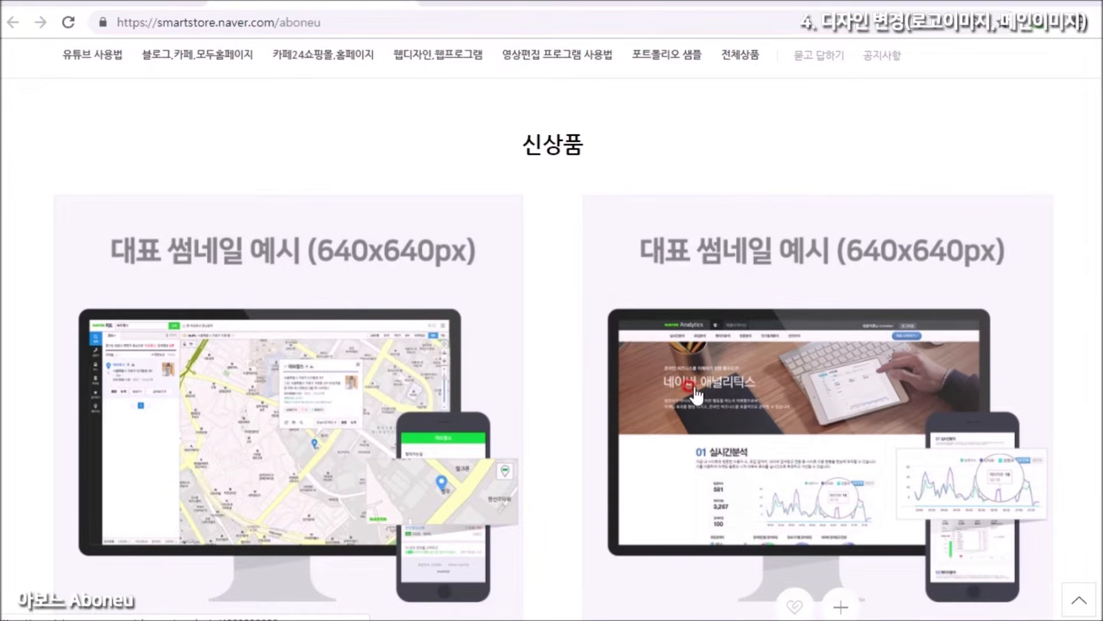
# Return to 스마트스토어센터 and open the 프로모션 이미지 component for editing.
pyautogui.click(88, 5)
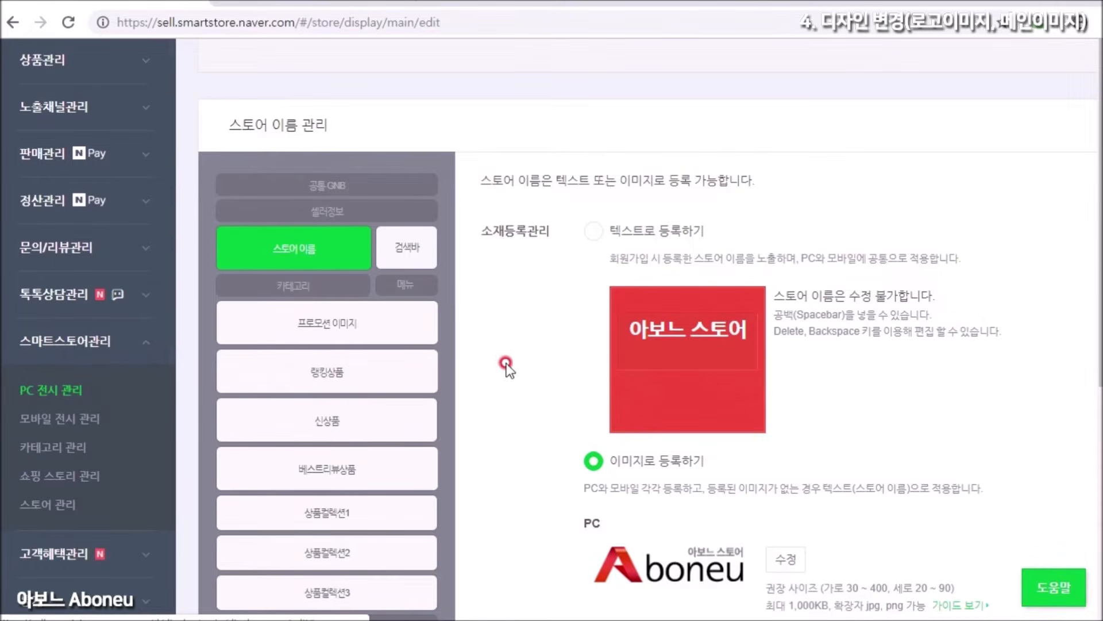
pyautogui.scroll(3, 518, 354)
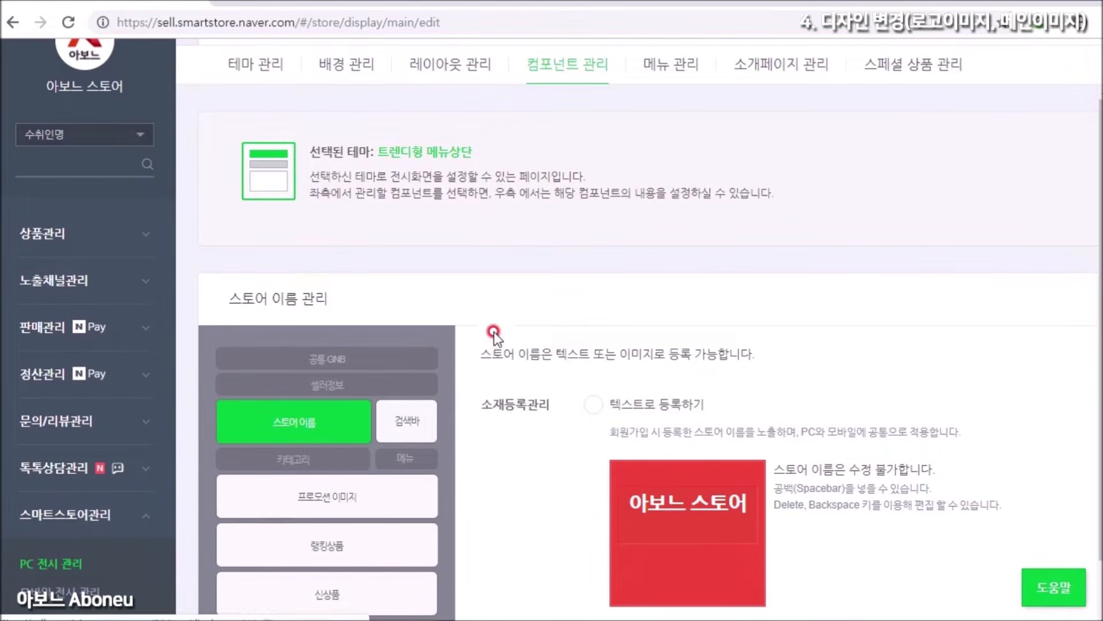
pyautogui.scroll(-3, 502, 355)
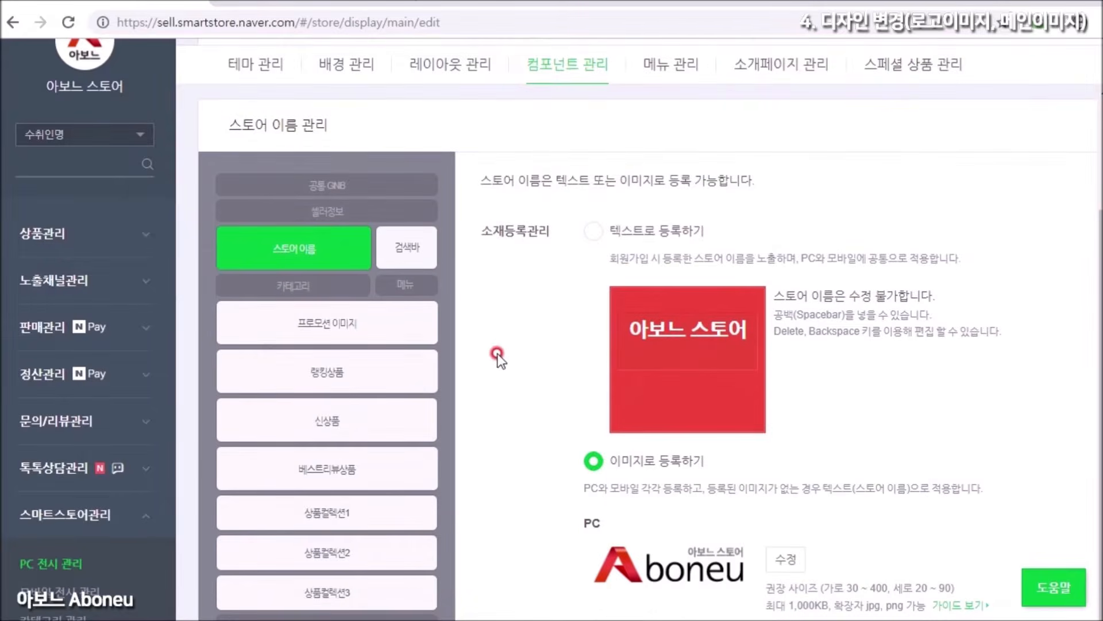
pyautogui.click(325, 332)
pyautogui.scroll(-3, 494, 337)
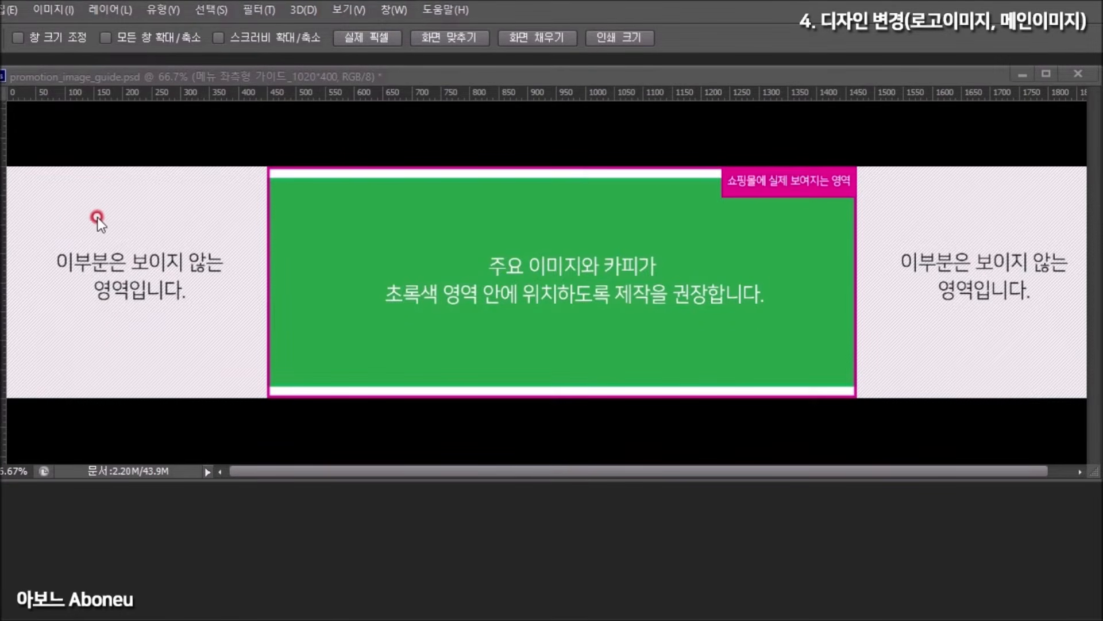
# Examine the promotion_image_guide.psd layout in Photoshop and the promotion image registration sections in 스마트스토어센터.
pyautogui.click(190, 299)
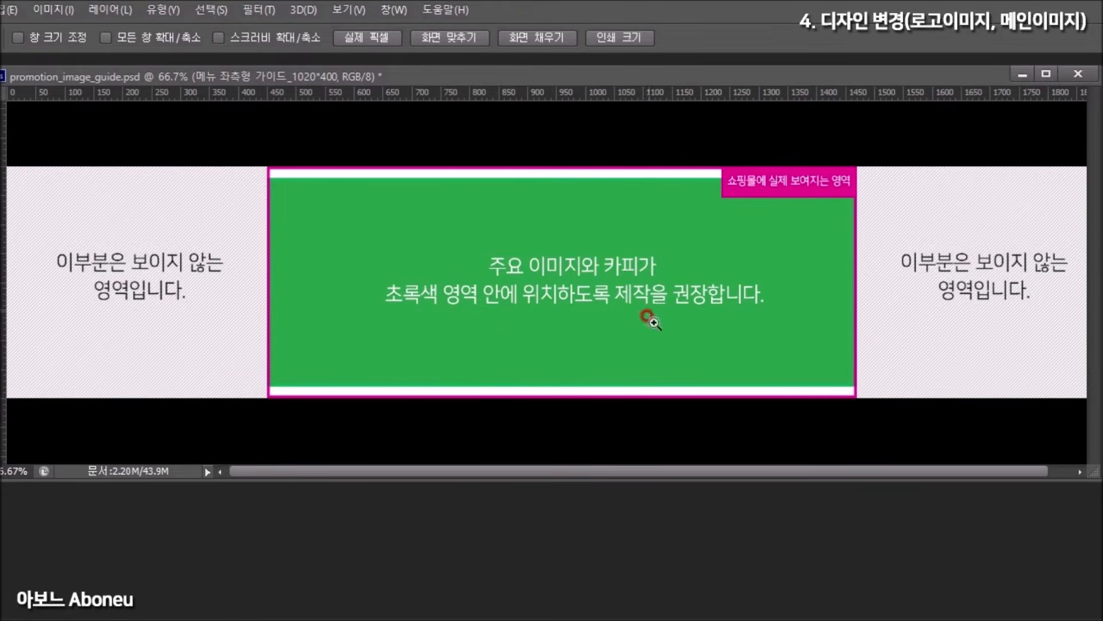
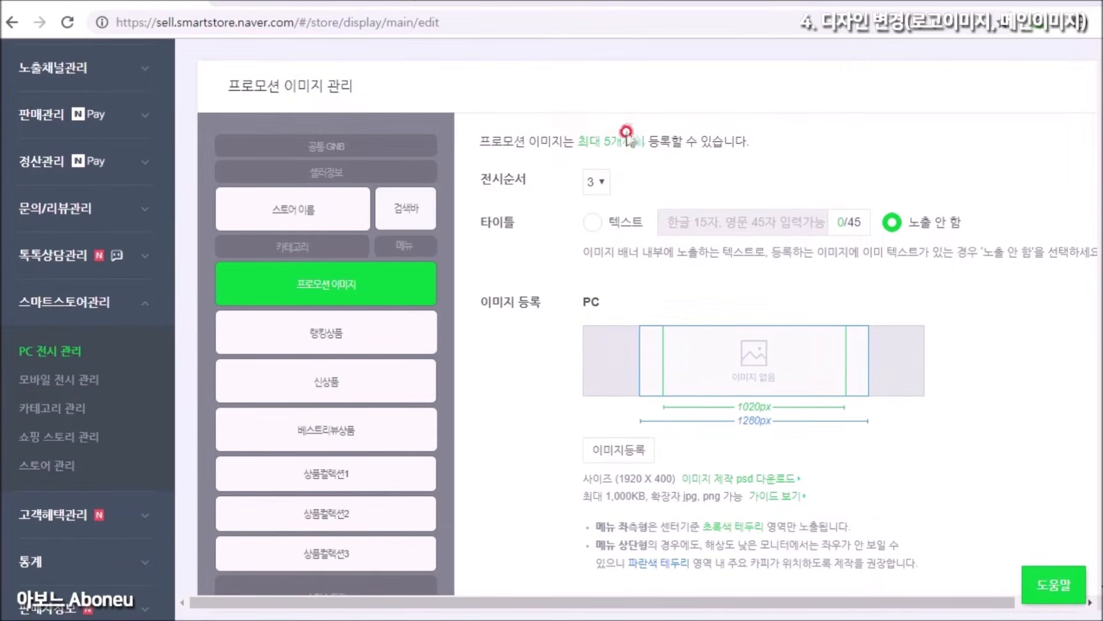
pyautogui.scroll(-1, 1005, 292)
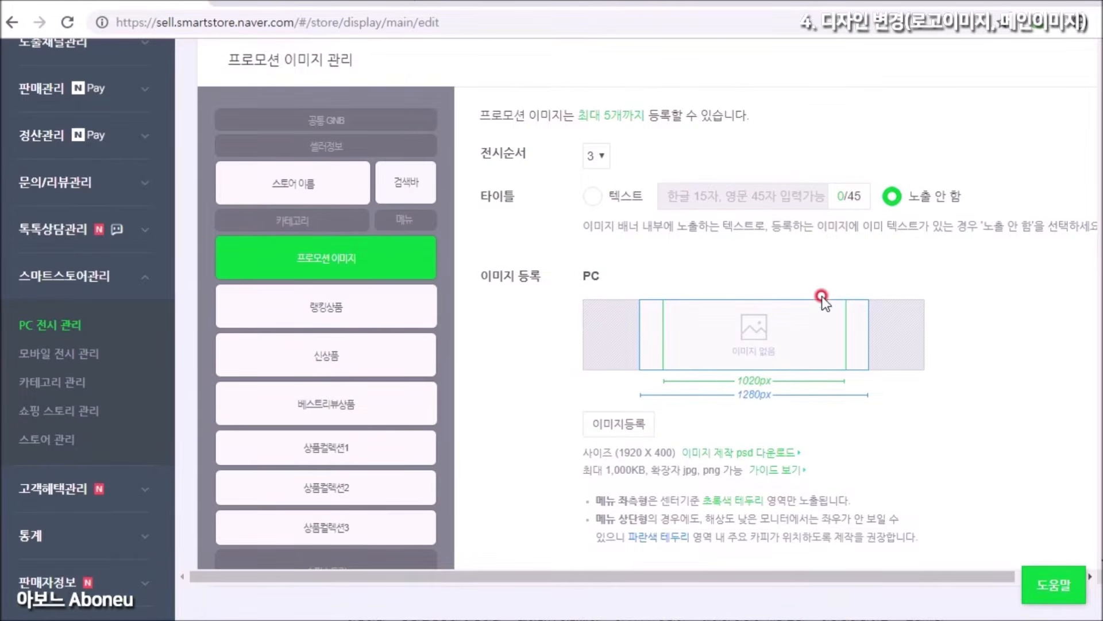
pyautogui.scroll(-20, 1006, 294)
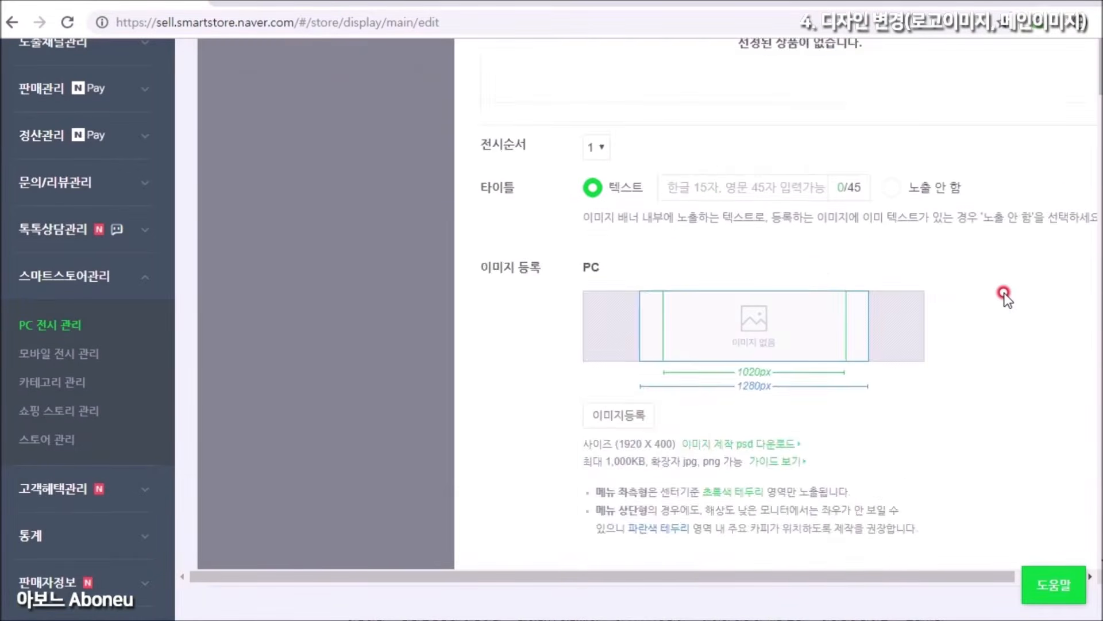
pyautogui.scroll(-1, 818, 303)
pyautogui.scroll(7, 819, 284)
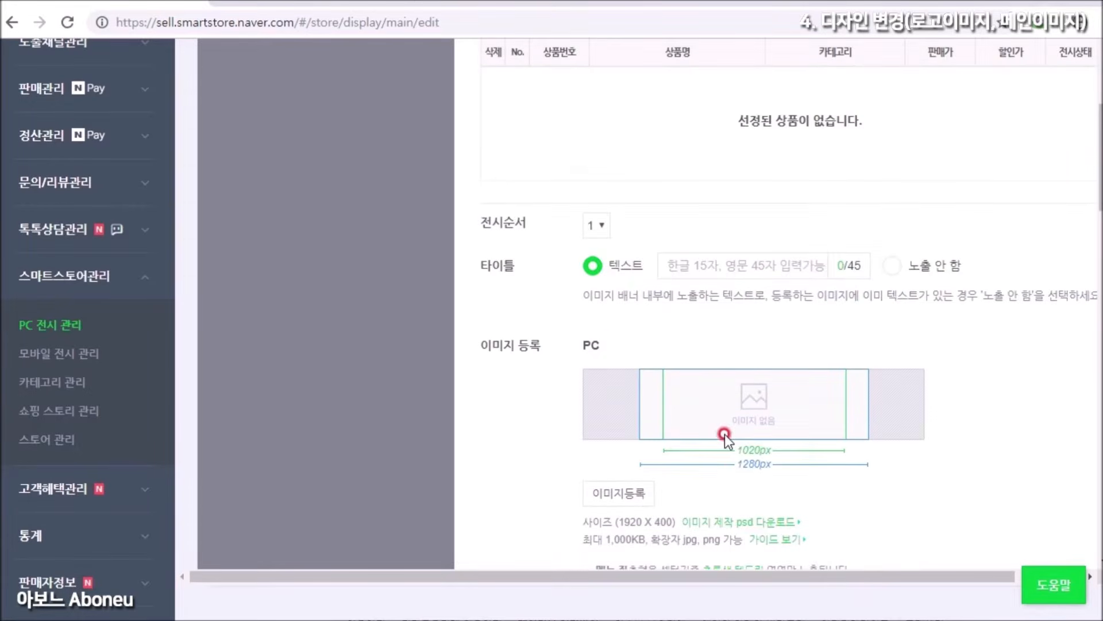
pyautogui.scroll(-20, 828, 362)
pyautogui.scroll(20, 888, 344)
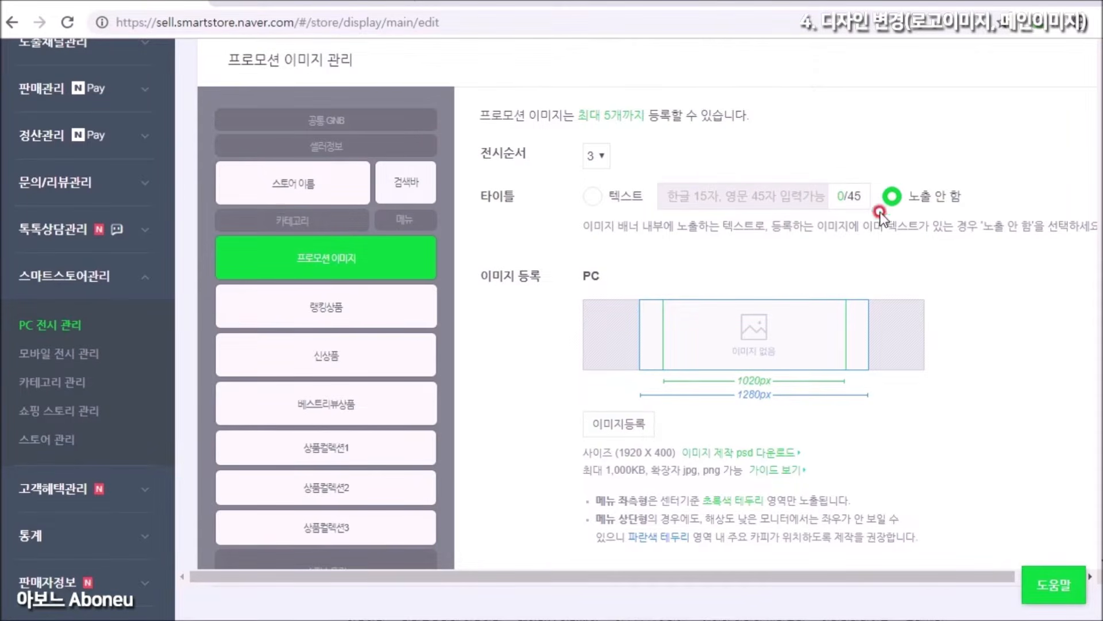
# Set the first promotion image's title to 노출 안 함 and apply main_visual1.jpg from the 임시 folder as its PC image.
pyautogui.click(593, 197)
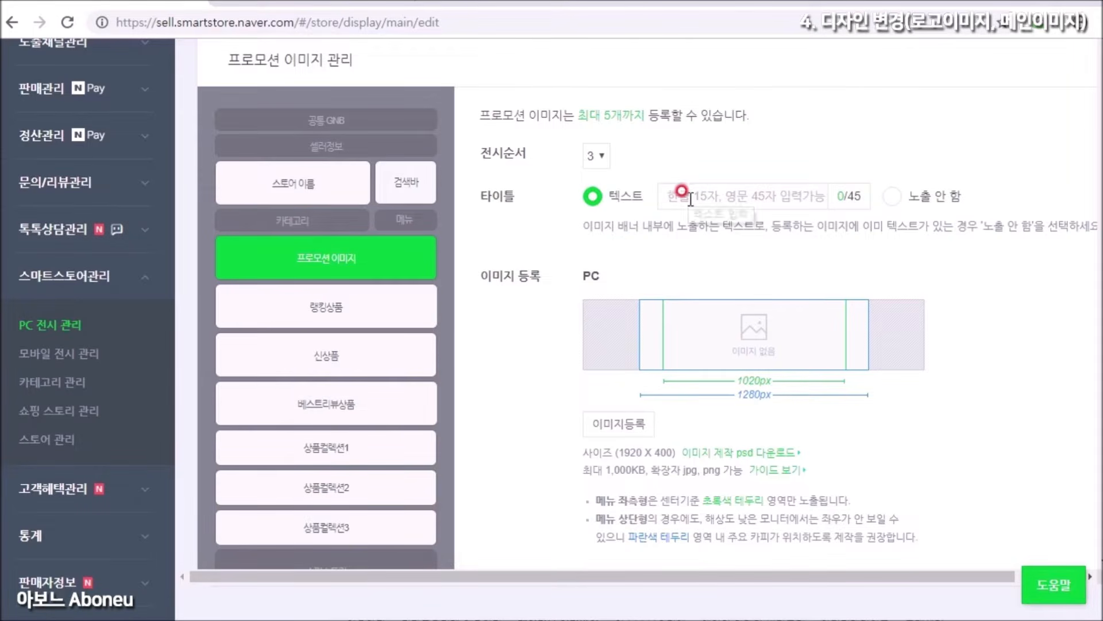
pyautogui.click(895, 197)
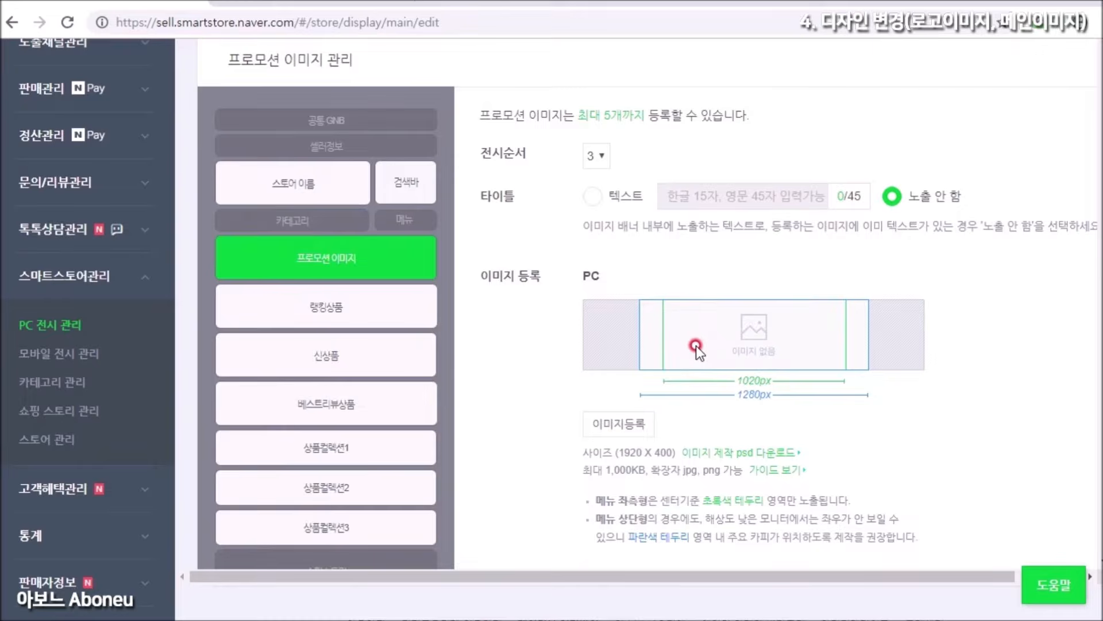
pyautogui.click(620, 426)
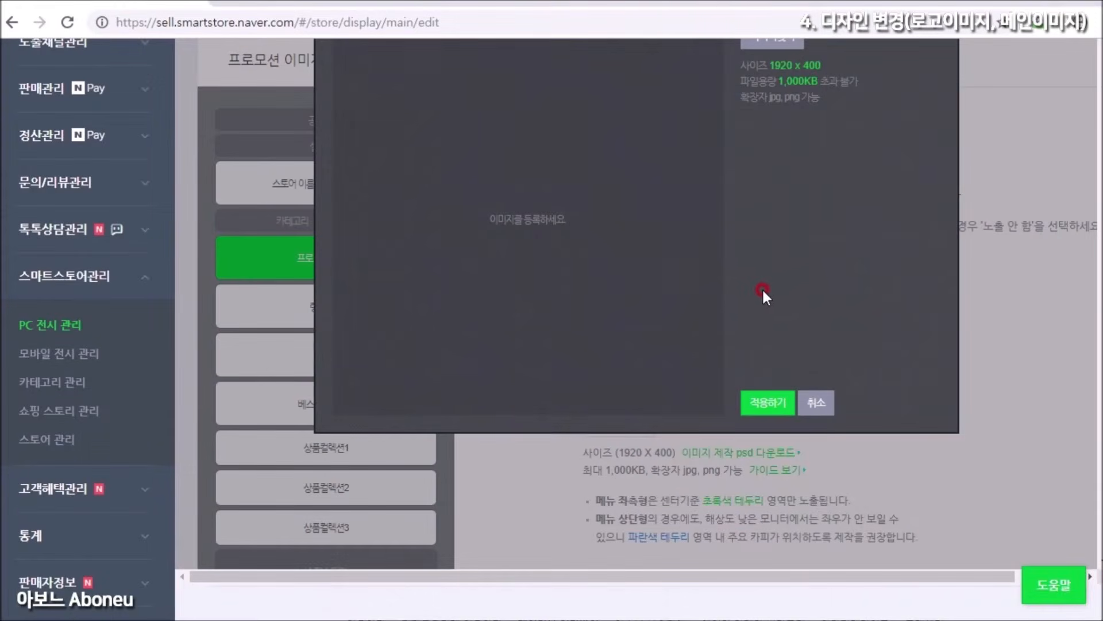
pyautogui.scroll(1, 804, 218)
pyautogui.click(781, 107)
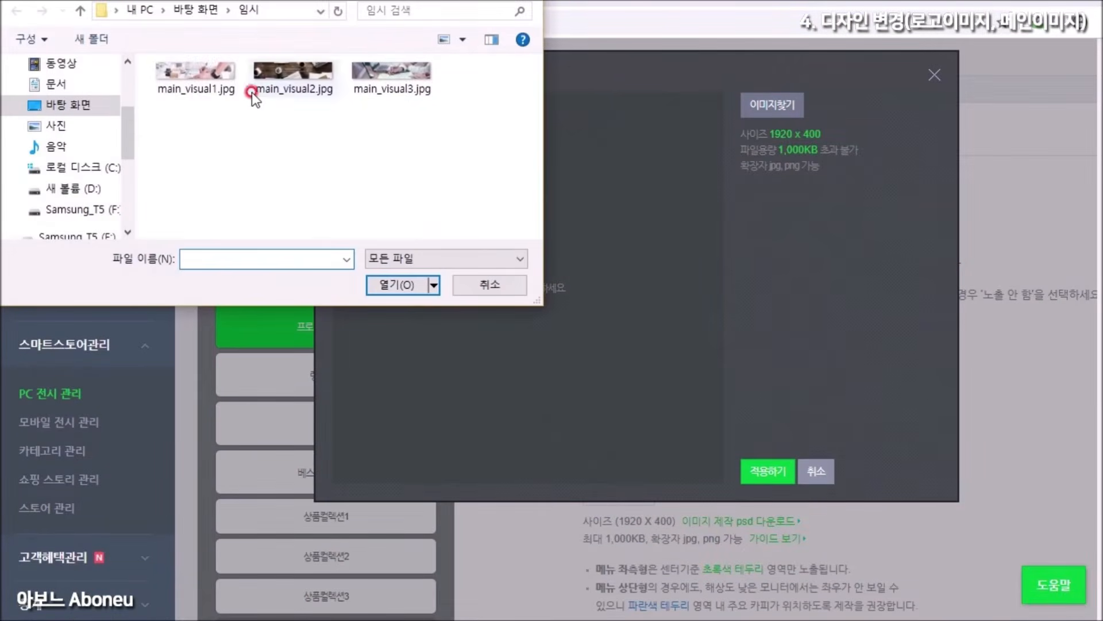
pyautogui.click(402, 283)
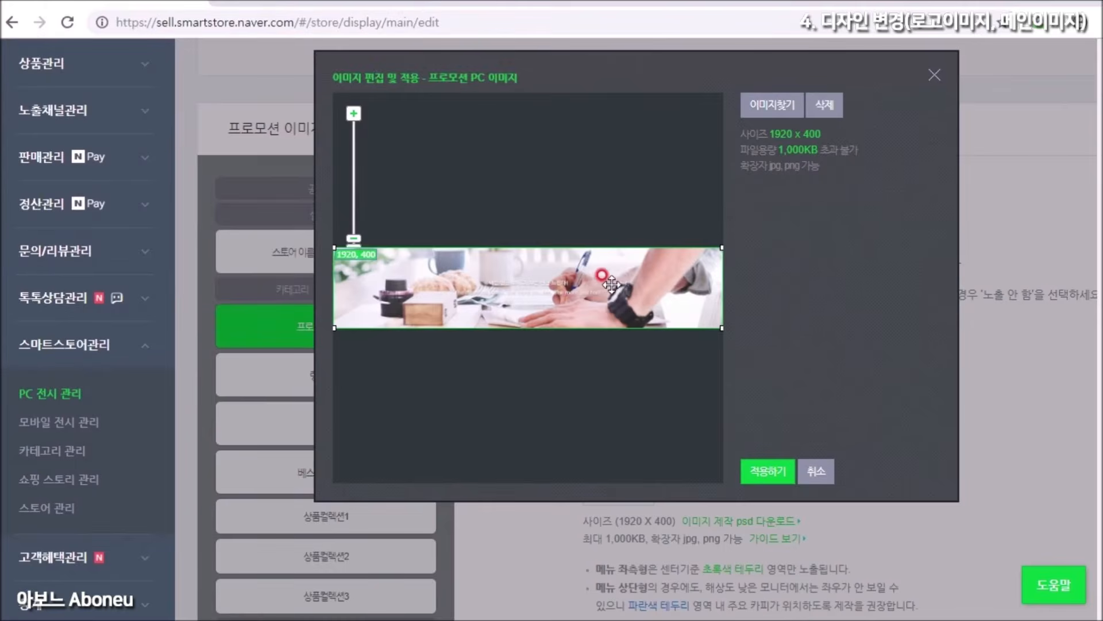
pyautogui.click(768, 471)
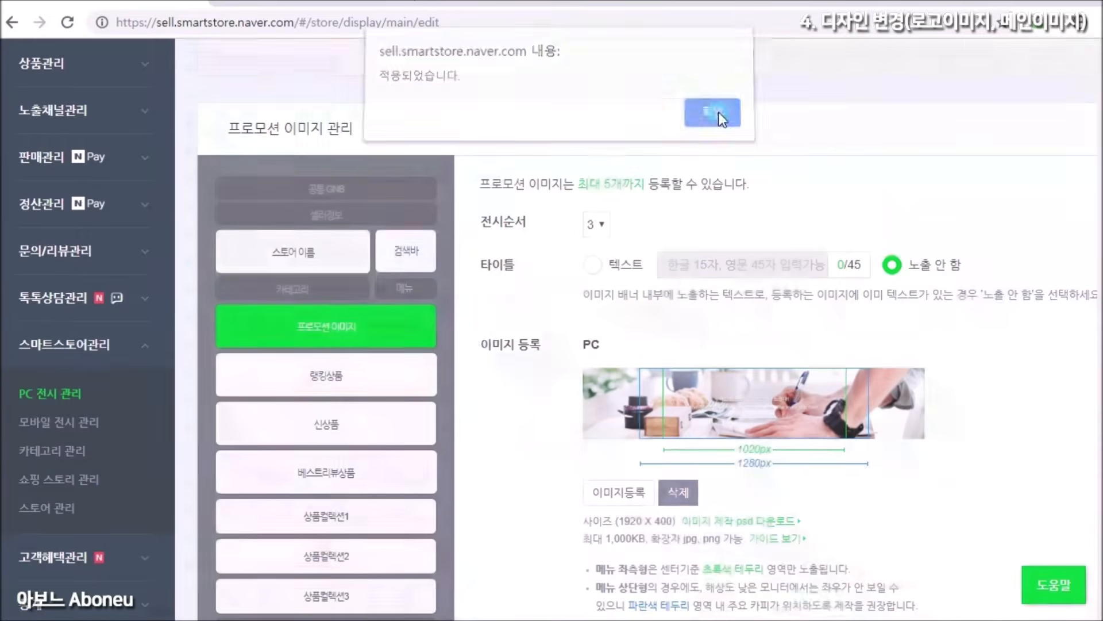
# Confirm the applied image and set the display order (전시순서) of the first promotion image to 1.
pyautogui.click(719, 112)
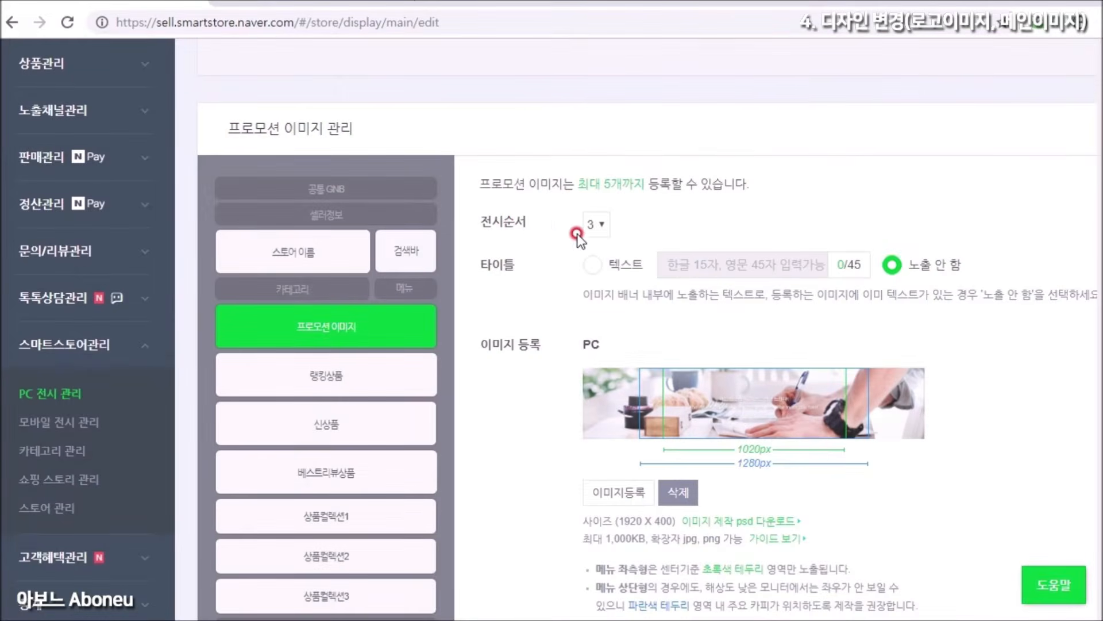
pyautogui.click(599, 224)
pyautogui.click(593, 245)
# Try the product and URL options for the first promotion image's link, and set it to 링크없음 (no link).
pyautogui.scroll(-10, 557, 420)
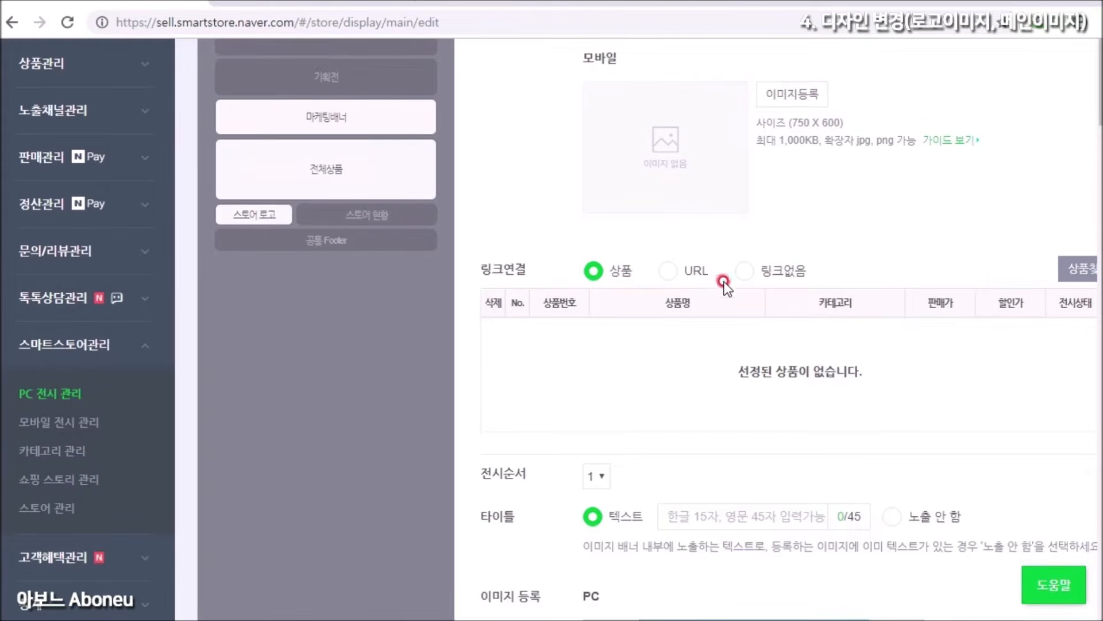
pyautogui.scroll(-5, 722, 289)
pyautogui.scroll(3, 715, 234)
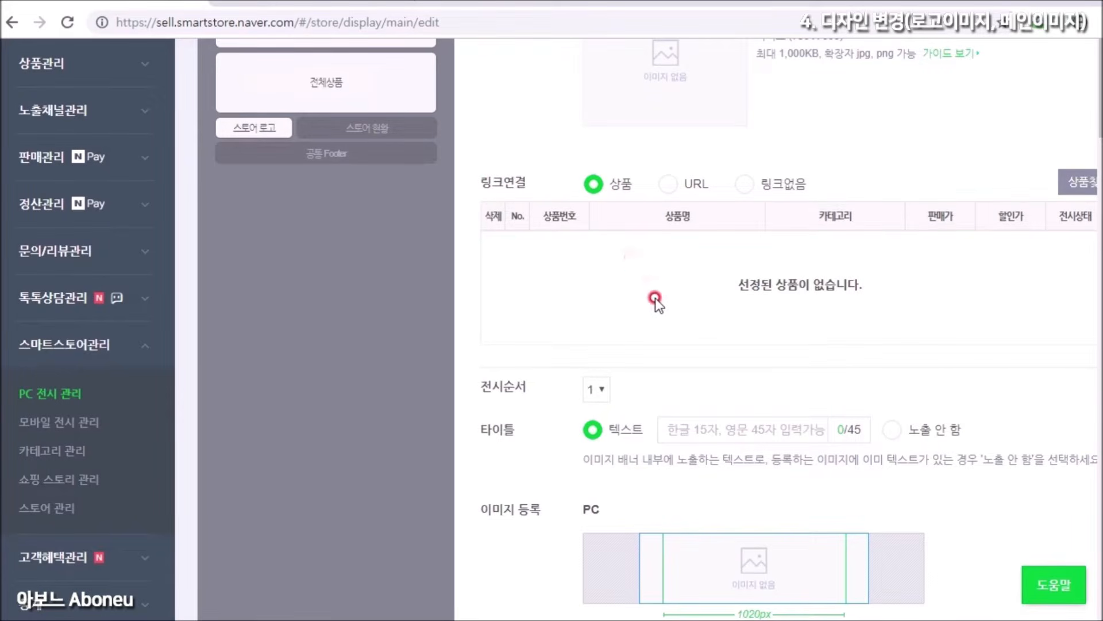
pyautogui.click(1071, 184)
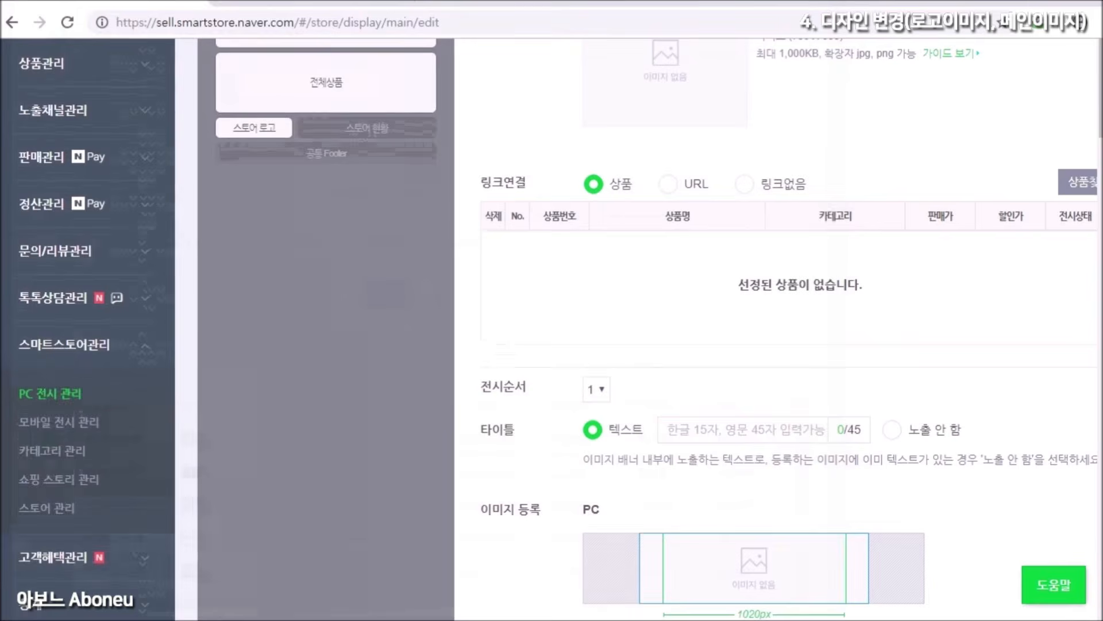
pyautogui.click(663, 183)
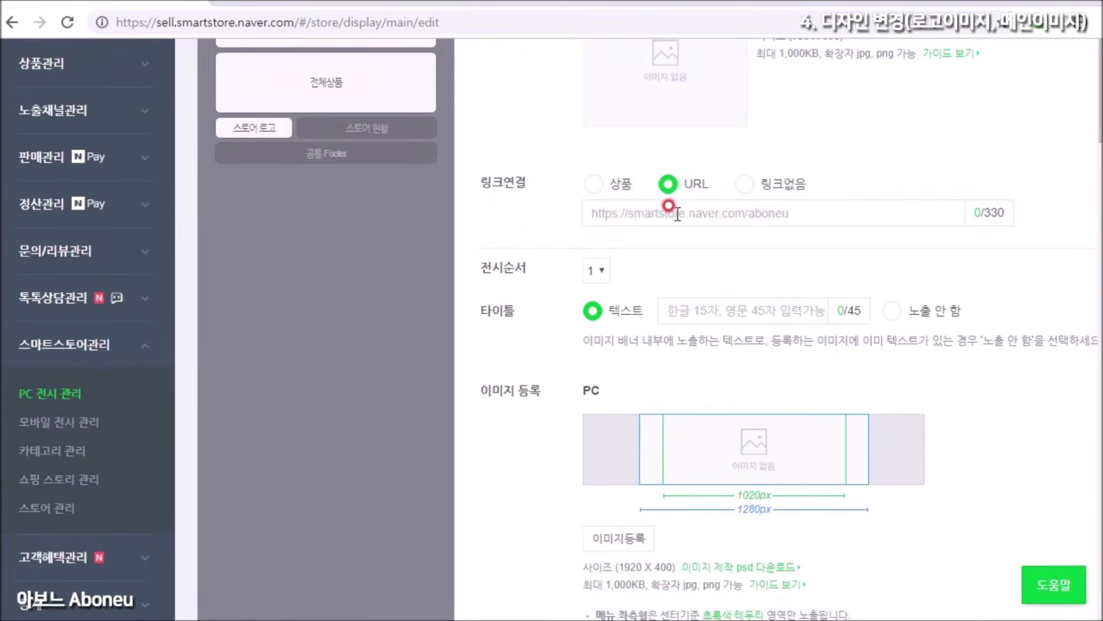
pyautogui.click(627, 207)
pyautogui.click(594, 183)
pyautogui.click(743, 185)
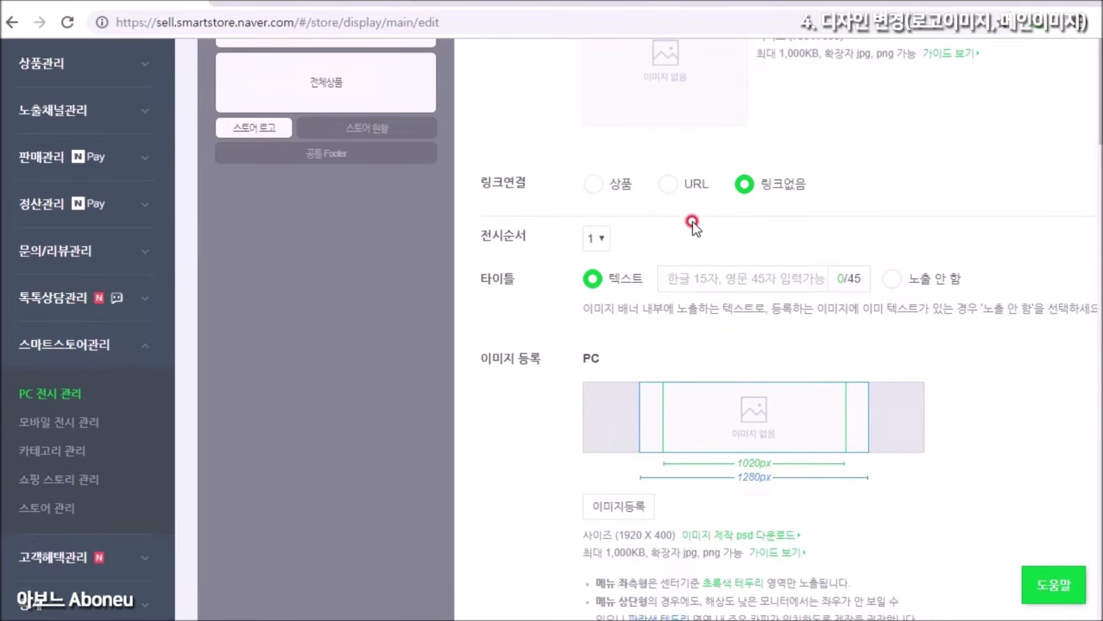
# For the second promotion image, set the title to 노출 안 함 (not displayed) and the display order to 2.
pyautogui.click(889, 302)
pyautogui.click(892, 279)
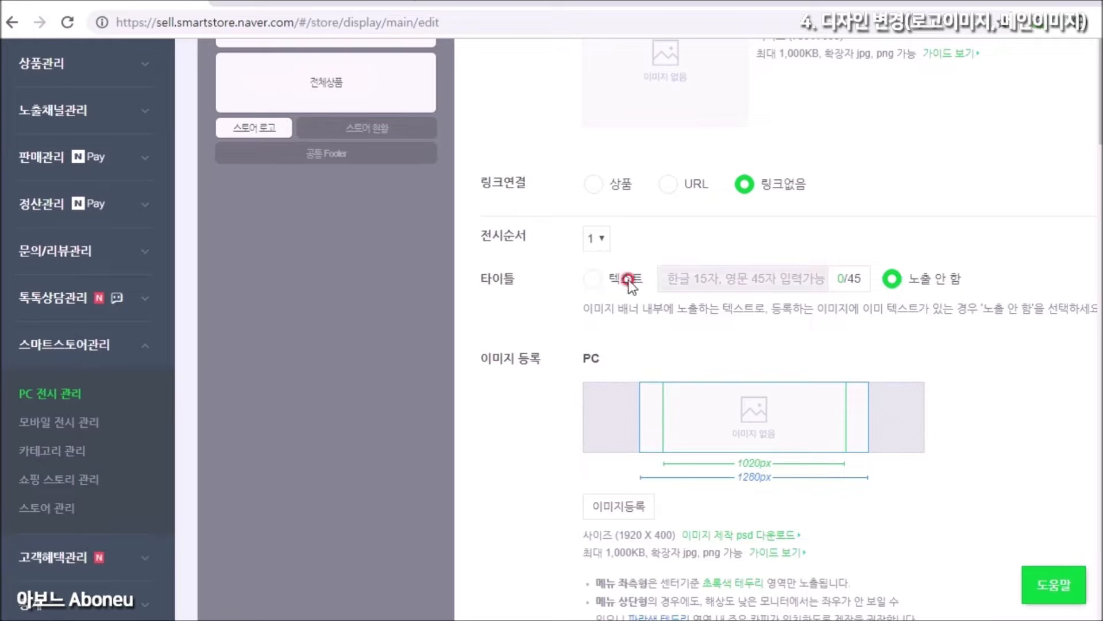
pyautogui.click(597, 238)
pyautogui.click(590, 277)
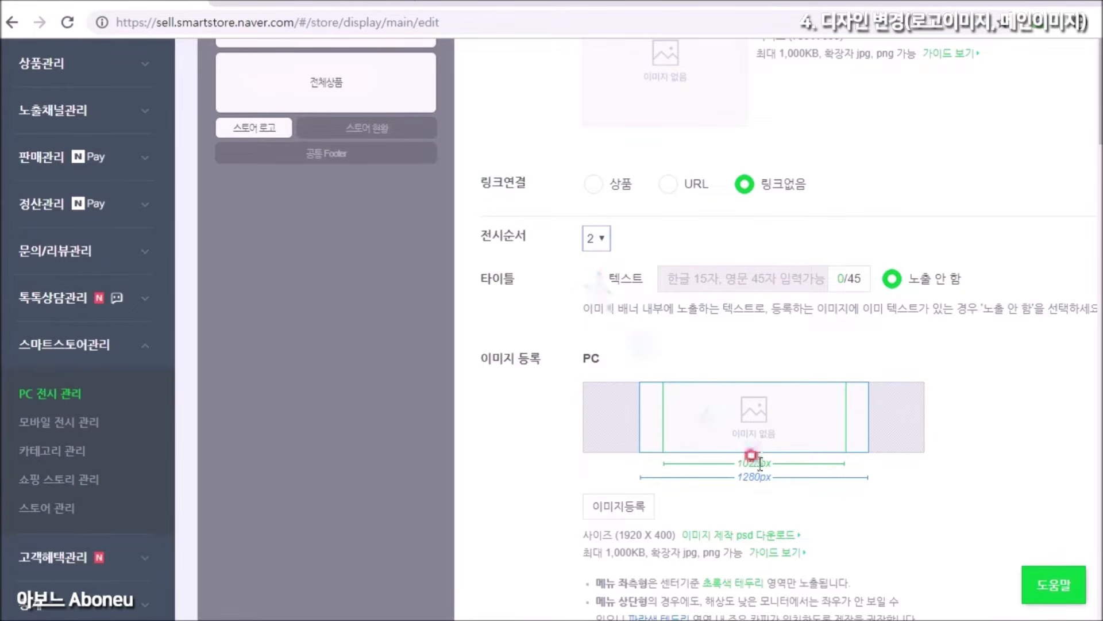
# Register main_visual2.jpg as the second promotion image for PC and set its link to 링크없음 (no link).
pyautogui.click(627, 505)
pyautogui.click(772, 122)
pyautogui.click(330, 95)
pyautogui.click(396, 285)
pyautogui.click(769, 472)
pyautogui.click(700, 113)
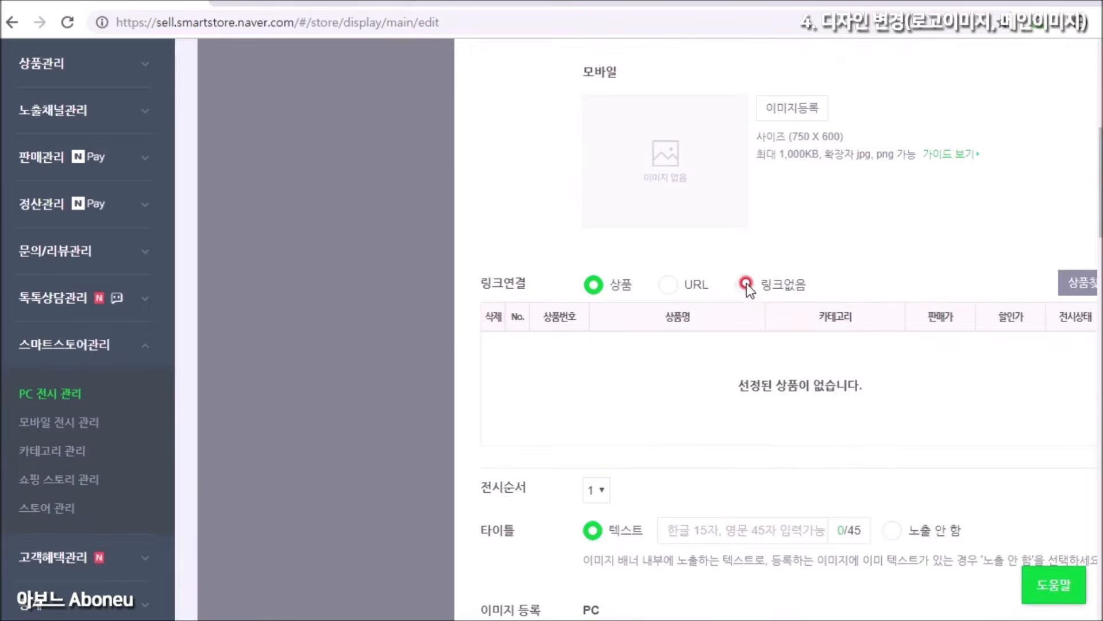
pyautogui.click(745, 284)
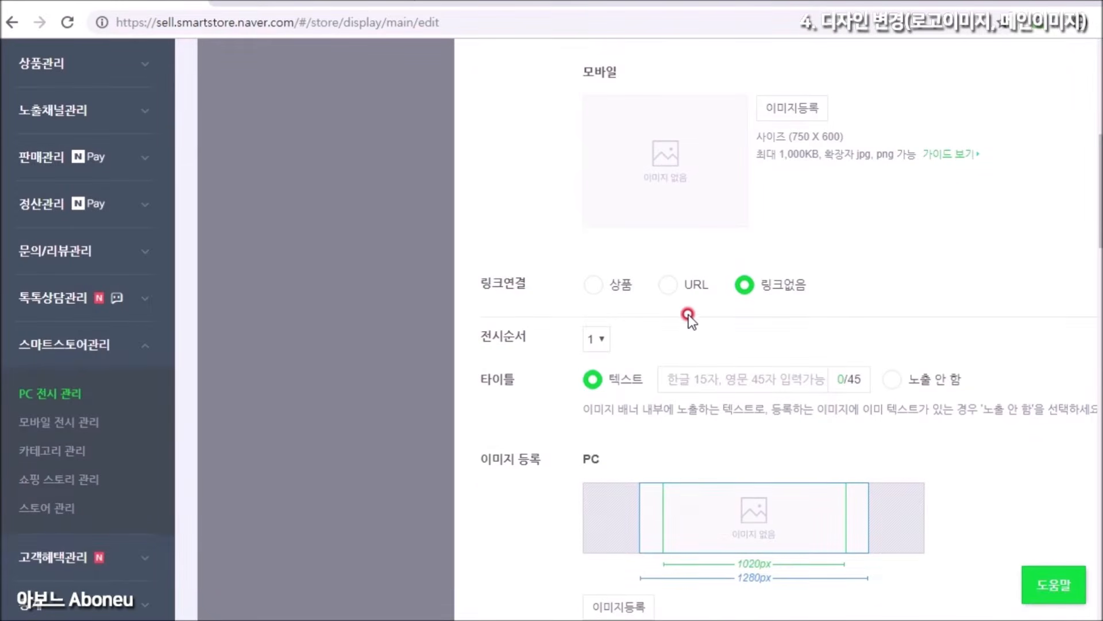
# For the third promotion image, set the display order to 3 and the title to 노출 안 함 (not displayed).
pyautogui.scroll(-2, 653, 312)
pyautogui.click(604, 253)
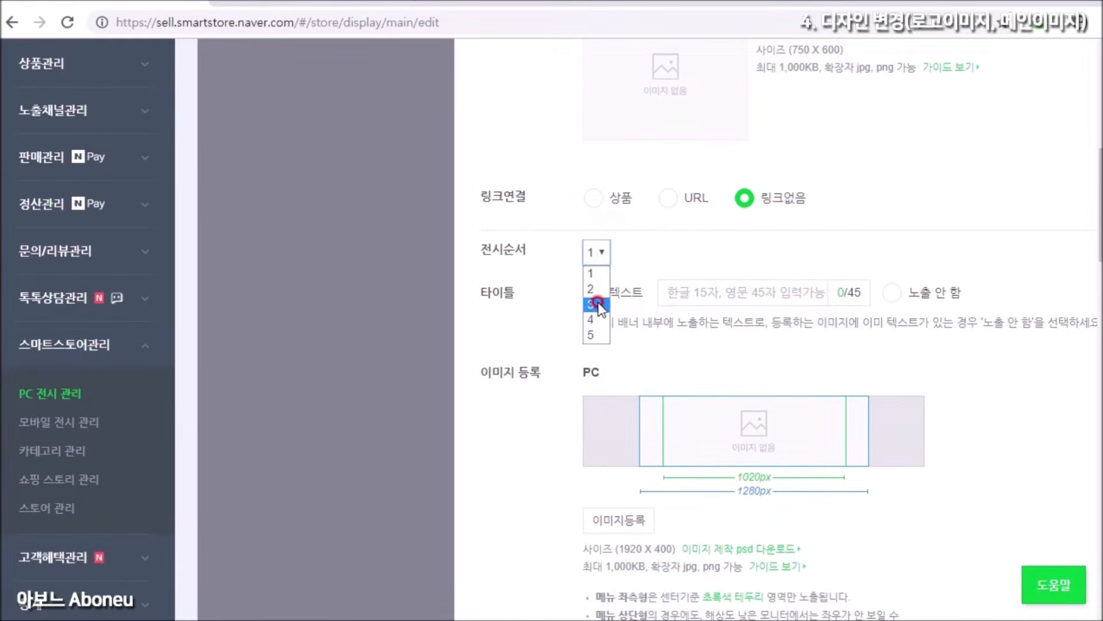
pyautogui.click(893, 293)
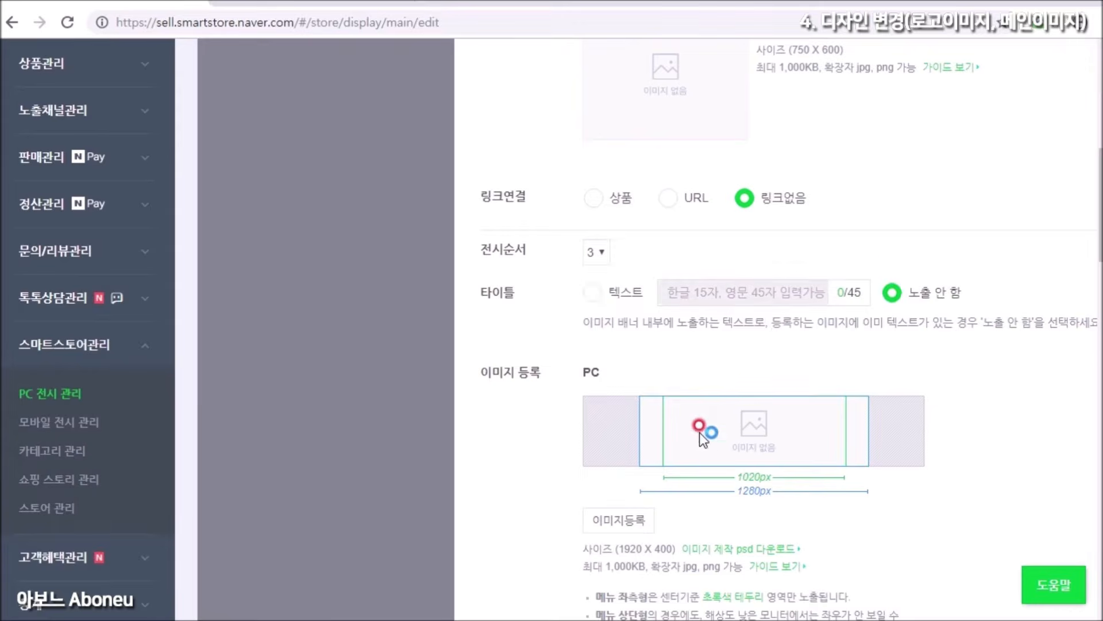
# Register main_visual3.jpg as the third promotion image for PC and set its link to 링크없음 (no link).
pyautogui.scroll(-2, 704, 430)
pyautogui.click(598, 428)
pyautogui.click(774, 109)
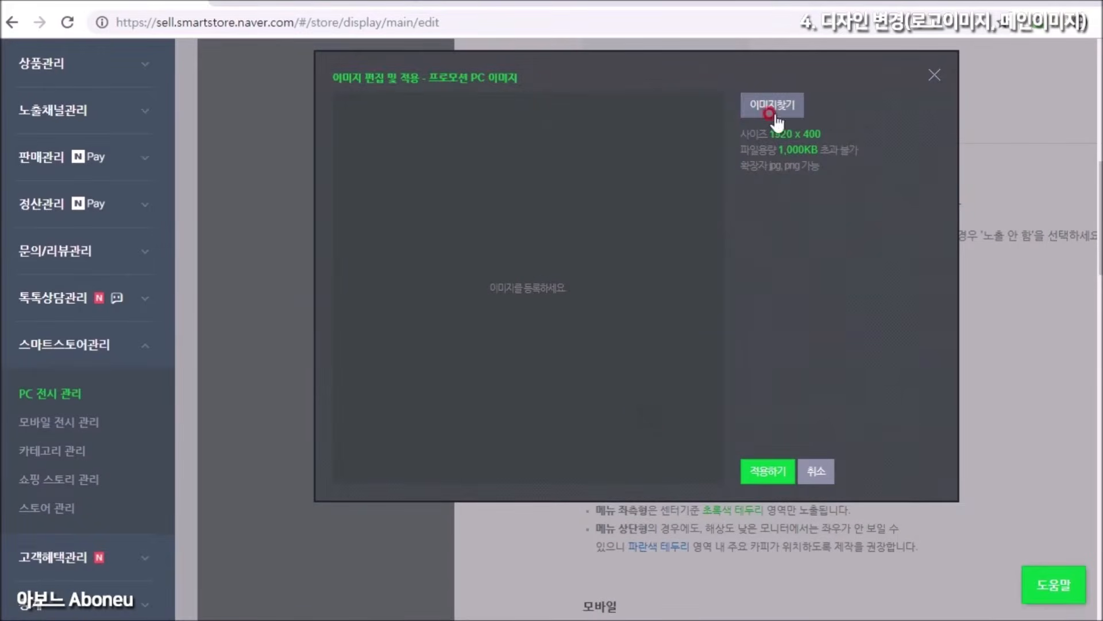
pyautogui.click(397, 90)
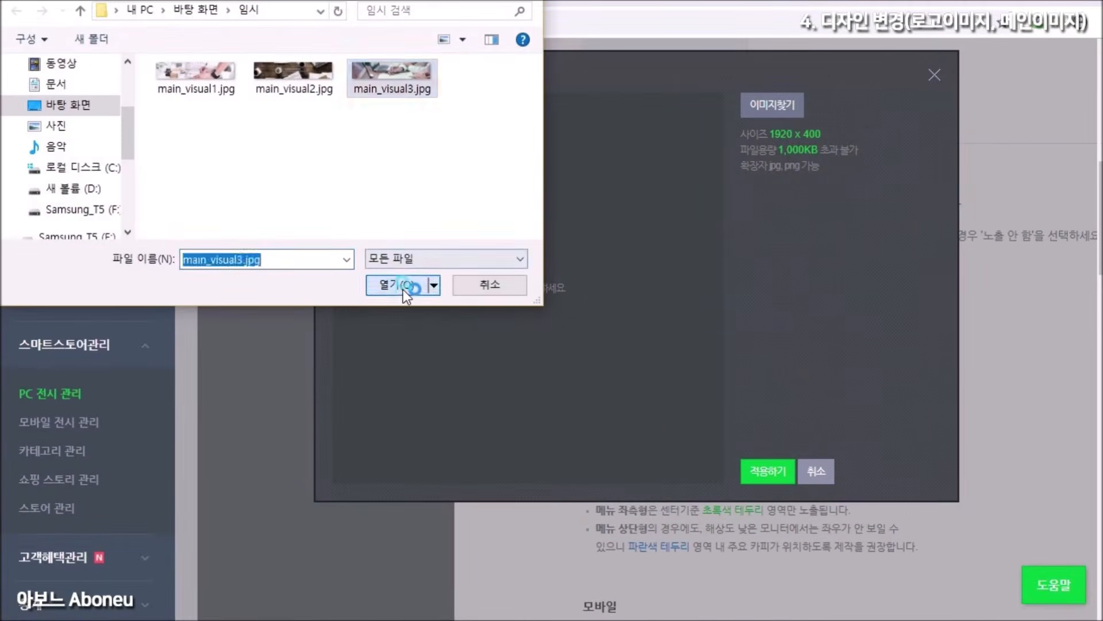
pyautogui.click(402, 285)
pyautogui.click(761, 471)
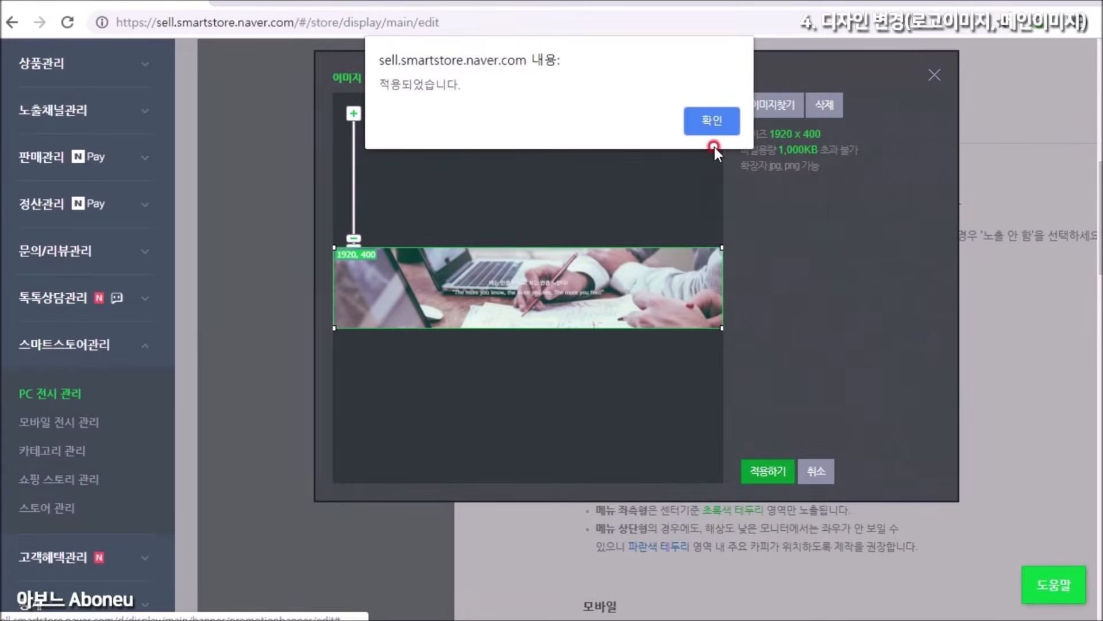
pyautogui.click(712, 123)
pyautogui.scroll(-6, 759, 456)
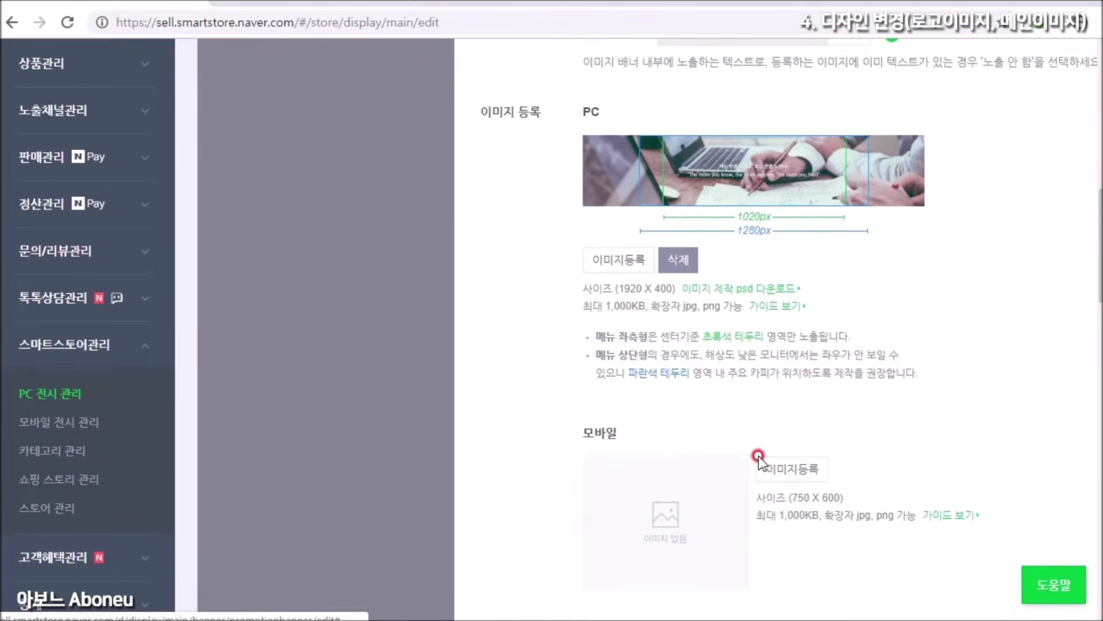
pyautogui.click(744, 386)
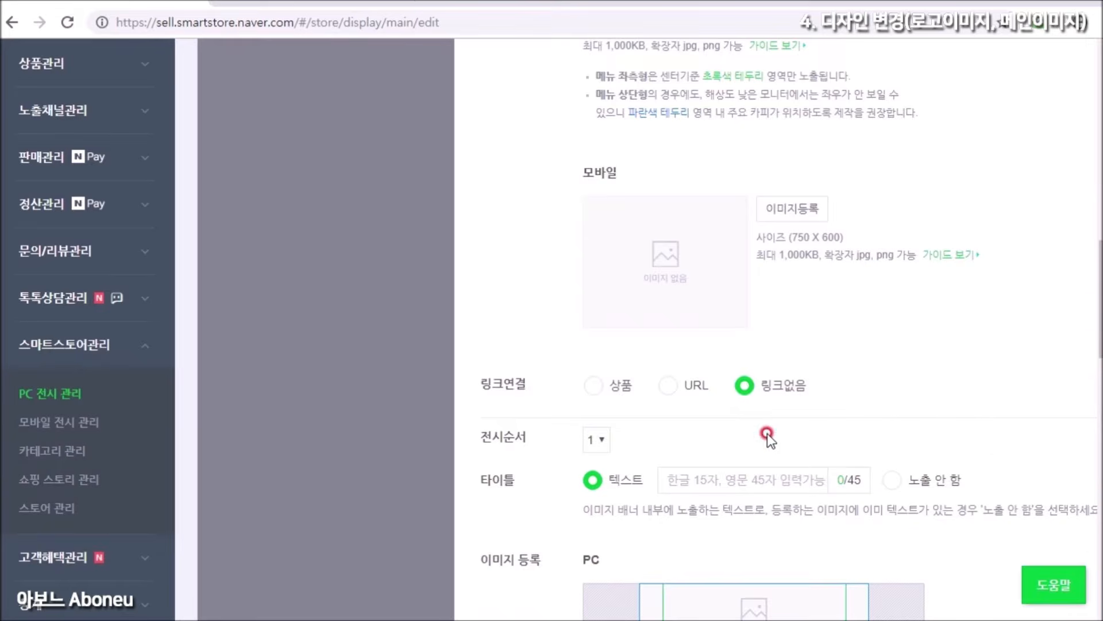
# Apply the promotion image settings for the whole page and confirm the change.
pyautogui.scroll(-3, 767, 433)
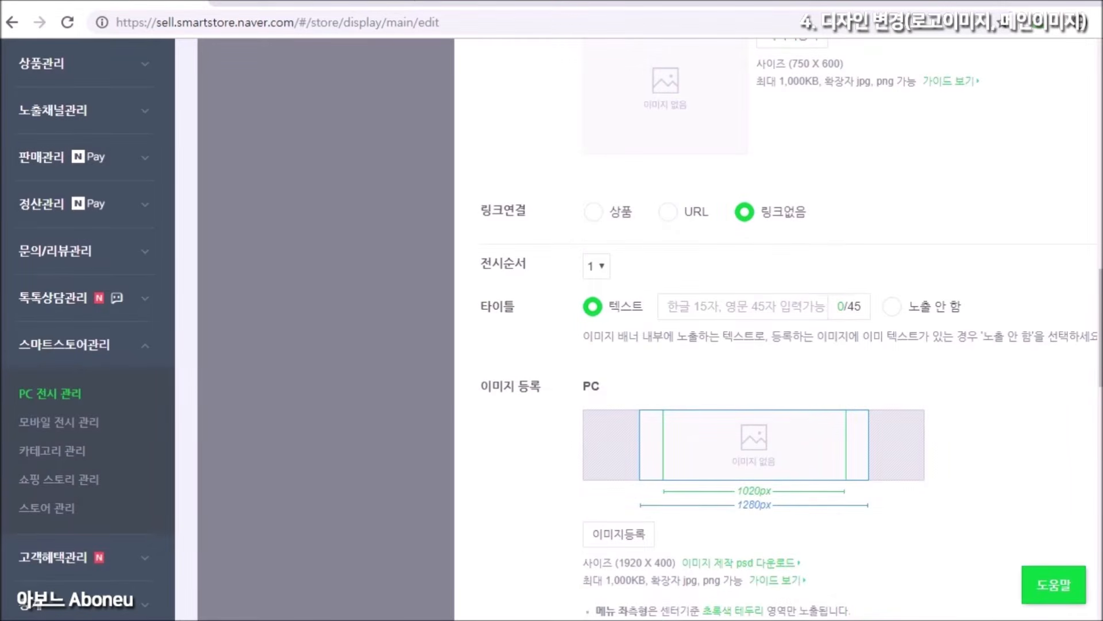
pyautogui.scroll(-15, 1012, 221)
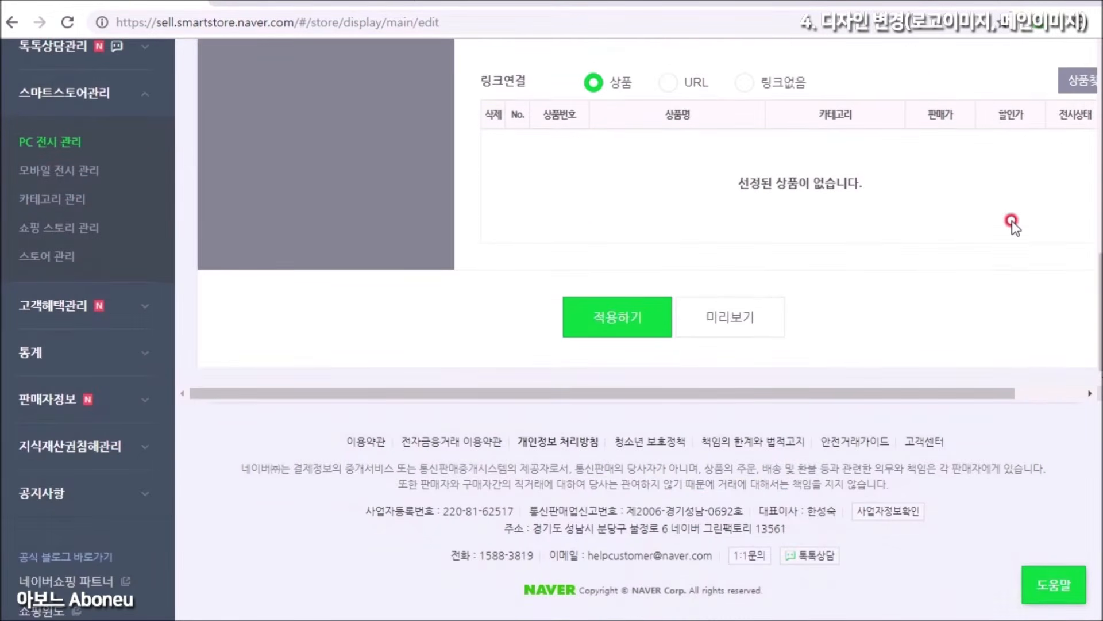
pyautogui.click(606, 318)
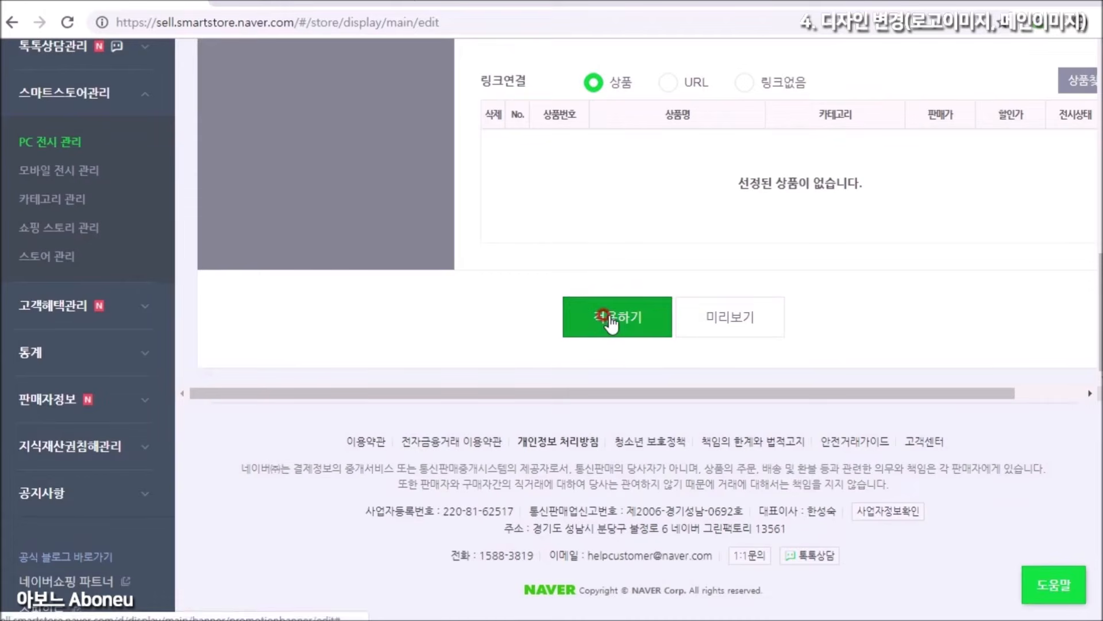
pyautogui.click(707, 125)
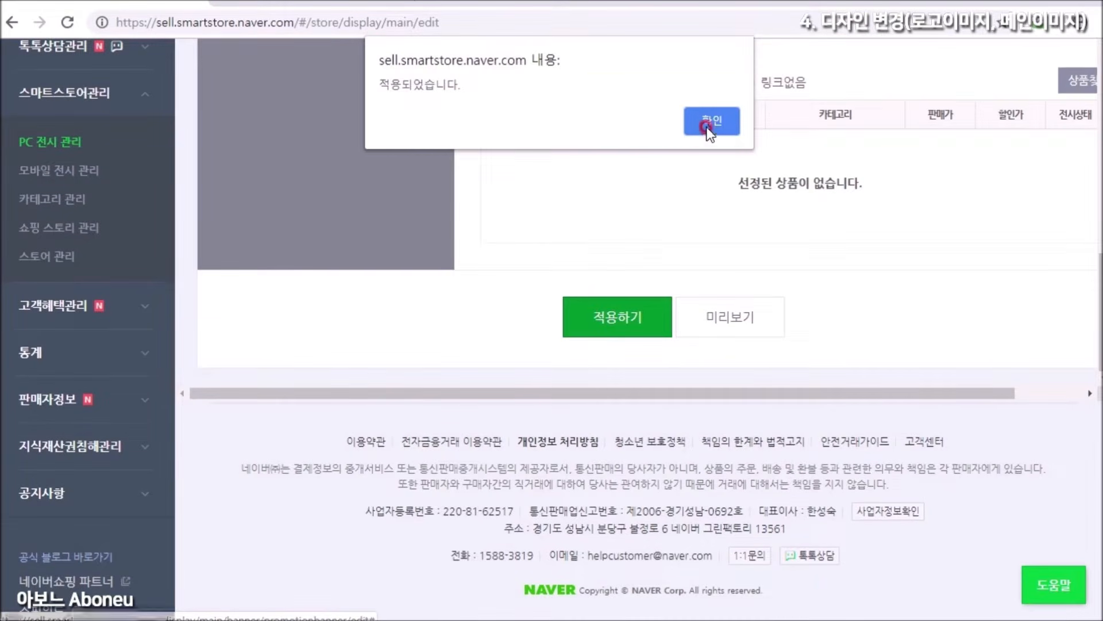
pyautogui.click(712, 379)
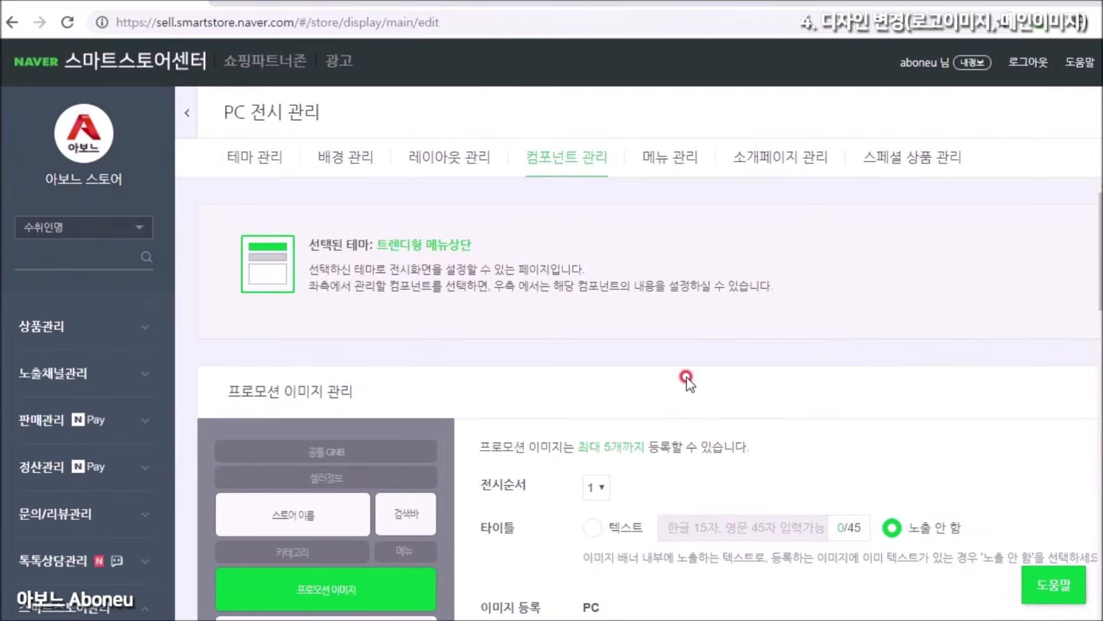
# Switch to the public store page, reload it and page through the main promotion image slides.
pyautogui.click(345, 6)
pyautogui.scroll(3, 692, 161)
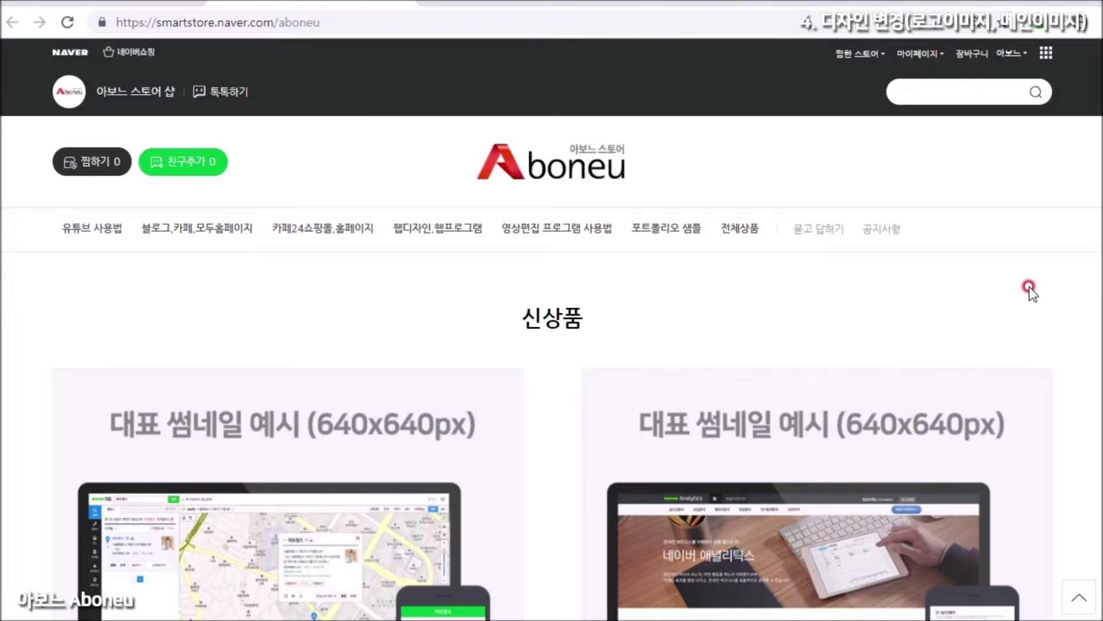
pyautogui.click(70, 22)
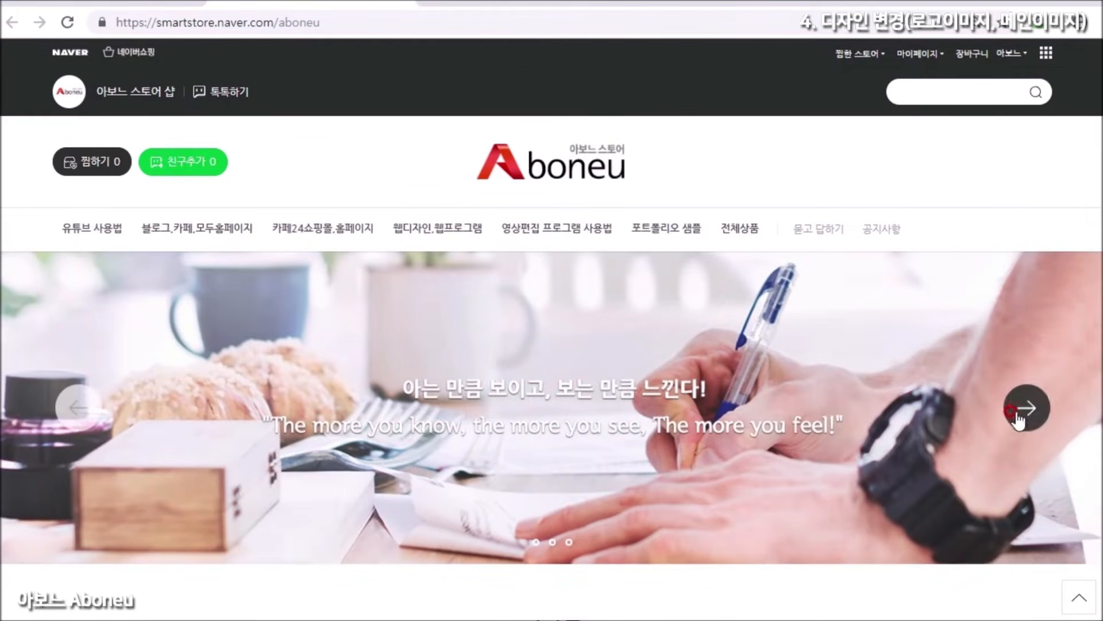
pyautogui.click(1017, 419)
pyautogui.click(1020, 414)
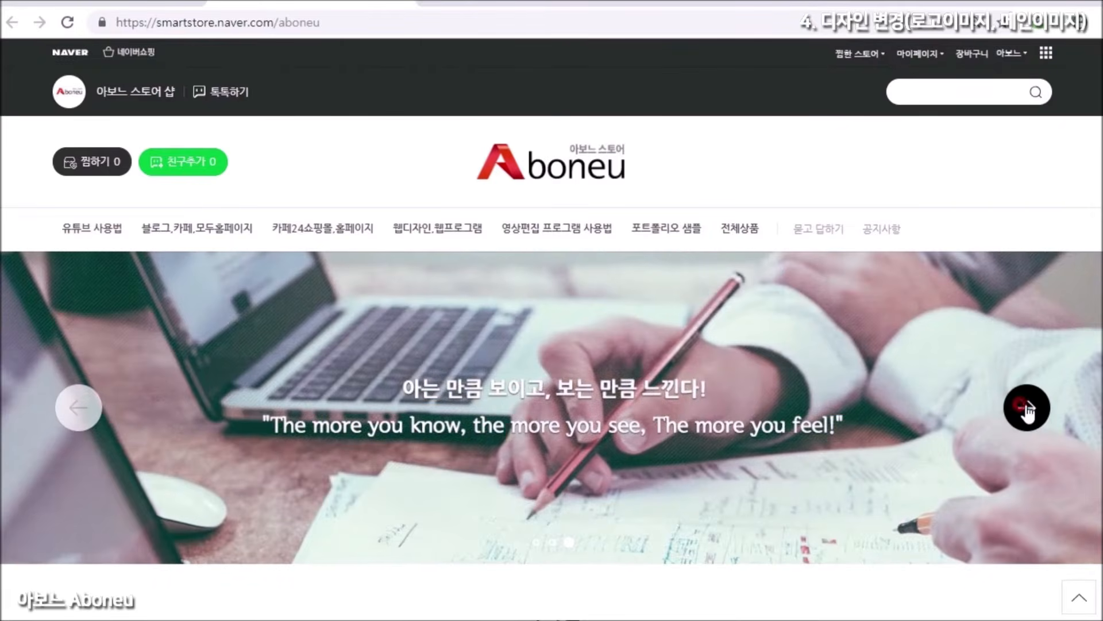
pyautogui.click(1027, 409)
# Look through the new products and all products sections of the store page, and return to the store management page.
pyautogui.scroll(-2, 753, 140)
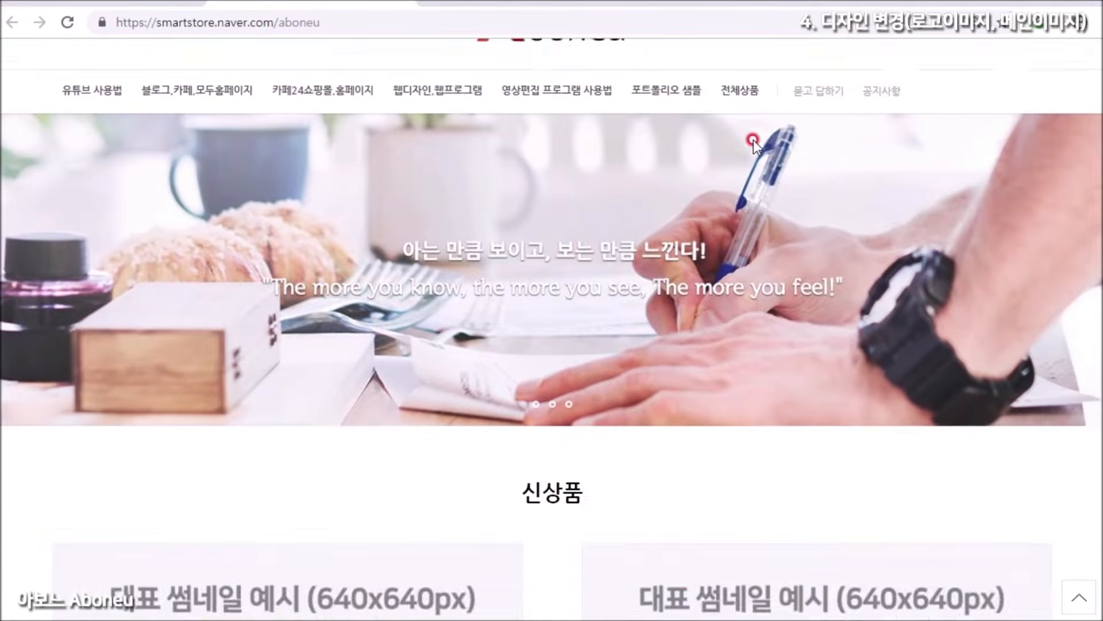
pyautogui.scroll(-12, 754, 139)
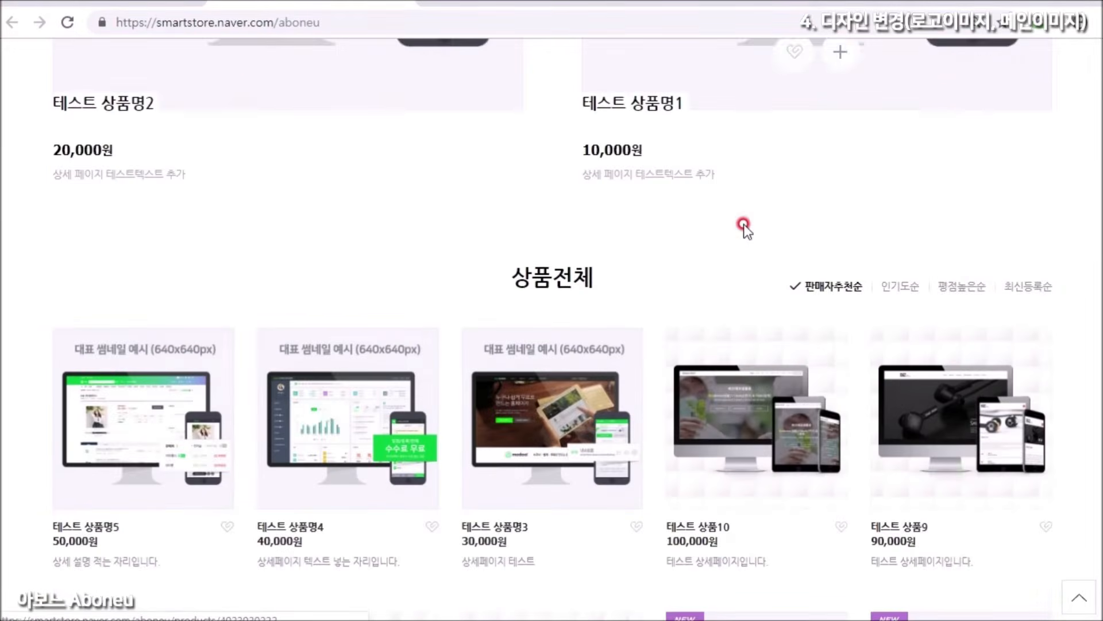
pyautogui.scroll(-5, 743, 224)
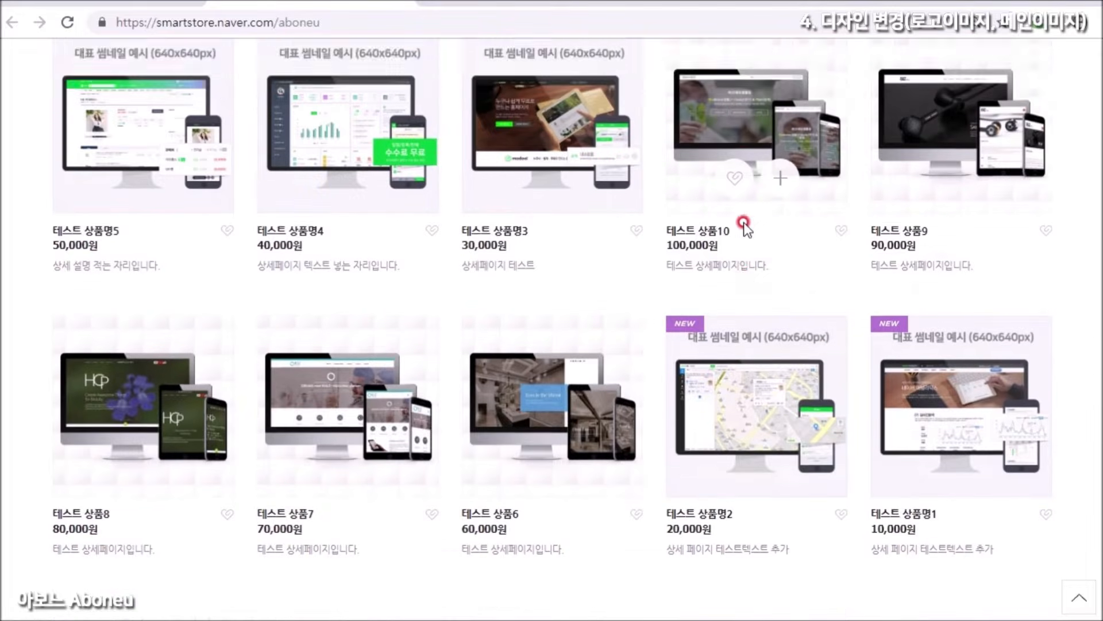
pyautogui.scroll(15, 745, 229)
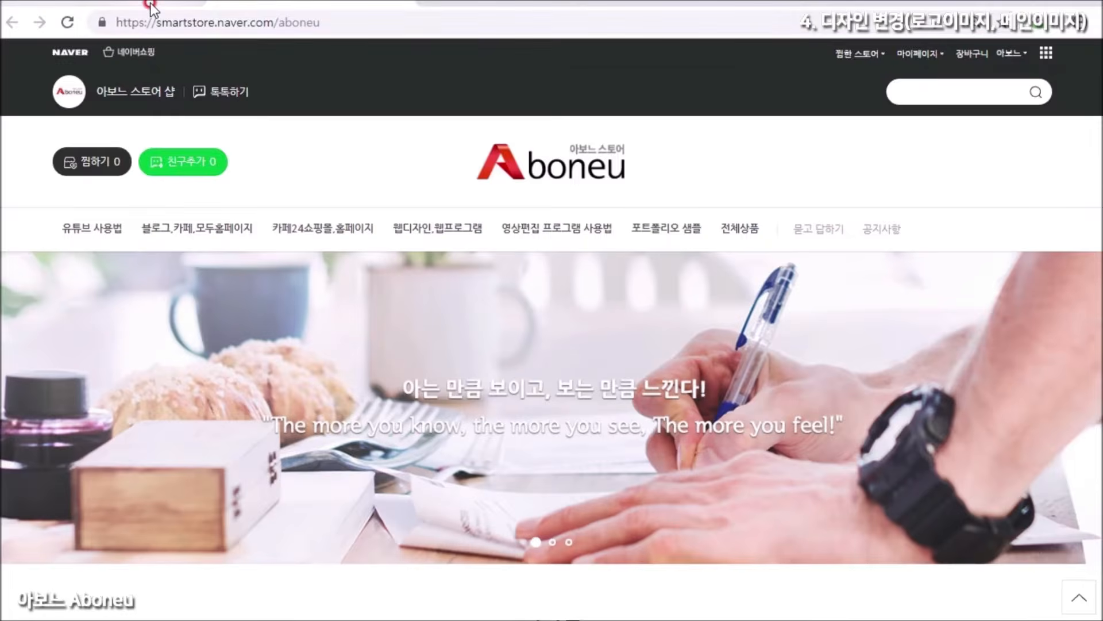
pyautogui.click(151, 6)
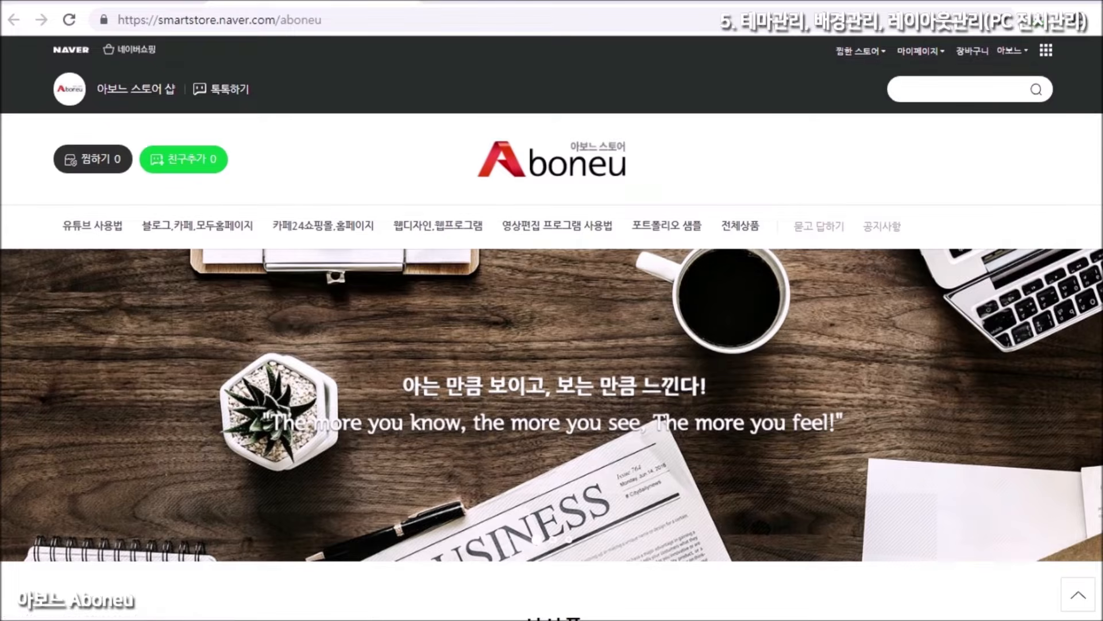
# Review the new products grid and full product list on the store page, and switch to the Smart Store Center dashboard.
pyautogui.scroll(-10, 551, 327)
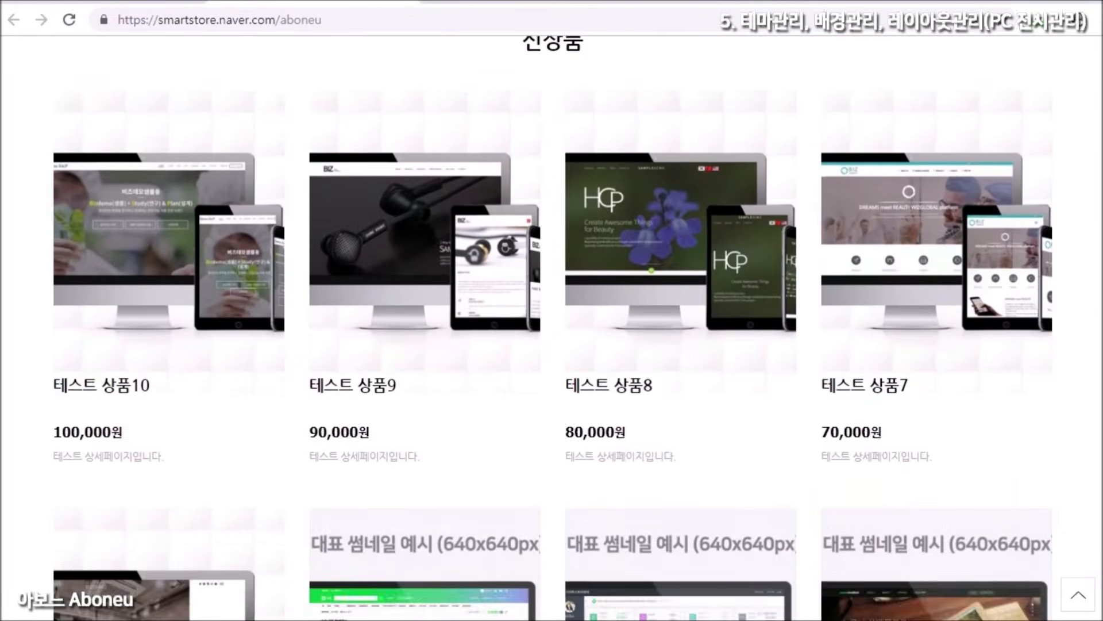
pyautogui.scroll(-10, 1054, 291)
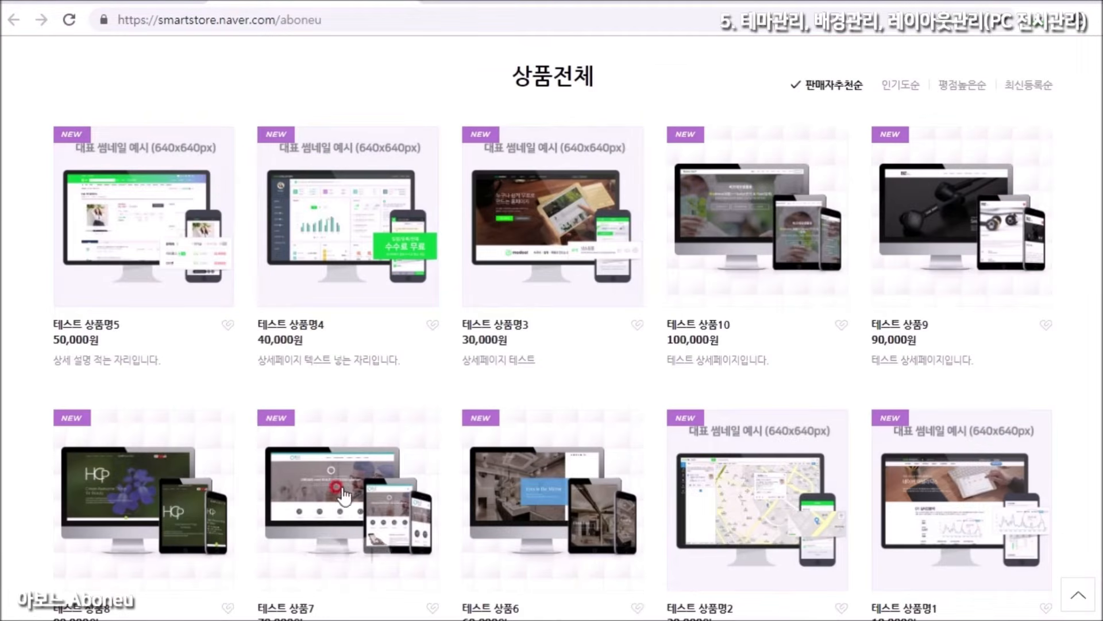
pyautogui.scroll(-2, 552, 327)
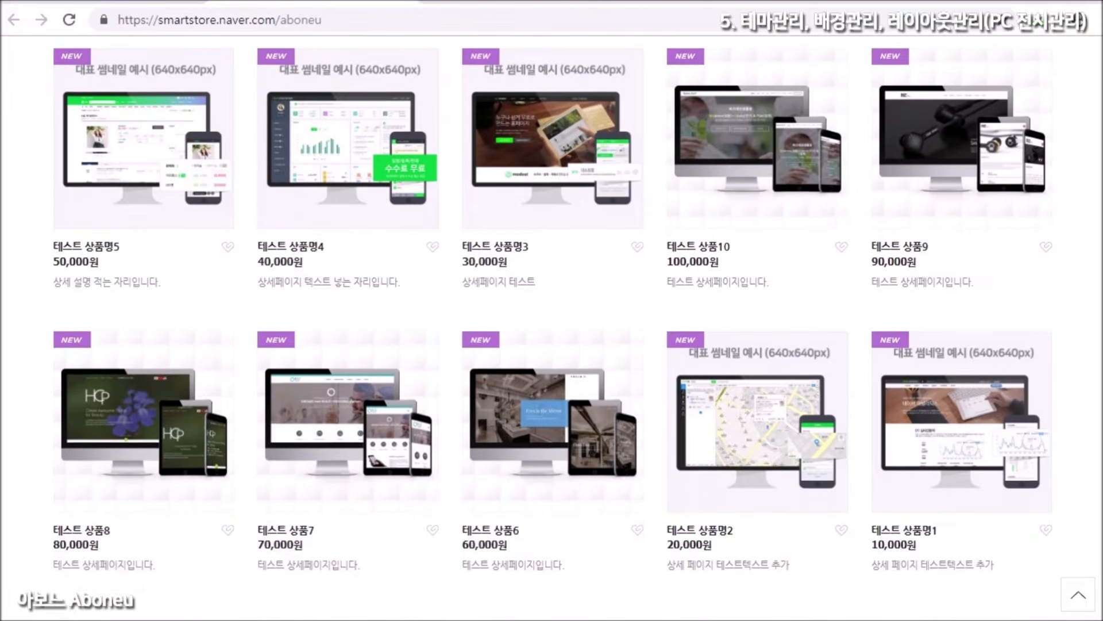
pyautogui.scroll(15, 552, 327)
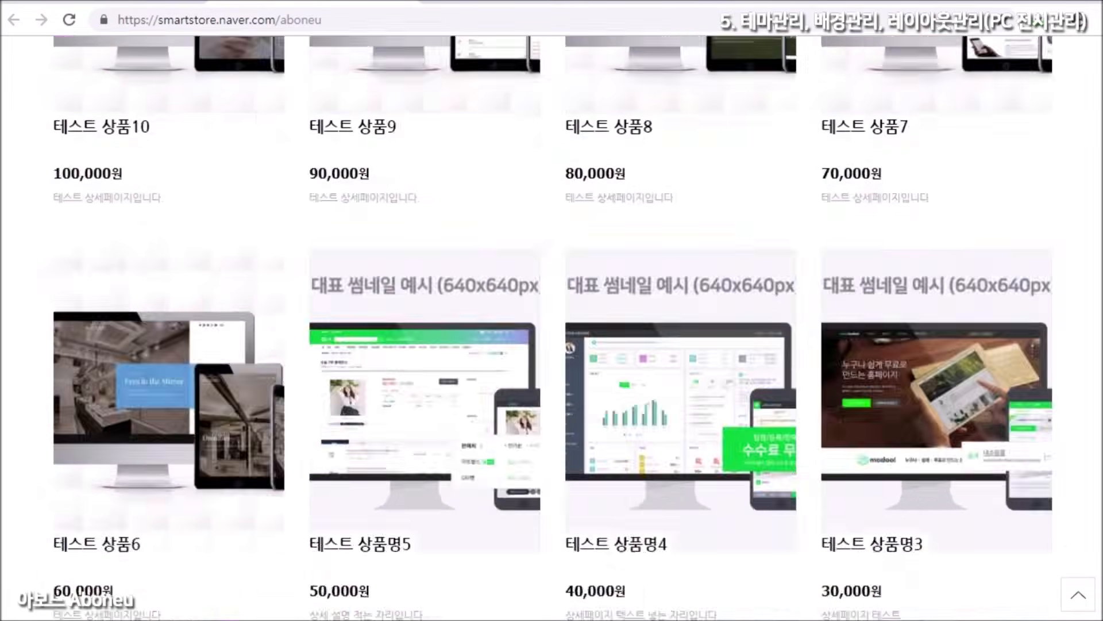
pyautogui.click(411, 366)
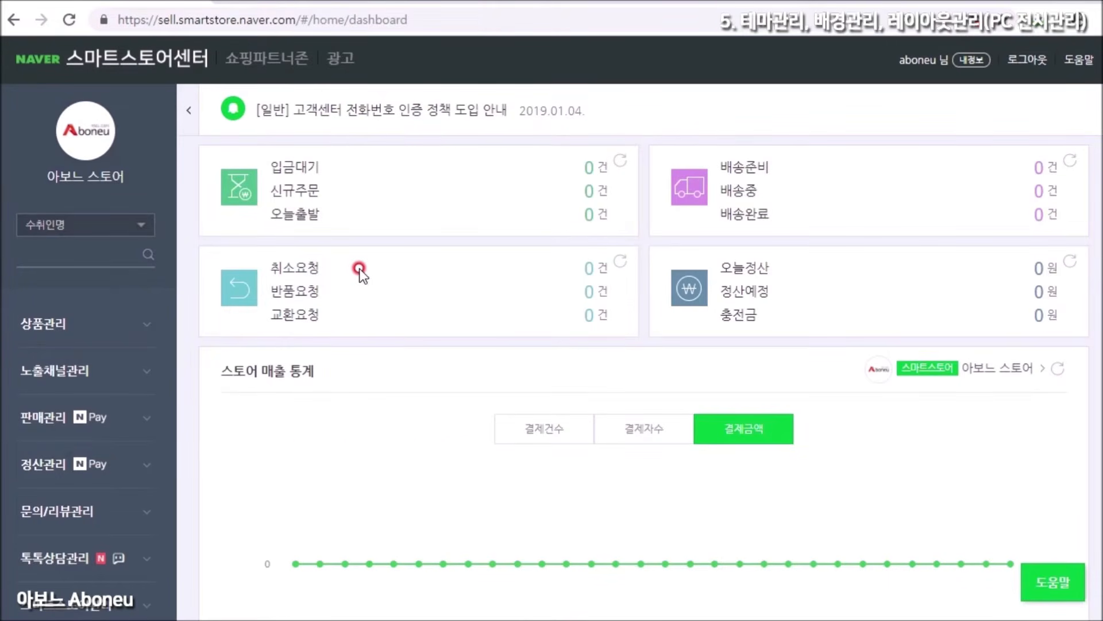
# Open the PC 전시 관리 page under 스마트스토어관리, showing its theme management section.
pyautogui.scroll(-3, 111, 369)
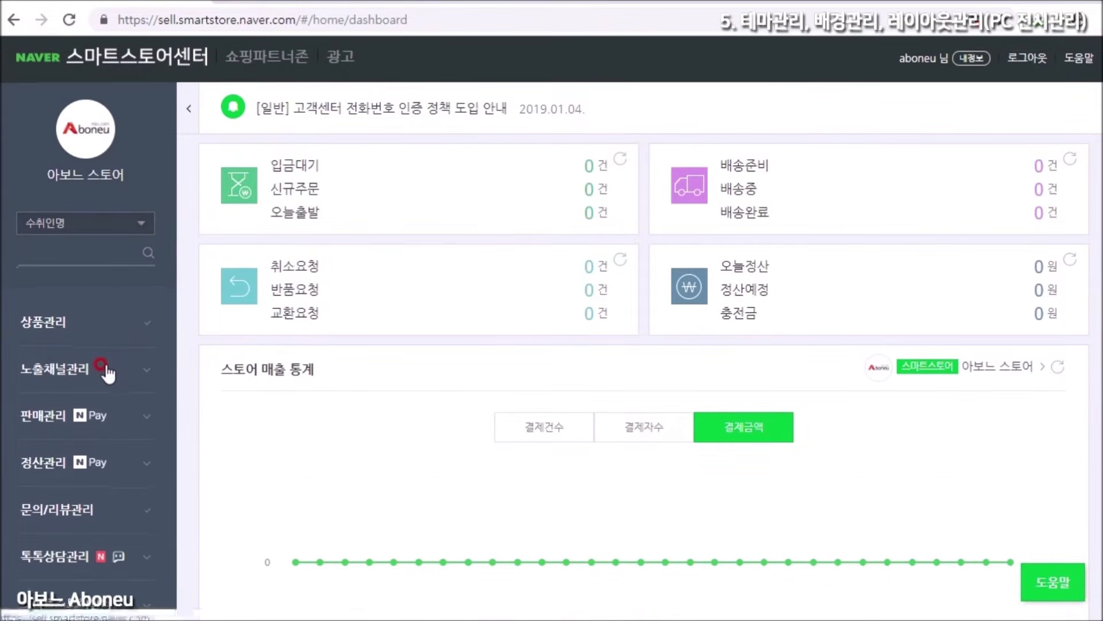
pyautogui.click(86, 431)
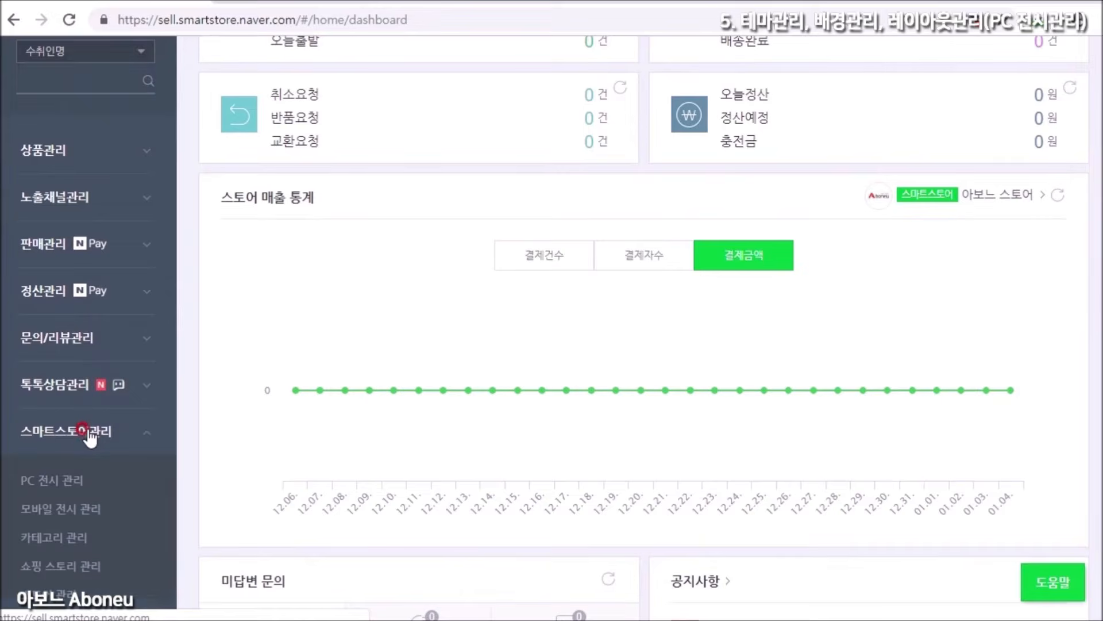
pyautogui.scroll(-2, 85, 436)
pyautogui.click(48, 398)
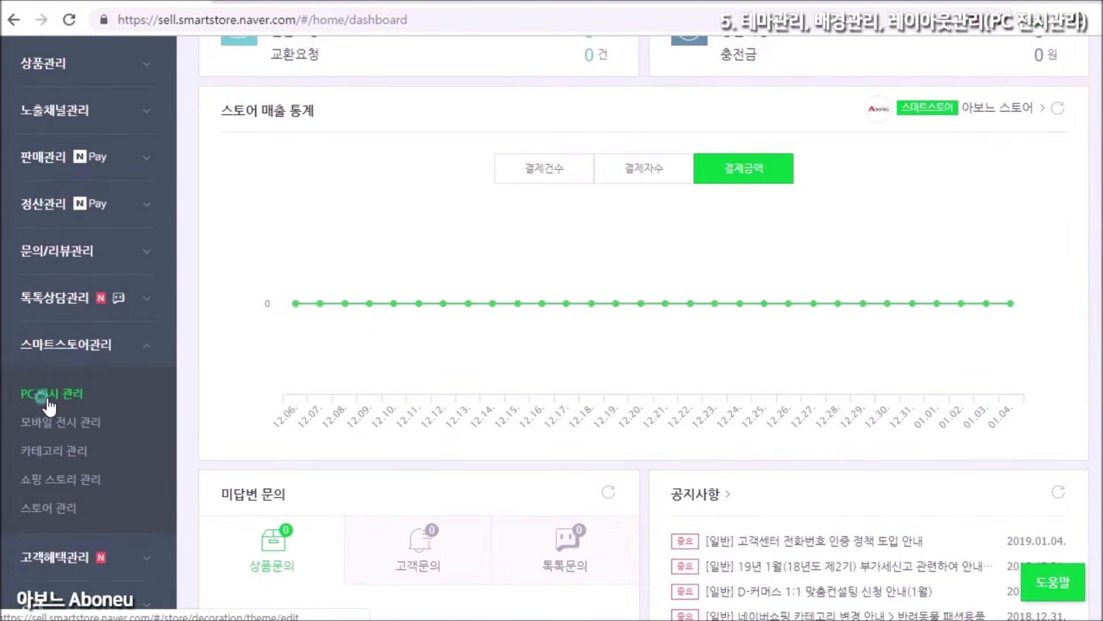
pyautogui.click(343, 170)
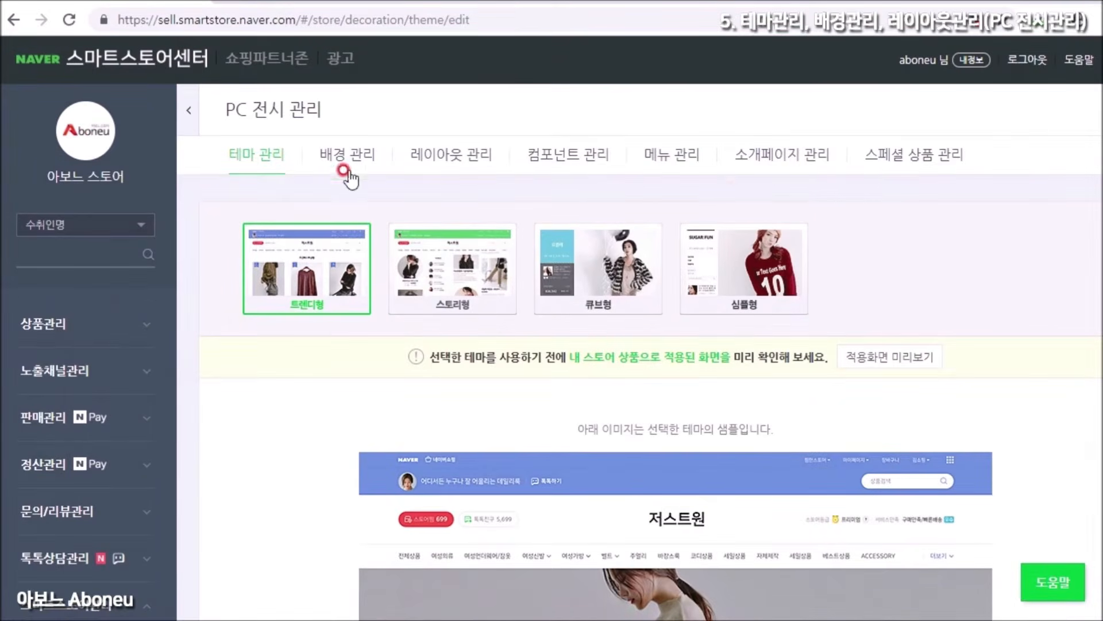
pyautogui.click(251, 169)
pyautogui.click(434, 156)
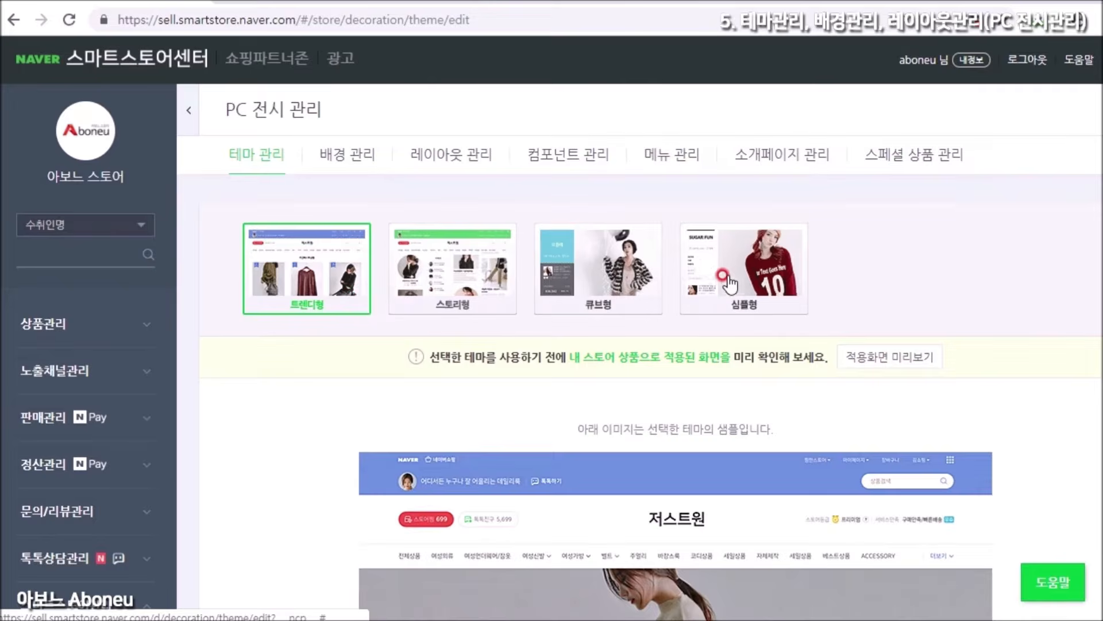
# View the samples of the 스토리형, 큐브형 and 심플형 store themes one after another.
pyautogui.scroll(-3, 529, 305)
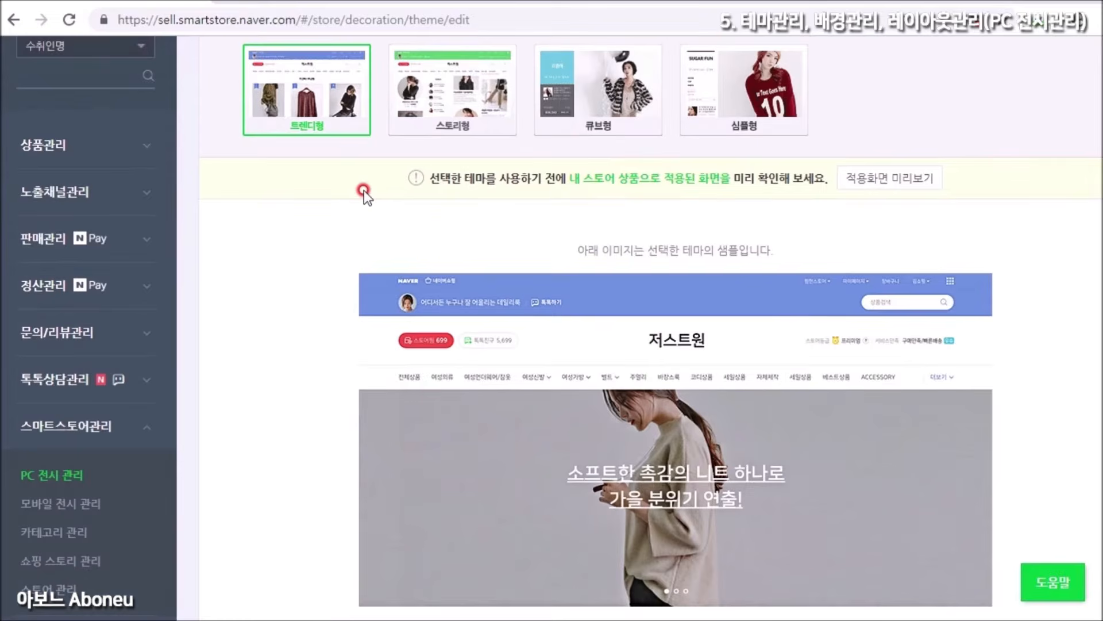
pyautogui.click(392, 127)
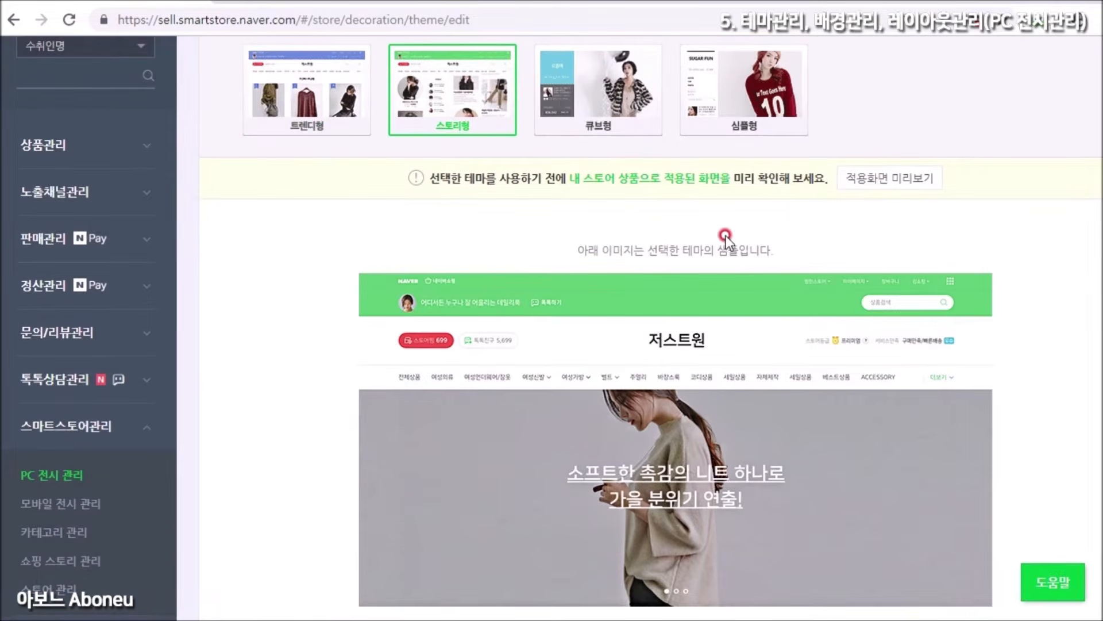
pyautogui.click(592, 127)
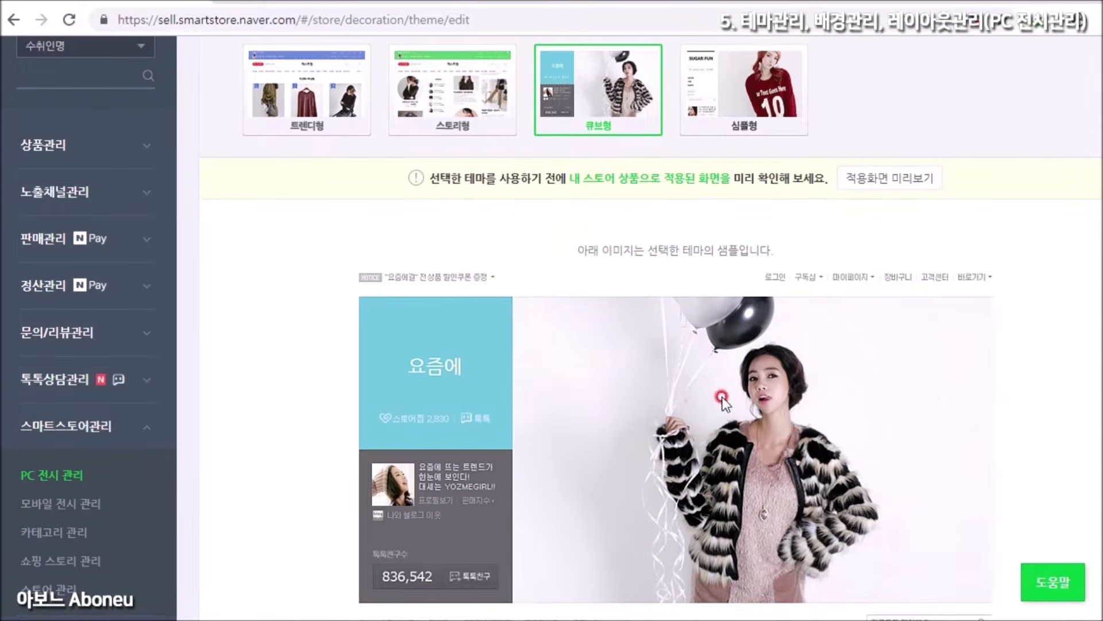
pyautogui.click(722, 118)
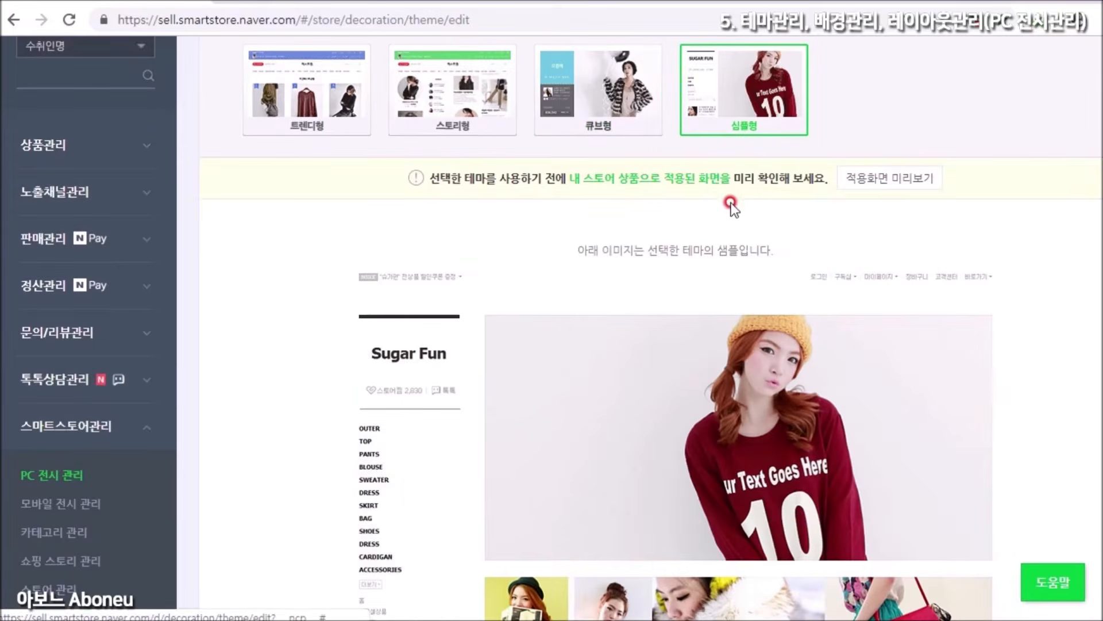
# Compare the 트렌디형 and 스토리형 theme samples by switching between them.
pyautogui.click(326, 124)
pyautogui.click(402, 116)
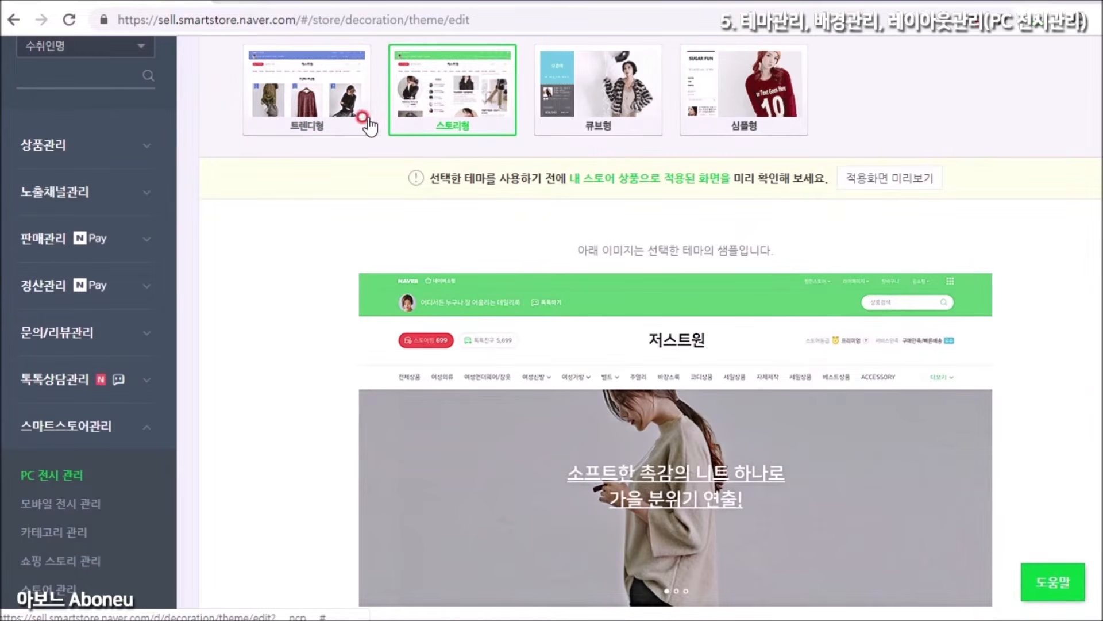
pyautogui.click(363, 118)
pyautogui.click(405, 125)
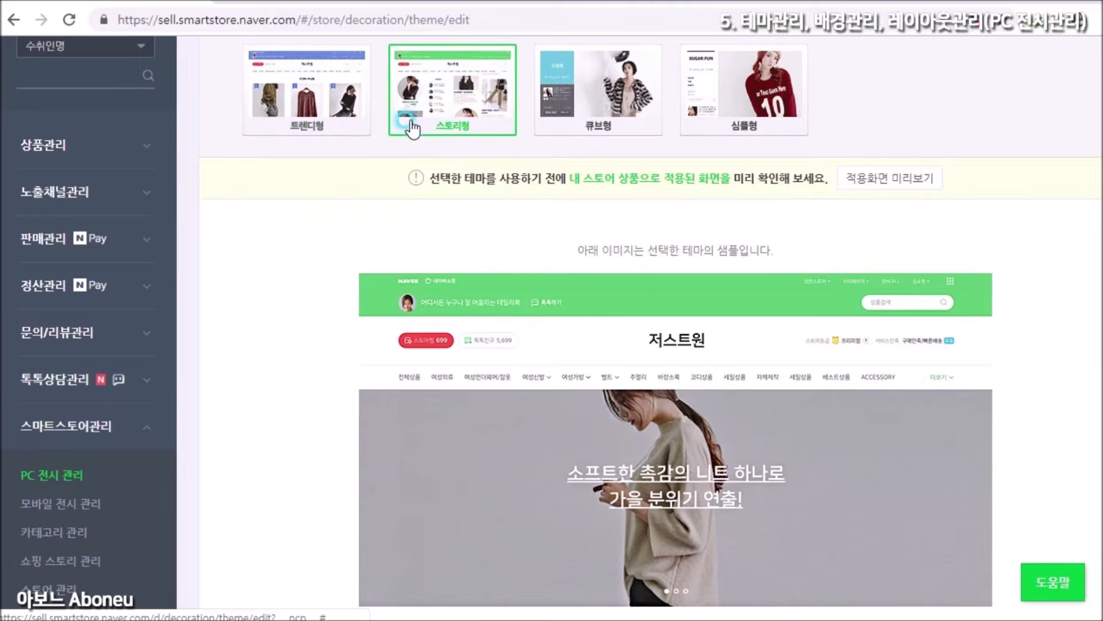
pyautogui.click(350, 126)
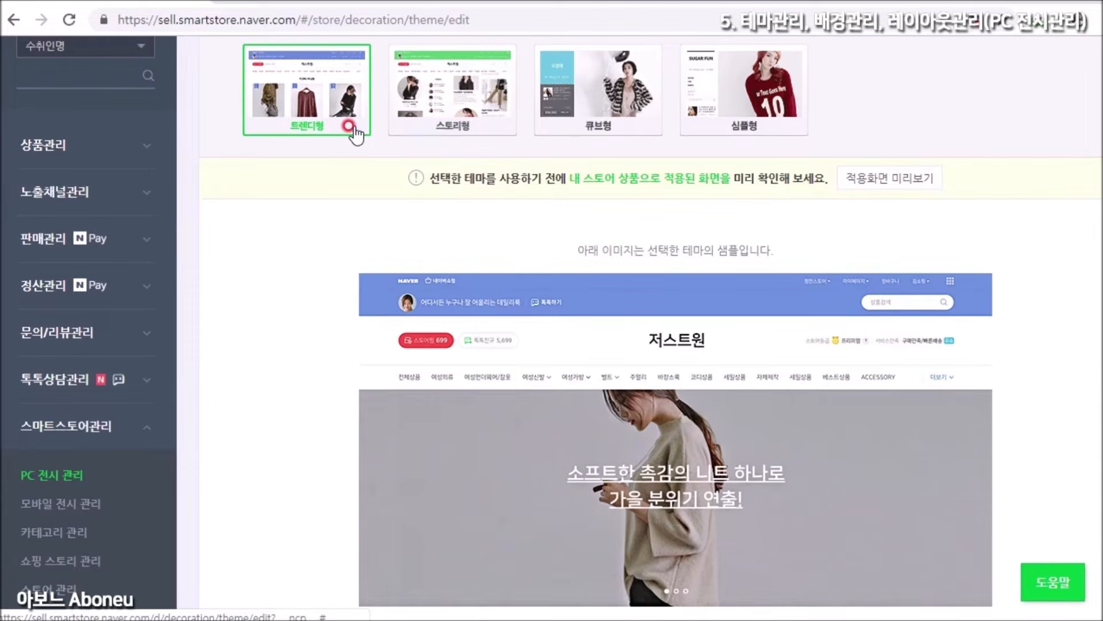
pyautogui.click(406, 128)
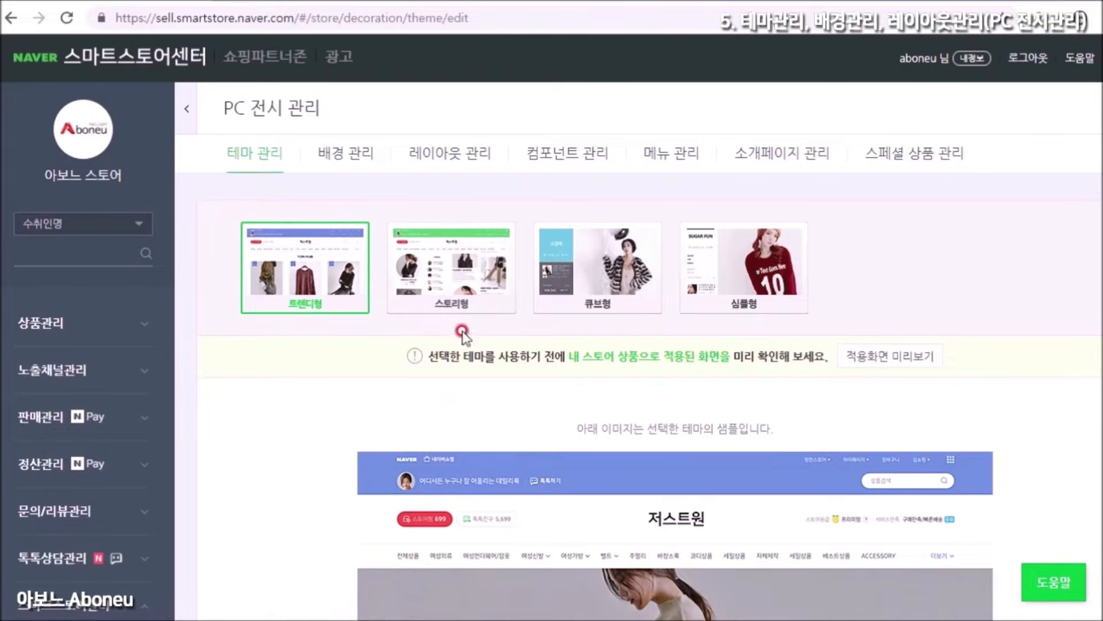
# Compare the public PC store page with the mobile store preview, looking through the header, menu and product lists of both.
pyautogui.click(326, 111)
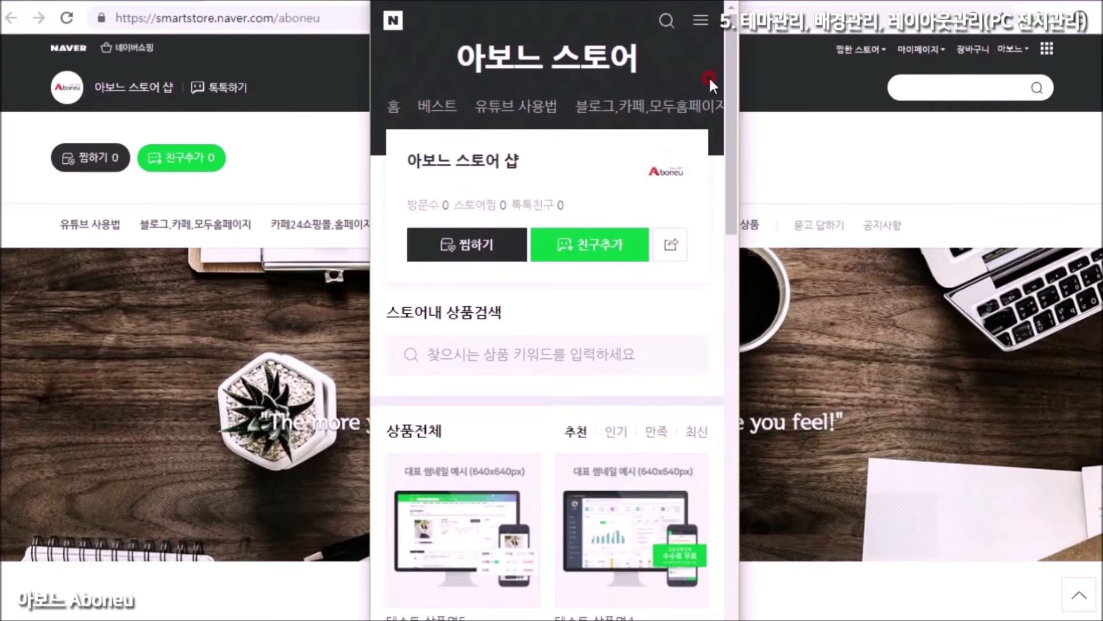
pyautogui.moveTo(725, 81); pyautogui.dragTo(725, 489)
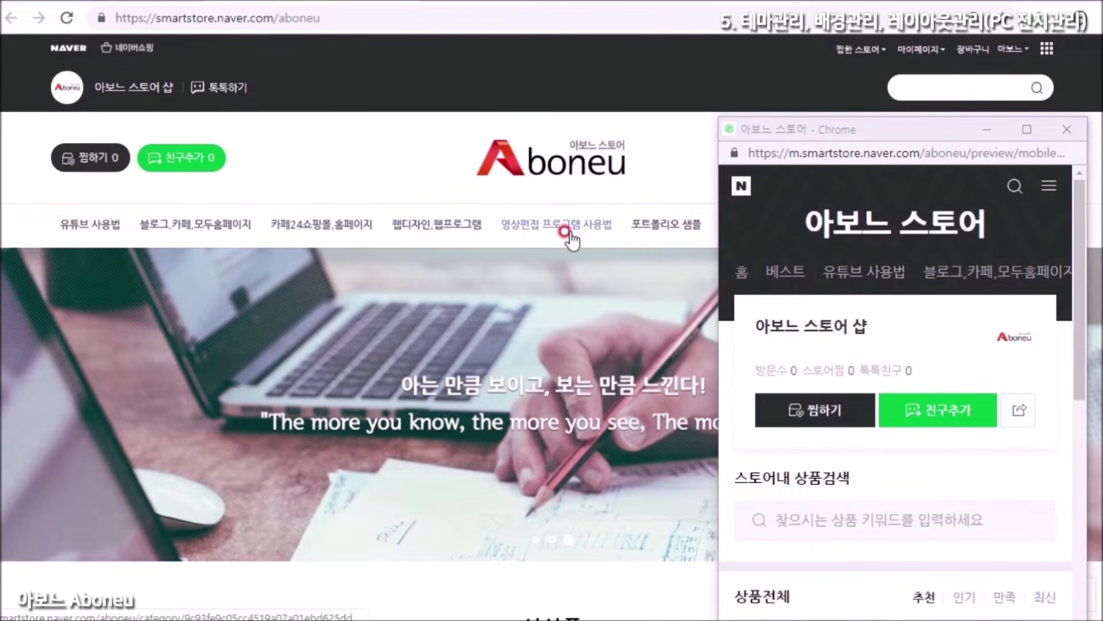
pyautogui.click(1049, 186)
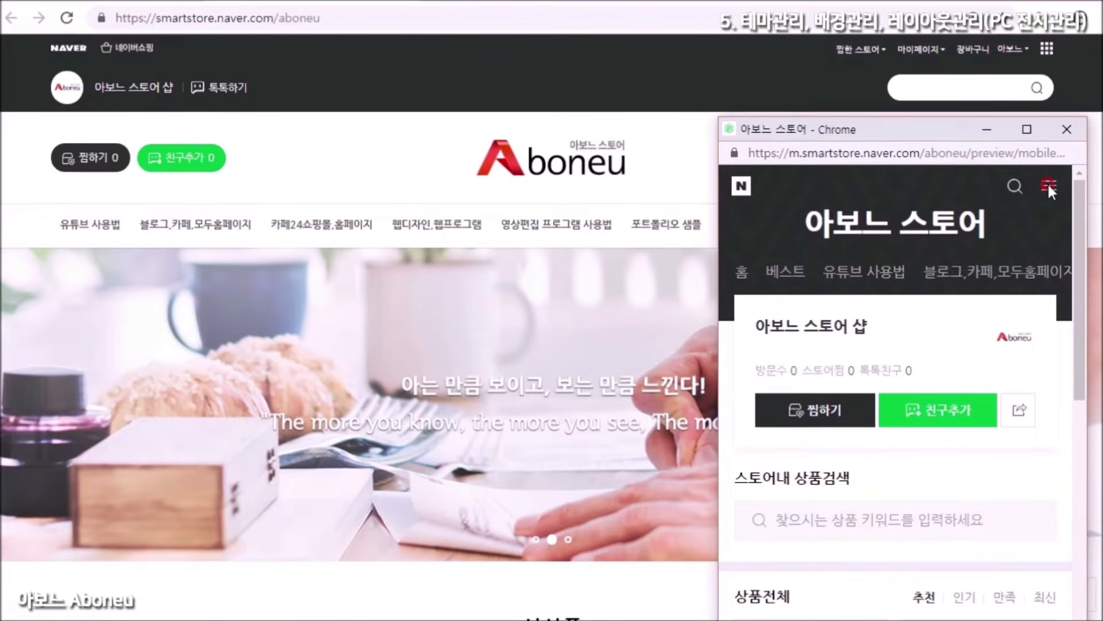
pyautogui.moveTo(613, 305)
pyautogui.scroll(-15, 493, 468)
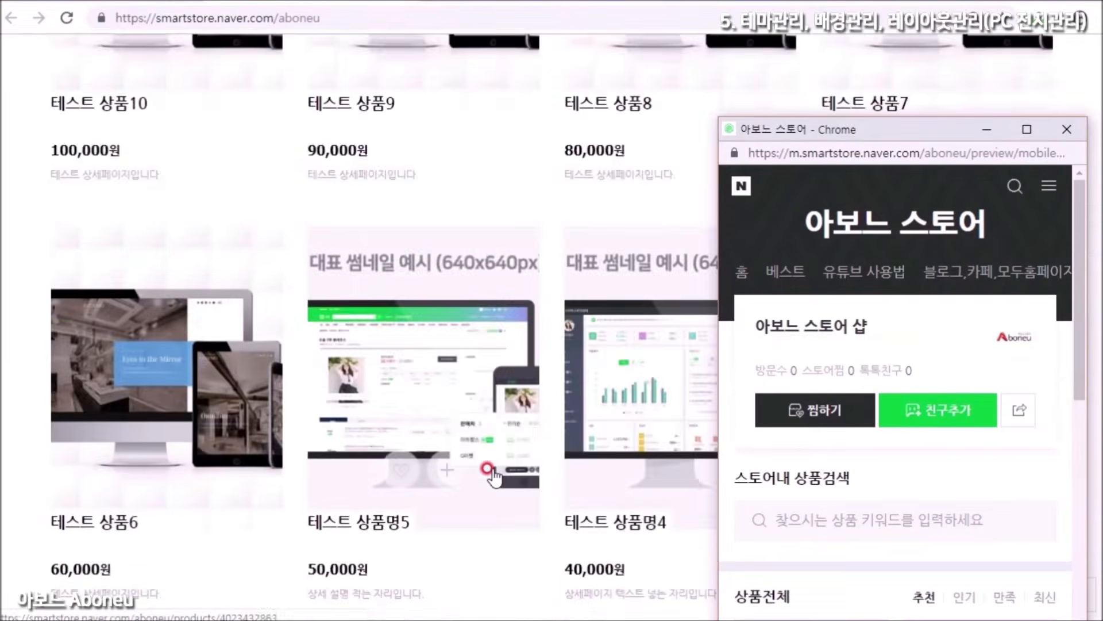
pyautogui.moveTo(1078, 351); pyautogui.dragTo(1079, 620)
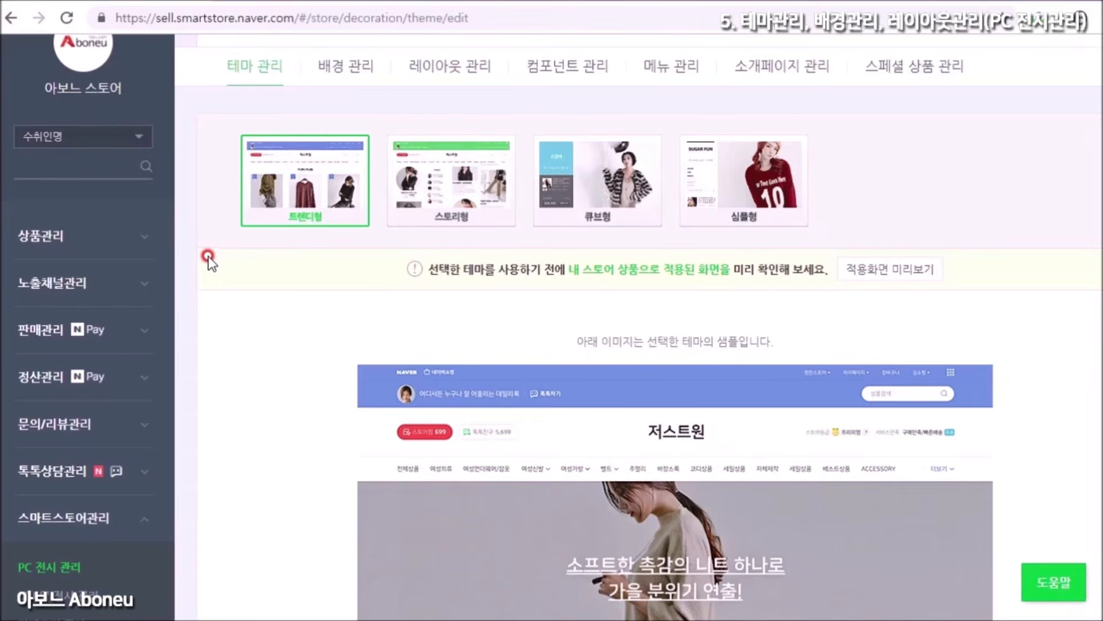
# Open the 모바일 전시 관리 page and look over its mobile theme section.
pyautogui.scroll(-3, 208, 257)
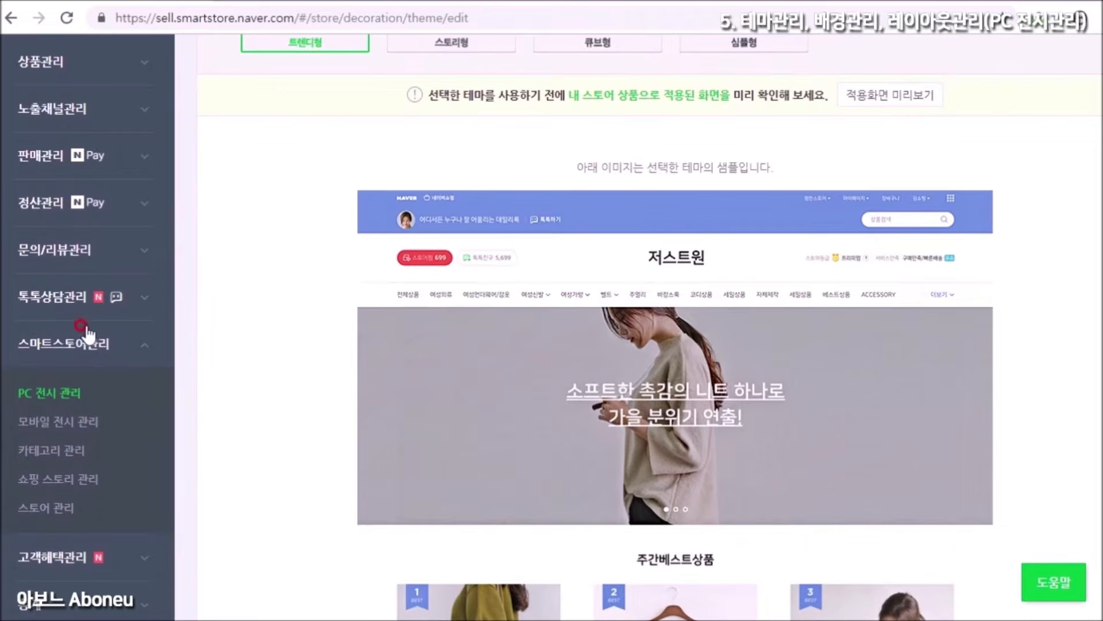
pyautogui.click(43, 425)
pyautogui.scroll(-2, 346, 379)
pyautogui.scroll(2, 346, 378)
# Review the mobile background settings and the list of components that can be shown on the mobile store.
pyautogui.click(393, 156)
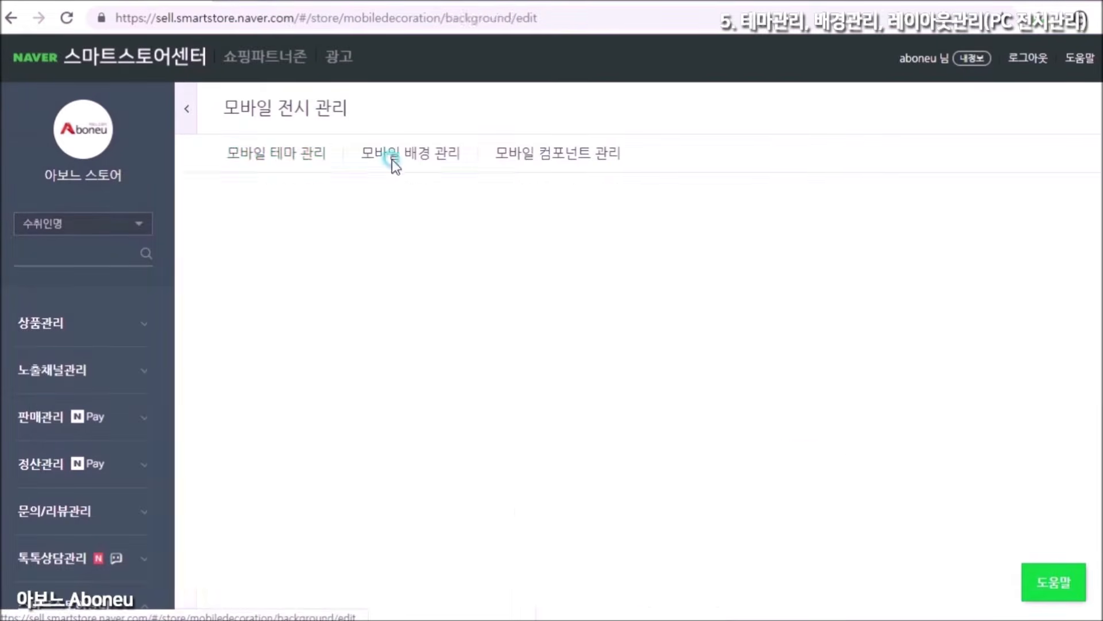
pyautogui.click(546, 167)
pyautogui.scroll(-3, 465, 341)
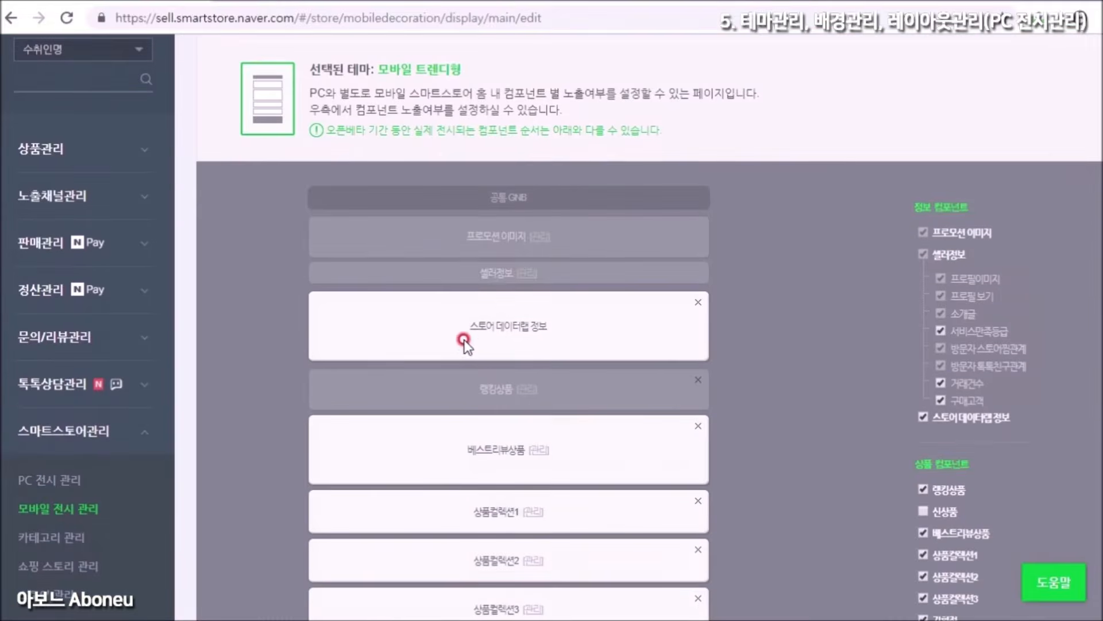
pyautogui.scroll(3, 444, 380)
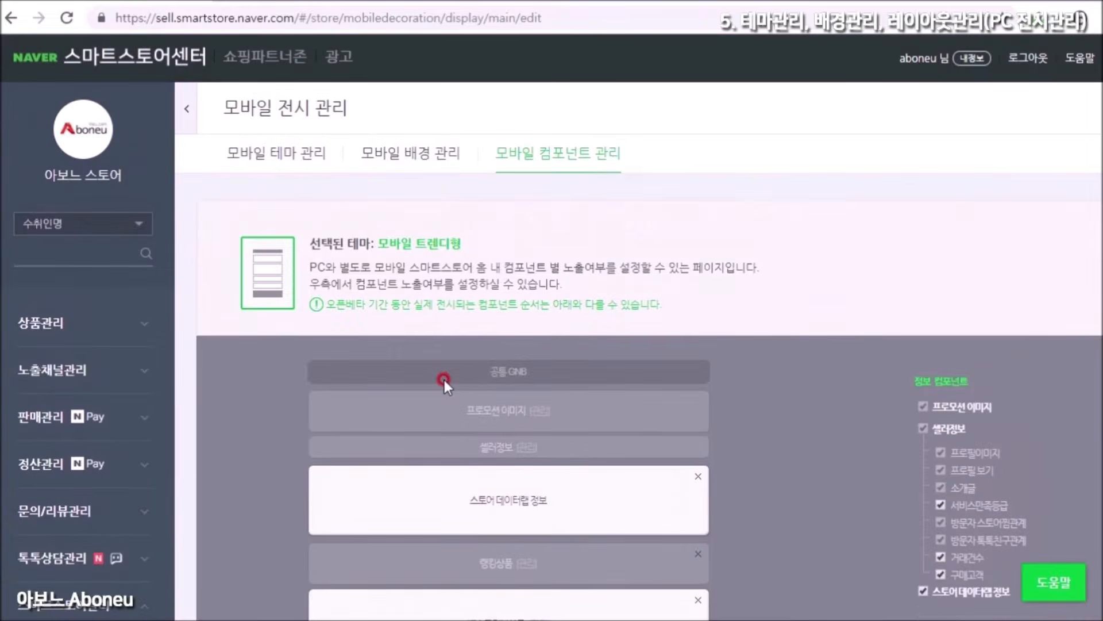
# Return to the mobile theme section and preview the 모바일 트렌디형 theme with the store's own products.
pyautogui.click(410, 153)
pyautogui.click(263, 153)
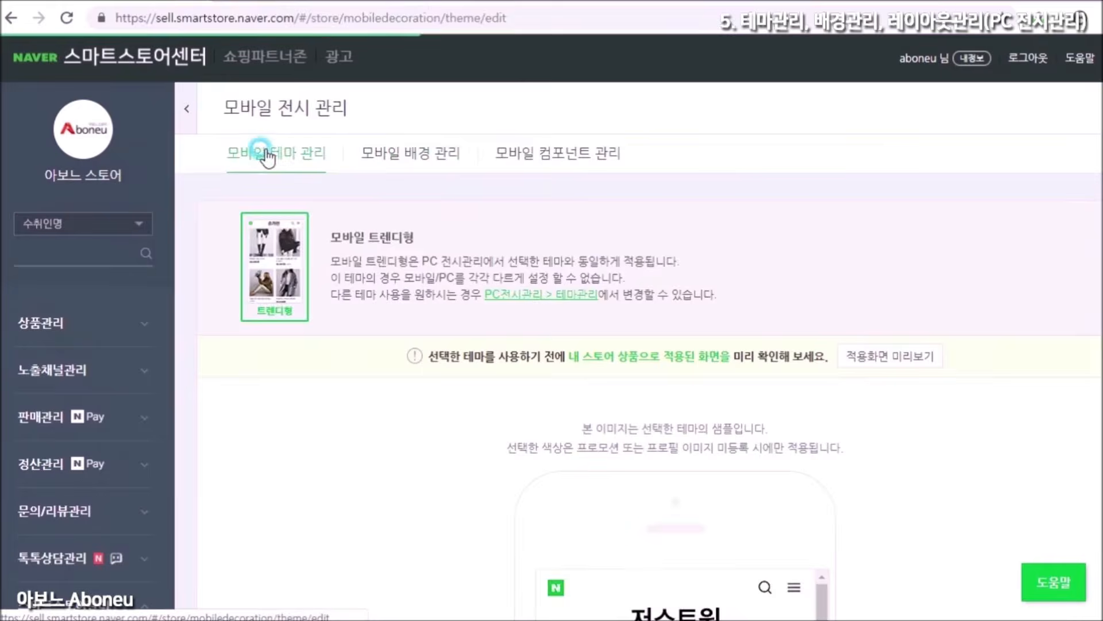
pyautogui.click(931, 357)
pyautogui.moveTo(1062, 157); pyautogui.dragTo(1046, 498)
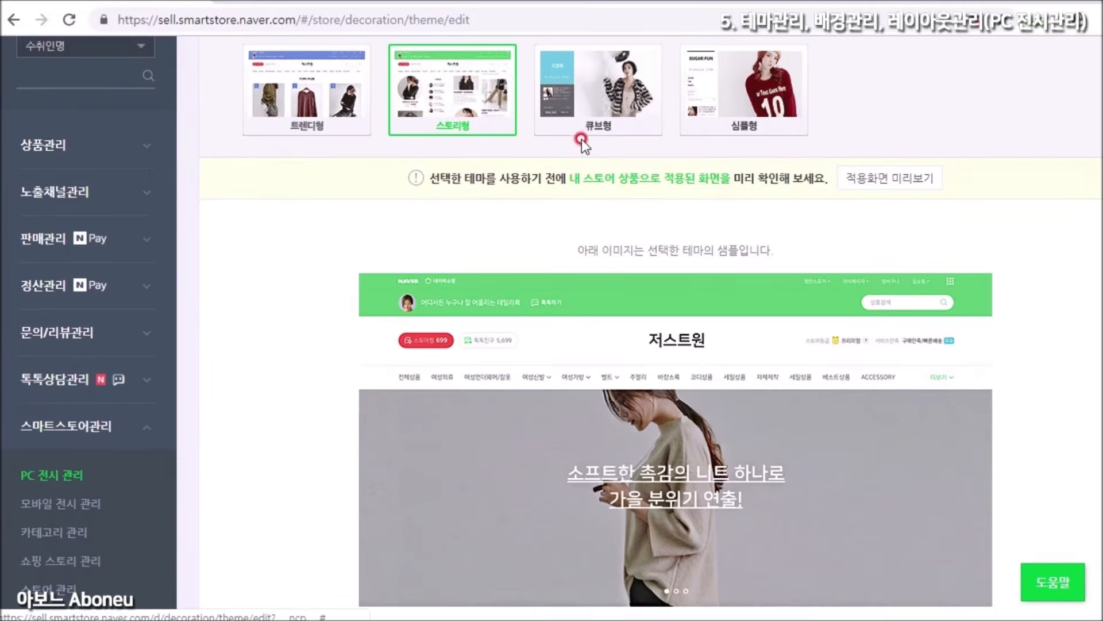
# Compare the 큐브형 and 심플형 PC theme samples by switching between them.
pyautogui.click(599, 115)
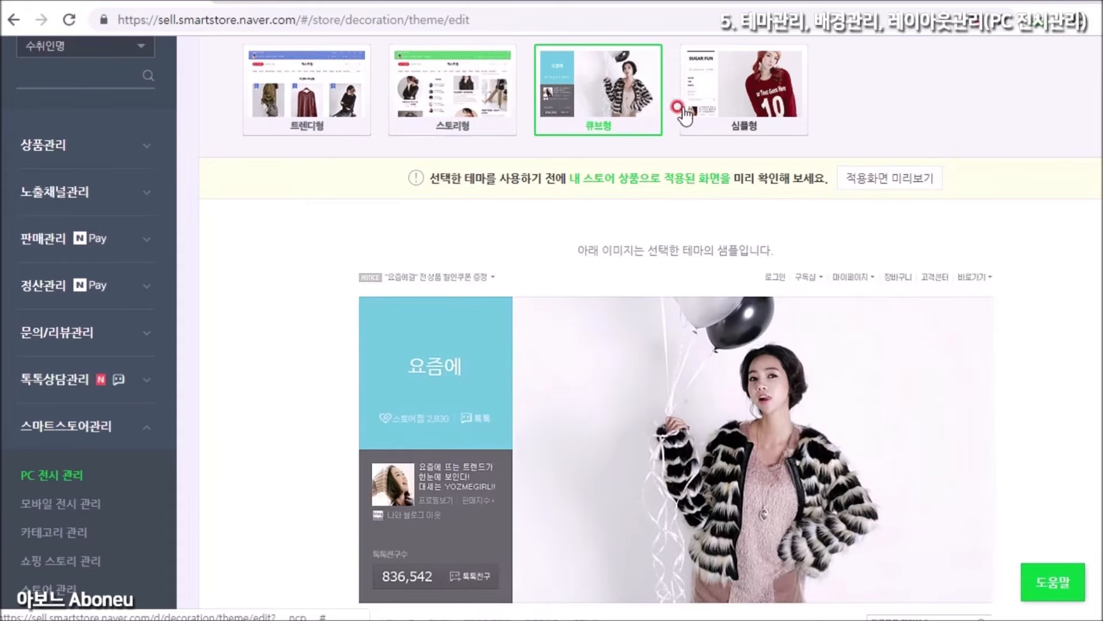
pyautogui.click(697, 112)
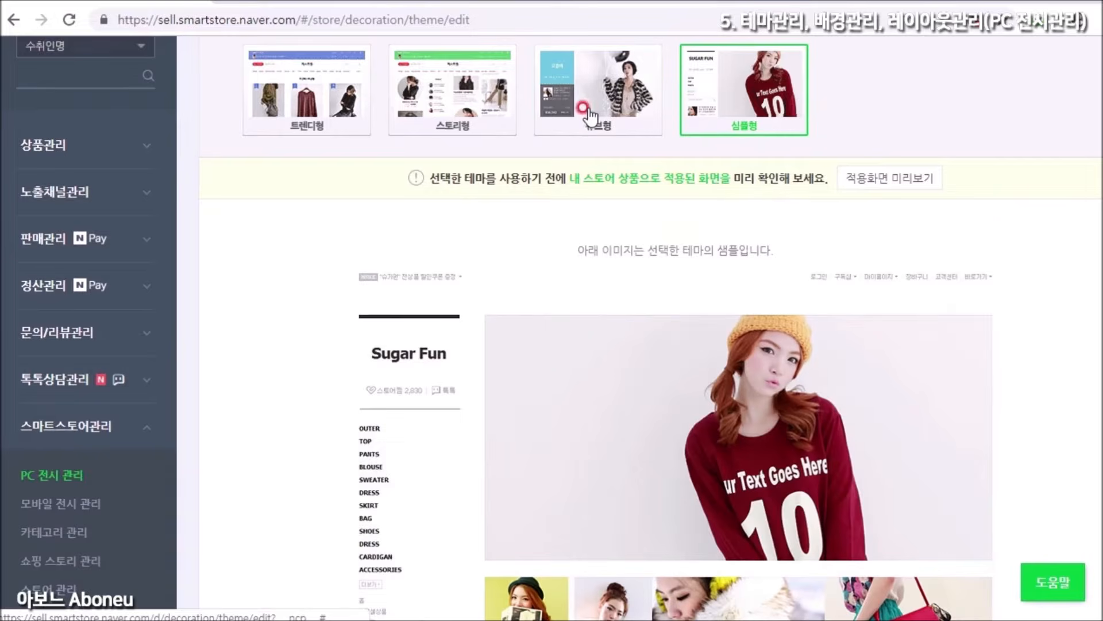
pyautogui.click(584, 109)
pyautogui.click(697, 107)
pyautogui.click(632, 112)
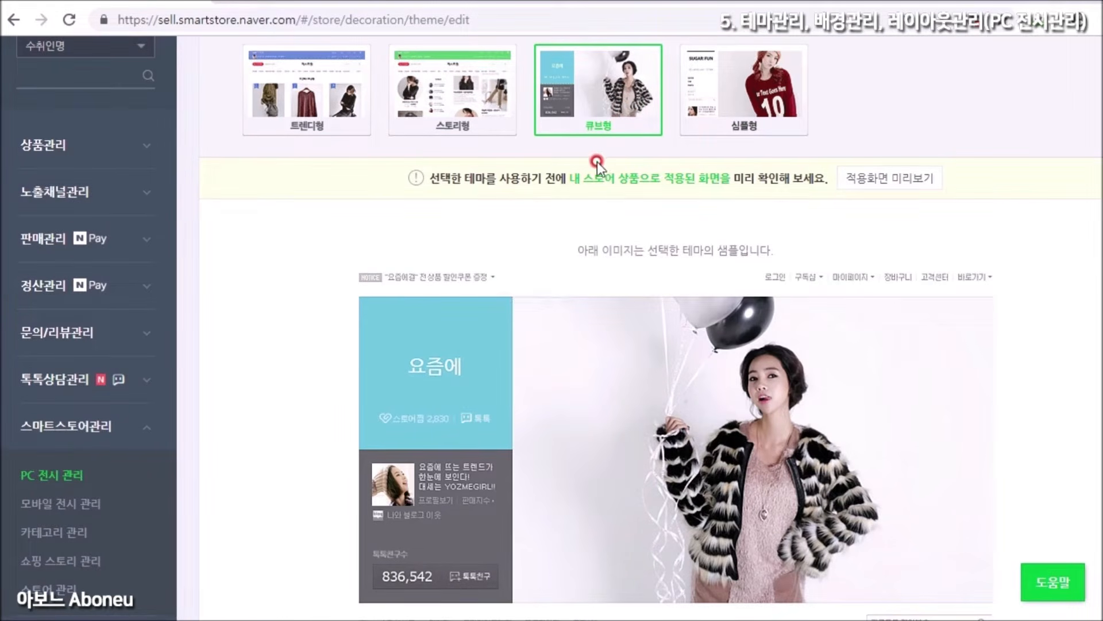
pyautogui.click(691, 129)
pyautogui.click(609, 125)
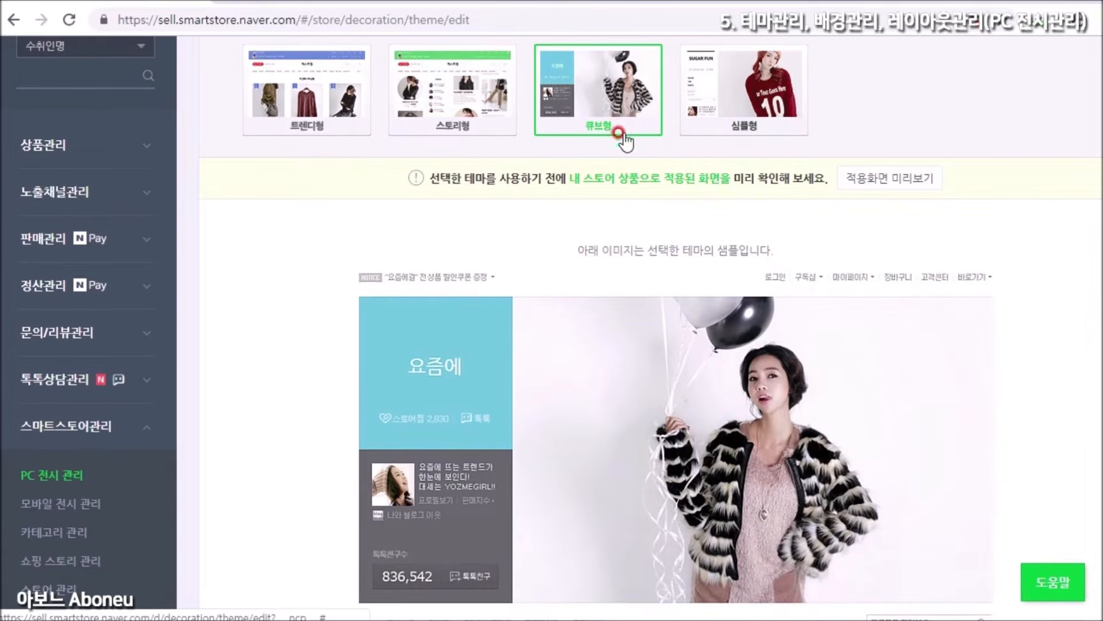
pyautogui.click(685, 123)
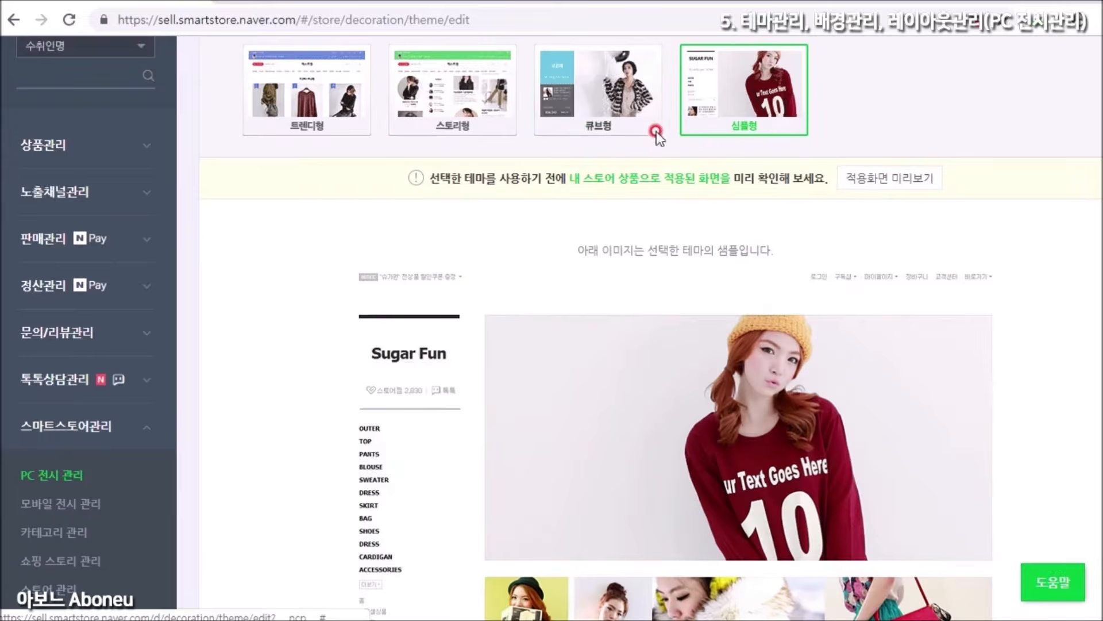
pyautogui.click(641, 128)
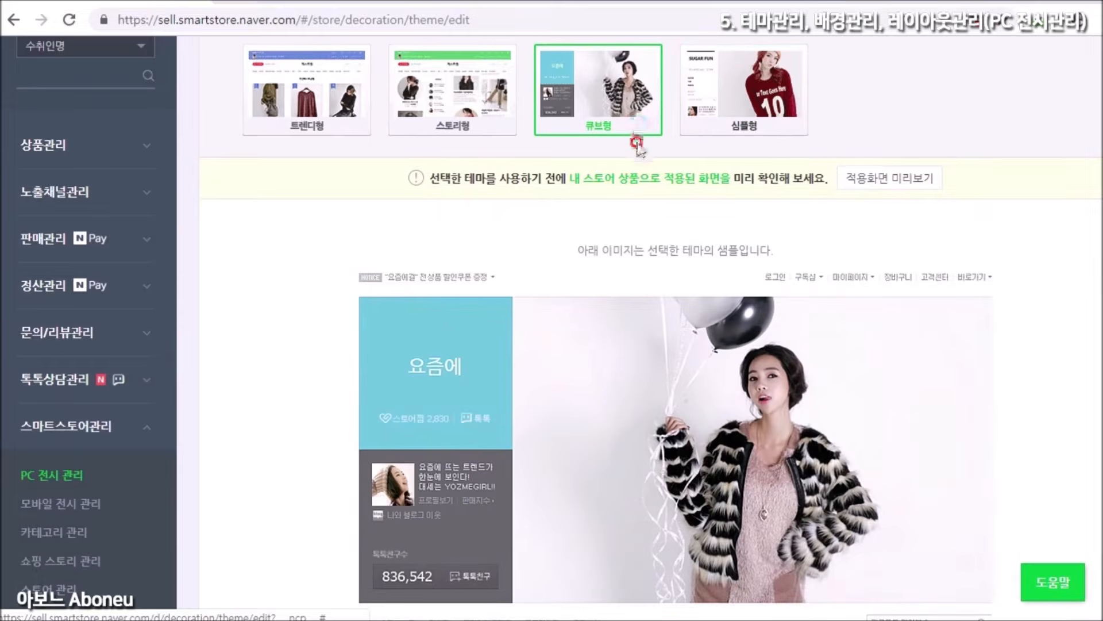
# Choose the 트렌디형 PC theme over 스토리형 and go through its sample page down to the apply options.
pyautogui.click(360, 132)
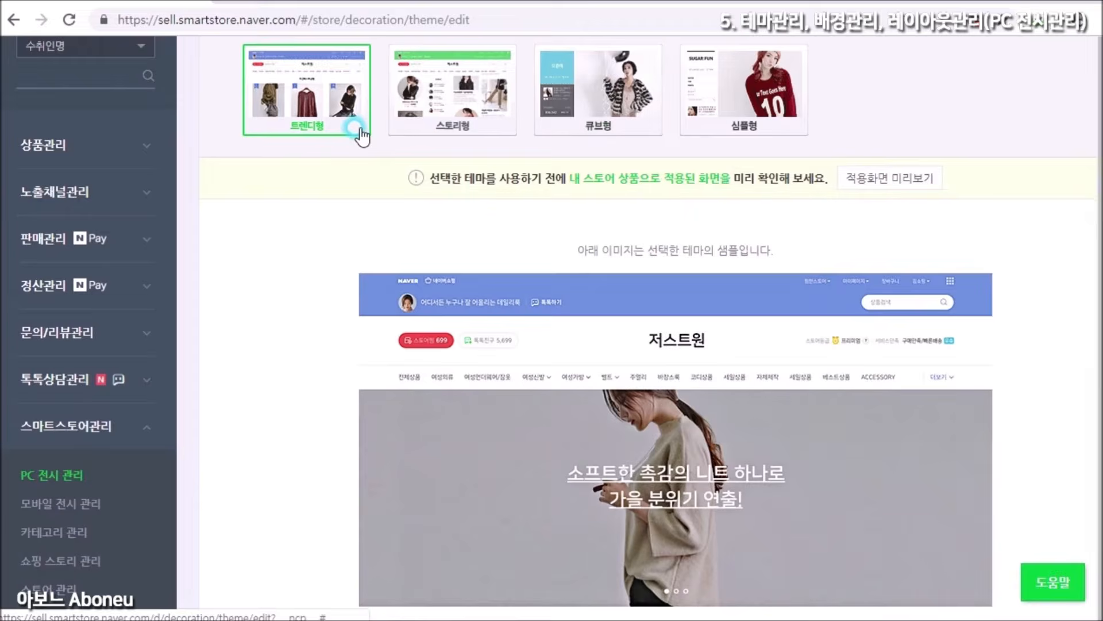
pyautogui.click(397, 122)
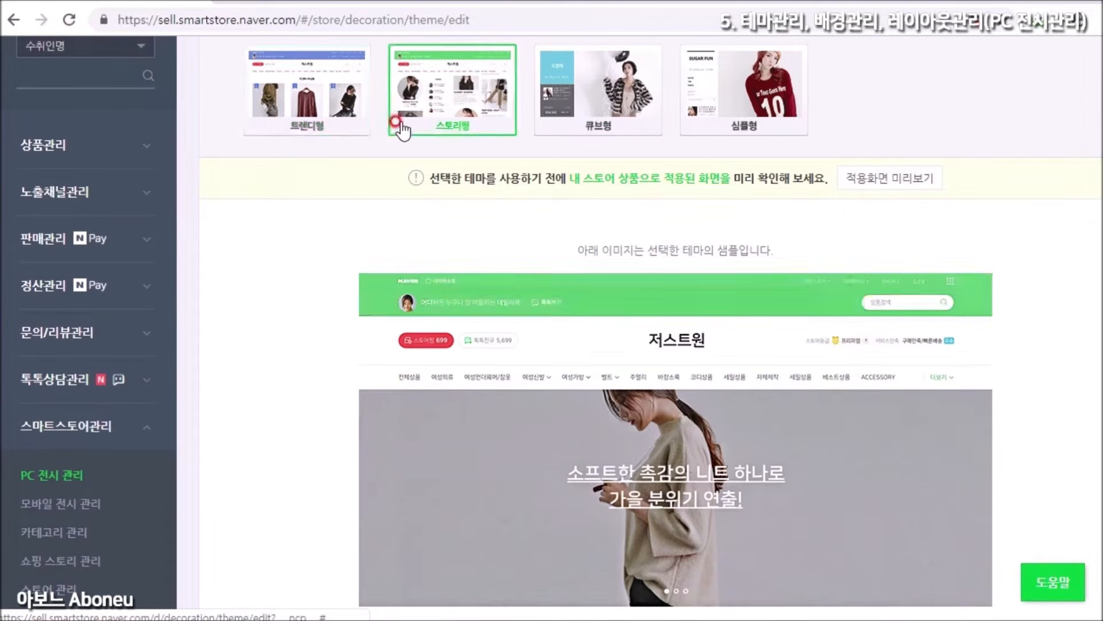
pyautogui.click(356, 124)
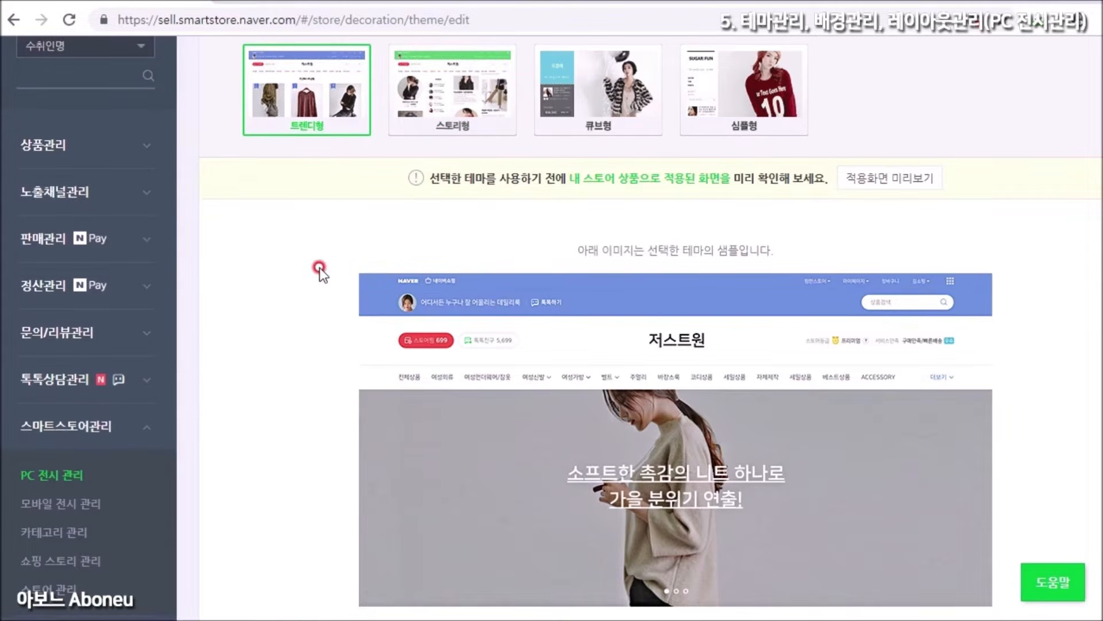
pyautogui.scroll(-15, 319, 267)
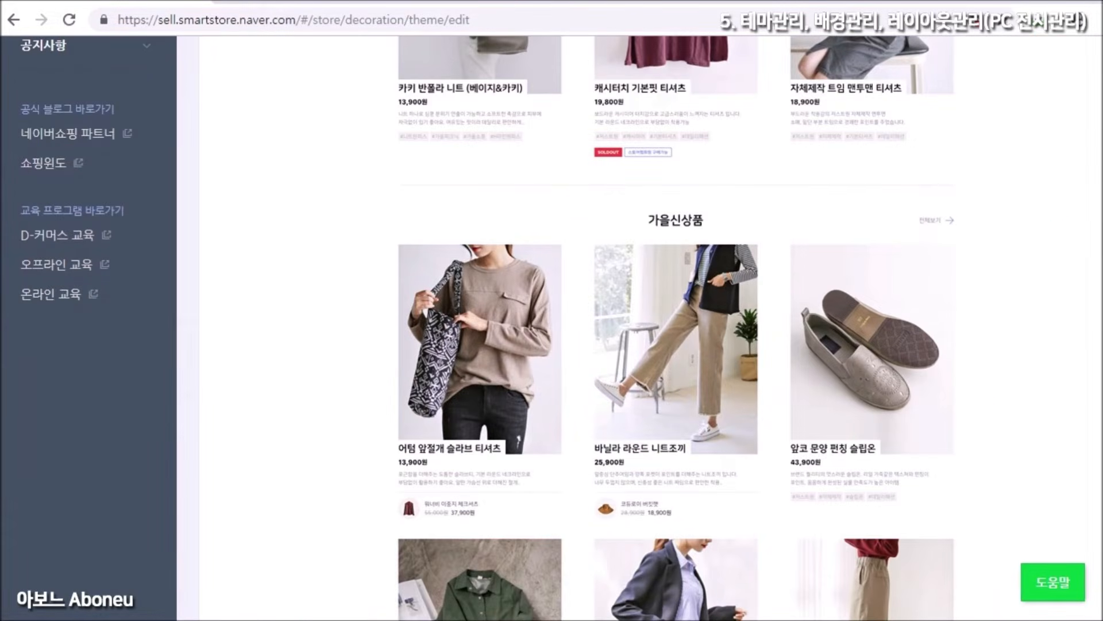
pyautogui.scroll(-20, 1092, 386)
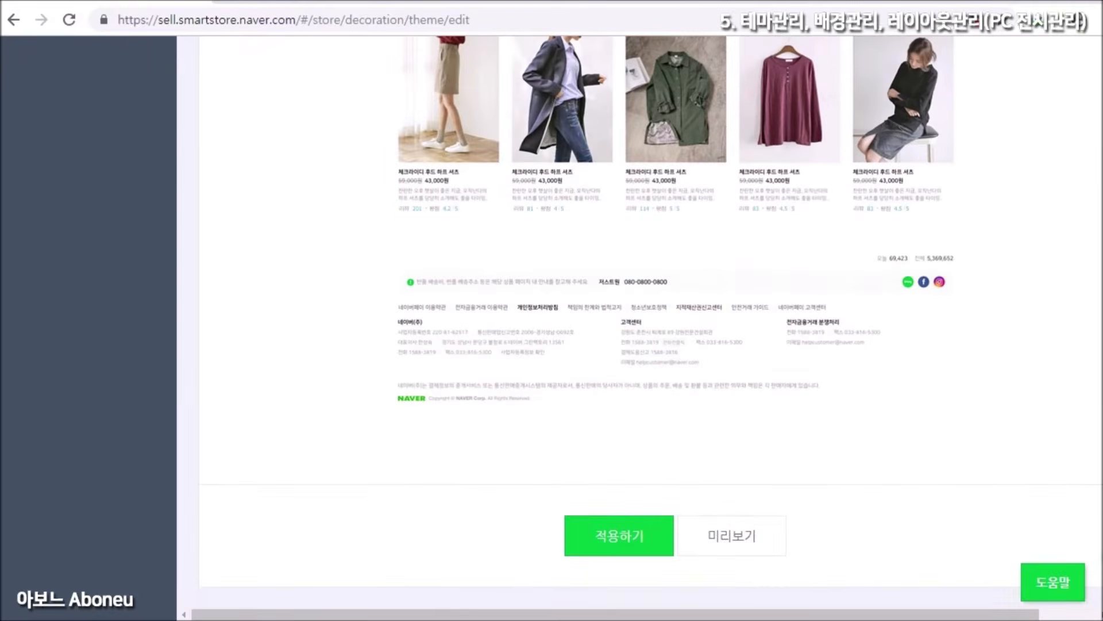
# Apply the 트렌디형 theme to the PC store and acknowledge the confirmation.
pyautogui.click(630, 538)
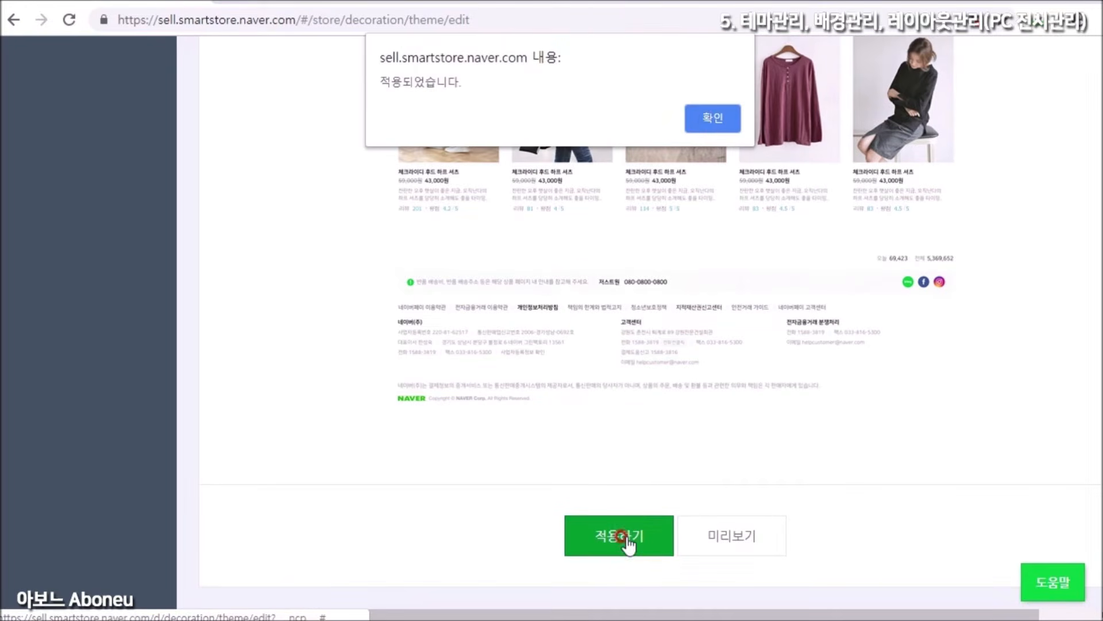
pyautogui.click(705, 131)
pyautogui.click(592, 446)
# Check the live store page from the promotion image down through the 신상품 section and the full product list.
pyautogui.click(319, 5)
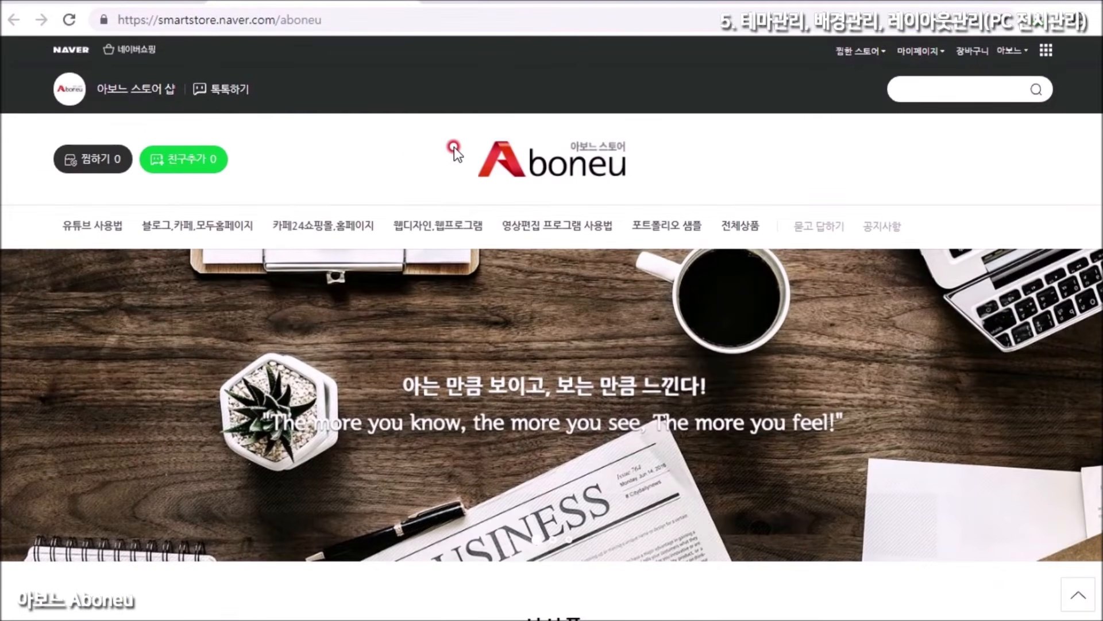
pyautogui.scroll(-12, 551, 328)
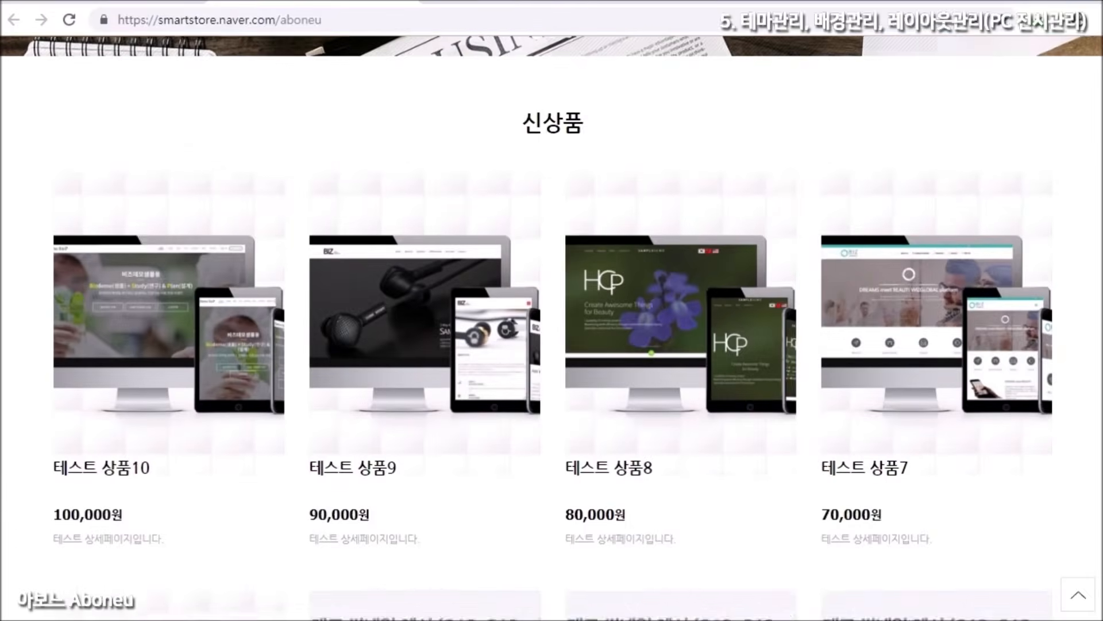
pyautogui.scroll(-8, 1098, 550)
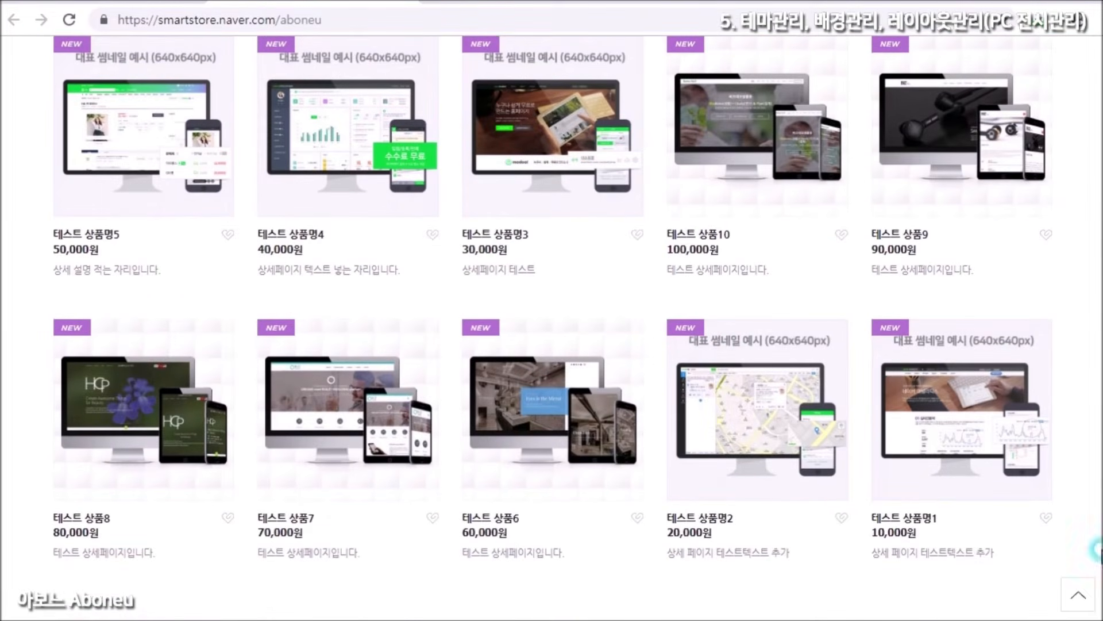
pyautogui.click(1077, 594)
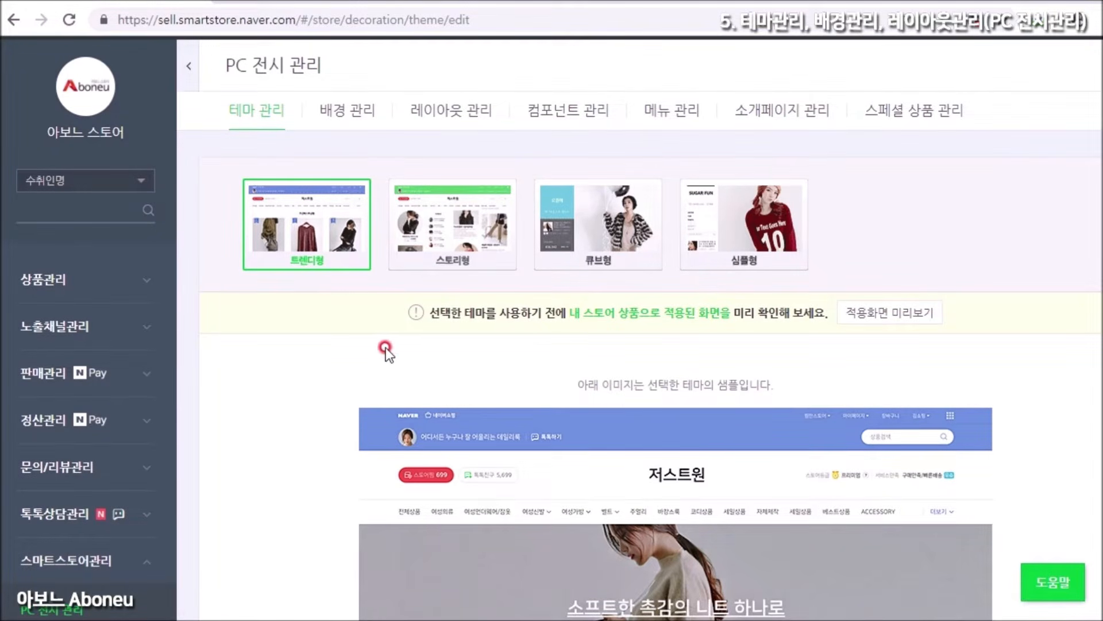
# Switch the PC theme sample to 스토리형 and back to 트렌디형 for comparison.
pyautogui.click(391, 259)
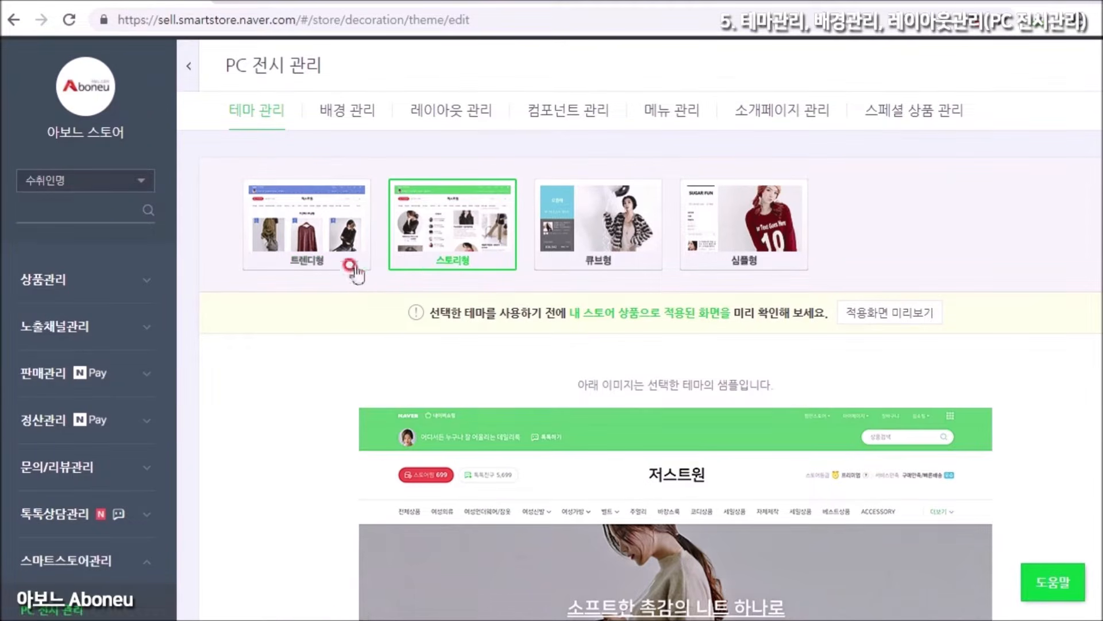
pyautogui.click(348, 267)
# Go to 배경 관리 and examine the colour choices and where the background colour appears on the sample page.
pyautogui.click(355, 114)
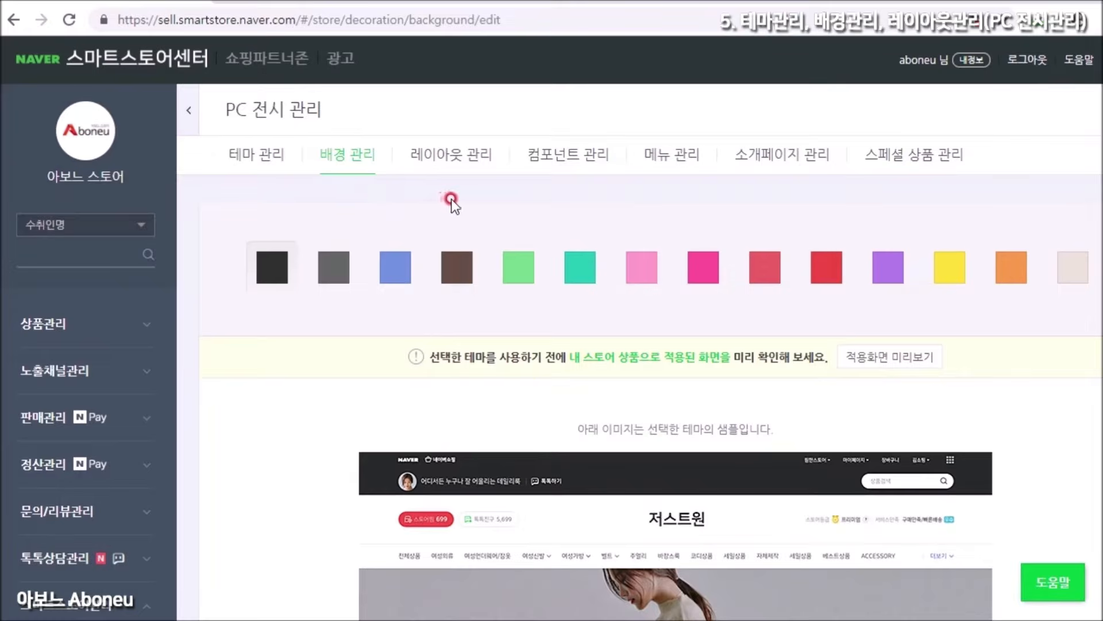
pyautogui.scroll(-3, 495, 205)
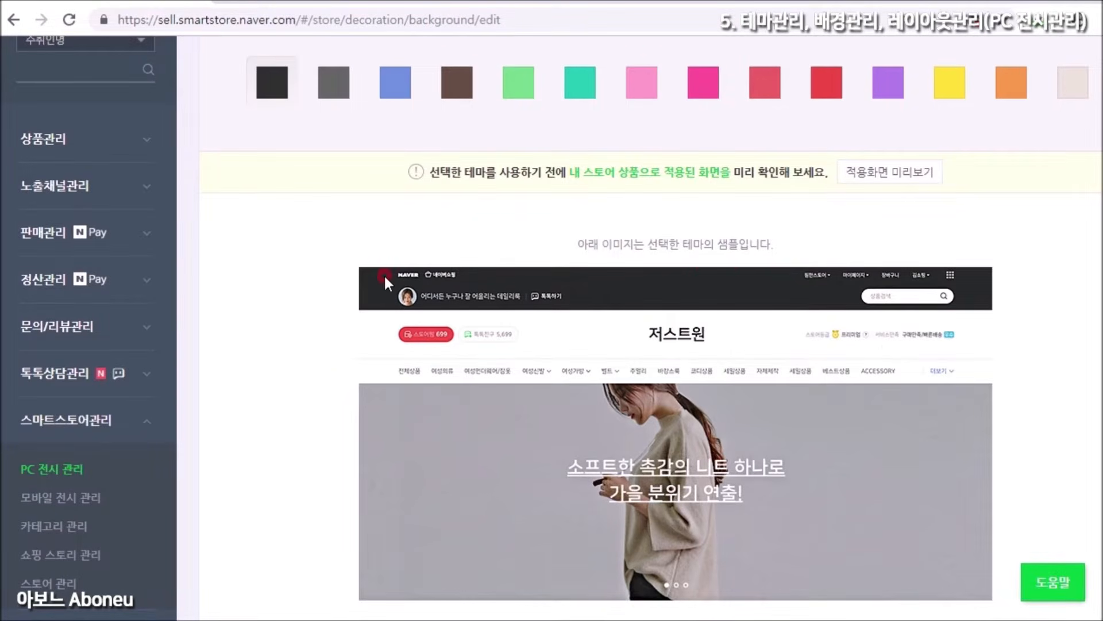
pyautogui.scroll(-8, 676, 328)
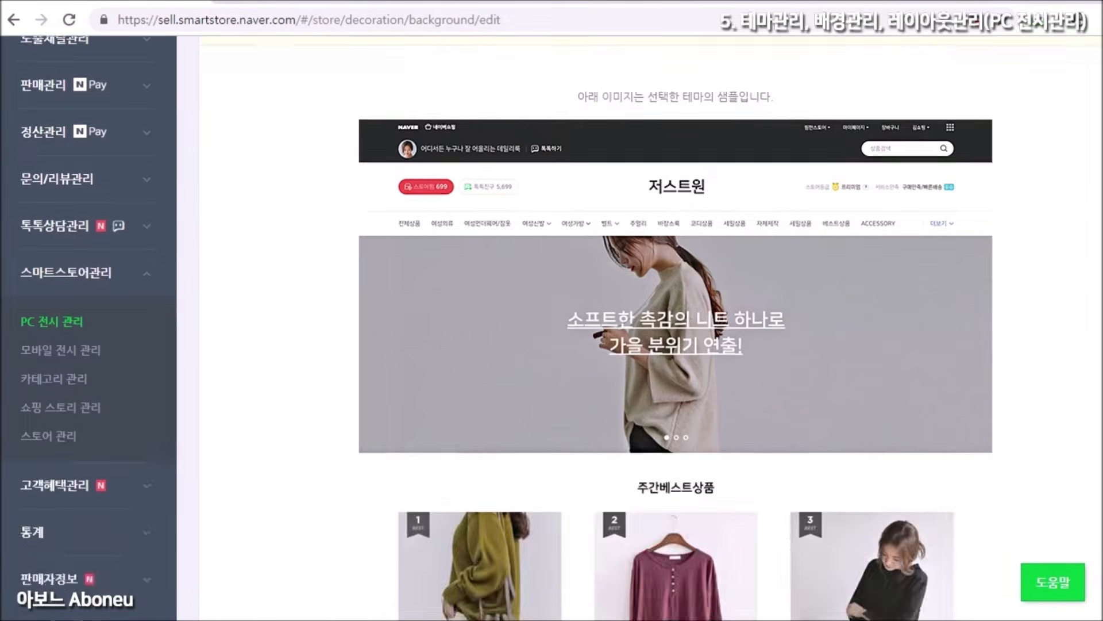
pyautogui.scroll(7, 676, 328)
pyautogui.scroll(-2, 730, 95)
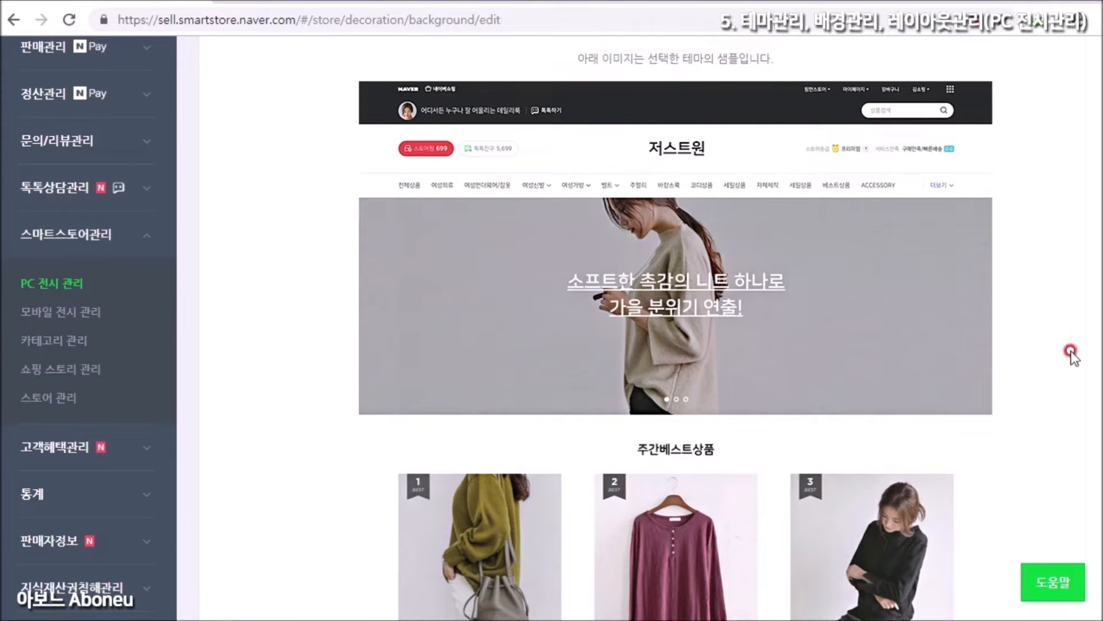
pyautogui.scroll(-15, 676, 328)
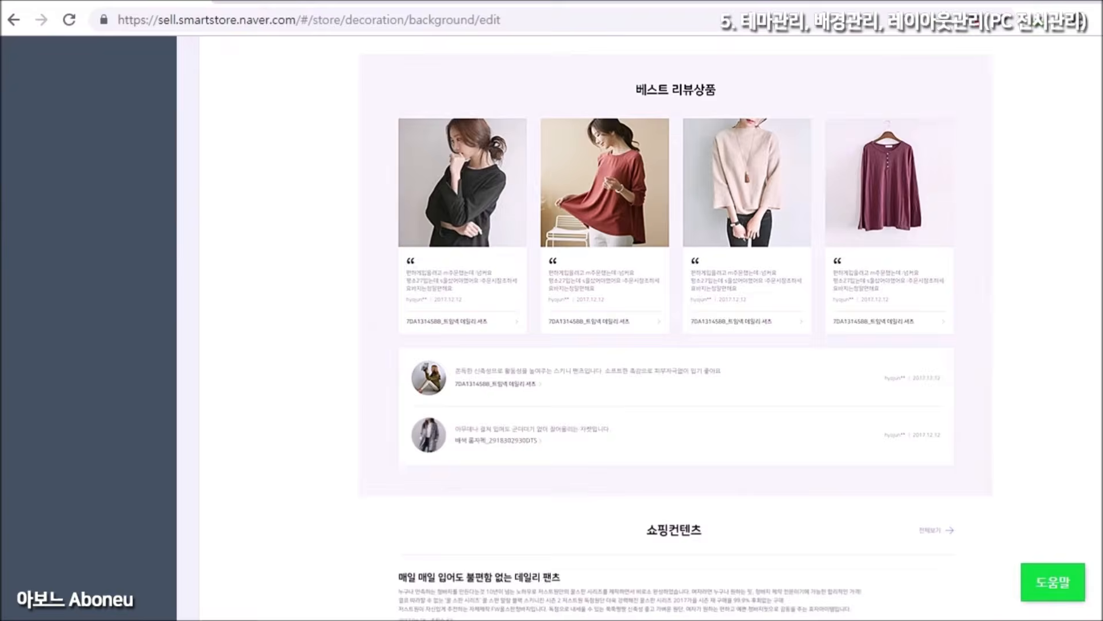
pyautogui.scroll(20, 676, 328)
# Preview the gray, blue, brown and light green background colours on the theme sample.
pyautogui.click(333, 101)
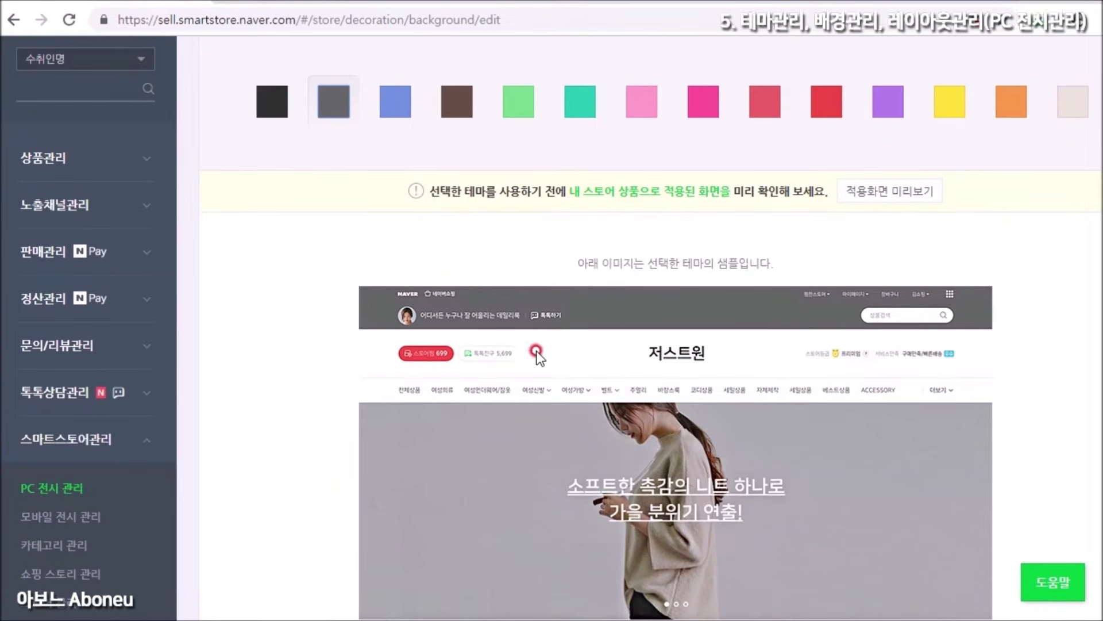
pyautogui.click(395, 102)
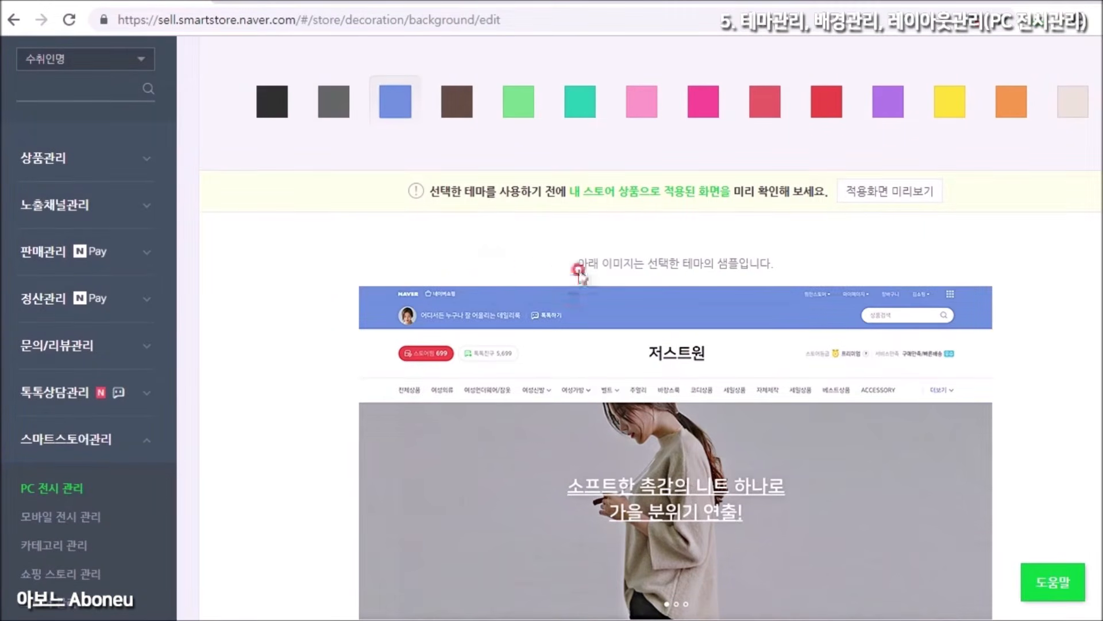
pyautogui.click(466, 106)
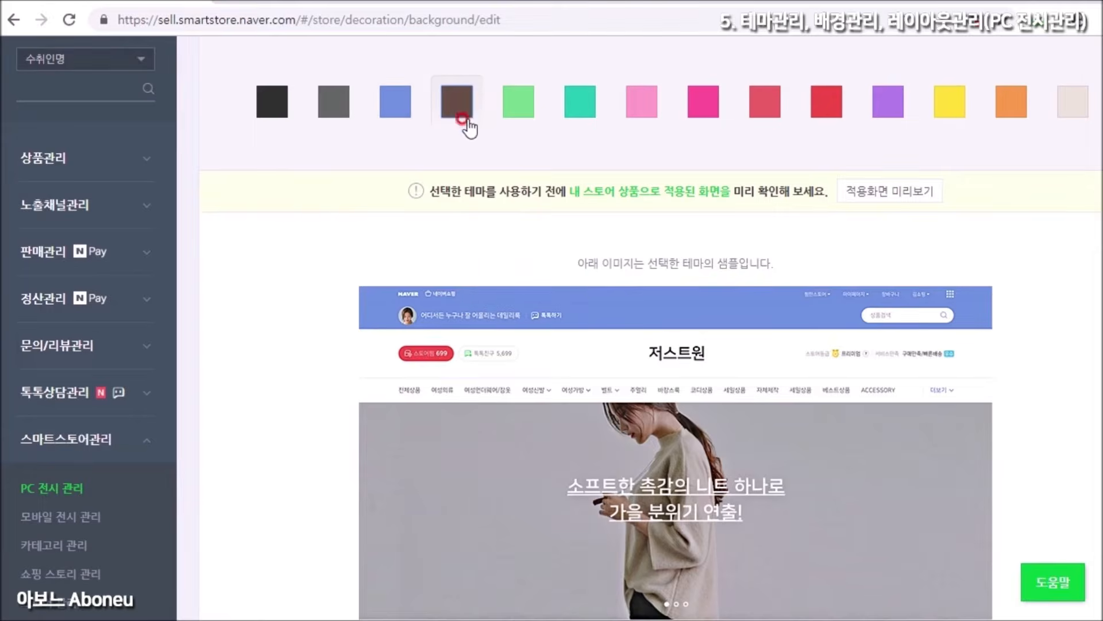
pyautogui.click(519, 102)
# Choose the yellow background colour and apply it to both the PC and mobile store.
pyautogui.click(948, 102)
pyautogui.moveTo(1098, 221); pyautogui.dragTo(1099, 574)
pyautogui.click(632, 549)
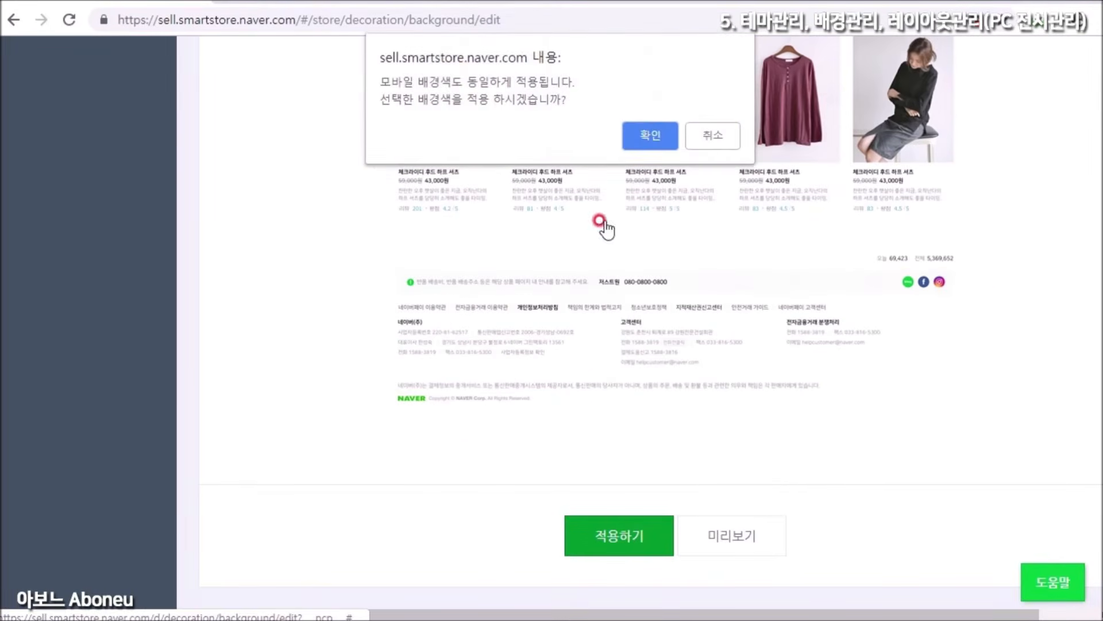
pyautogui.click(636, 137)
pyautogui.click(731, 118)
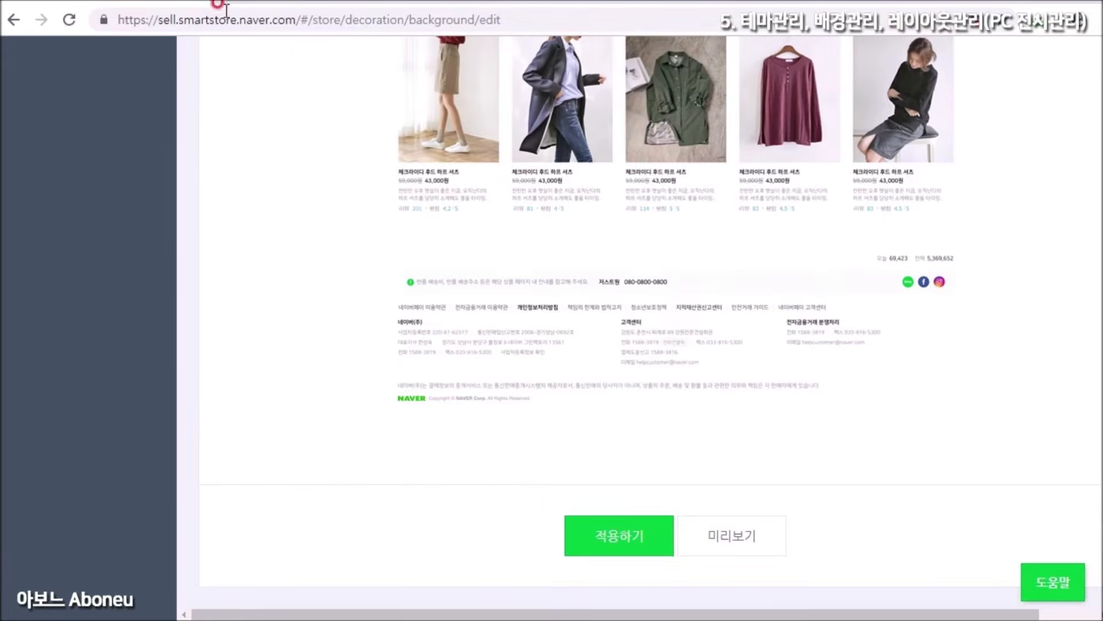
# Reload the live store page and check the header's background colour.
pyautogui.click(264, 6)
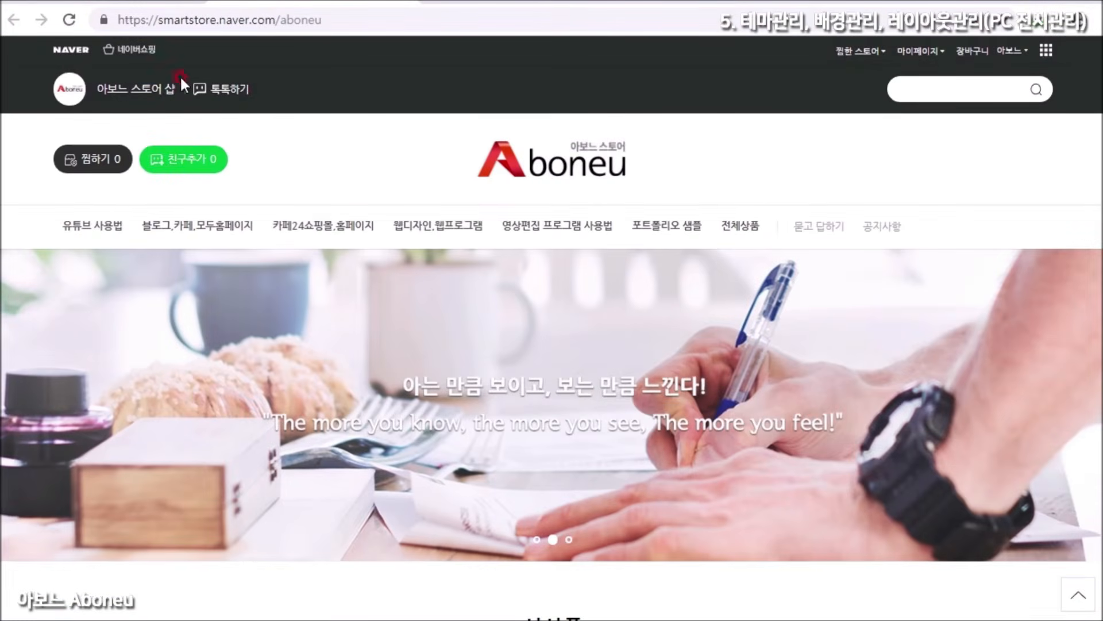
pyautogui.click(67, 19)
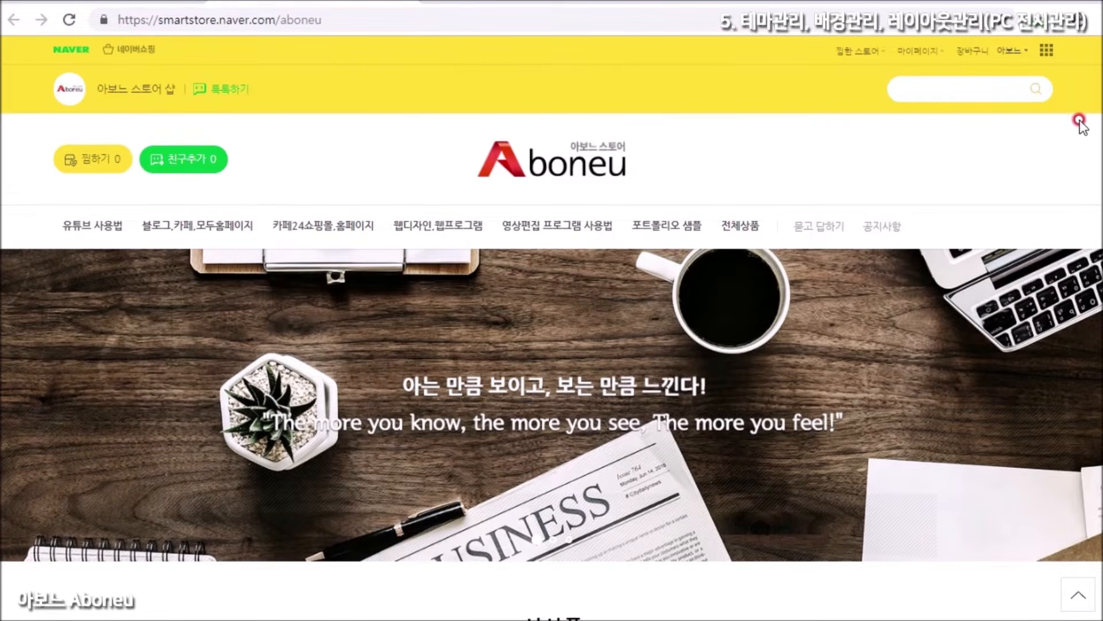
pyautogui.moveTo(1098, 125)
pyautogui.mouseDown()
pyautogui.moveTo(1096, 332)
pyautogui.moveTo(1095, 118)
pyautogui.mouseUp()
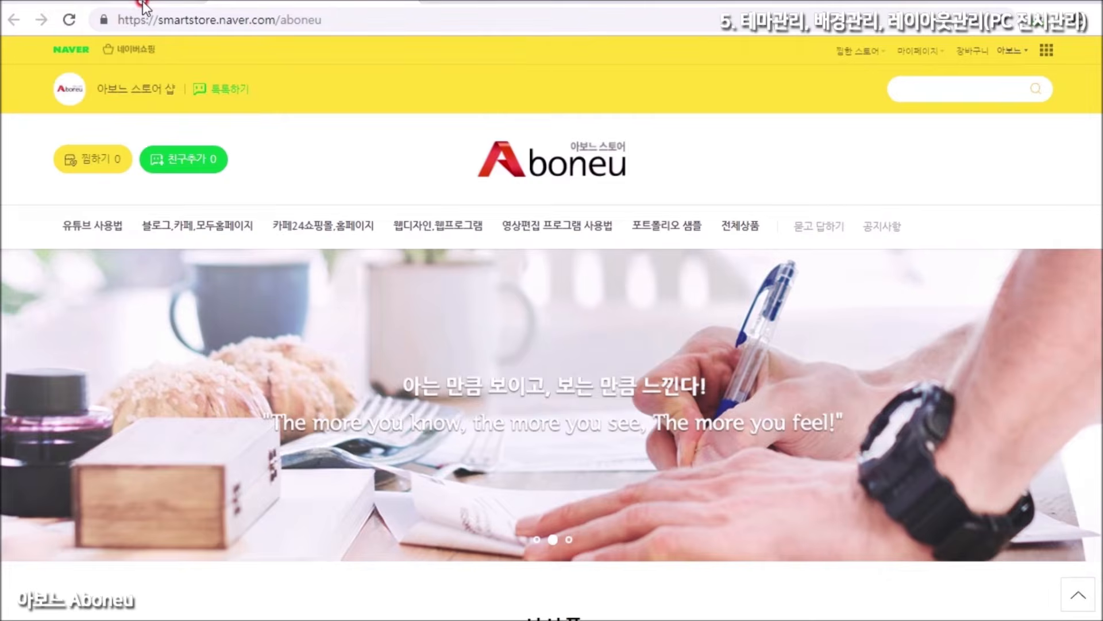
# Return to the background settings, try the two red colours and select black as the background colour.
pyautogui.click(141, 4)
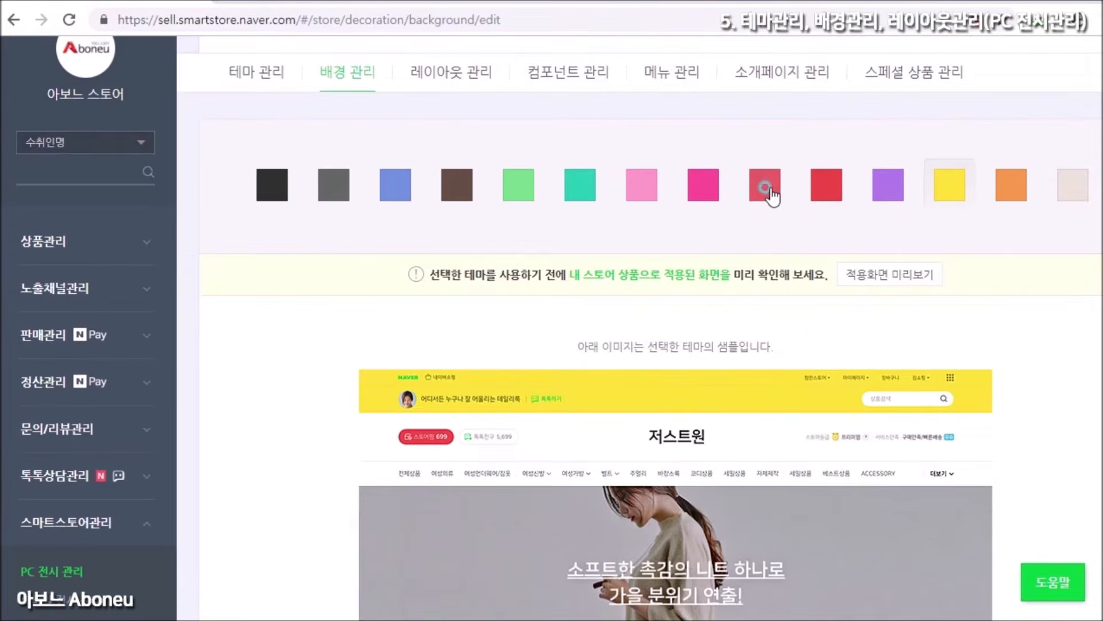
pyautogui.click(766, 188)
pyautogui.click(827, 190)
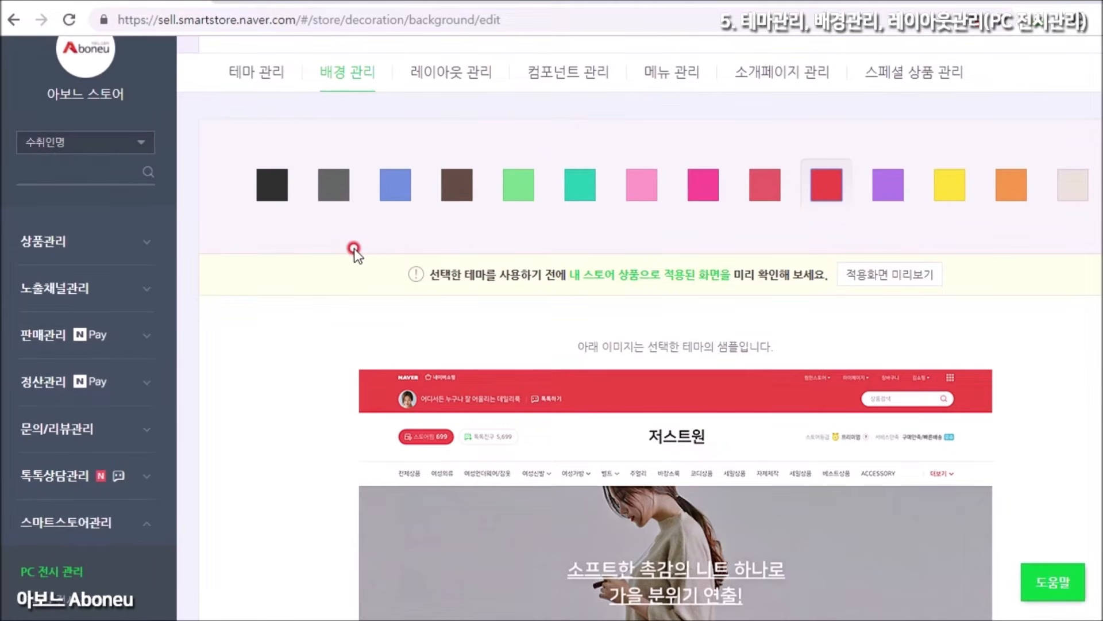
pyautogui.click(276, 189)
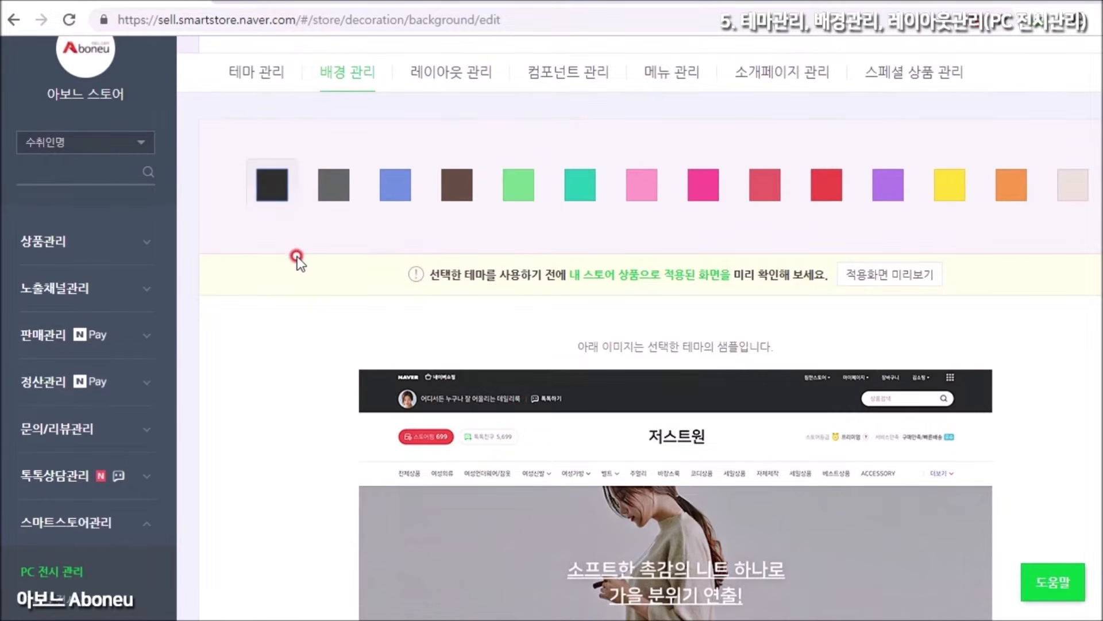
# Open 레이아웃 관리 and review the arrangement of the store home components and their display checkboxes.
pyautogui.scroll(2, 457, 113)
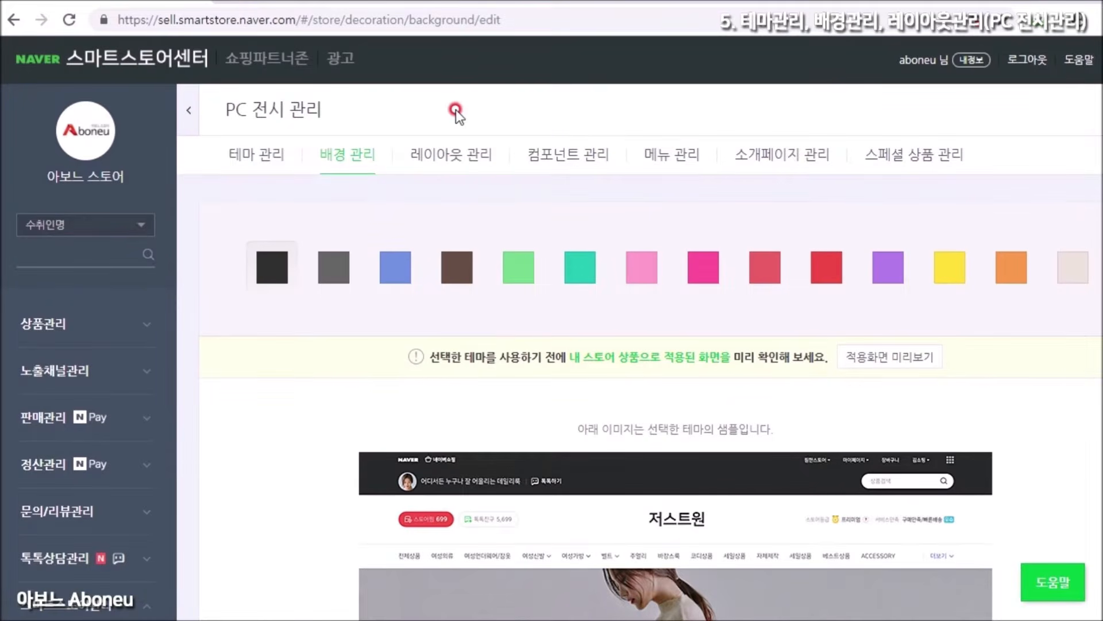
pyautogui.click(461, 167)
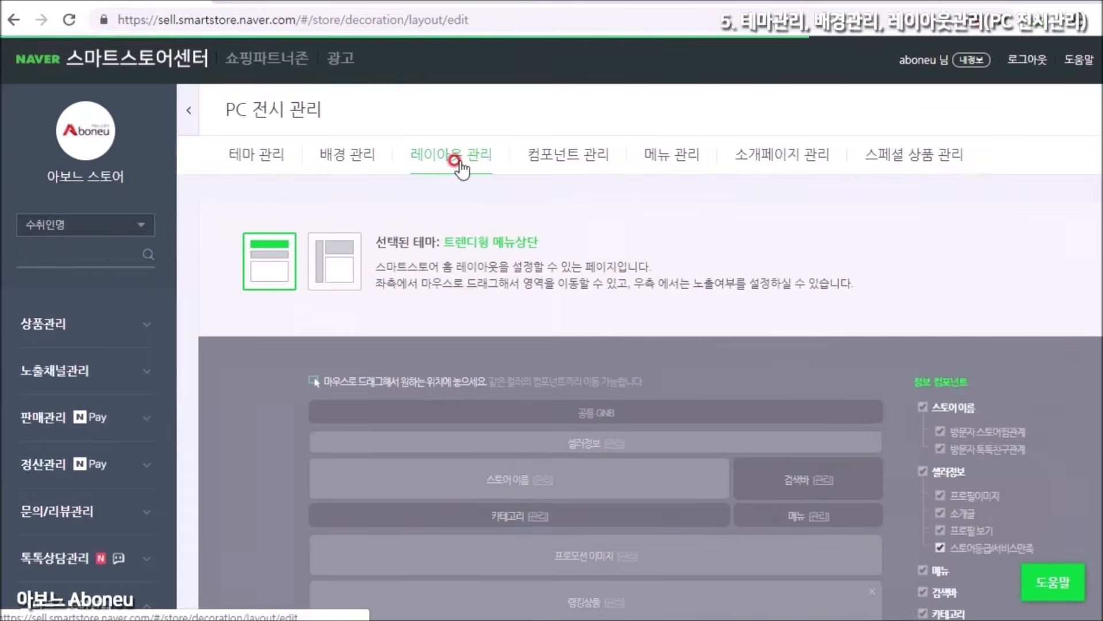
pyautogui.scroll(-5, 707, 239)
pyautogui.scroll(-1, 610, 69)
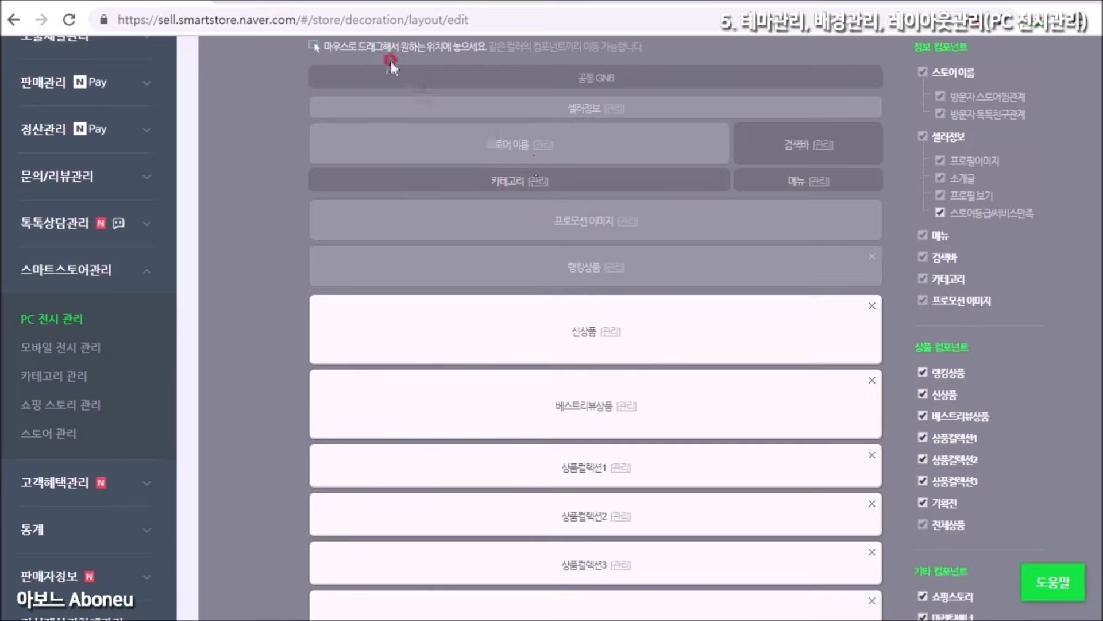
# Compare the layout with the live store page, looking at the promotion image and the 신상품 section.
pyautogui.click(318, 5)
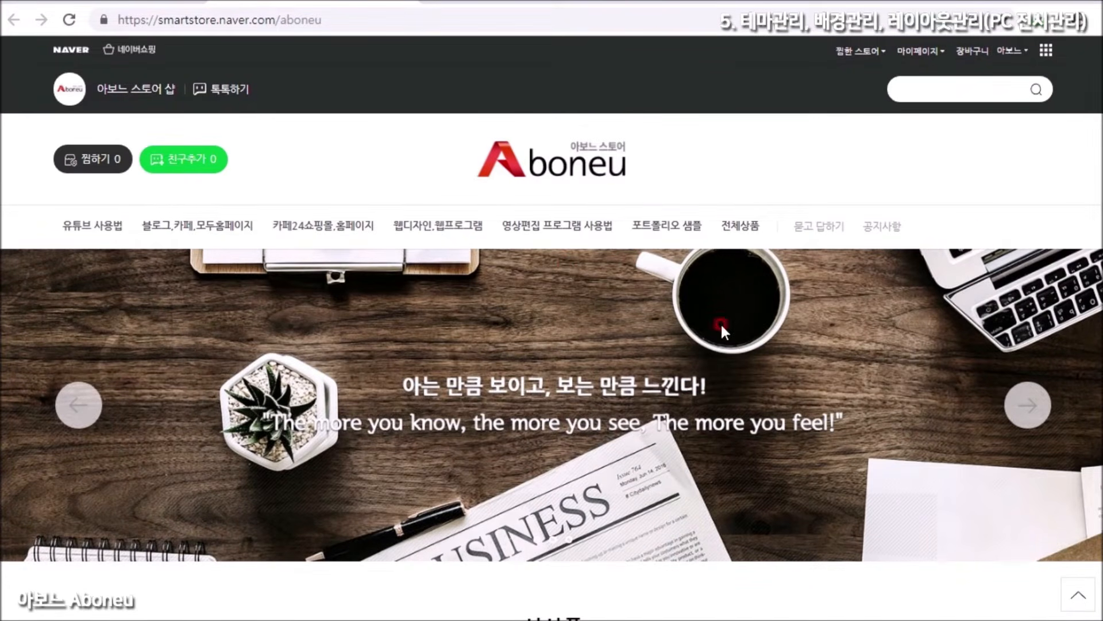
pyautogui.scroll(-10, 552, 327)
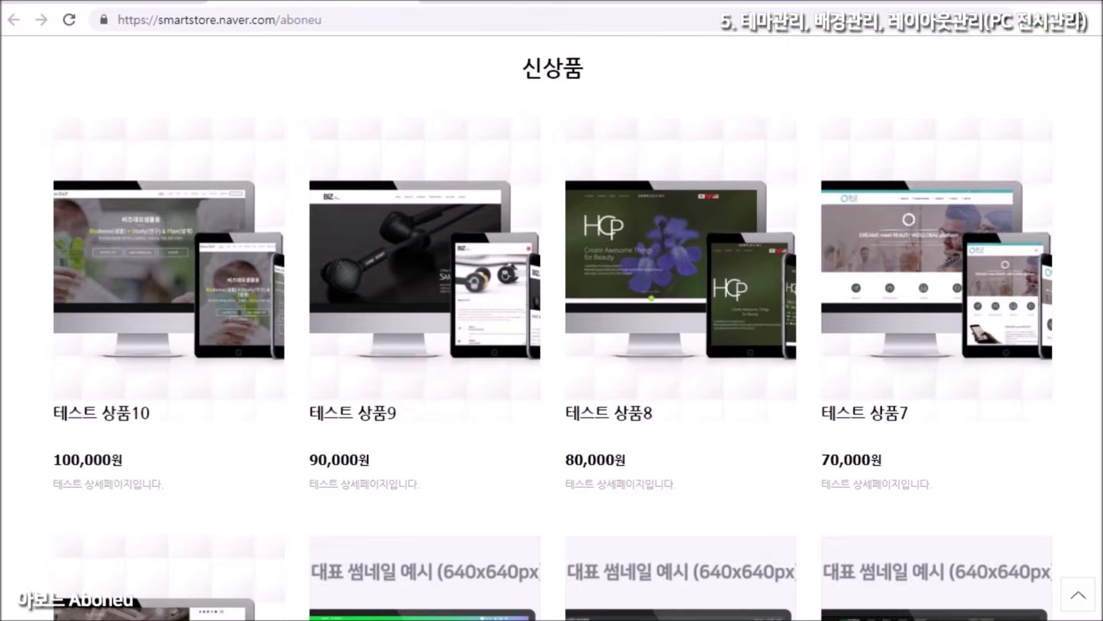
pyautogui.scroll(-3, 707, 126)
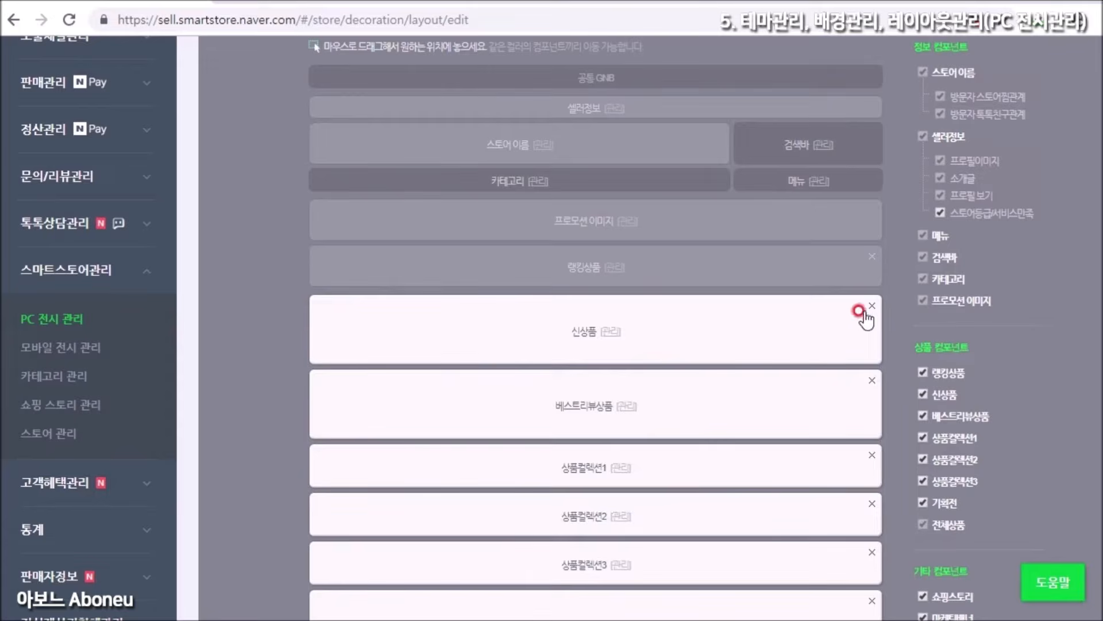
# Remove the 신상품 component from the store home layout, accept its removal on mobile too, and apply the layout.
pyautogui.scroll(-5, 689, 403)
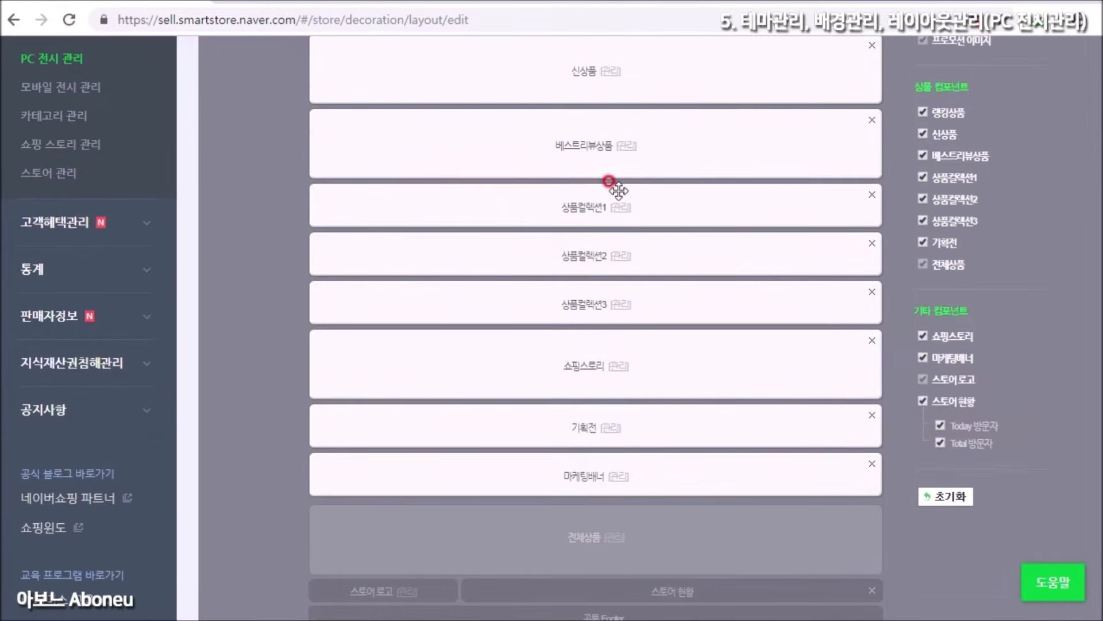
pyautogui.scroll(4, 610, 416)
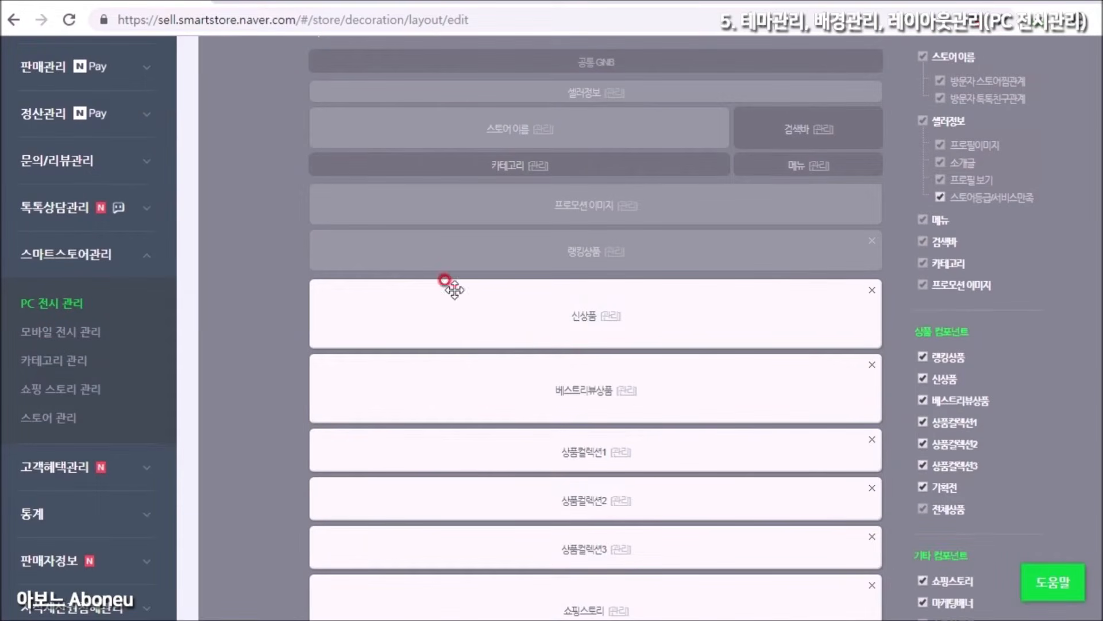
pyautogui.click(873, 291)
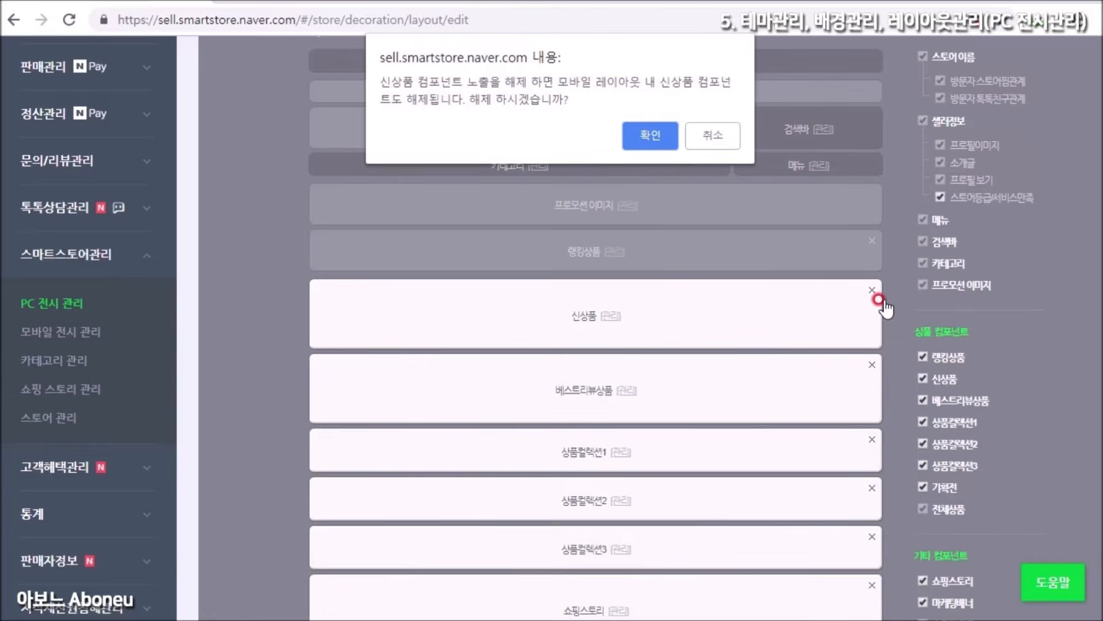
pyautogui.click(654, 136)
pyautogui.scroll(-6, 661, 287)
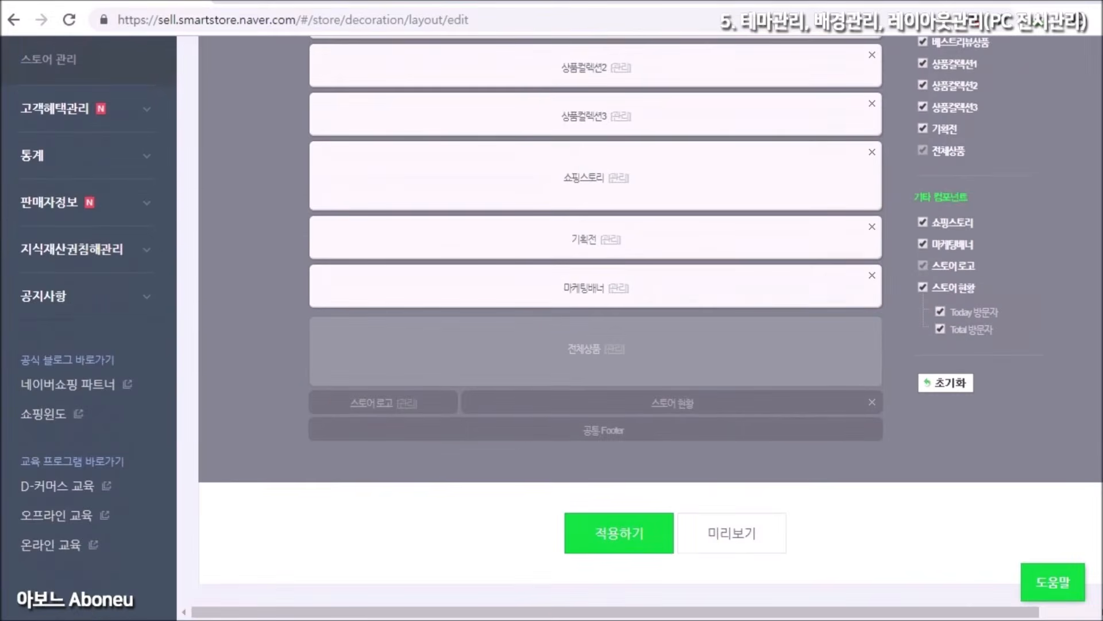
pyautogui.click(615, 529)
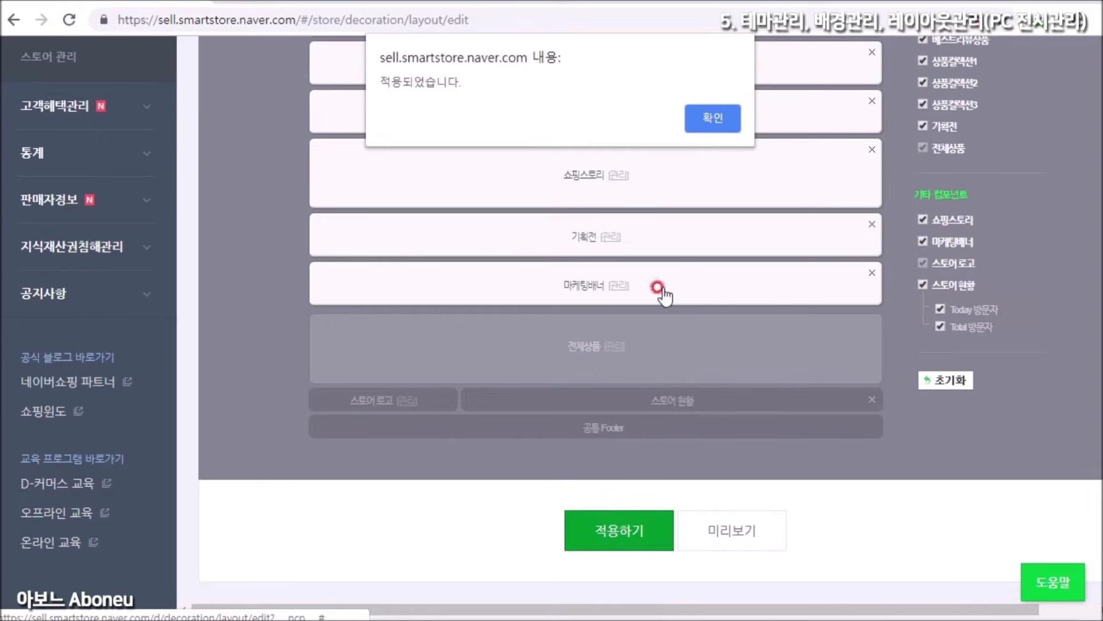
pyautogui.click(710, 119)
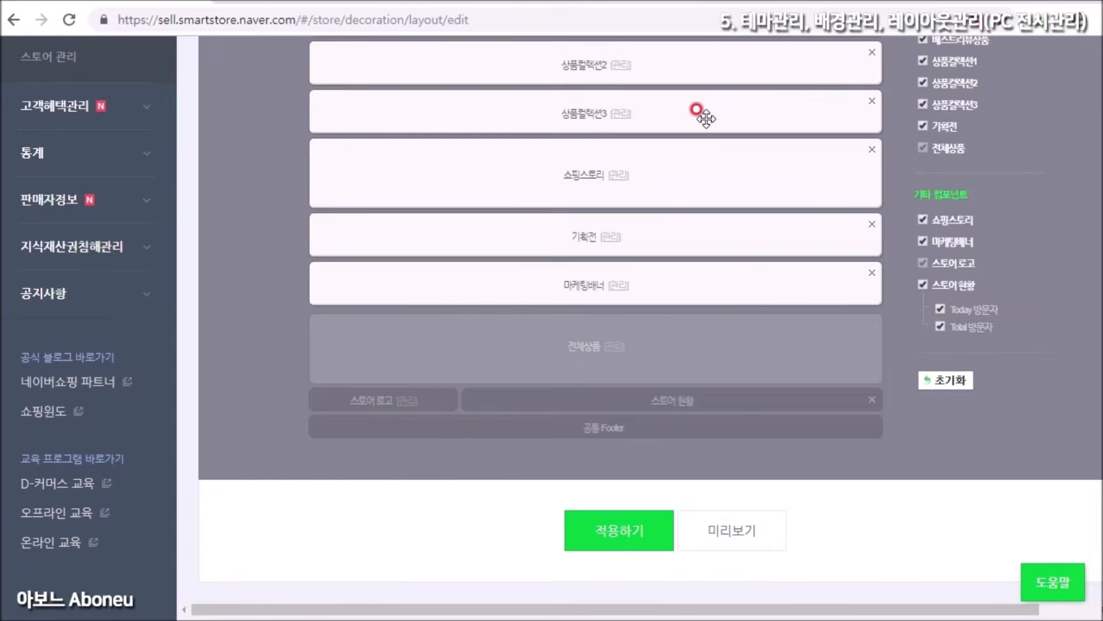
# Reload the live store page and check the product sections below the promotion image.
pyautogui.click(270, 5)
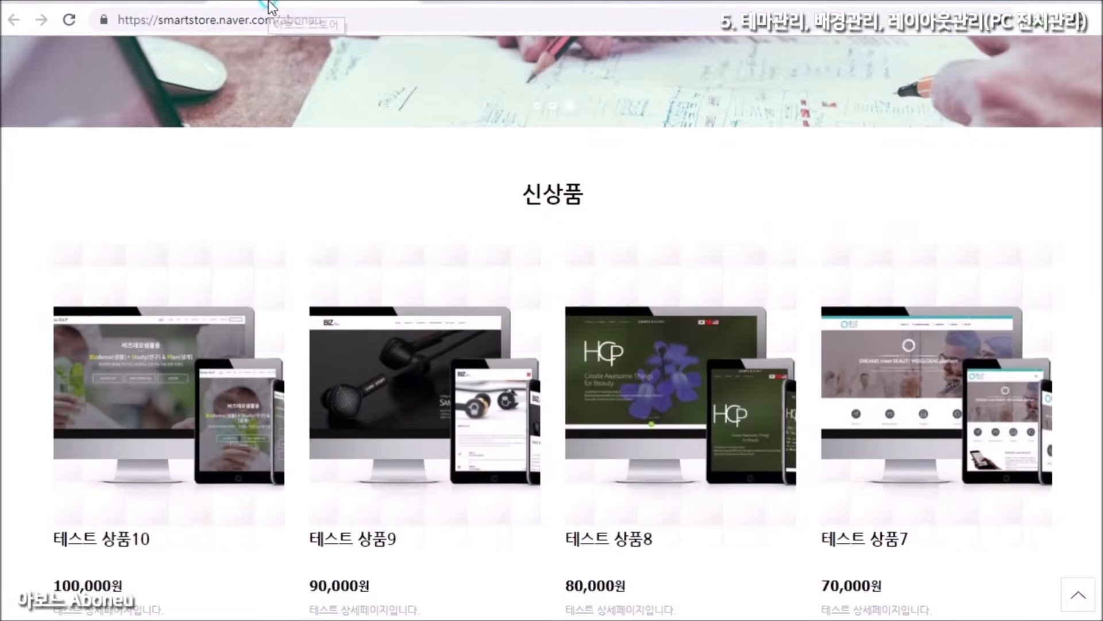
pyautogui.scroll(-2, 661, 150)
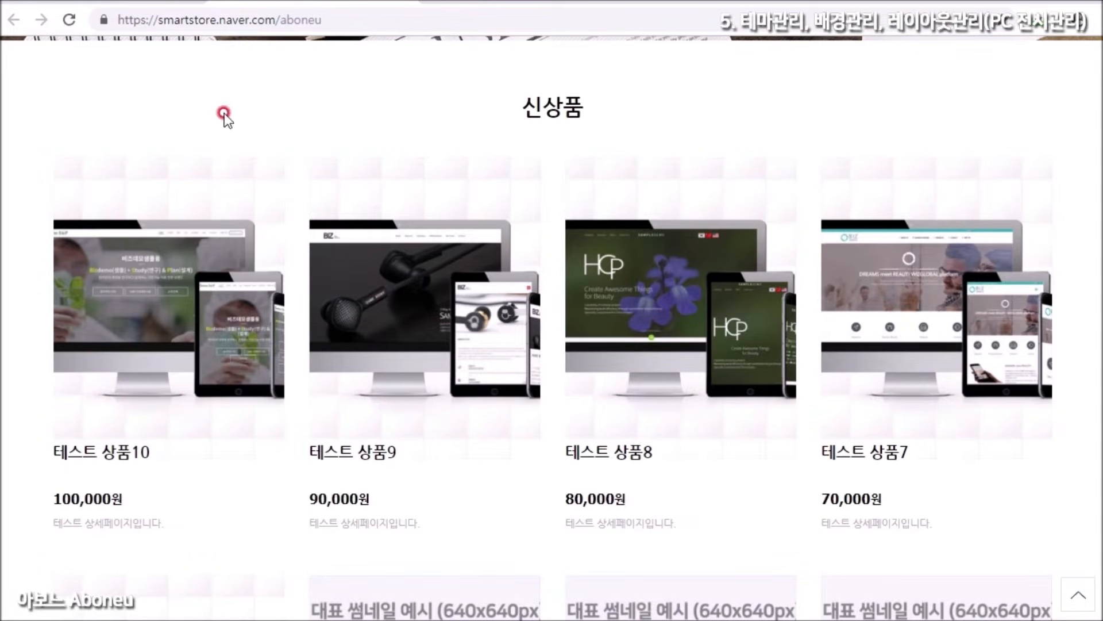
pyautogui.click(69, 20)
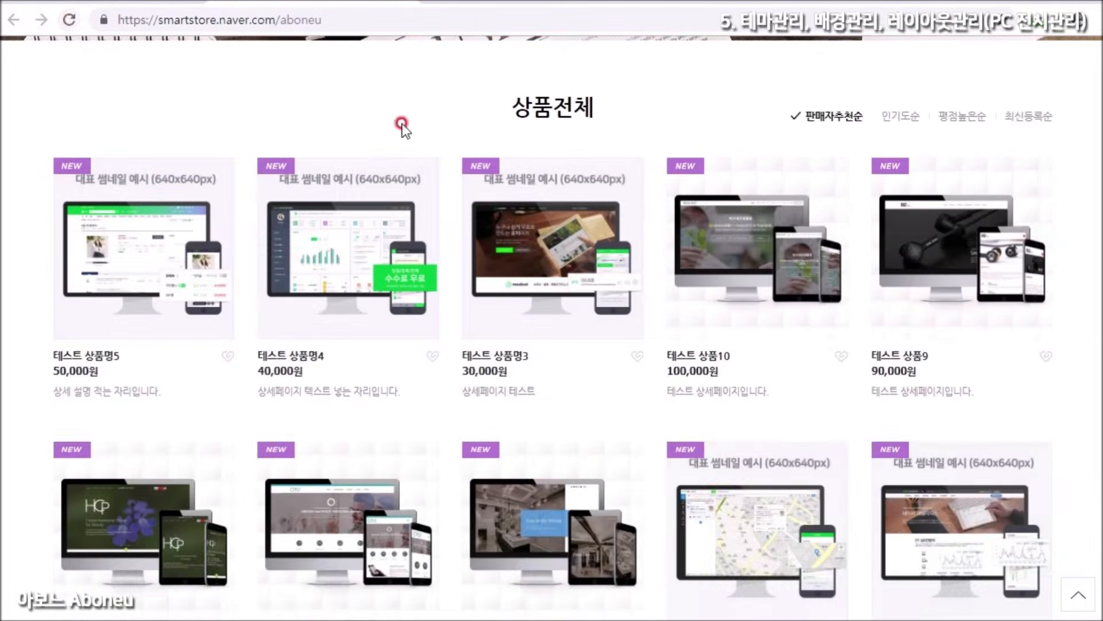
pyautogui.scroll(5, 526, 294)
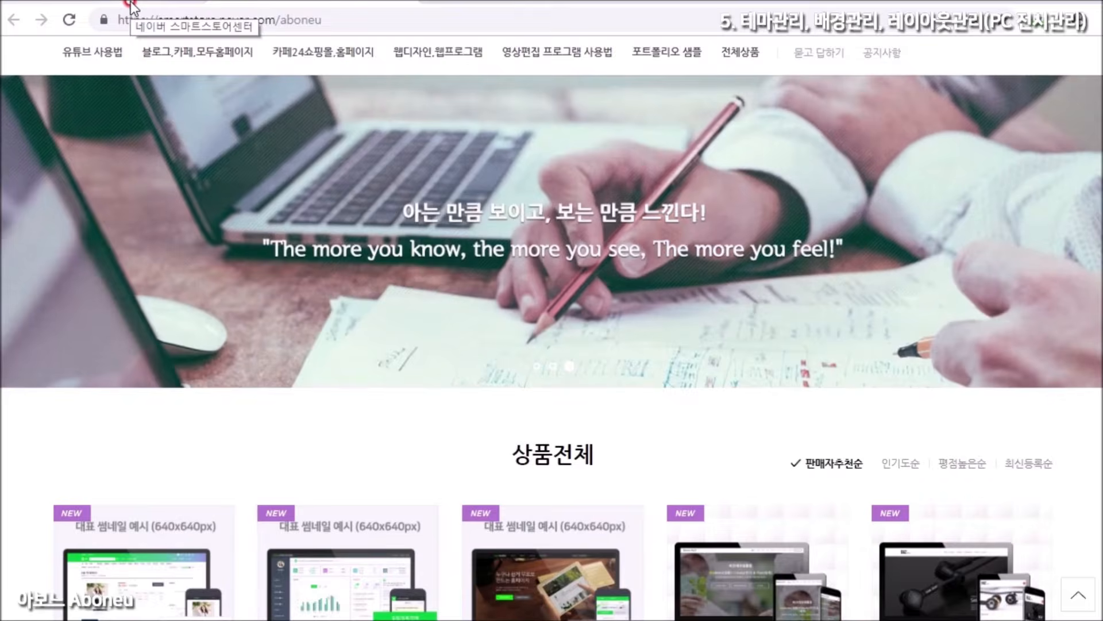
# Return to the layout editor, turn the 신상품 component back on and apply the layout.
pyautogui.click(131, 8)
pyautogui.click(728, 355)
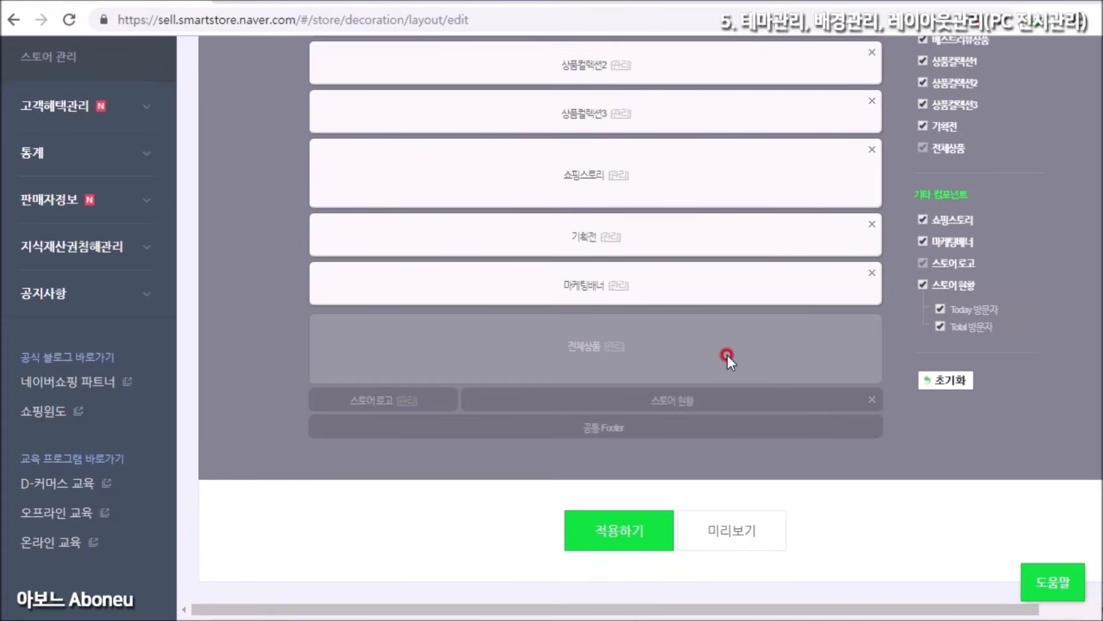
pyautogui.scroll(3, 728, 355)
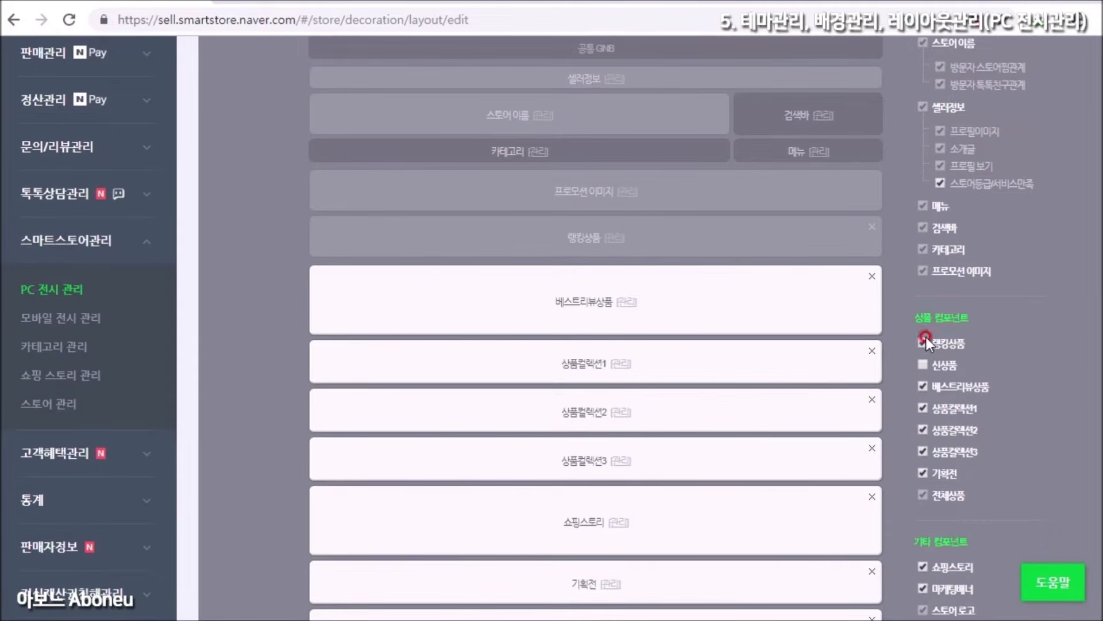
pyautogui.click(920, 364)
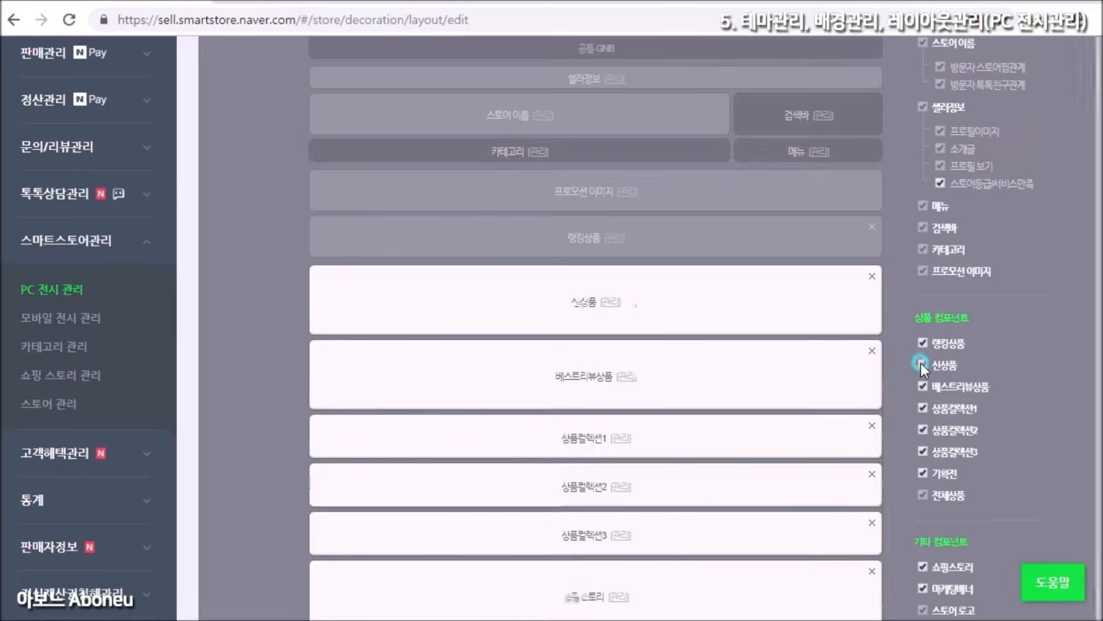
pyautogui.scroll(-3, 902, 211)
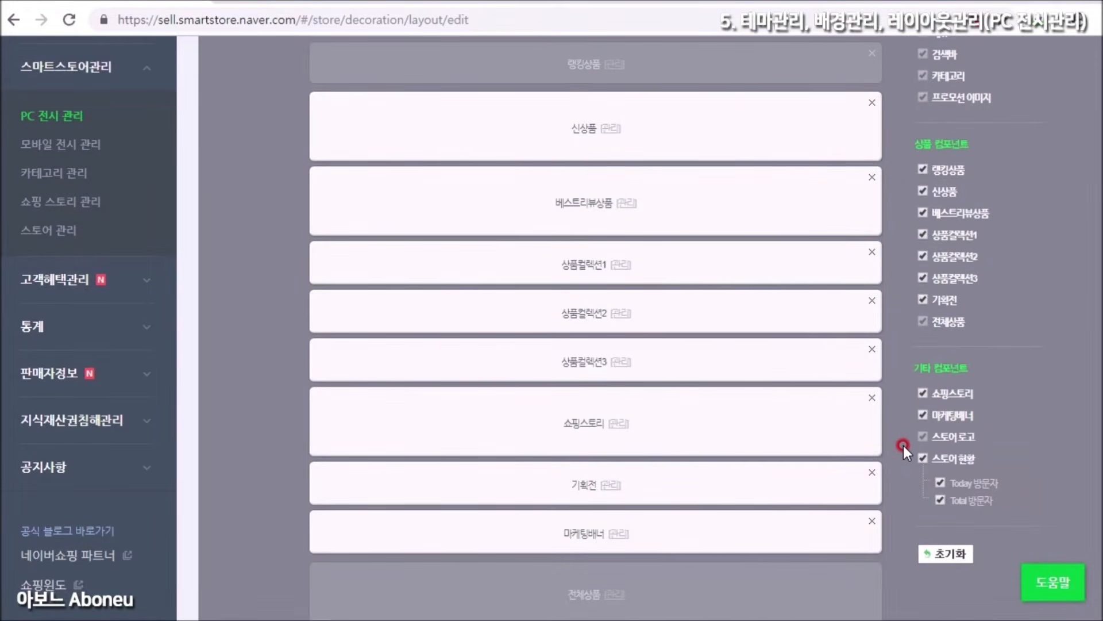
pyautogui.scroll(4, 903, 446)
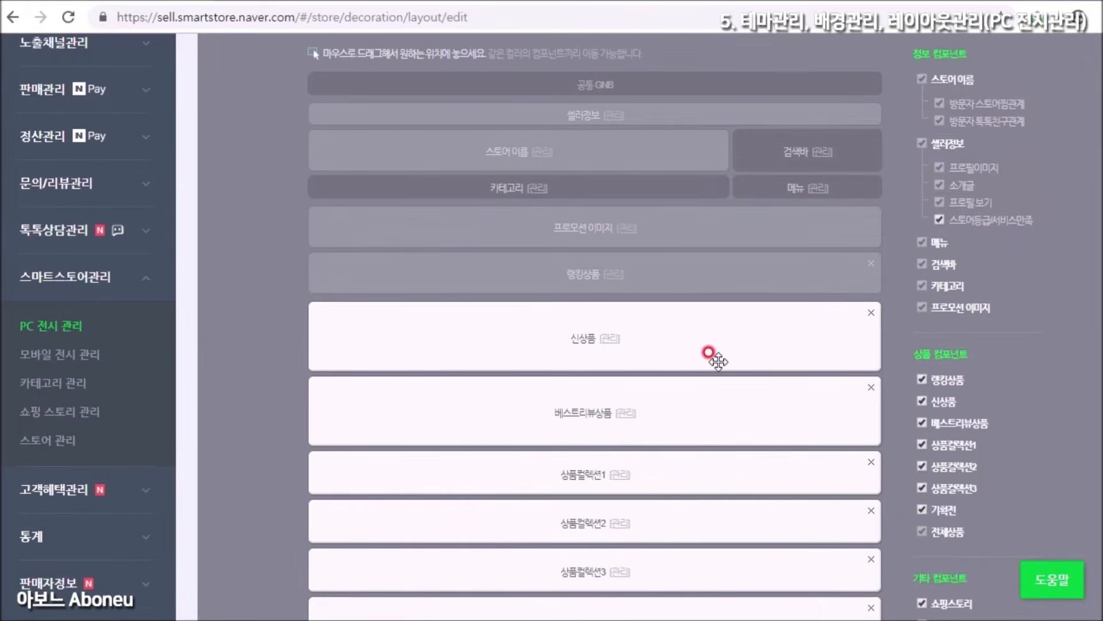
pyautogui.moveTo(713, 353); pyautogui.dragTo(714, 316)
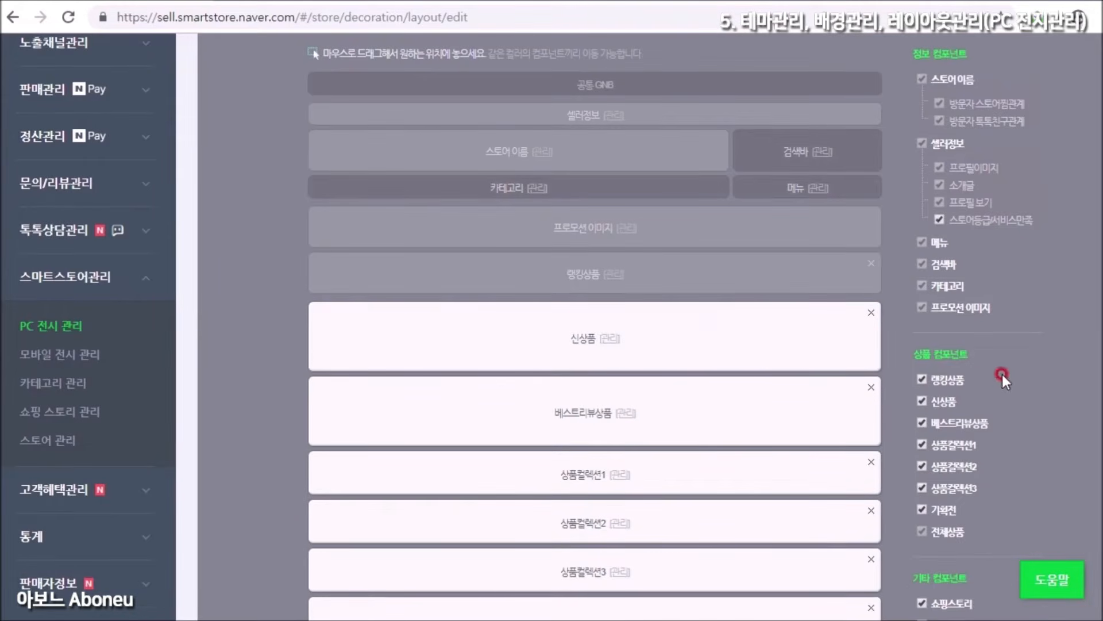
pyautogui.scroll(-7, 595, 322)
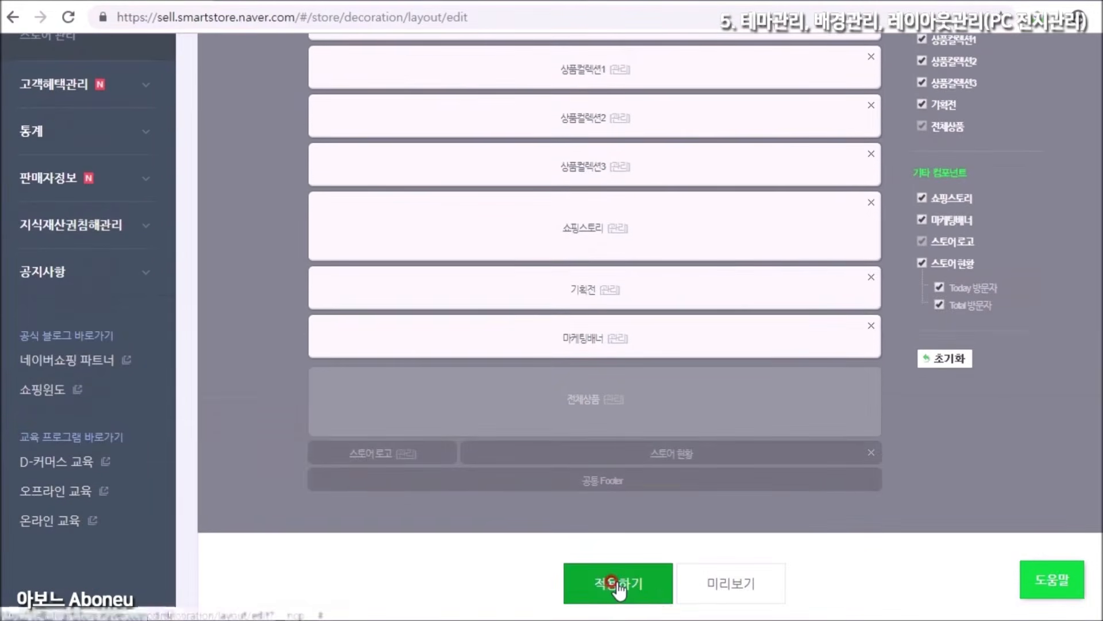
pyautogui.click(618, 586)
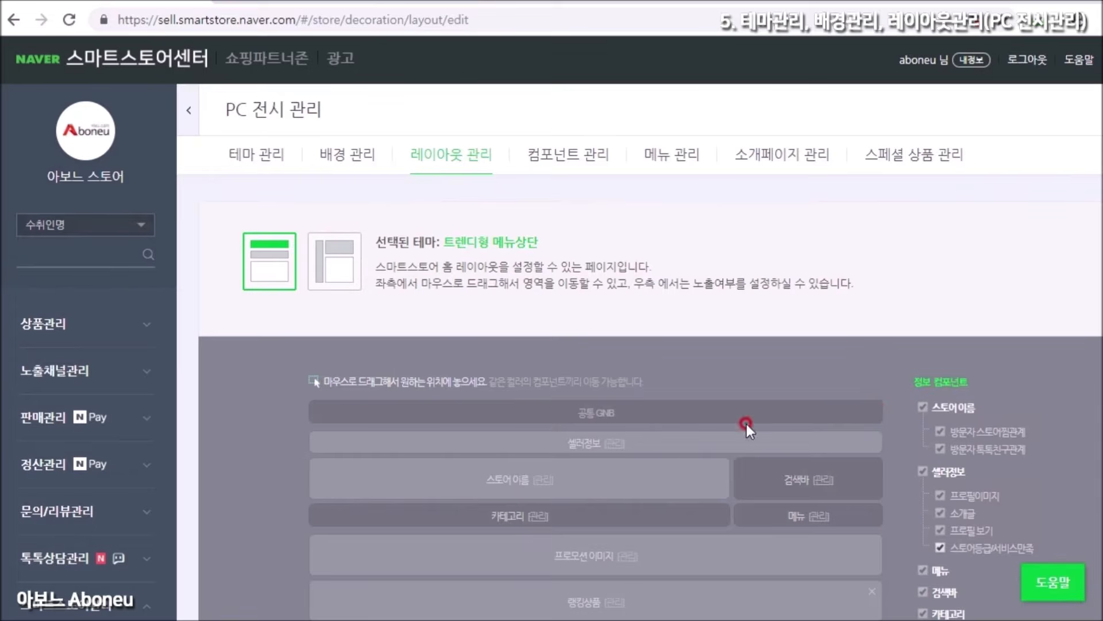
# Try the 트렌디형 메뉴좌측 layout, look over its component arrangement and switch back to 트렌디형 메뉴상단.
pyautogui.click(328, 280)
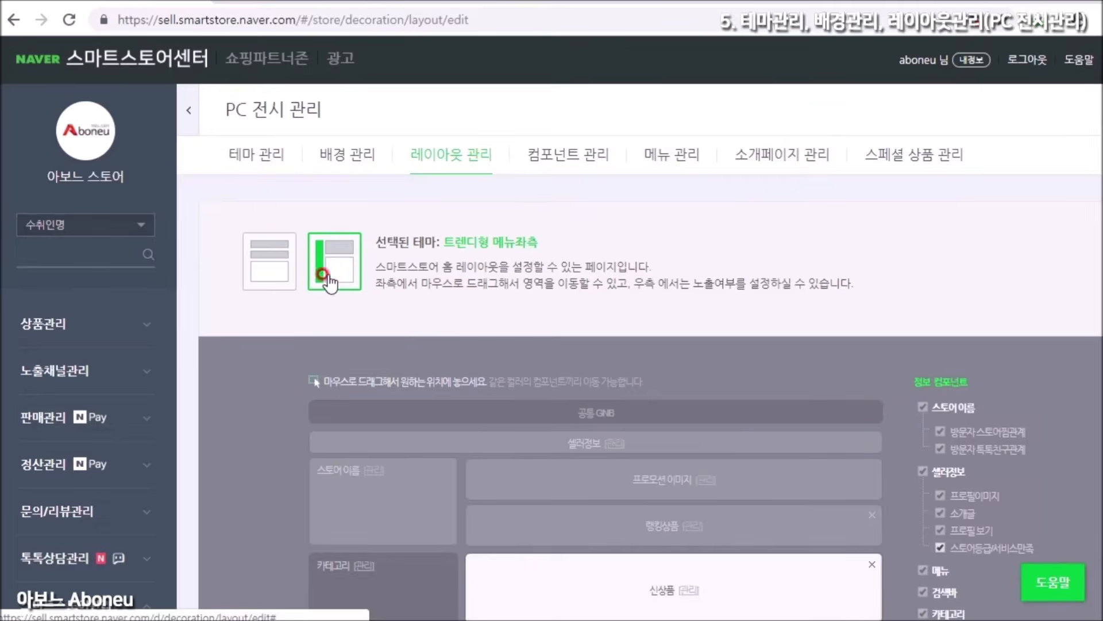
pyautogui.scroll(-6, 396, 336)
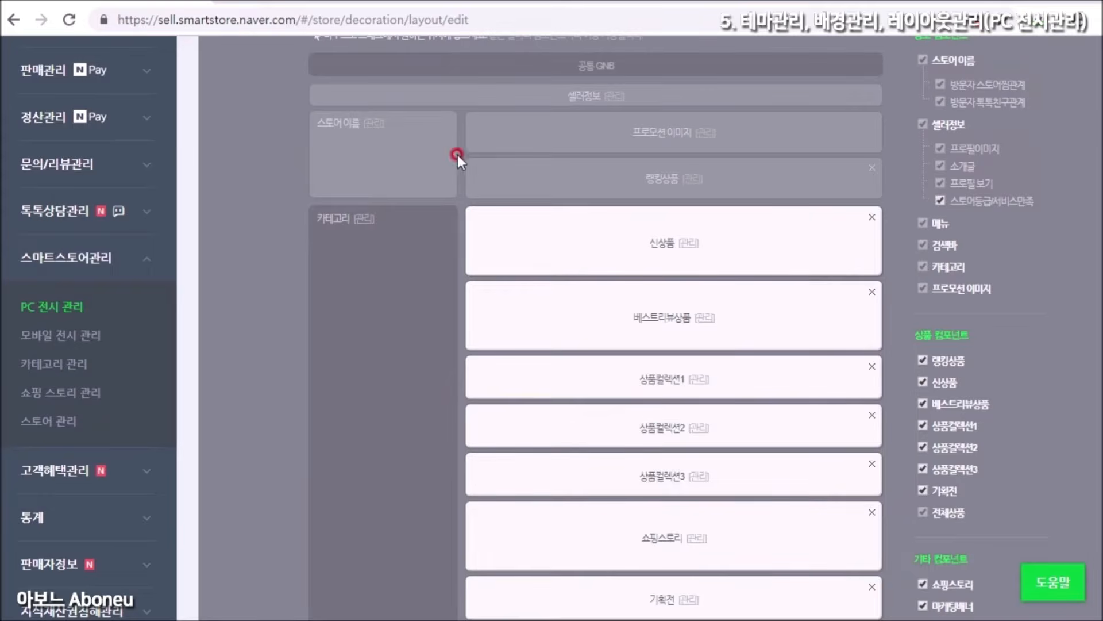
pyautogui.scroll(6, 461, 274)
pyautogui.click(275, 264)
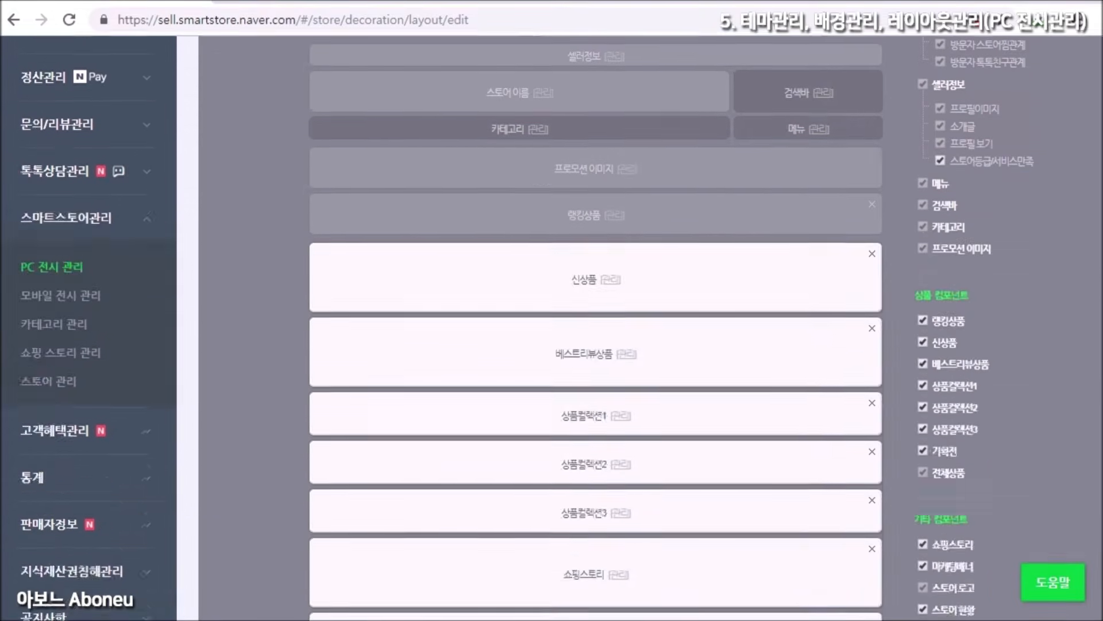
pyautogui.scroll(10, 520, 217)
pyautogui.click(520, 217)
# Open 컴포넌트 관리 within the PC 전시 관리 section of 스마트스토어관리.
pyautogui.click(570, 161)
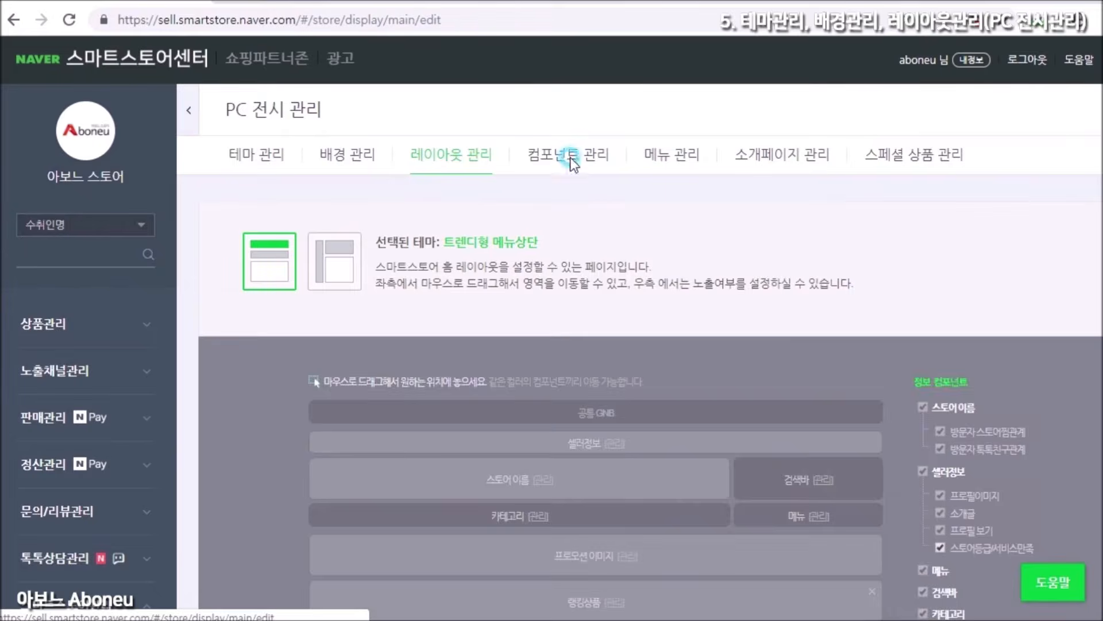
pyautogui.scroll(-2, 577, 295)
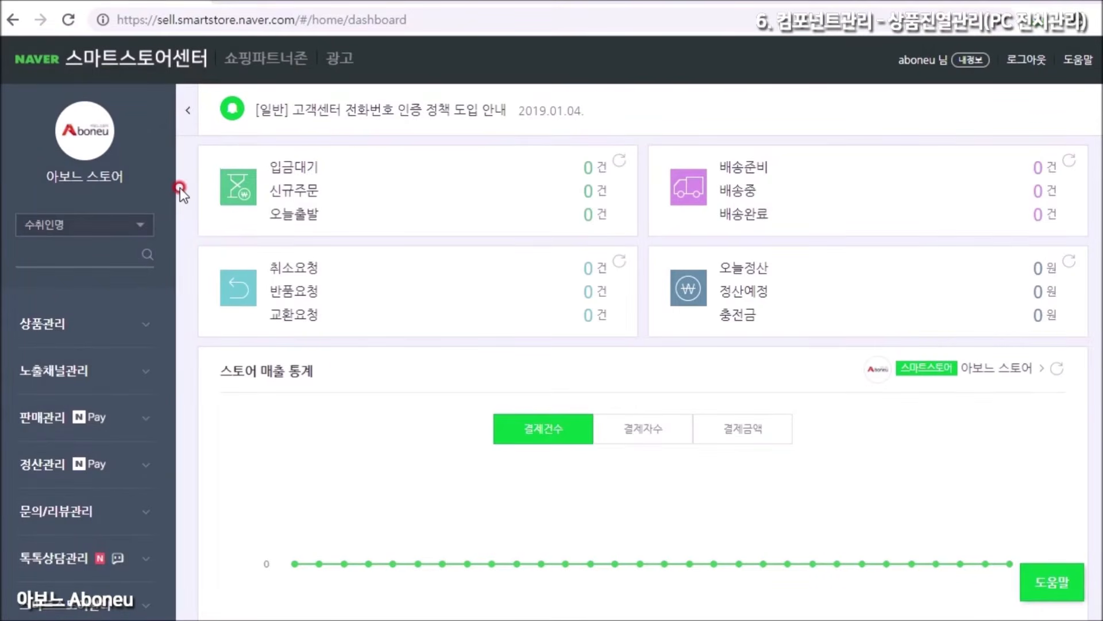
pyautogui.scroll(-5, 170, 208)
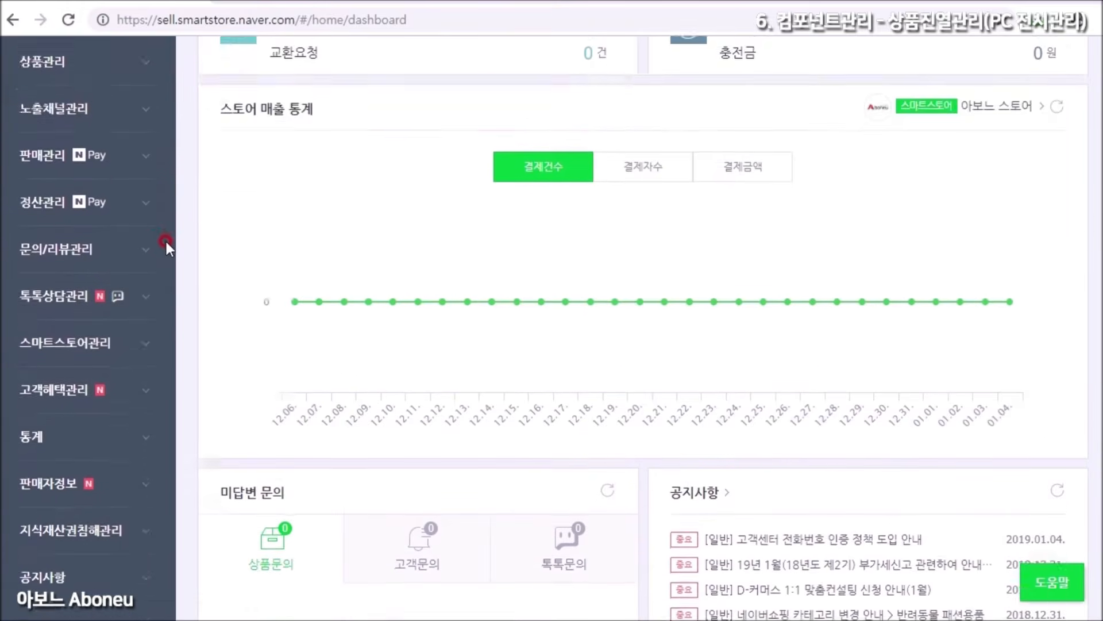
pyautogui.scroll(-2, 166, 242)
pyautogui.click(118, 260)
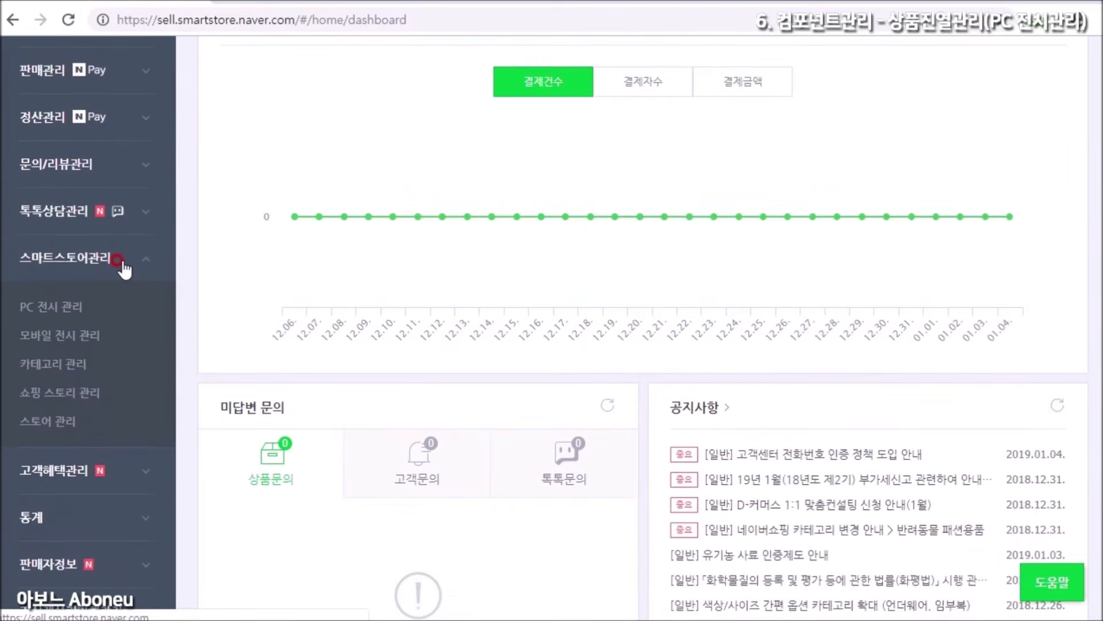
pyautogui.click(57, 306)
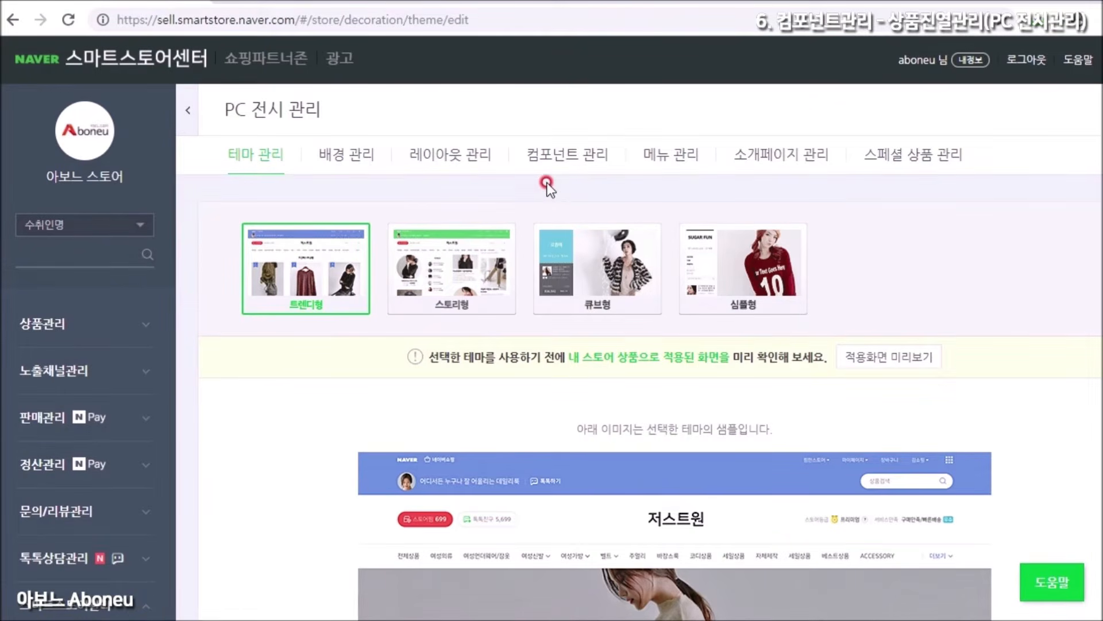
pyautogui.click(559, 154)
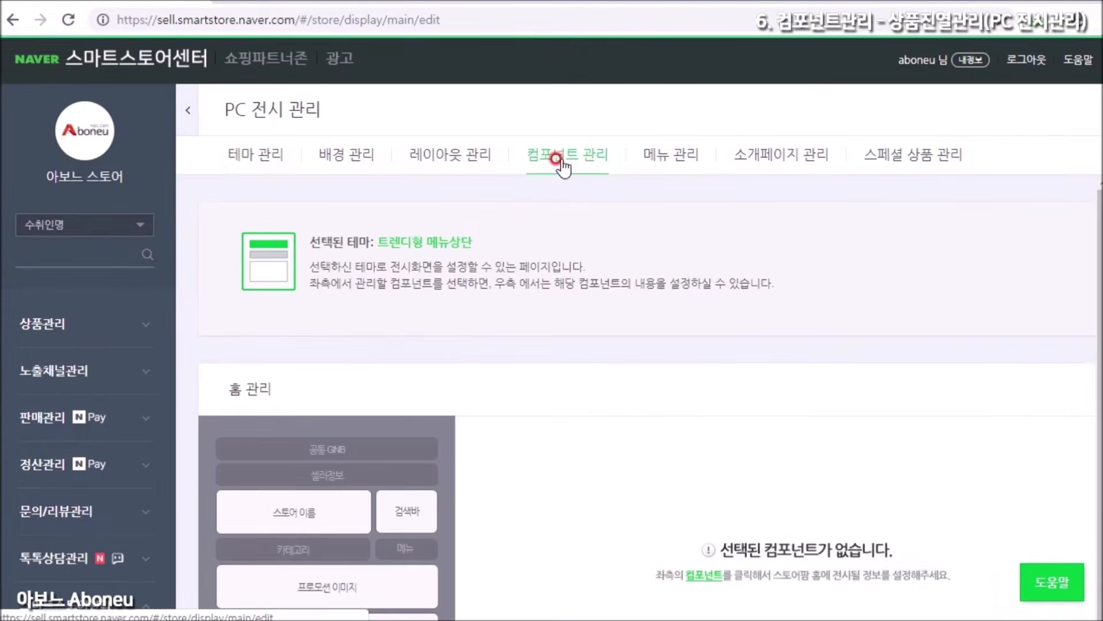
# Look over the home components, open the 랭킹상품 settings and read the help on 자동집계 기간.
pyautogui.scroll(-5, 552, 338)
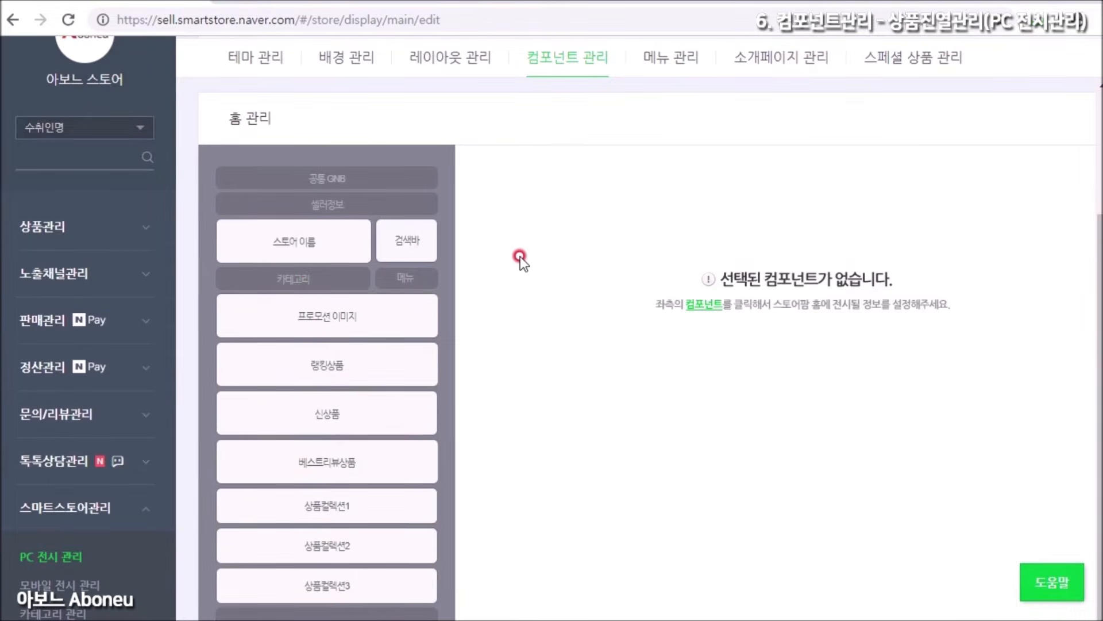
pyautogui.scroll(-1, 520, 256)
pyautogui.scroll(-3, 344, 307)
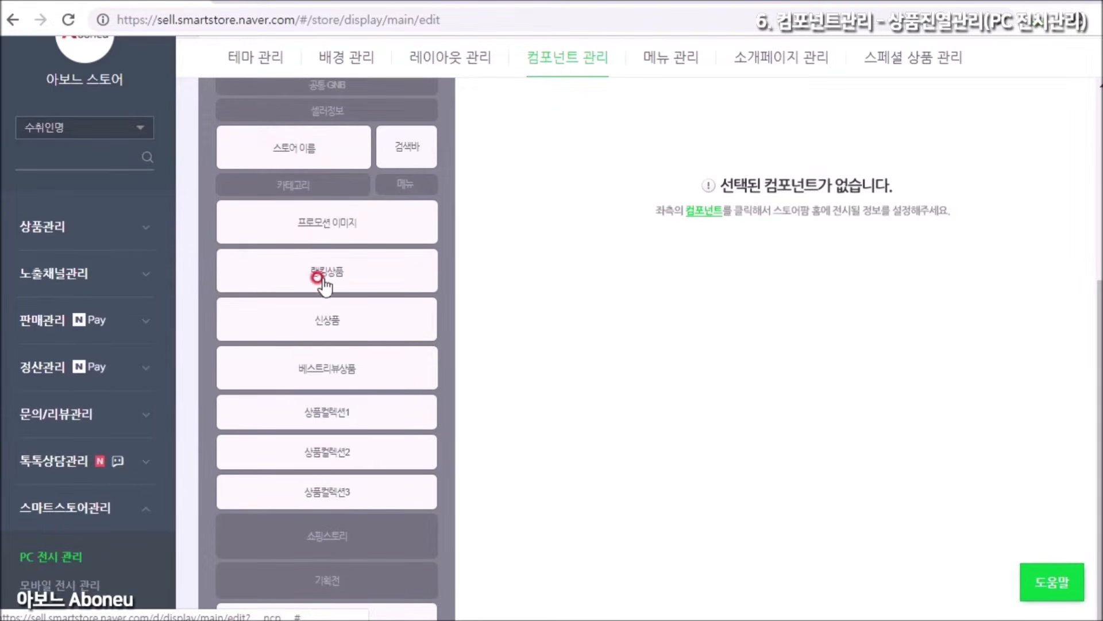
pyautogui.scroll(-3, 336, 408)
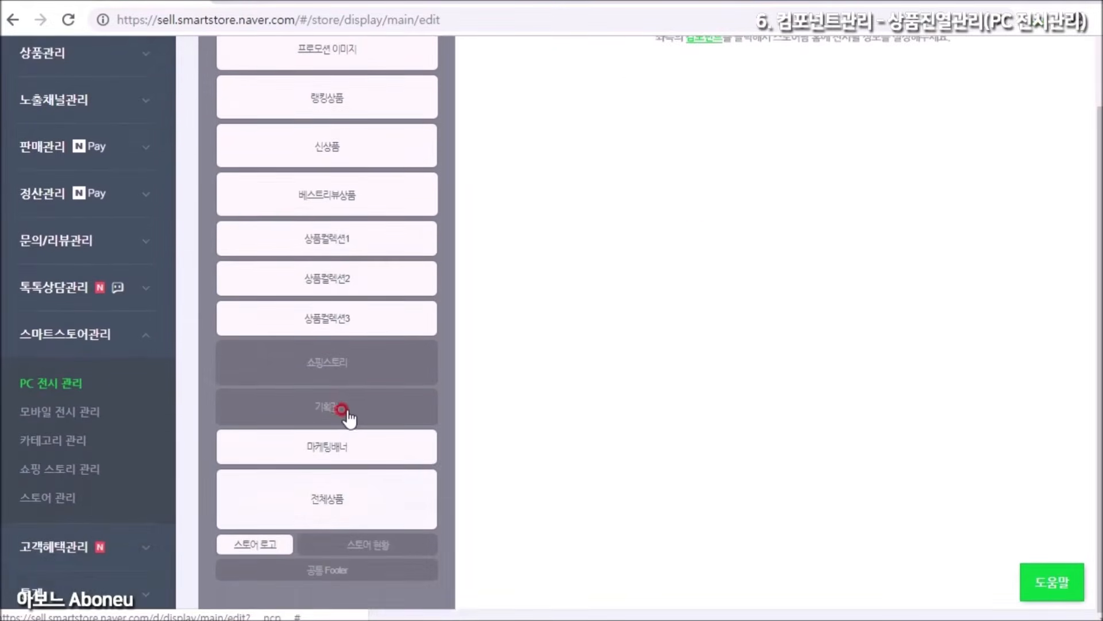
pyautogui.scroll(5, 345, 412)
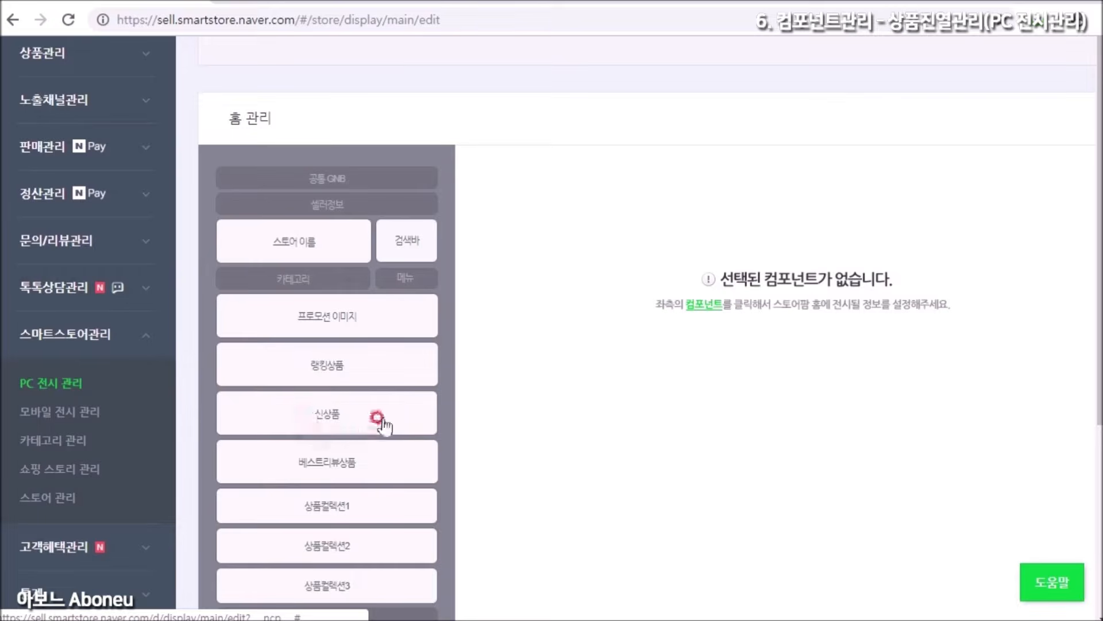
pyautogui.click(338, 364)
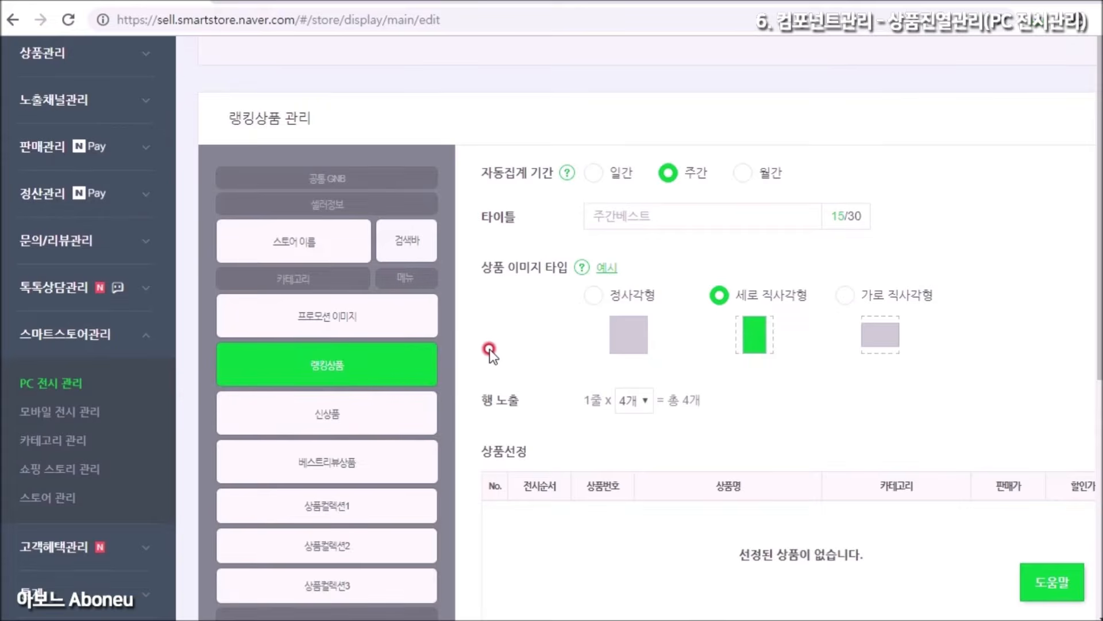
pyautogui.click(567, 174)
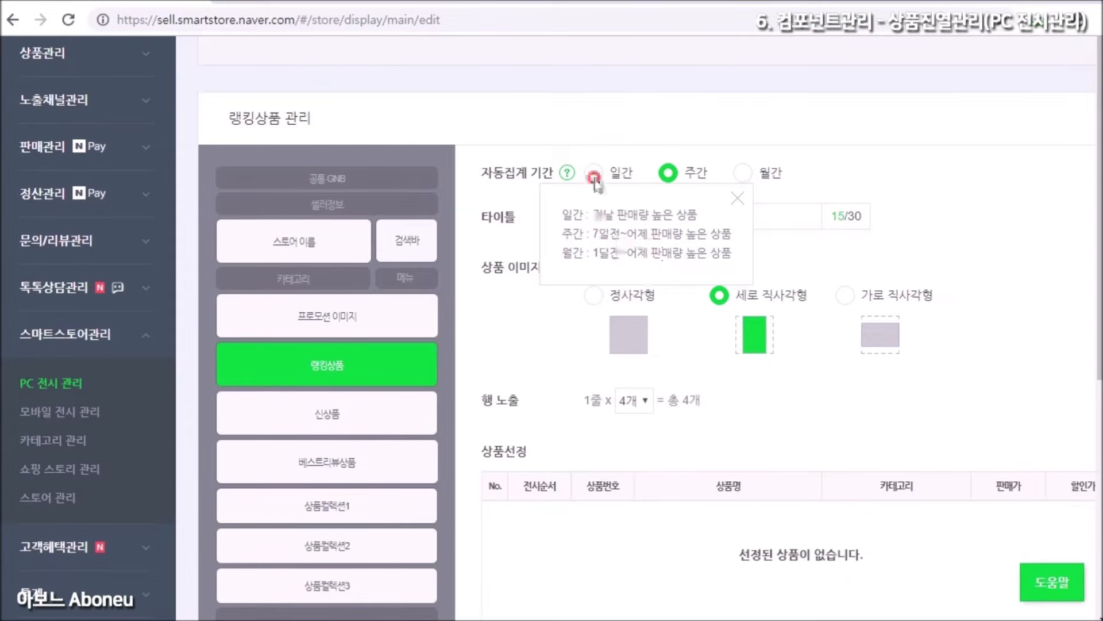
pyautogui.click(607, 118)
pyautogui.click(605, 258)
pyautogui.click(896, 246)
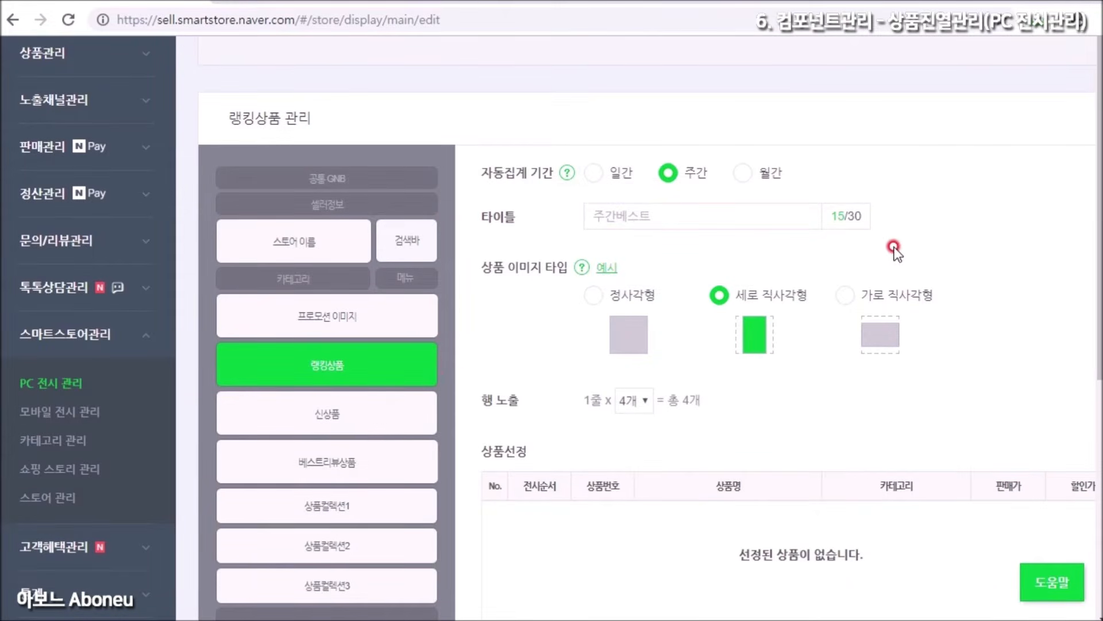
# Open the 신상품 component settings and review its title, image type, row display, sort order and product list.
pyautogui.click(341, 424)
pyautogui.scroll(-5, 524, 368)
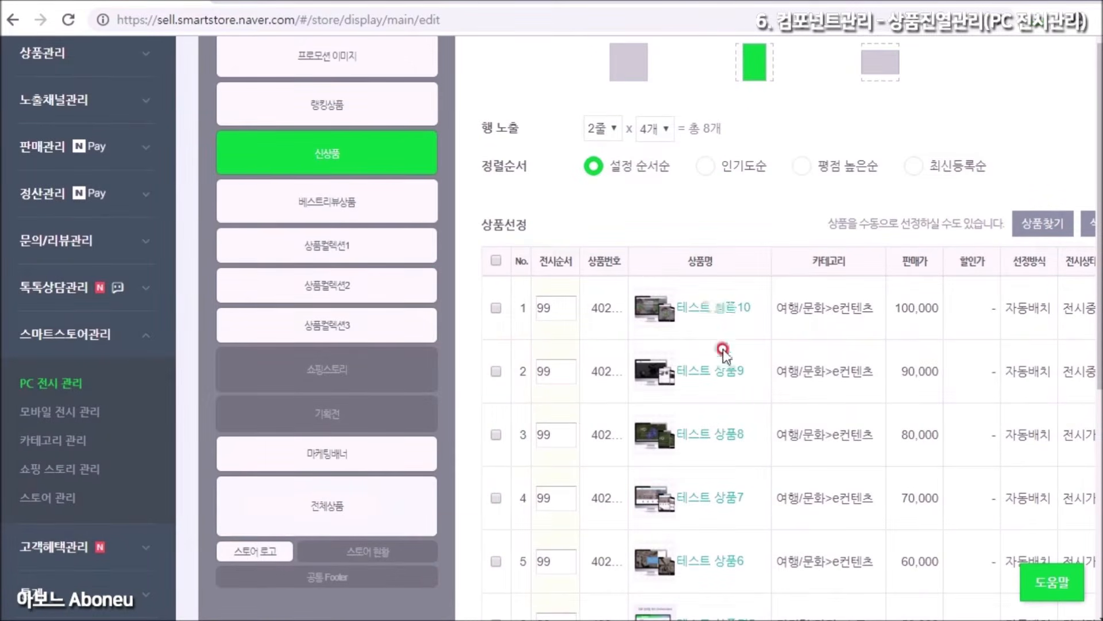
pyautogui.scroll(3, 681, 376)
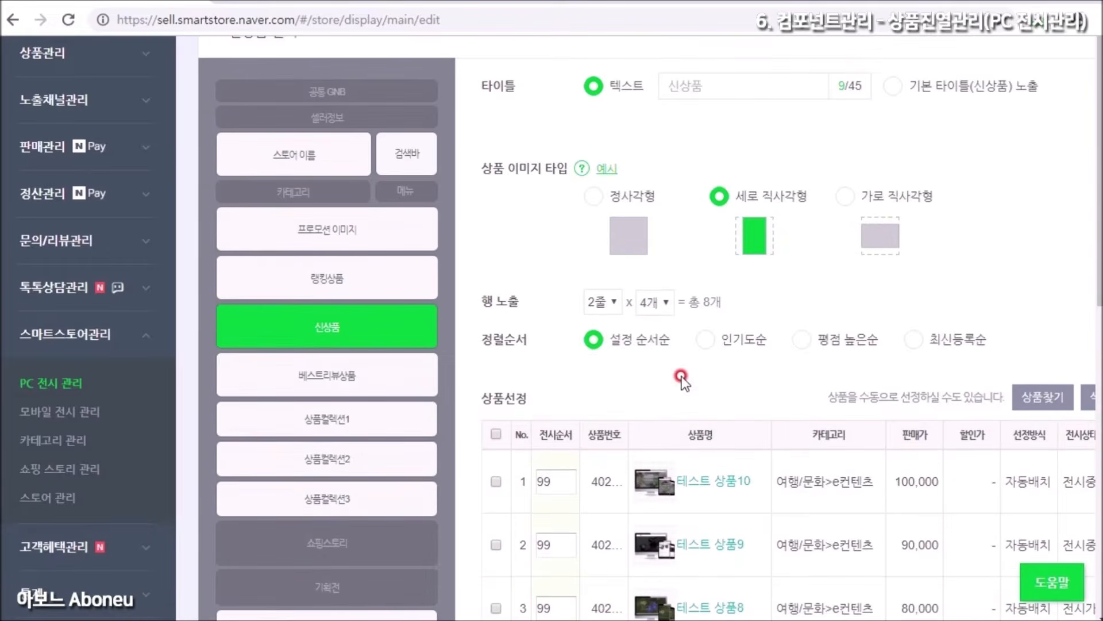
pyautogui.scroll(2, 681, 376)
# Examine the 신상품 section on the live store page to compare its product rows with the component settings.
pyautogui.scroll(-5, 680, 376)
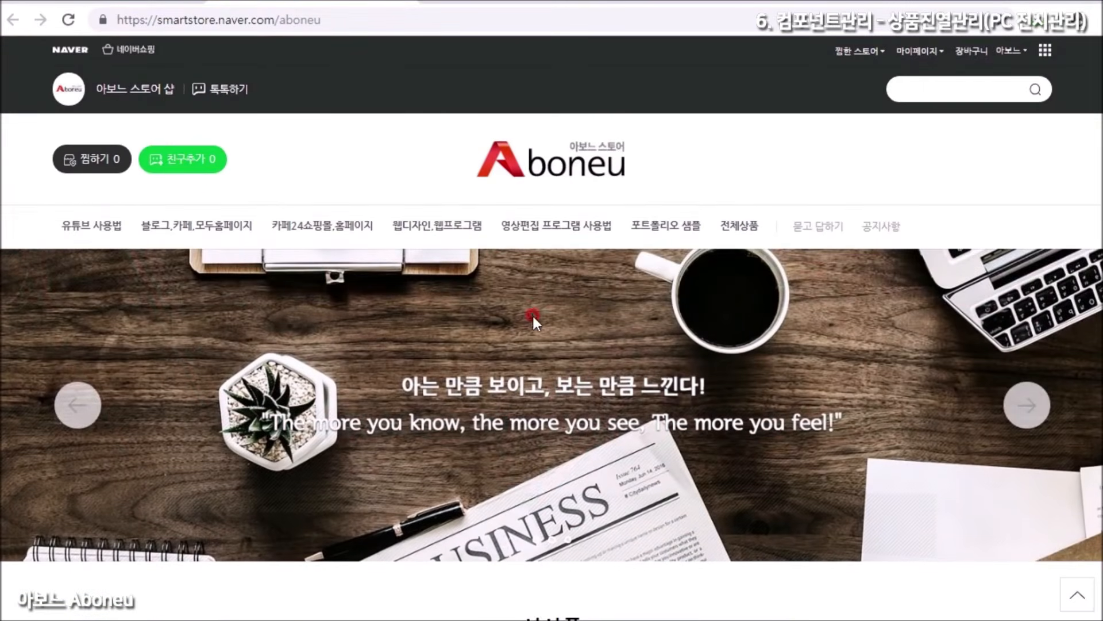
pyautogui.scroll(-6, 537, 317)
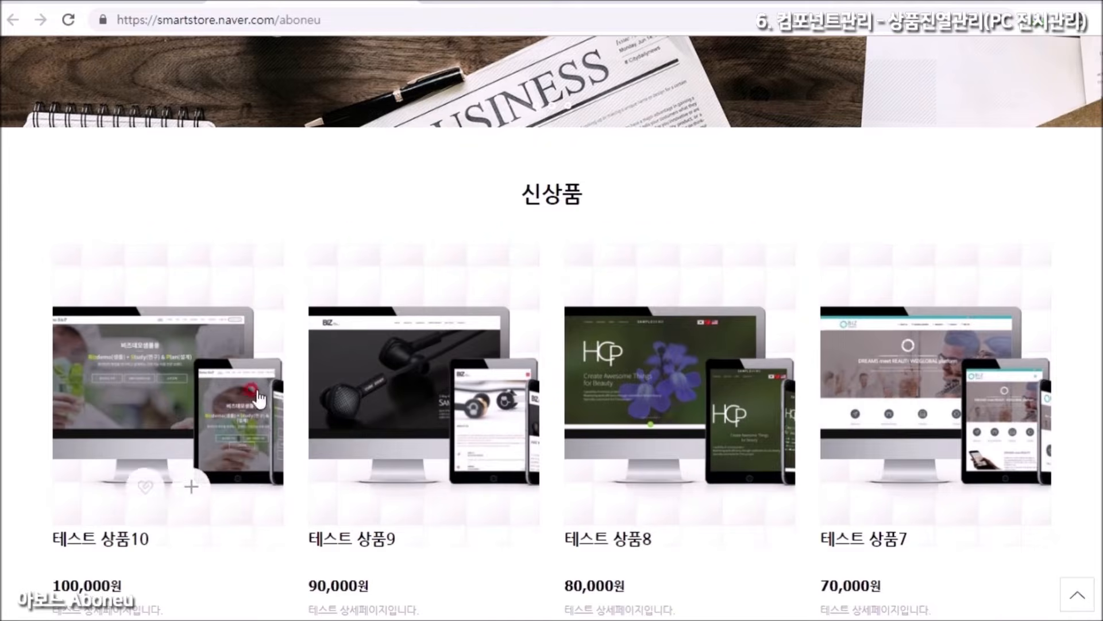
pyautogui.scroll(-3, 251, 393)
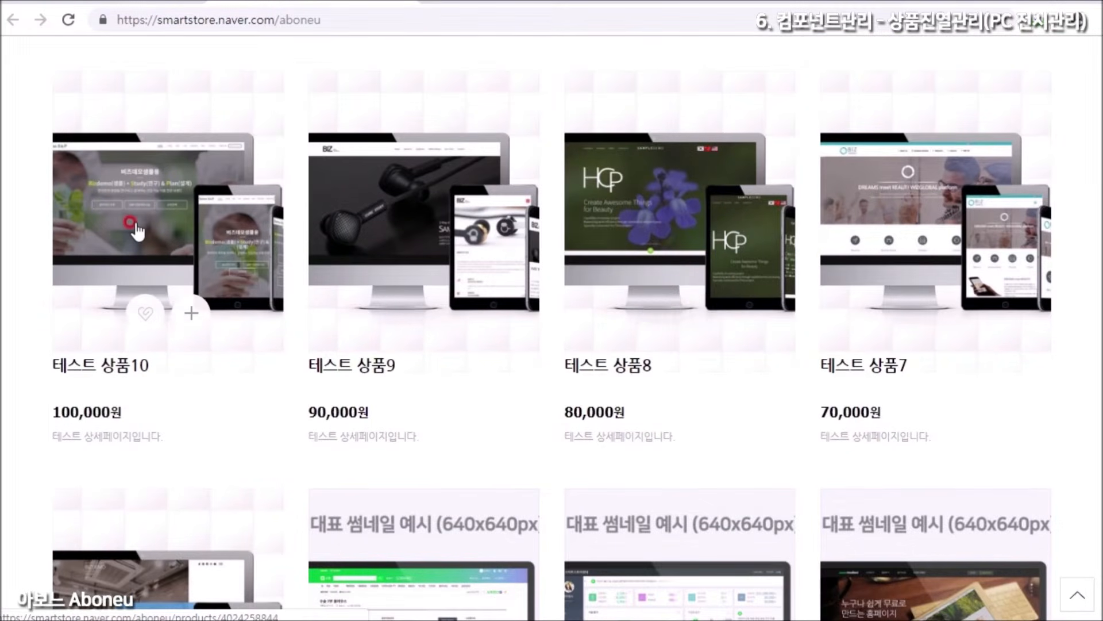
pyautogui.scroll(-2, 661, 242)
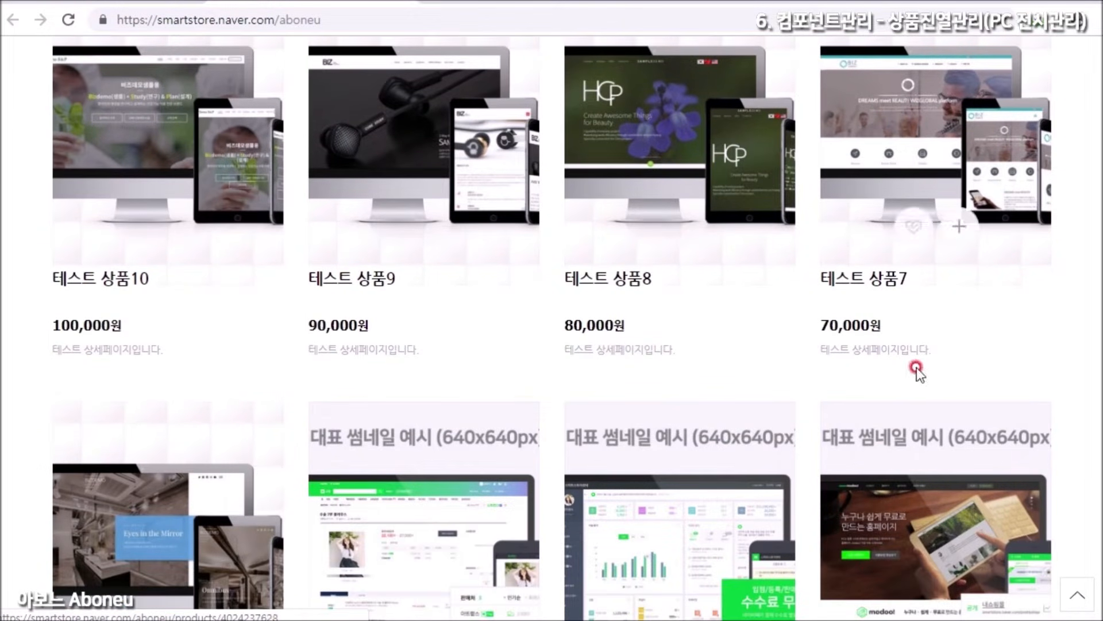
pyautogui.scroll(-4, 454, 253)
pyautogui.scroll(-4, 454, 253)
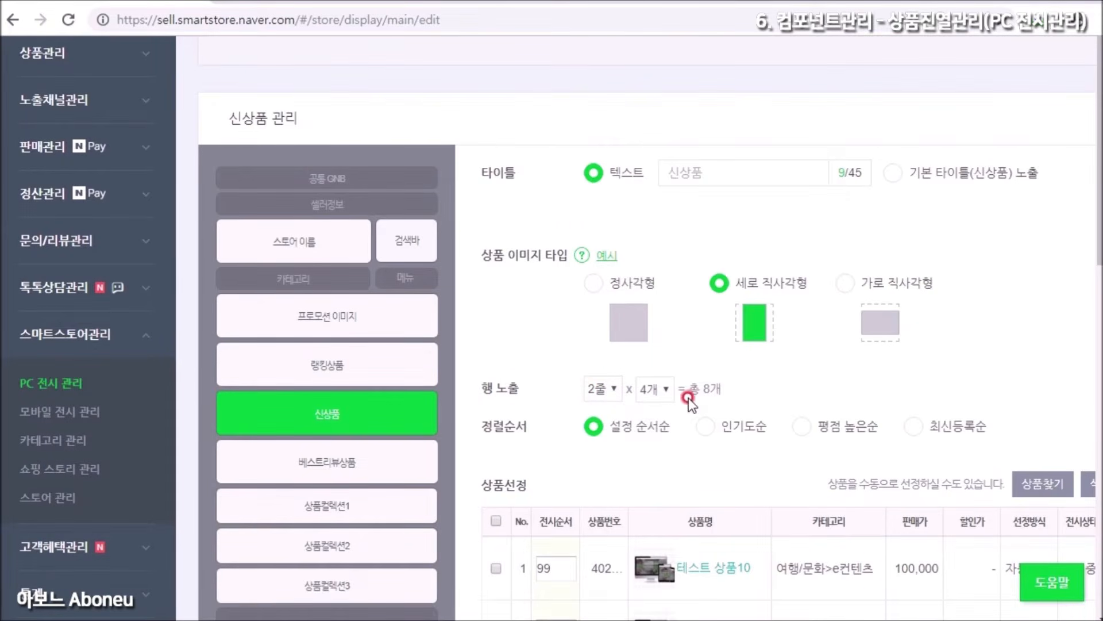
# Set the 신상품 row display to 1줄 by 4개 and review the current product rows on the live store page.
pyautogui.click(617, 386)
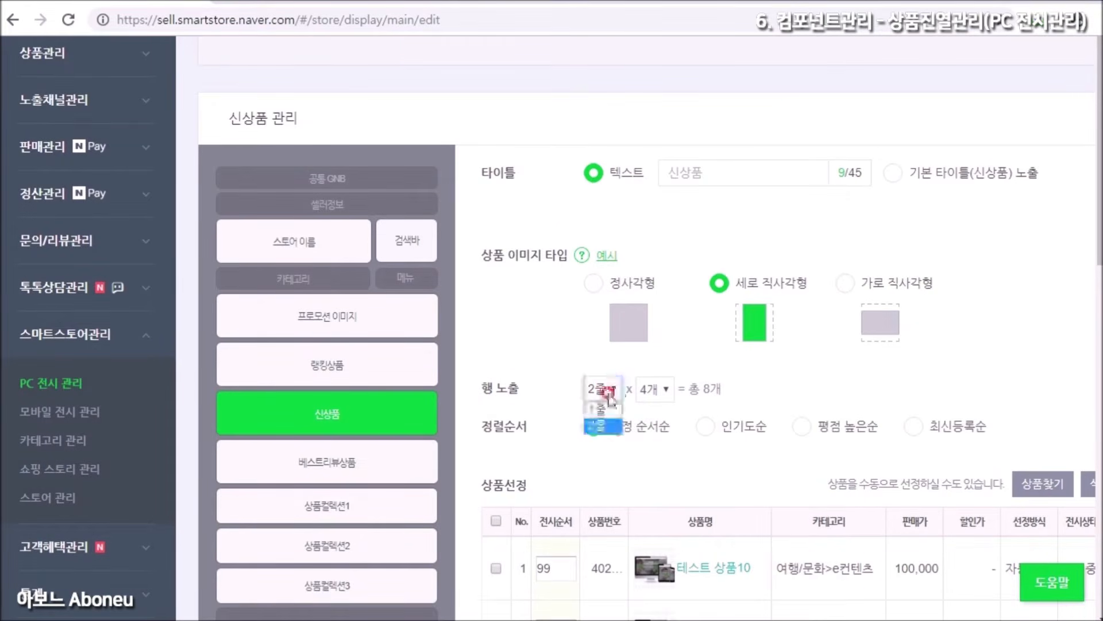
pyautogui.click(730, 381)
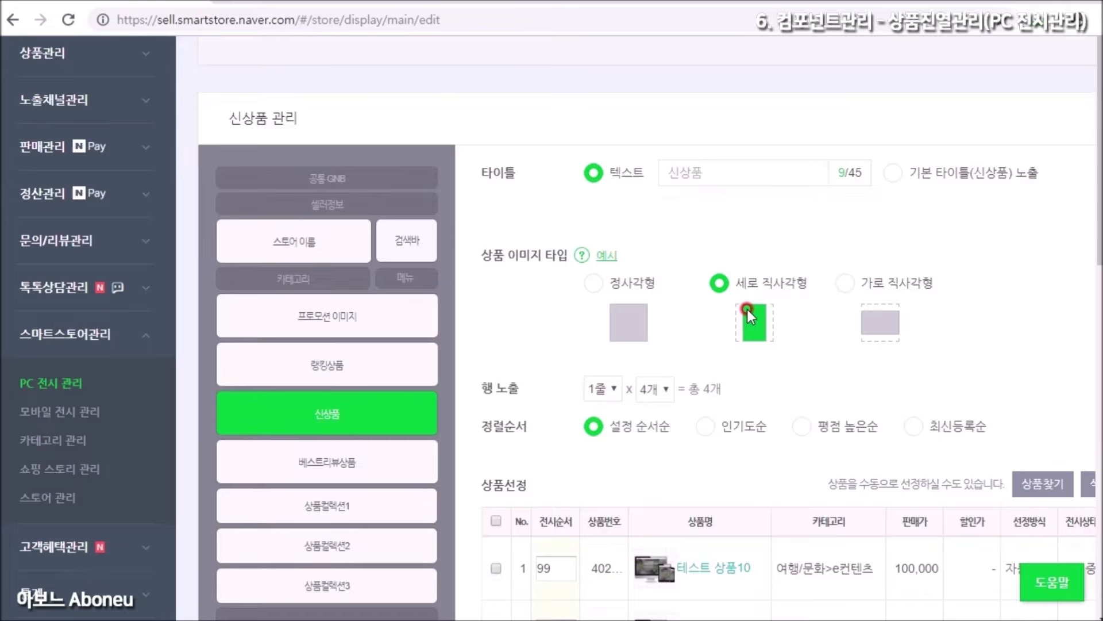
pyautogui.click(345, 5)
pyautogui.scroll(-1, 543, 331)
pyautogui.scroll(-2, 543, 331)
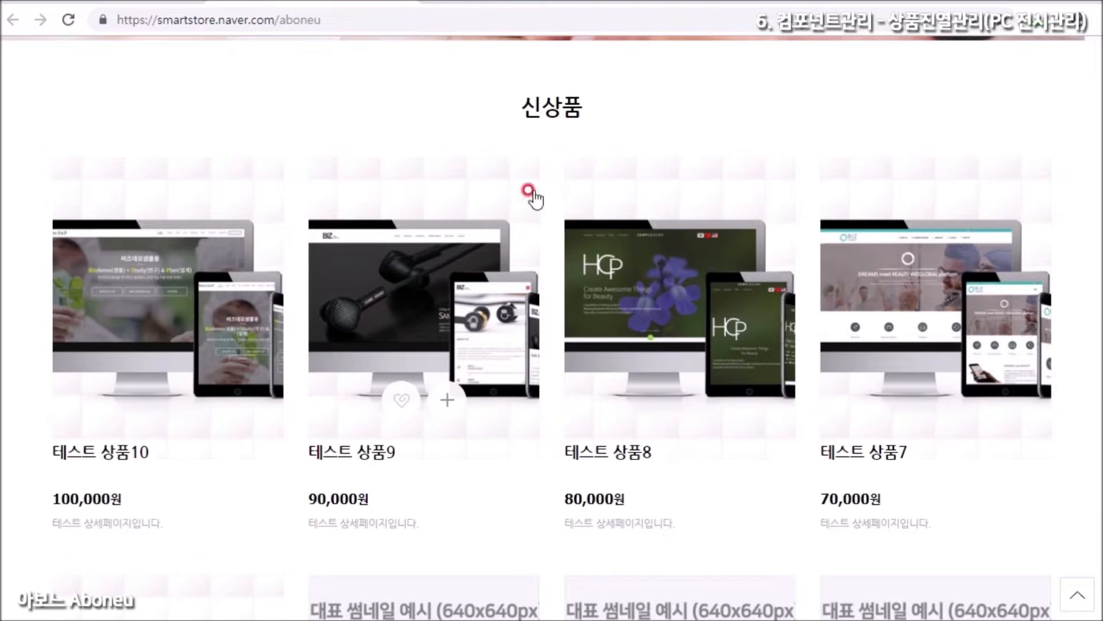
pyautogui.scroll(-10, 544, 313)
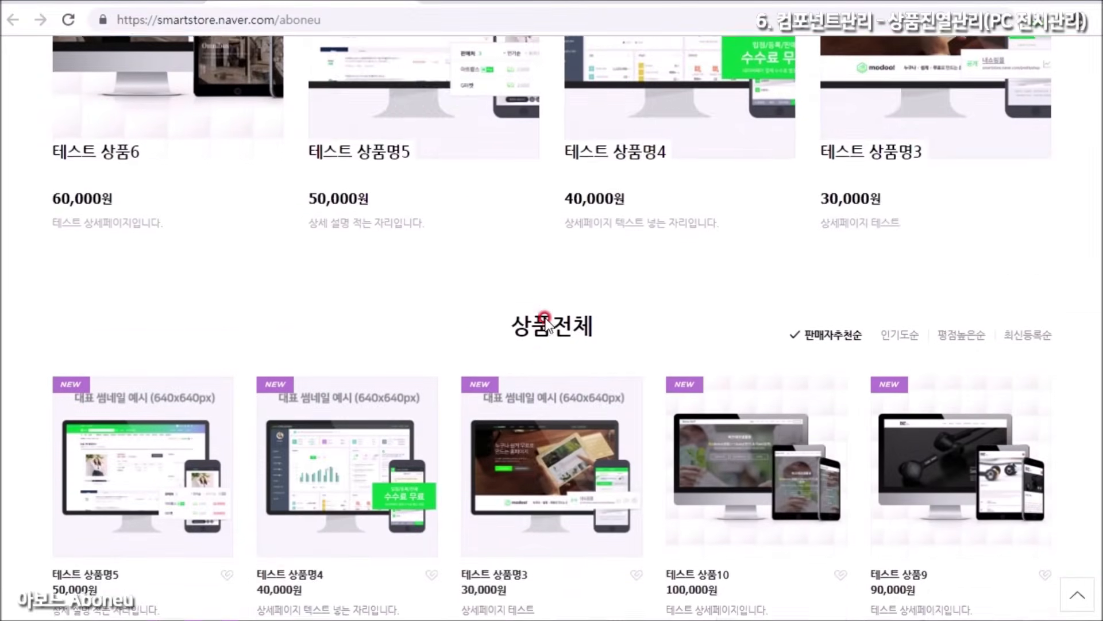
pyautogui.scroll(1, 551, 322)
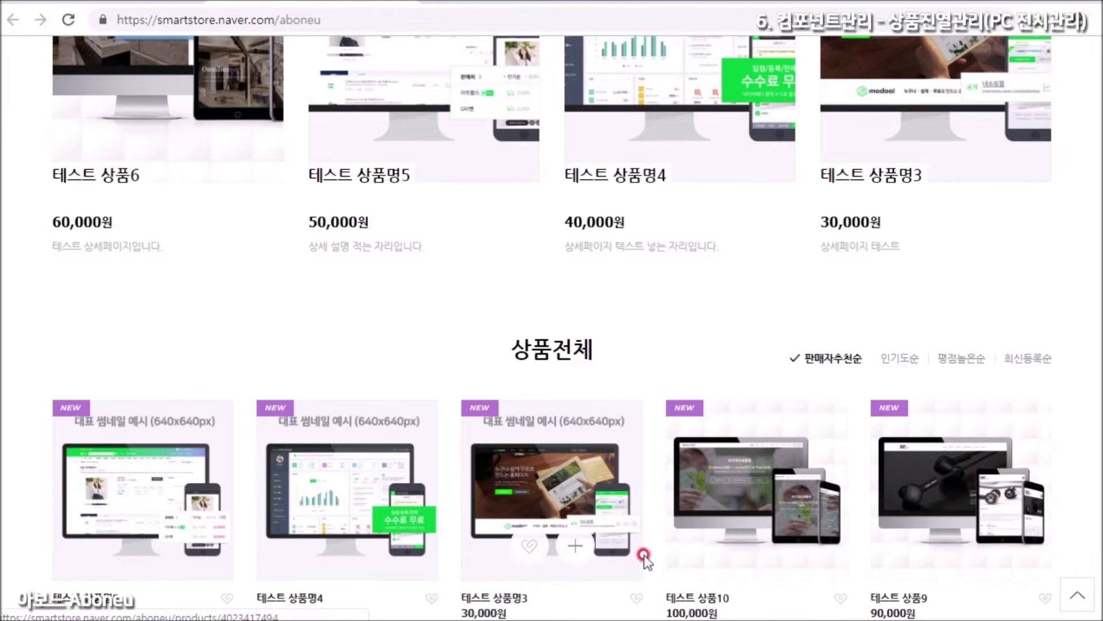
pyautogui.scroll(5, 629, 383)
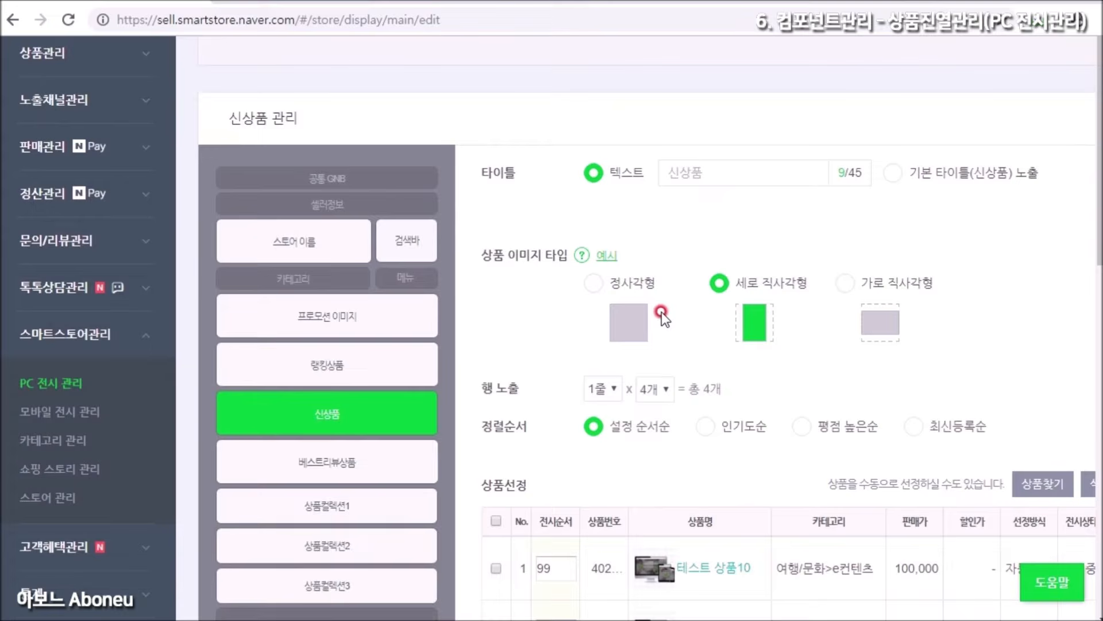
# Set the 신상품 product image type to 정사각형 and apply the component settings.
pyautogui.click(597, 283)
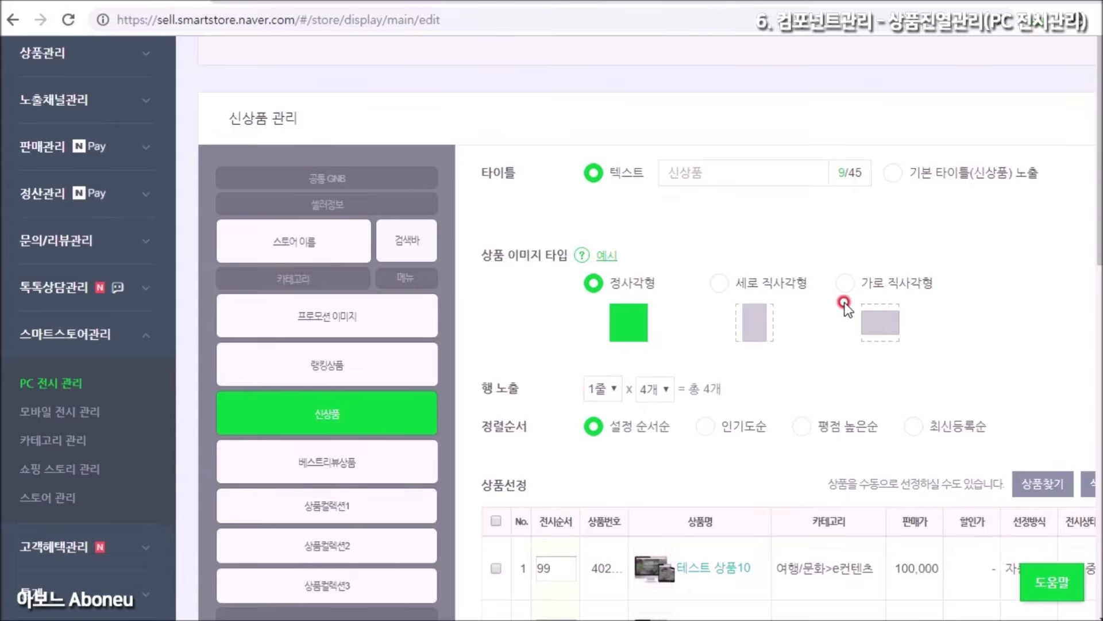
pyautogui.click(843, 285)
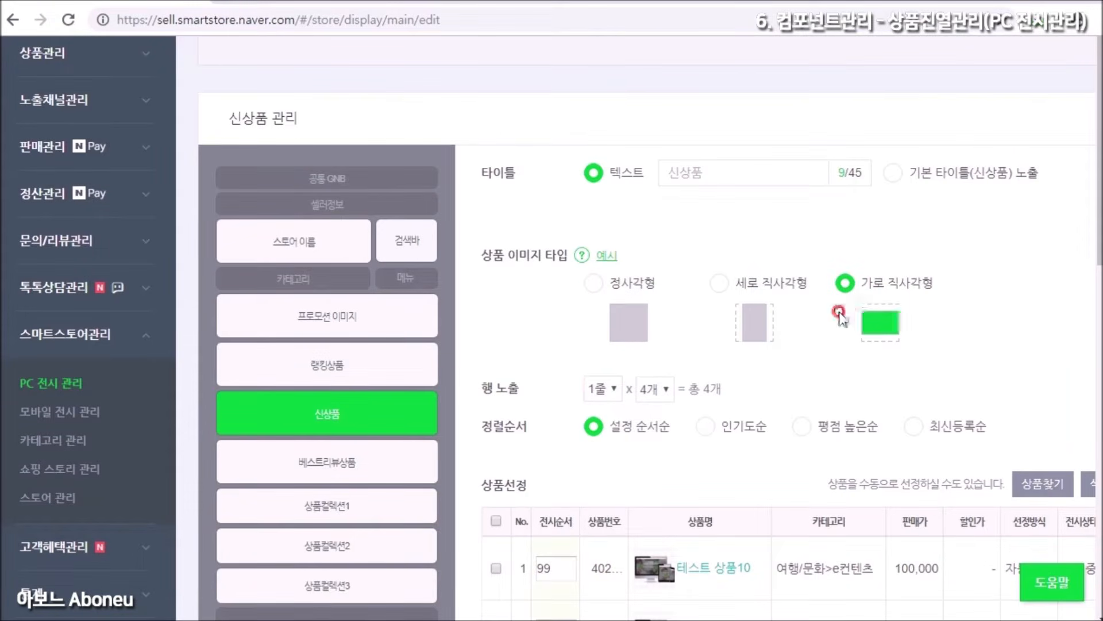
pyautogui.click(593, 285)
pyautogui.click(564, 344)
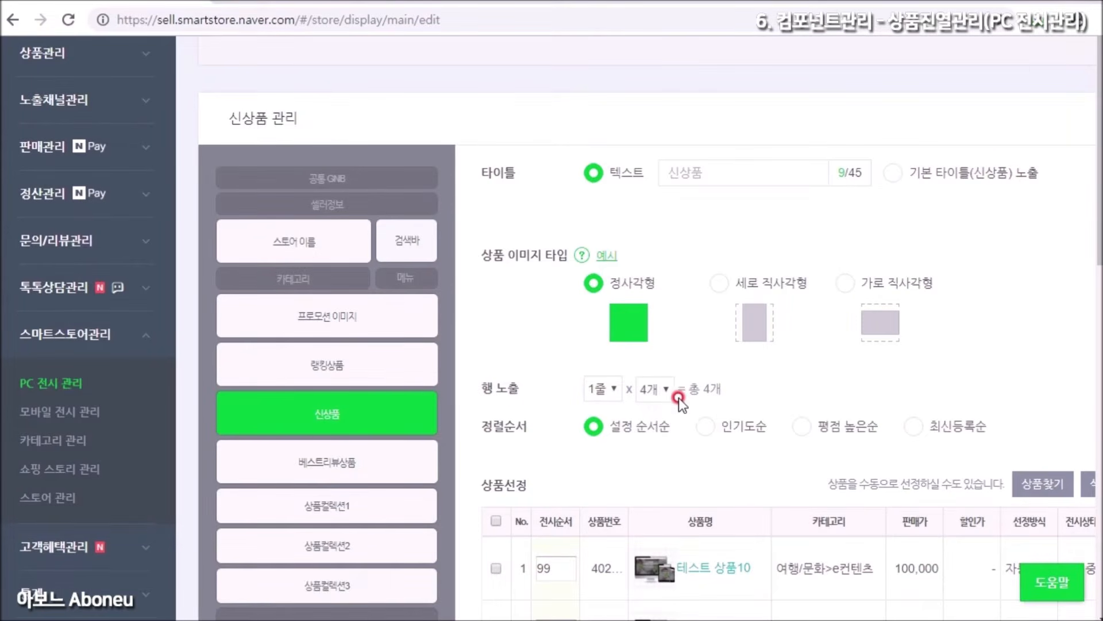
pyautogui.scroll(-12, 679, 397)
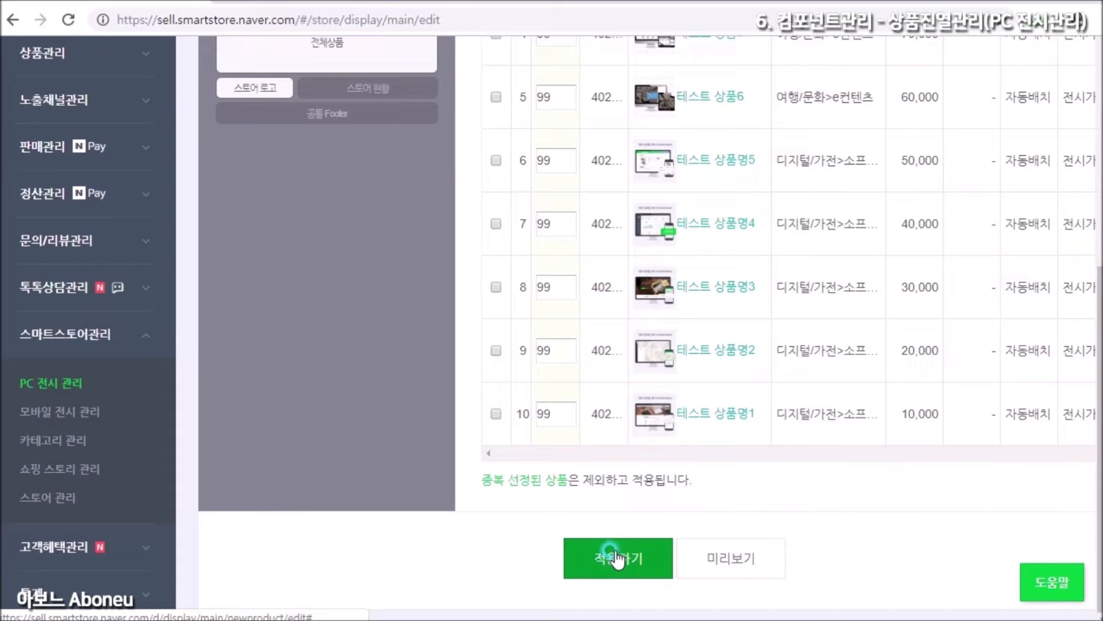
pyautogui.click(618, 557)
pyautogui.click(704, 116)
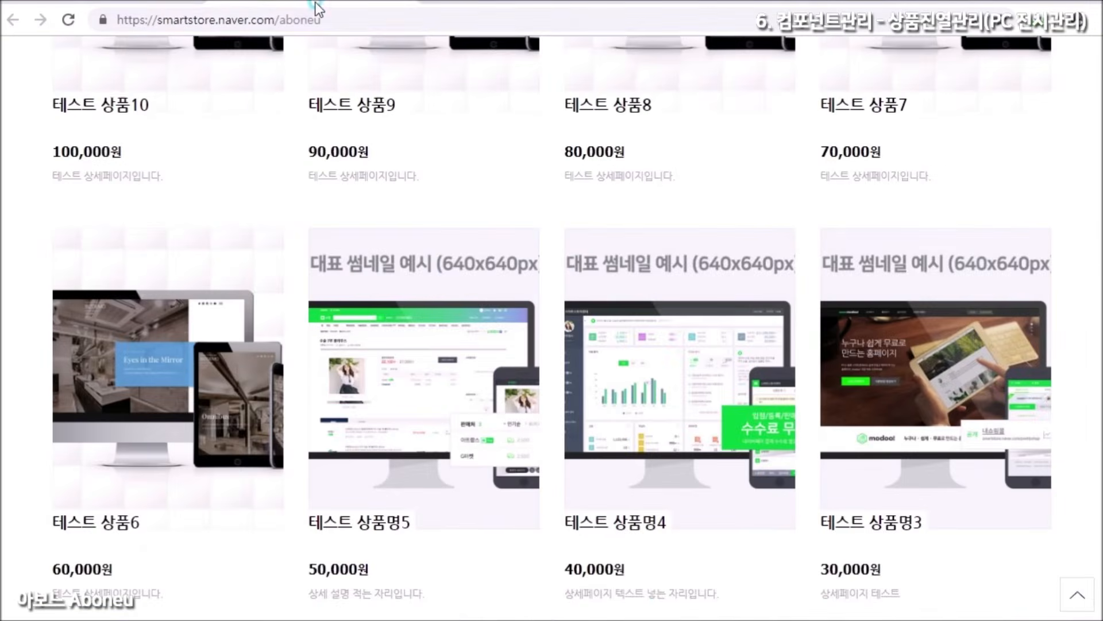
# Reload the live store page and check the row count and image shape of the 신상품 section.
pyautogui.scroll(15, 203, 102)
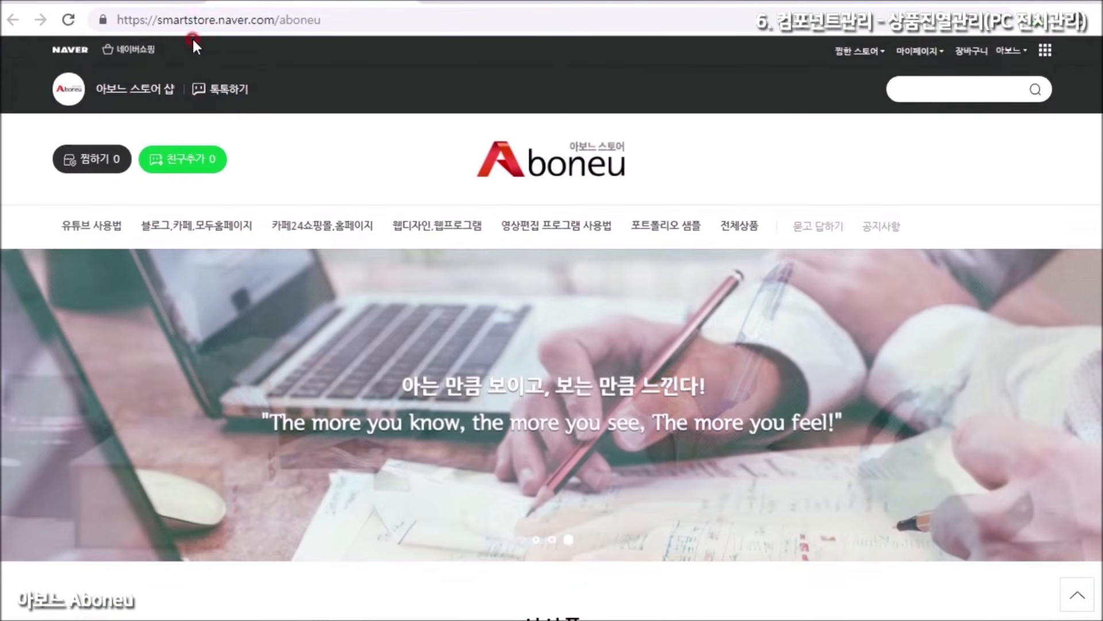
pyautogui.scroll(-9, 455, 177)
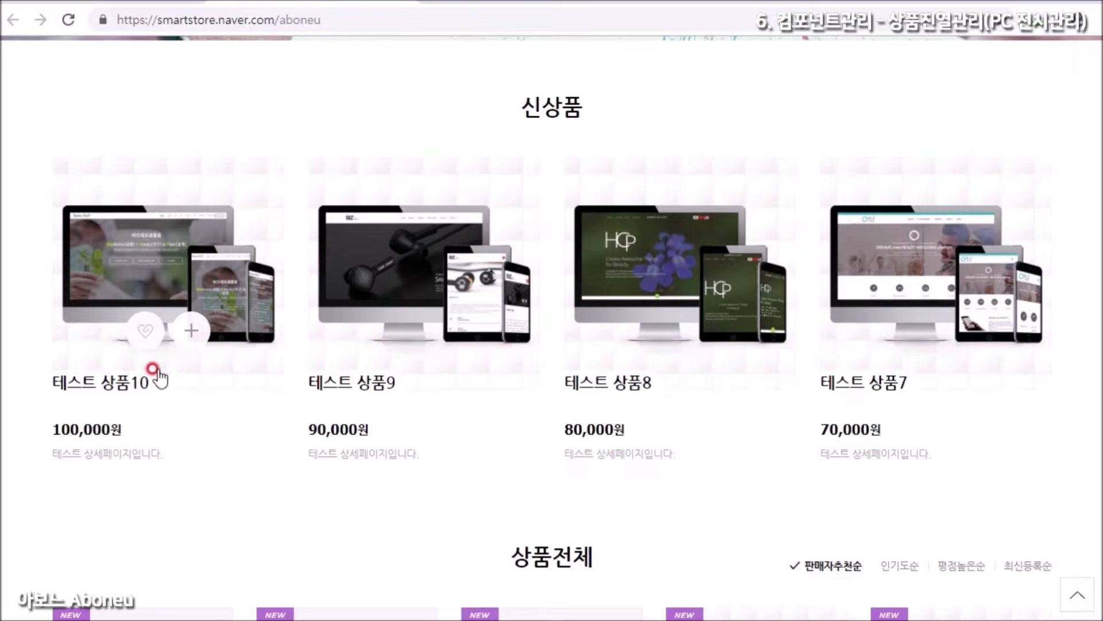
pyautogui.click(137, 5)
# Open the 베스트리뷰상품 component settings and read the notes on how its products are selected and displayed.
pyautogui.scroll(-1, 480, 379)
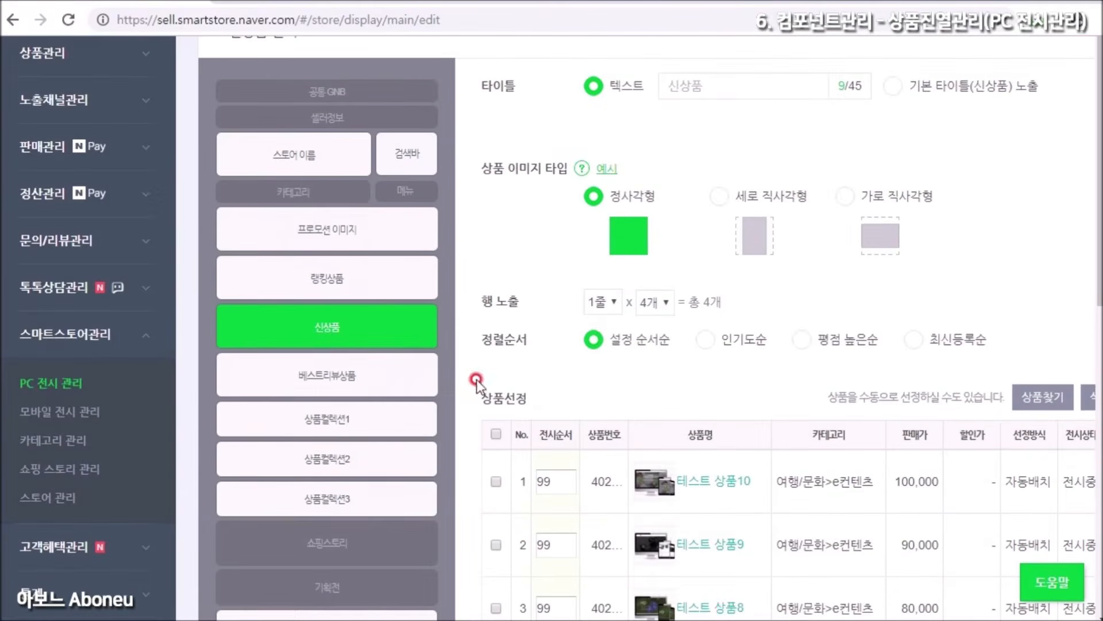
pyautogui.click(313, 380)
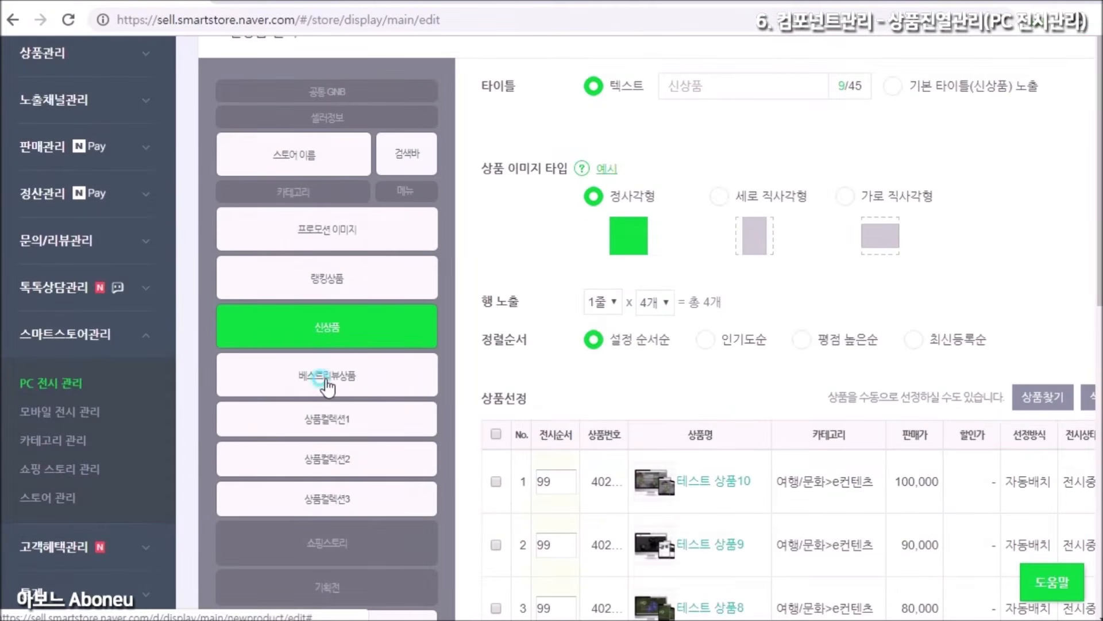
pyautogui.scroll(-1, 517, 415)
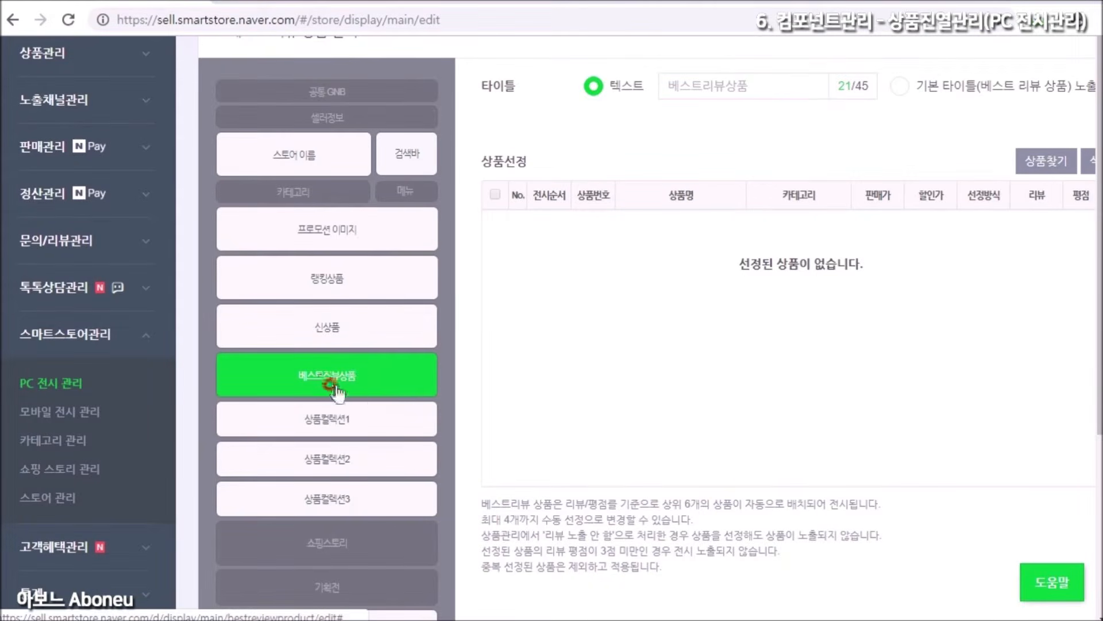
pyautogui.scroll(-3, 466, 354)
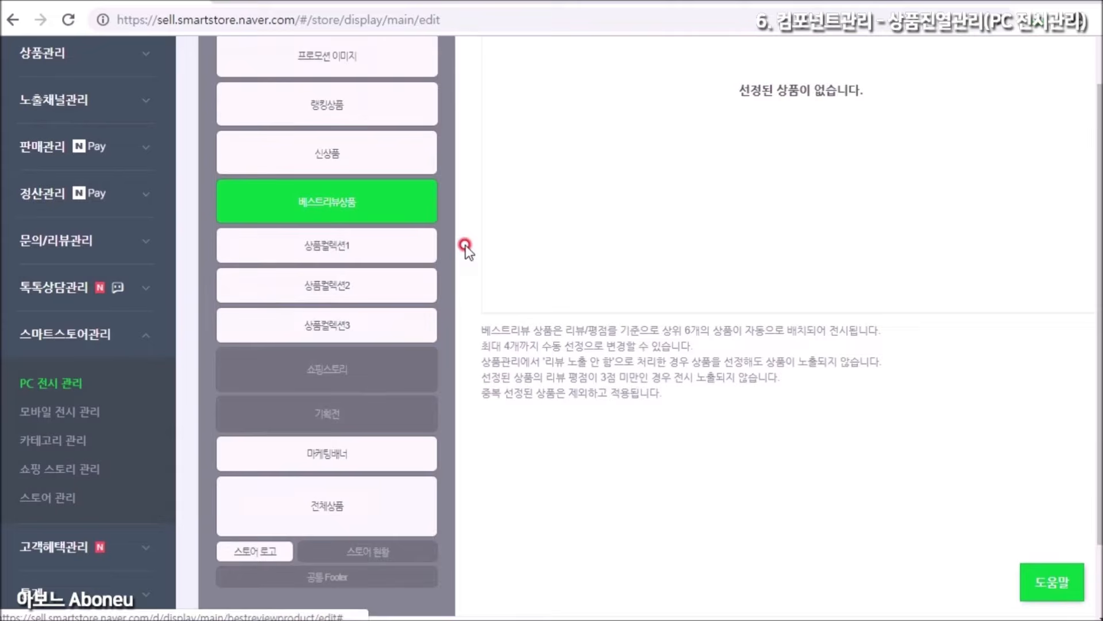
# Open the 상품컬렉션1 component, enter the title Best Item and keep 모자이크형 as the display type.
pyautogui.click(390, 254)
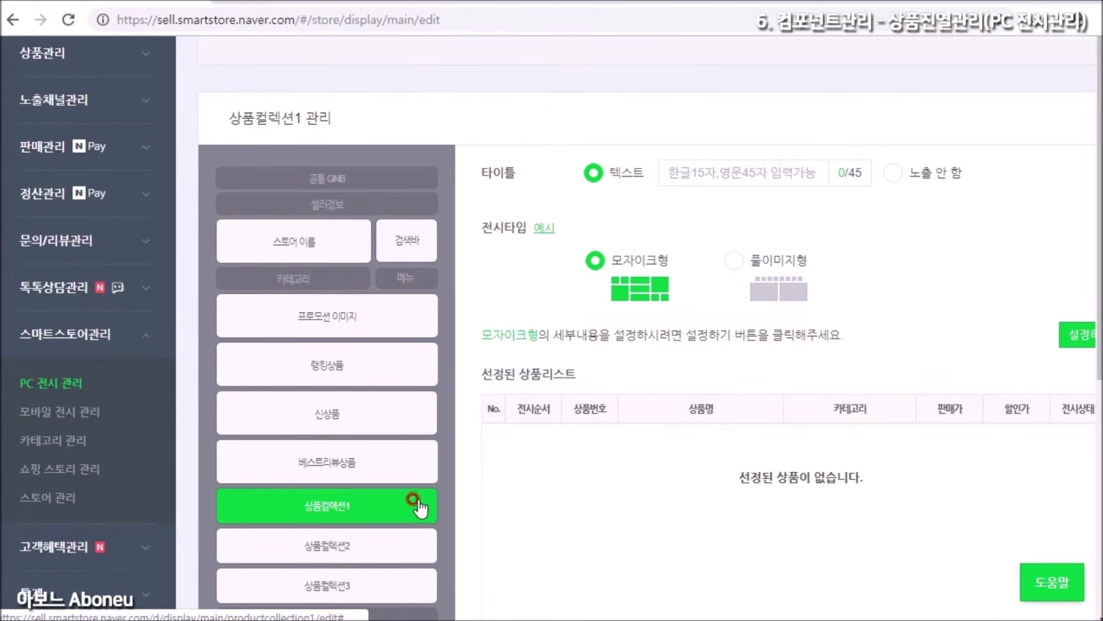
pyautogui.click(689, 171)
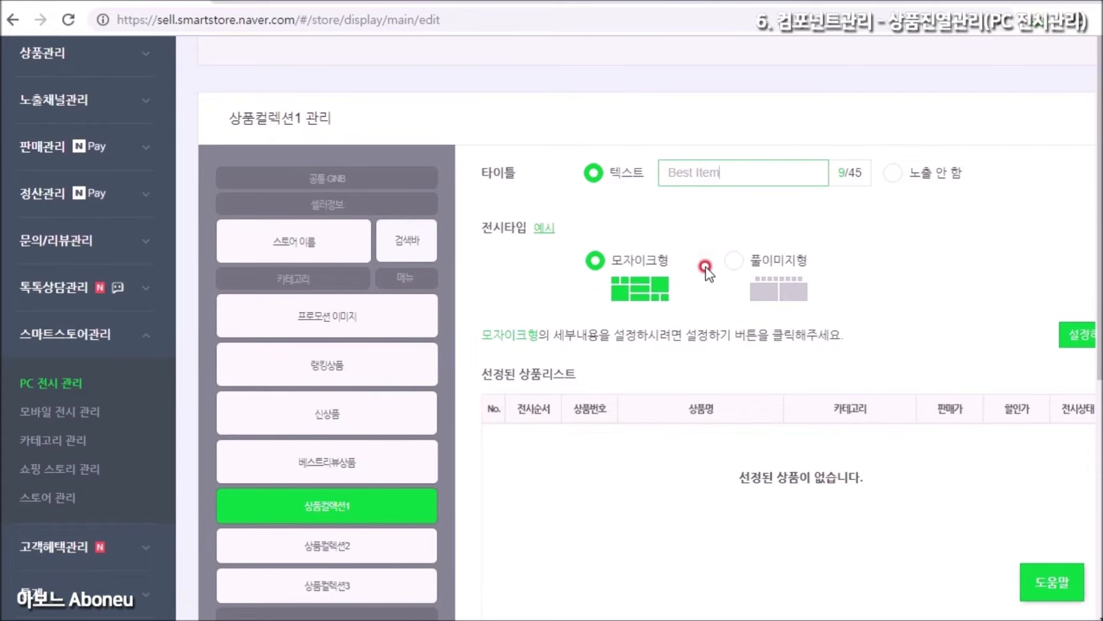
pyautogui.click(639, 263)
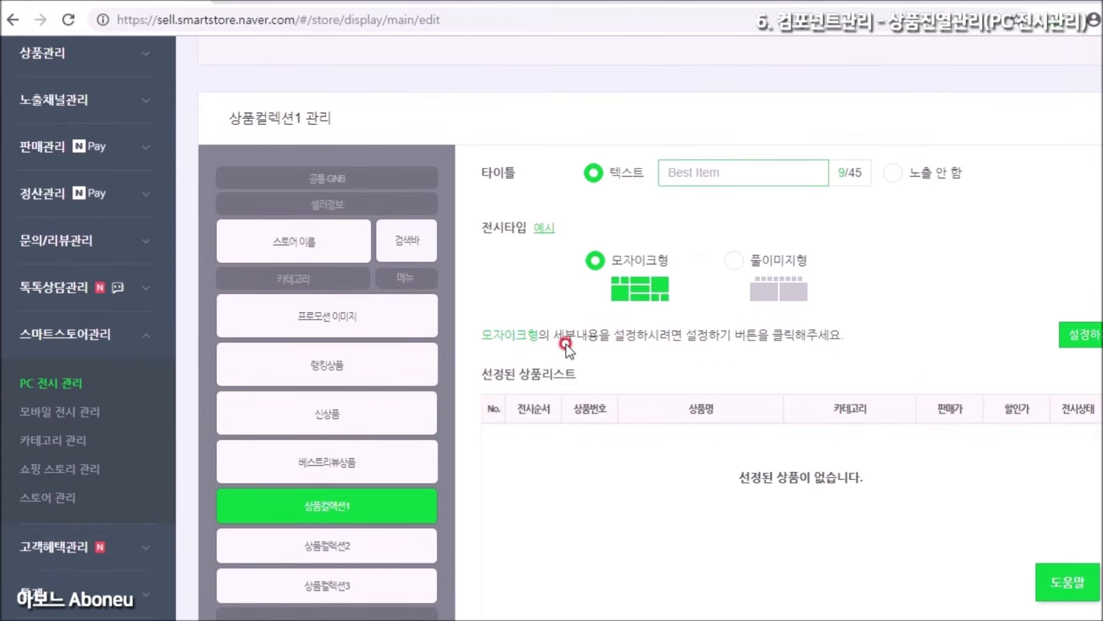
# Open the detailed mosaic settings and bring up the product search for slot 01.
pyautogui.click(1067, 334)
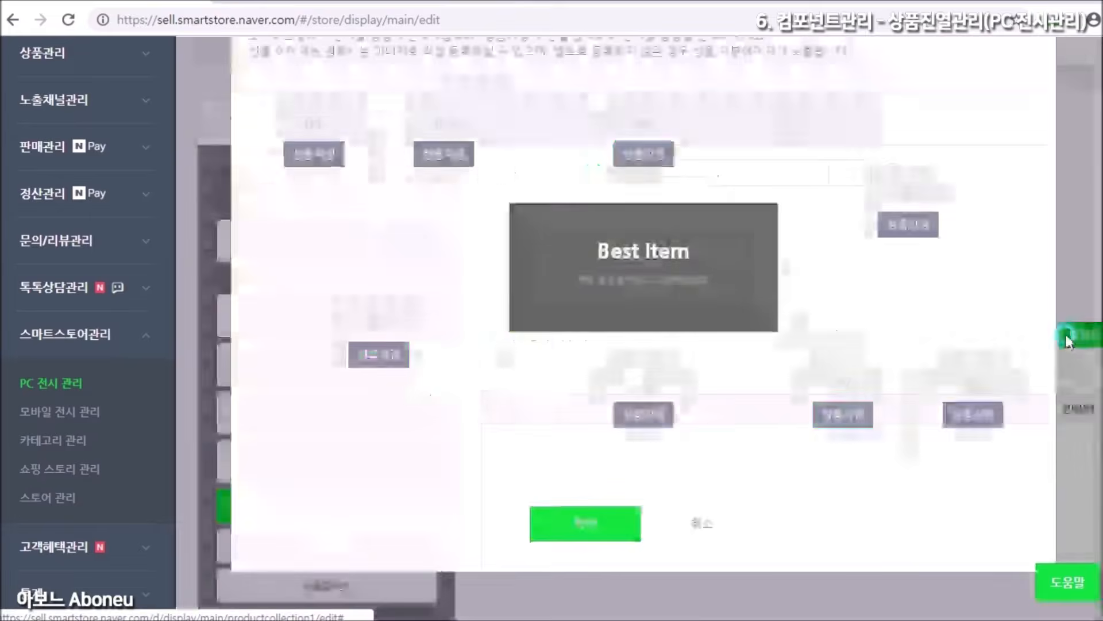
pyautogui.scroll(1, 521, 192)
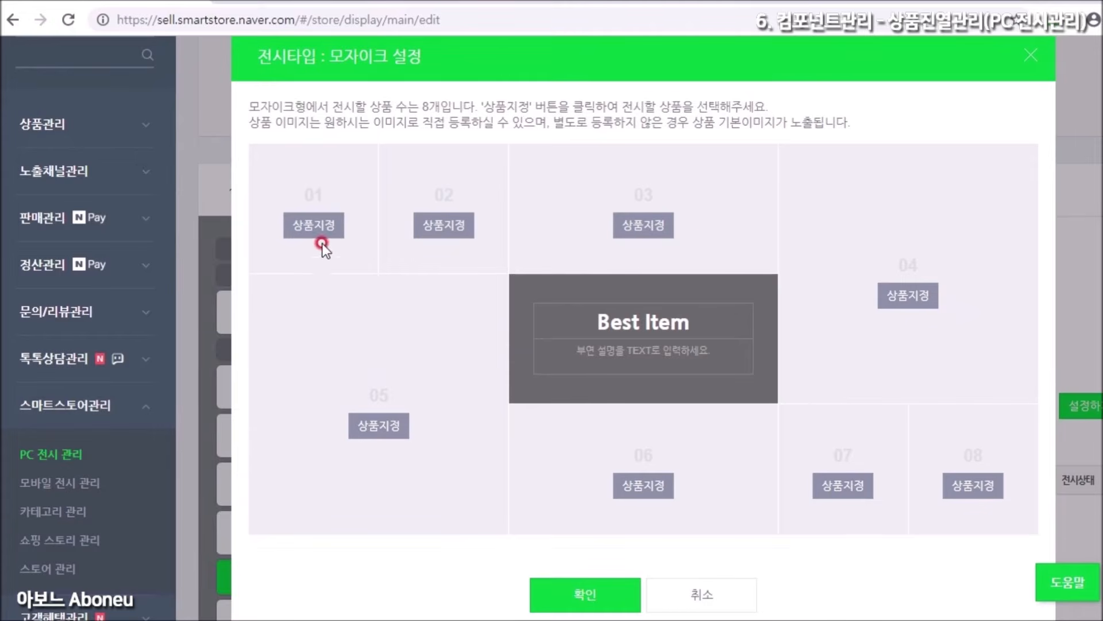
pyautogui.click(315, 227)
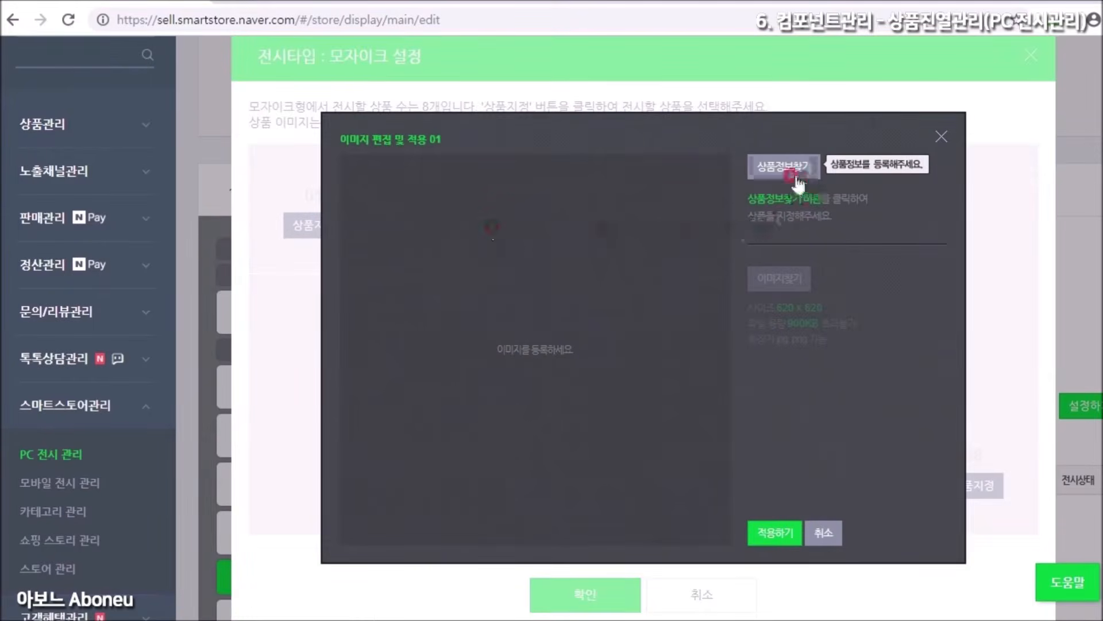
pyautogui.click(797, 183)
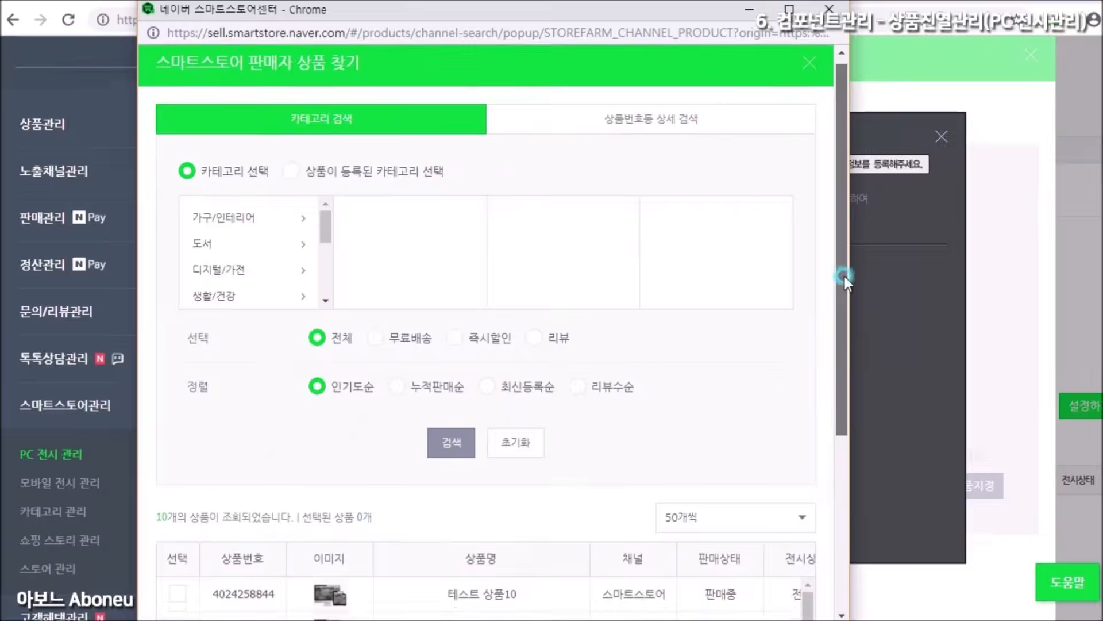
# Register 테스트 상품명1 as the product for mosaic slot 01 and apply its default image.
pyautogui.moveTo(845, 277); pyautogui.dragTo(861, 412)
pyautogui.click(174, 368)
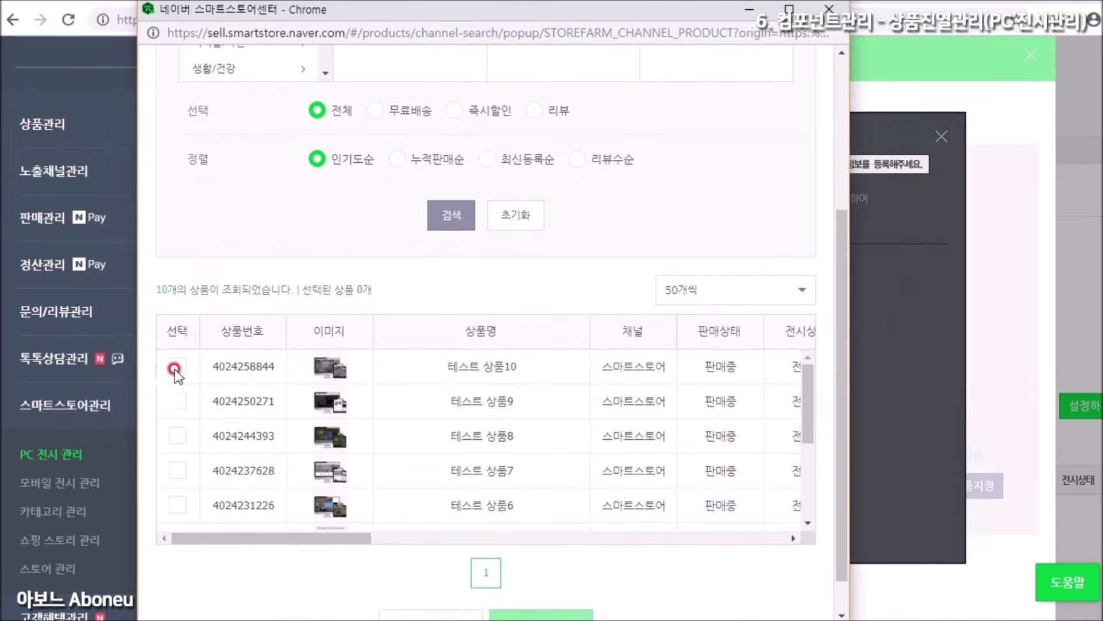
pyautogui.scroll(-3, 168, 437)
pyautogui.click(181, 510)
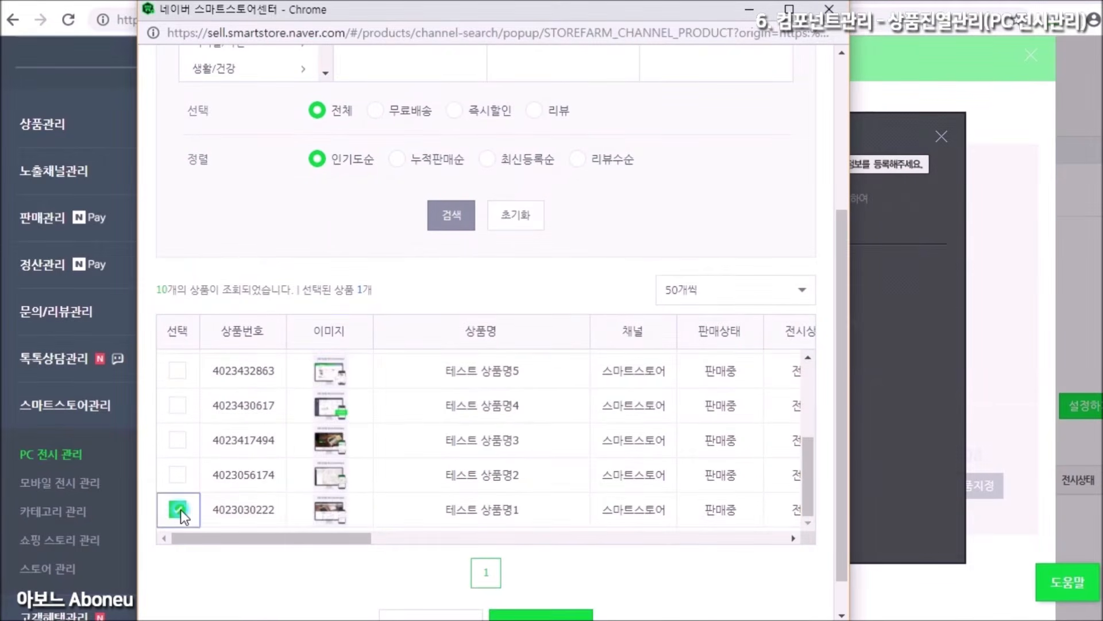
pyautogui.moveTo(844, 537); pyautogui.dragTo(844, 550)
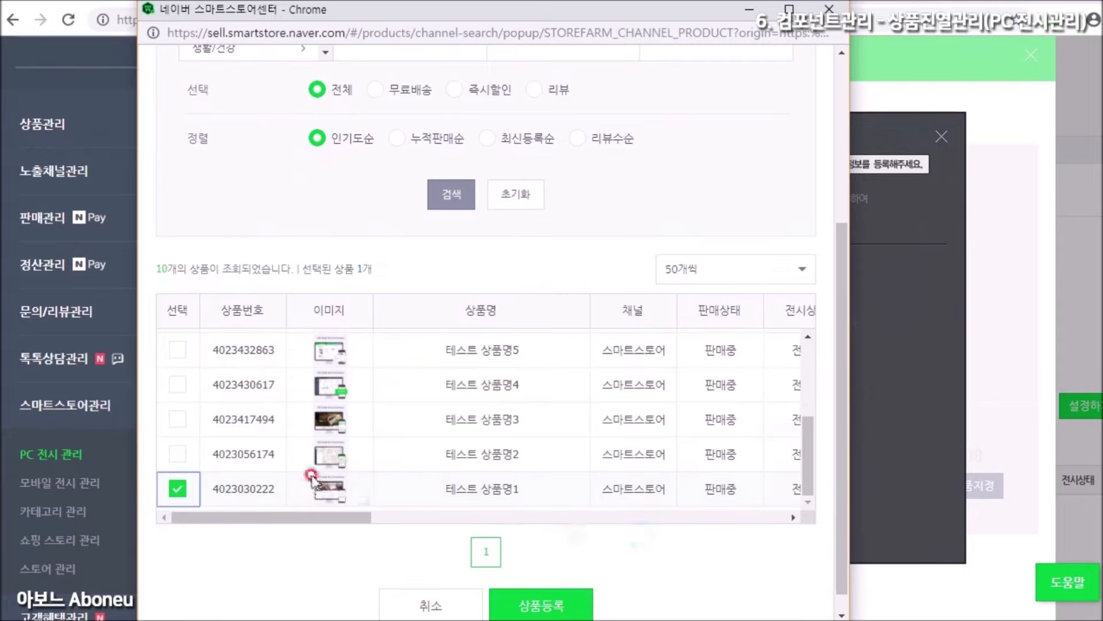
pyautogui.click(540, 606)
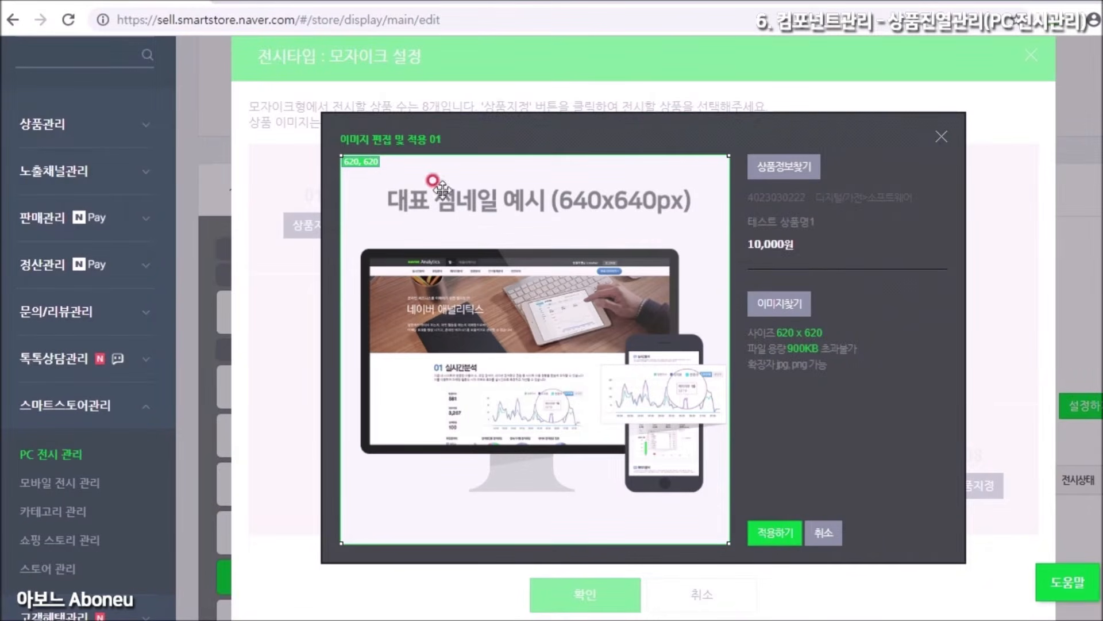
pyautogui.click(774, 531)
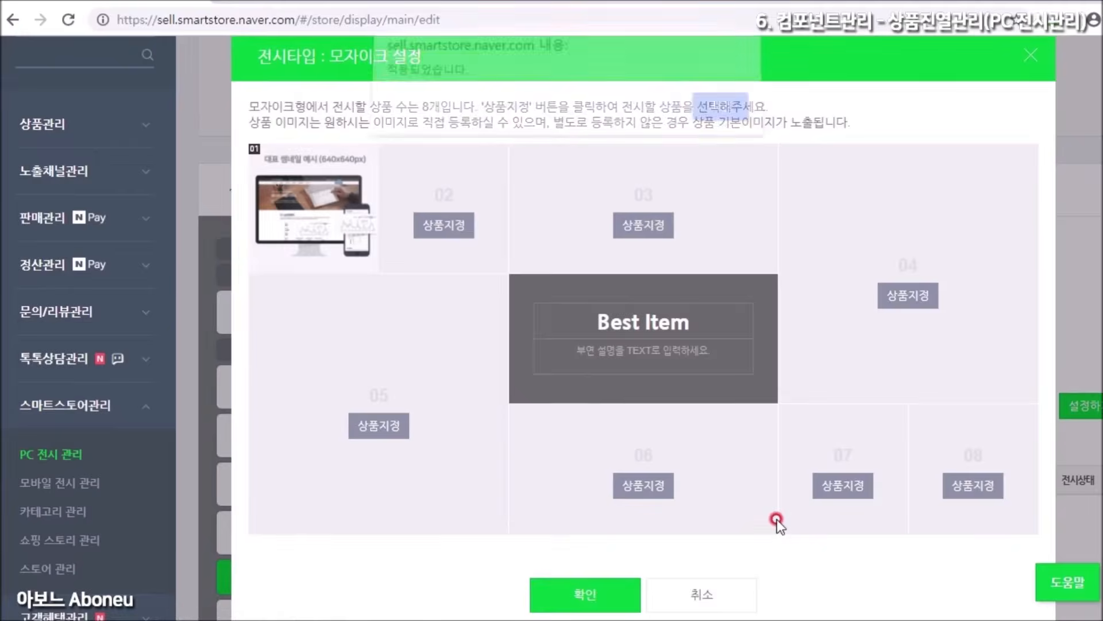
pyautogui.click(712, 119)
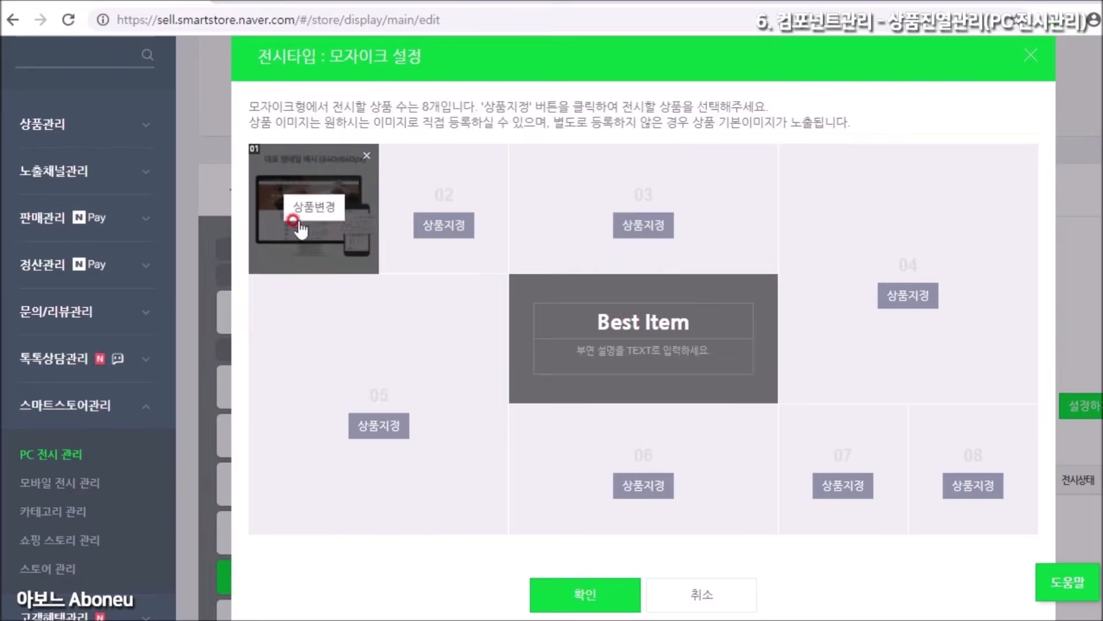
# Assign 테스트 상품명2 to mosaic slot 02 and 테스트 상품명3 to slot 03, applying the 620 x 300 image crop for slot 03.
pyautogui.moveTo(350, 227)
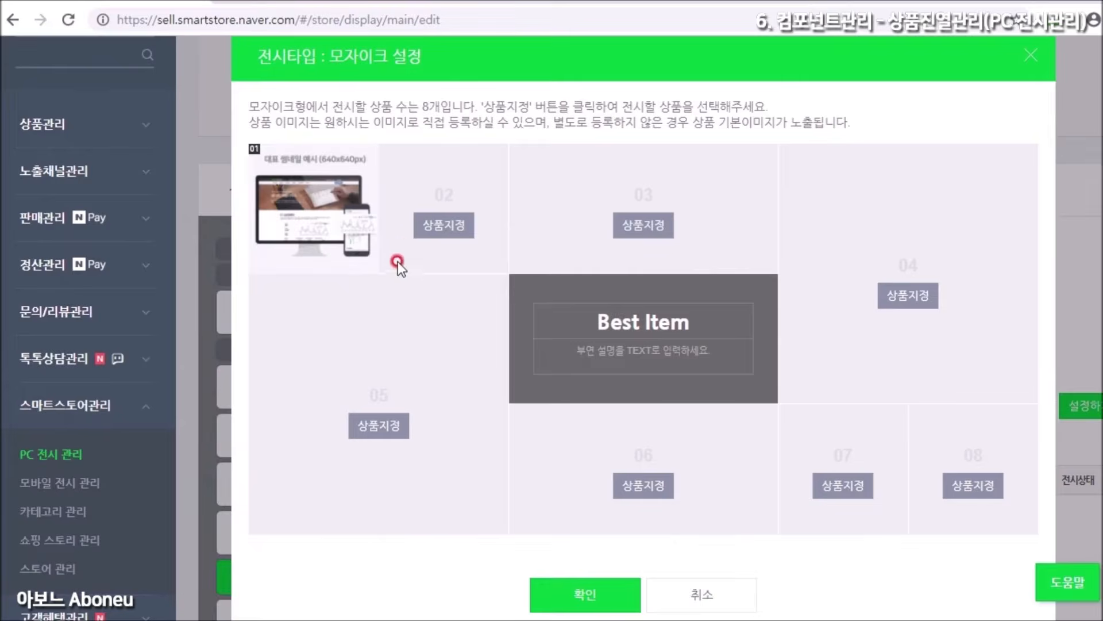
pyautogui.click(419, 237)
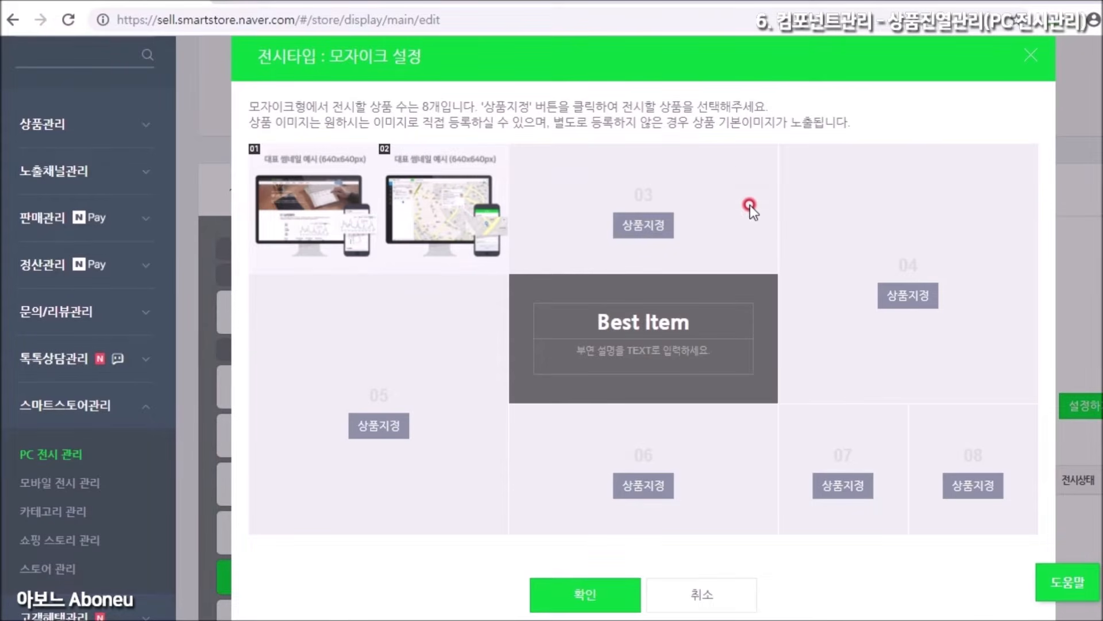
pyautogui.click(649, 224)
pyautogui.click(806, 170)
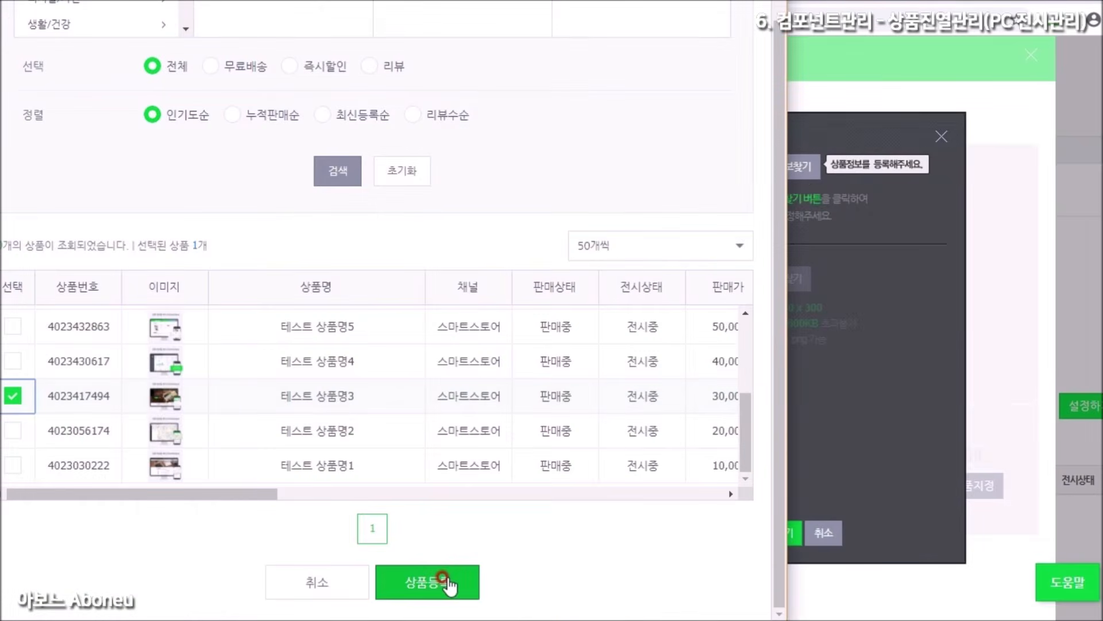
pyautogui.click(447, 580)
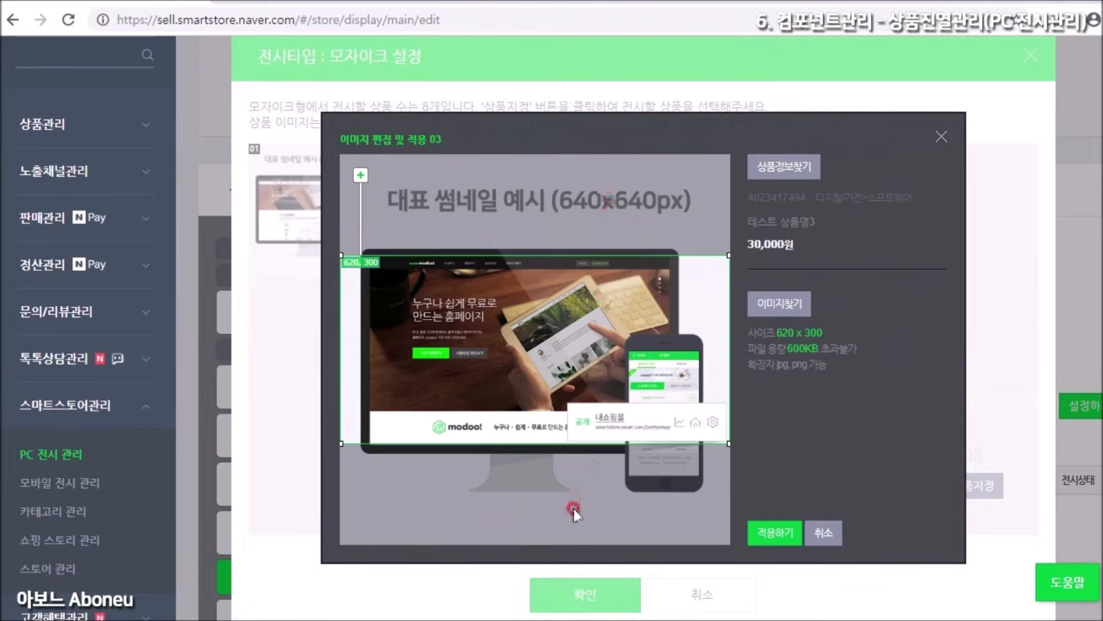
pyautogui.click(776, 533)
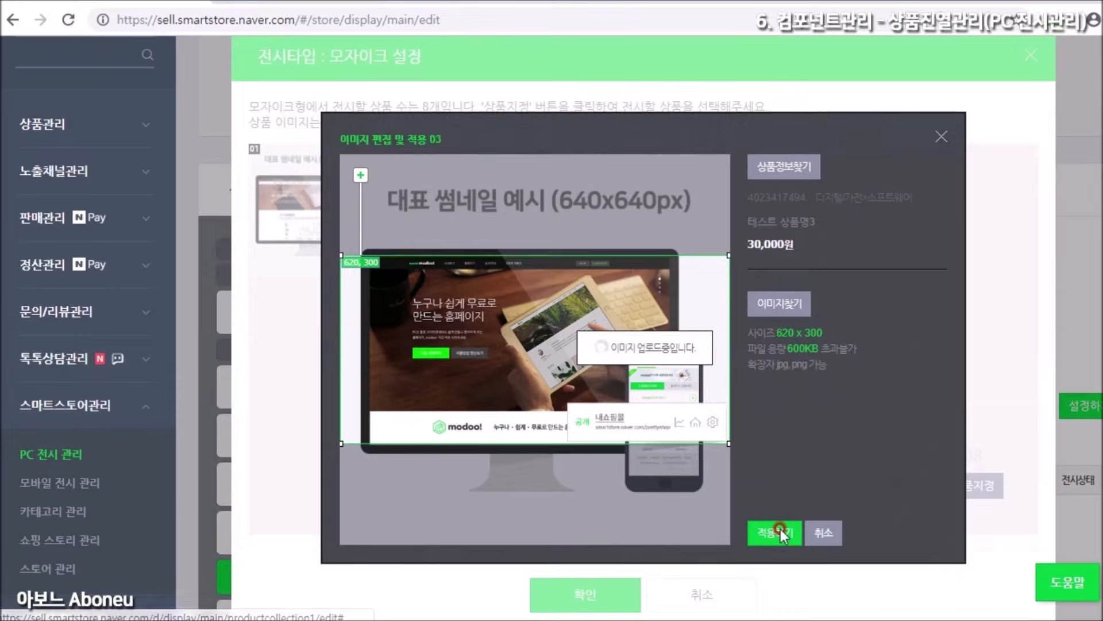
# Enter 베스트 상품 영역입니다! as the description under the Best Item title in the mosaic and confirm the mosaic settings.
pyautogui.click(727, 114)
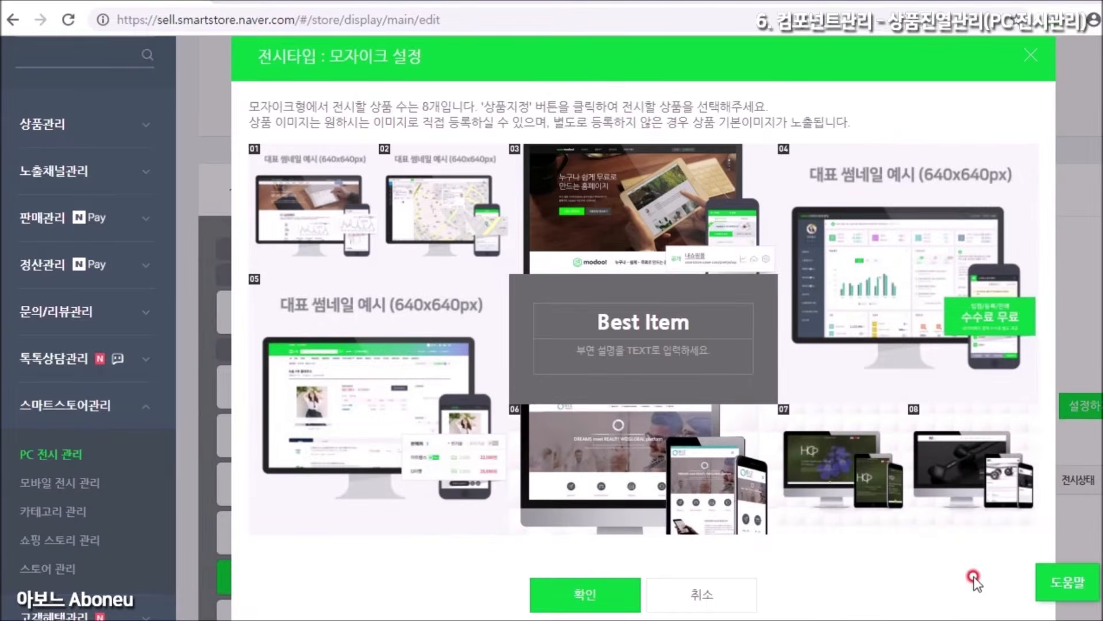
pyautogui.moveTo(989, 447)
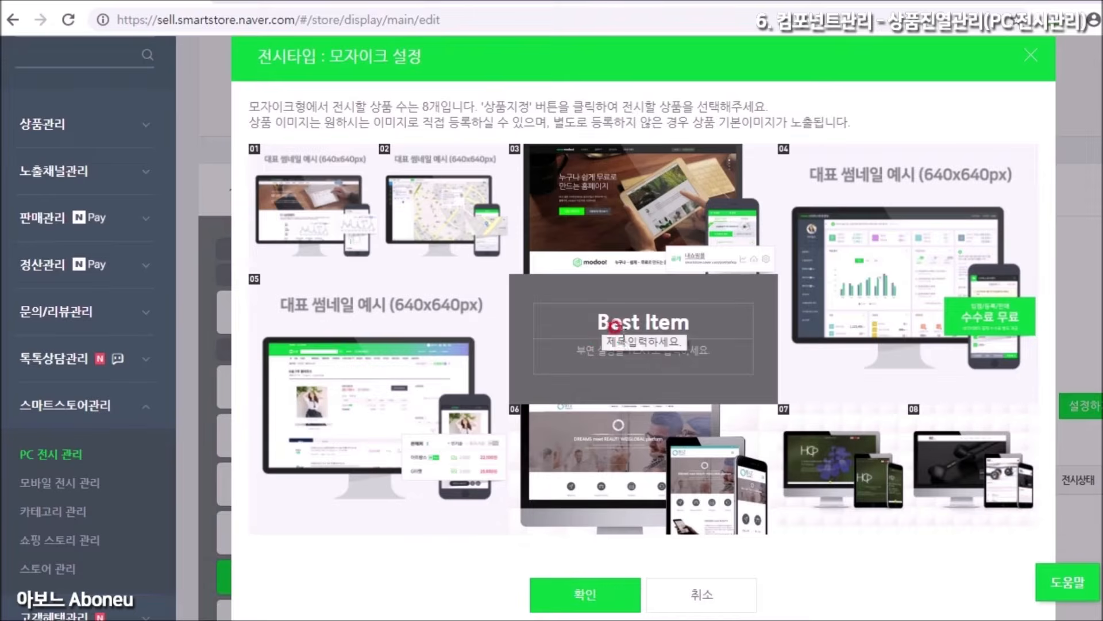
pyautogui.click(633, 344)
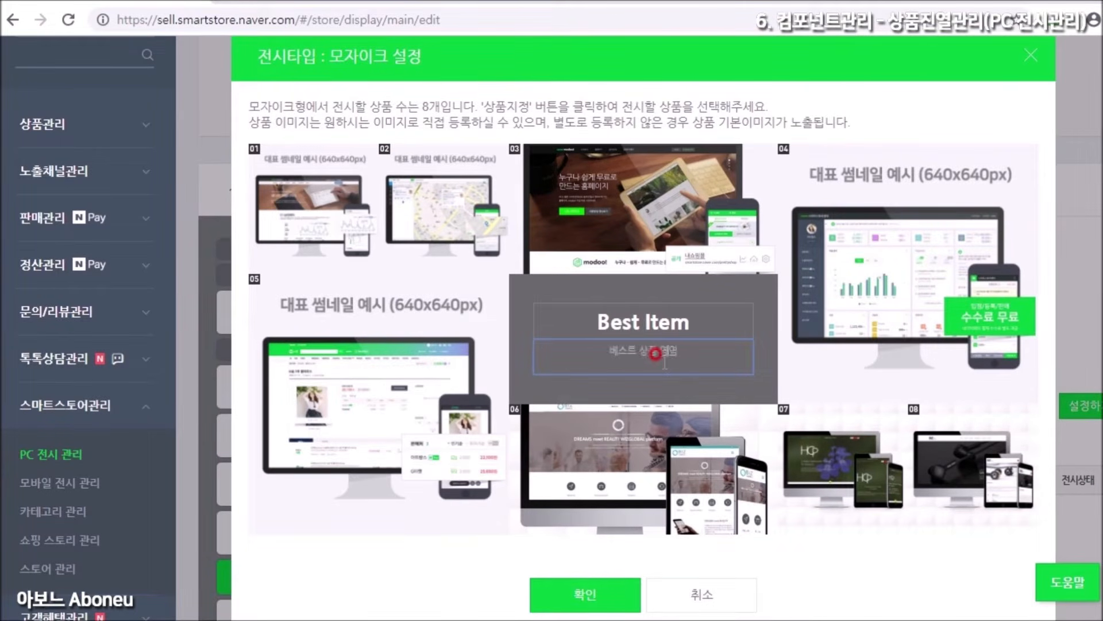
pyautogui.write('베스트 상품 영역입니다!')
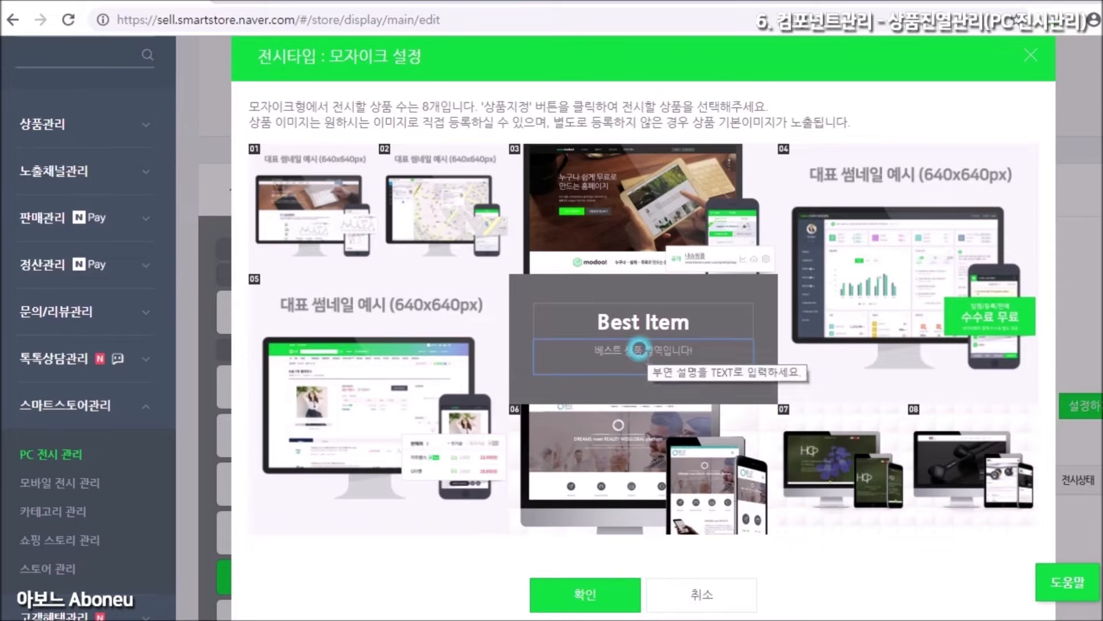
pyautogui.click(581, 306)
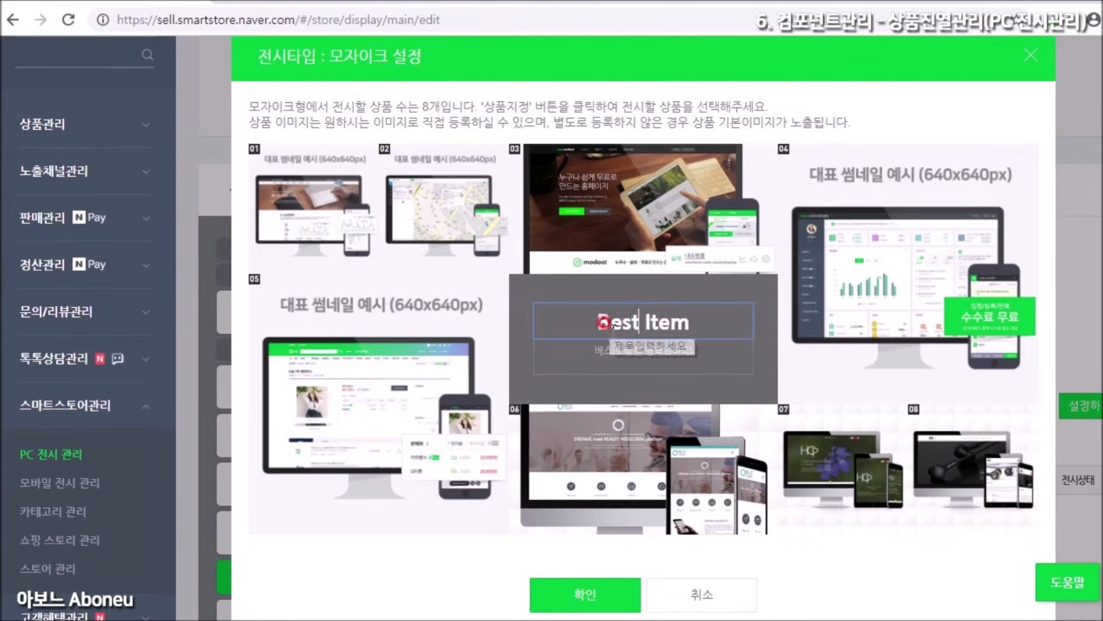
pyautogui.click(585, 593)
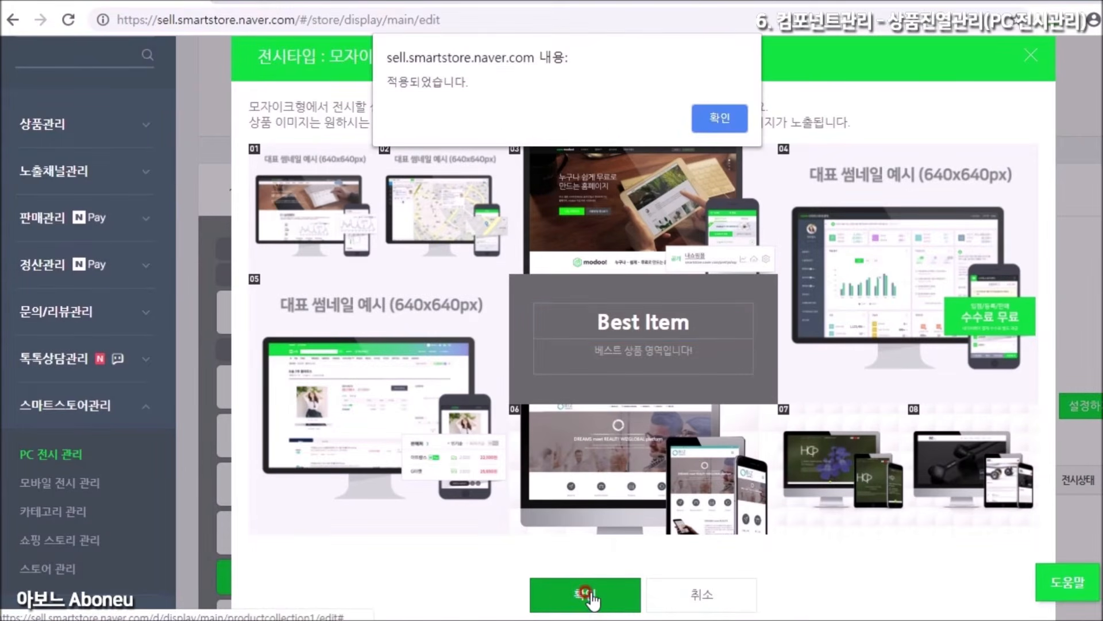
pyautogui.click(714, 115)
# Apply the 상품컬렉션1 component settings to the PC display.
pyautogui.click(298, 513)
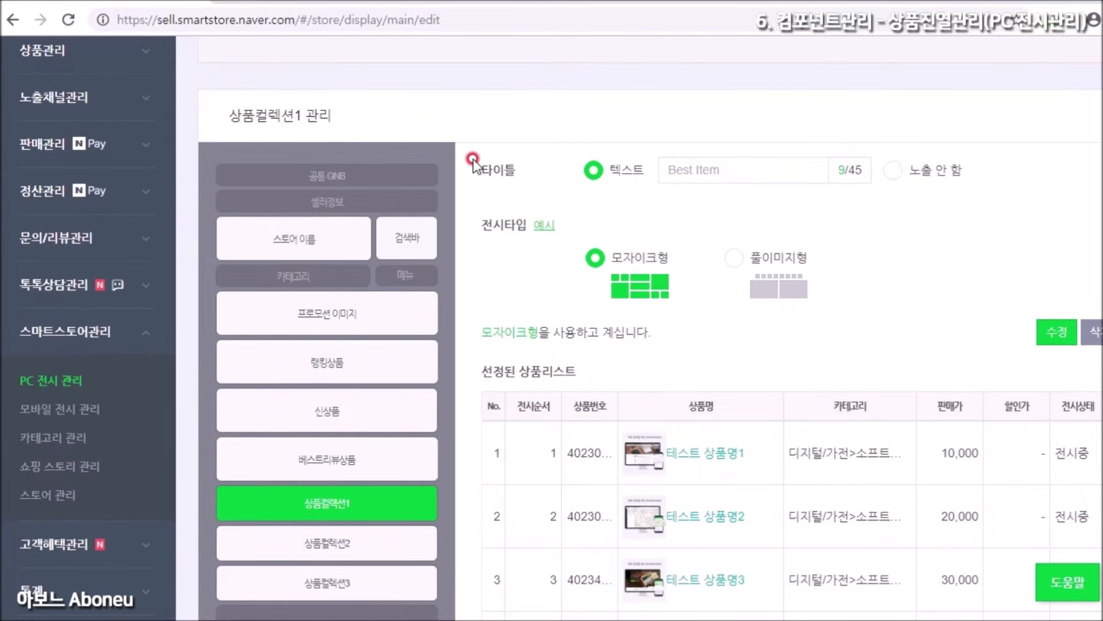
pyautogui.scroll(-8, 472, 161)
pyautogui.click(609, 549)
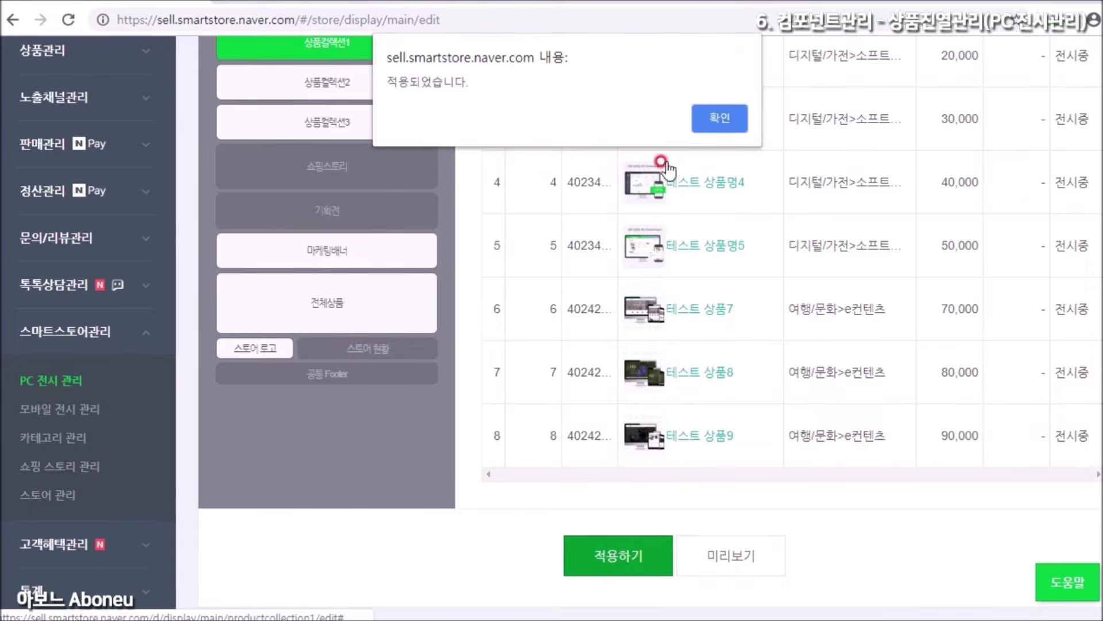
pyautogui.click(719, 118)
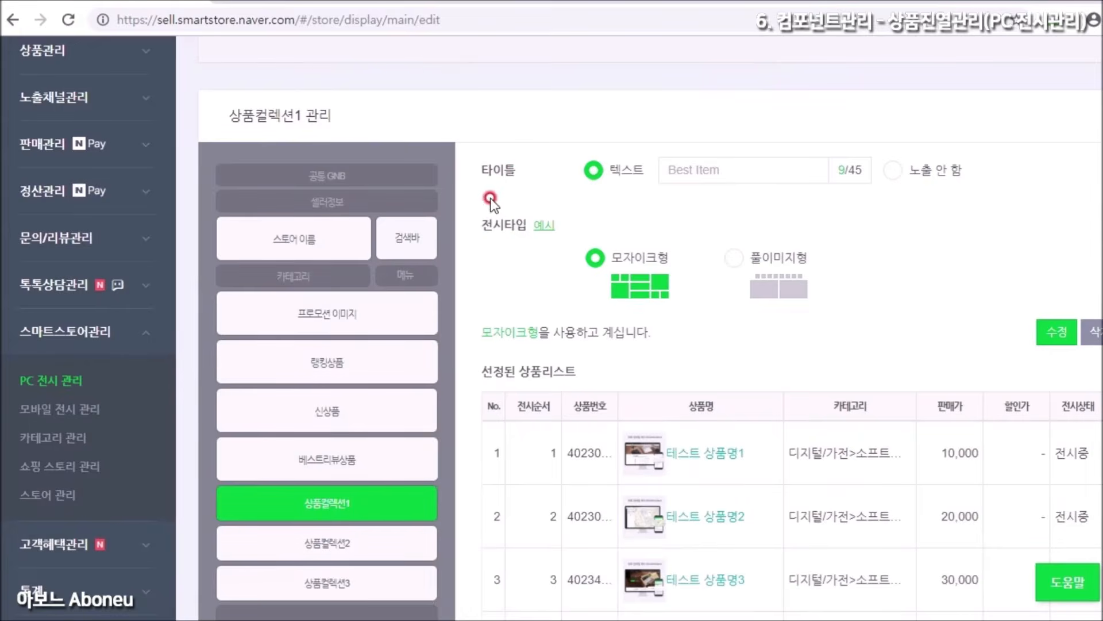
# Reload the live store page and check the Best Item mosaic section.
pyautogui.click(319, 8)
pyautogui.click(68, 19)
pyautogui.scroll(-3, 454, 224)
pyautogui.scroll(3, 454, 224)
pyautogui.scroll(-5, 623, 458)
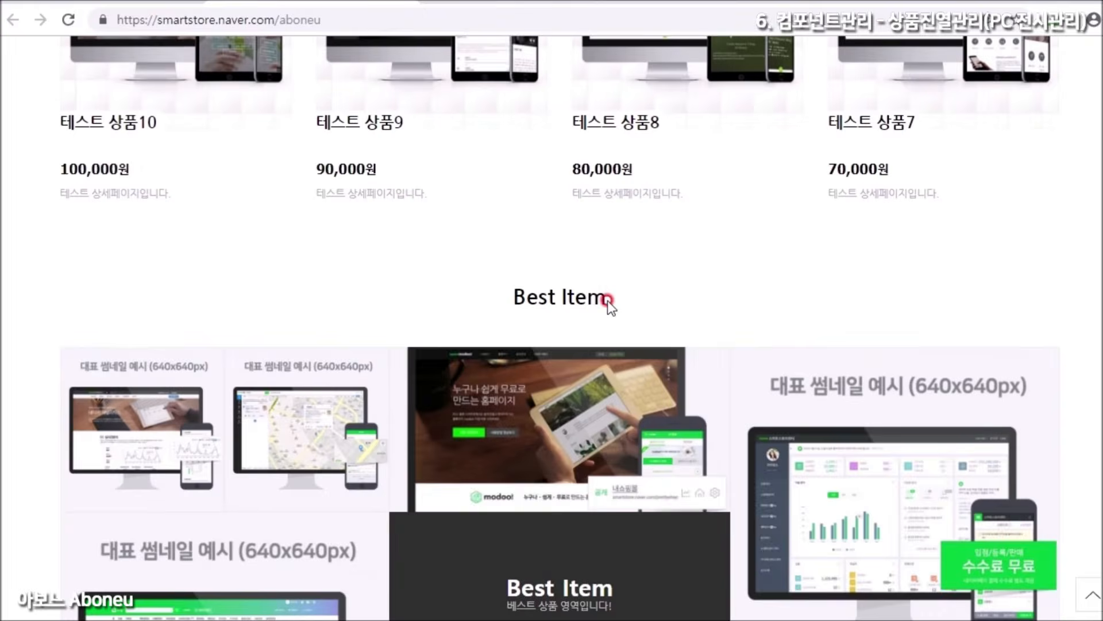
pyautogui.scroll(-5, 766, 249)
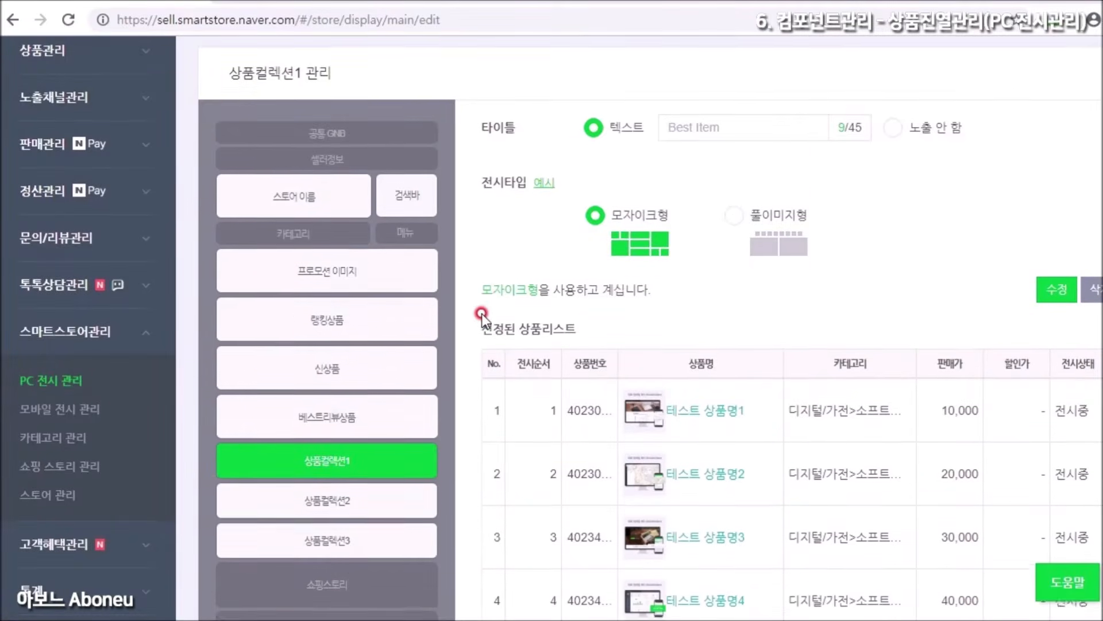
# For the 상품컬렉션2 component, set the title to 노출 안 함 and open the detailed settings of the 풀이미지형 display type.
pyautogui.scroll(-2, 481, 313)
pyautogui.click(336, 373)
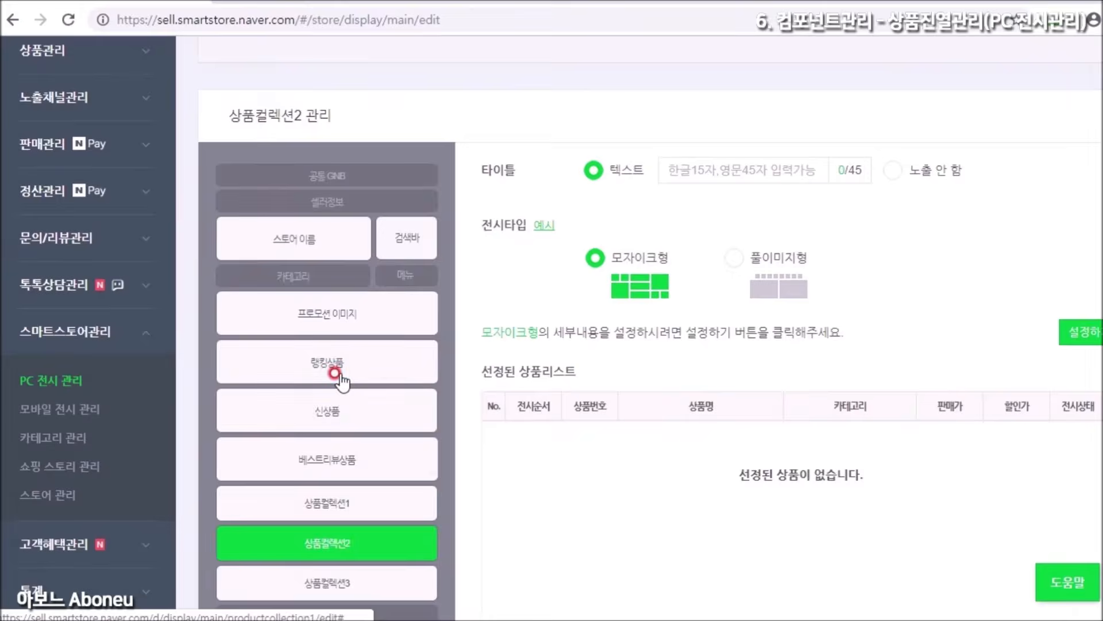
pyautogui.scroll(-1, 527, 131)
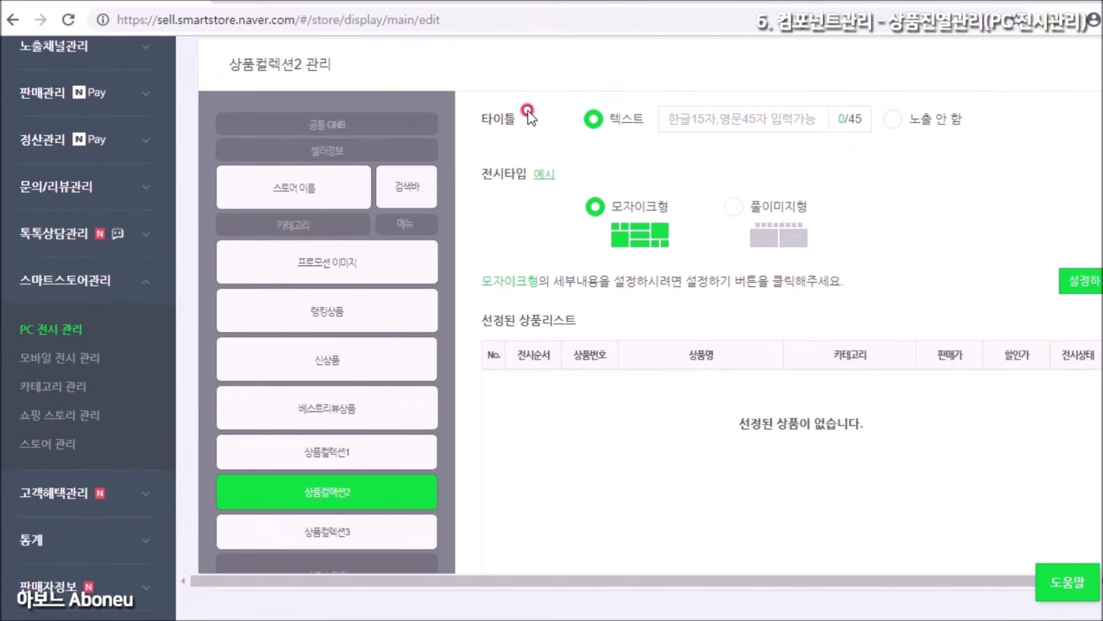
pyautogui.click(894, 120)
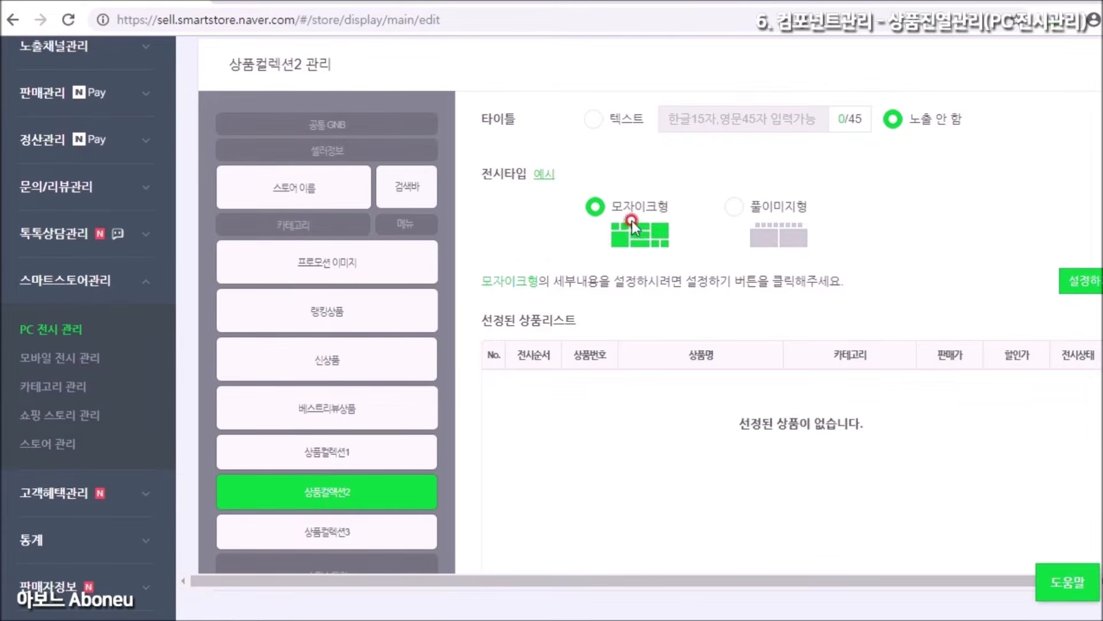
pyautogui.click(736, 207)
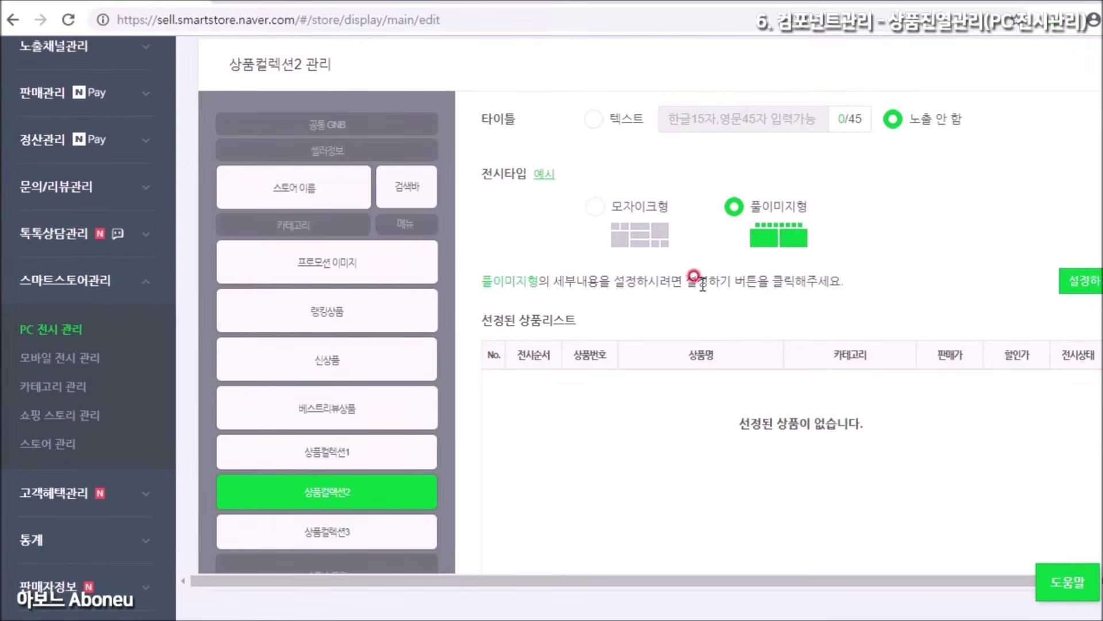
pyautogui.click(1074, 281)
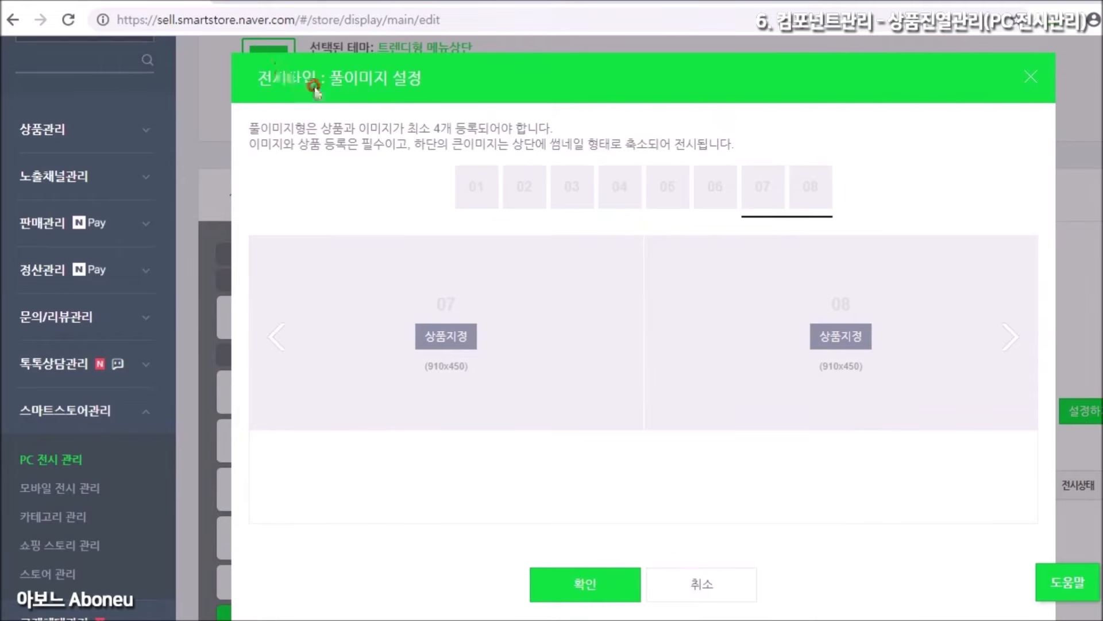
# Examine full-image slots 01 to 08, their required image size and the minimum number of products to register.
pyautogui.click(446, 197)
pyautogui.click(1004, 337)
pyautogui.click(1013, 345)
pyautogui.click(1014, 343)
pyautogui.click(1013, 344)
pyautogui.click(1012, 344)
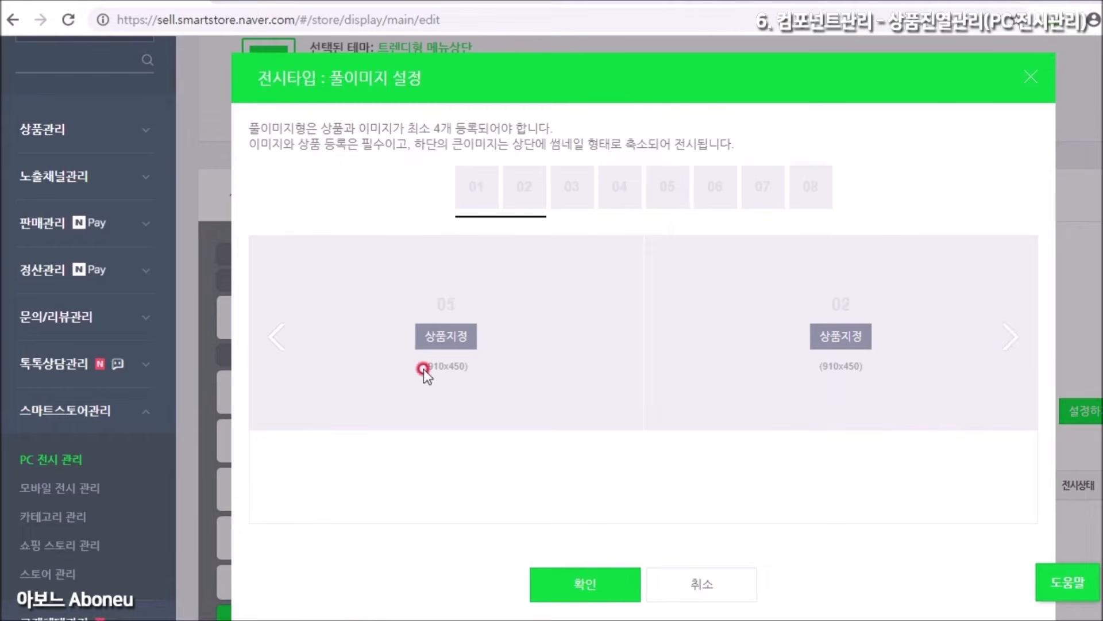
pyautogui.moveTo(423, 366); pyautogui.dragTo(457, 379)
pyautogui.click(433, 374)
pyautogui.moveTo(409, 127); pyautogui.dragTo(479, 126)
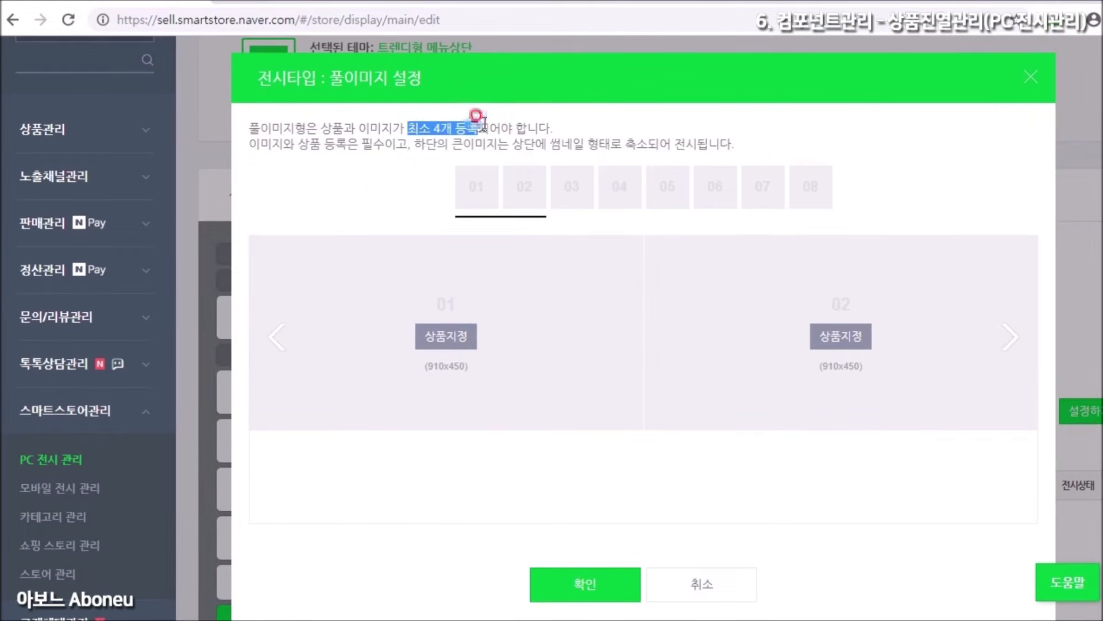
pyautogui.click(587, 118)
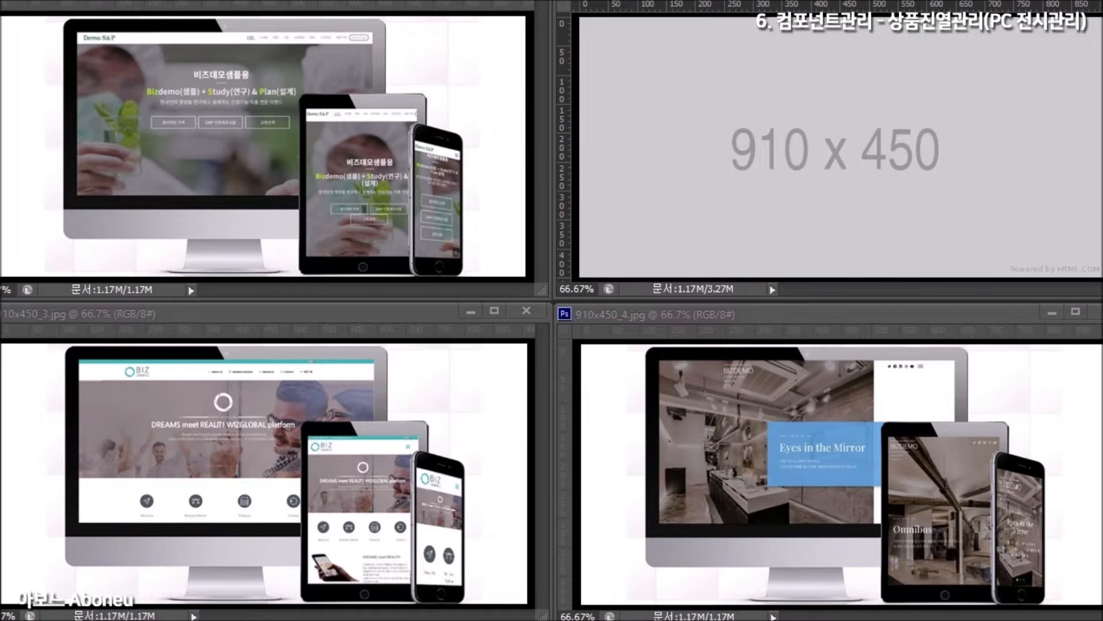
pyautogui.hotkey('ctrl', 'v')
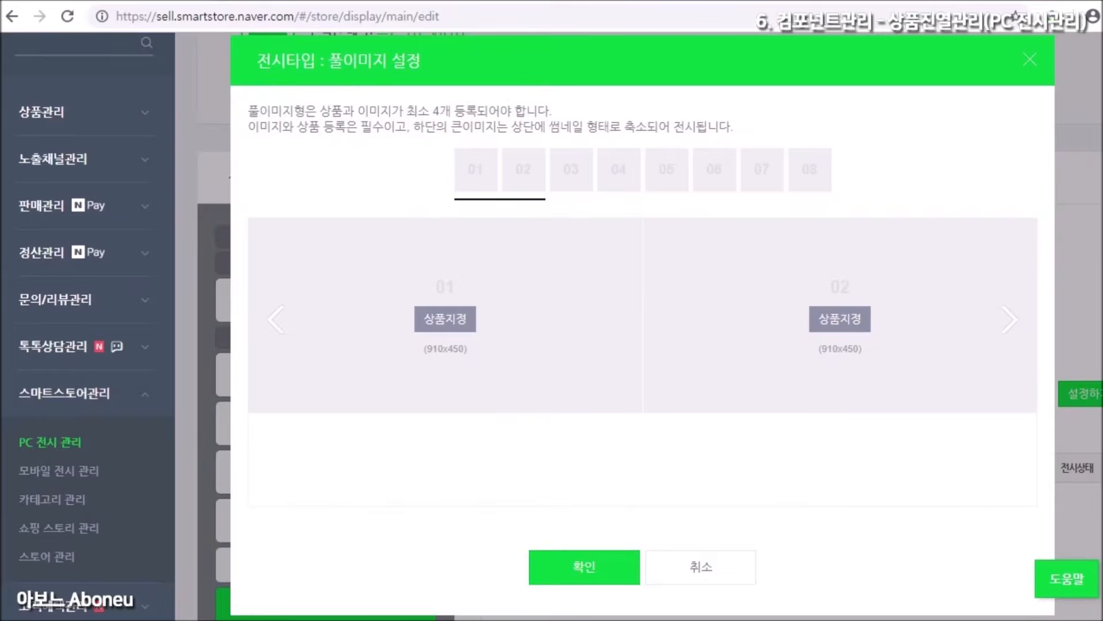
# Register 테스트 상품10 as the product for full-image slot 01.
pyautogui.click(454, 322)
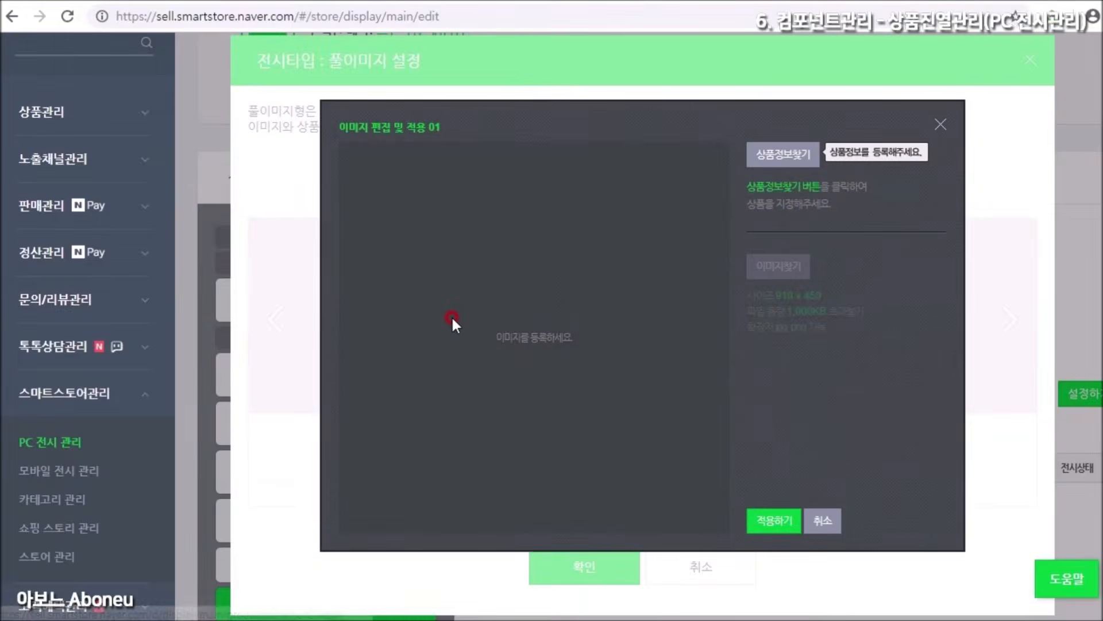
pyautogui.click(786, 154)
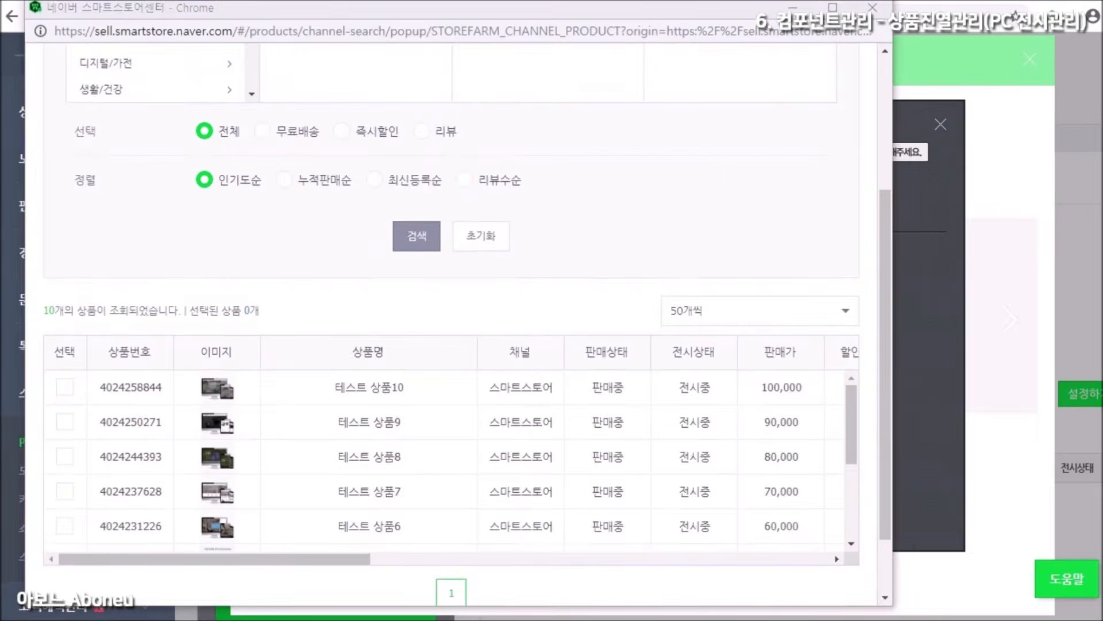
pyautogui.scroll(-3, 402, 345)
pyautogui.click(79, 270)
pyautogui.click(63, 304)
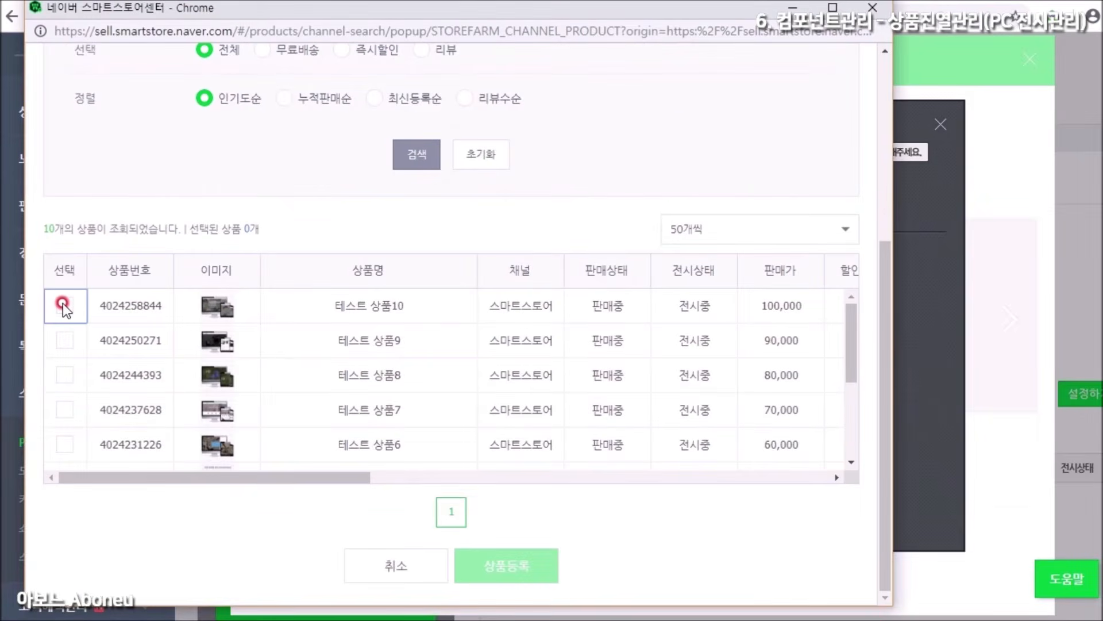
pyautogui.click(457, 516)
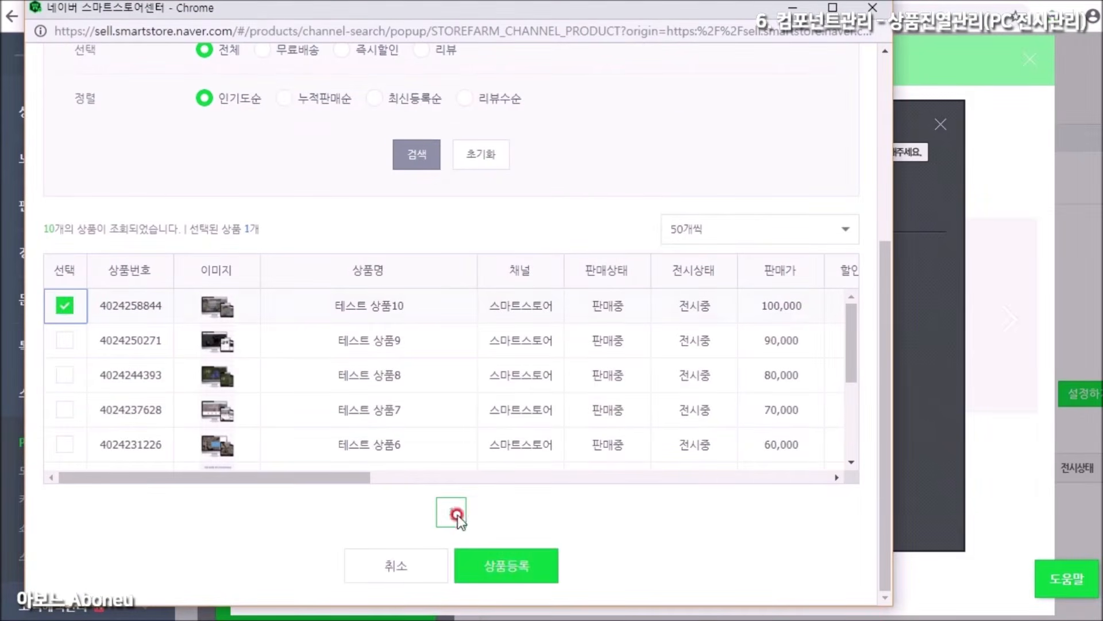
pyautogui.click(504, 567)
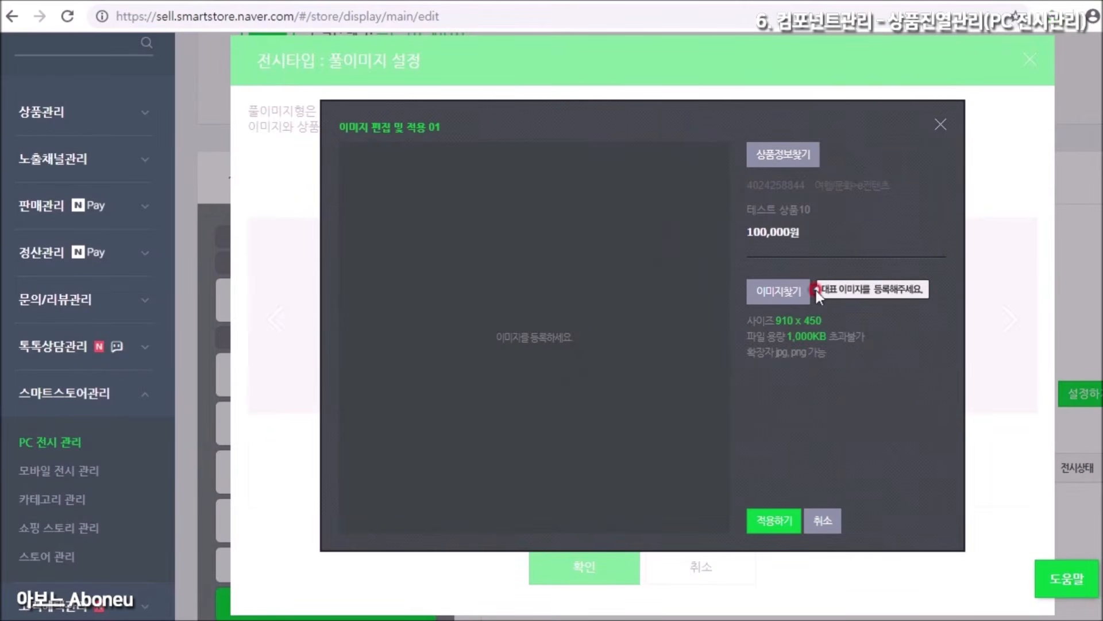
# Upload 910x450_1.jpg as the image for full-image slot 01 and apply it.
pyautogui.click(792, 291)
pyautogui.click(779, 294)
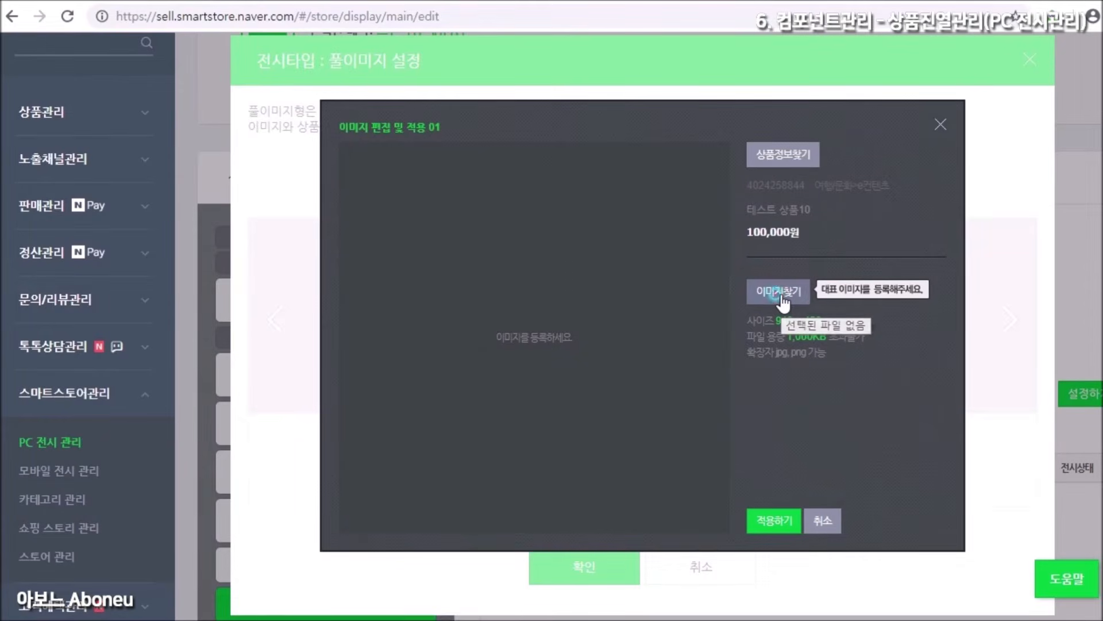
pyautogui.click(197, 126)
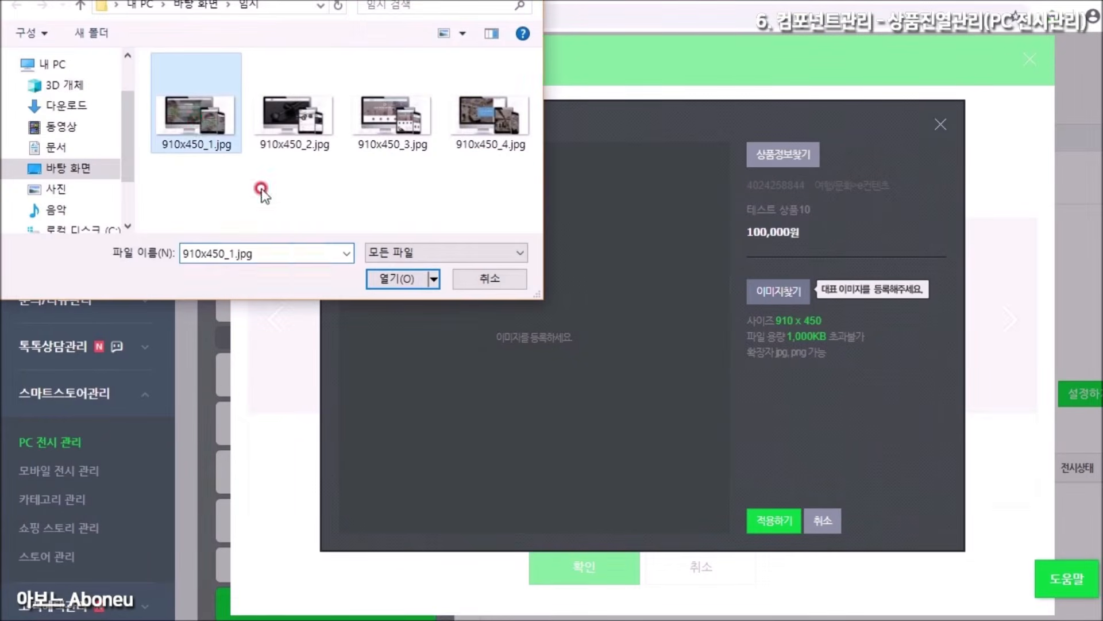
pyautogui.click(399, 279)
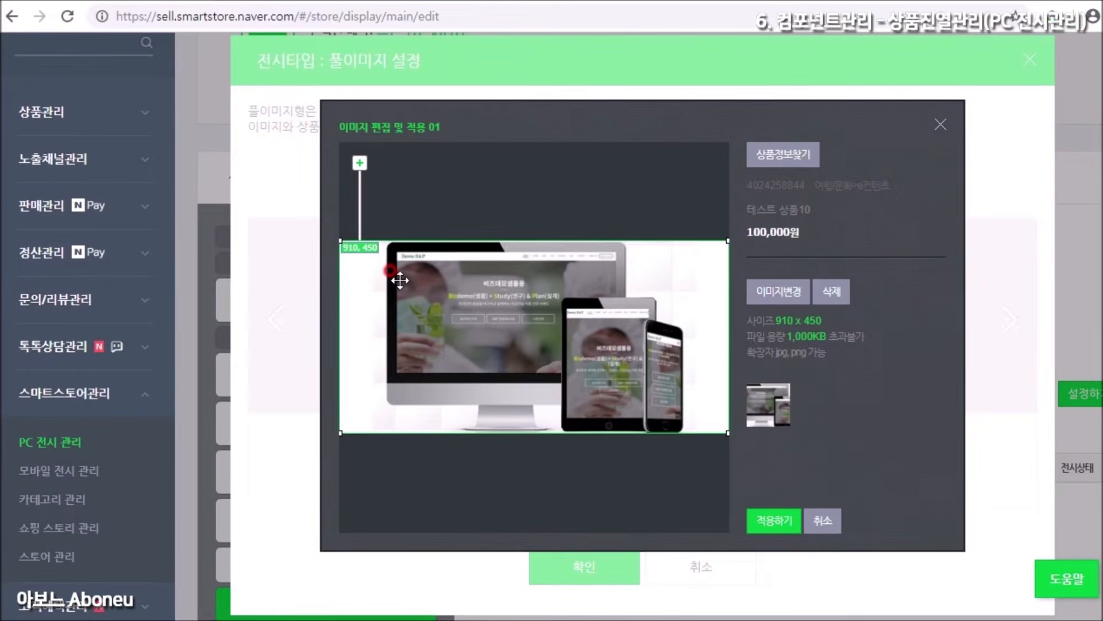
pyautogui.click(716, 490)
pyautogui.click(766, 519)
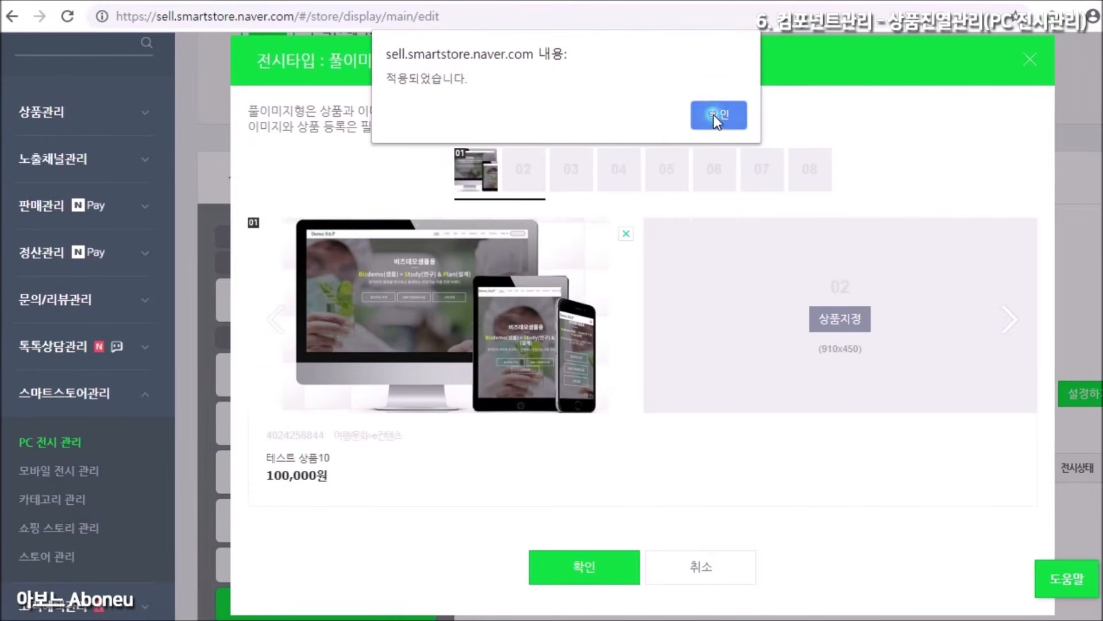
pyautogui.click(712, 115)
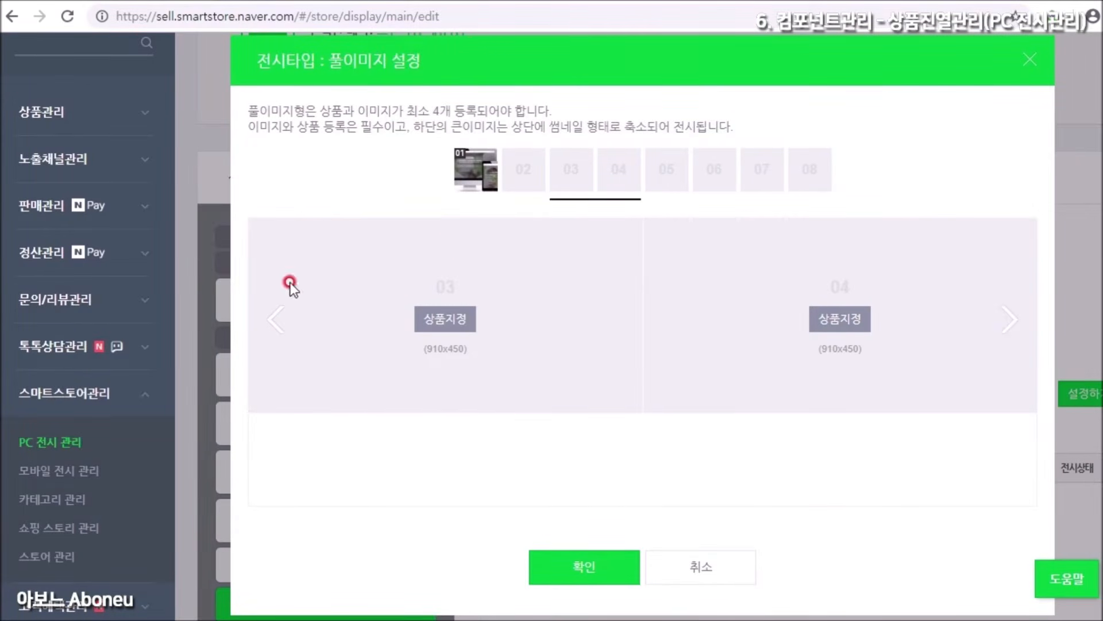
# Fill full-image slots 02 to 04 with products and images, applying 테스트 상품6 with 910x450_4.jpg to slot 04.
pyautogui.click(272, 319)
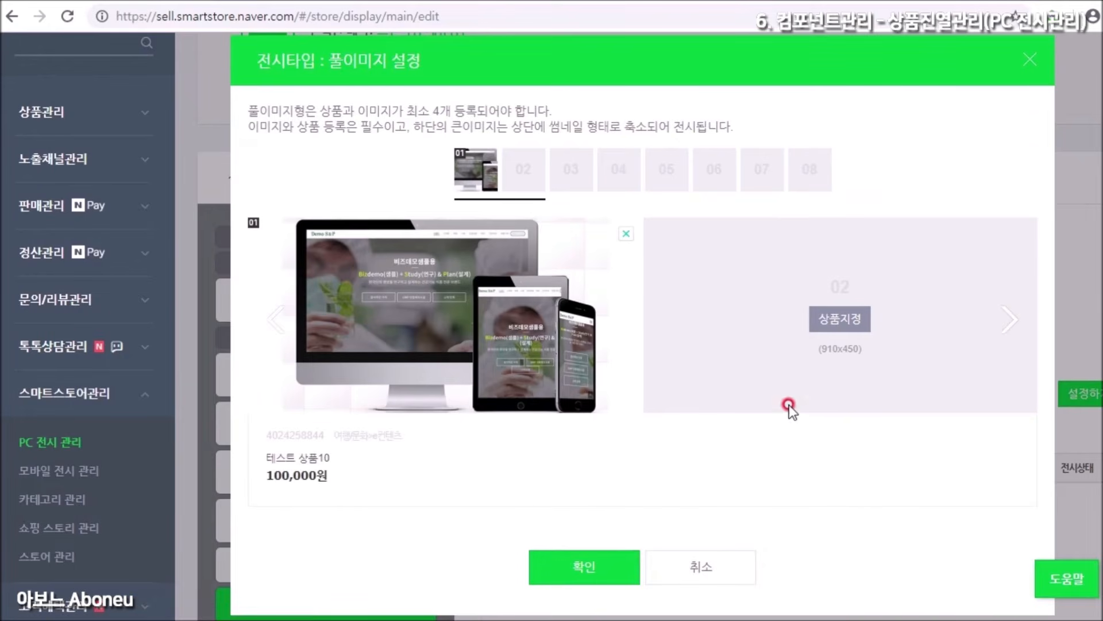
pyautogui.click(836, 322)
pyautogui.click(527, 241)
pyautogui.click(490, 115)
pyautogui.click(415, 280)
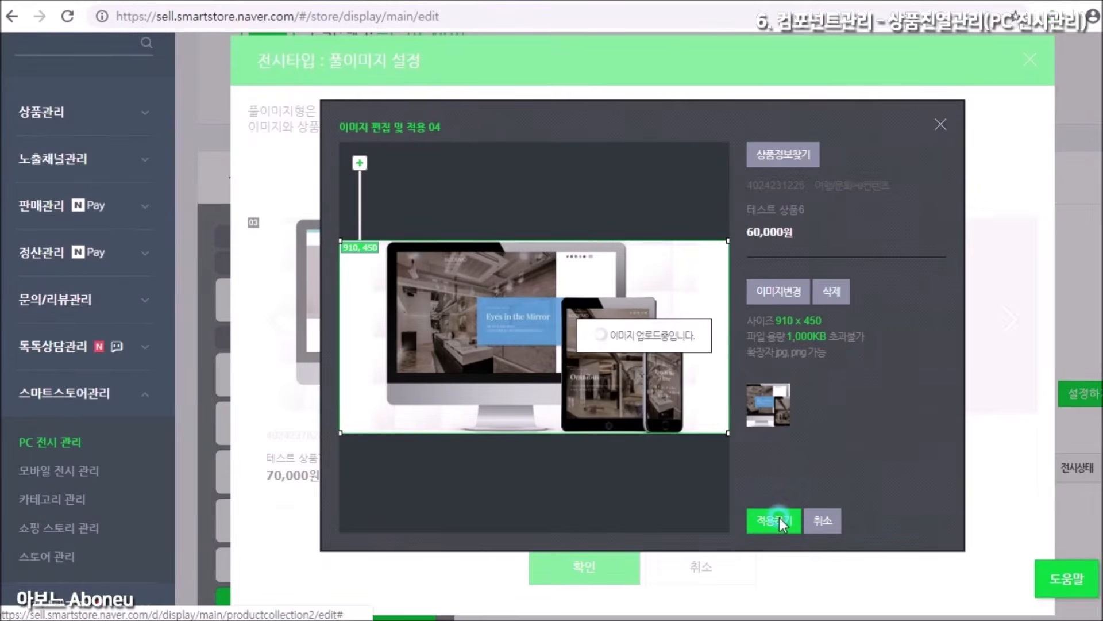
pyautogui.click(779, 517)
pyautogui.click(733, 115)
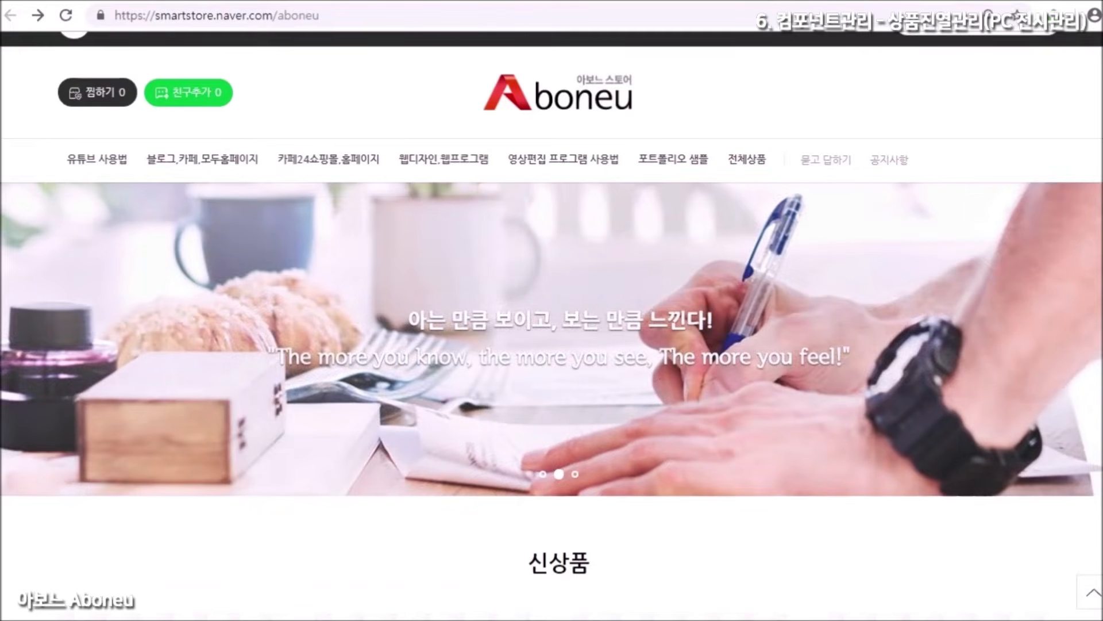
# Examine the Best Item mosaic and the full-image product collection on the live store's main page.
pyautogui.scroll(-10, 551, 311)
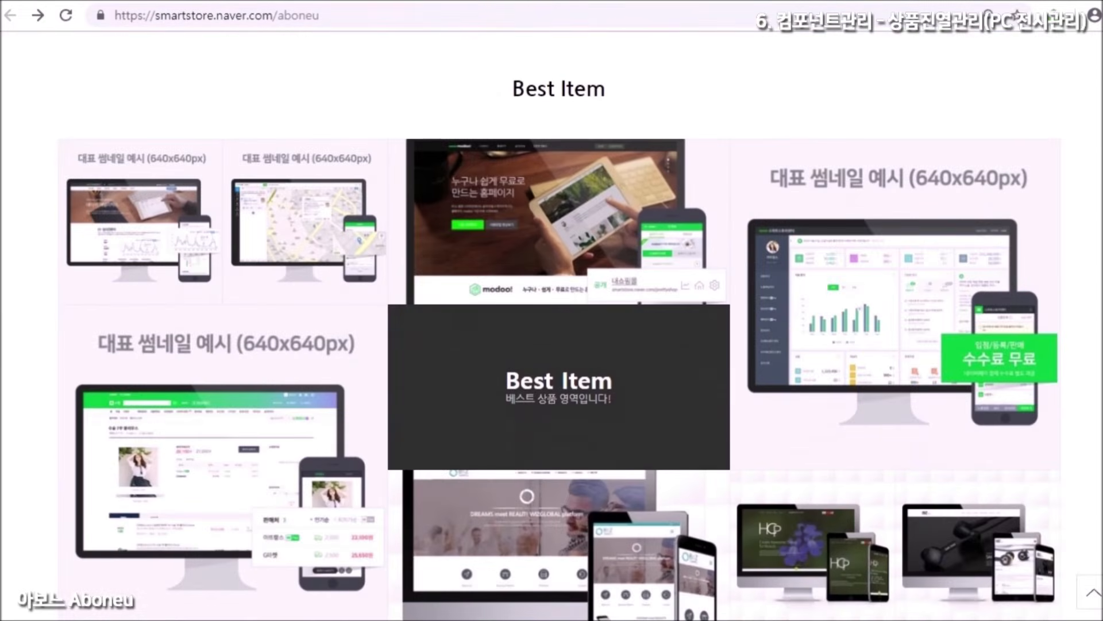
pyautogui.scroll(-1, 551, 310)
pyautogui.scroll(1, 551, 311)
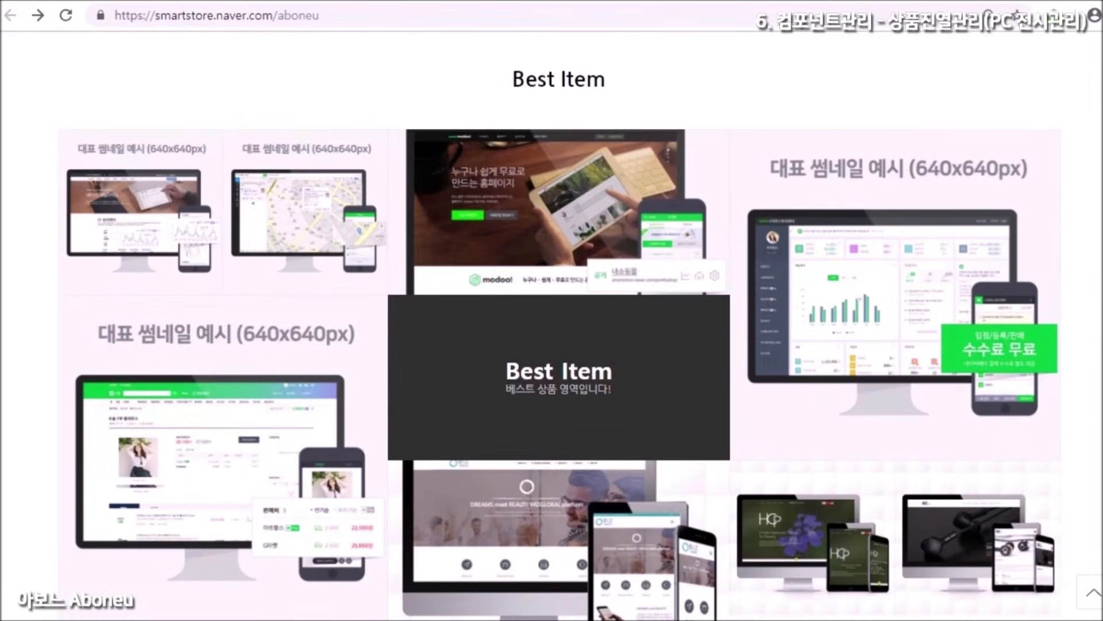
pyautogui.scroll(-9, 551, 310)
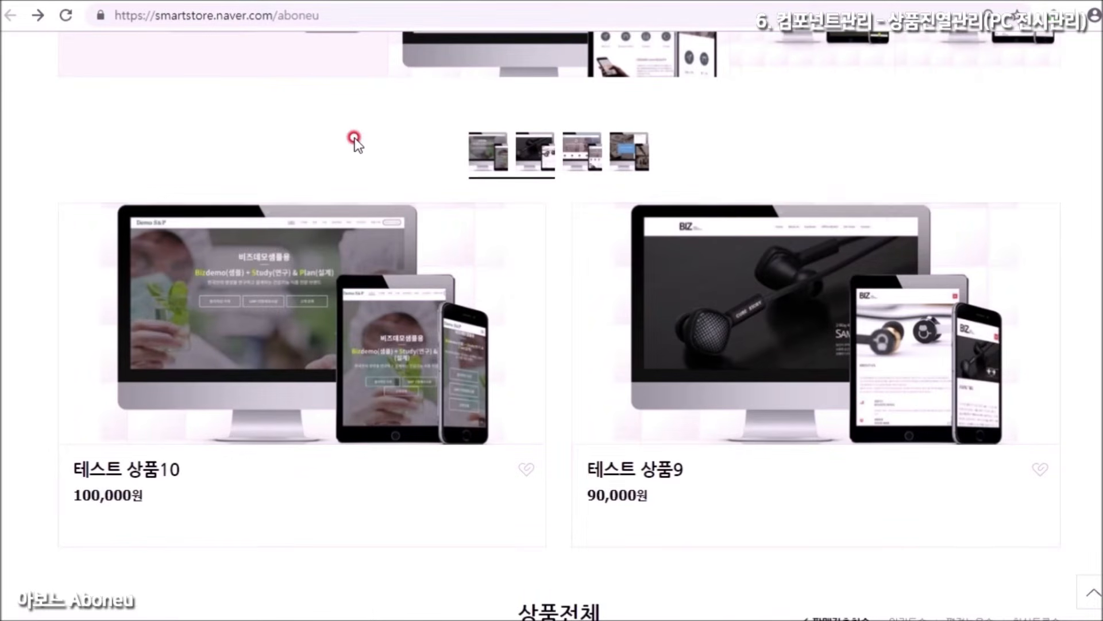
pyautogui.moveTo(596, 156)
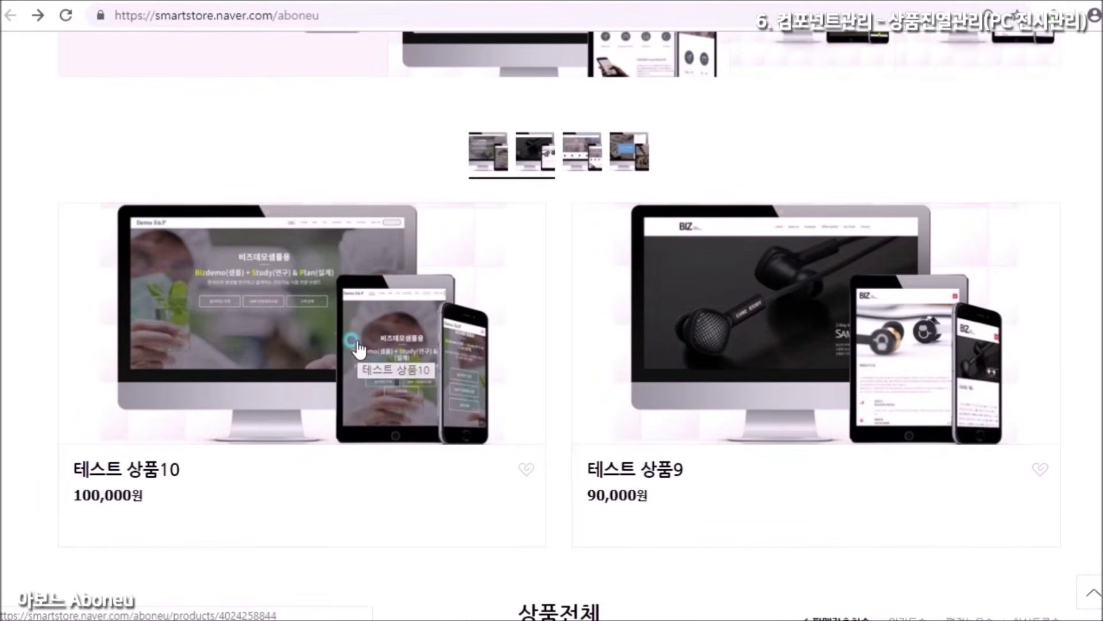
# Open the 테스트 상품10 detail page from the full-image collection, look through it and return to the store's main page.
pyautogui.click(358, 346)
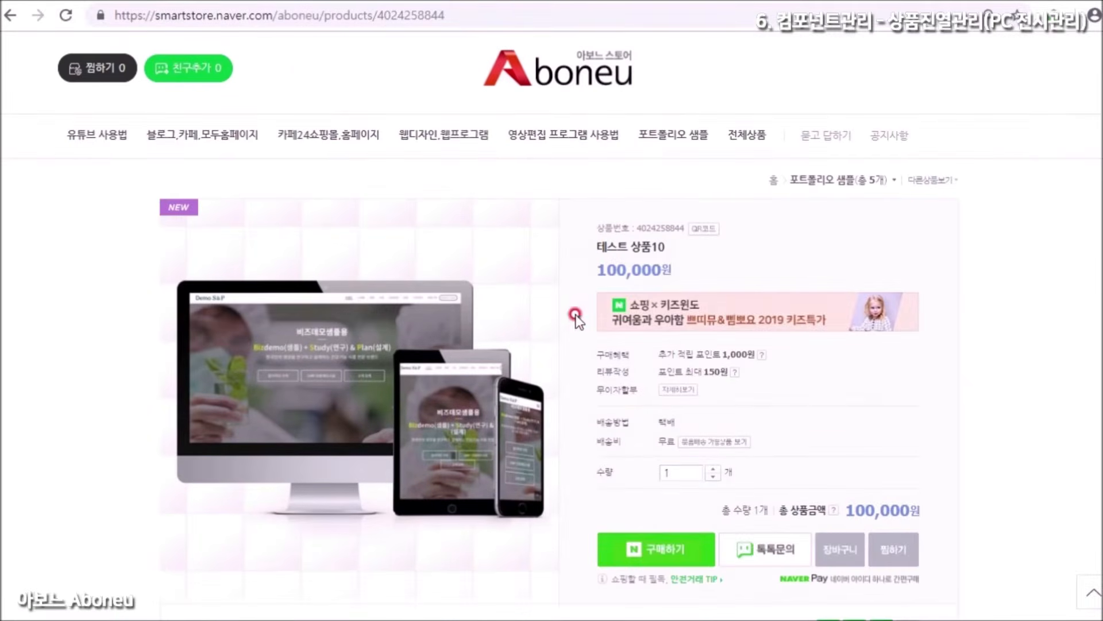
pyautogui.scroll(-9, 569, 317)
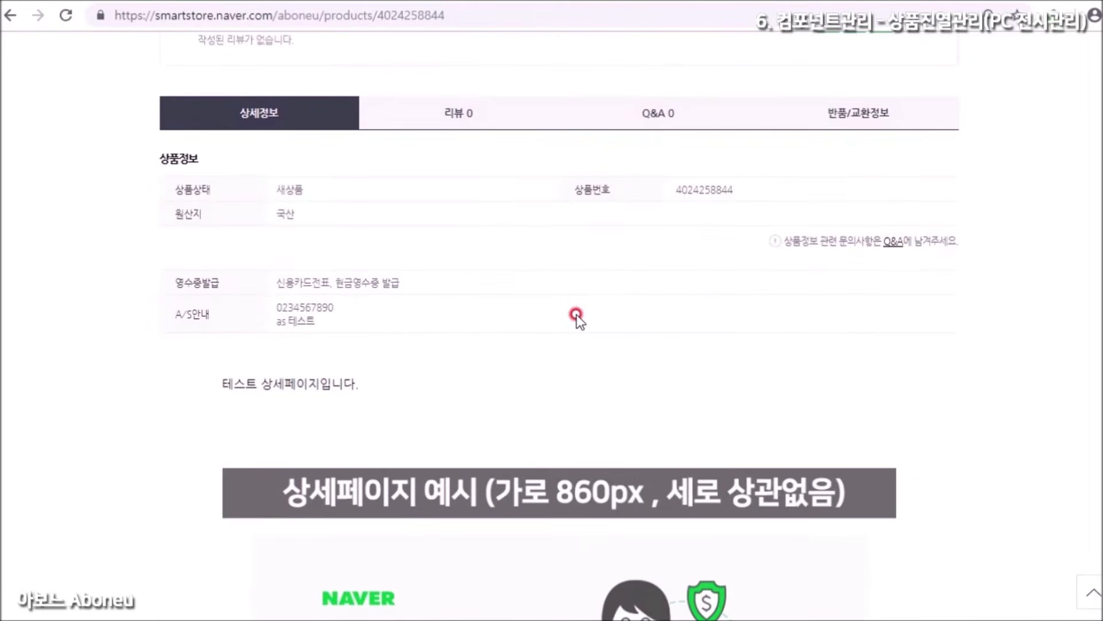
pyautogui.hotkey('alt', 'Left')
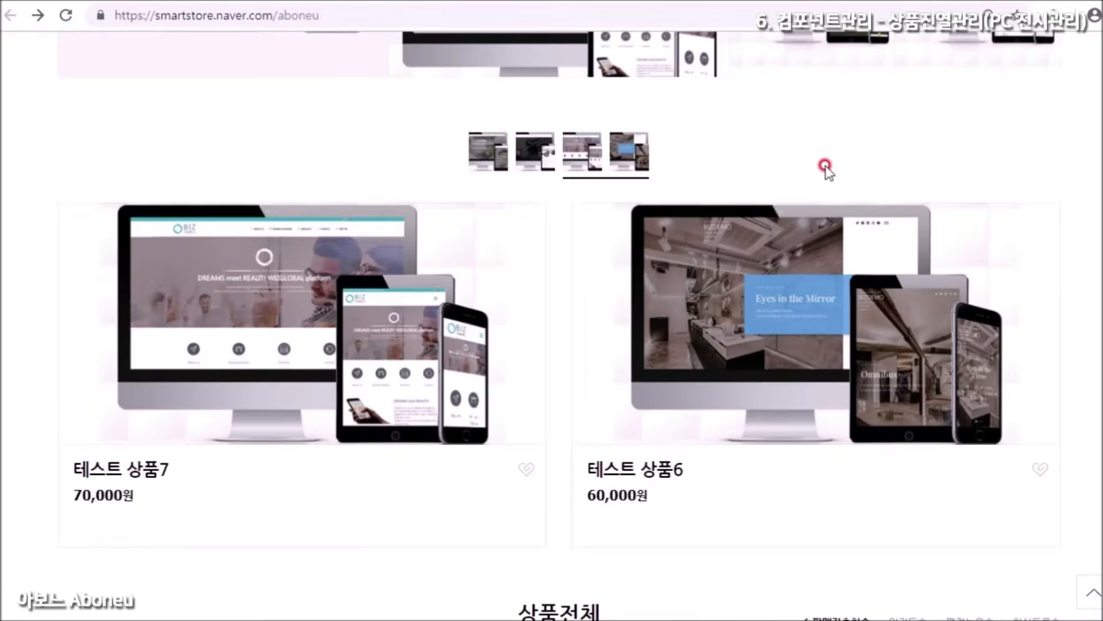
# Open the 테스트 상품명4 detail page from the Best Item mosaic, look through it and go back.
pyautogui.scroll(9, 827, 167)
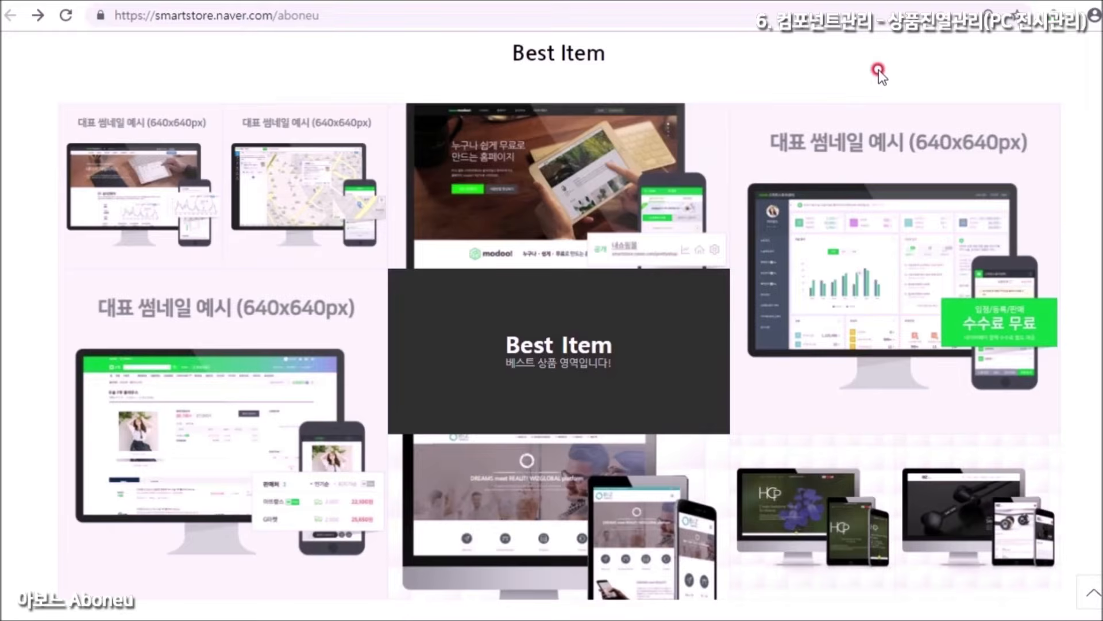
pyautogui.click(877, 277)
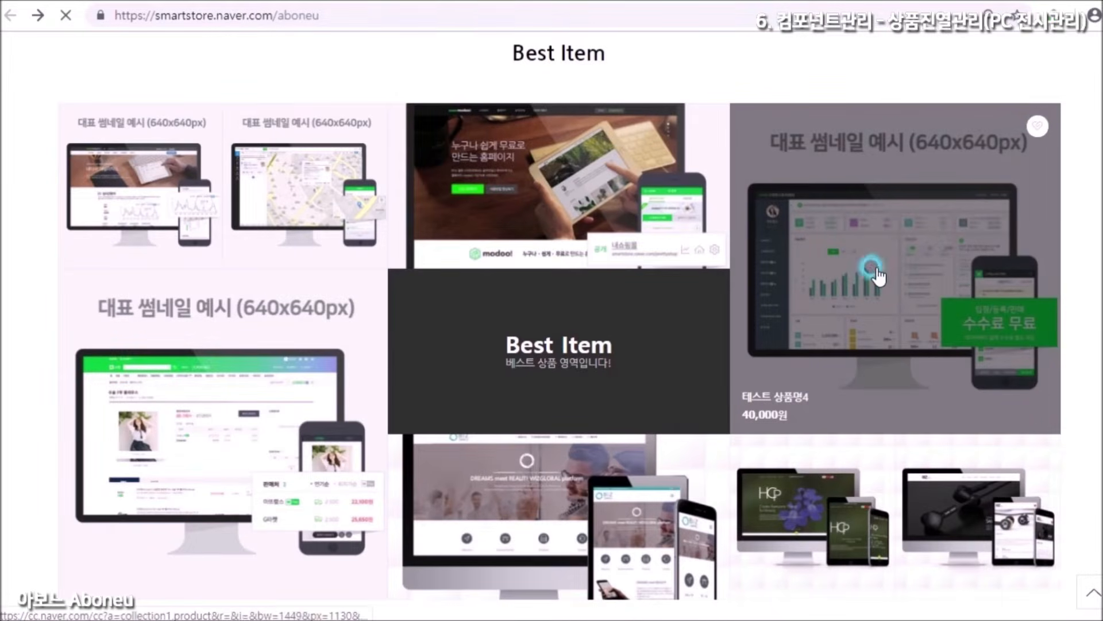
pyautogui.scroll(-5, 582, 245)
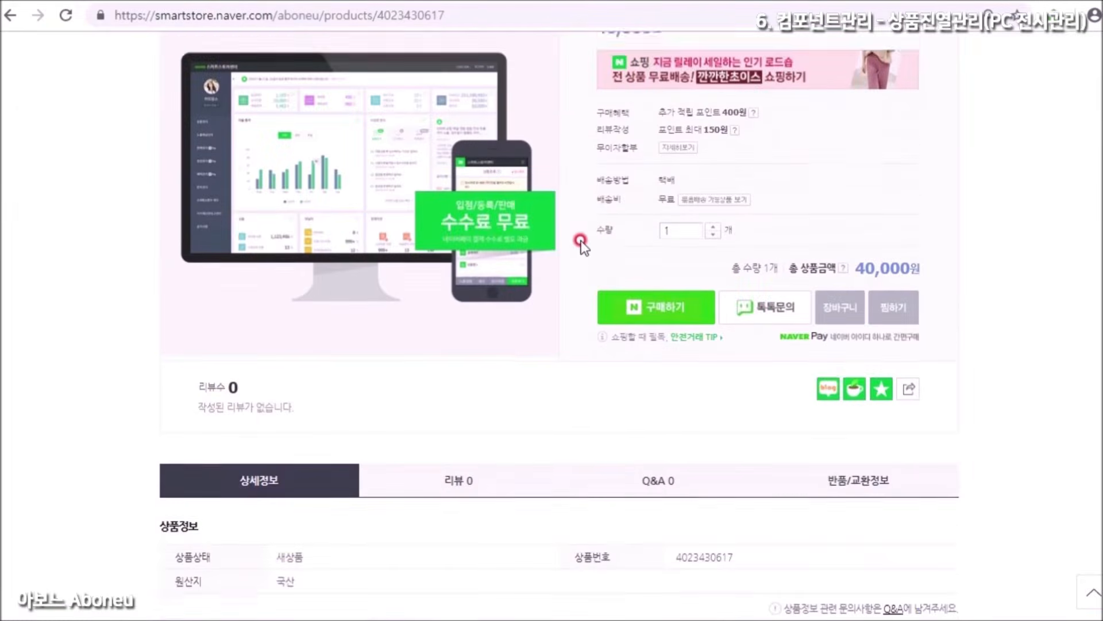
pyautogui.click(10, 15)
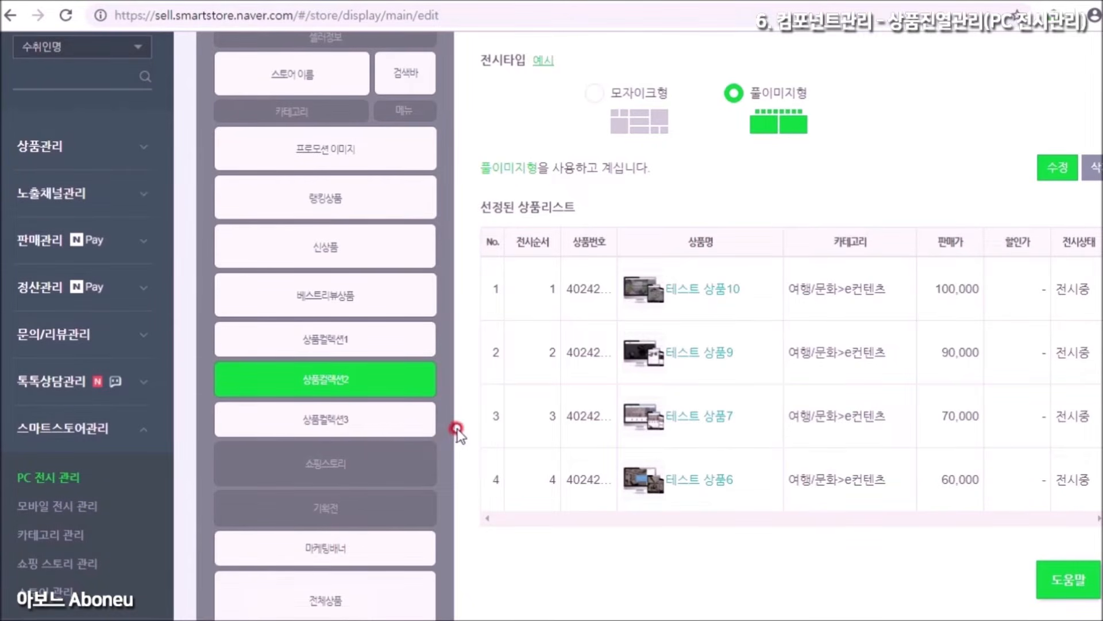
# Remove the 상품컬렉션3 component from the PC layout in 레이아웃 관리 and apply the layout.
pyautogui.scroll(3, 460, 428)
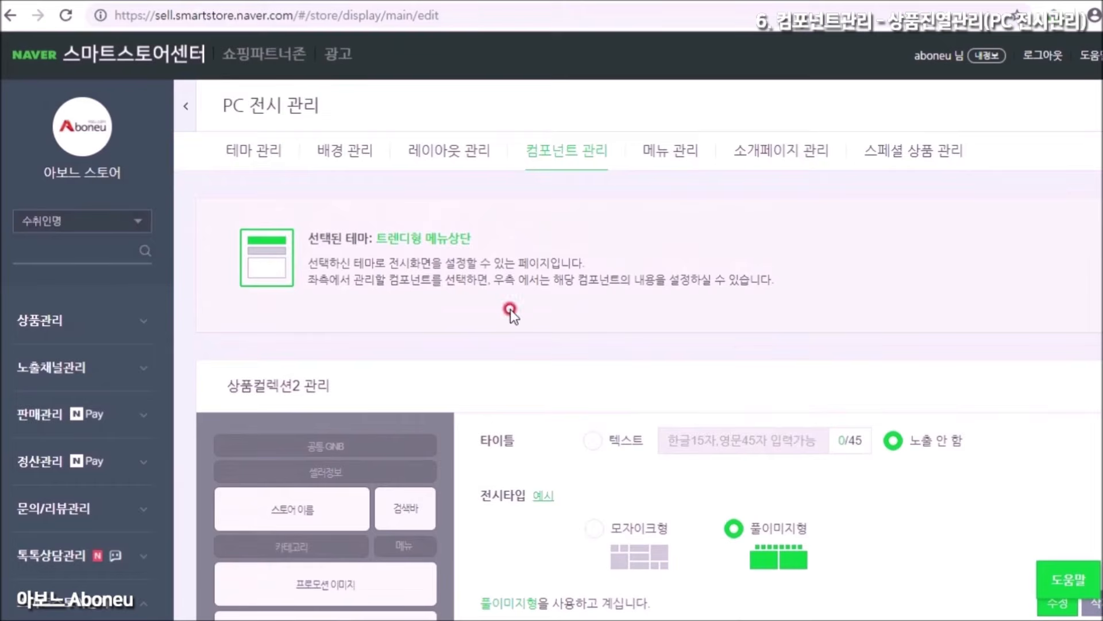
pyautogui.click(448, 161)
pyautogui.scroll(-8, 632, 252)
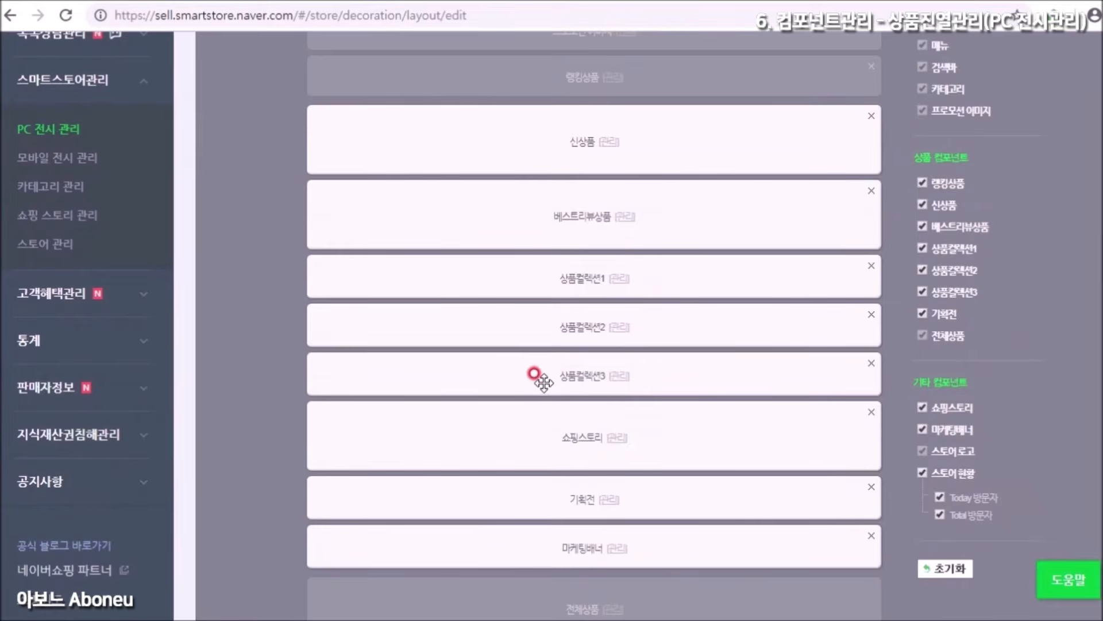
pyautogui.click(870, 364)
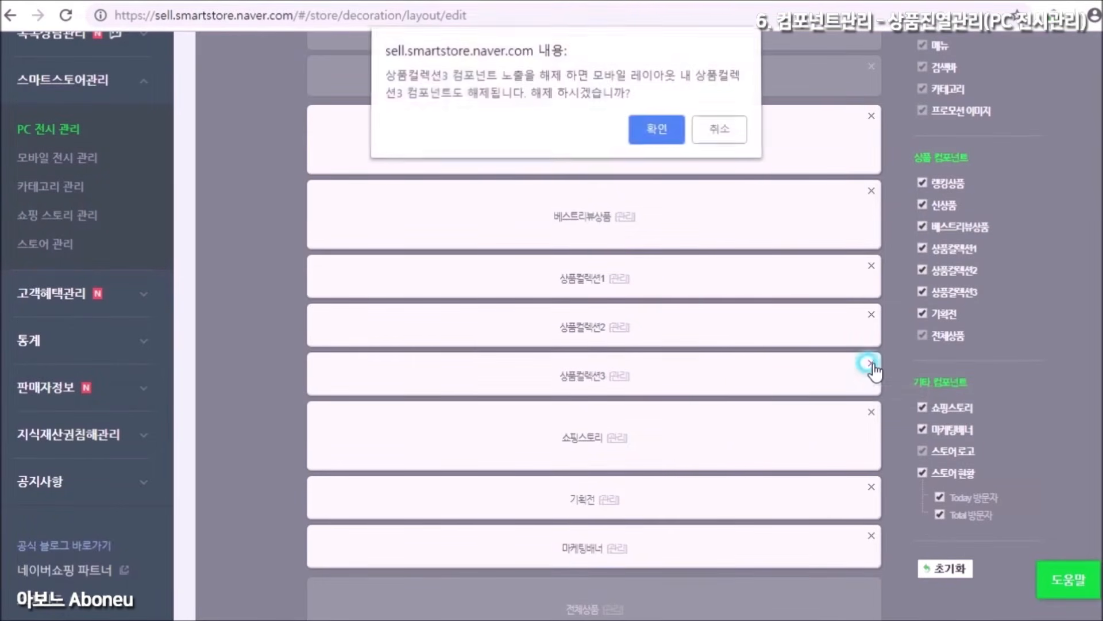
pyautogui.click(659, 133)
pyautogui.scroll(-6, 714, 438)
pyautogui.click(626, 406)
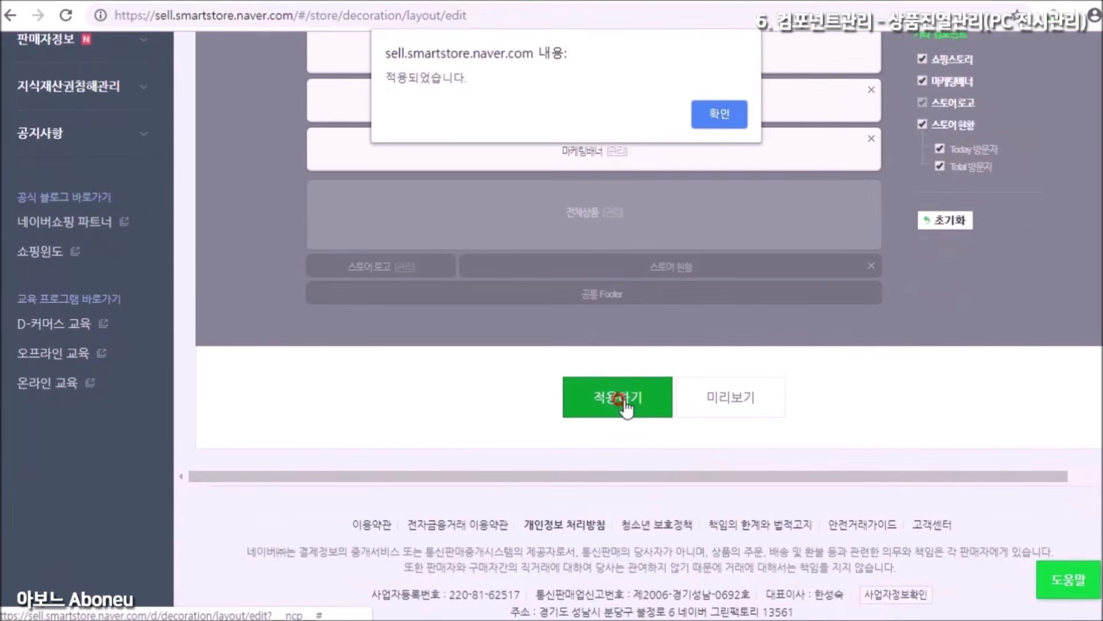
pyautogui.click(711, 117)
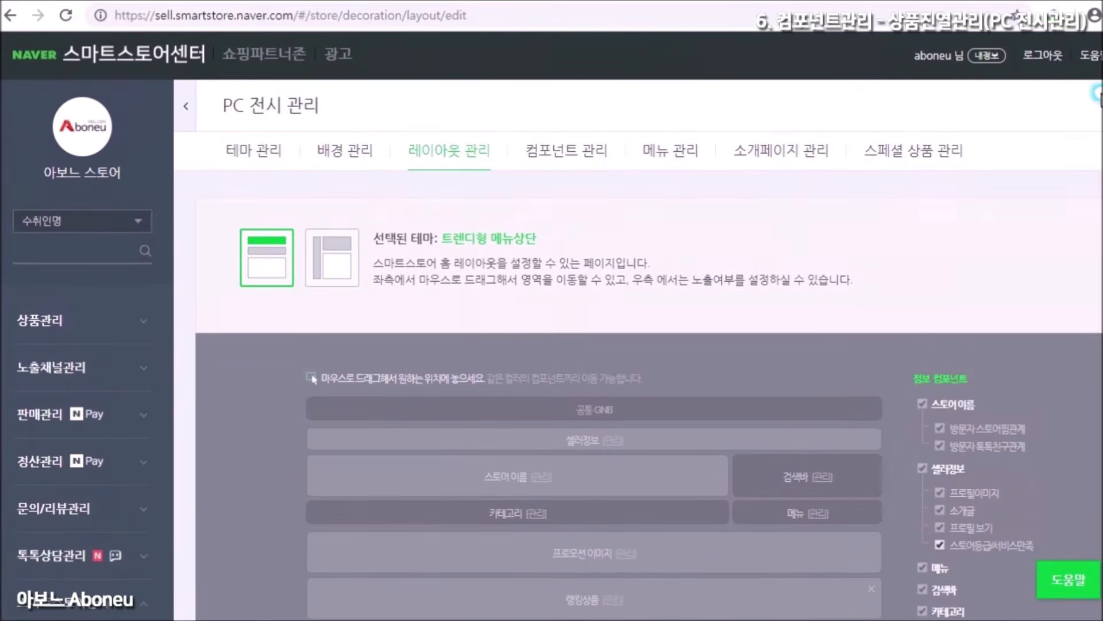
# Open the settings of the 마케팅배너 component in 컴포넌트 관리.
pyautogui.click(569, 157)
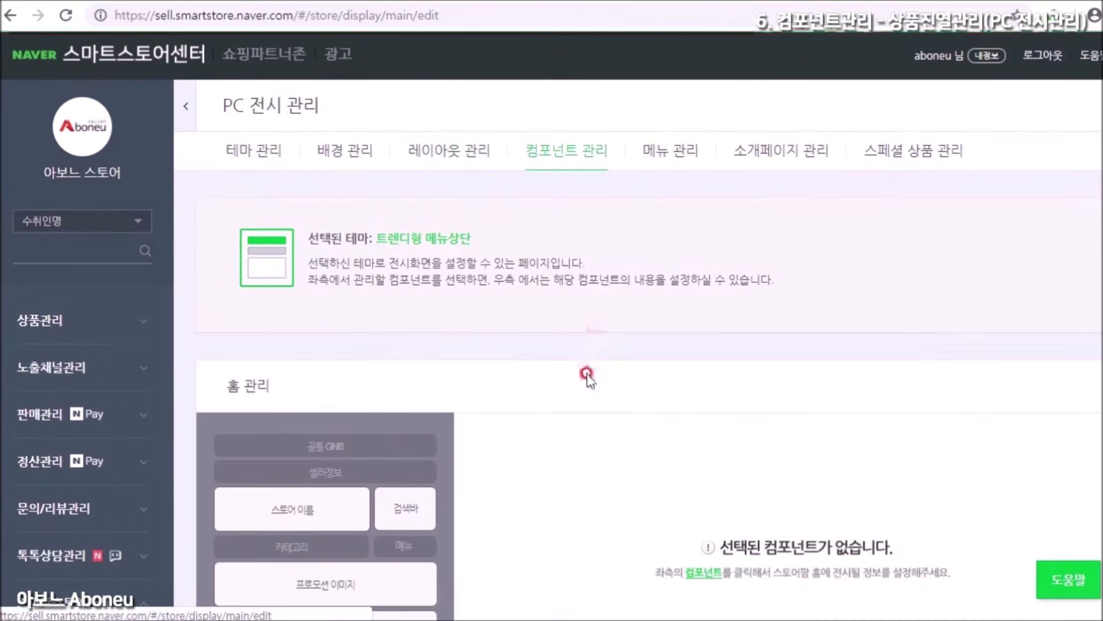
pyautogui.scroll(-4, 382, 312)
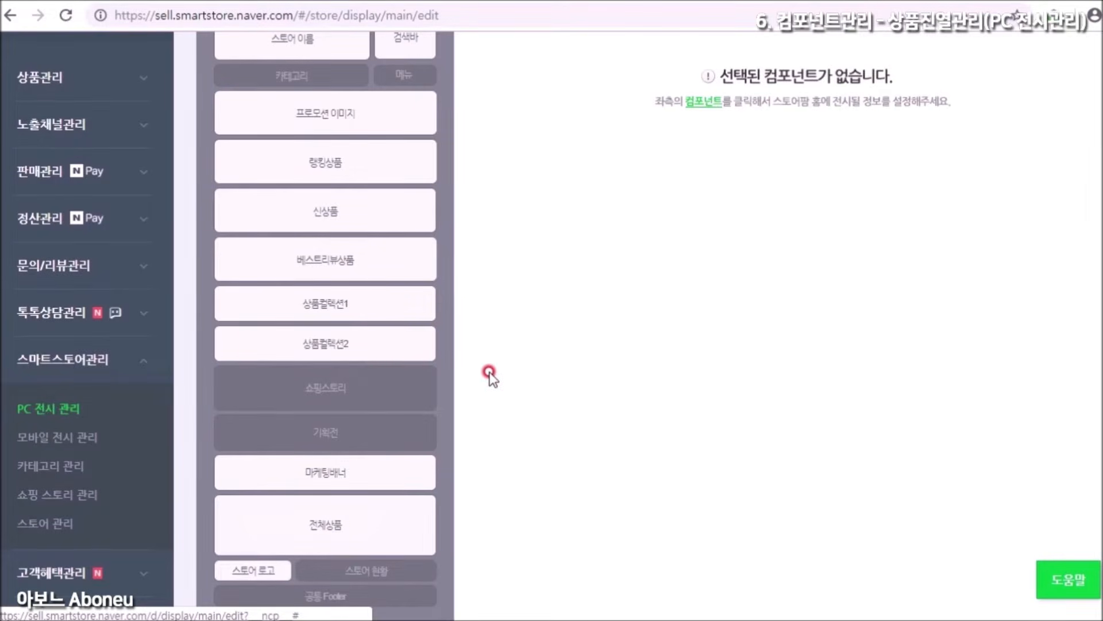
pyautogui.scroll(-2, 478, 378)
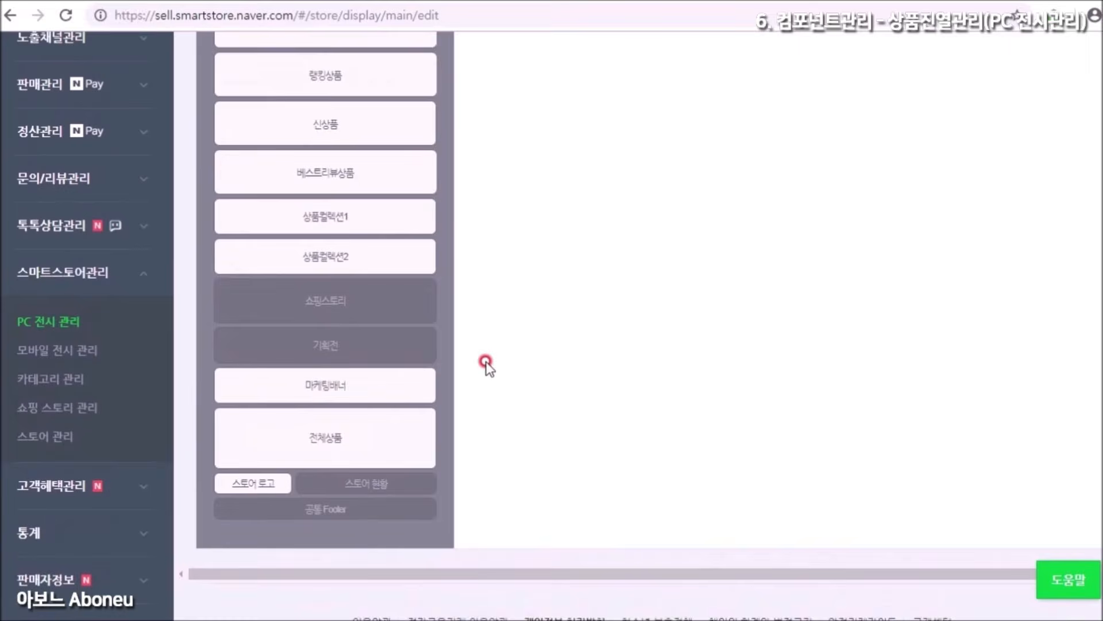
pyautogui.click(332, 386)
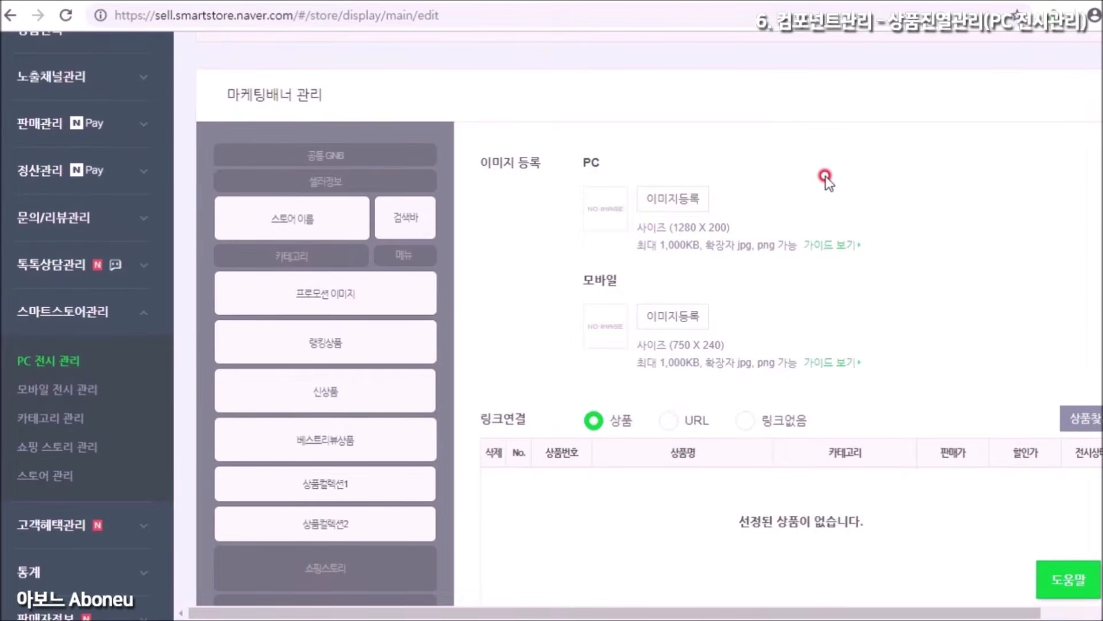
# Upload MarketingBanner_1280x200.png as the PC image of the marketing banner and apply it.
pyautogui.click(669, 199)
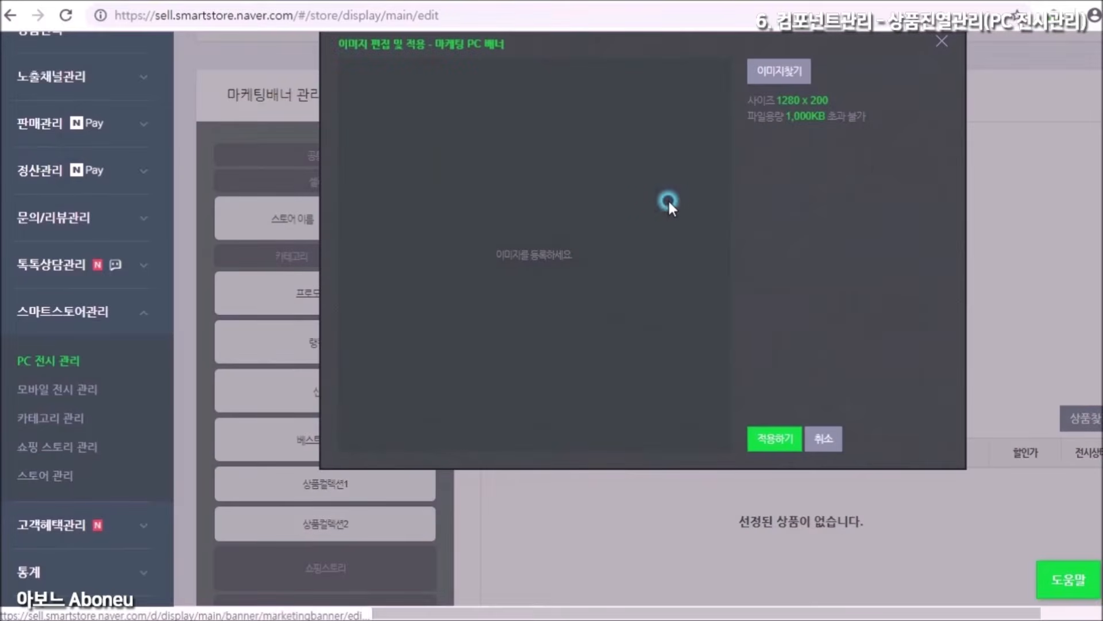
pyautogui.click(764, 83)
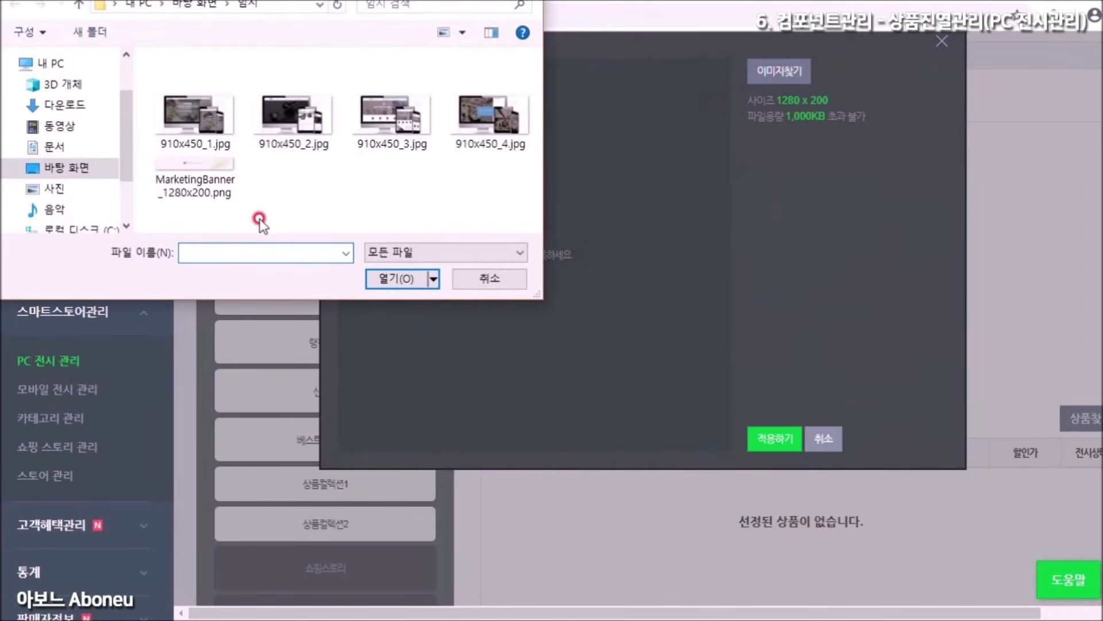
pyautogui.click(190, 194)
pyautogui.click(423, 281)
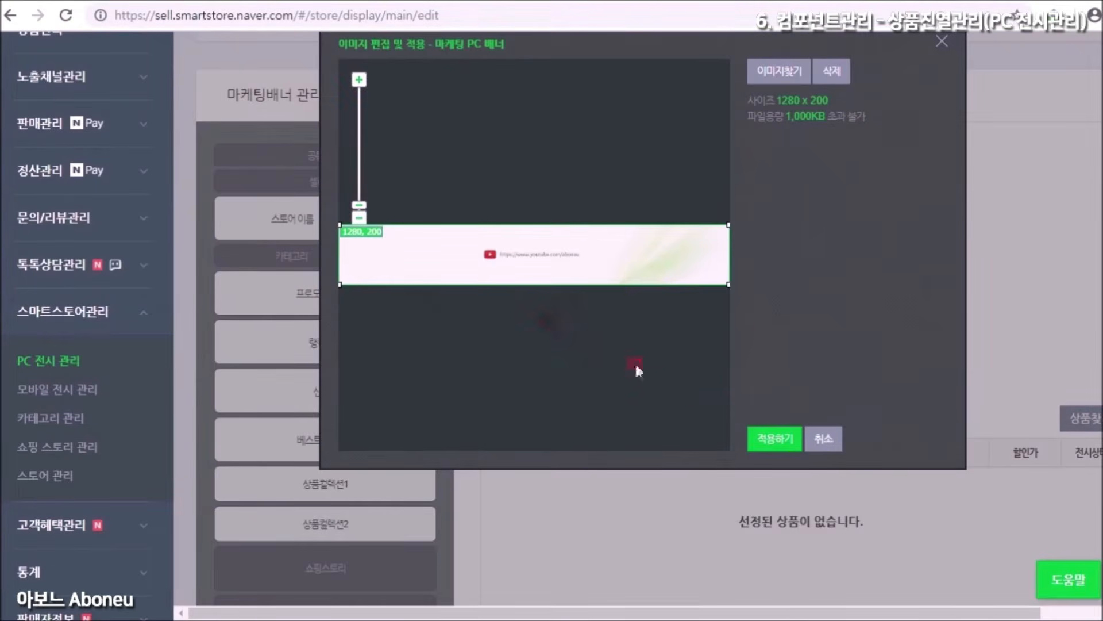
pyautogui.click(770, 439)
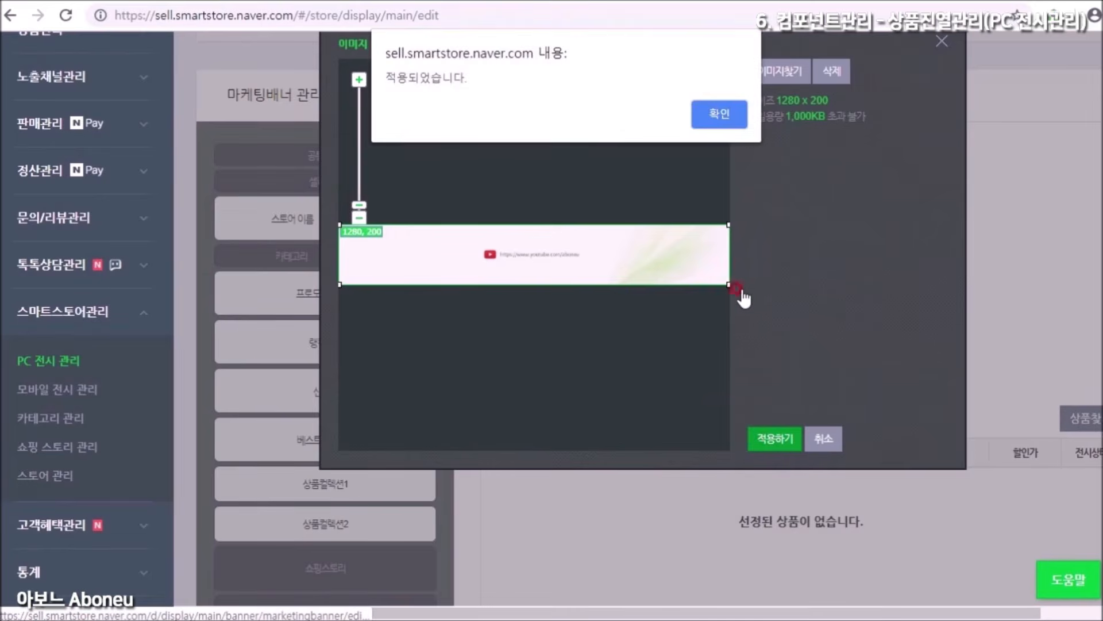
pyautogui.click(719, 112)
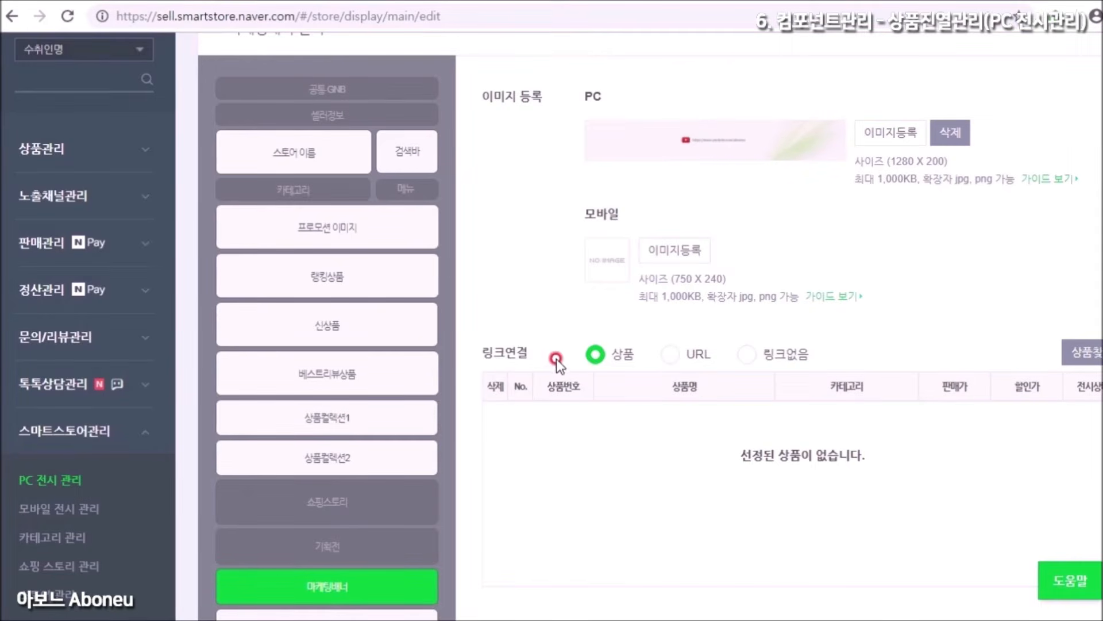
pyautogui.click(671, 355)
pyautogui.click(695, 382)
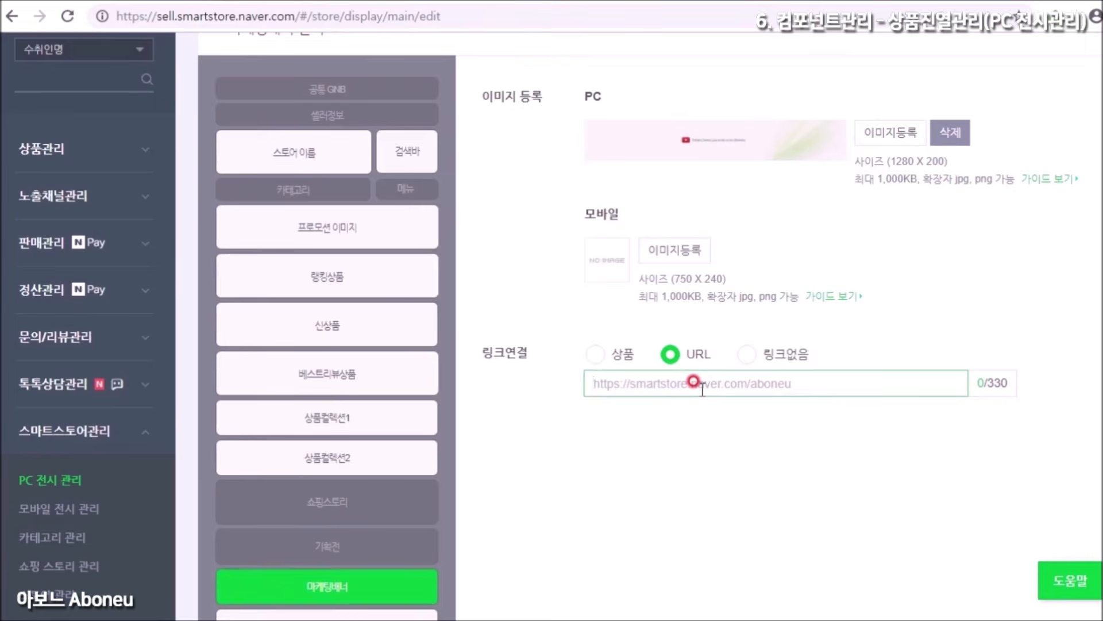
pyautogui.write('https://smartstore.naver.com/aboneu')
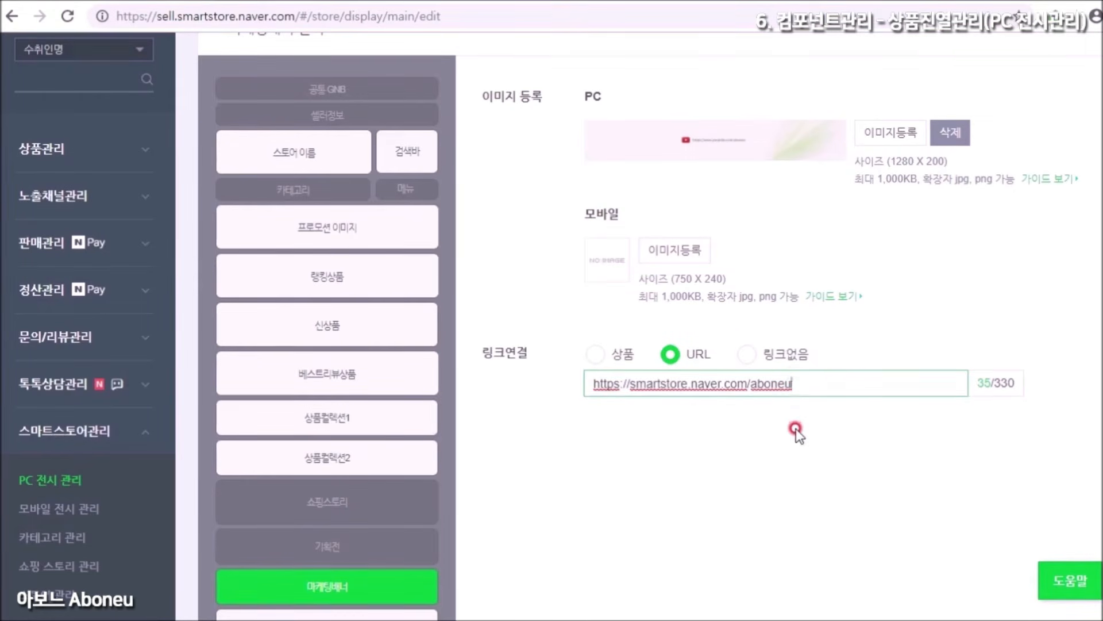
pyautogui.scroll(-7, 796, 430)
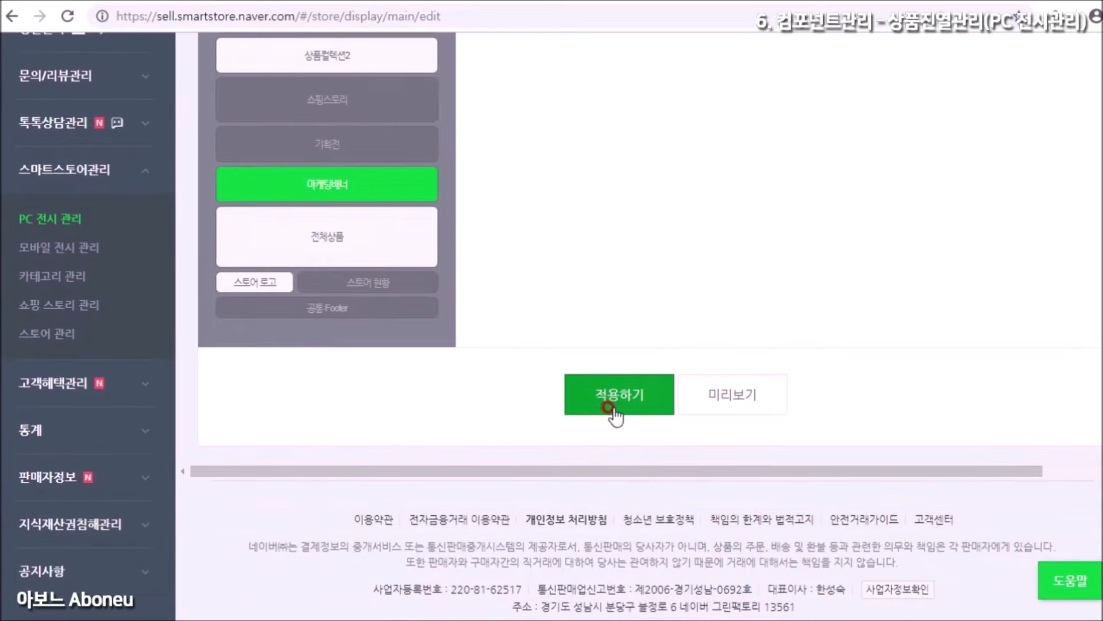
pyautogui.click(616, 405)
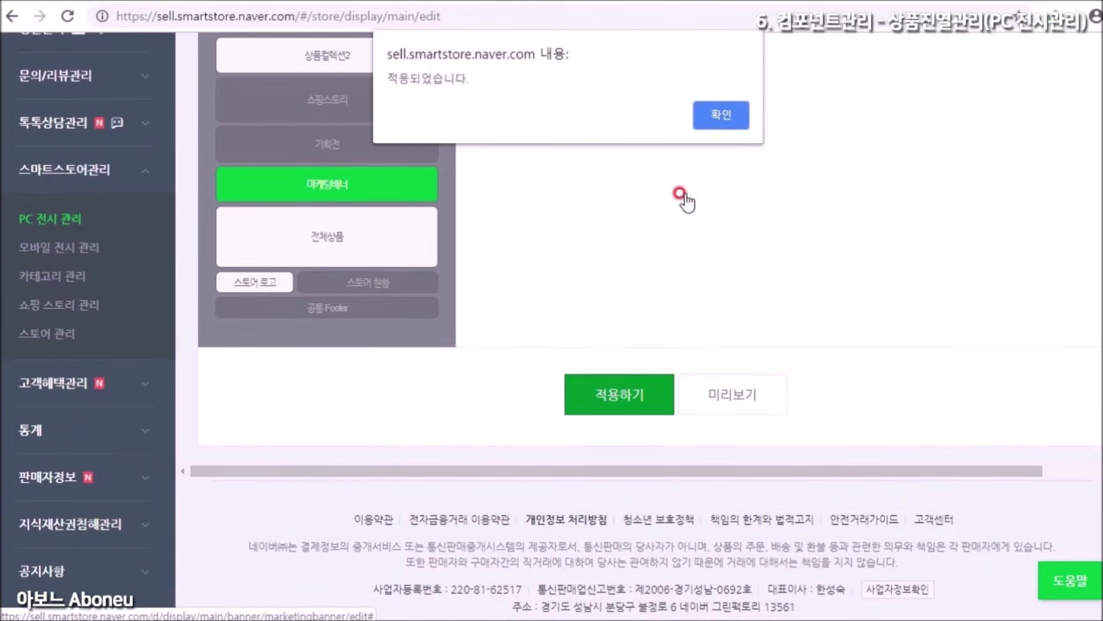
pyautogui.click(717, 114)
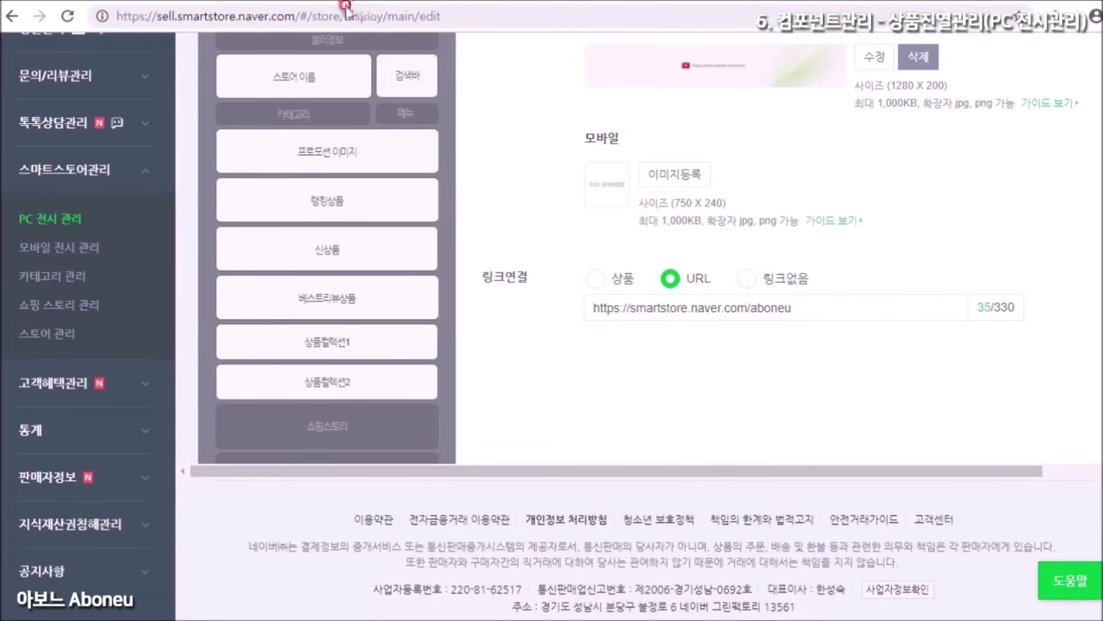
# Reload the live store and check the marketing banner, the 상품전체 section and the top of the main page.
pyautogui.click(71, 2)
pyautogui.click(65, 14)
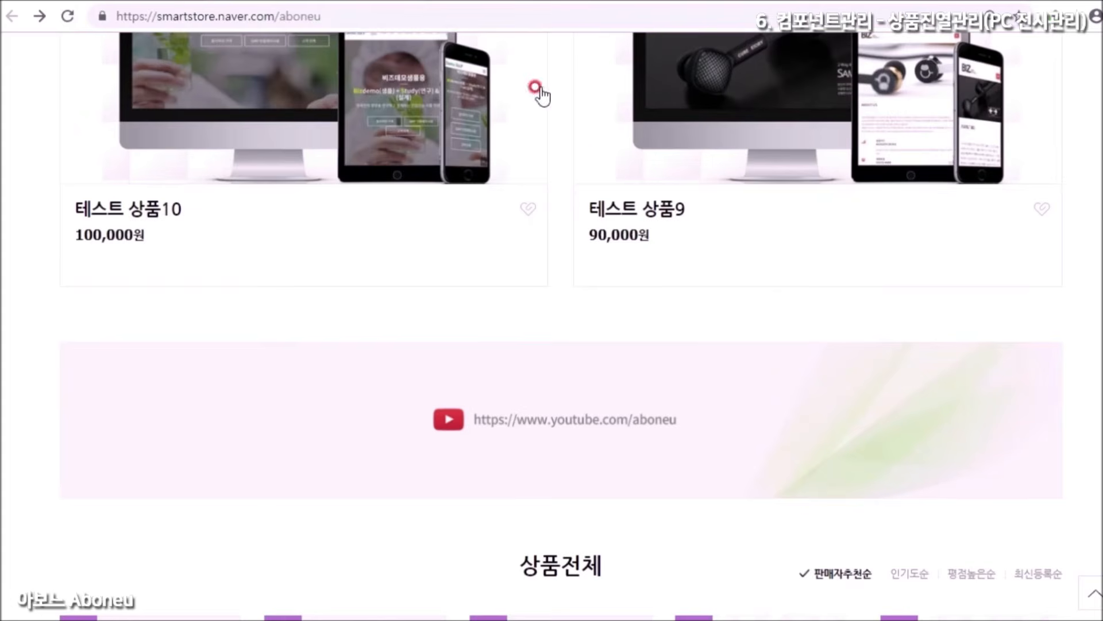
pyautogui.scroll(-6, 615, 291)
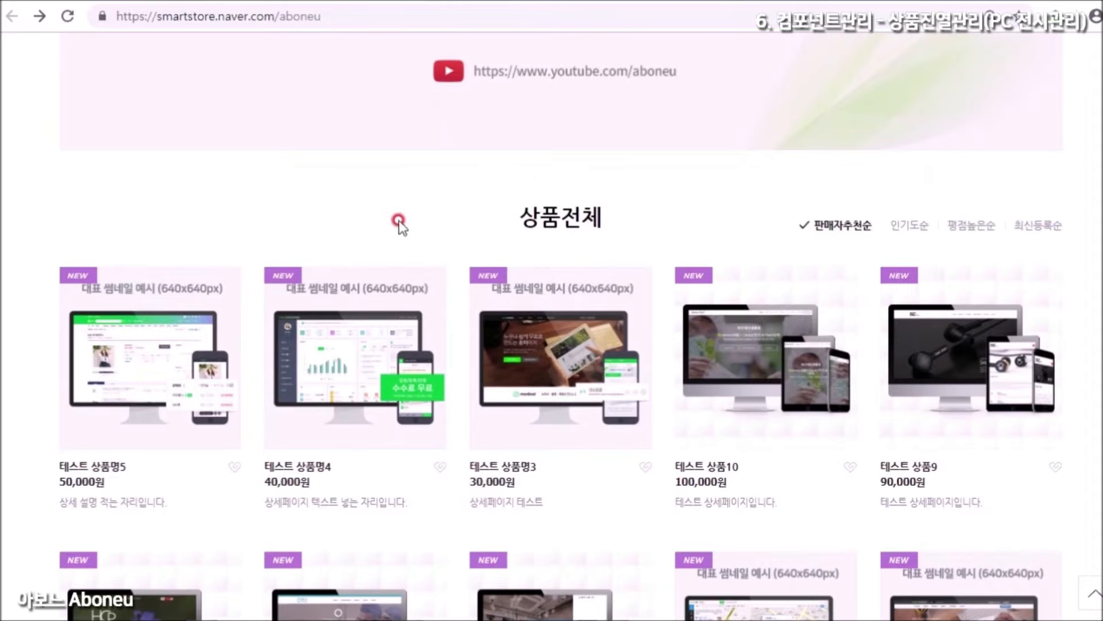
pyautogui.scroll(3, 688, 279)
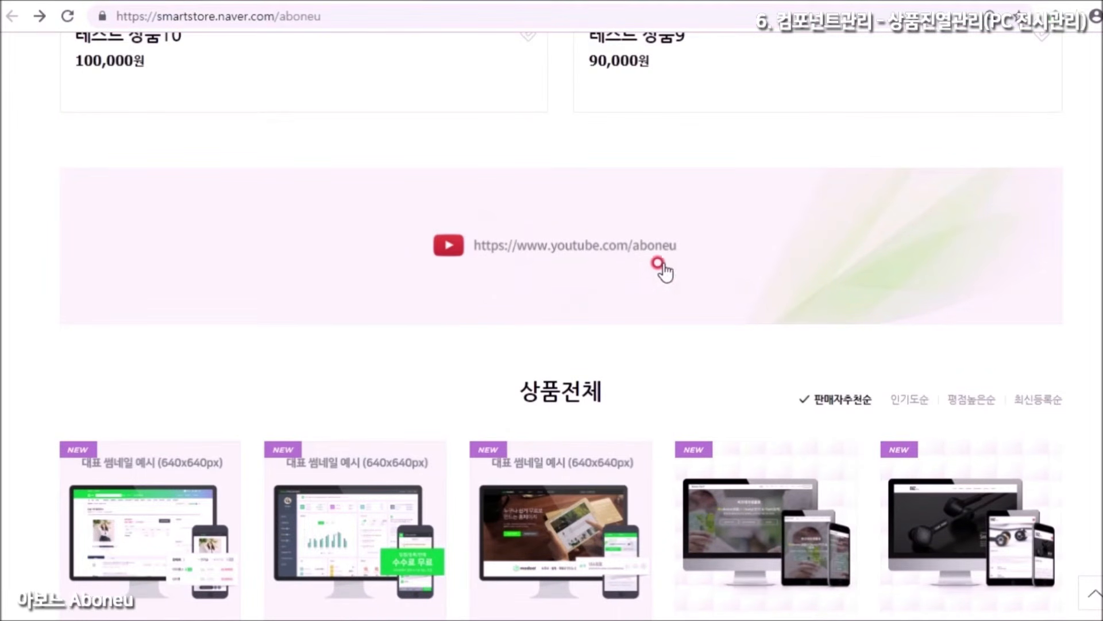
pyautogui.click(1092, 594)
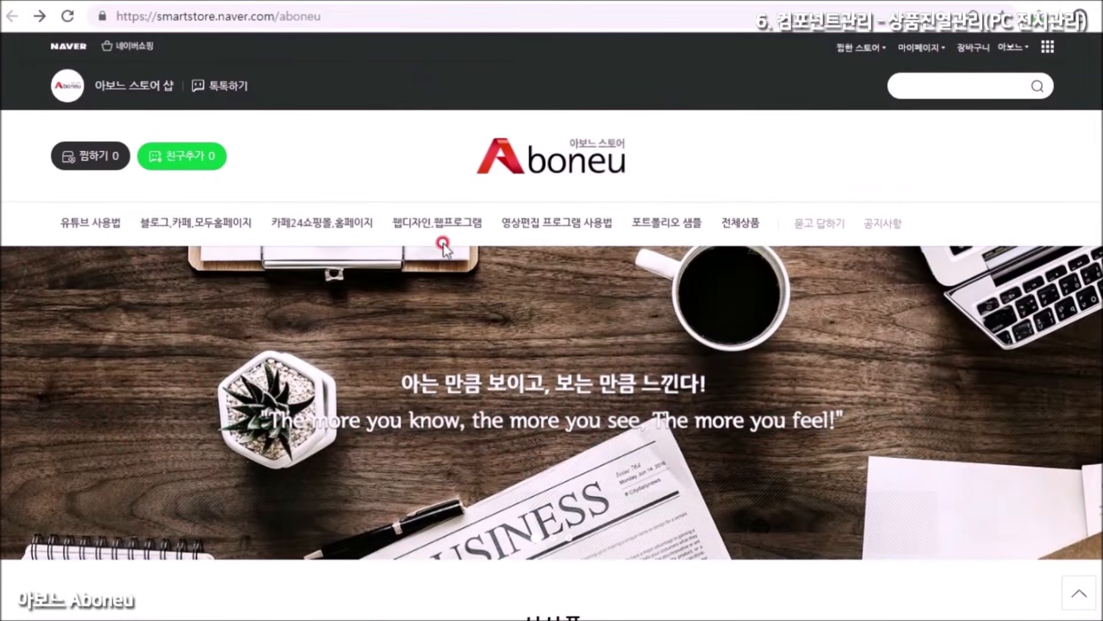
pyautogui.moveTo(835, 373)
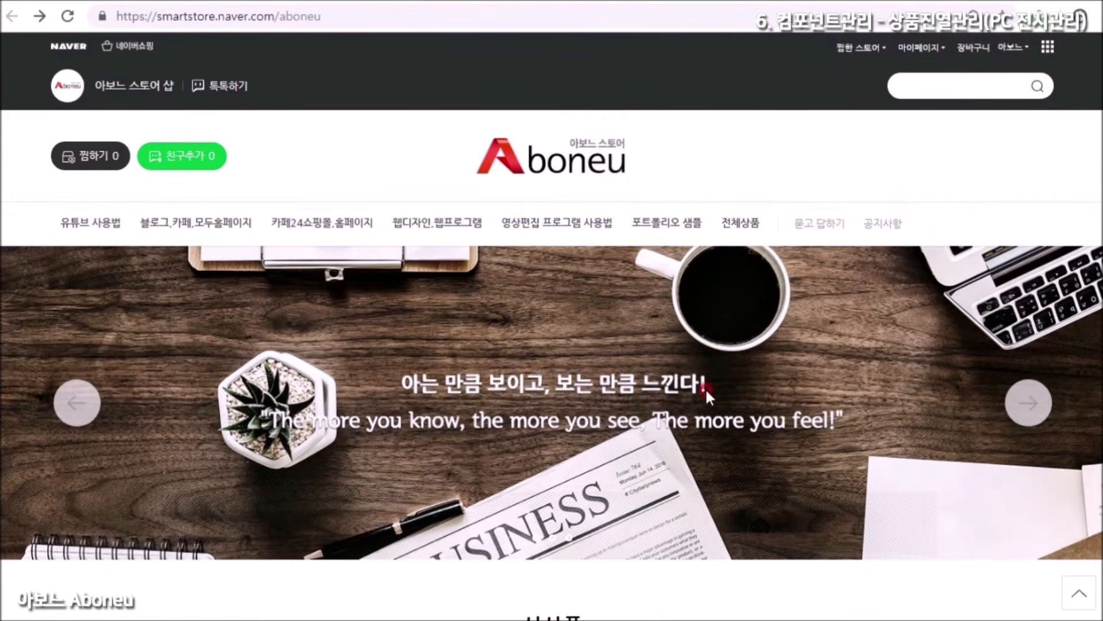
# Examine the live store's 신상품, Best Item, product collection, marketing banner and 상품전체 sections, moving the collection to its next products.
pyautogui.scroll(-7, 1084, 184)
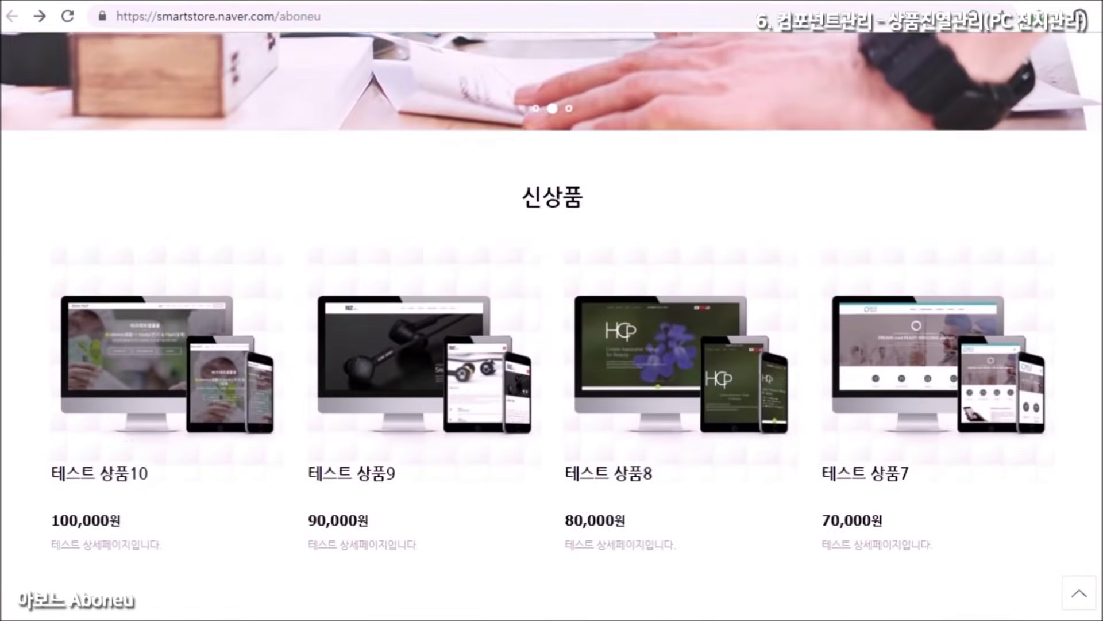
pyautogui.scroll(-2, 756, 131)
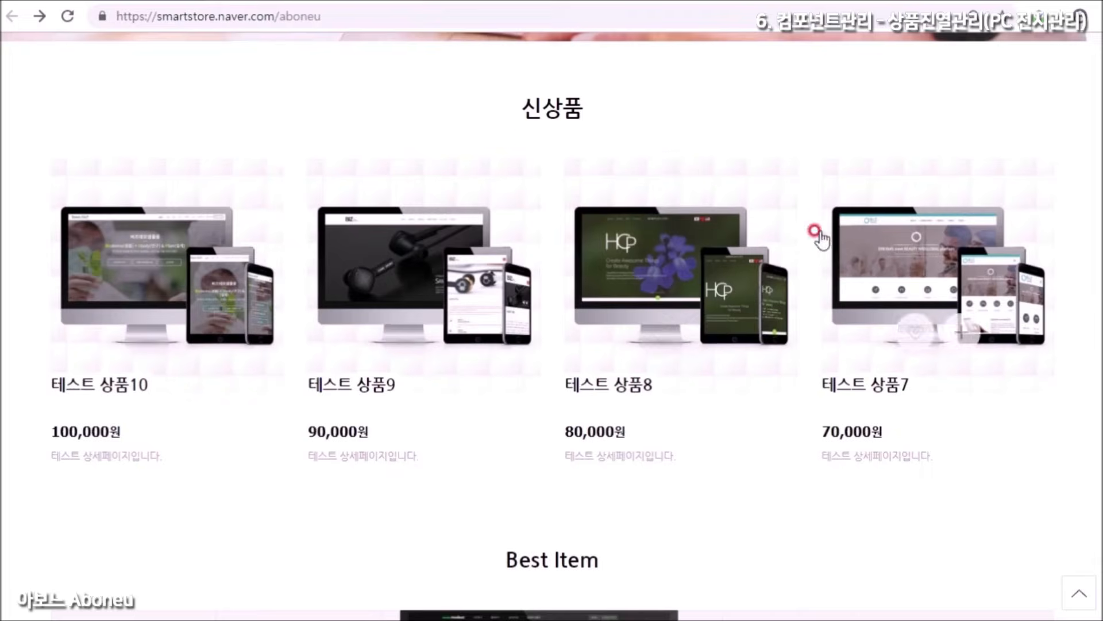
pyautogui.scroll(-4, 636, 381)
pyautogui.scroll(-3, 964, 91)
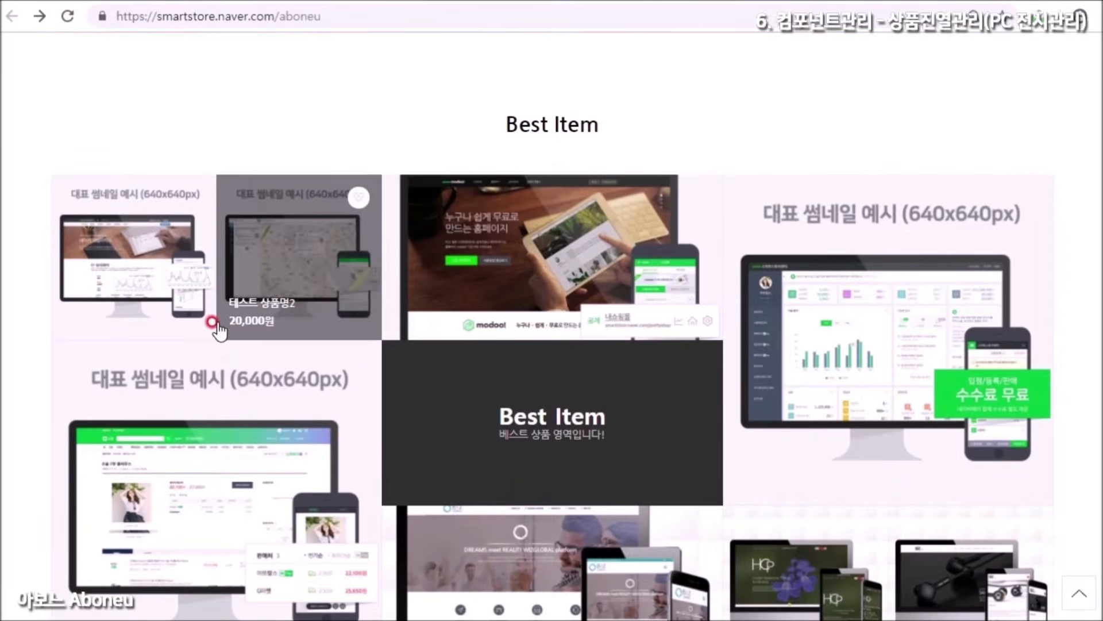
pyautogui.scroll(-3, 352, 190)
pyautogui.scroll(-4, 517, 178)
pyautogui.scroll(-3, 633, 230)
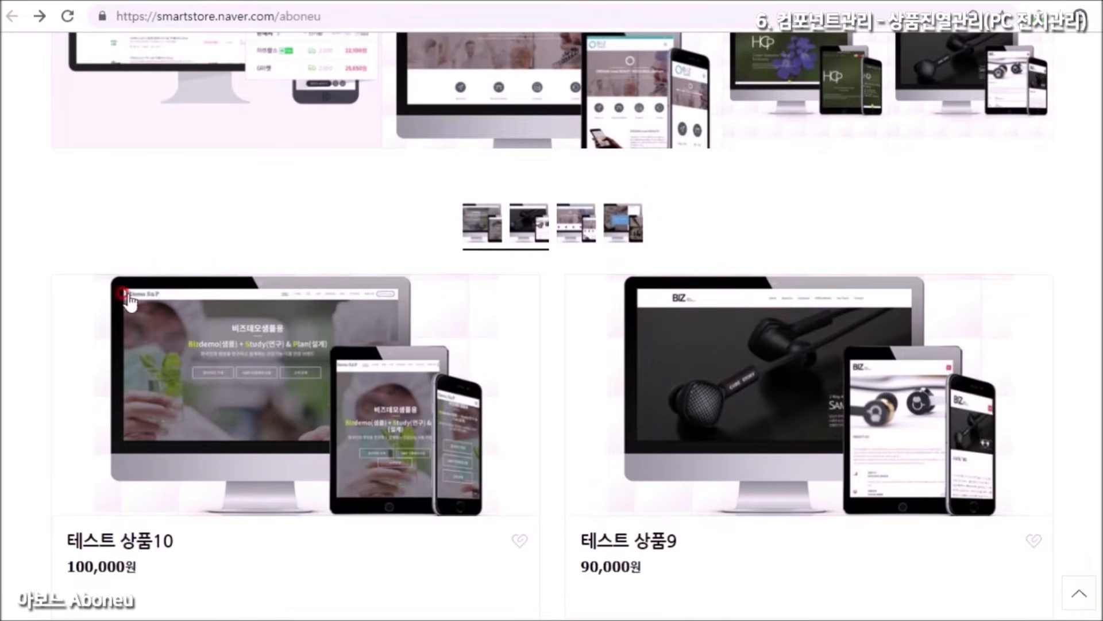
pyautogui.click(576, 223)
pyautogui.scroll(-5, 576, 221)
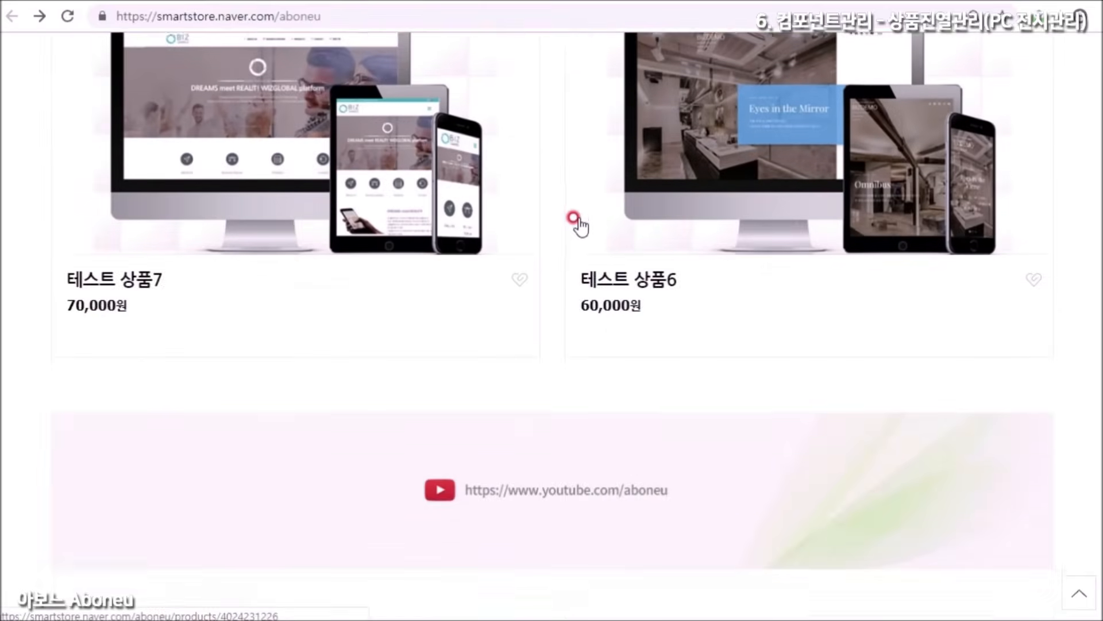
pyautogui.scroll(-2, 574, 218)
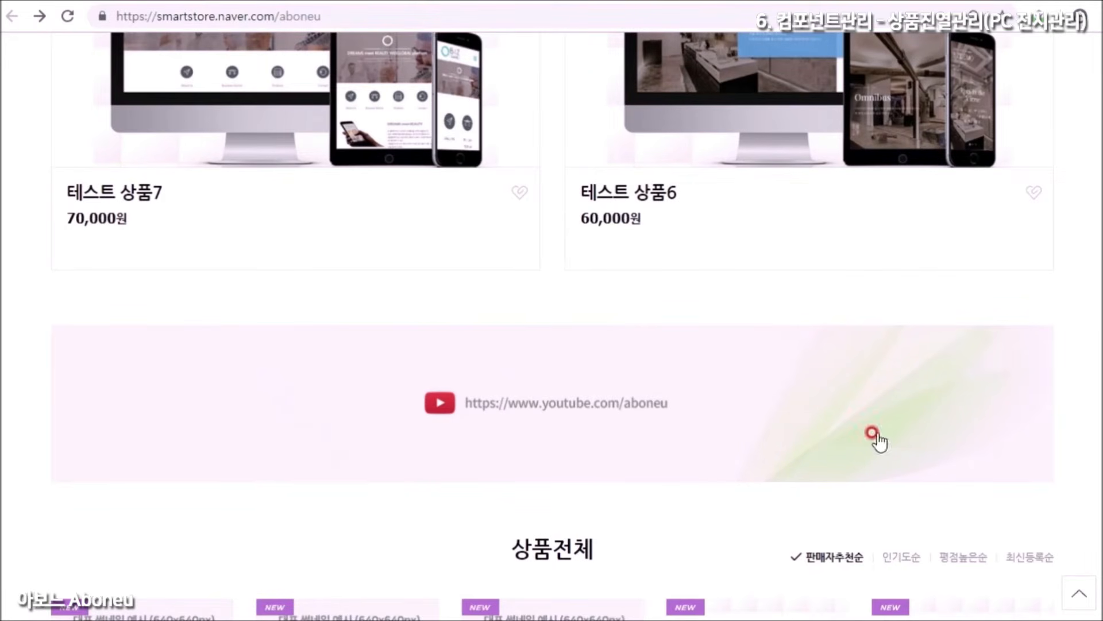
pyautogui.scroll(-7, 554, 310)
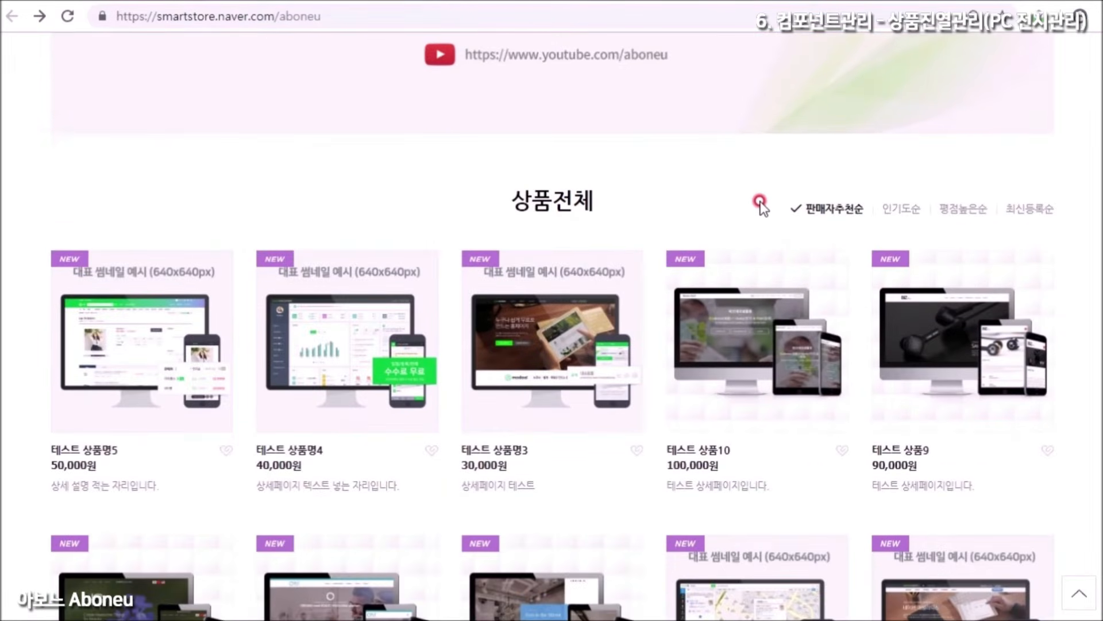
pyautogui.scroll(-3, 291, 207)
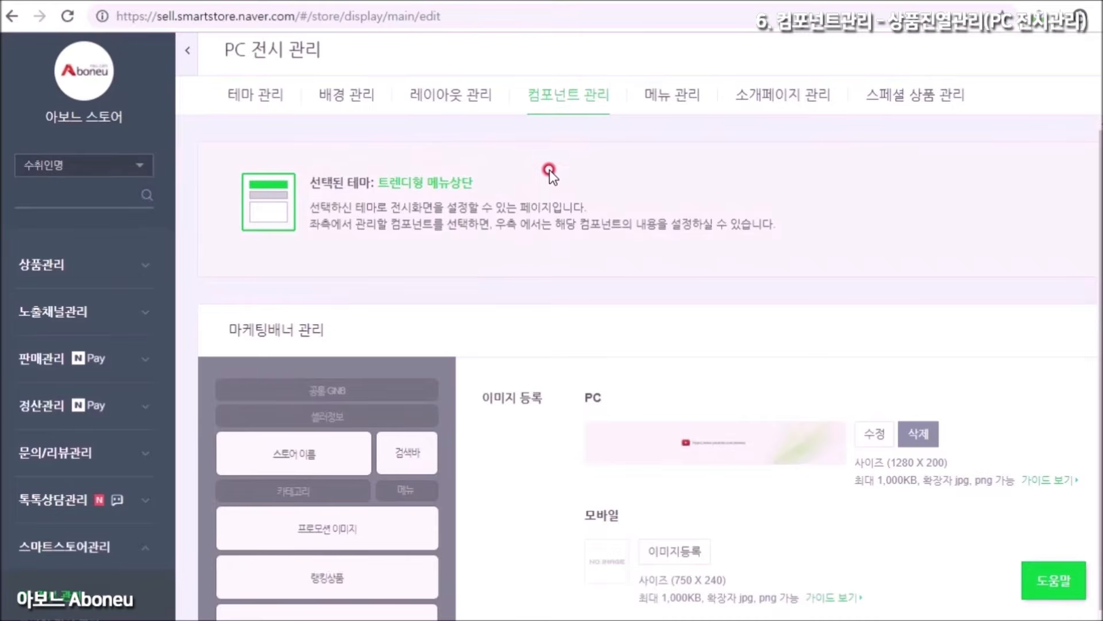
pyautogui.scroll(-5, 500, 250)
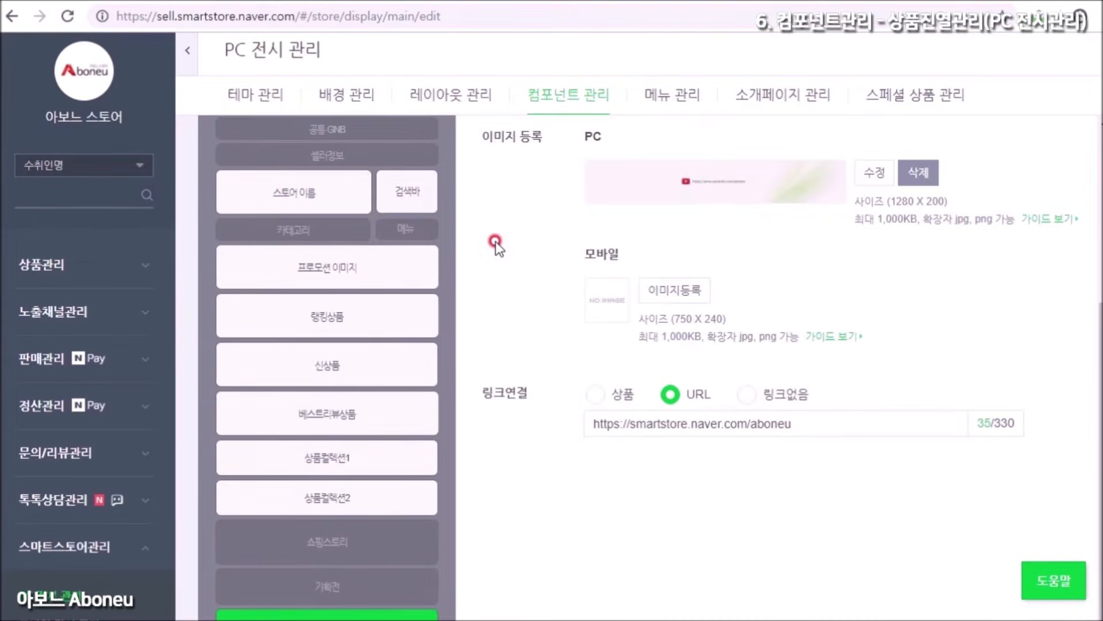
pyautogui.scroll(-1, 287, 502)
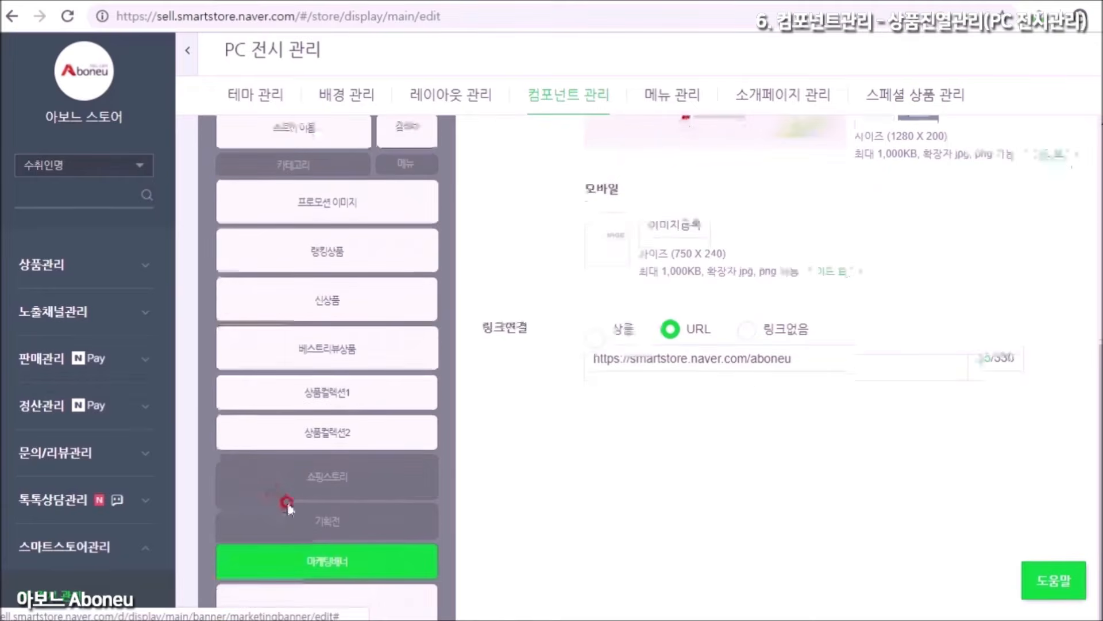
pyautogui.scroll(-3, 290, 508)
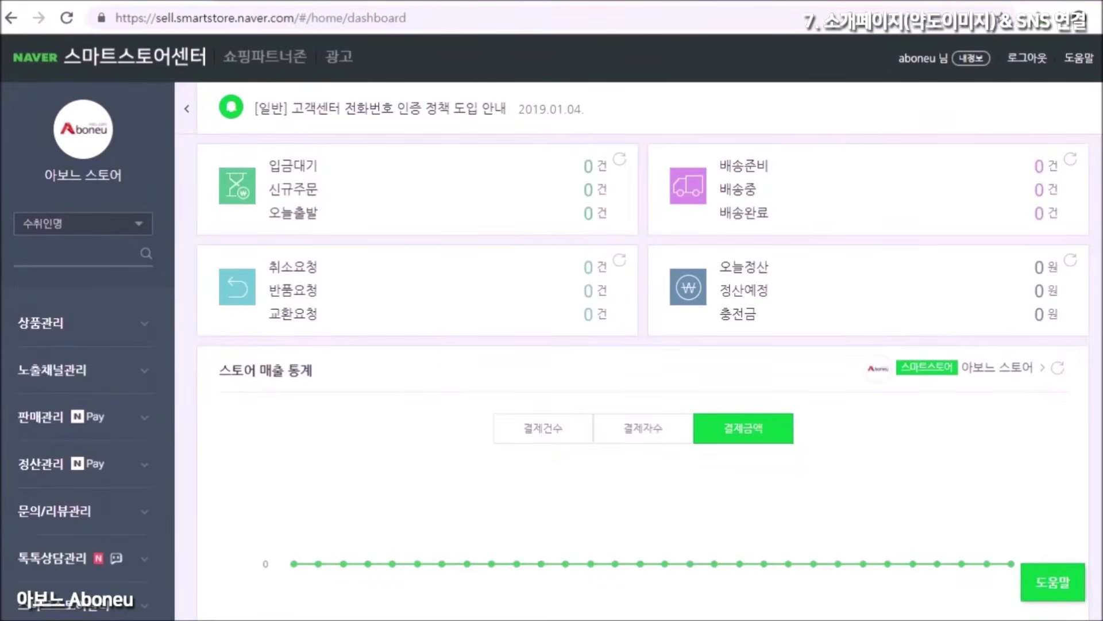
# Open the 소개페이지 관리 settings of PC 전시 관리 and go to the 약도 소개 section.
pyautogui.scroll(-5, 55, 352)
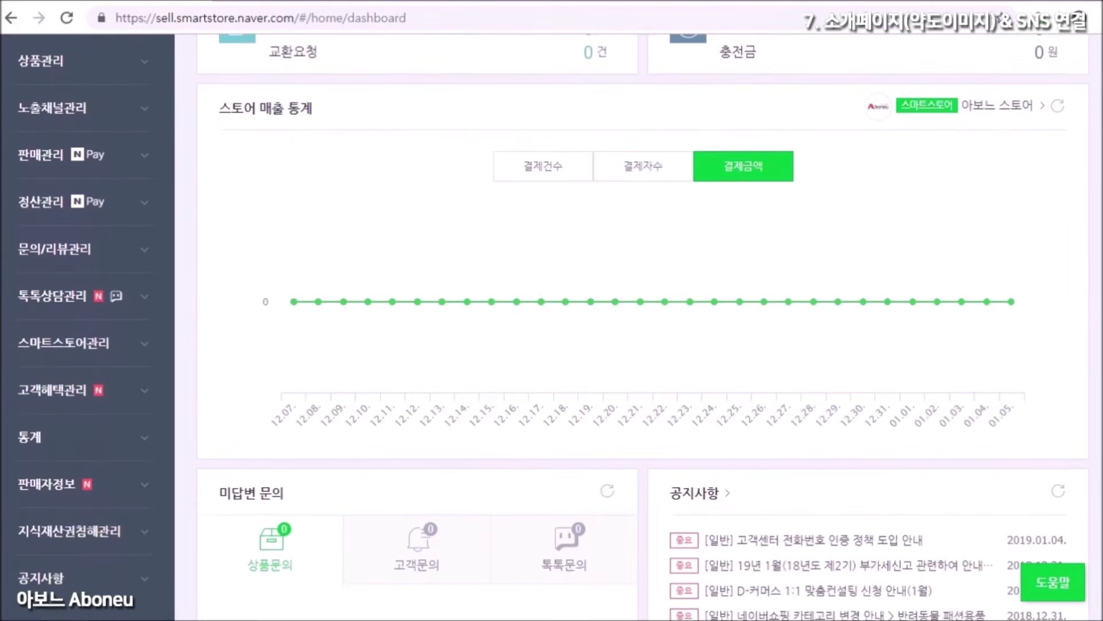
pyautogui.click(55, 348)
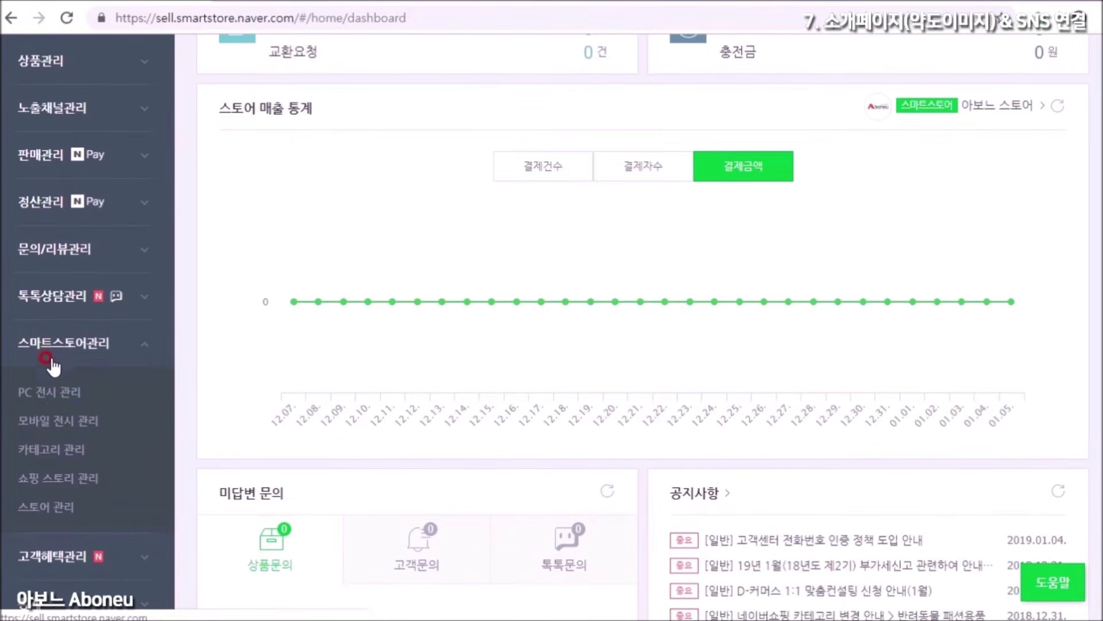
pyautogui.click(57, 388)
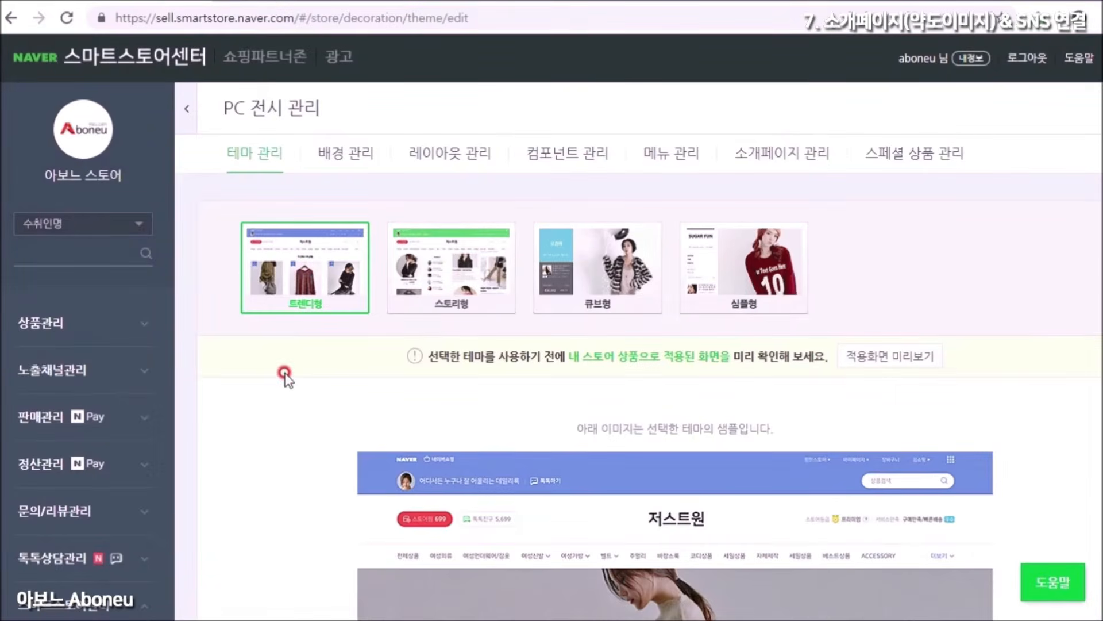
pyautogui.click(758, 155)
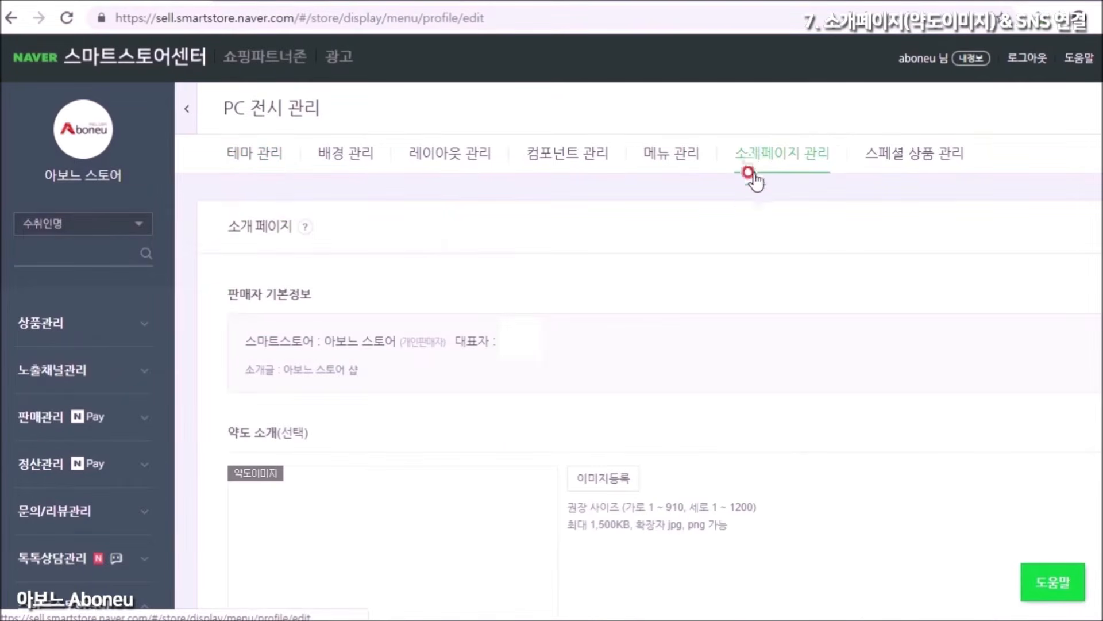
pyautogui.scroll(-1, 778, 215)
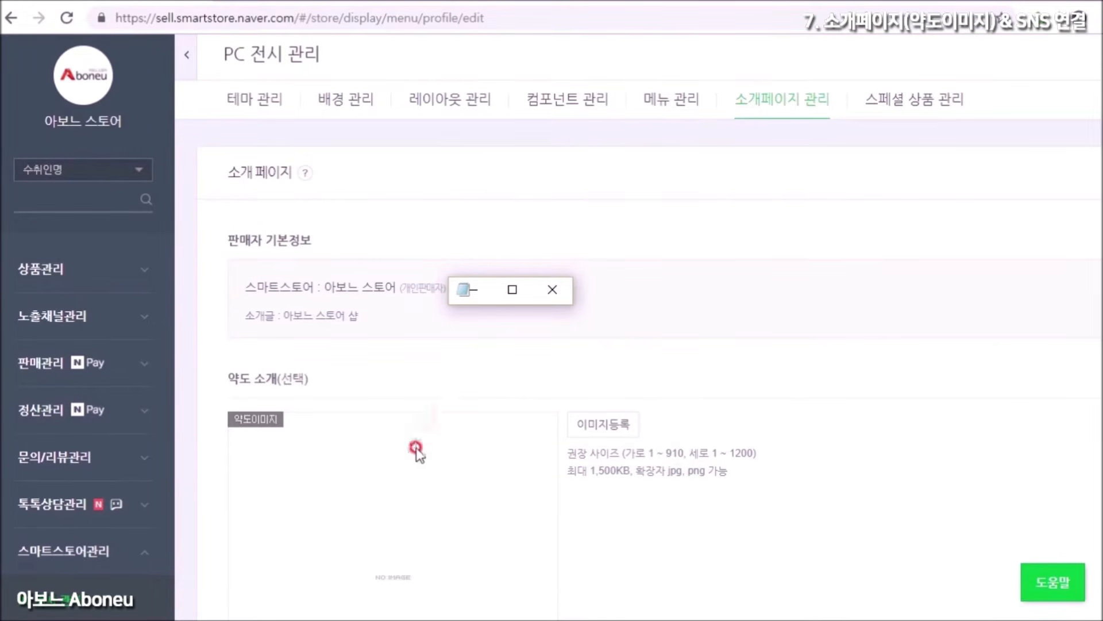
pyautogui.scroll(-5, 765, 225)
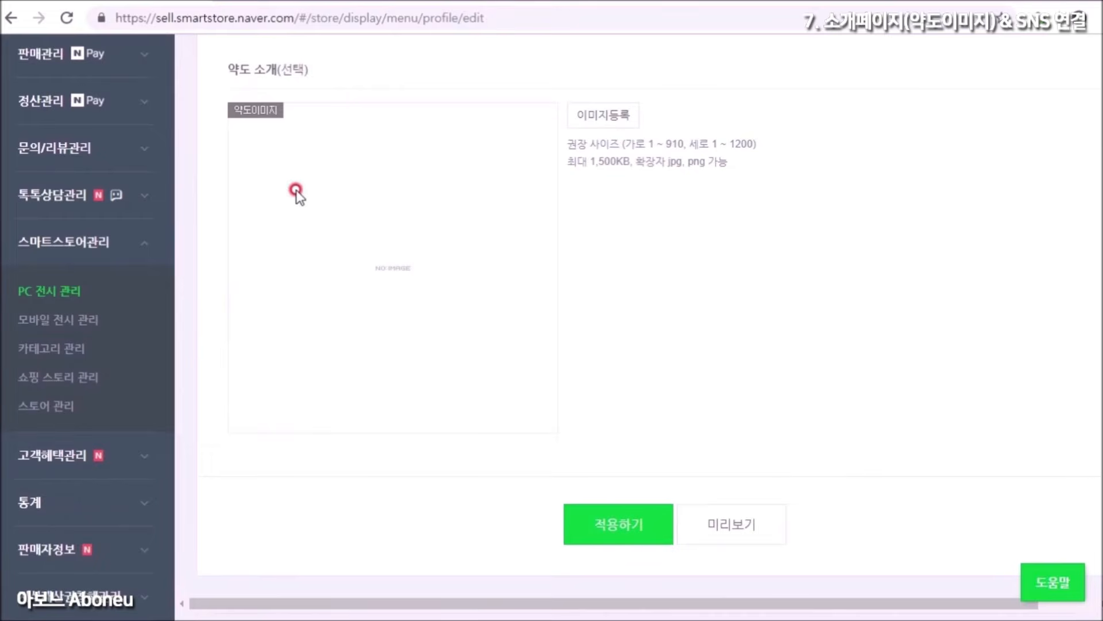
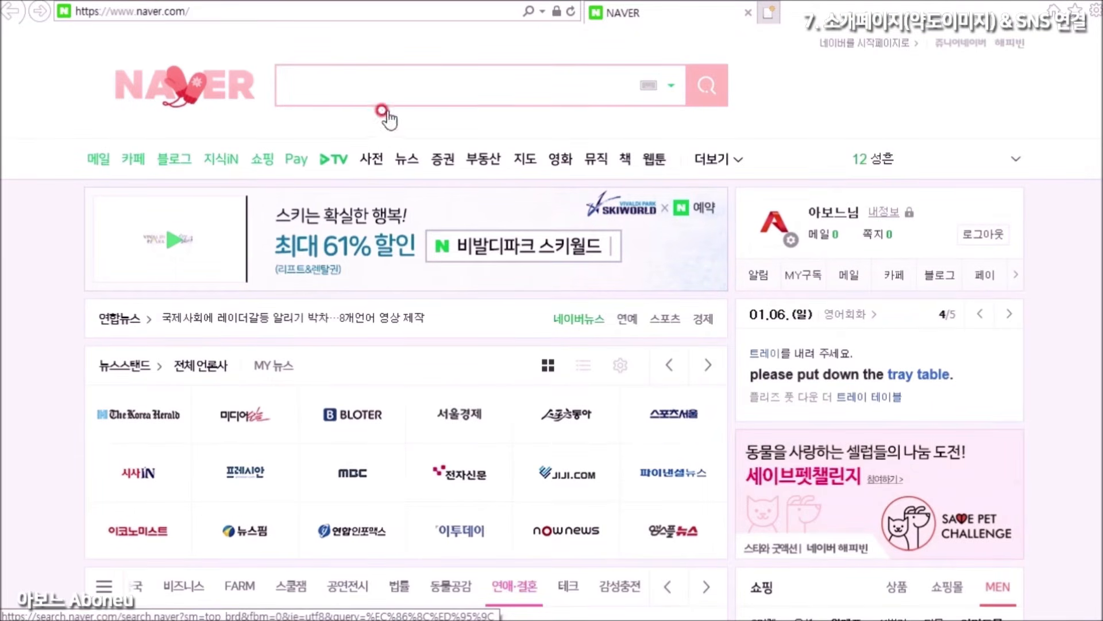
# Switch to Naver Map, search for 네이버 and select NAVER그린팩토리.
pyautogui.click(531, 170)
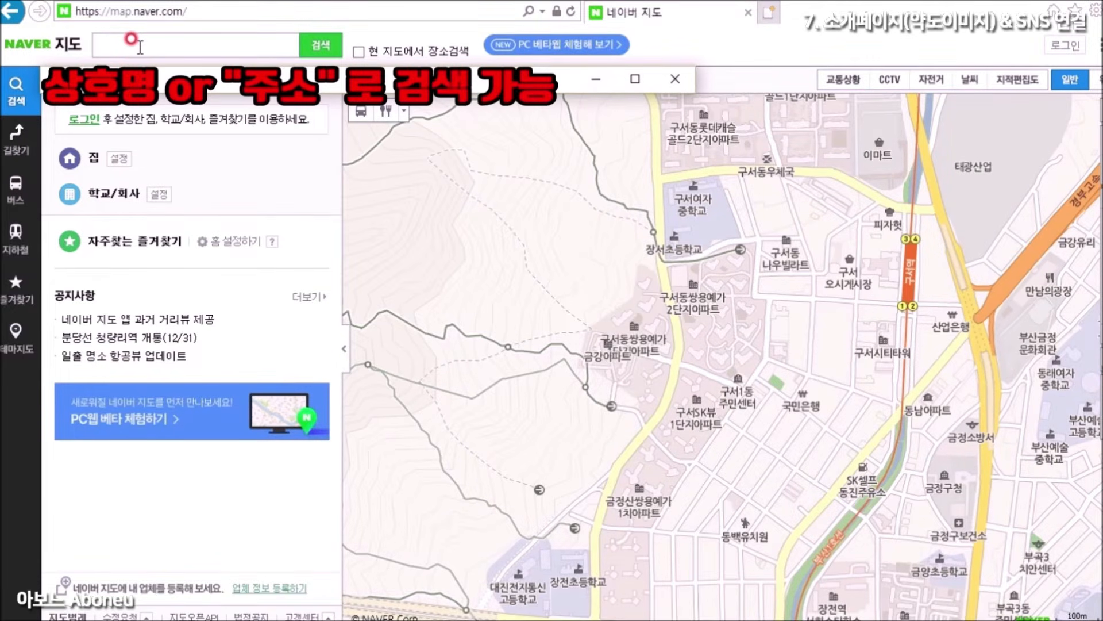
pyautogui.write('네이버')
pyautogui.press('Return')
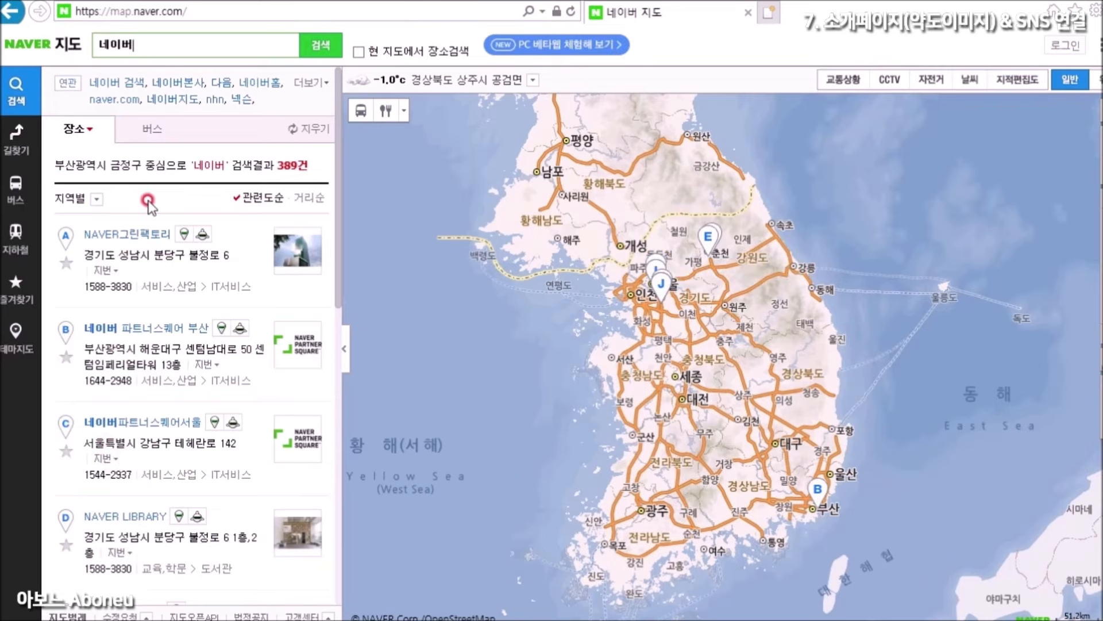
pyautogui.click(129, 235)
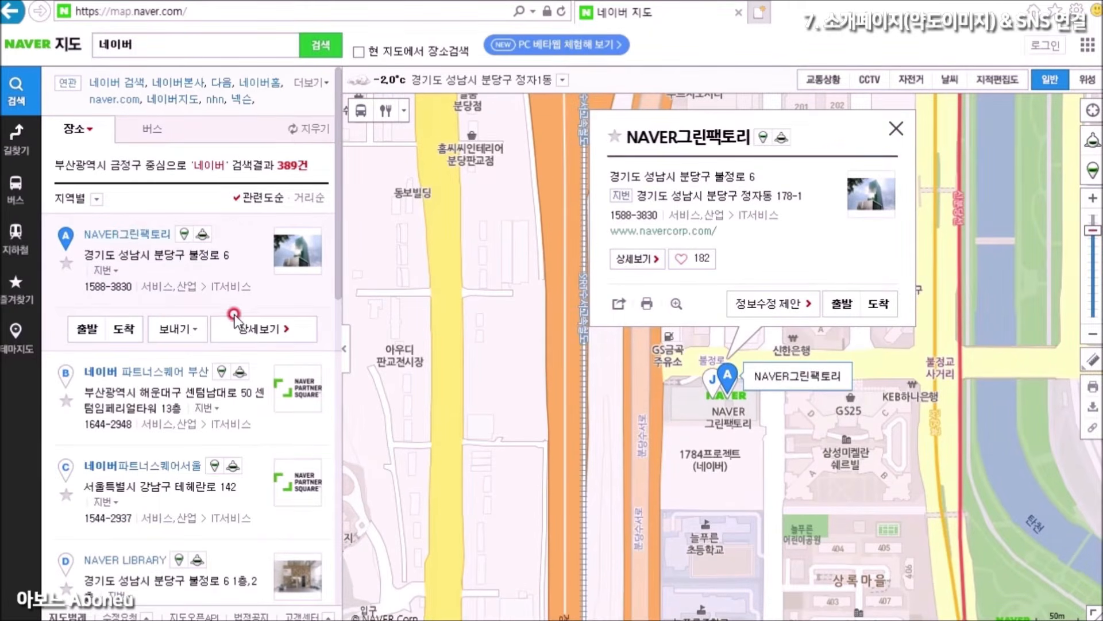
# View the details of NAVER그린팩토리, show it on the map and save the map view as an image with all information.
pyautogui.click(254, 329)
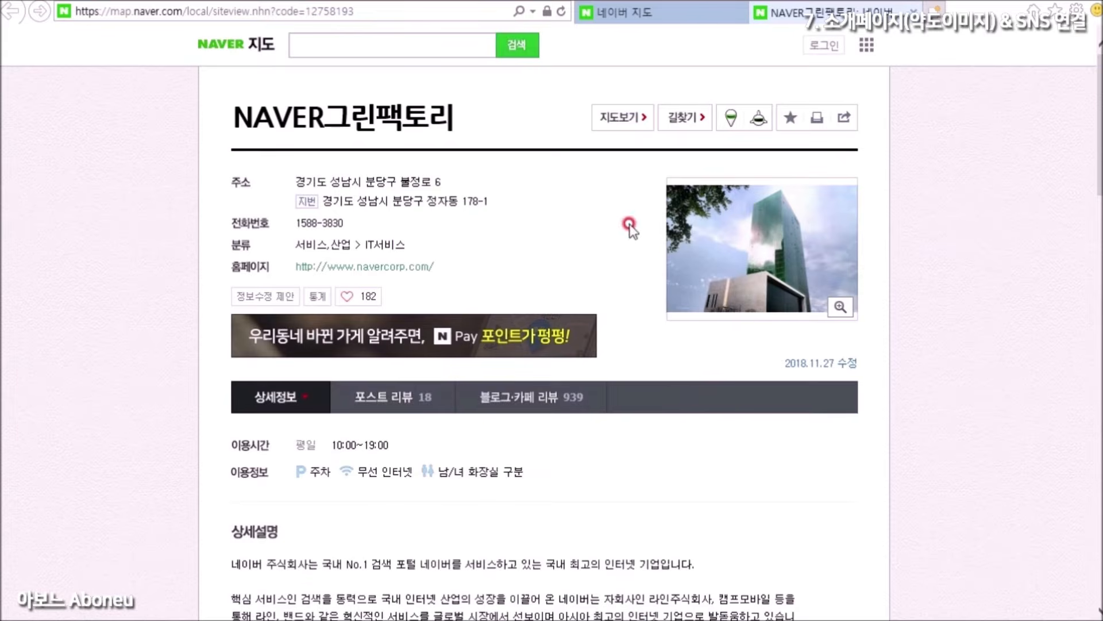
pyautogui.click(613, 122)
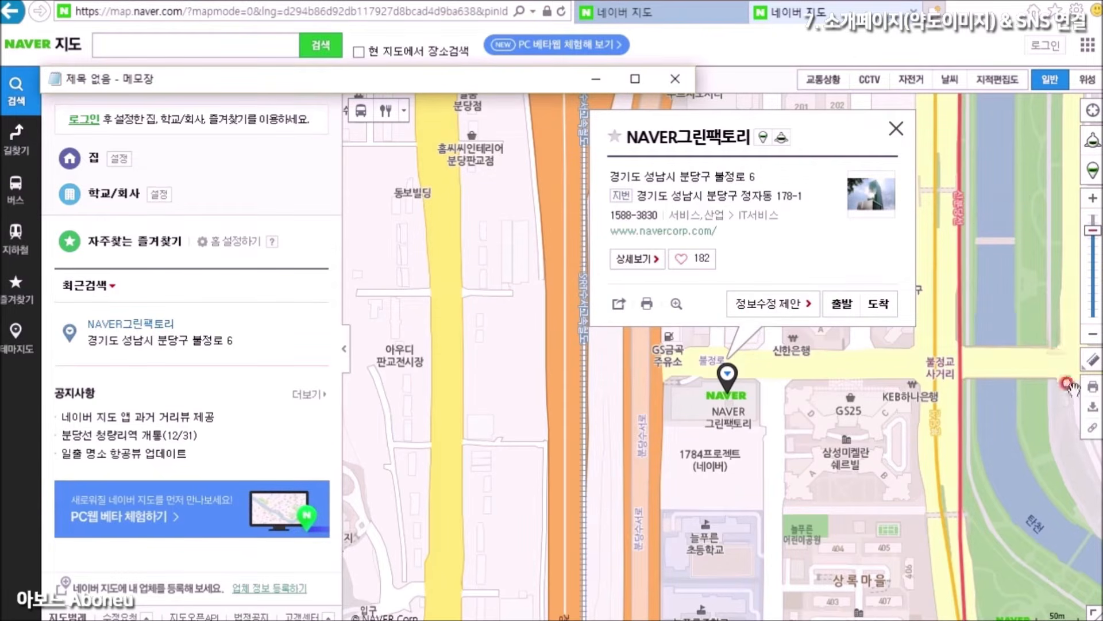
pyautogui.click(1092, 407)
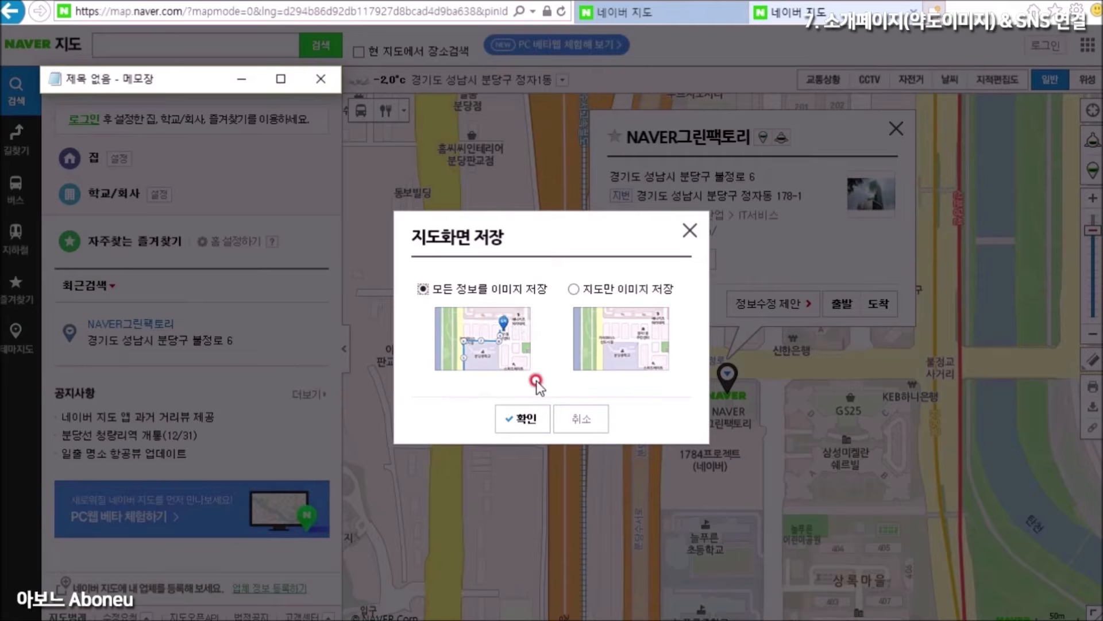
pyautogui.click(521, 419)
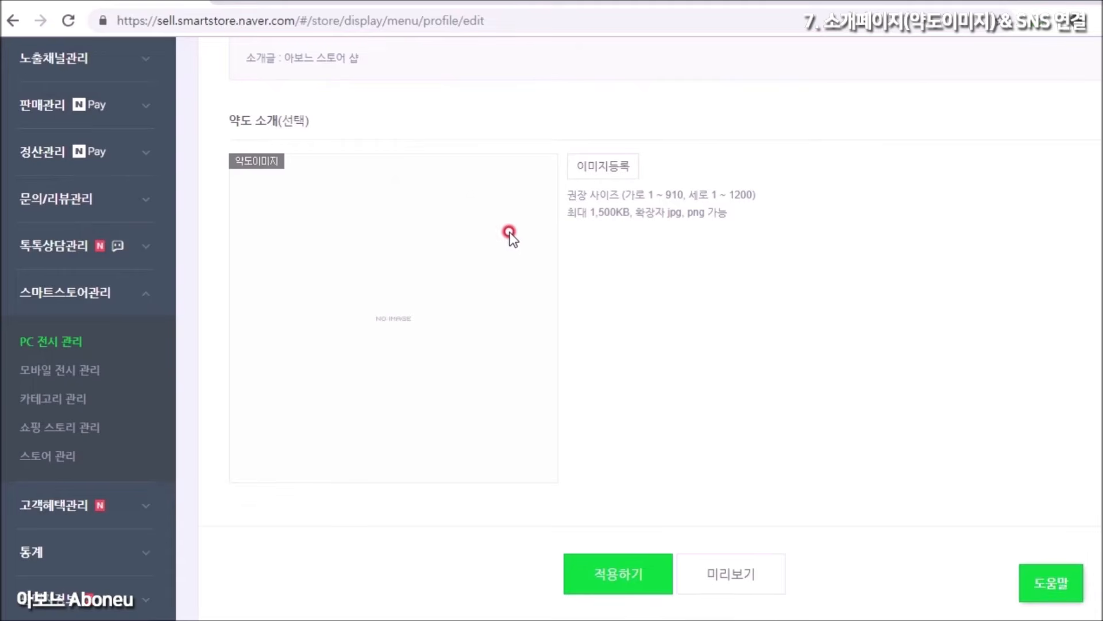
# Upload the sample map image as the 약도이미지 in the Smart Store 소개페이지 관리 and apply the introduction page settings.
pyautogui.click(599, 168)
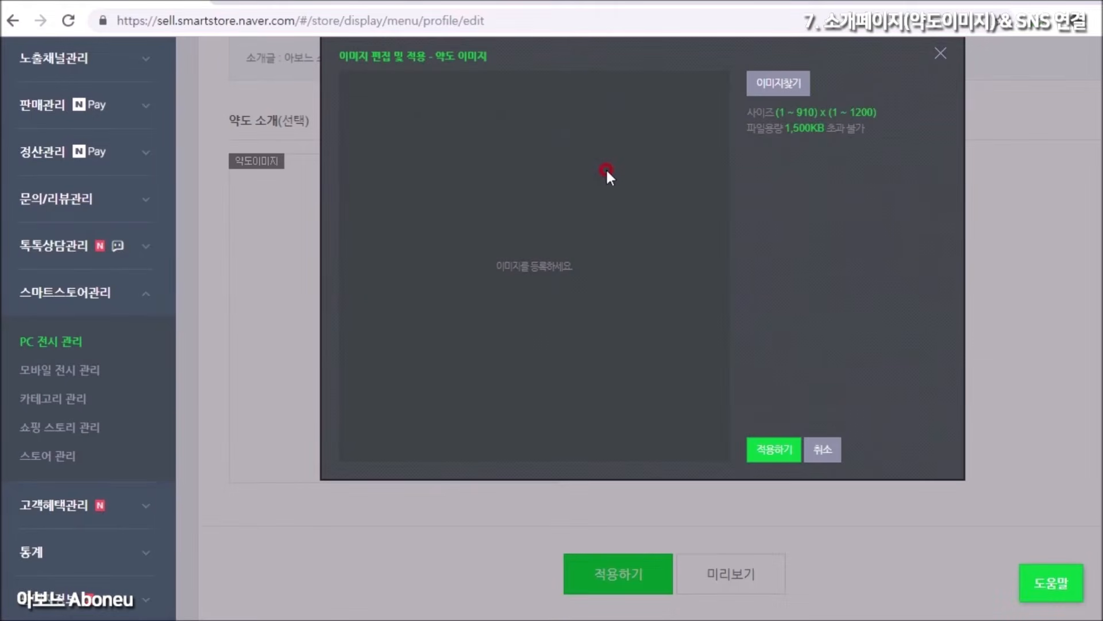
pyautogui.click(782, 83)
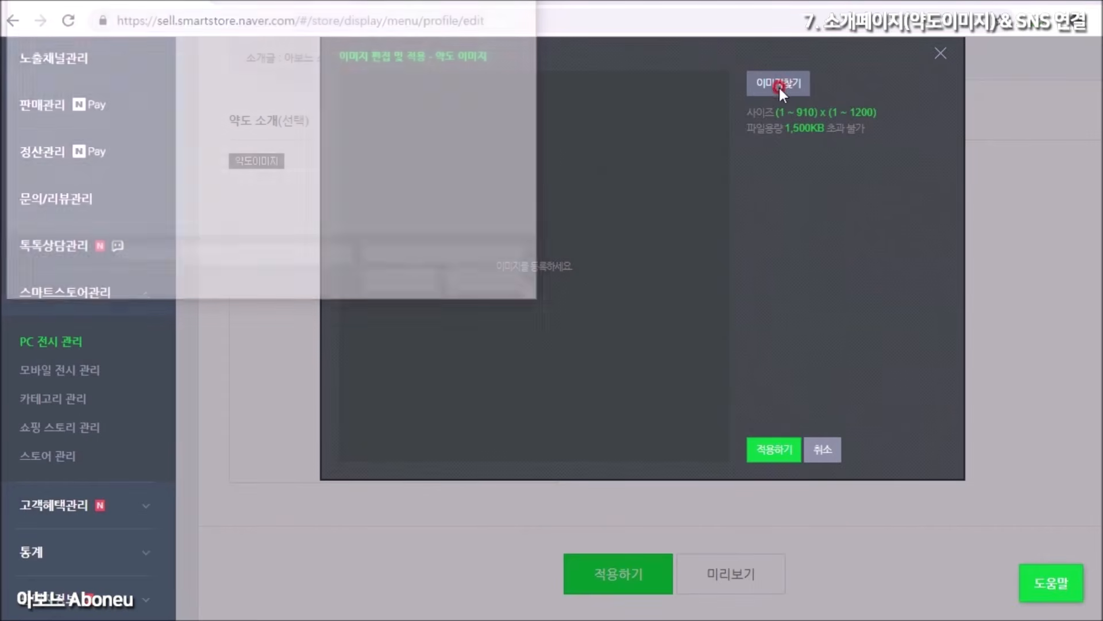
pyautogui.click(205, 116)
pyautogui.click(401, 283)
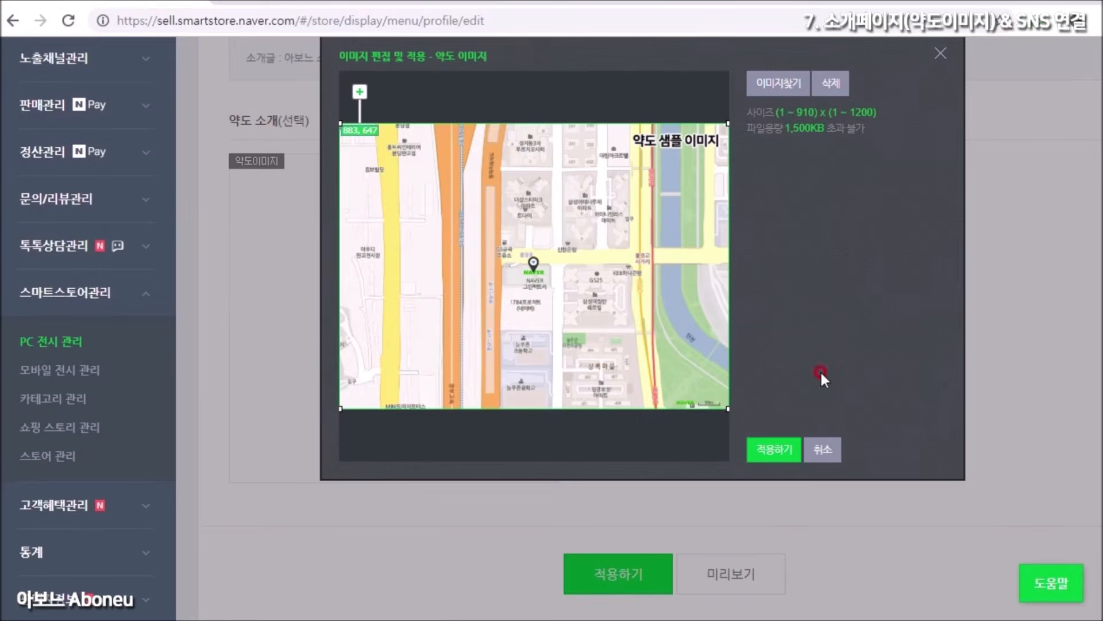
pyautogui.click(770, 449)
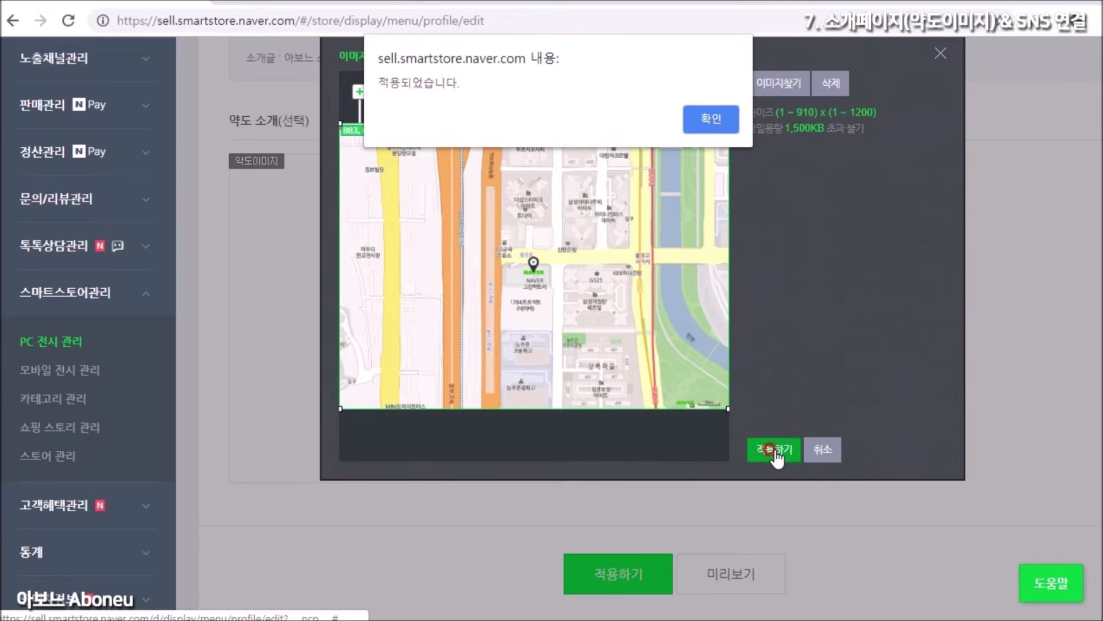
pyautogui.click(705, 117)
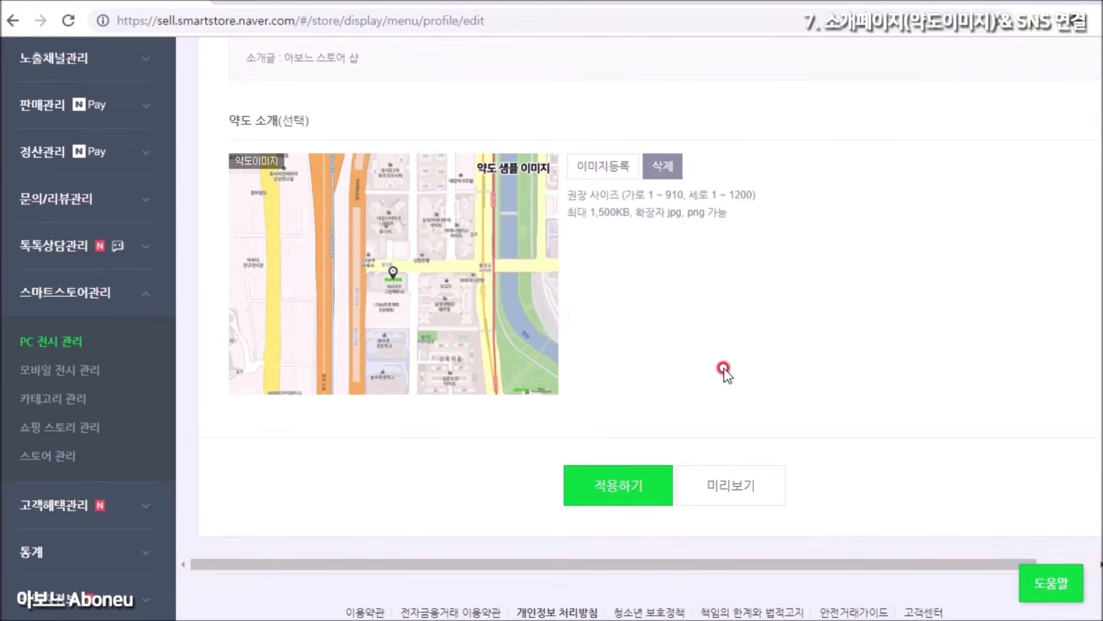
pyautogui.click(614, 489)
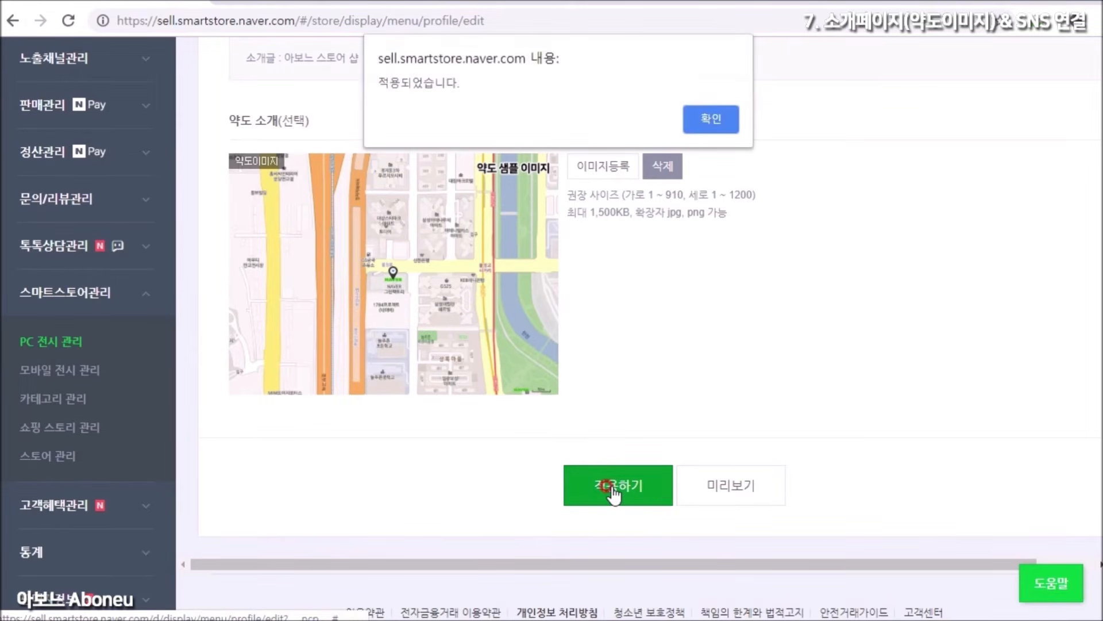
pyautogui.click(711, 121)
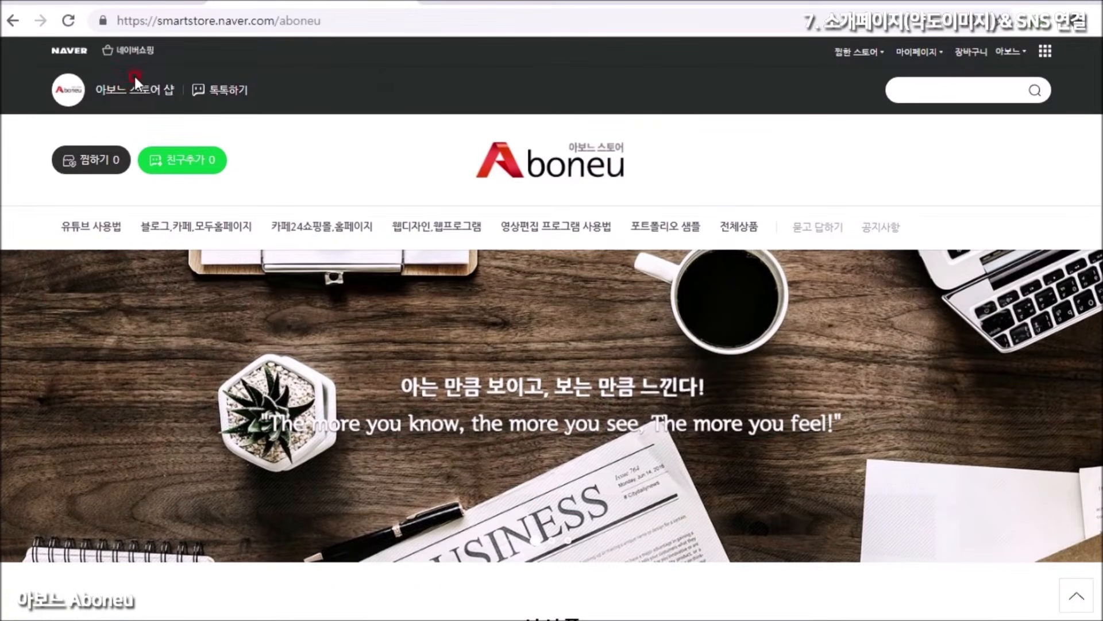
# Open the live store's 소개 페이지 and check the map image below the business information.
pyautogui.click(130, 92)
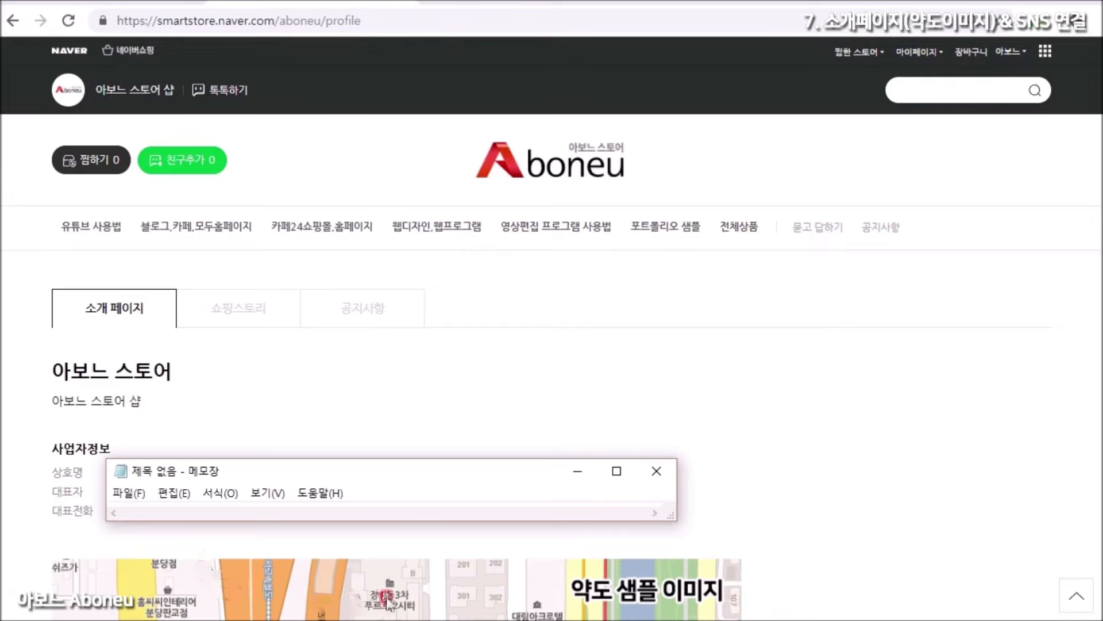
pyautogui.scroll(-7, 923, 319)
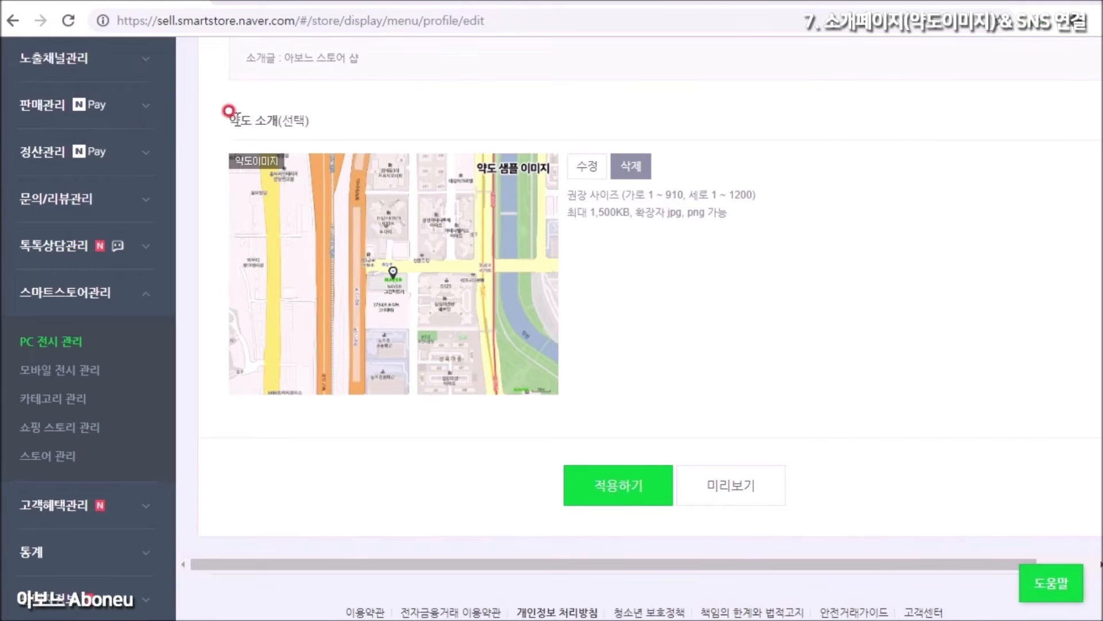
# Turn on 네이버 블로그 in the SNS 설정, save the blog URL aboneu and check the linked blog.
pyautogui.click(57, 62)
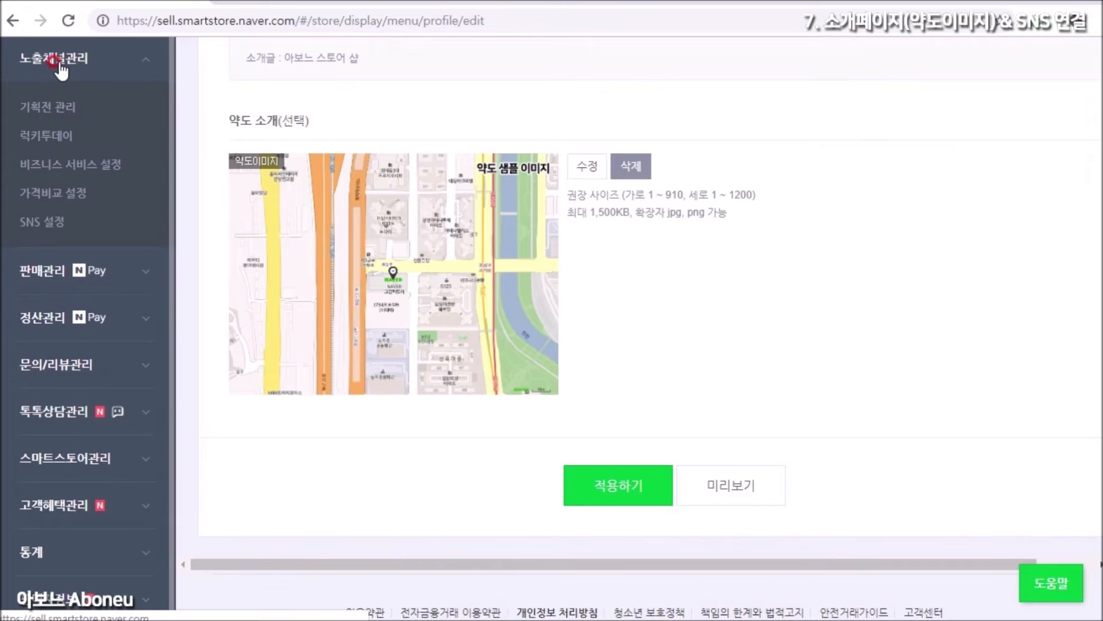
pyautogui.click(42, 223)
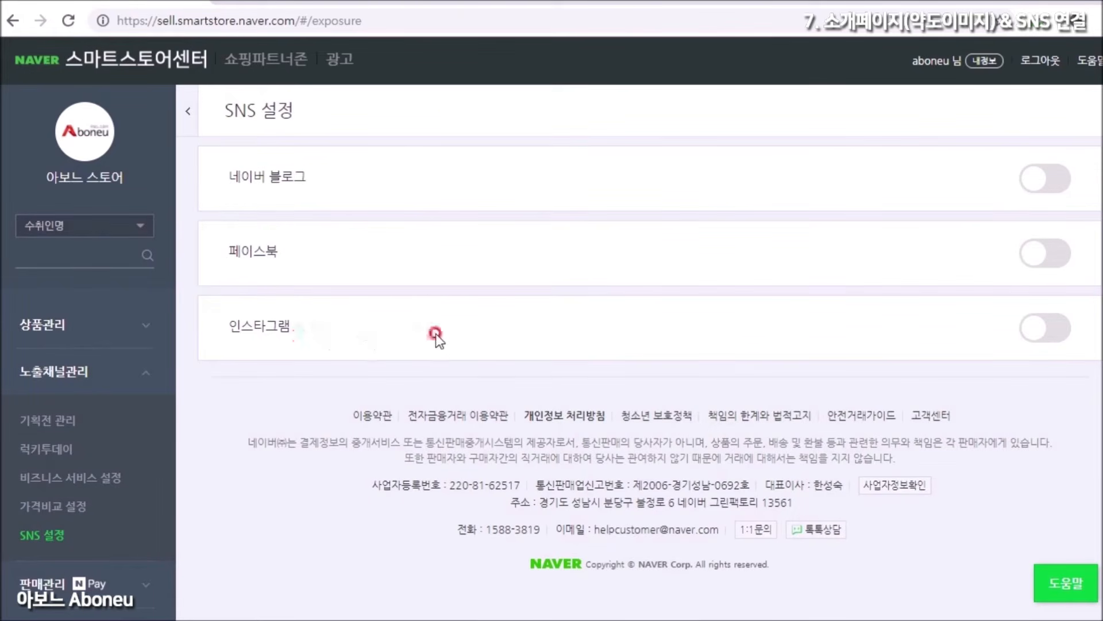
pyautogui.click(1057, 181)
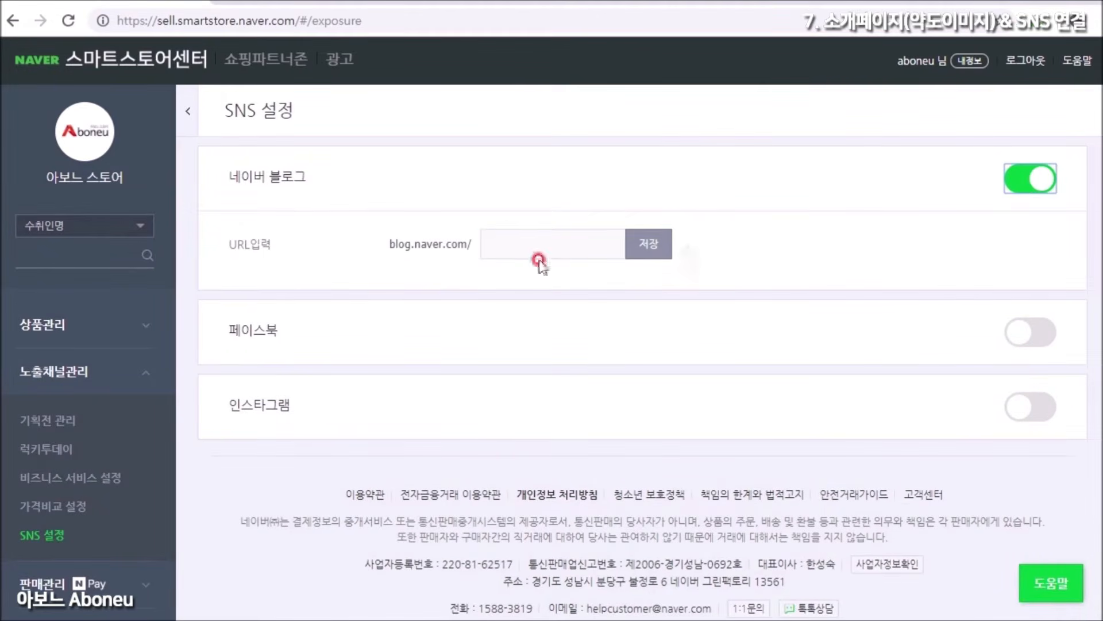
pyautogui.click(503, 248)
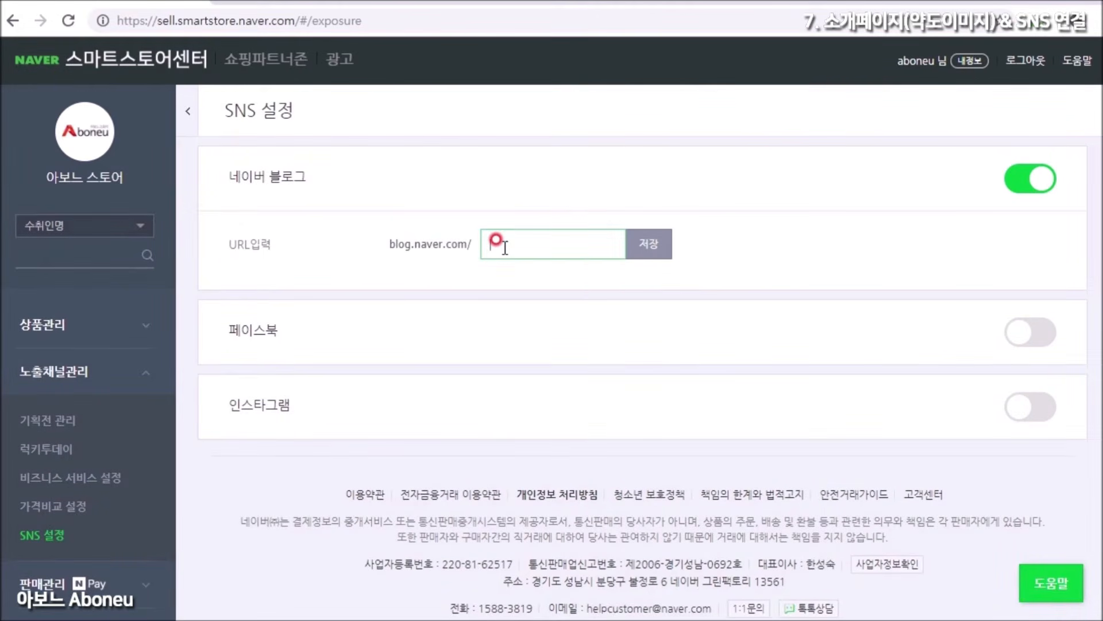
pyautogui.write('aboneu')
pyautogui.click(721, 230)
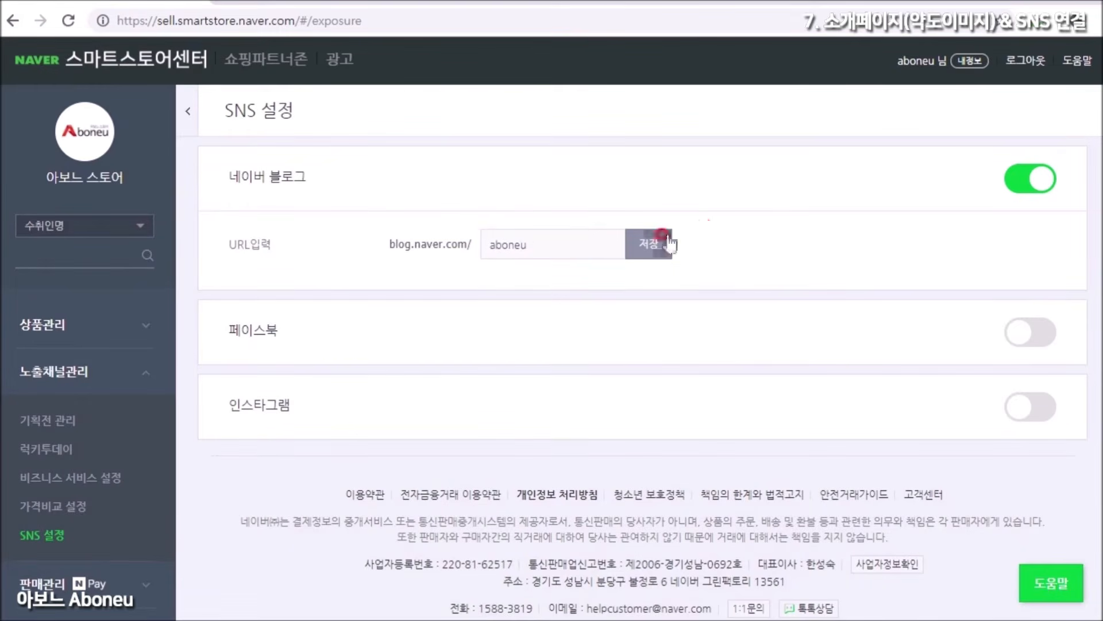
pyautogui.click(644, 241)
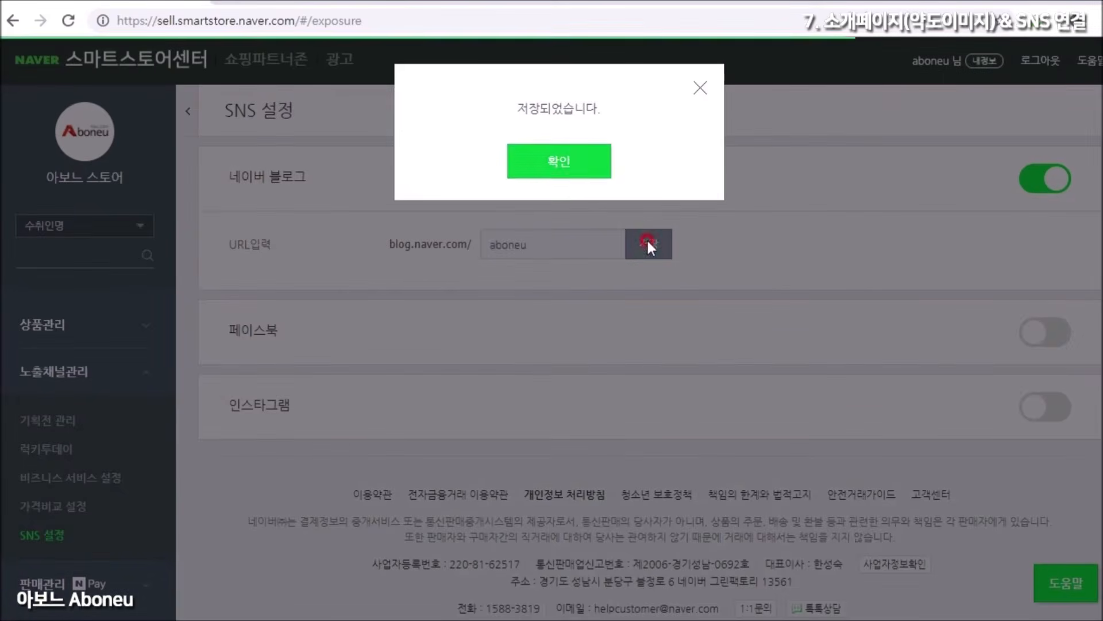
pyautogui.click(581, 159)
pyautogui.click(400, 284)
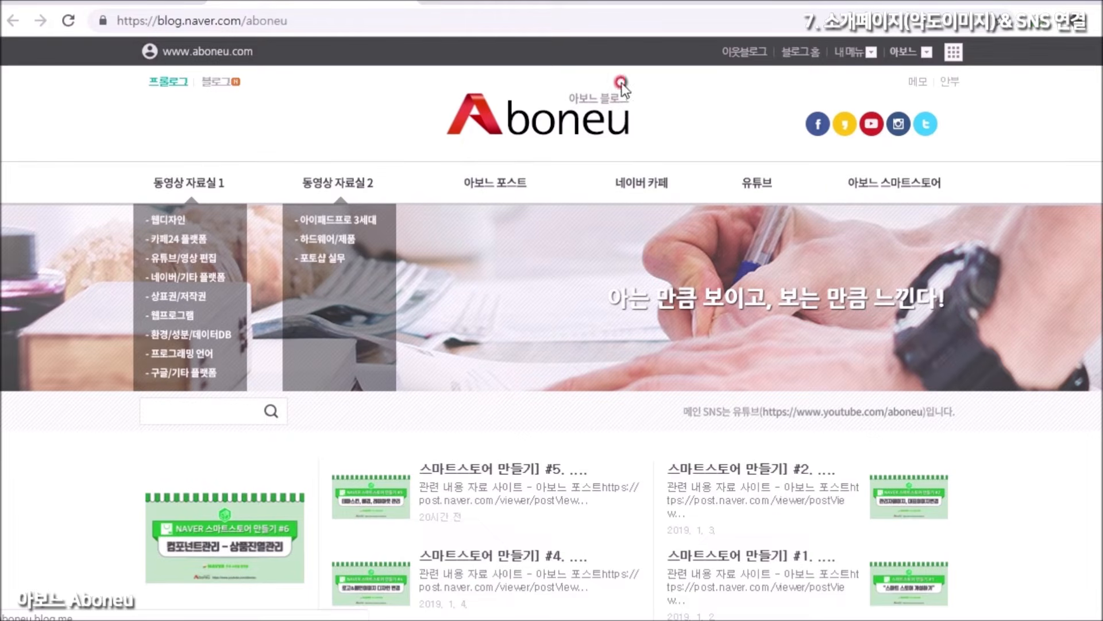
pyautogui.click(176, 5)
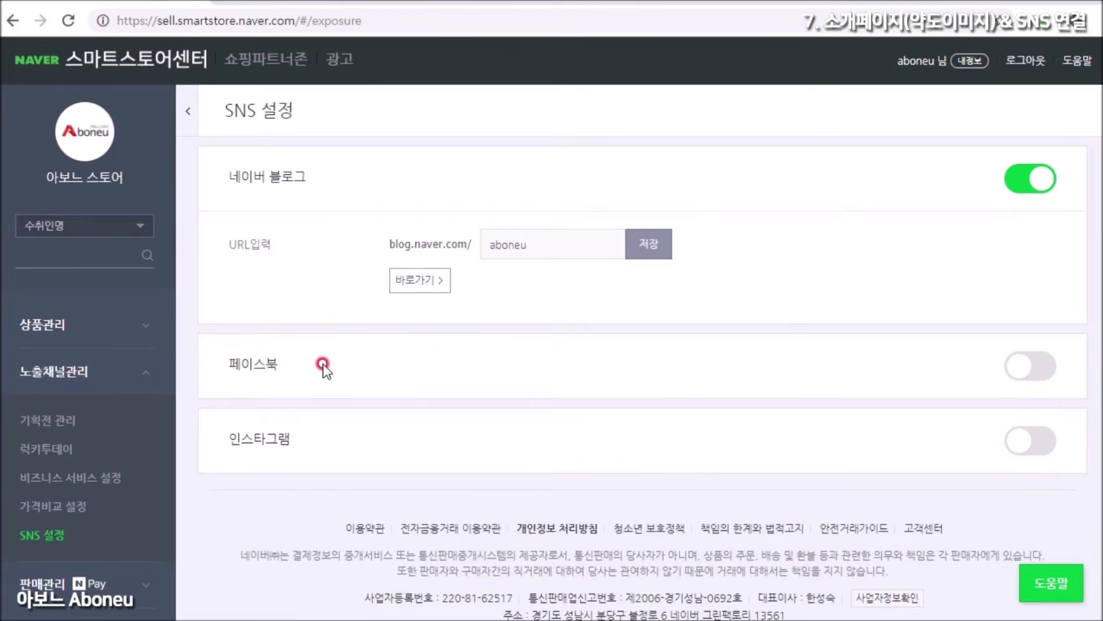
# Turn on 페이스북 and 인스타그램 in the SNS 설정 and save the URL aboneucom for both.
pyautogui.click(1046, 364)
pyautogui.click(549, 427)
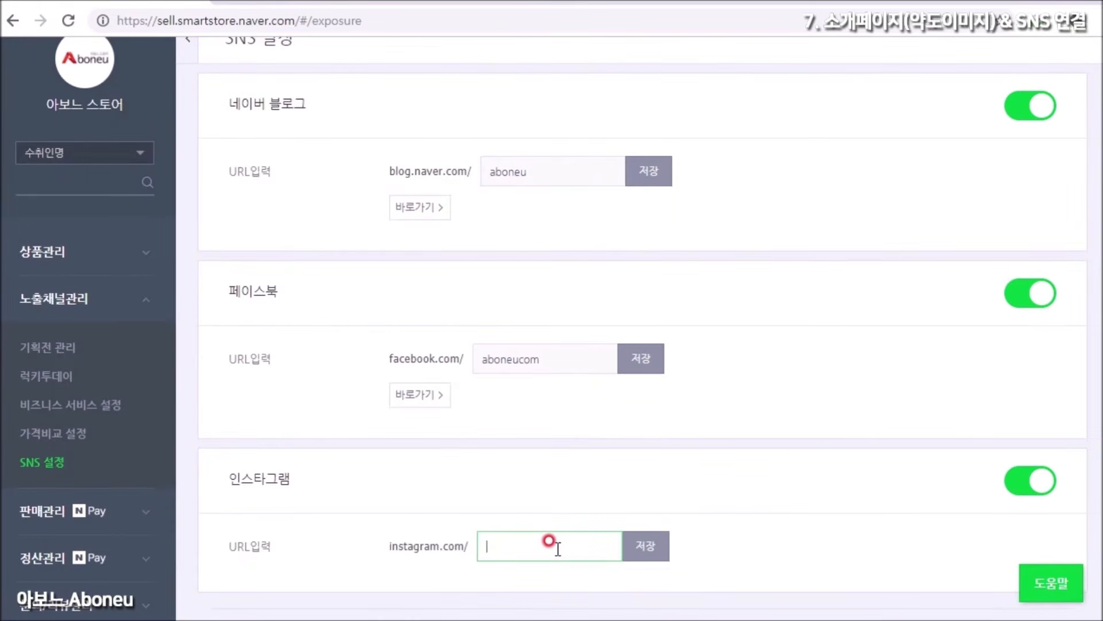
pyautogui.write('aboneucom')
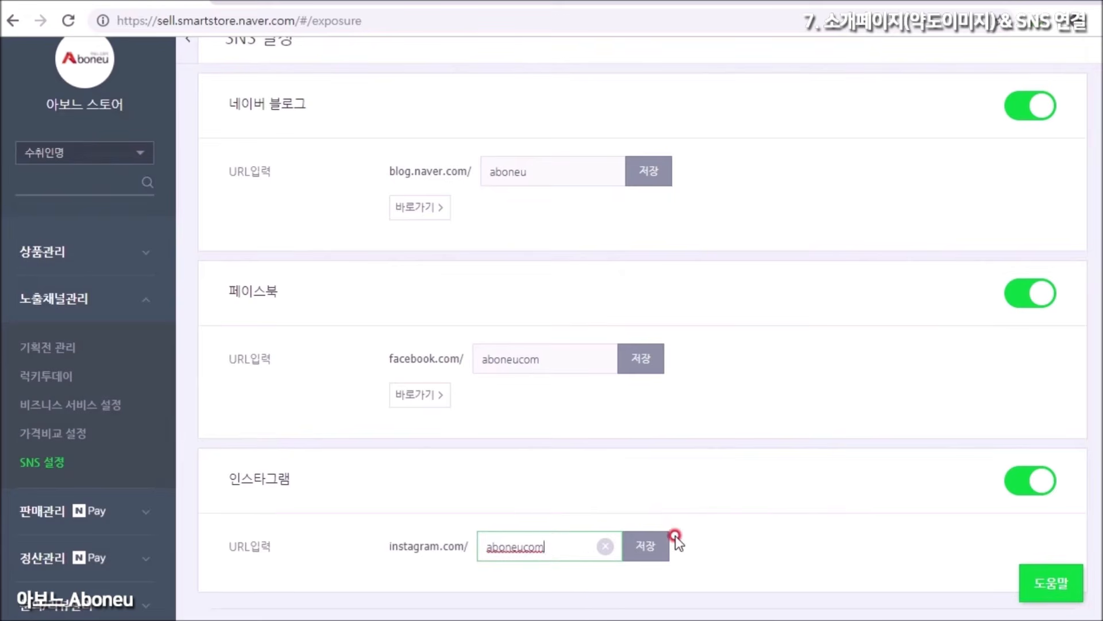
pyautogui.click(649, 543)
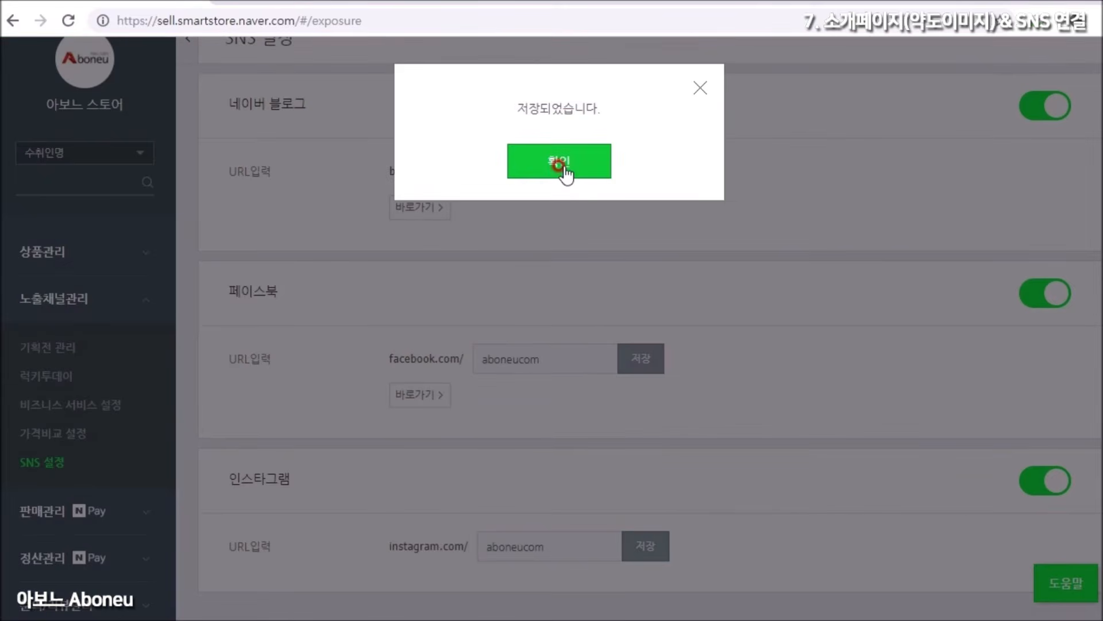
pyautogui.click(562, 168)
pyautogui.scroll(-1, 753, 274)
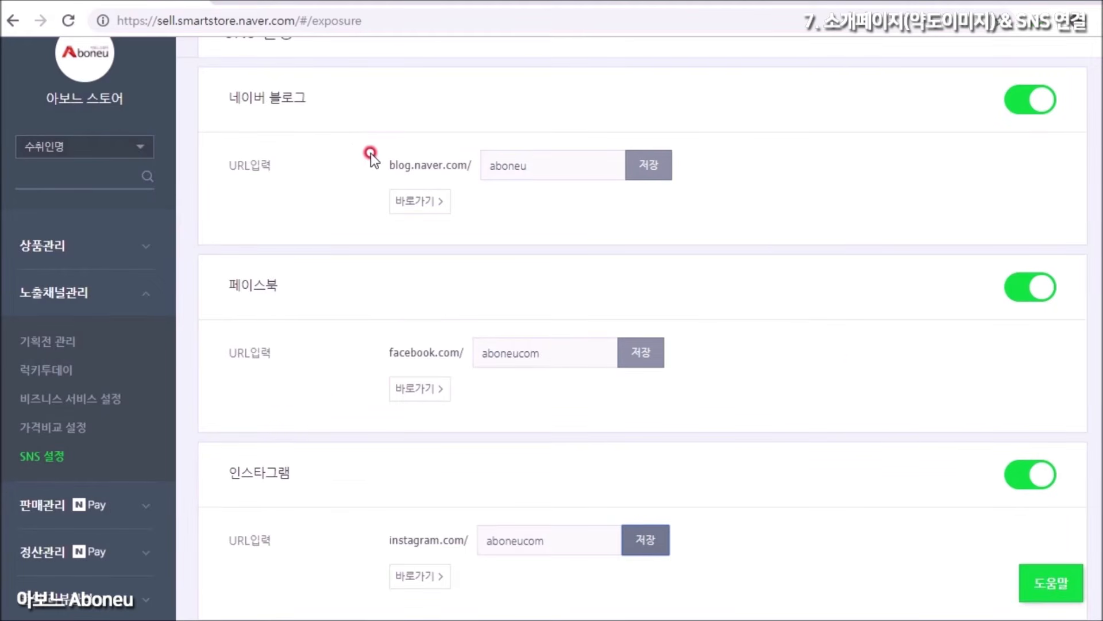
# Open the live store and check the blog, Facebook and Instagram links in its footer.
pyautogui.click(91, 73)
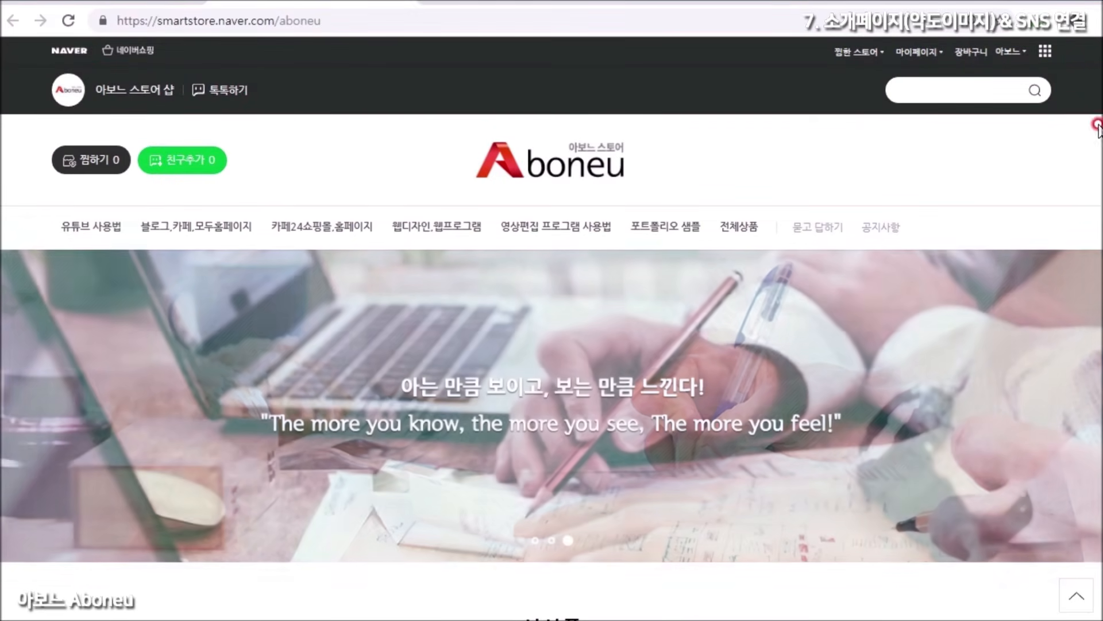
pyautogui.scroll(-20, 551, 327)
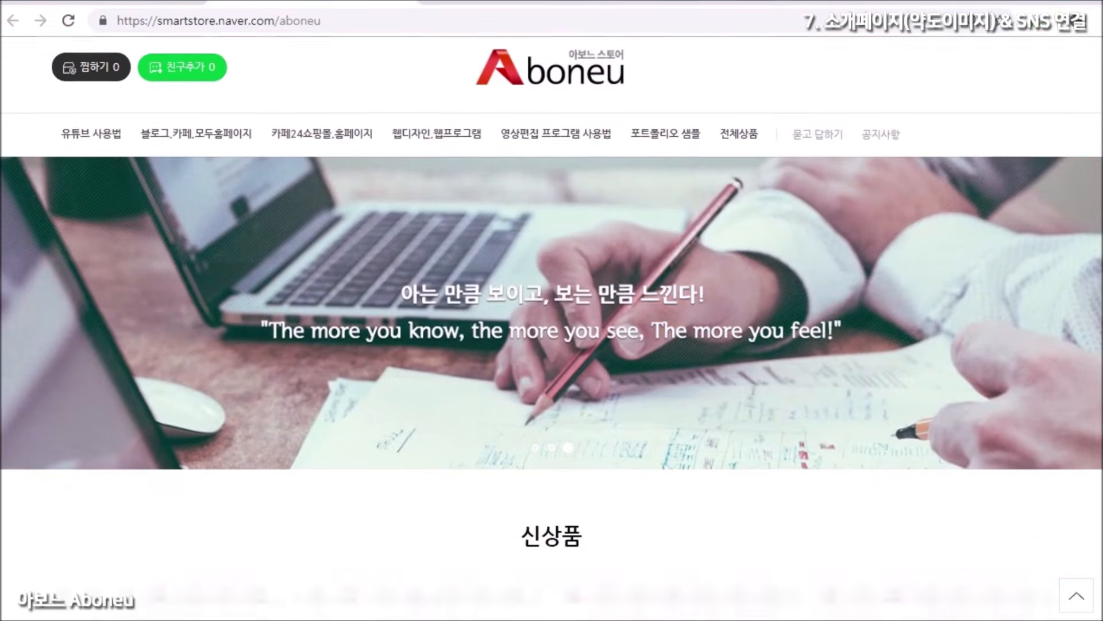
pyautogui.scroll(-11, 552, 328)
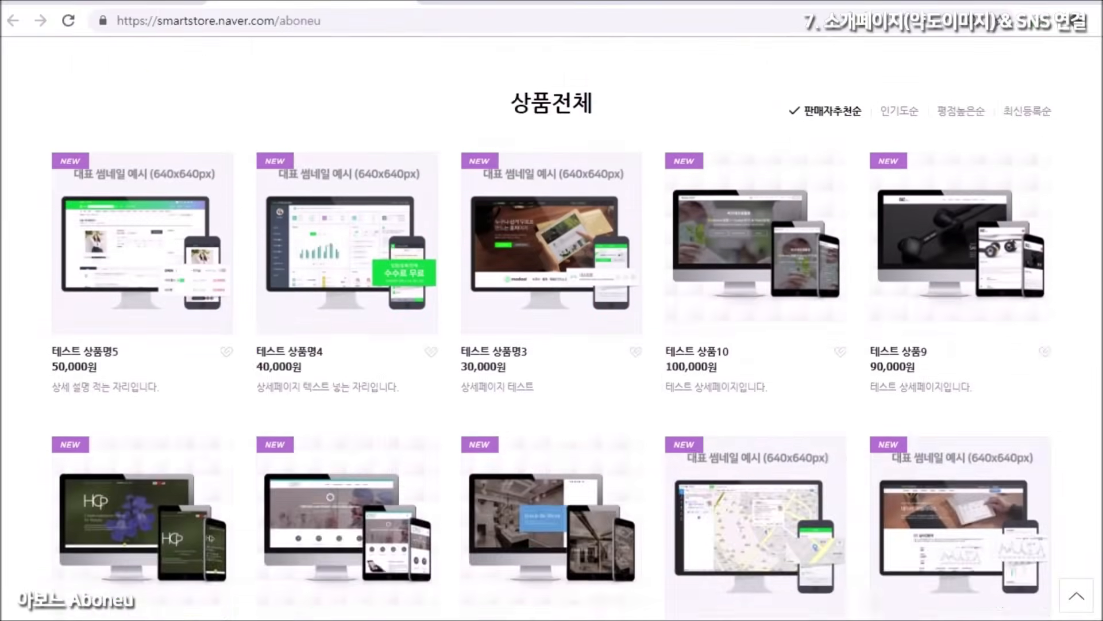
pyautogui.click(971, 384)
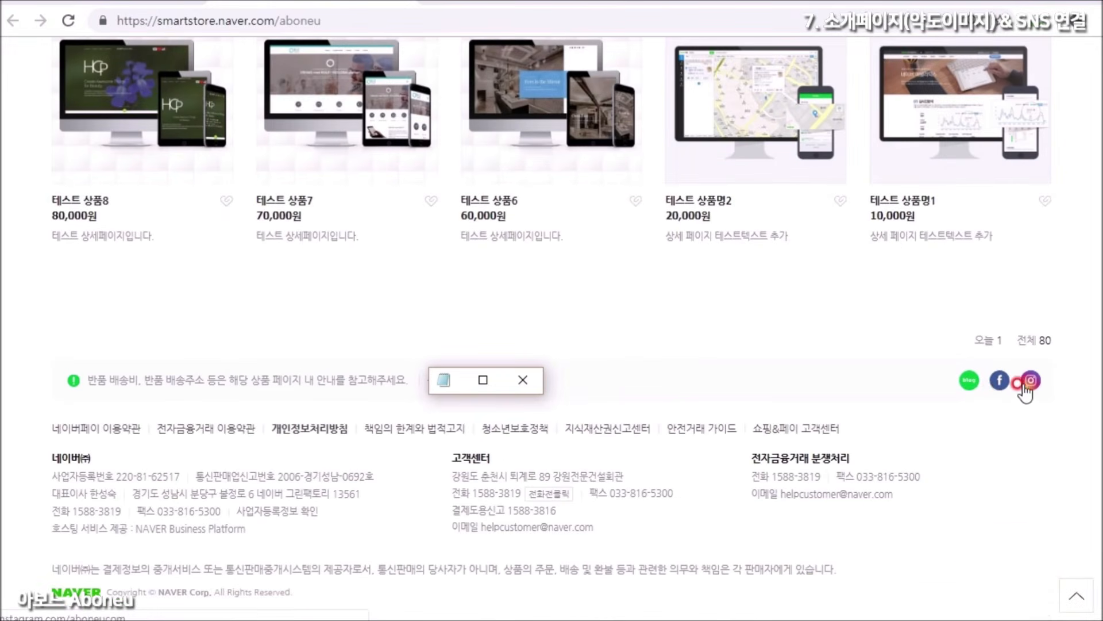
pyautogui.click(988, 405)
pyautogui.click(969, 389)
pyautogui.click(990, 391)
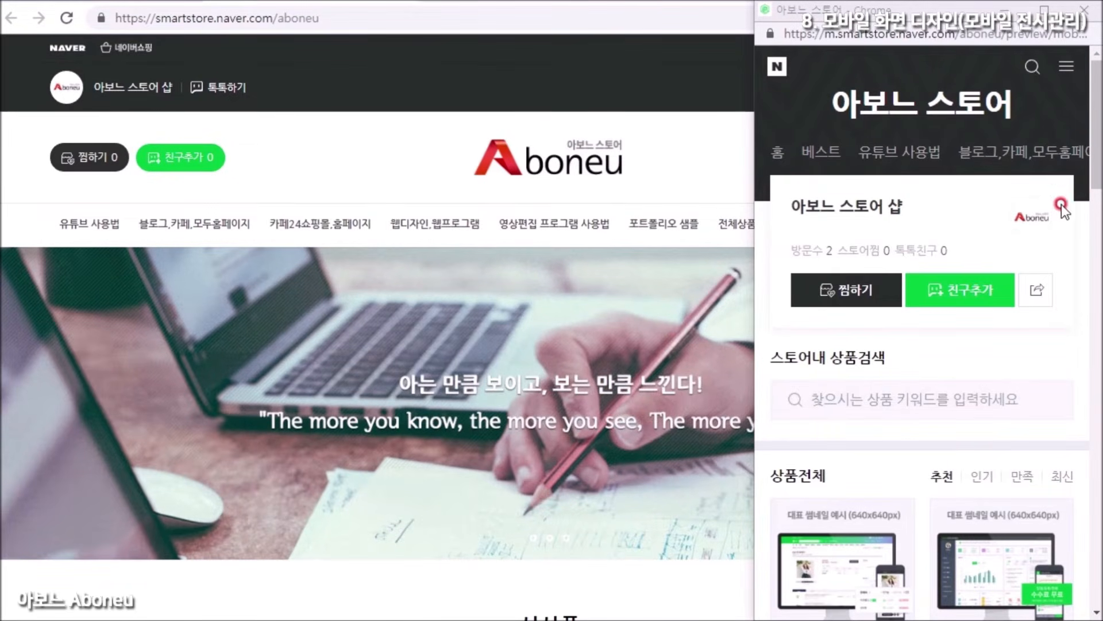
# Look through the live store's PC home page and compare it with the store's mobile preview.
pyautogui.click(736, 278)
pyautogui.scroll(-12, 737, 279)
pyautogui.scroll(-15, 550, 327)
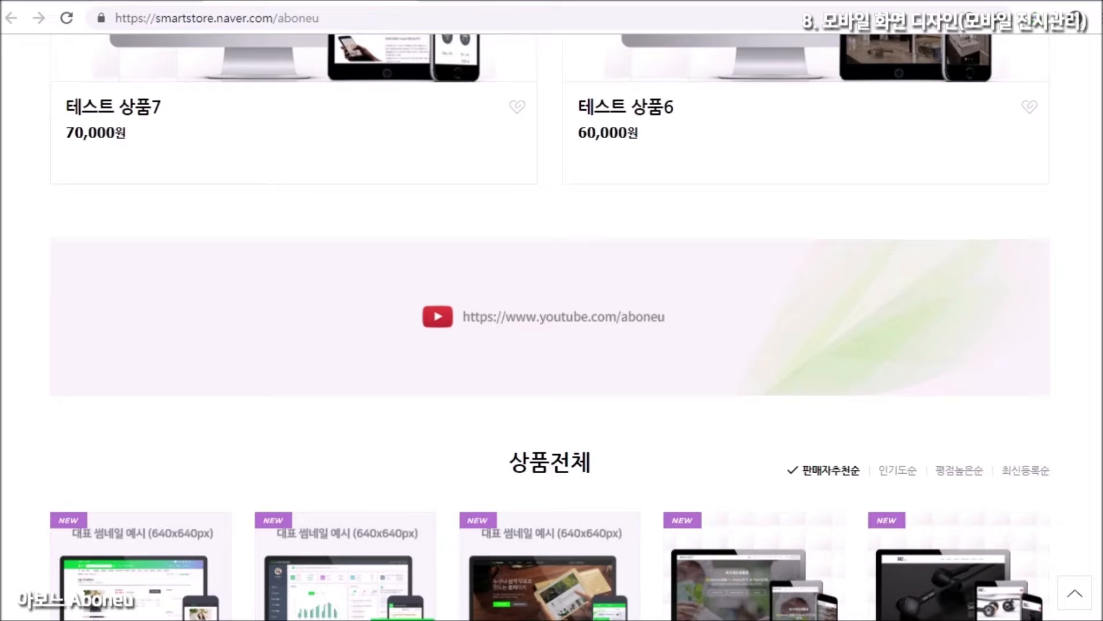
pyautogui.hotkey('alt', 'Tab')
pyautogui.moveTo(1096, 97); pyautogui.dragTo(1097, 97)
pyautogui.scroll(-15, 1086, 308)
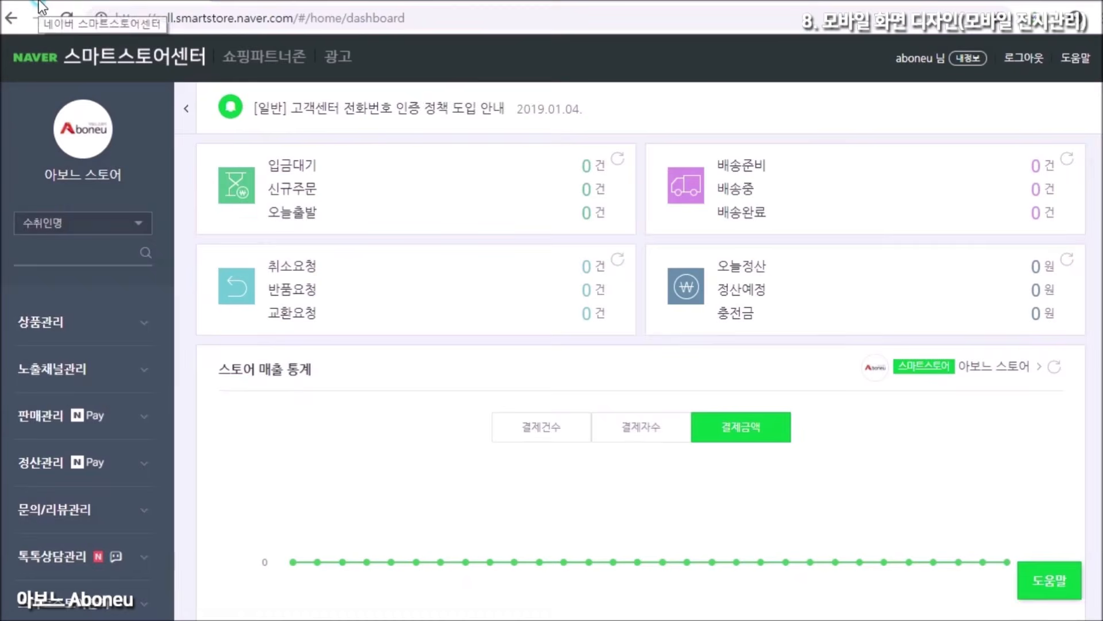
# Return to the 스마트스토어센터 and open 컴포넌트 관리 in the PC 전시 관리.
pyautogui.click(421, 202)
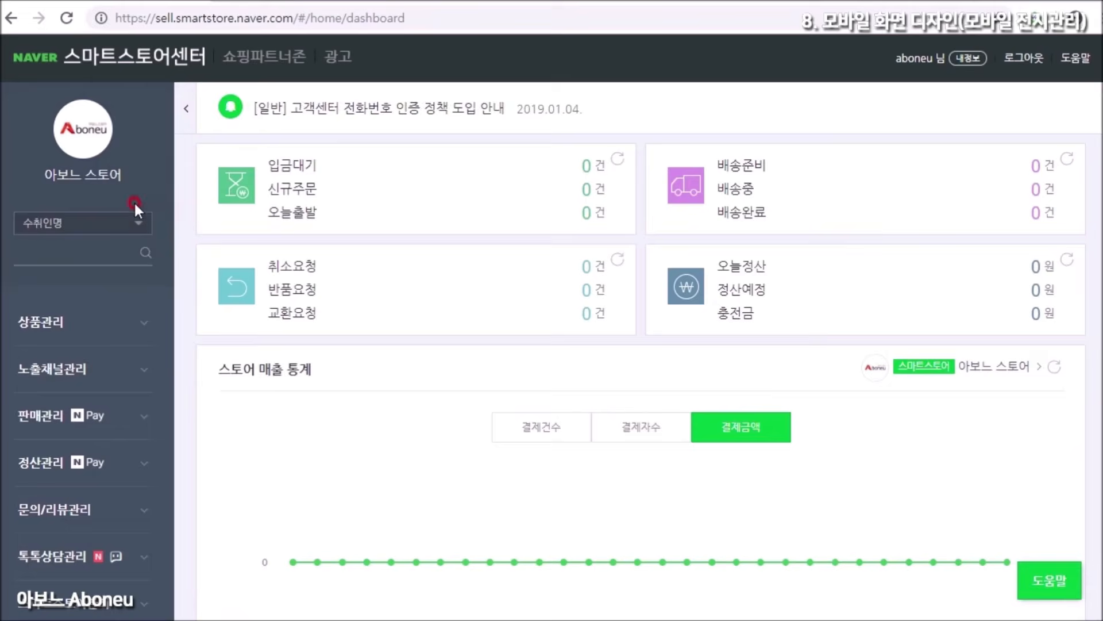
pyautogui.scroll(-2, 111, 399)
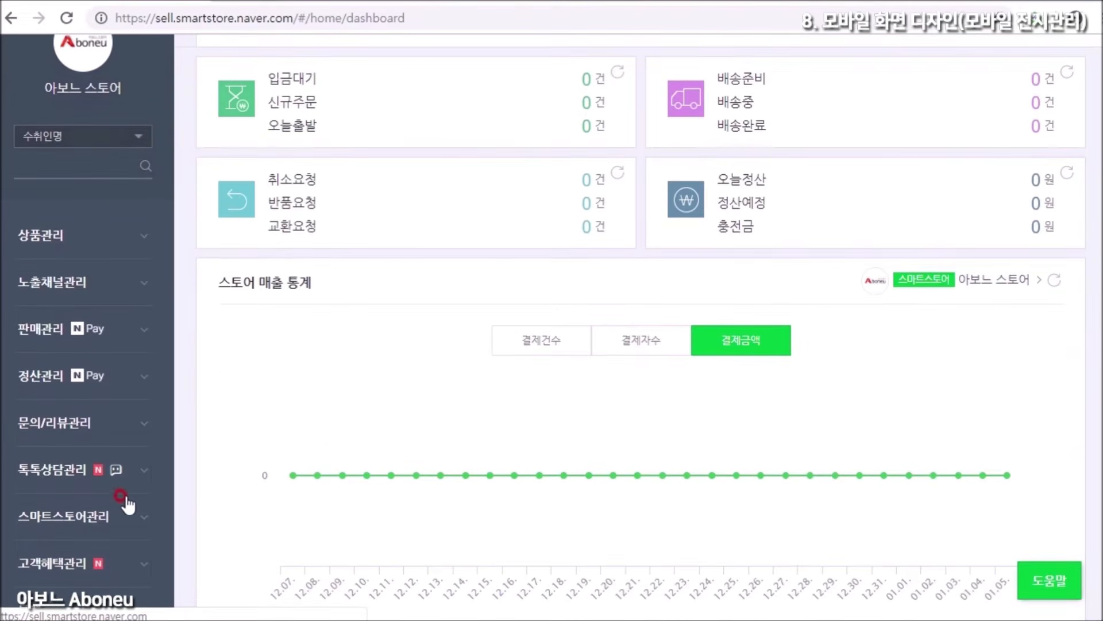
pyautogui.click(86, 513)
pyautogui.scroll(-3, 86, 510)
pyautogui.click(94, 414)
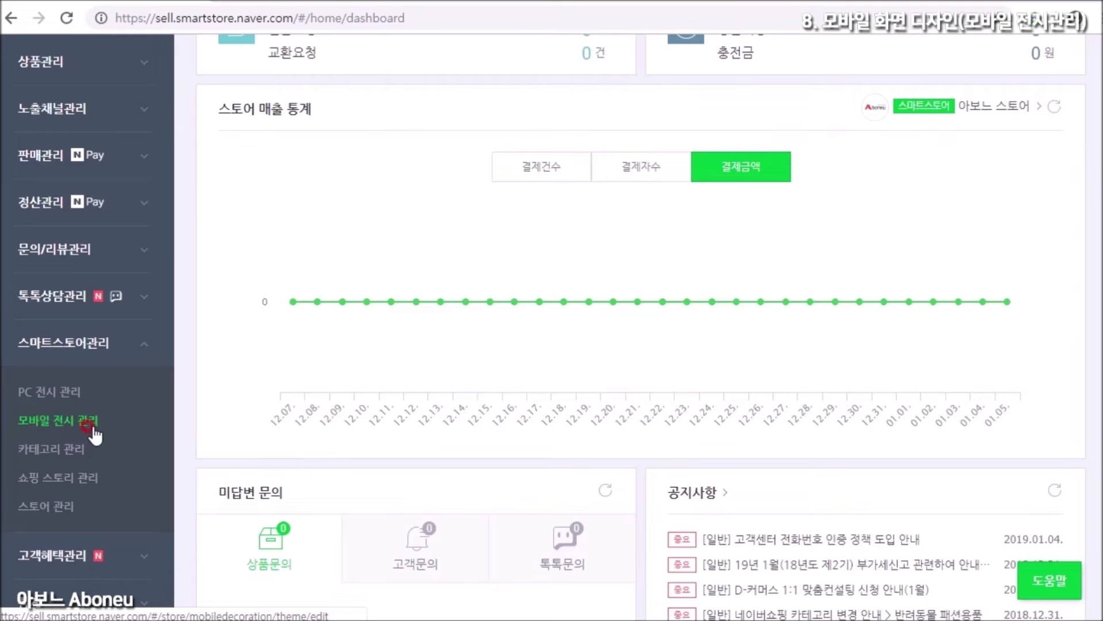
pyautogui.click(55, 392)
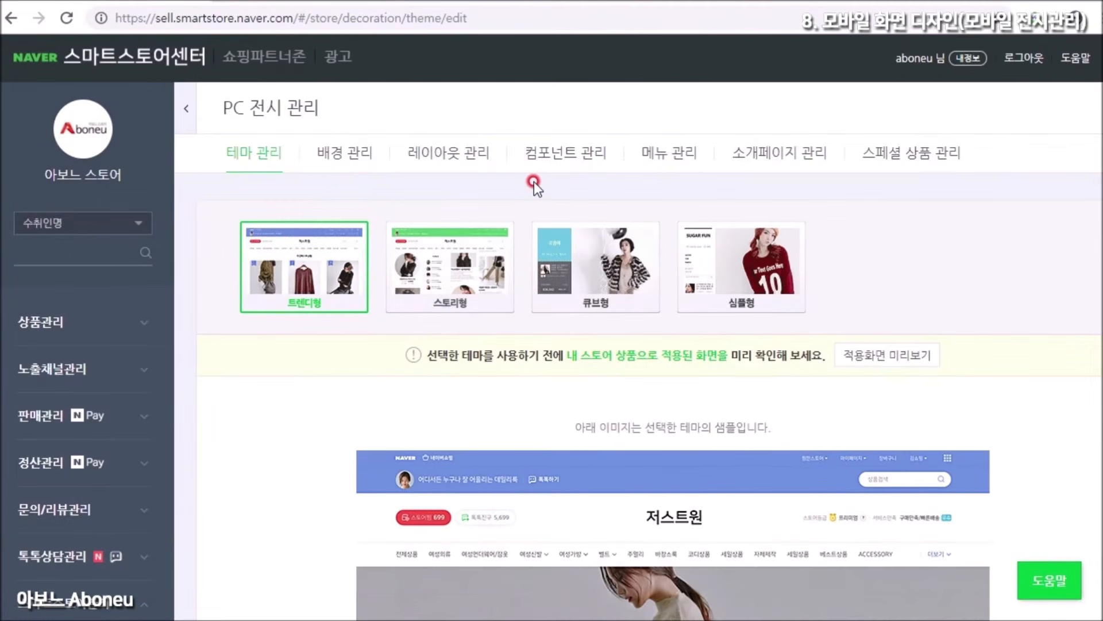
pyautogui.click(559, 155)
# Review the list of home components under 홈 관리 and open the settings of the 스토어 이름 component.
pyautogui.scroll(-2, 517, 227)
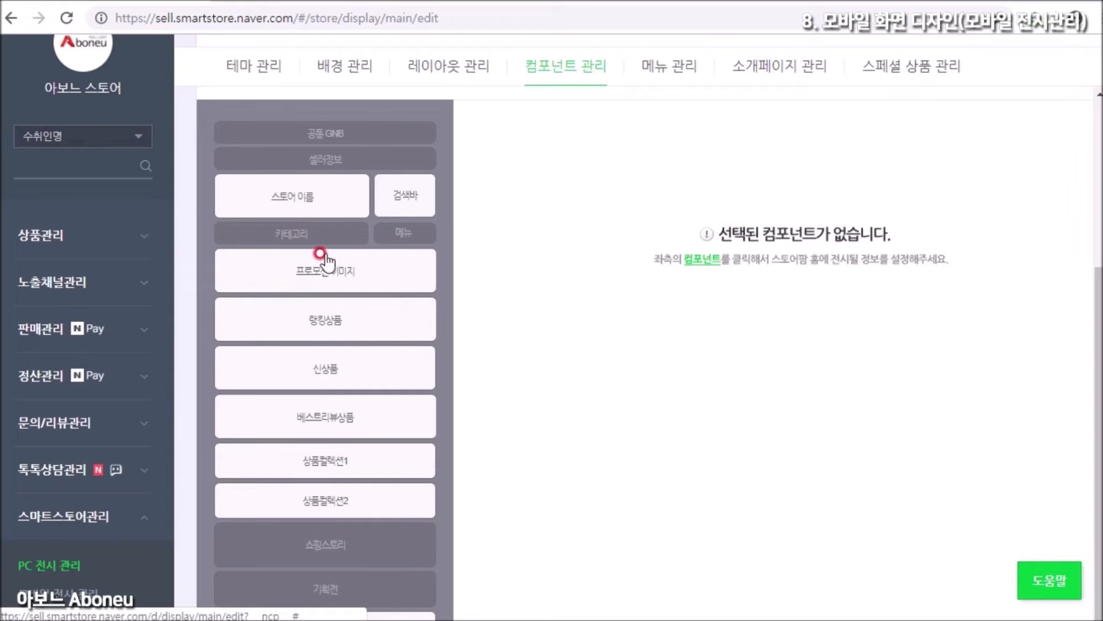
pyautogui.scroll(-3, 451, 319)
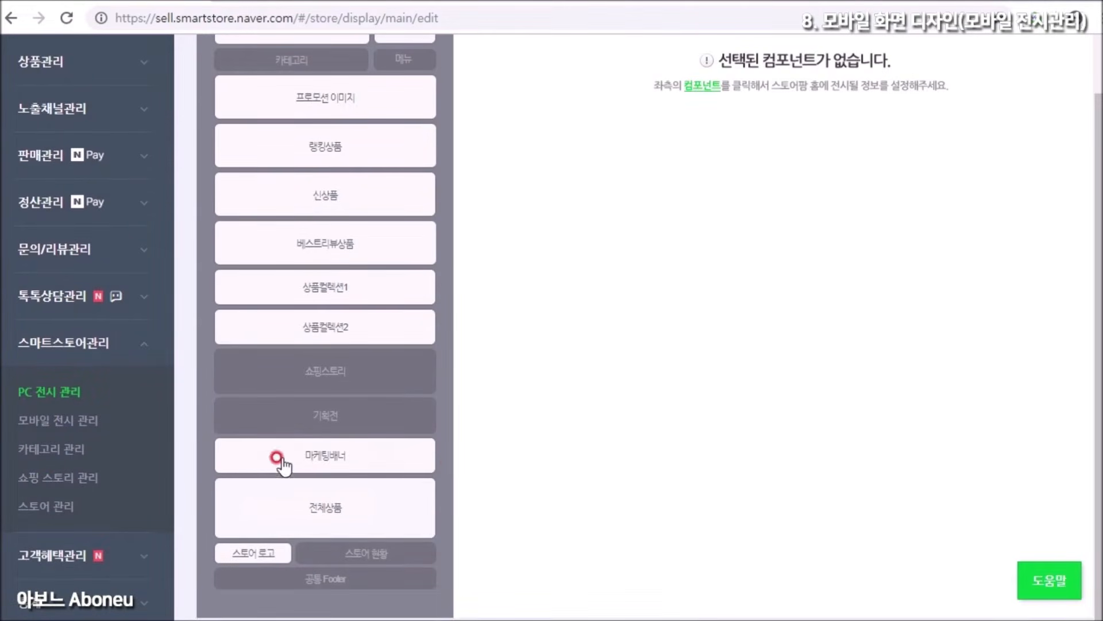
pyautogui.scroll(4, 553, 401)
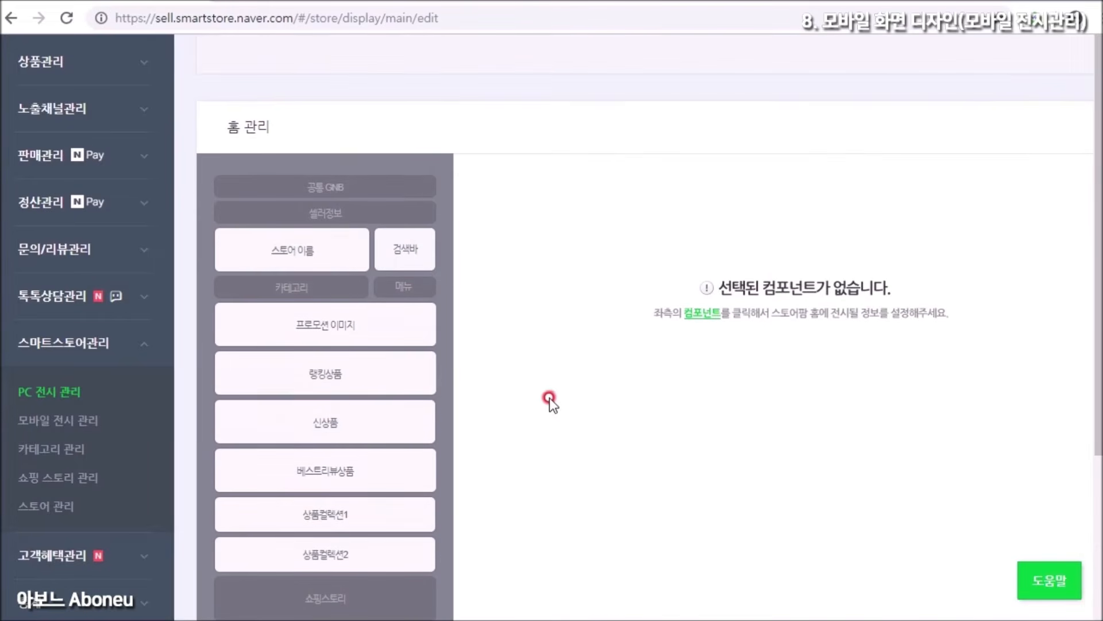
pyautogui.click(294, 253)
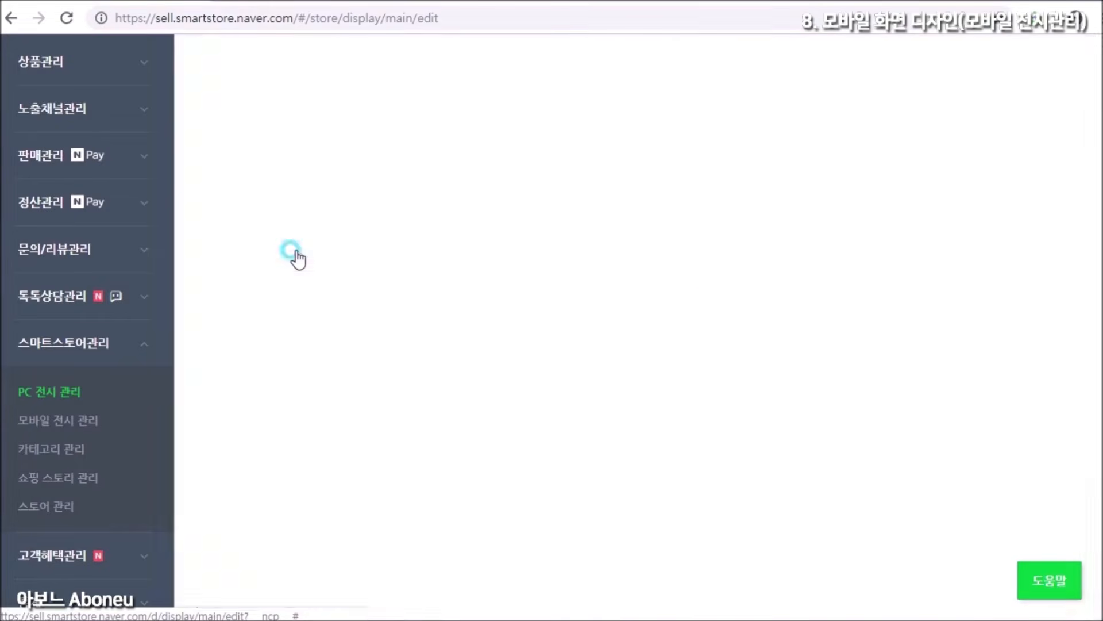
pyautogui.moveTo(1095, 253); pyautogui.dragTo(1096, 403)
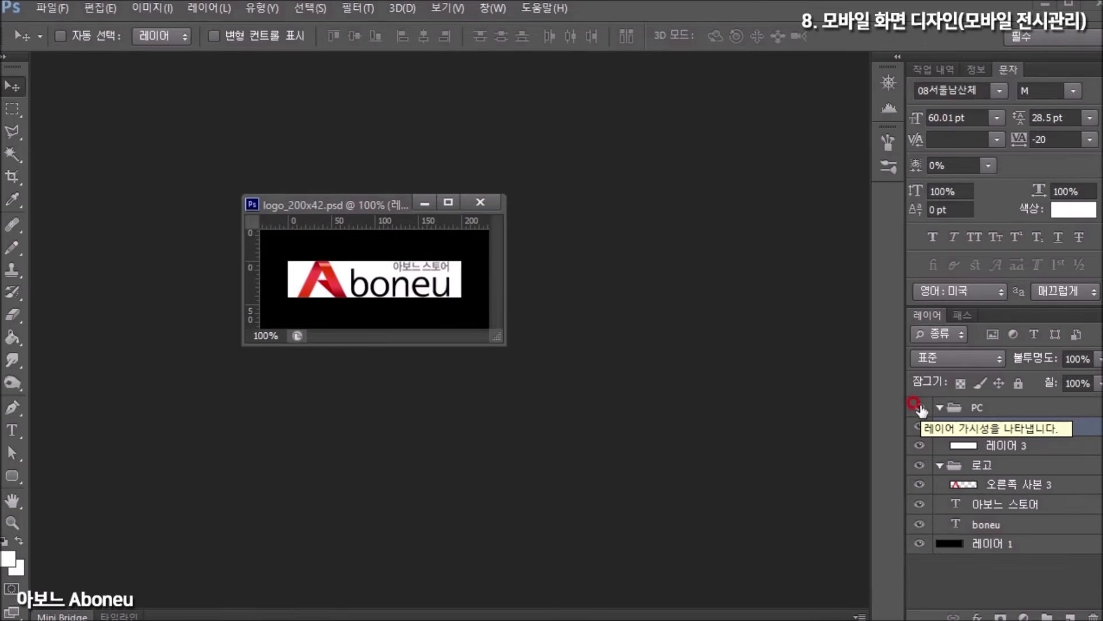
# Hide the PC layer group and the black background layer 레이어 1 in logo_200x42.psd.
pyautogui.click(919, 408)
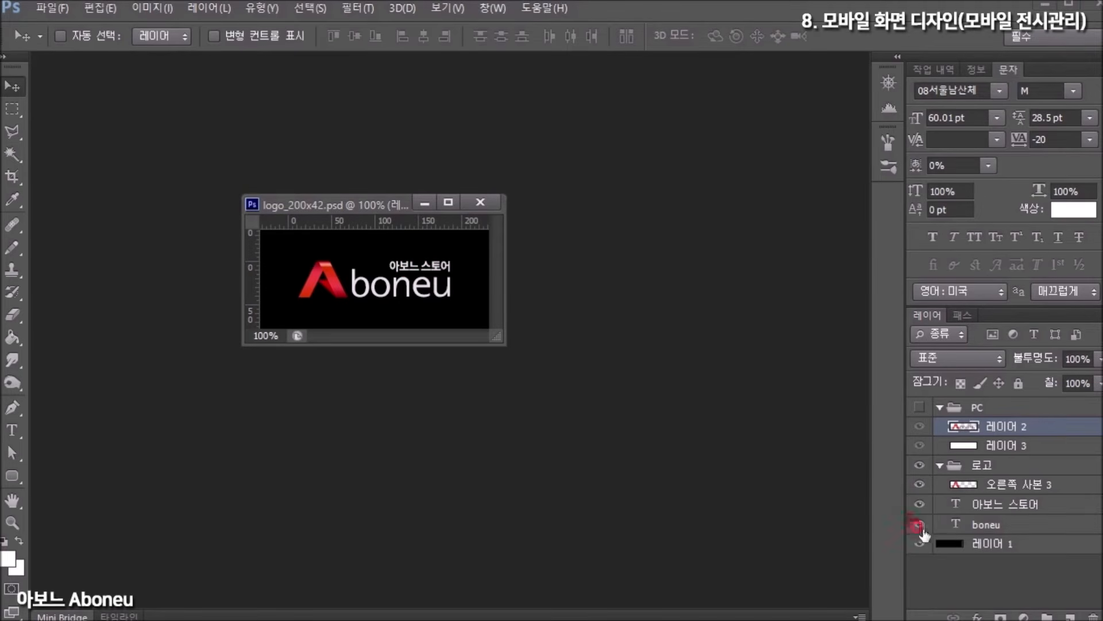
pyautogui.click(919, 543)
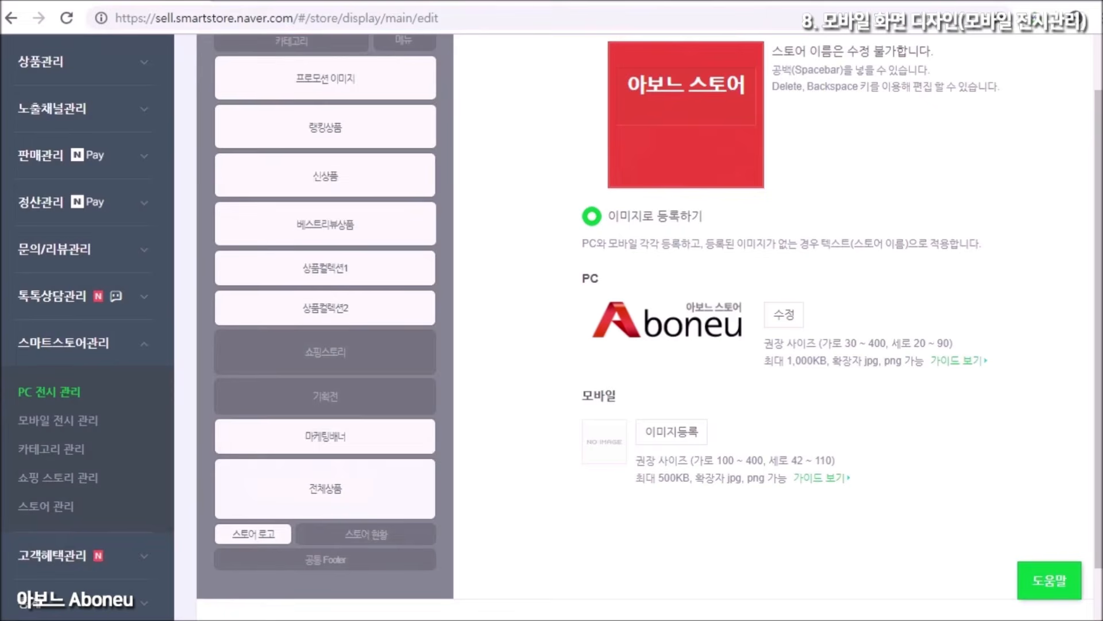
# Switch to the Smart Store page in the browser and register logo_200x42.png as the mobile store name image.
pyautogui.click(514, 448)
pyautogui.click(668, 435)
pyautogui.click(774, 105)
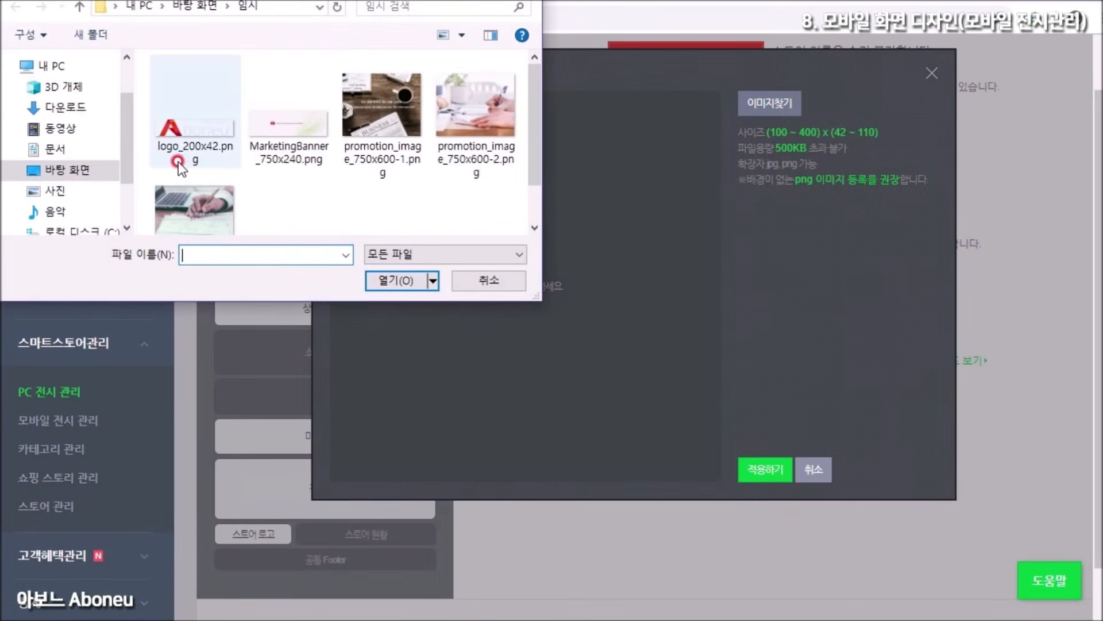
pyautogui.click(205, 140)
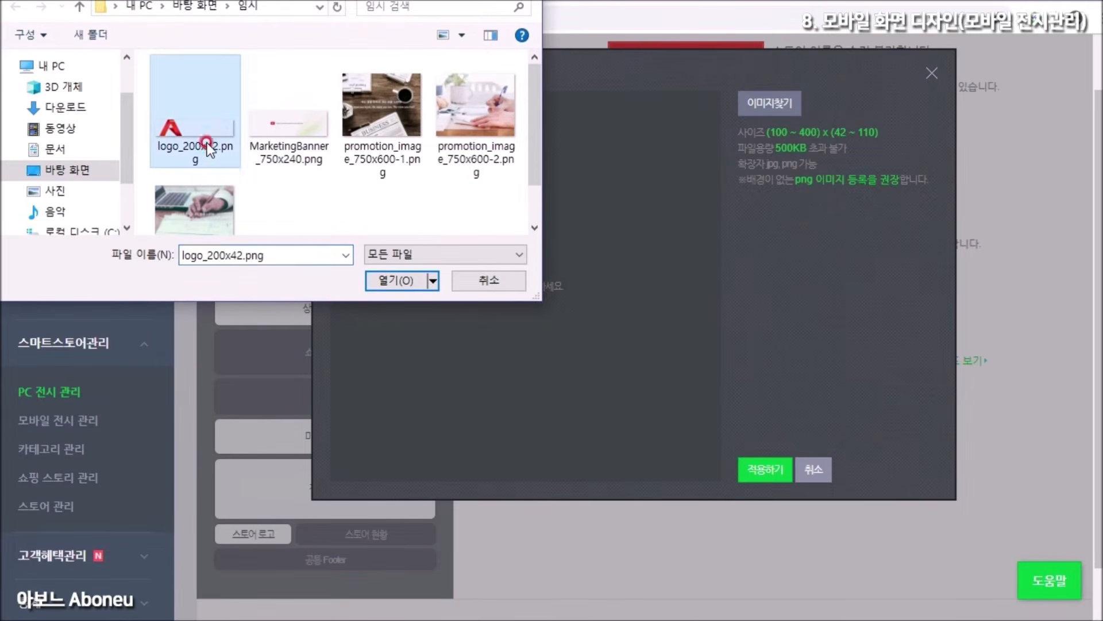
pyautogui.click(432, 284)
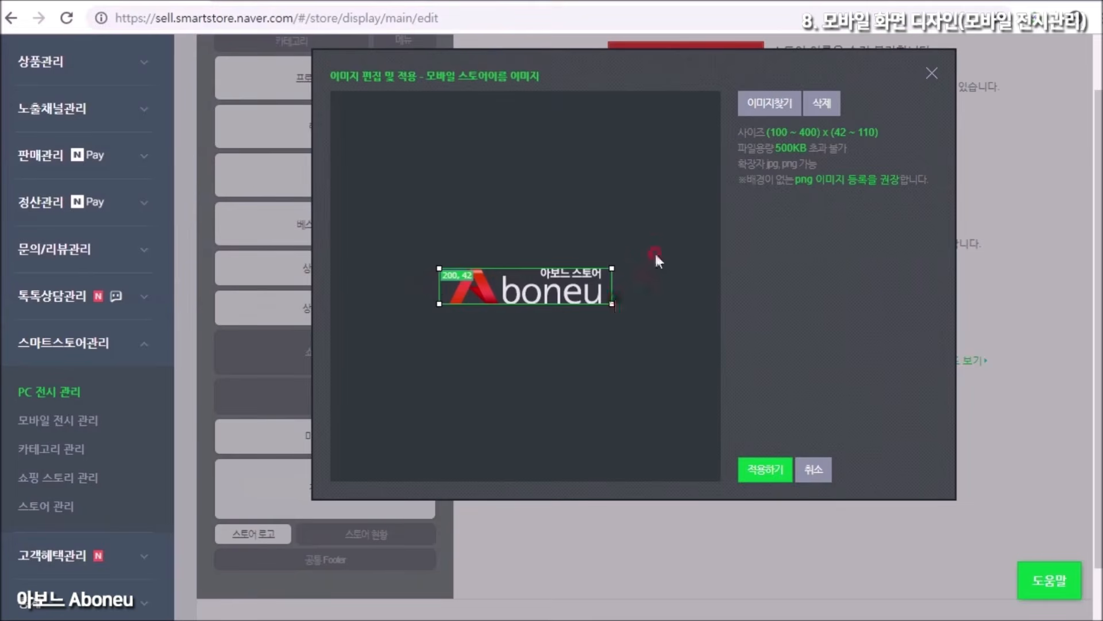
pyautogui.click(765, 474)
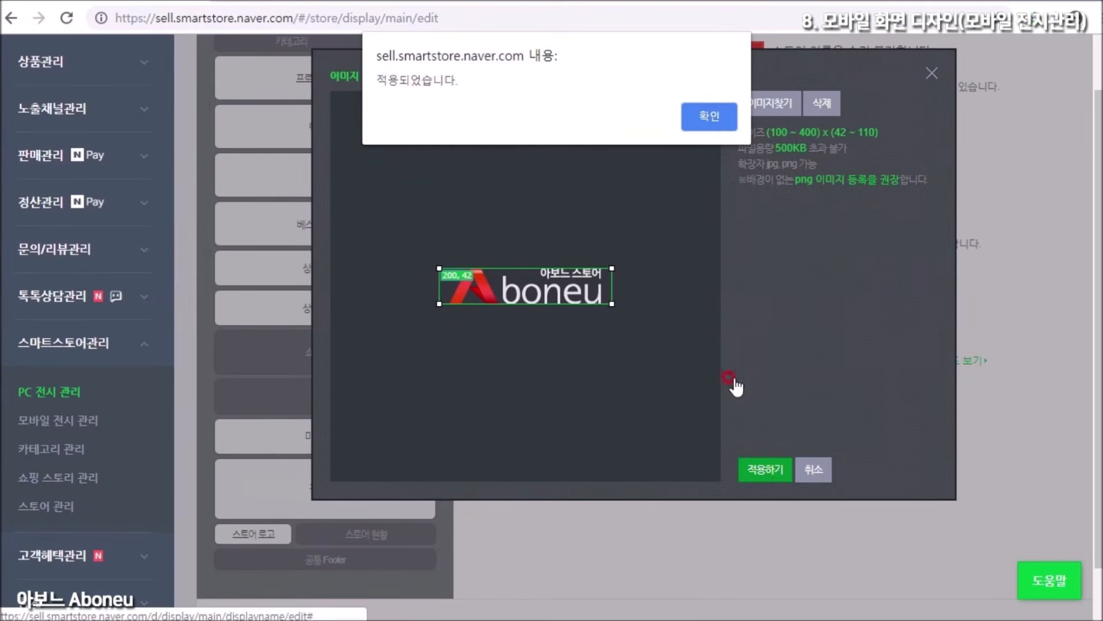
pyautogui.click(704, 121)
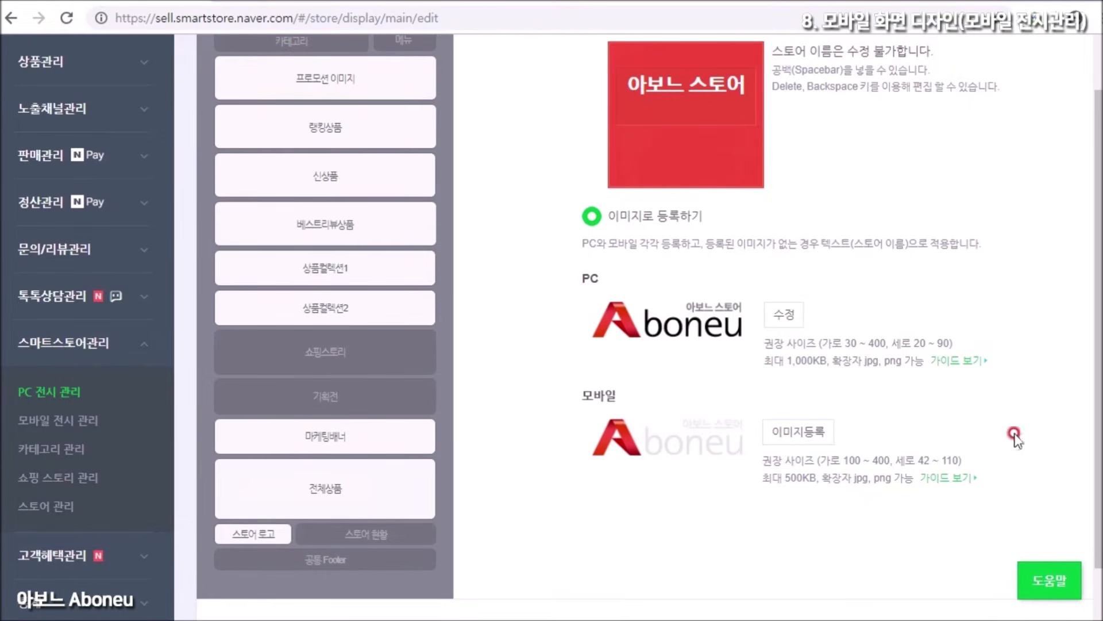
# Apply the store name settings and reload the mobile store preview.
pyautogui.scroll(-2, 674, 322)
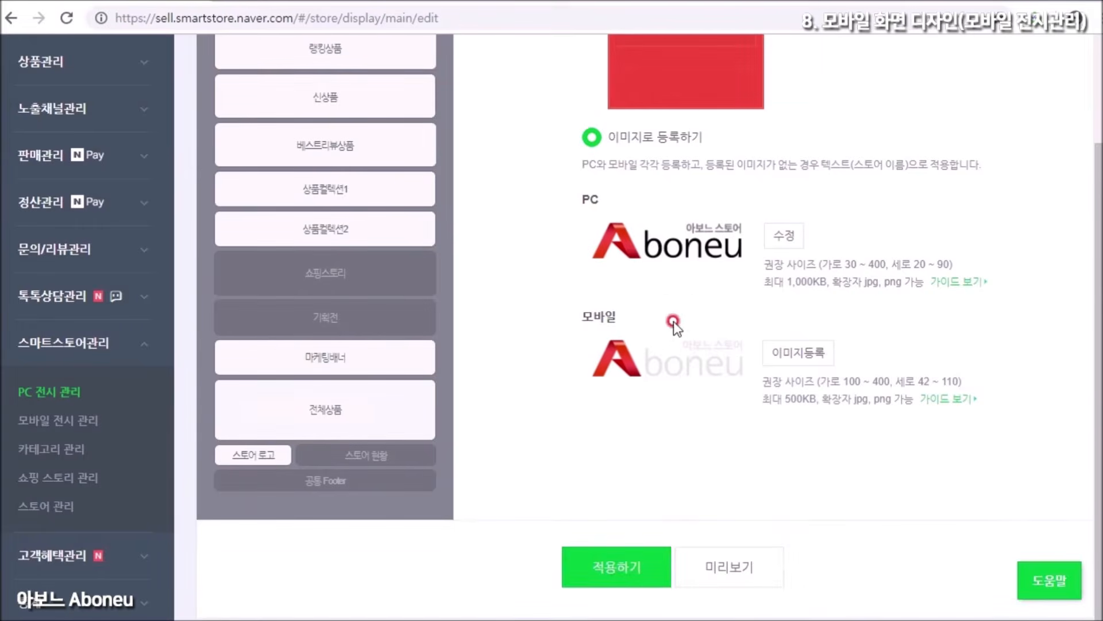
pyautogui.click(619, 566)
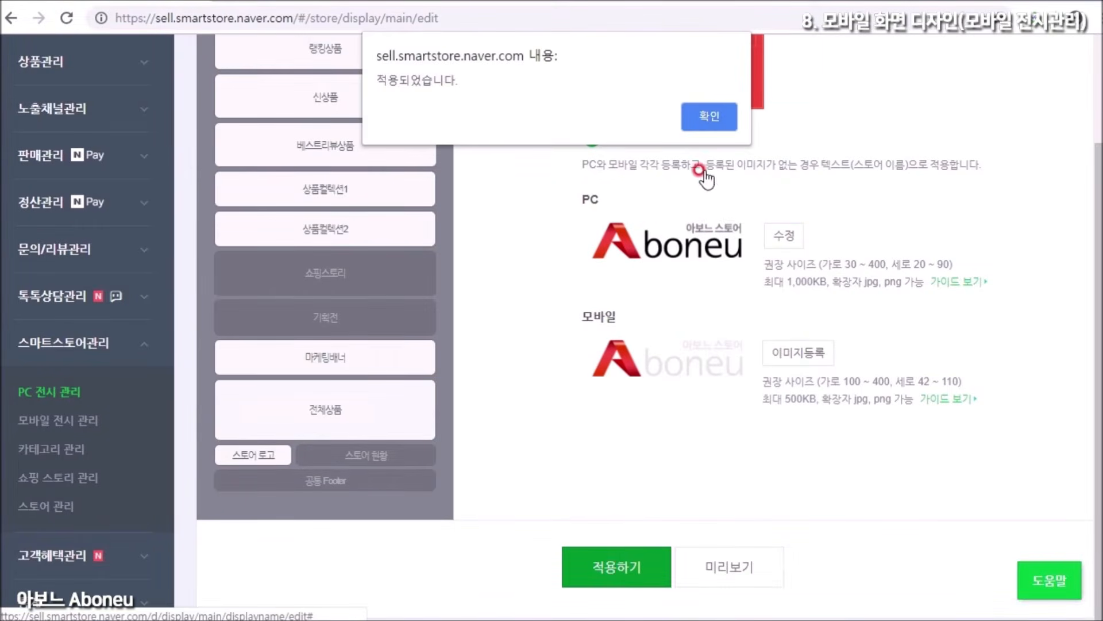
pyautogui.click(713, 119)
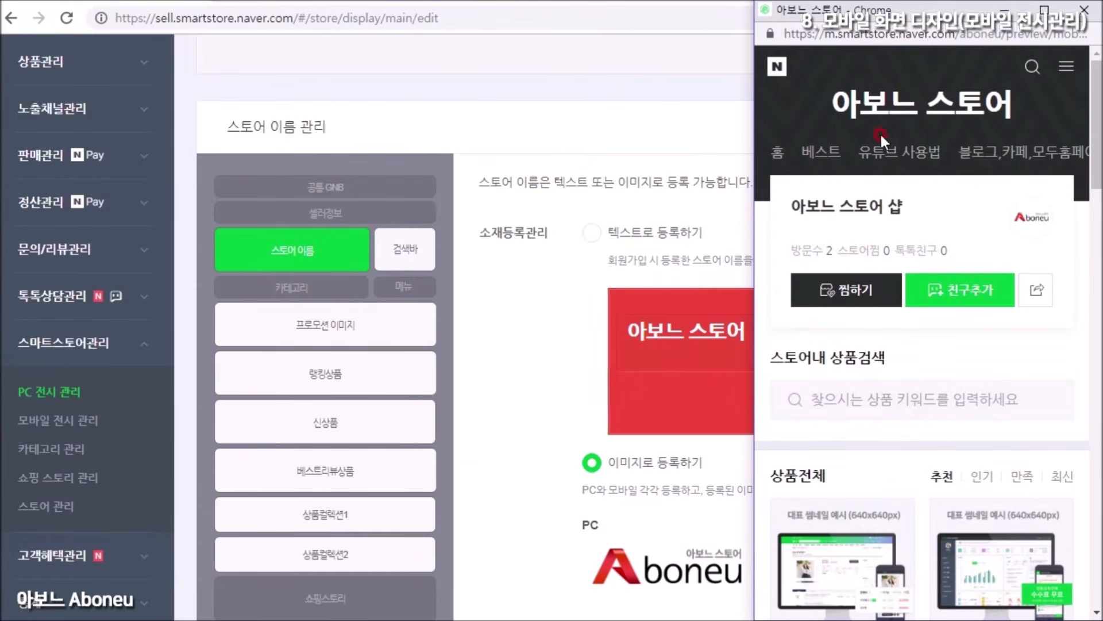
pyautogui.click(957, 35)
pyautogui.press('Return')
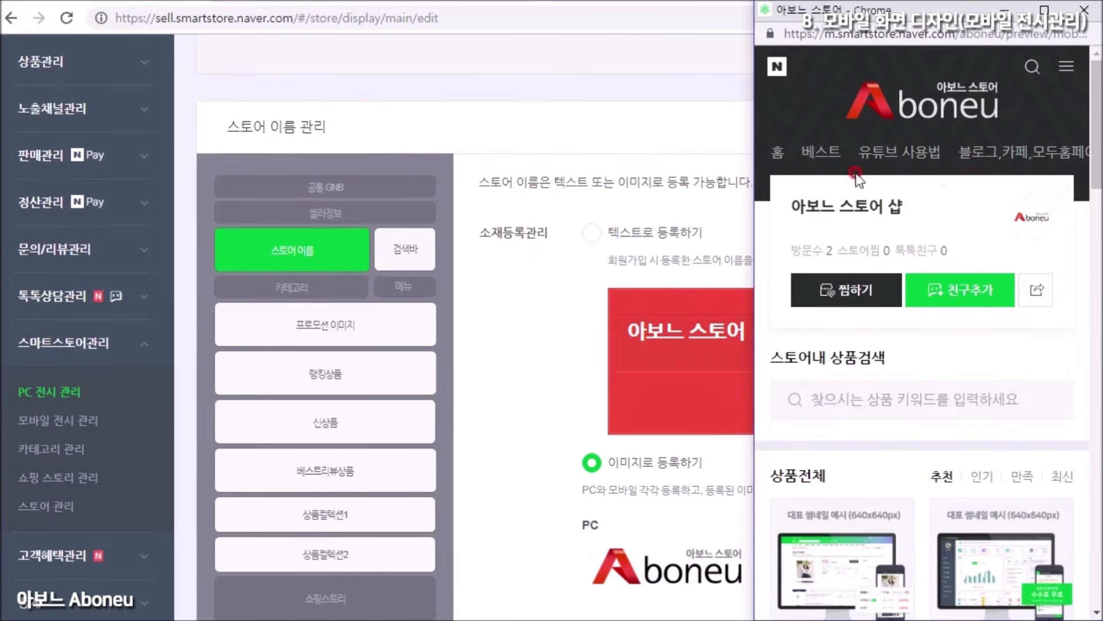
# Return to the component management page and open the promotion image (프로모션 이미지) settings at the first mobile image.
pyautogui.click(573, 88)
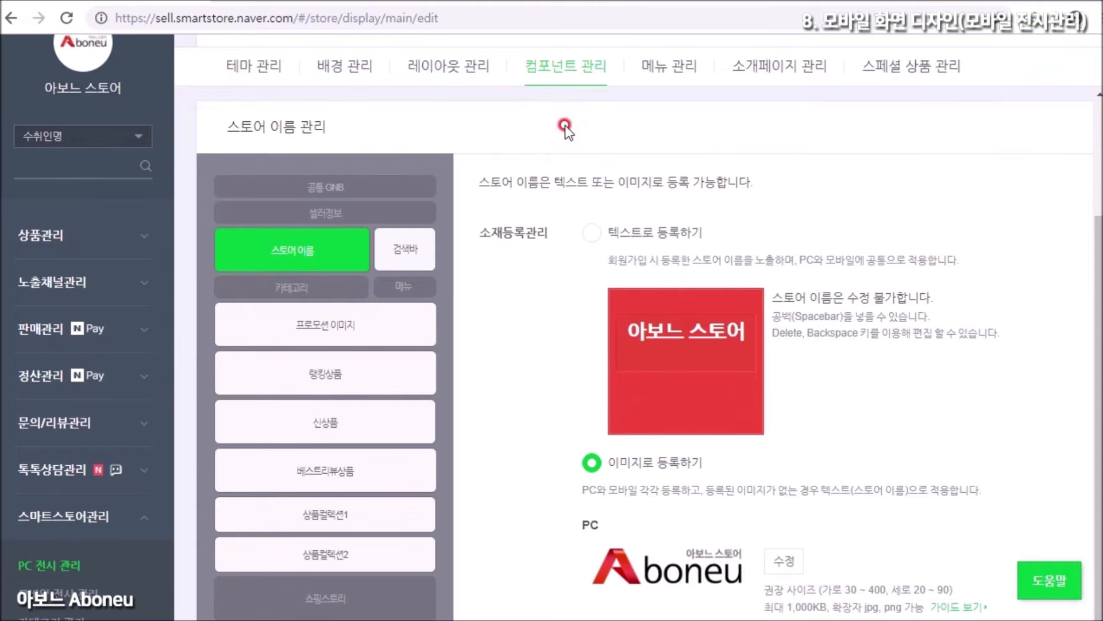
pyautogui.click(339, 325)
pyautogui.scroll(-4, 579, 334)
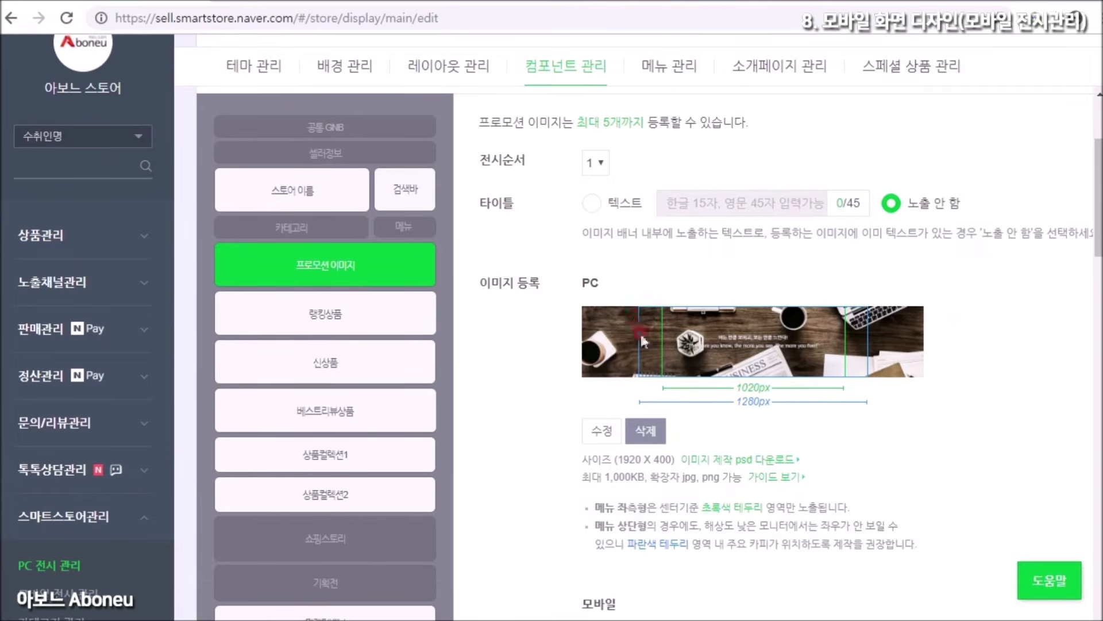
pyautogui.moveTo(1098, 236); pyautogui.dragTo(1097, 310)
pyautogui.click(783, 215)
pyautogui.click(631, 273)
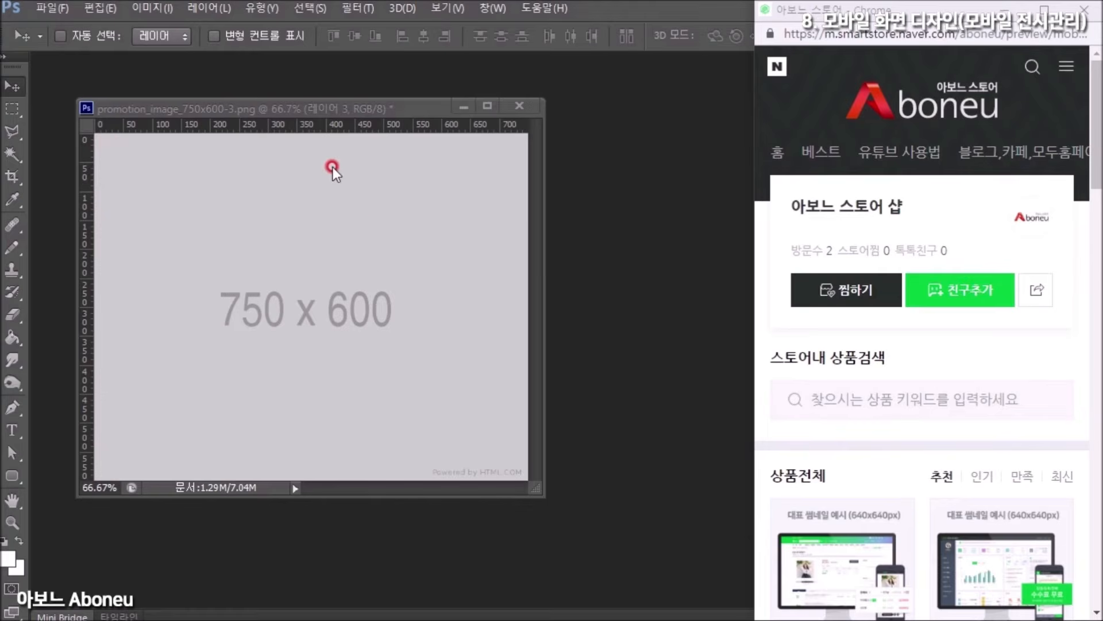
# Switch to Photoshop and hide 레이어 3, 레이어 2 and 레이어 1 one after another to view each 750 x 600 promotion image.
pyautogui.click(377, 264)
pyautogui.click(919, 412)
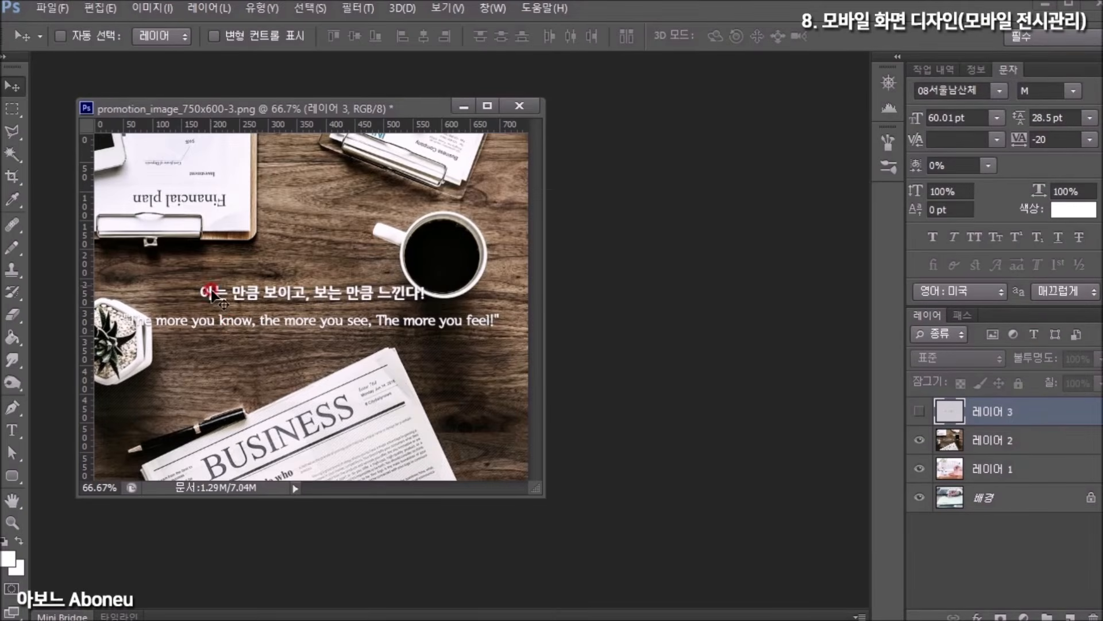
pyautogui.click(919, 441)
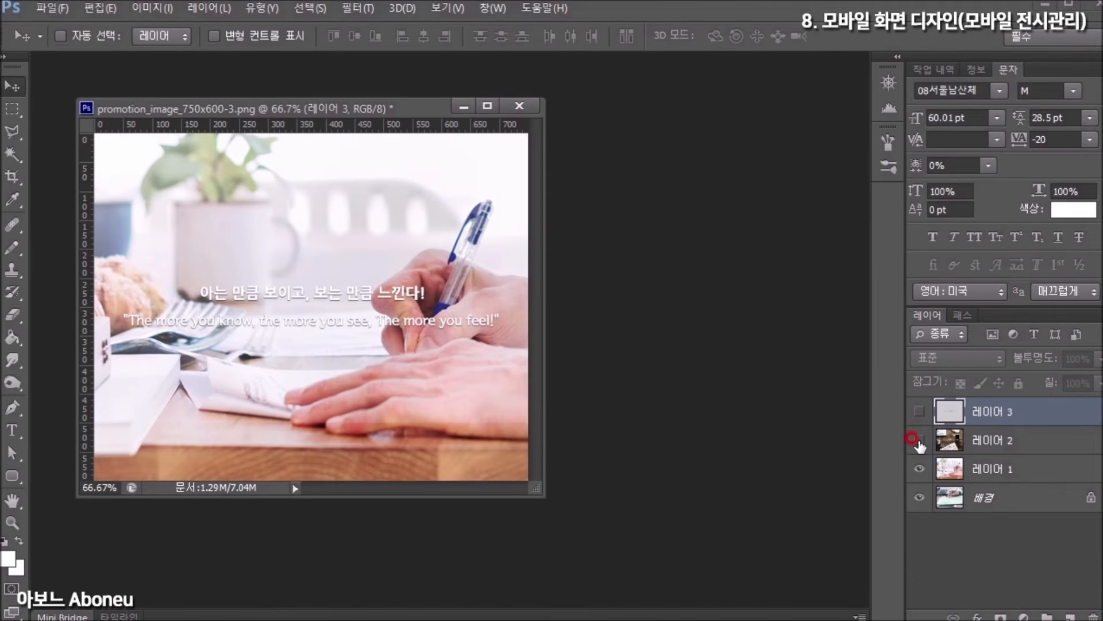
pyautogui.click(919, 469)
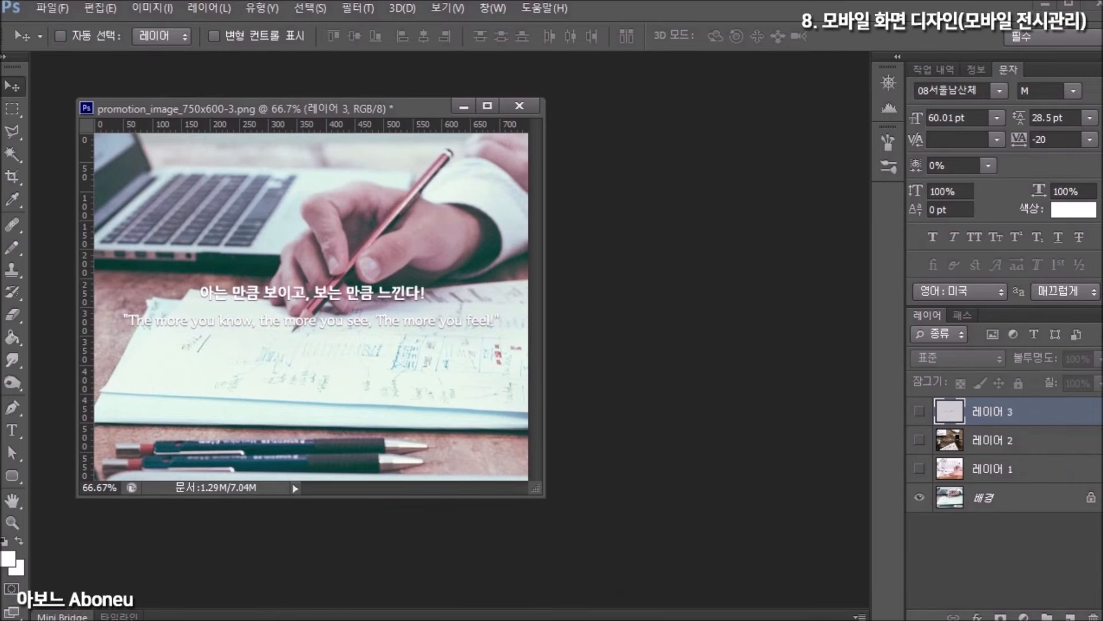
# Switch back to the Smart Store page and register promotion_image_750x600-1.png as the first promotion's mobile image.
pyautogui.hotkey('alt', 'Tab')
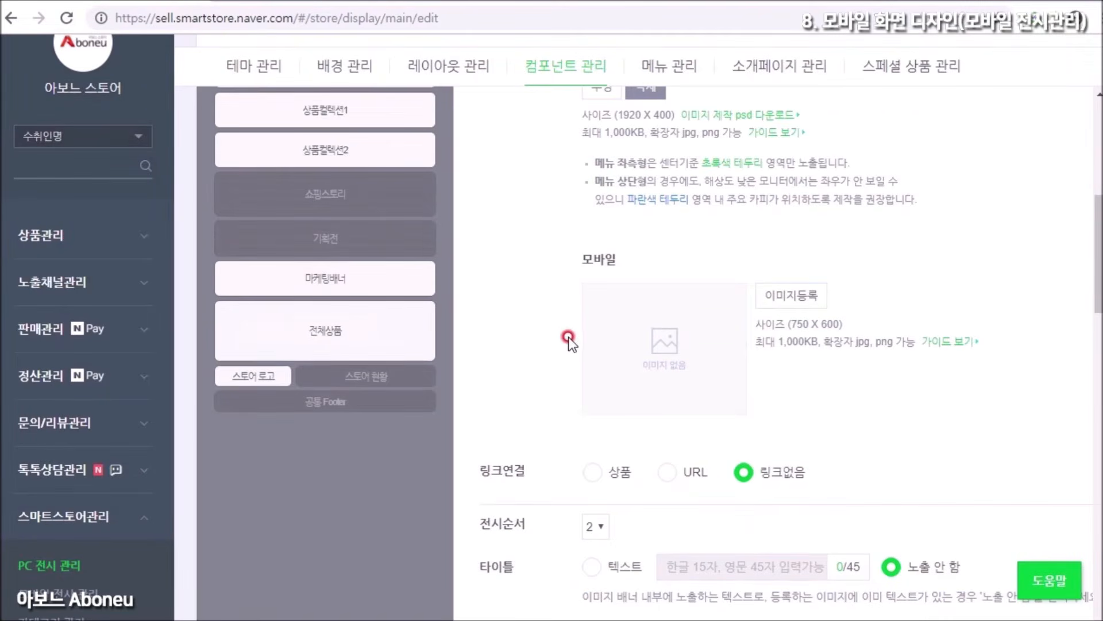
pyautogui.click(791, 295)
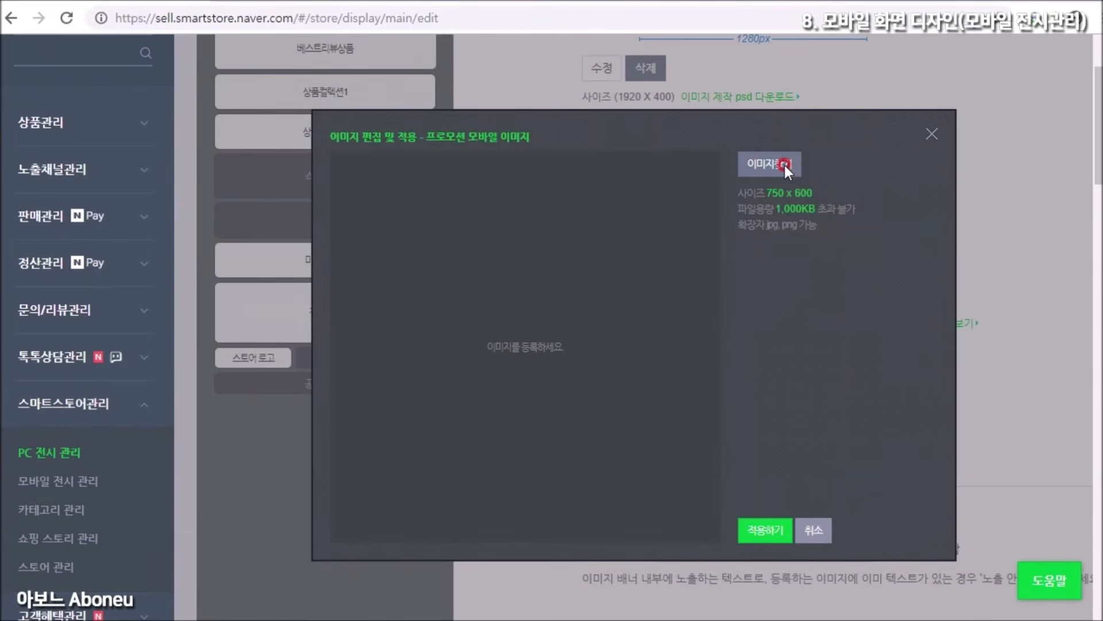
pyautogui.click(785, 165)
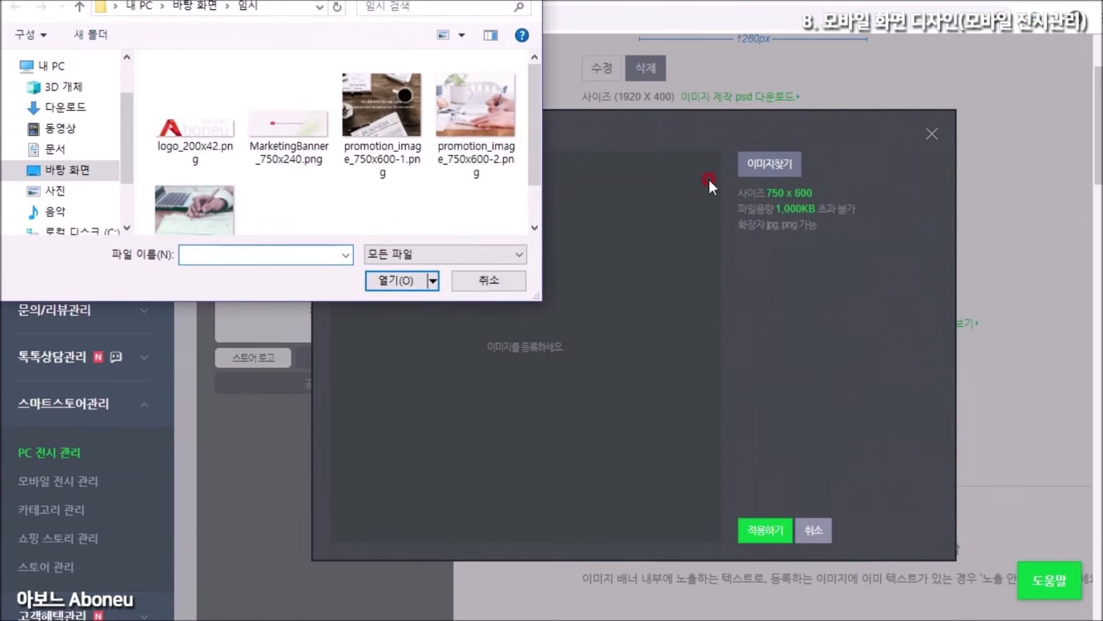
pyautogui.click(388, 151)
pyautogui.click(410, 280)
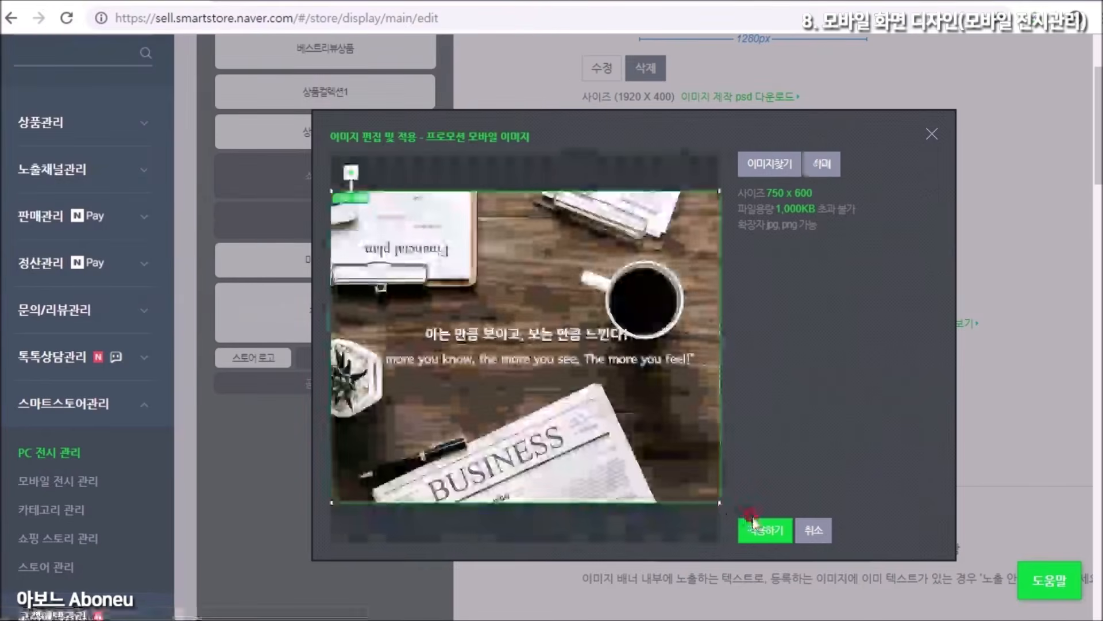
pyautogui.click(753, 527)
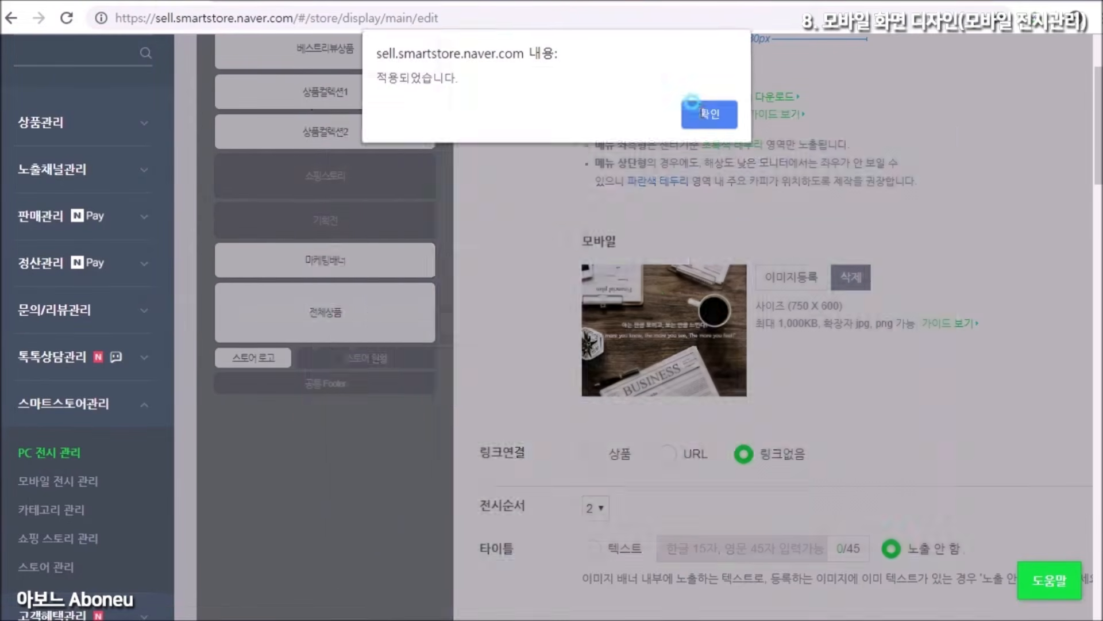
pyautogui.click(693, 102)
# Register promotion_image_750x600-2.png as the mobile image of the second promotion.
pyautogui.scroll(-10, 1010, 254)
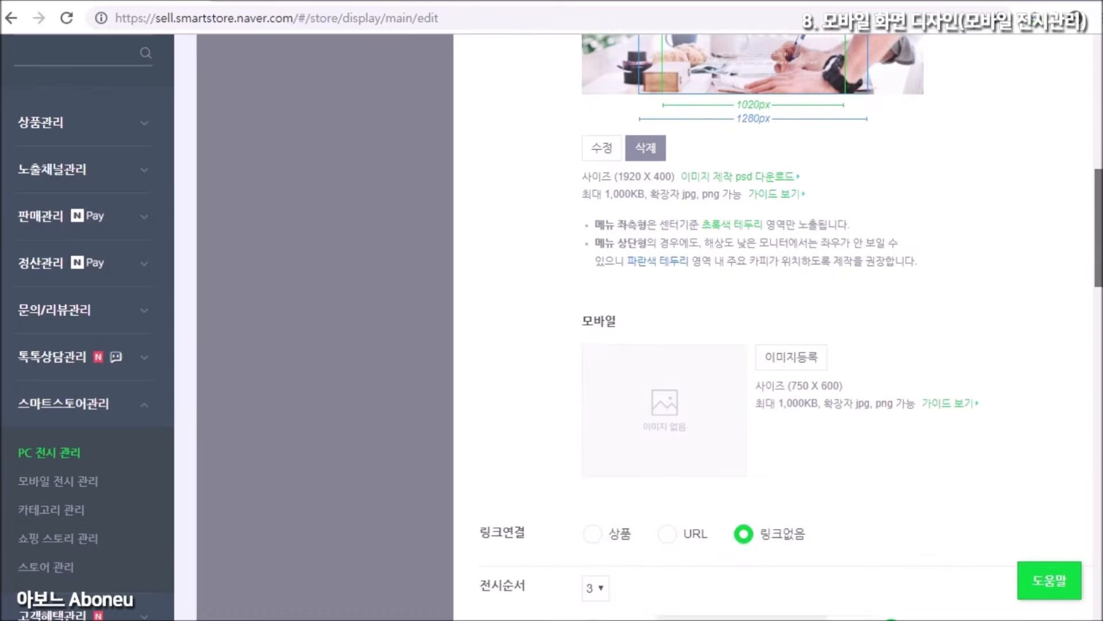
pyautogui.scroll(-2, 804, 265)
pyautogui.click(804, 265)
pyautogui.click(767, 167)
pyautogui.click(462, 124)
pyautogui.click(423, 275)
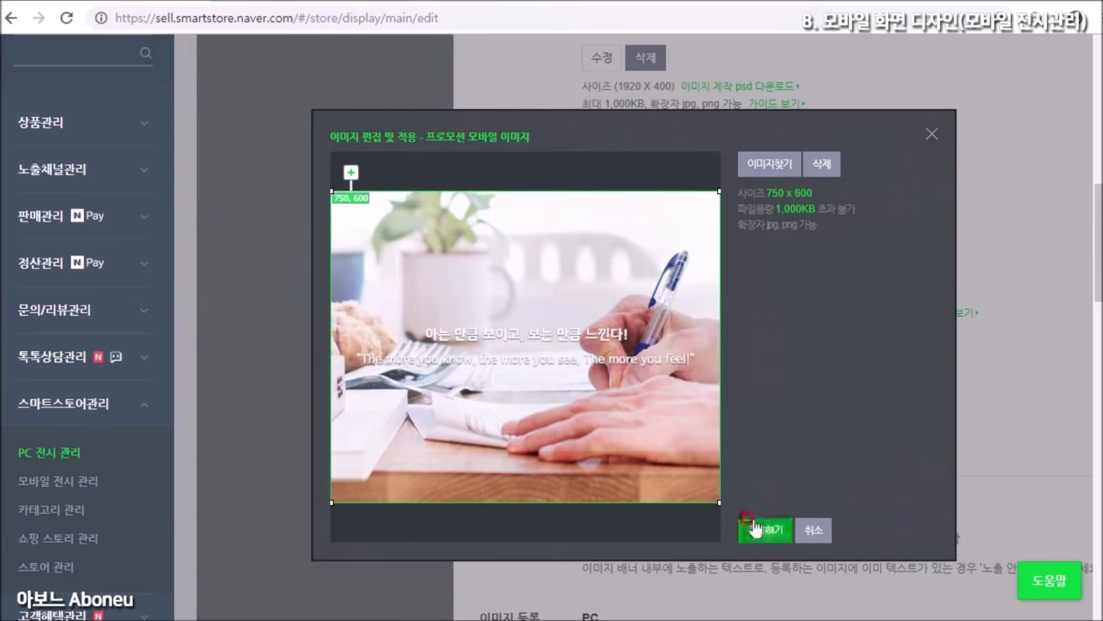
pyautogui.click(754, 527)
pyautogui.click(705, 110)
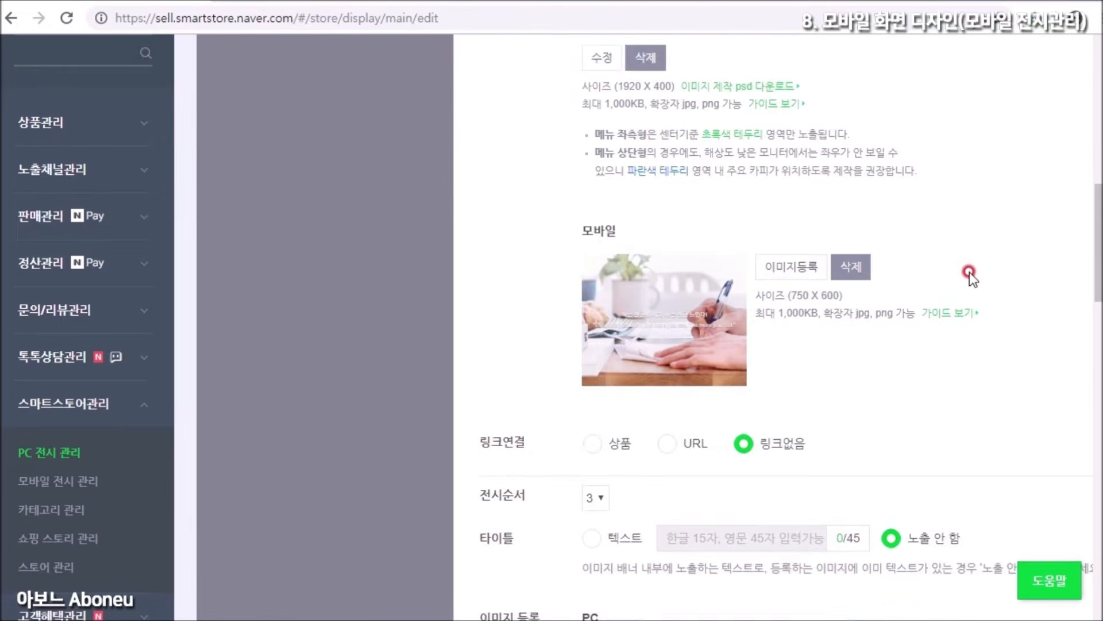
# Register the picture of a hand writing beside a laptop as the mobile image of the third promotion.
pyautogui.scroll(-9, 977, 276)
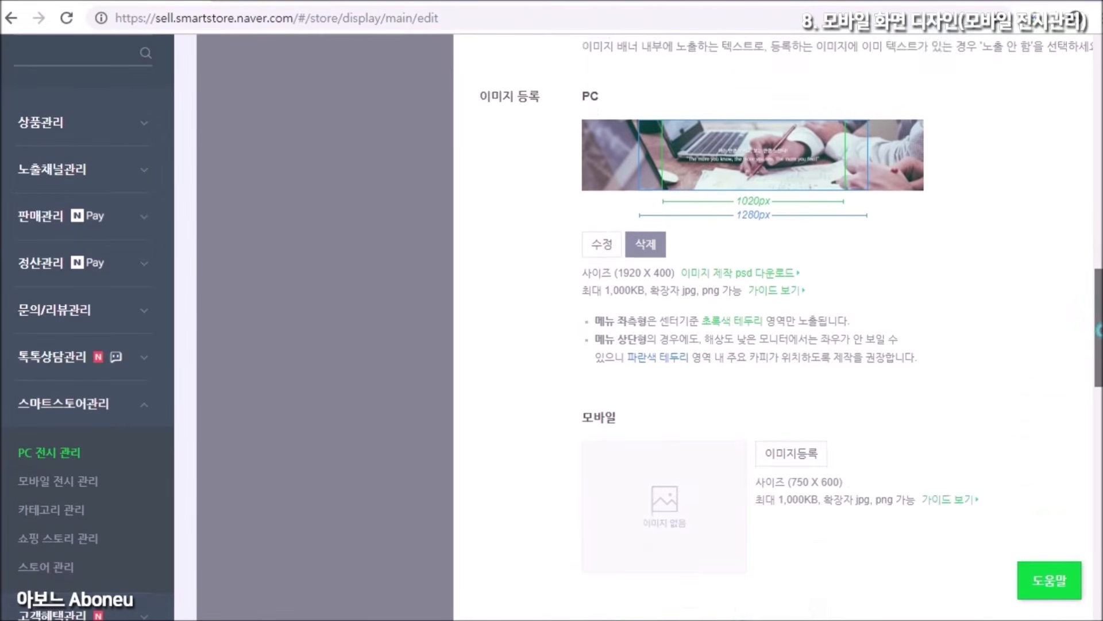
pyautogui.scroll(-3, 810, 318)
pyautogui.click(809, 317)
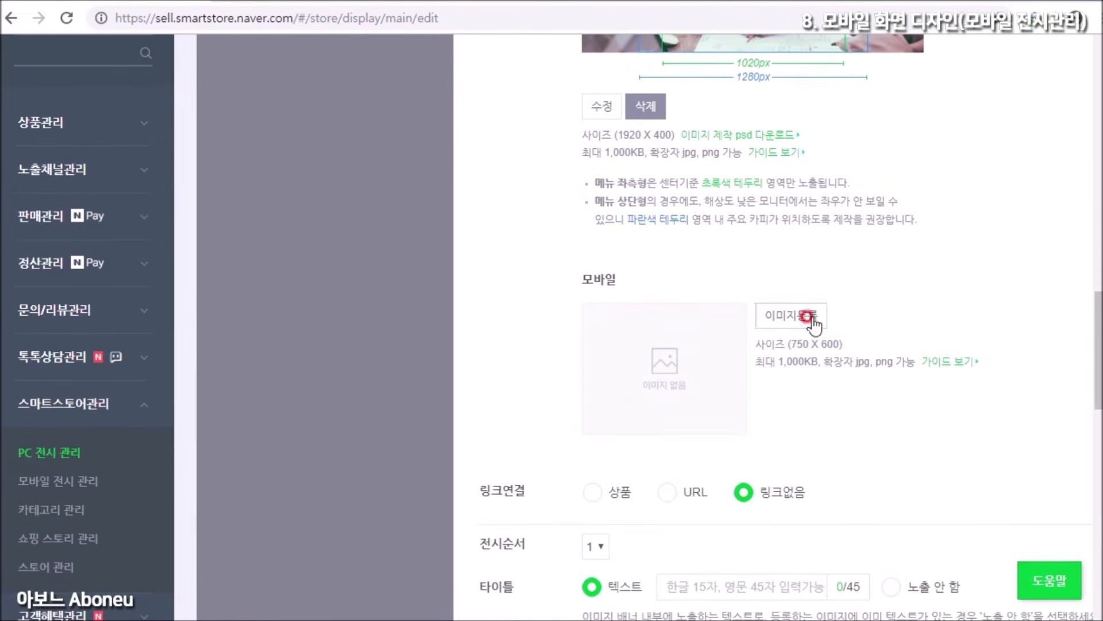
pyautogui.click(777, 318)
pyautogui.click(773, 165)
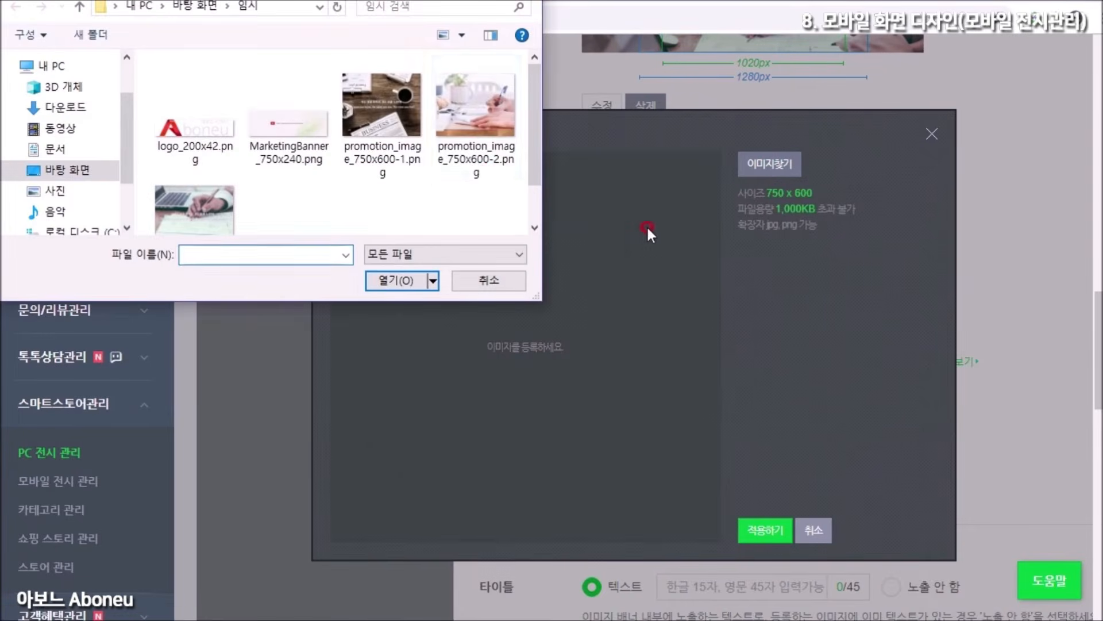
pyautogui.click(229, 206)
pyautogui.click(396, 280)
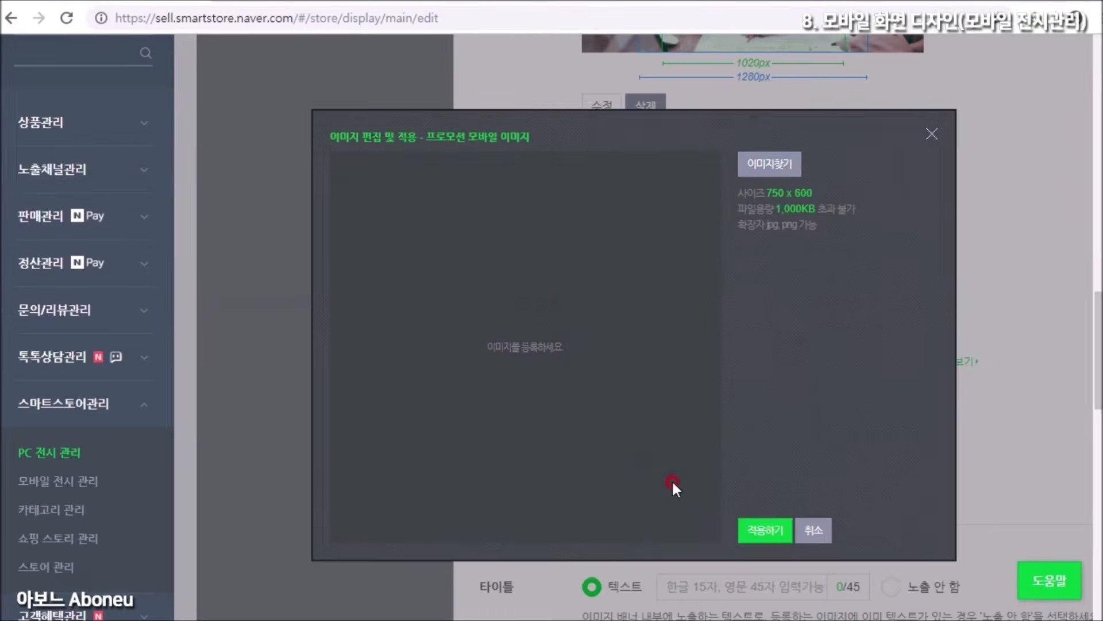
pyautogui.click(757, 528)
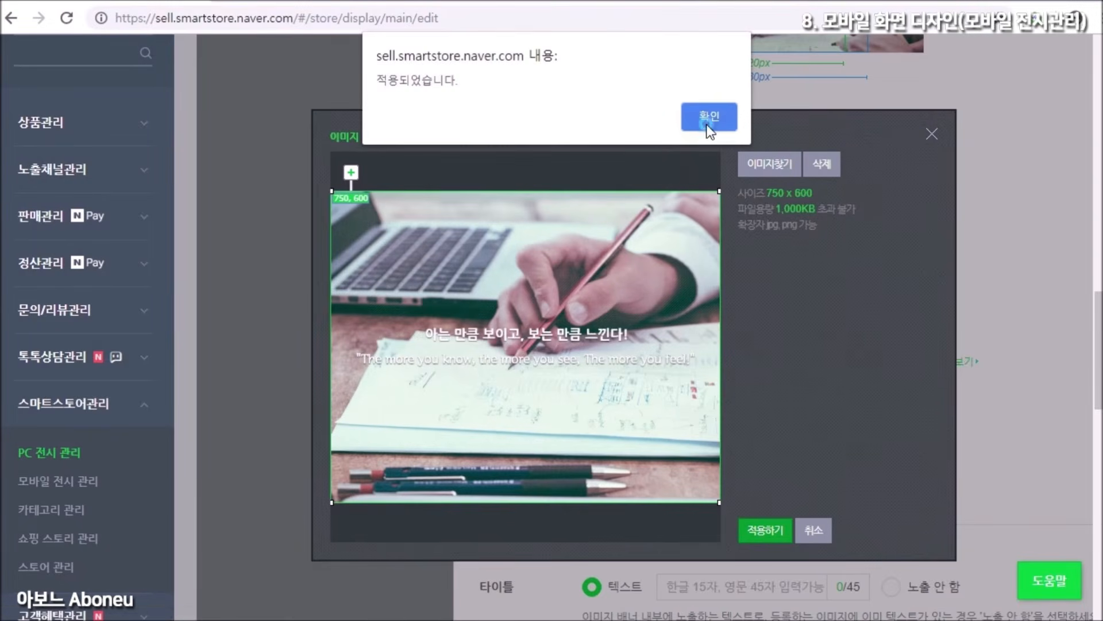
pyautogui.click(708, 117)
# Apply the promotion image settings and reload the mobile store preview to check the promotion banner.
pyautogui.scroll(-5, 747, 322)
pyautogui.scroll(-20, 776, 322)
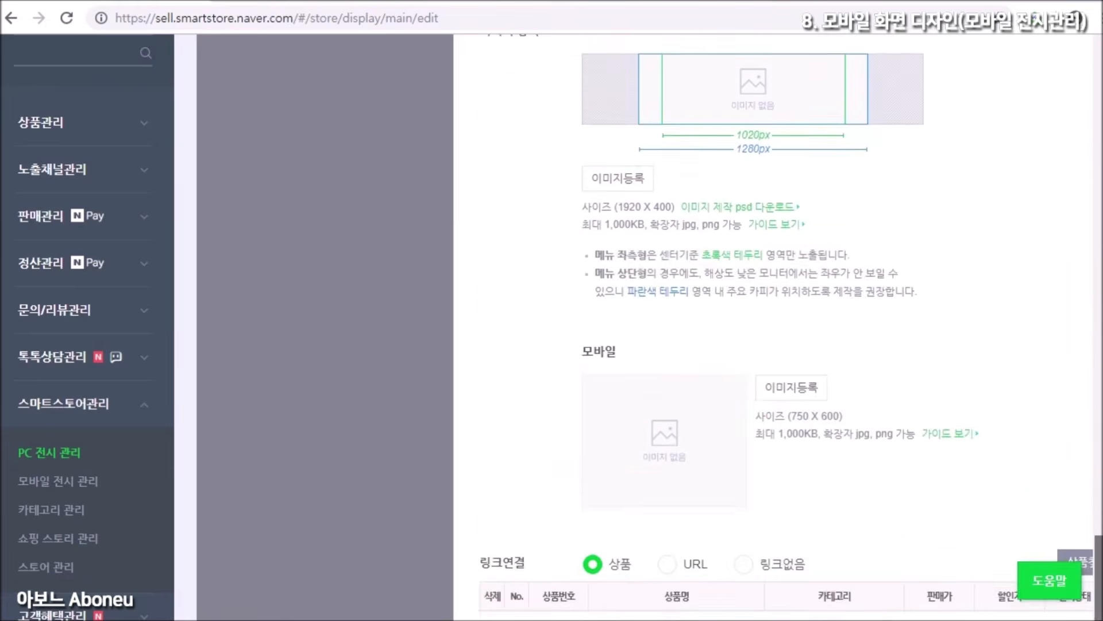
pyautogui.scroll(-5, 609, 403)
pyautogui.click(609, 539)
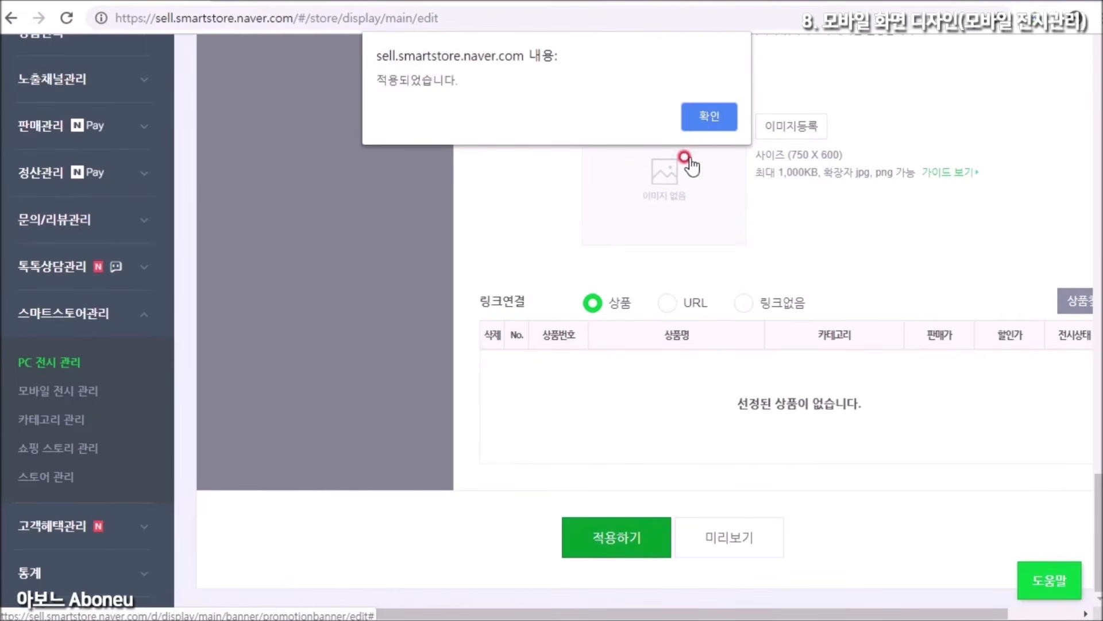
pyautogui.click(697, 119)
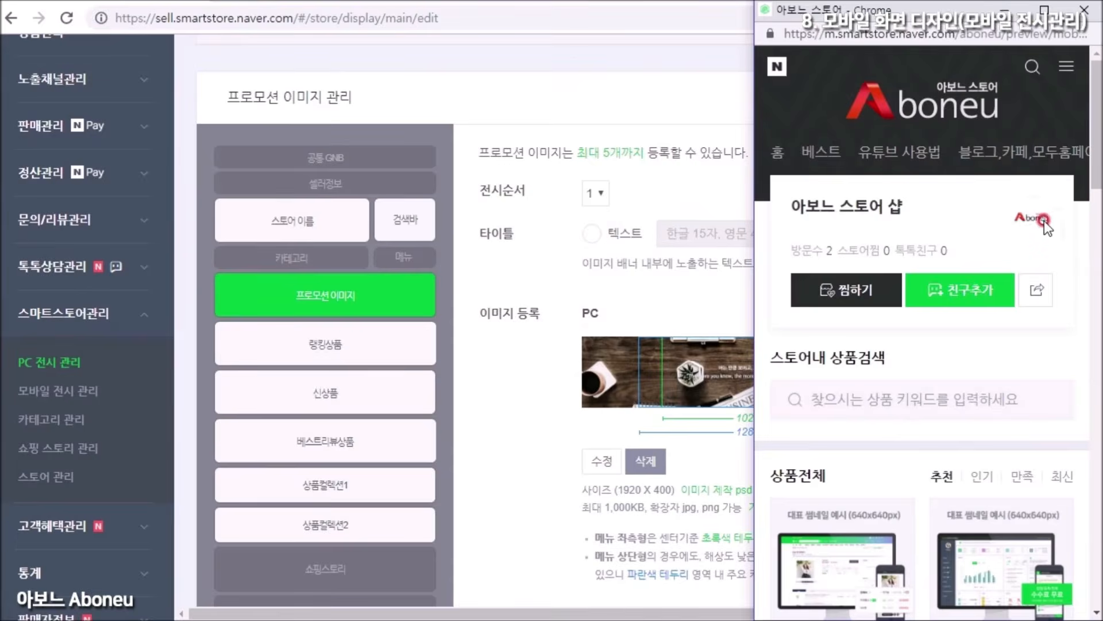
pyautogui.click(907, 37)
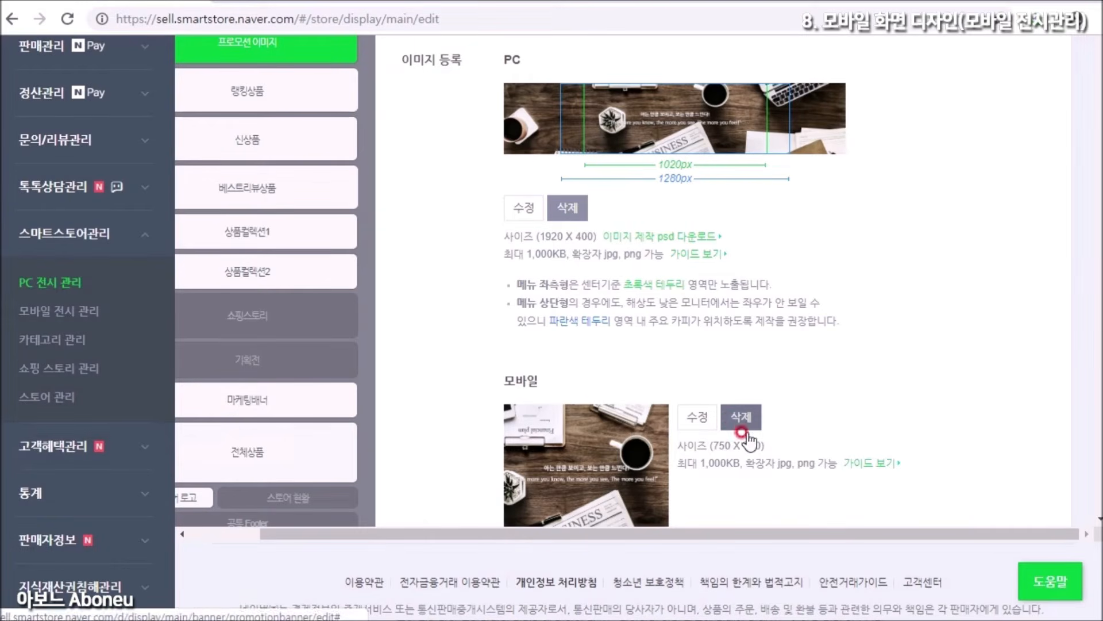
pyautogui.click(794, 105)
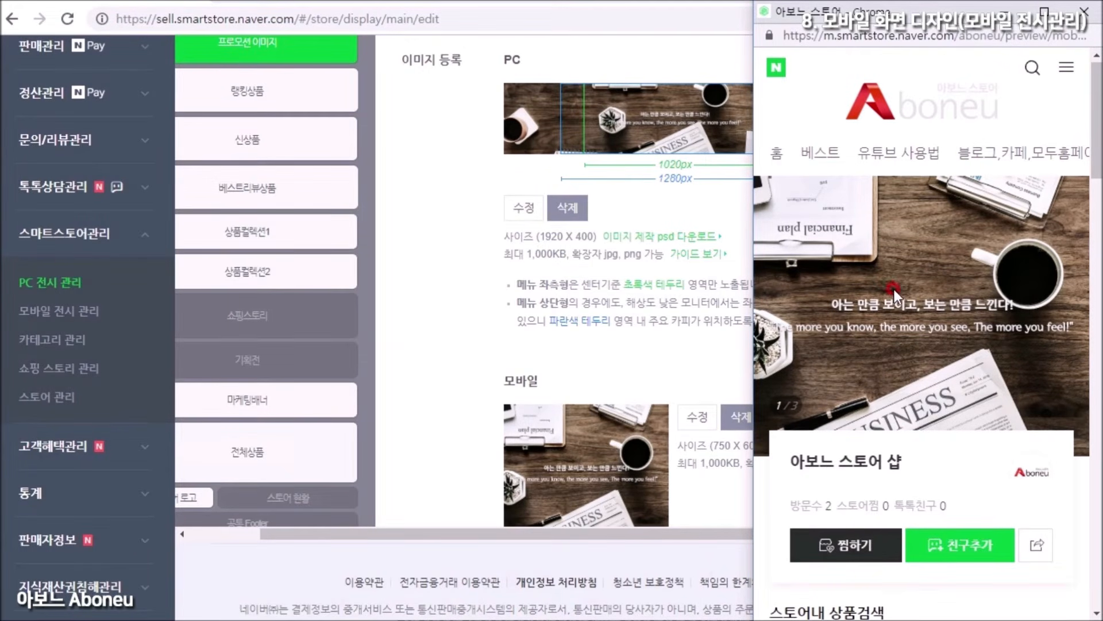
# Open the marketing banner (마케팅배너) component settings and bring its image registration and link options into view.
pyautogui.hscroll(-3, 637, 329)
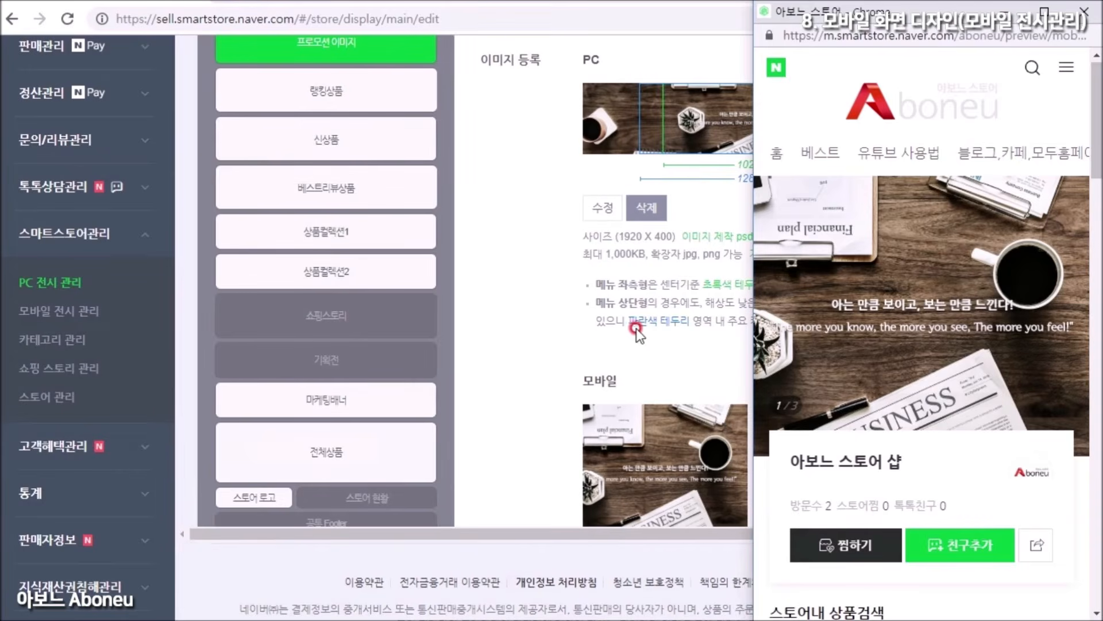
pyautogui.click(348, 403)
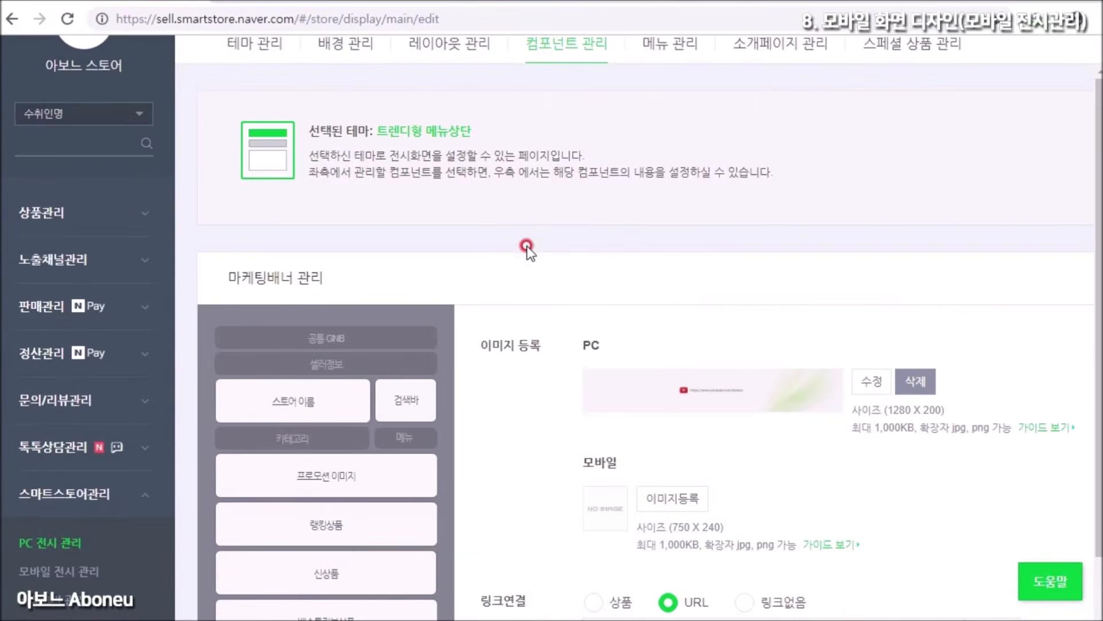
pyautogui.scroll(-2, 518, 276)
pyautogui.scroll(-3, 403, 506)
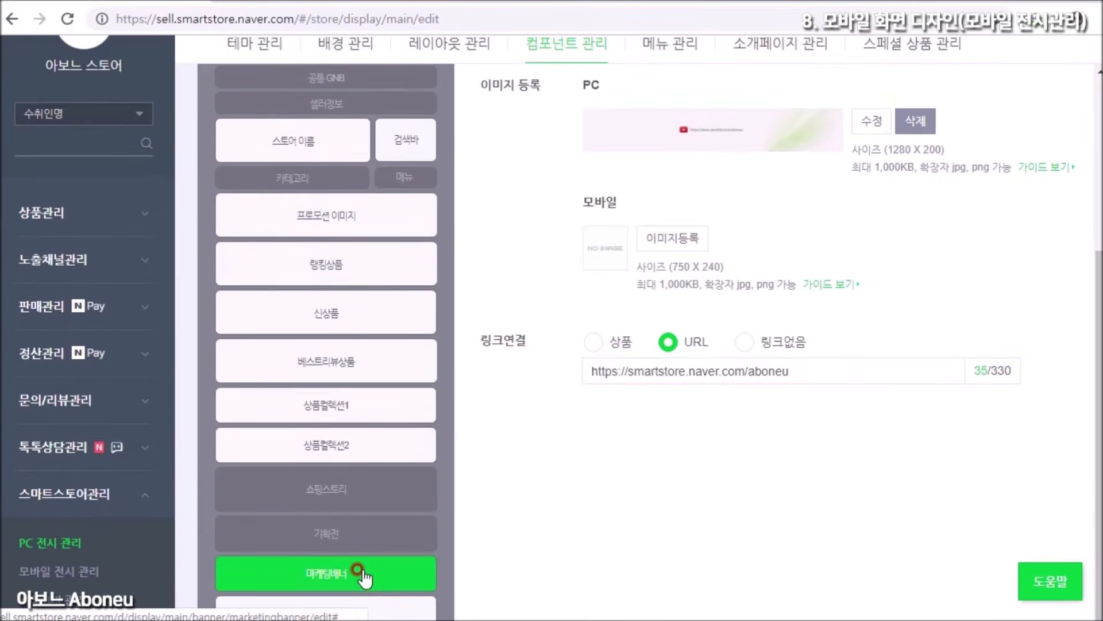
pyautogui.scroll(5, 373, 571)
pyautogui.scroll(-3, 520, 419)
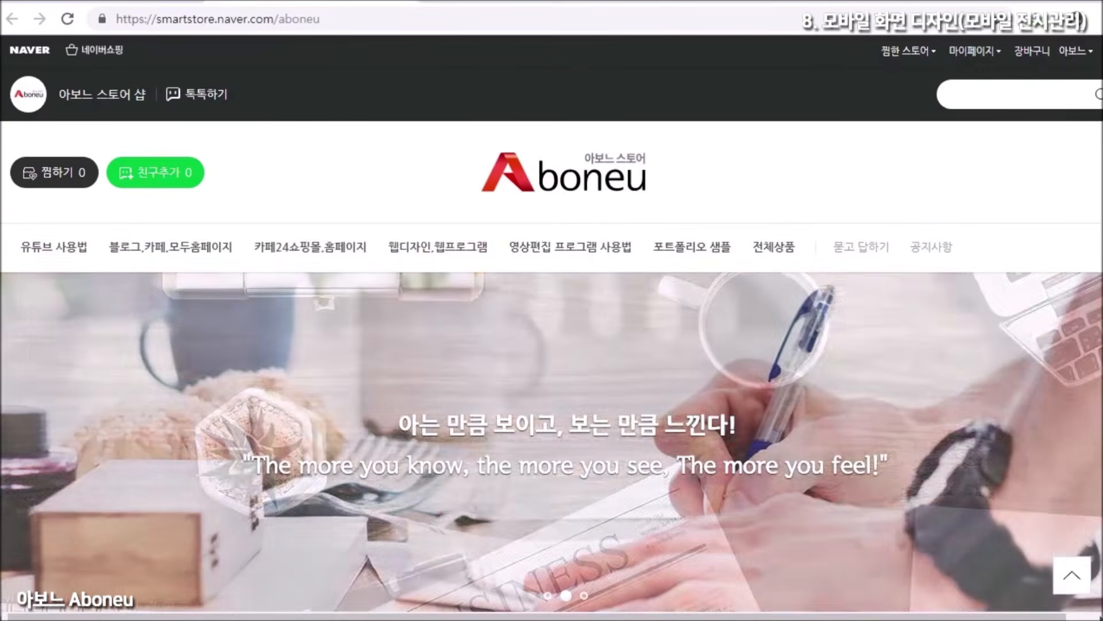
# Compare where the marketing banner appears on the PC store page with the same area of the mobile store preview.
pyautogui.scroll(-20, 551, 322)
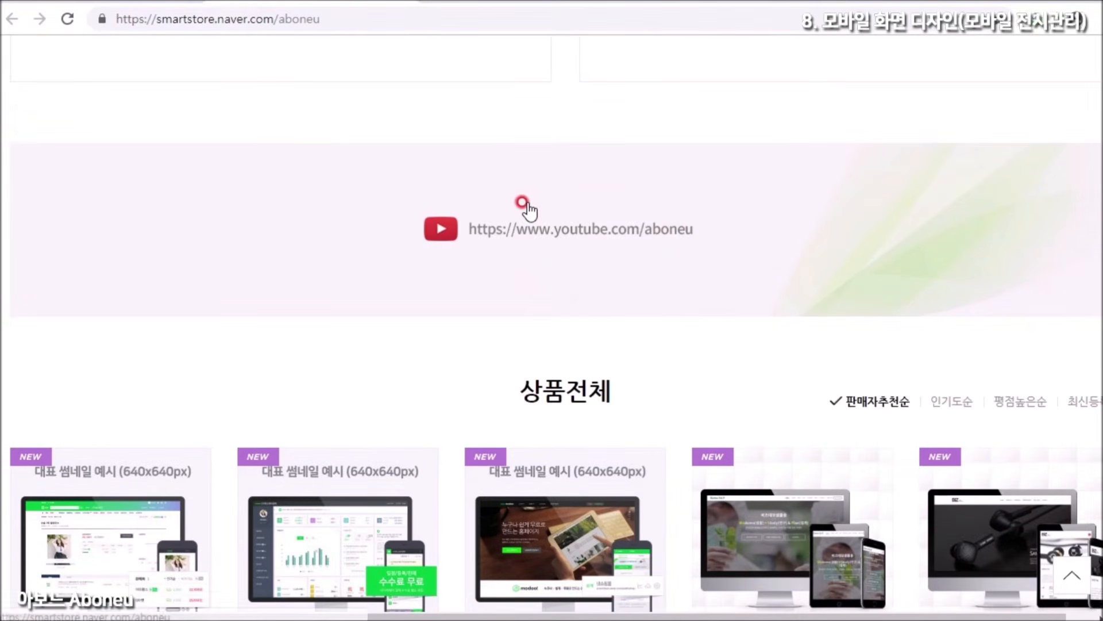
pyautogui.click(174, 4)
pyautogui.moveTo(1089, 168); pyautogui.dragTo(1091, 448)
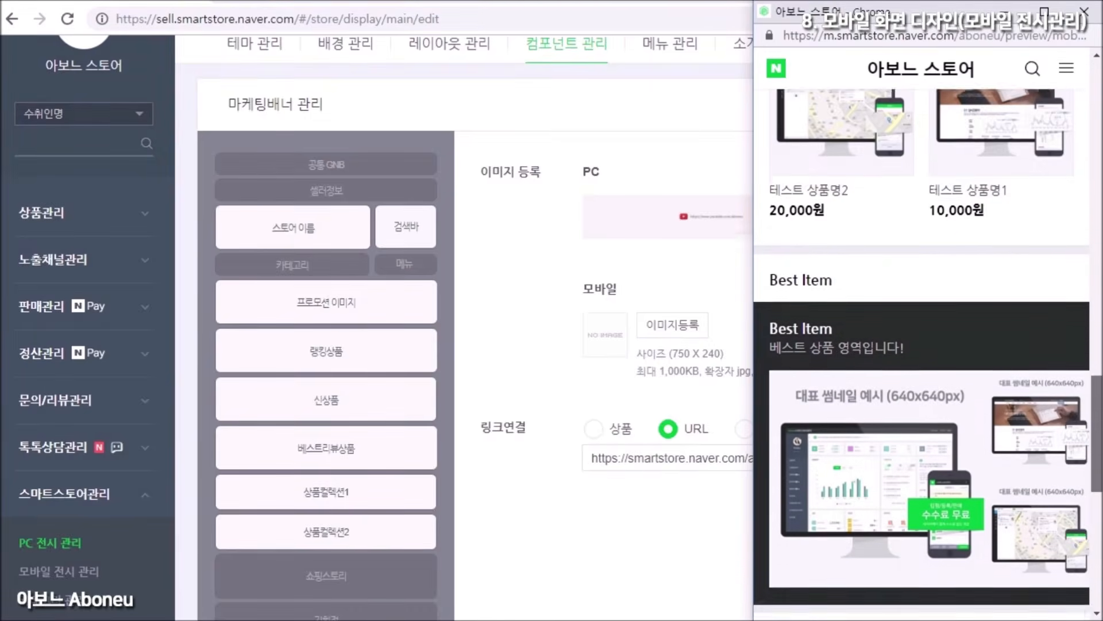
pyautogui.scroll(-6, 849, 492)
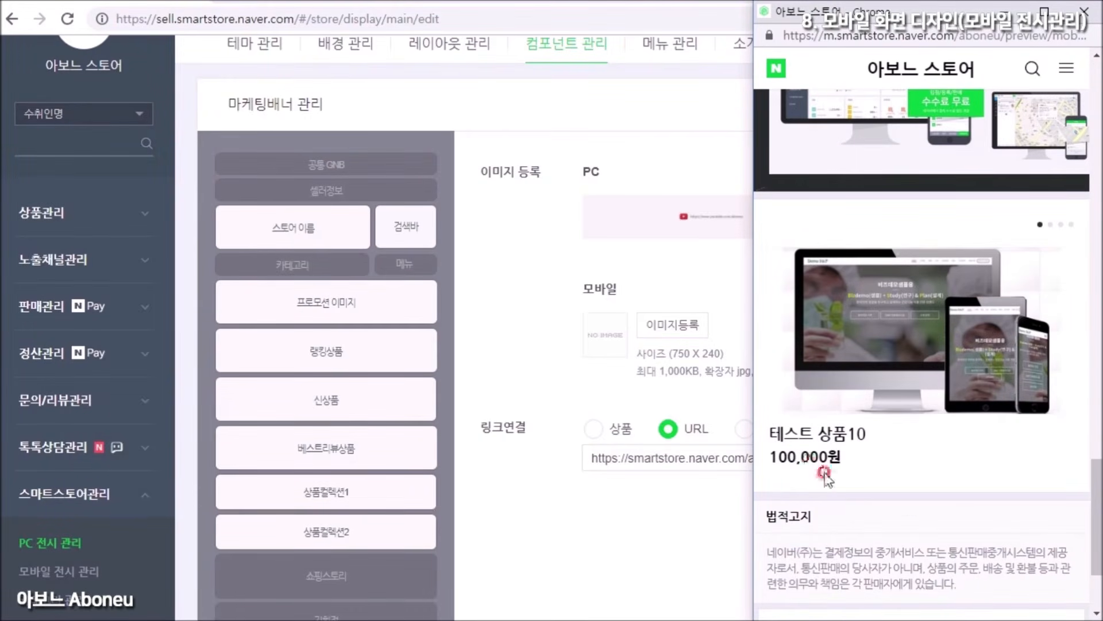
pyautogui.click(496, 350)
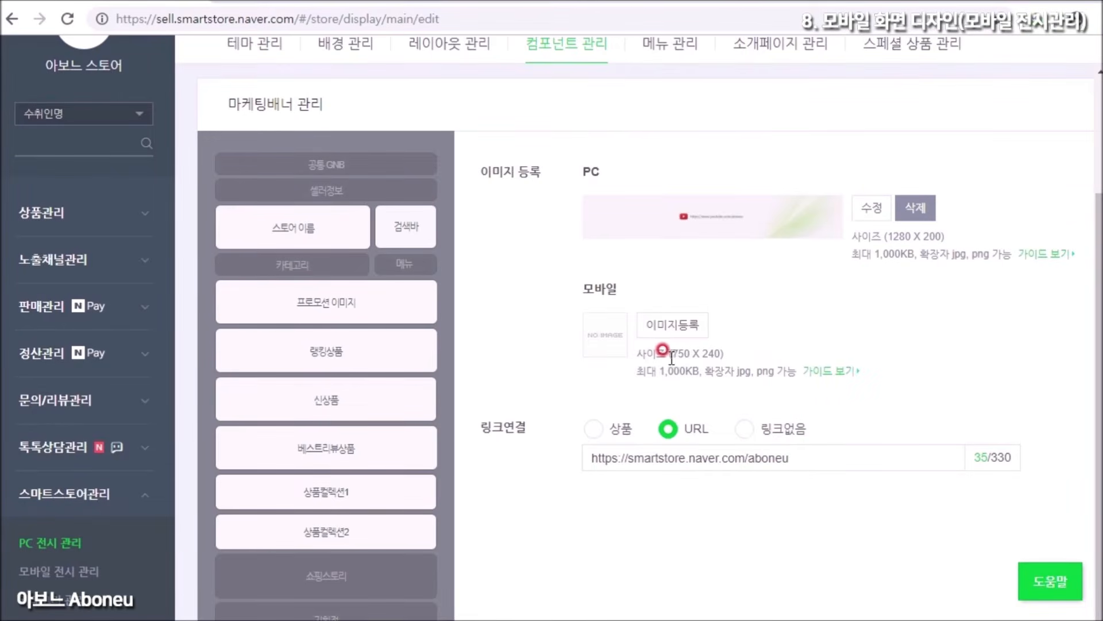
# Switch to Photoshop, hide 레이어 1 in MarketingBanner_750x240.png to view the banner design, and return to the Smart Store page.
pyautogui.hotkey('alt', 'Tab')
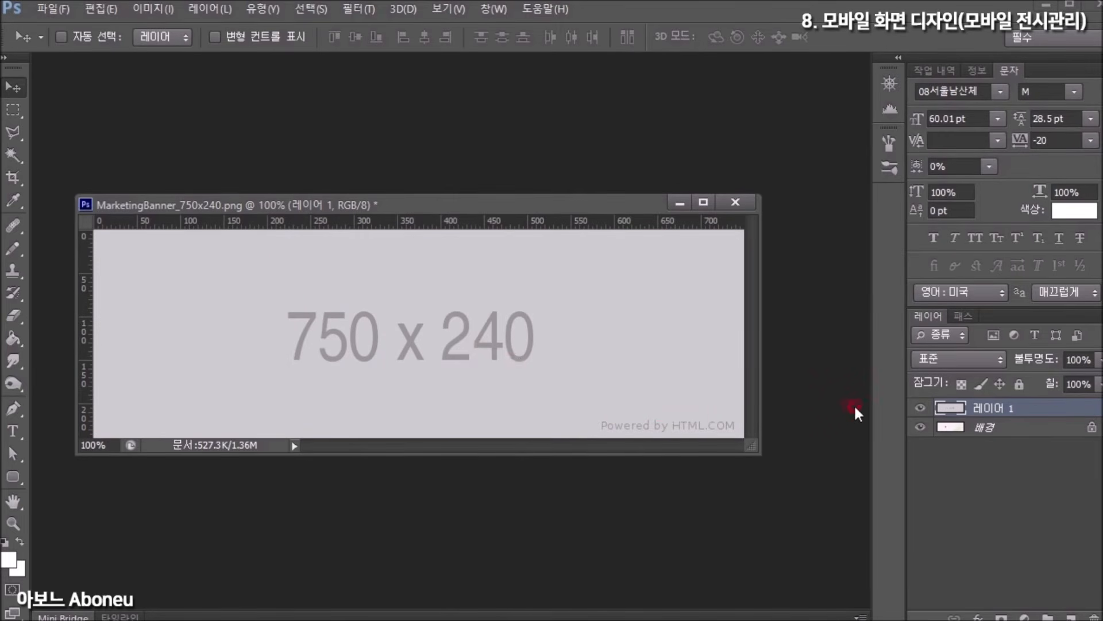
pyautogui.click(920, 410)
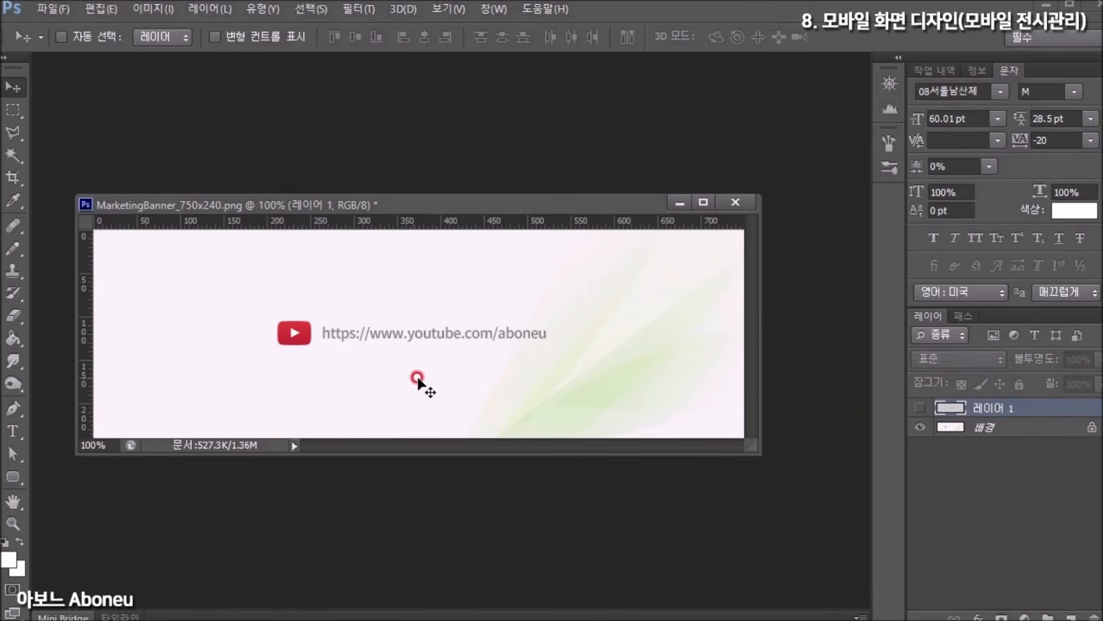
pyautogui.hotkey('alt', 'Tab')
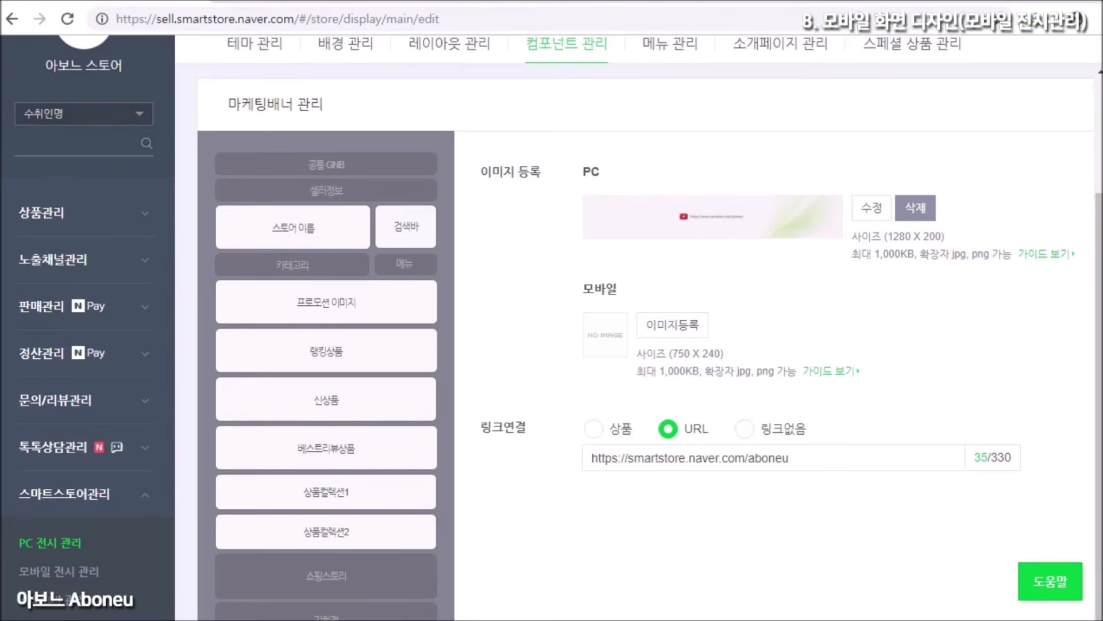
# Register MarketingBanner_750x240.png as the marketing banner's mobile image.
pyautogui.click(681, 326)
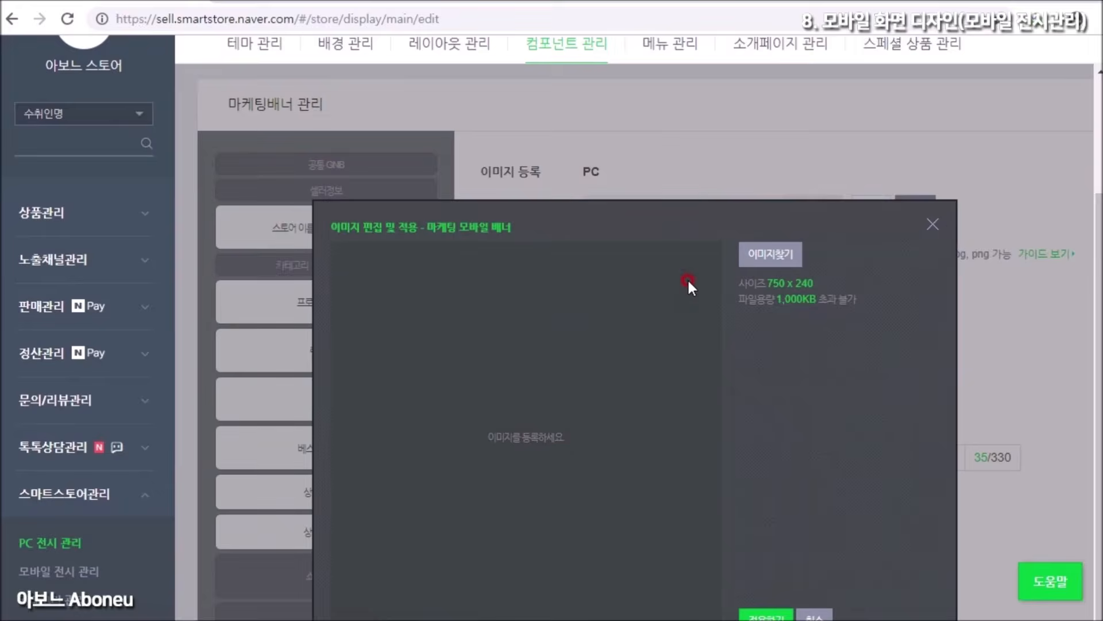
pyautogui.scroll(-2, 687, 278)
pyautogui.click(781, 167)
pyautogui.click(294, 141)
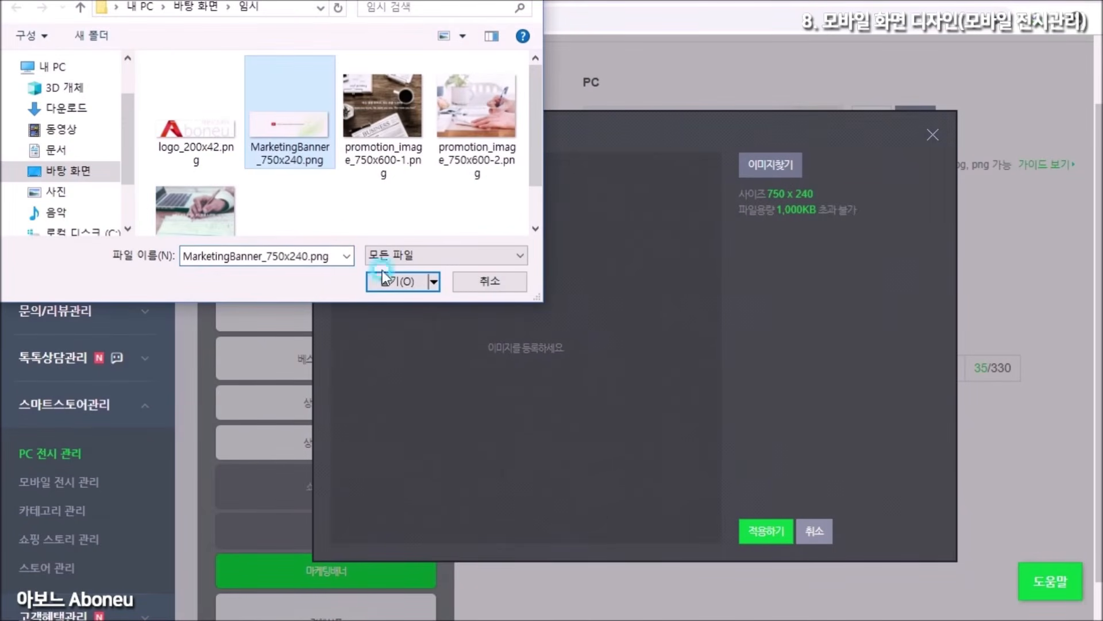
pyautogui.click(402, 281)
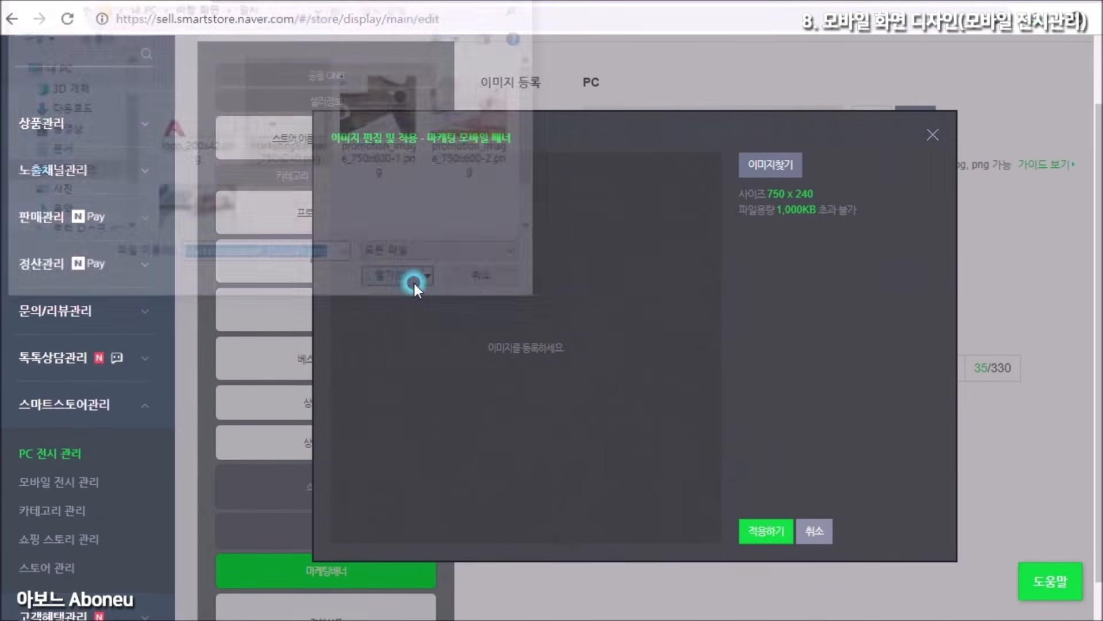
pyautogui.click(764, 530)
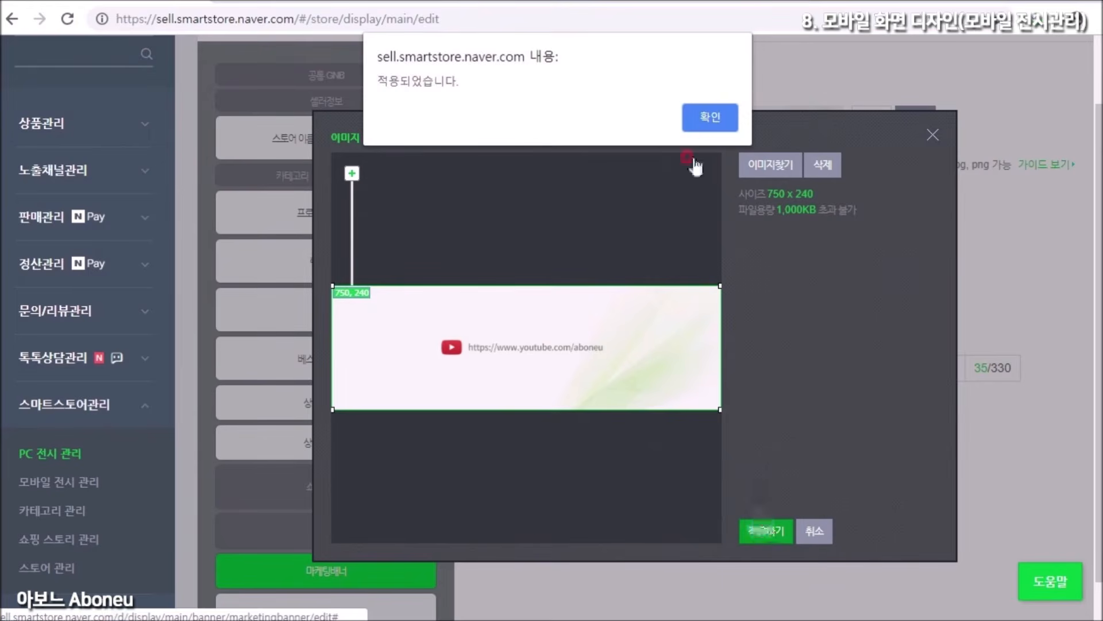
pyautogui.click(707, 116)
# Apply the marketing banner settings and check the banner in the reloaded mobile store preview.
pyautogui.scroll(-8, 853, 409)
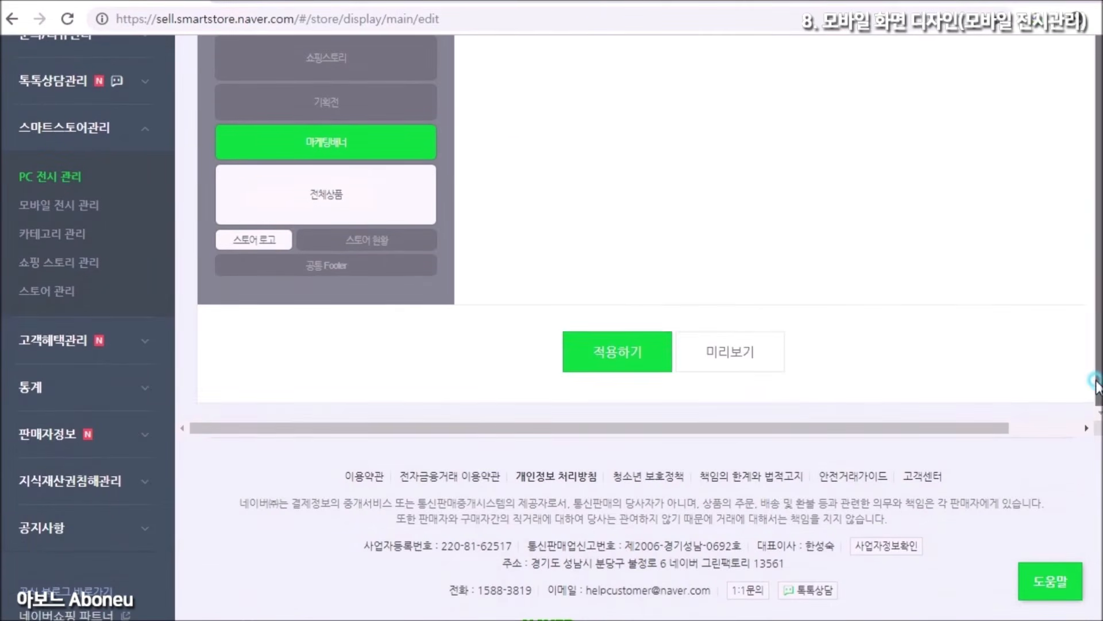
pyautogui.click(634, 348)
pyautogui.click(703, 118)
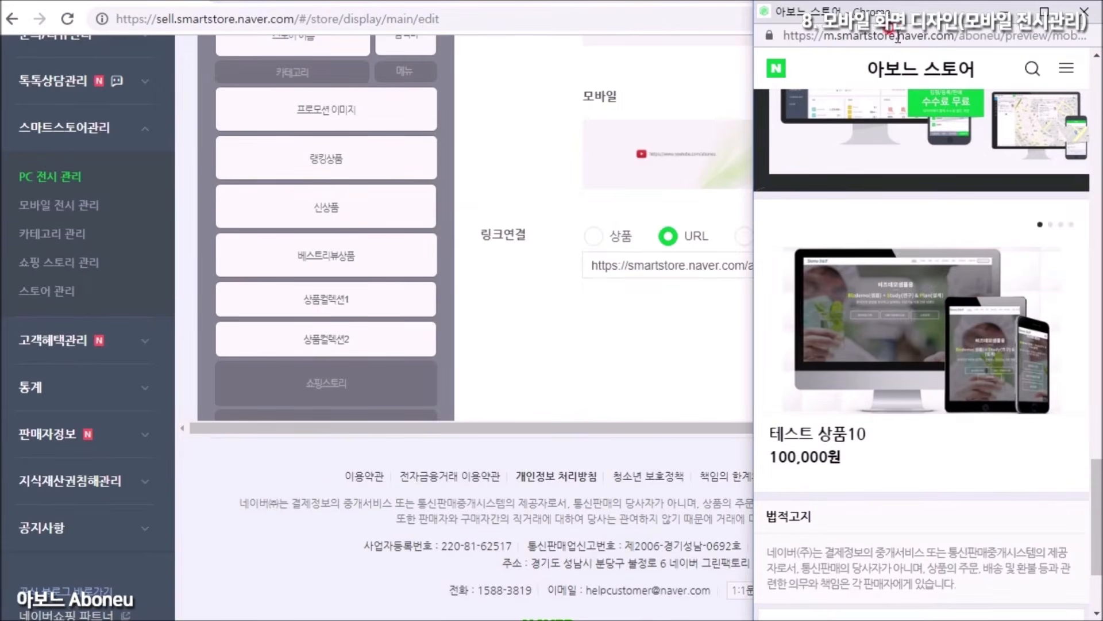
pyautogui.scroll(-15, 1022, 338)
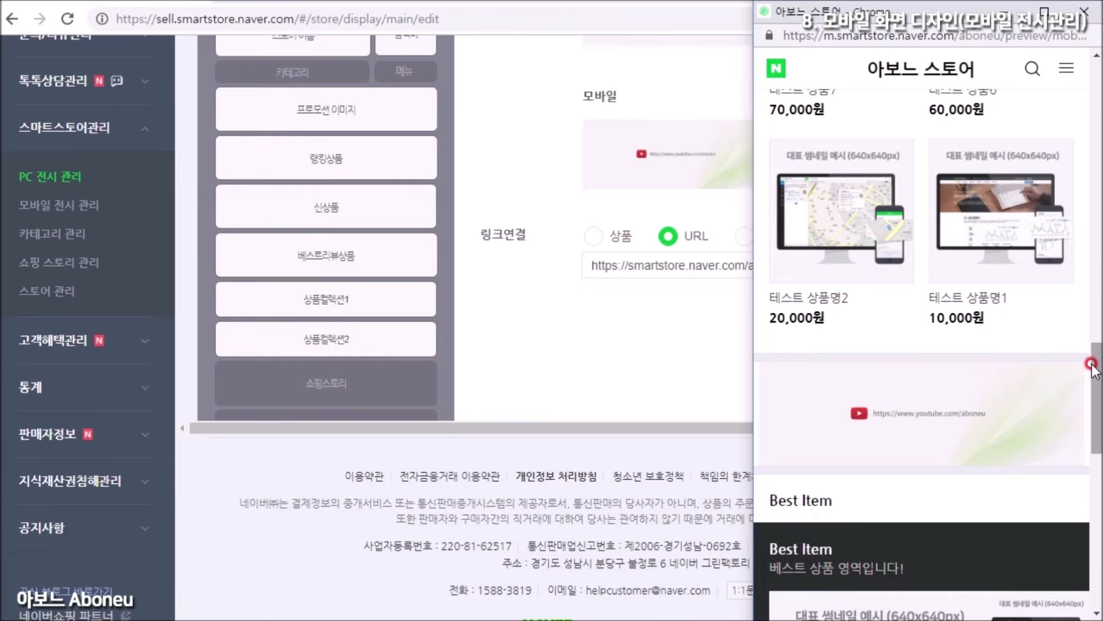
pyautogui.scroll(10, 1013, 355)
pyautogui.moveTo(1096, 201); pyautogui.dragTo(1097, 460)
pyautogui.click(941, 404)
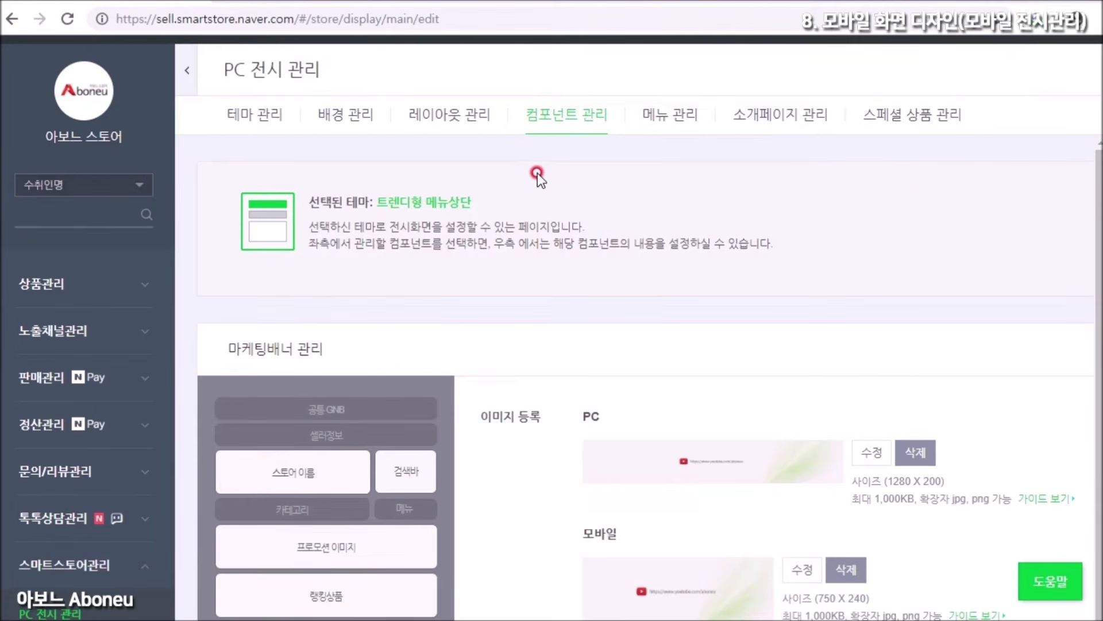
# Open mobile display management (모바일 전시 관리) and review the 모바일 트렌디형 theme with its sample phone screen.
pyautogui.scroll(-4, 385, 368)
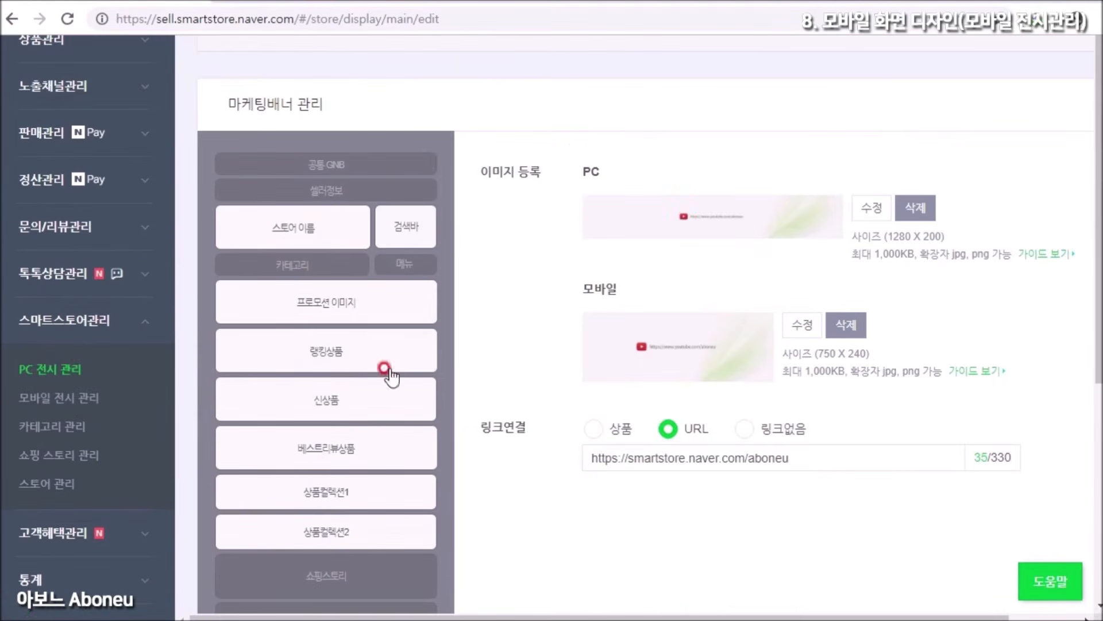
pyautogui.click(56, 402)
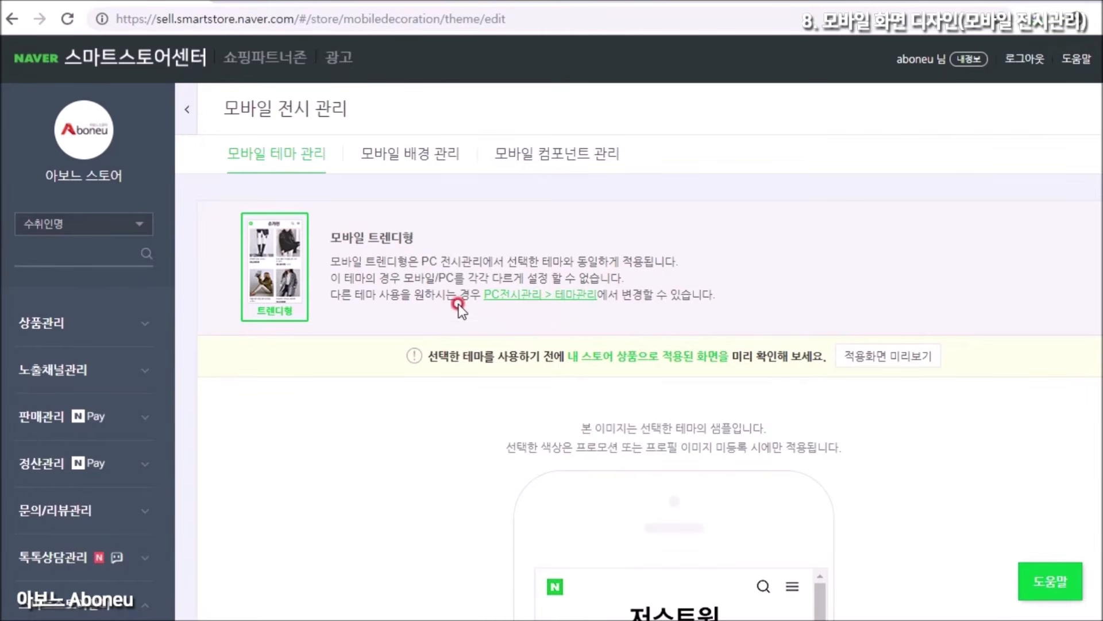
pyautogui.scroll(-10, 638, 327)
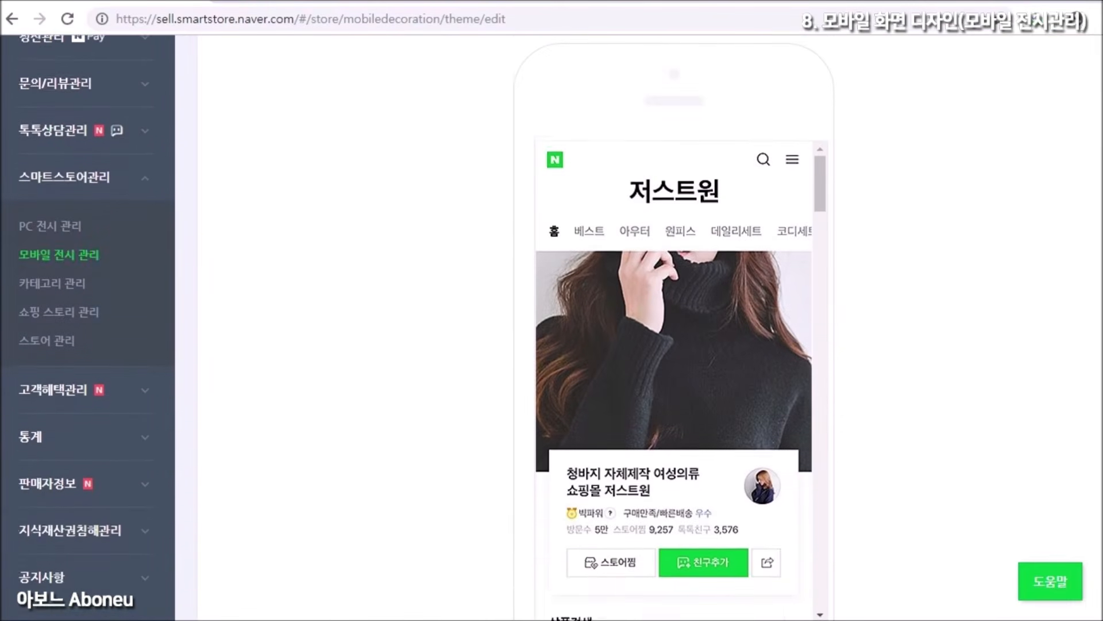
pyautogui.scroll(10, 638, 328)
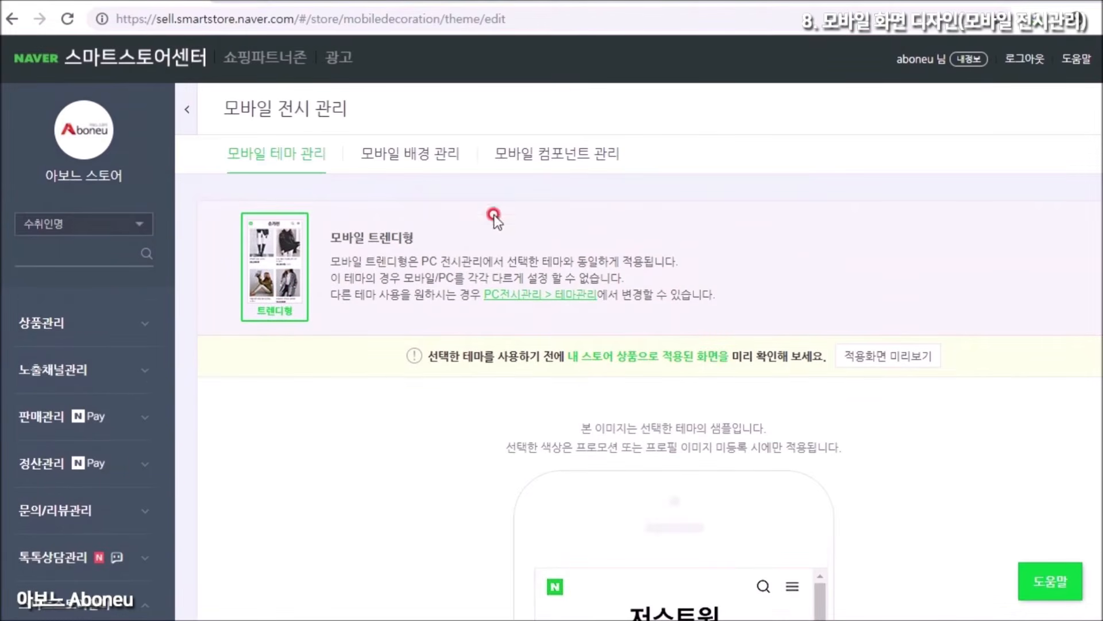
# Preview the gray, light green, pink, magenta and red colours in the mobile background management (모바일 배경 관리).
pyautogui.click(411, 157)
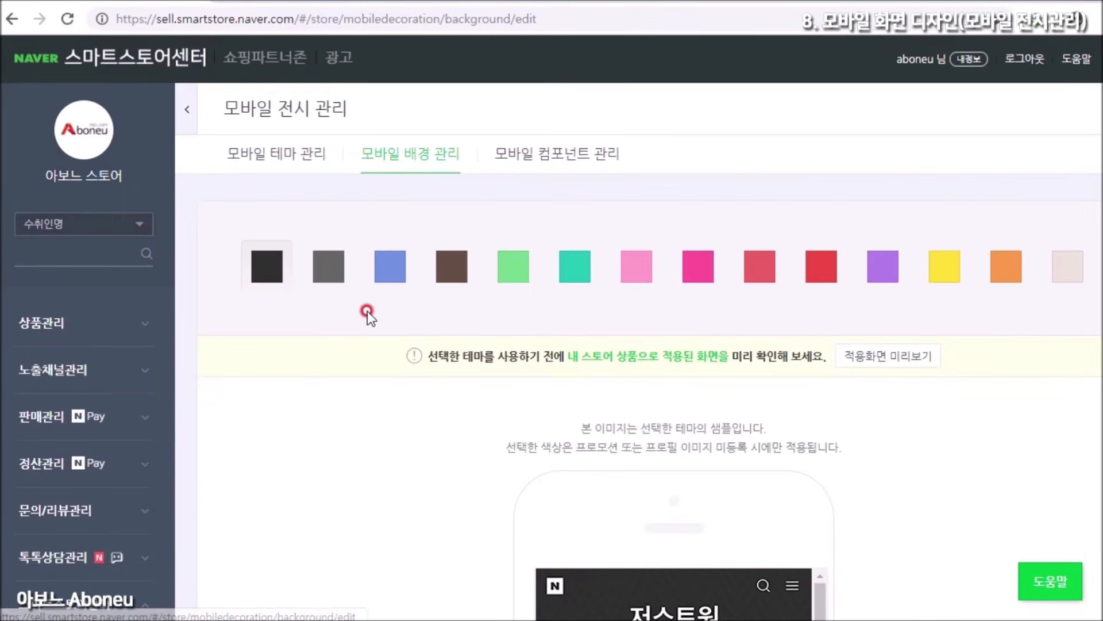
pyautogui.scroll(-3, 367, 311)
pyautogui.scroll(2, 359, 270)
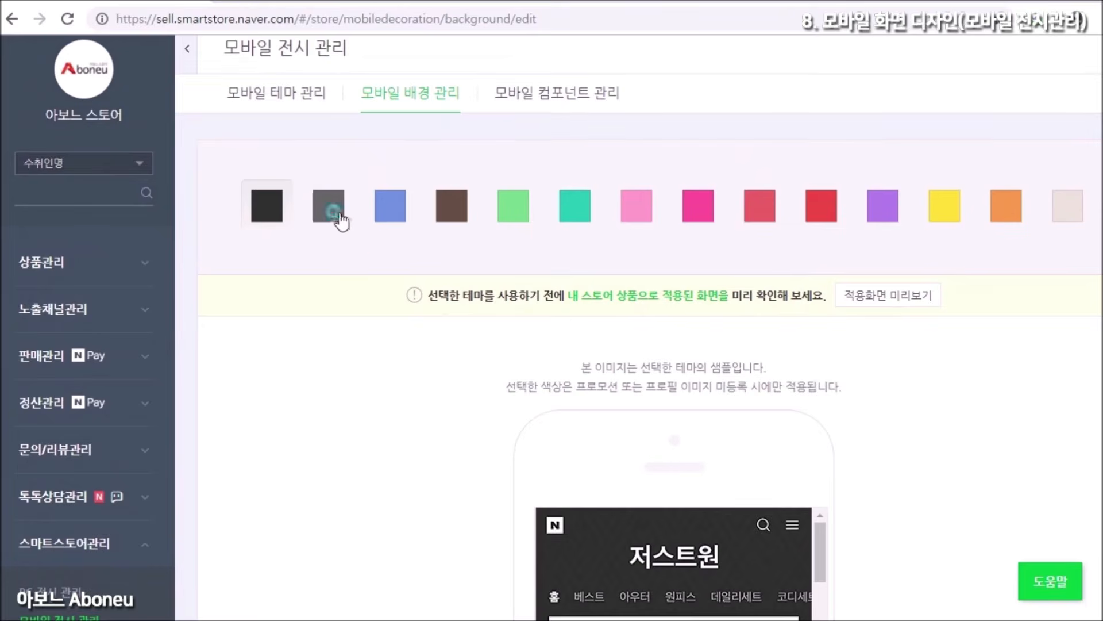
pyautogui.click(330, 208)
pyautogui.click(518, 213)
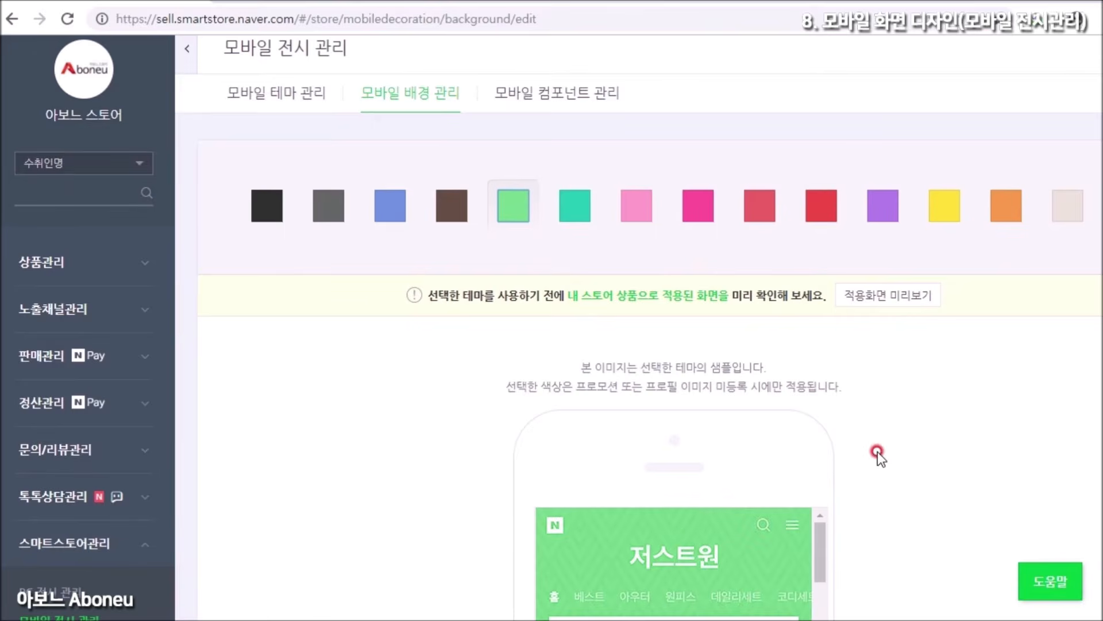
pyautogui.scroll(-2, 833, 443)
pyautogui.click(625, 123)
pyautogui.click(700, 118)
pyautogui.click(822, 122)
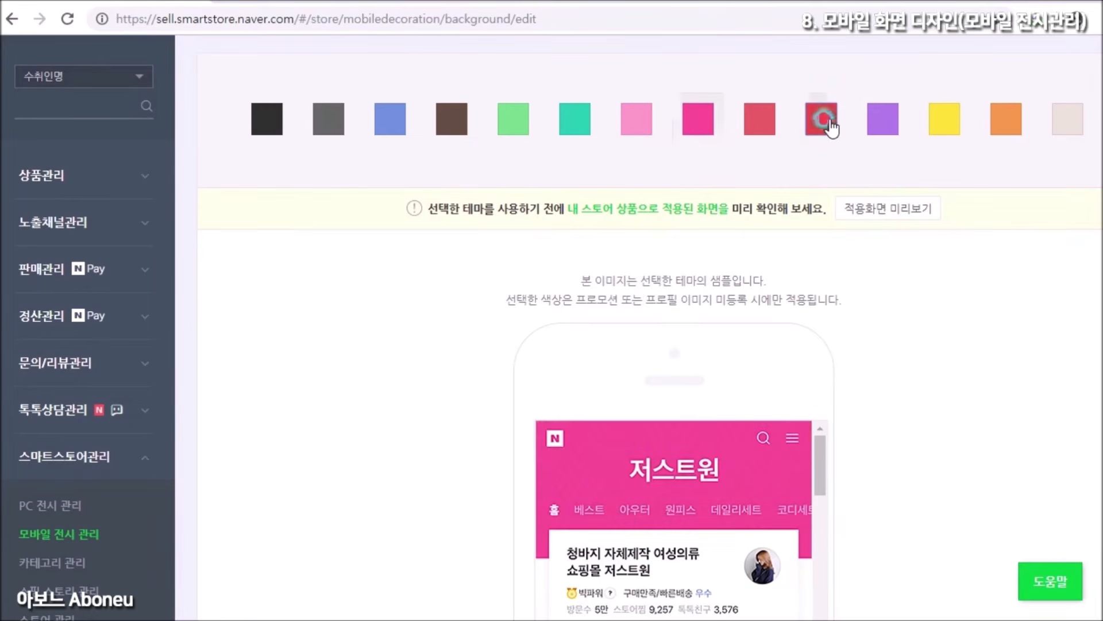
# Open mobile component management (모바일 컴포넌트 관리) and compare its component layout with the mobile store preview, minimizing the preview when done.
pyautogui.scroll(3, 689, 235)
pyautogui.click(566, 161)
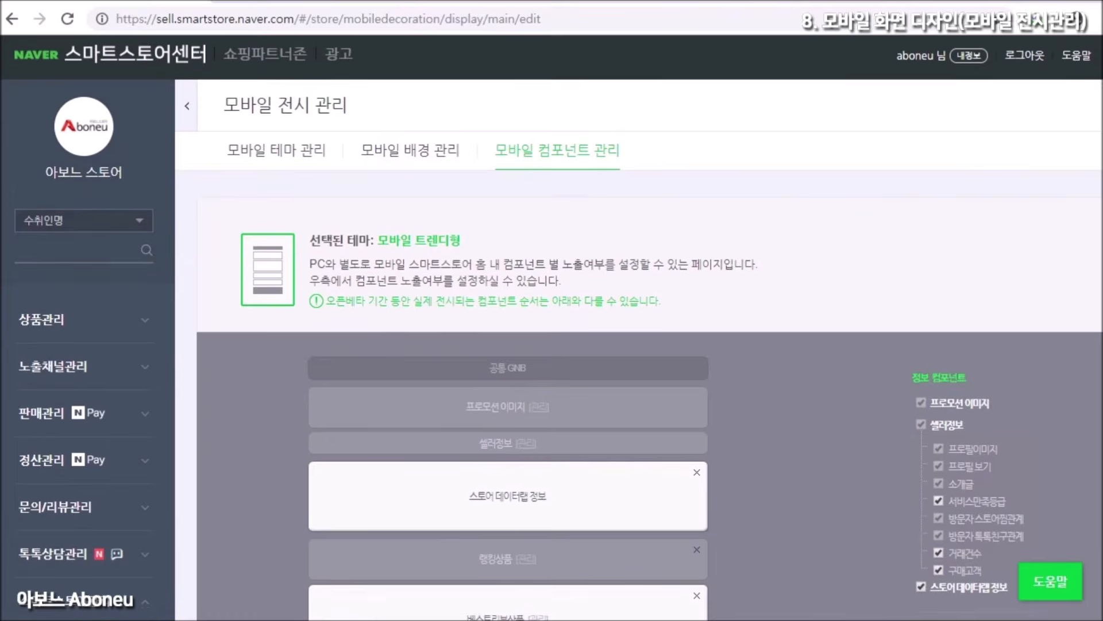
pyautogui.scroll(-6, 846, 310)
pyautogui.scroll(1, 521, 328)
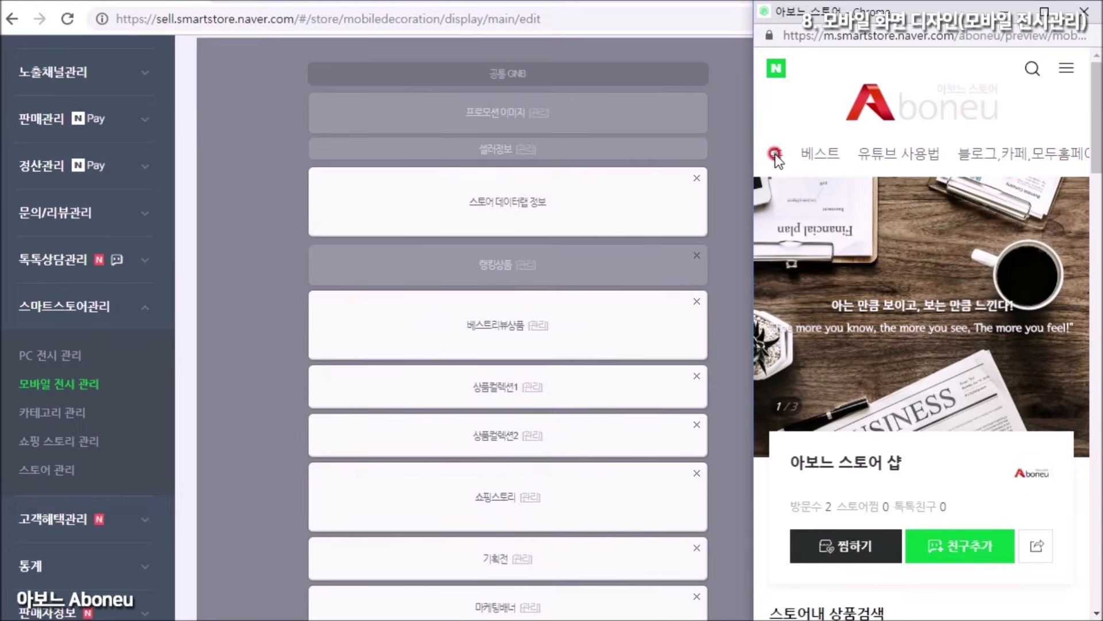
pyautogui.scroll(-3, 1081, 184)
pyautogui.scroll(-15, 1080, 187)
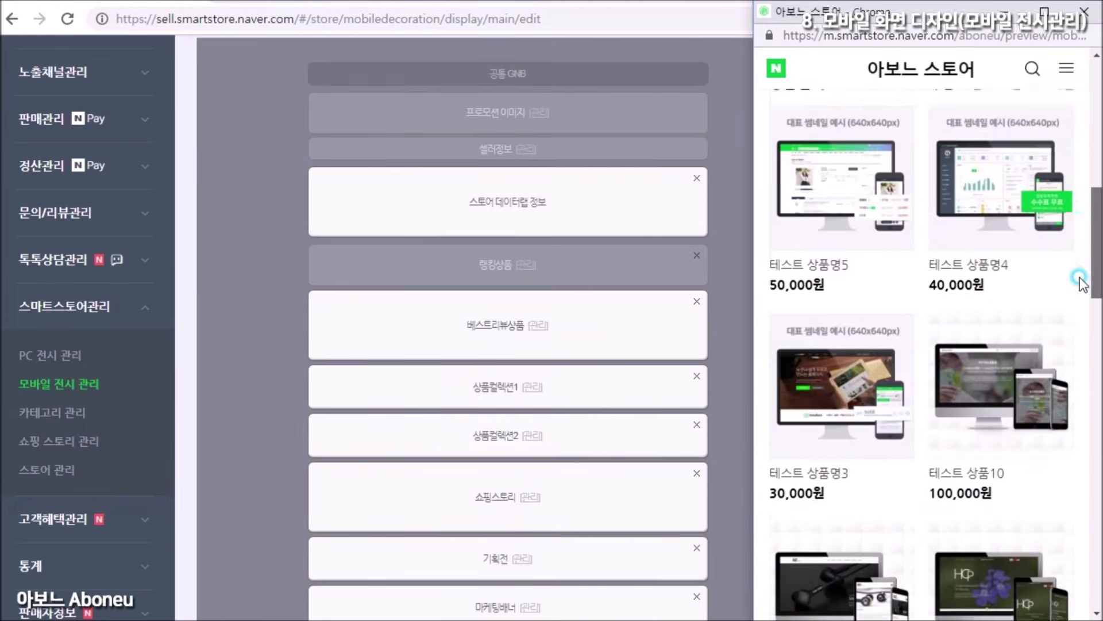
pyautogui.moveTo(1100, 526); pyautogui.dragTo(1097, 118)
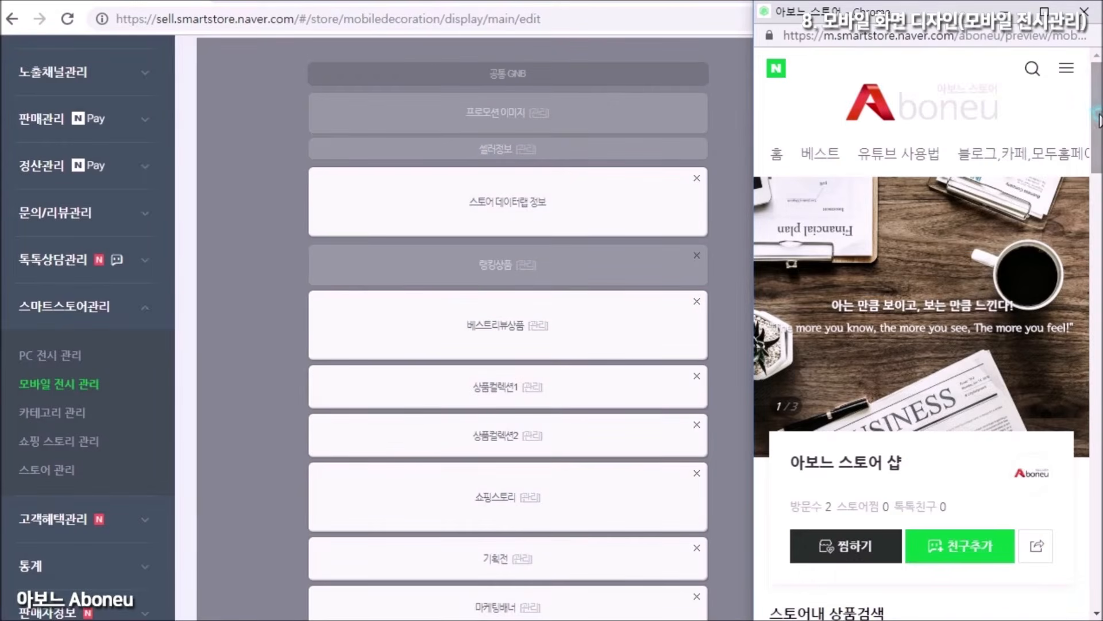
pyautogui.click(1005, 11)
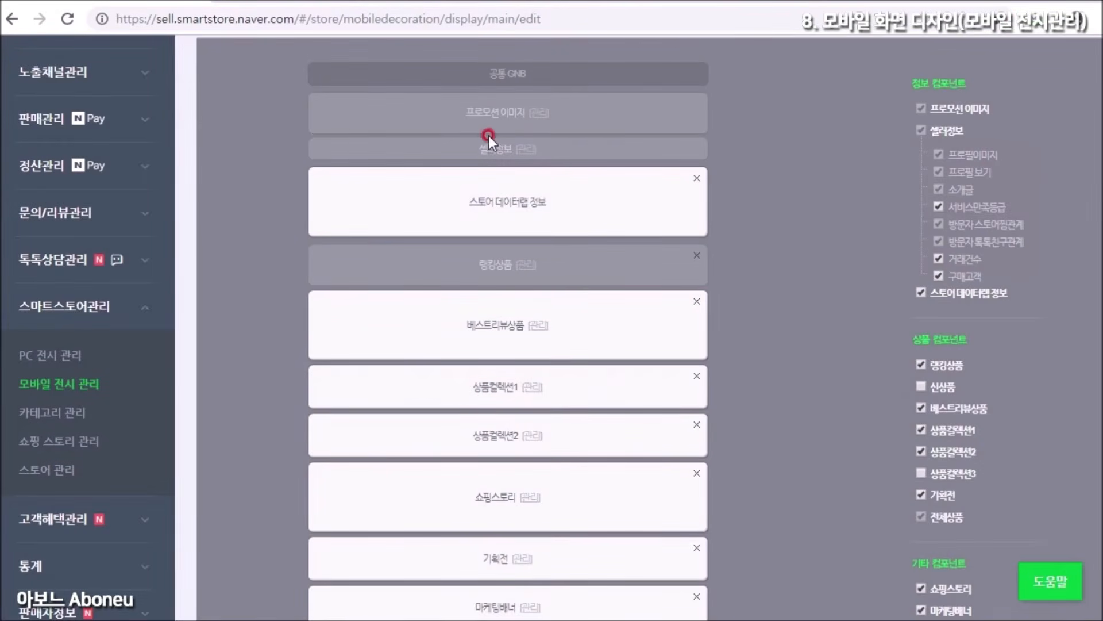
# Try hiding the 베스트리뷰상품 component from the mobile layout and enable it again.
pyautogui.click(697, 300)
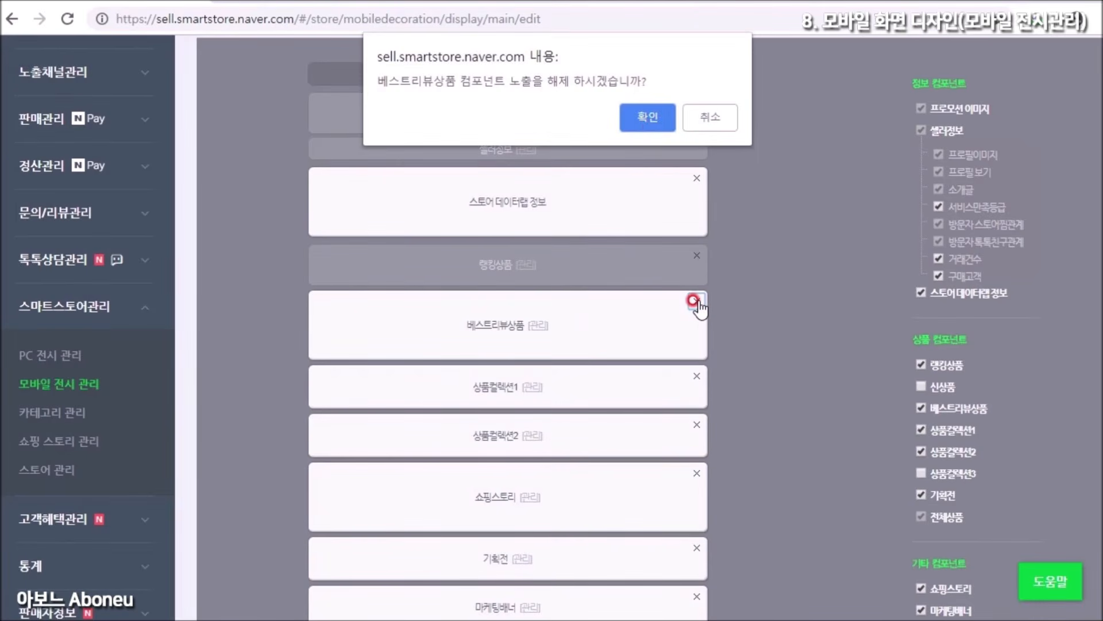
pyautogui.click(650, 117)
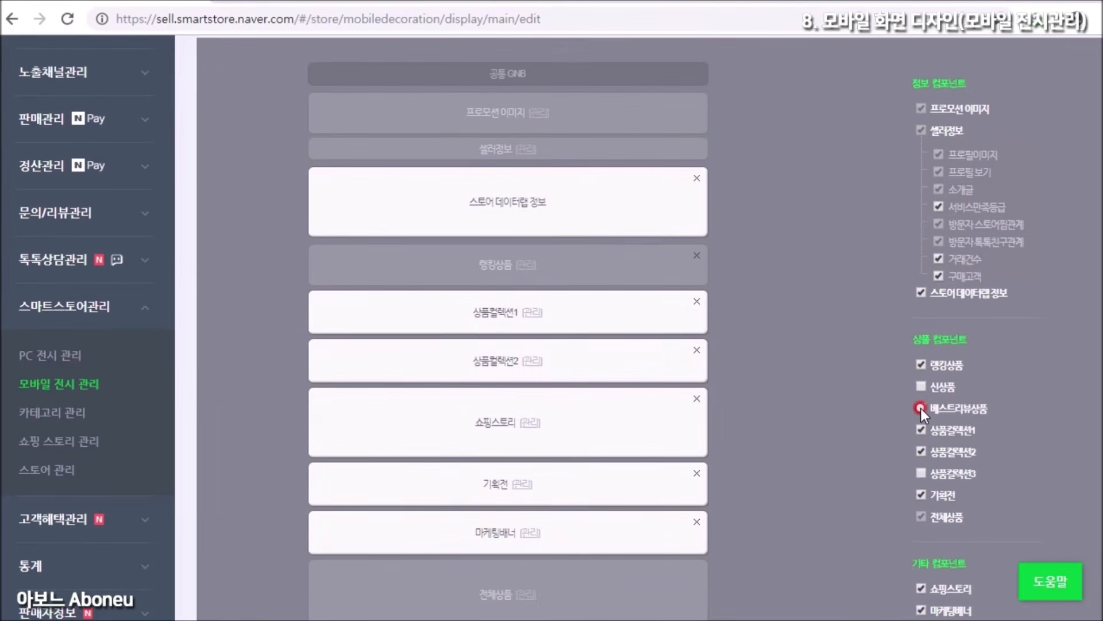
pyautogui.click(921, 408)
pyautogui.click(646, 131)
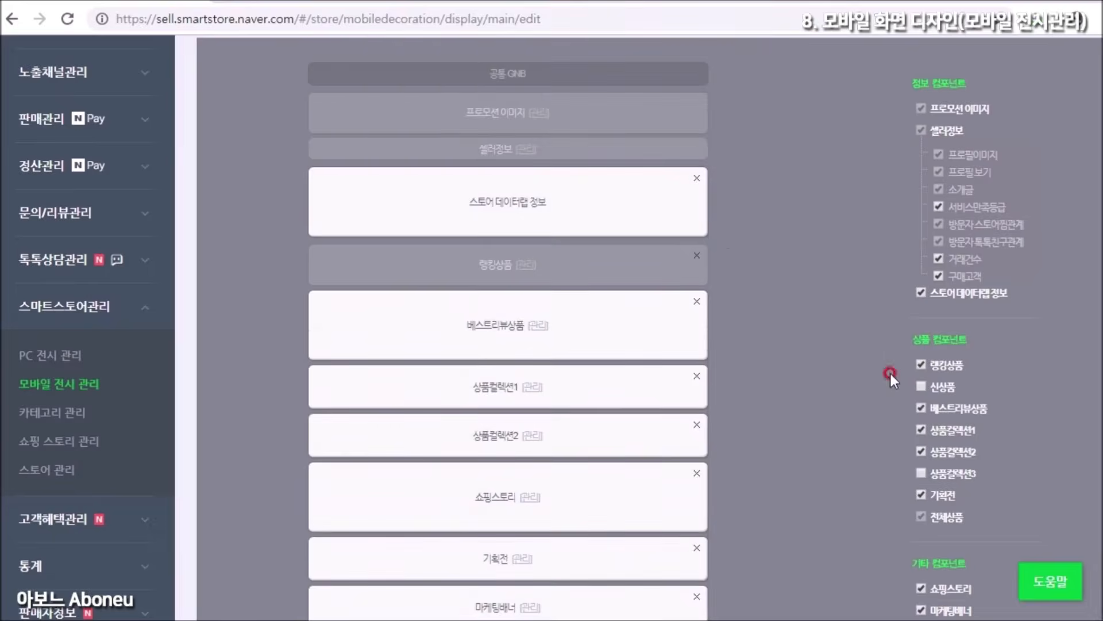
# Try showing the 신상품 component in the mobile layout and hide it again.
pyautogui.click(921, 384)
pyautogui.click(654, 127)
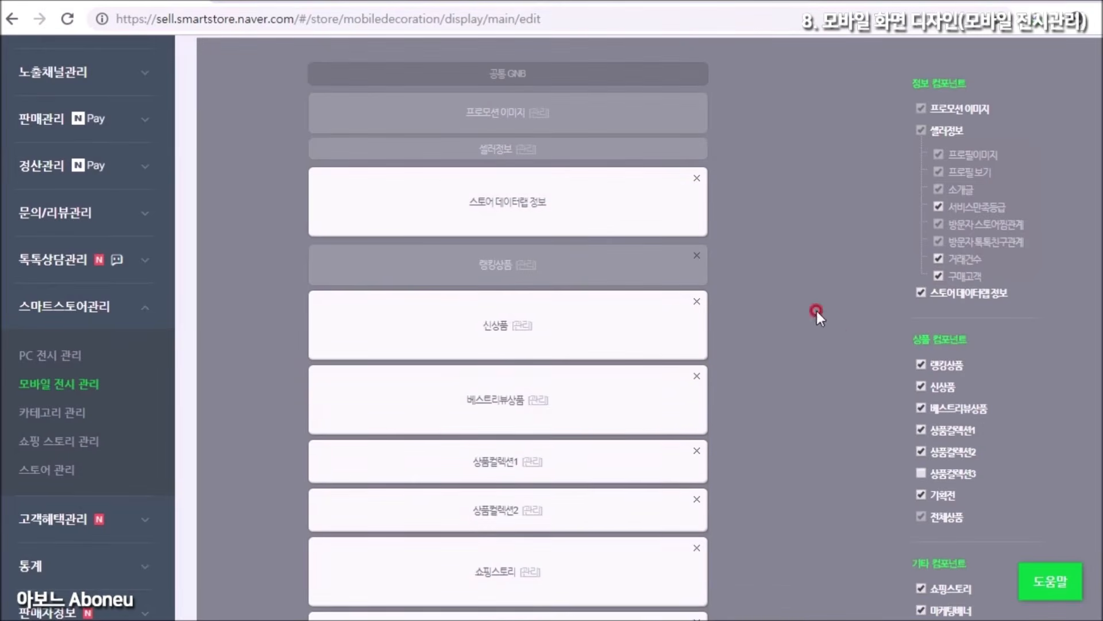
pyautogui.click(921, 385)
# Apply the mobile component settings and look through the store in the mobile preview.
pyautogui.scroll(-6, 785, 362)
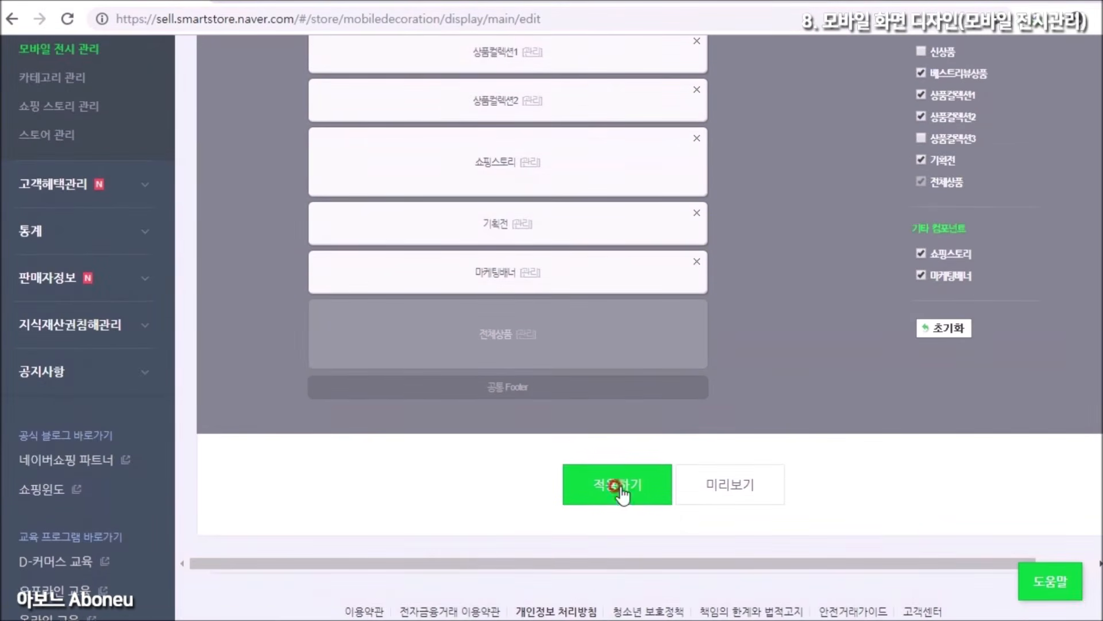
pyautogui.click(620, 490)
pyautogui.click(705, 113)
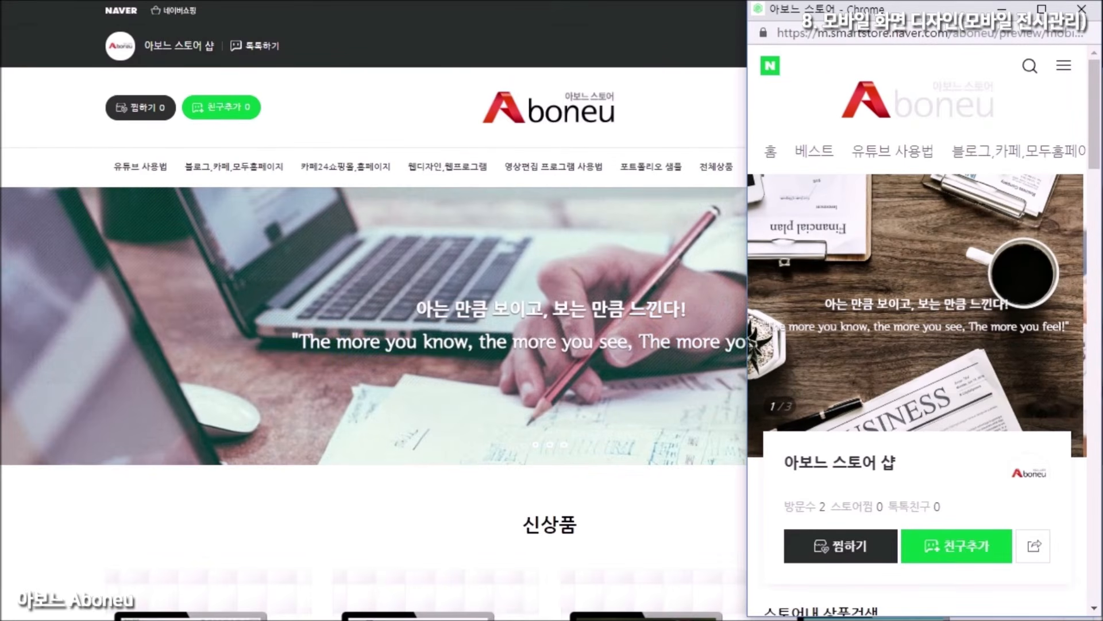
pyautogui.moveTo(1097, 107); pyautogui.dragTo(1097, 535)
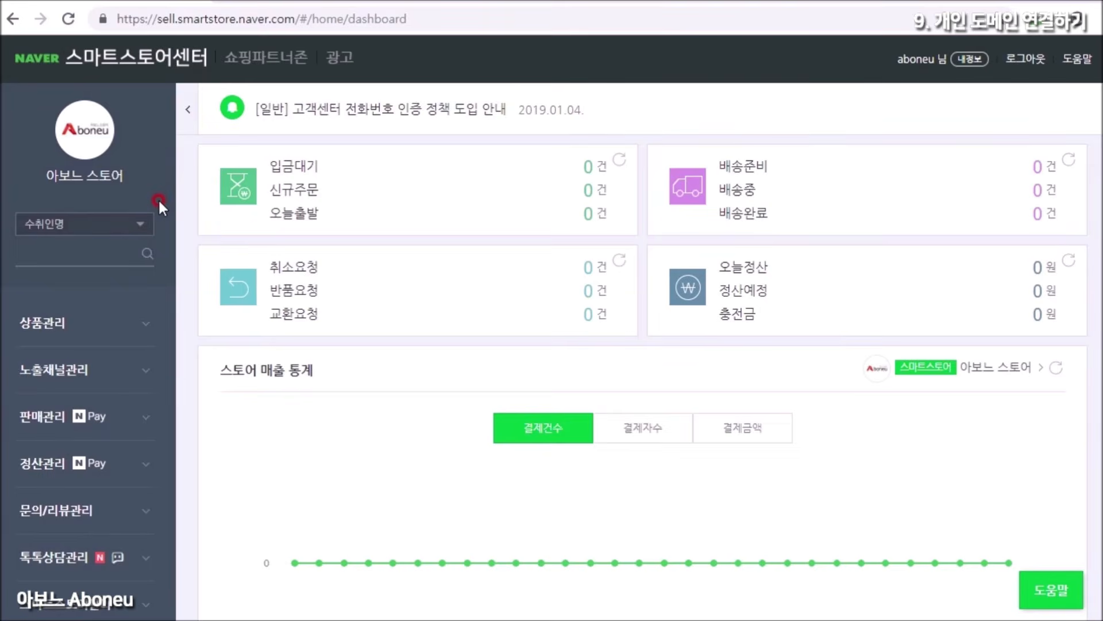
# Open store management (스토어 관리) and set the store URL type to 개인도메인.
pyautogui.scroll(-5, 158, 199)
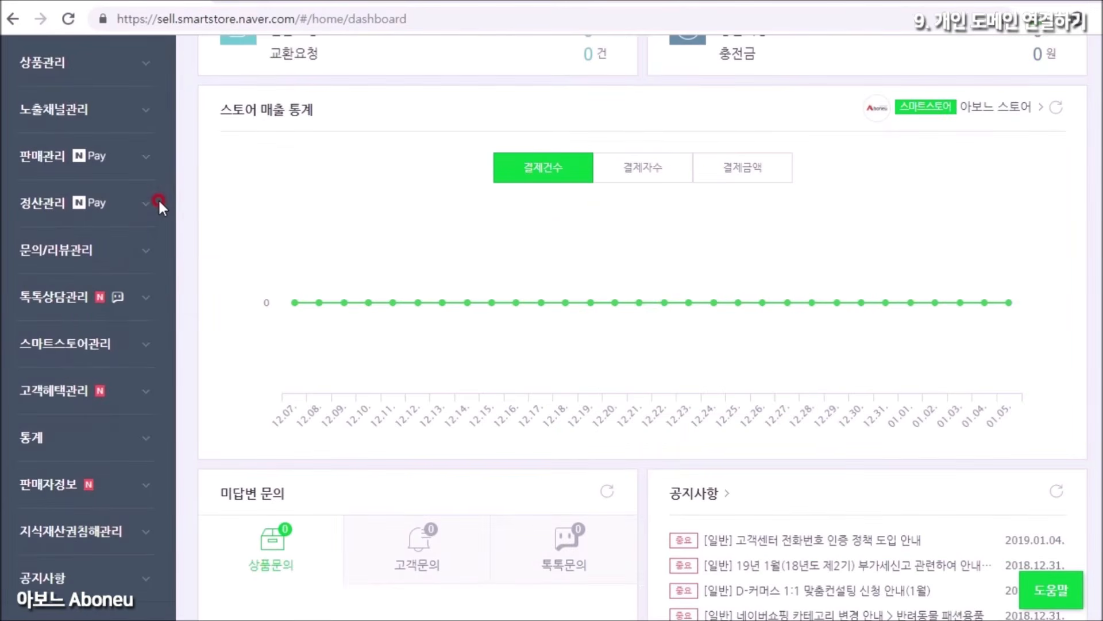
pyautogui.click(73, 345)
pyautogui.click(57, 507)
pyautogui.click(237, 387)
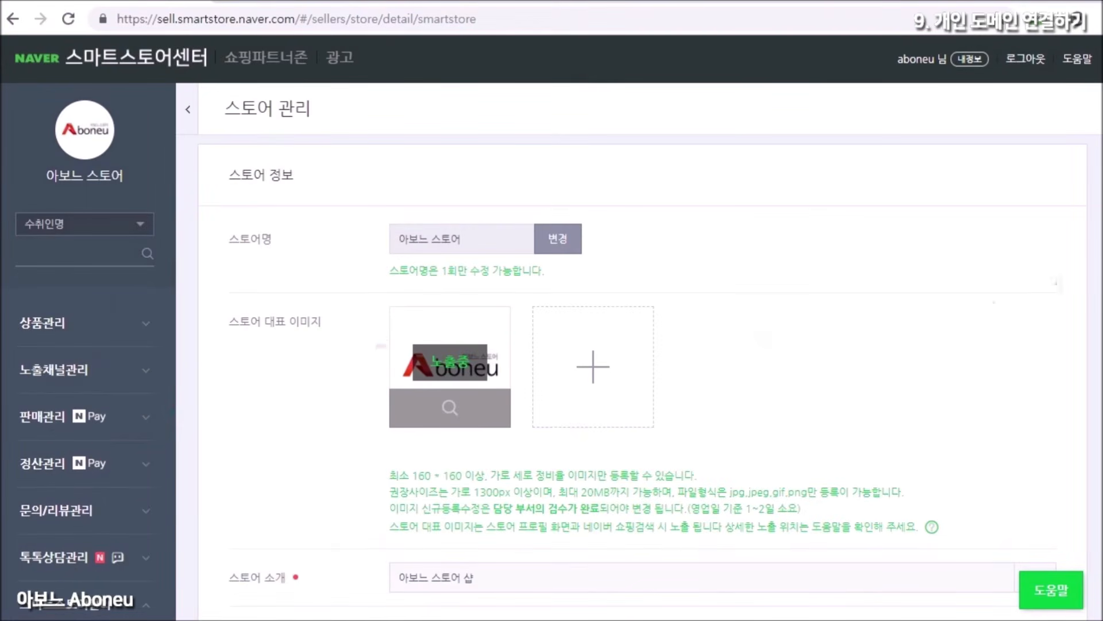
pyautogui.scroll(-3, 258, 457)
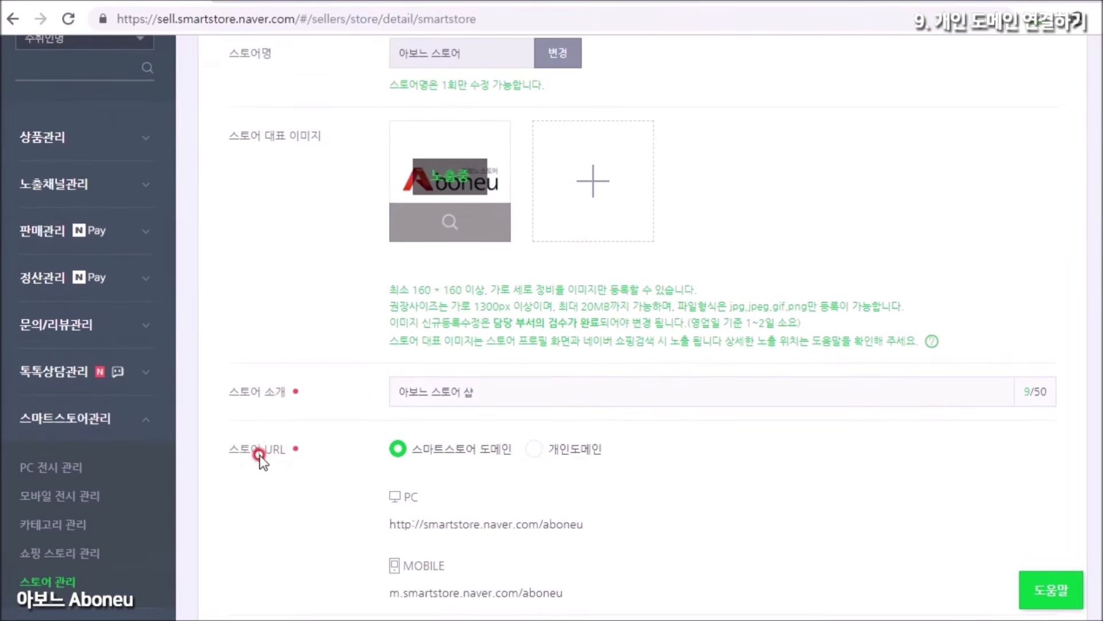
pyautogui.click(539, 447)
# Read the personal domain hosting note and examine the 개인 도메인 등록 Tip notice, including its 가비아 partner section.
pyautogui.scroll(-2, 390, 517)
pyautogui.click(385, 535)
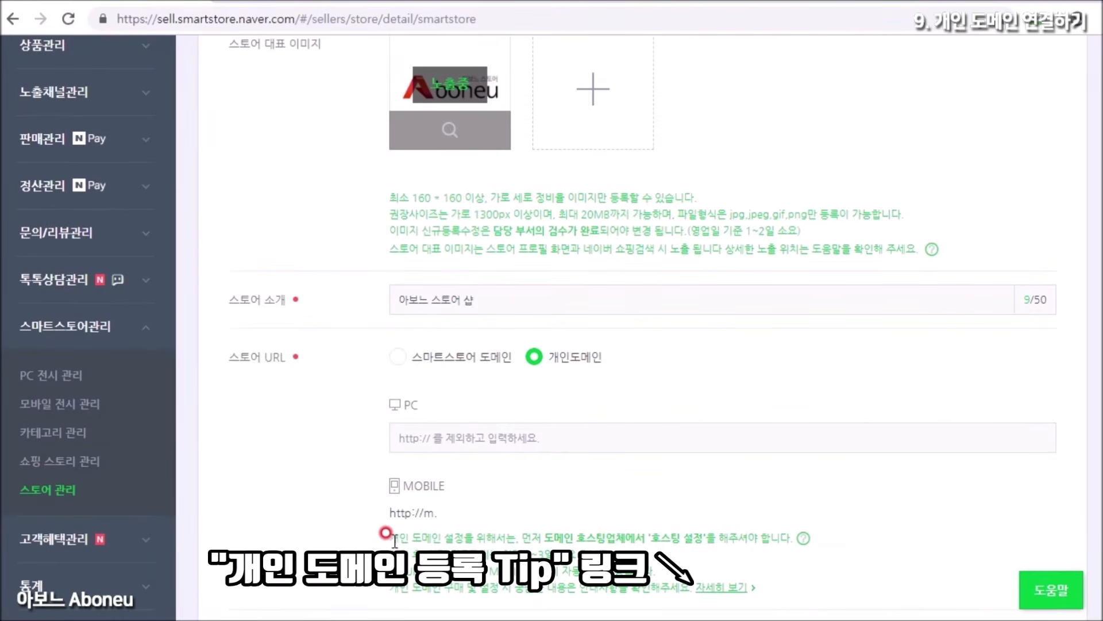
pyautogui.moveTo(384, 532); pyautogui.dragTo(758, 538)
pyautogui.click(771, 503)
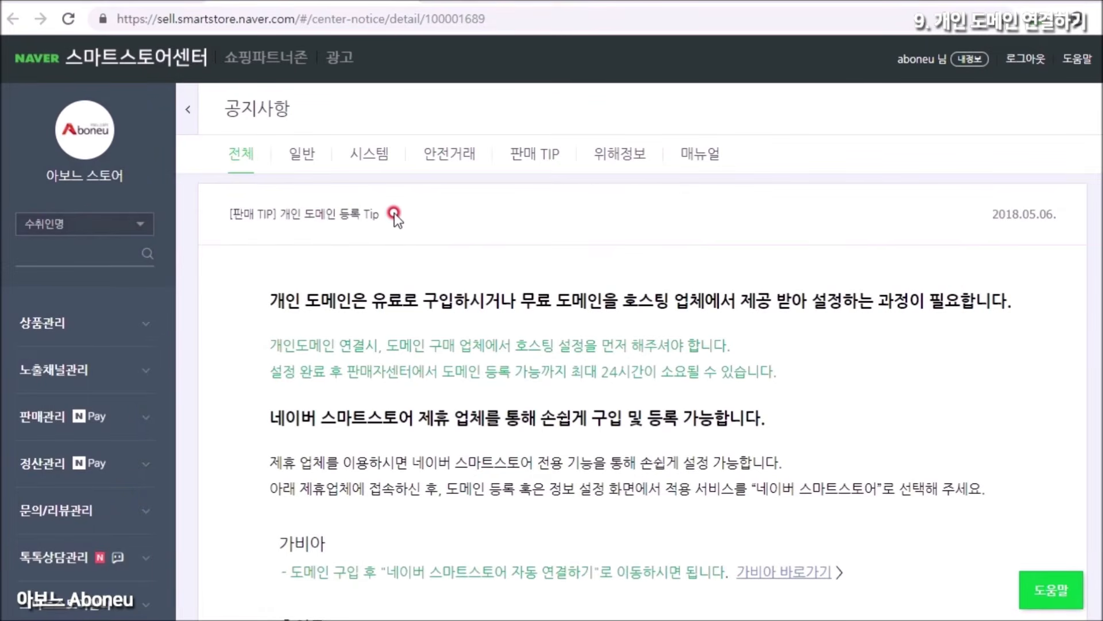
pyautogui.moveTo(394, 212); pyautogui.dragTo(290, 211)
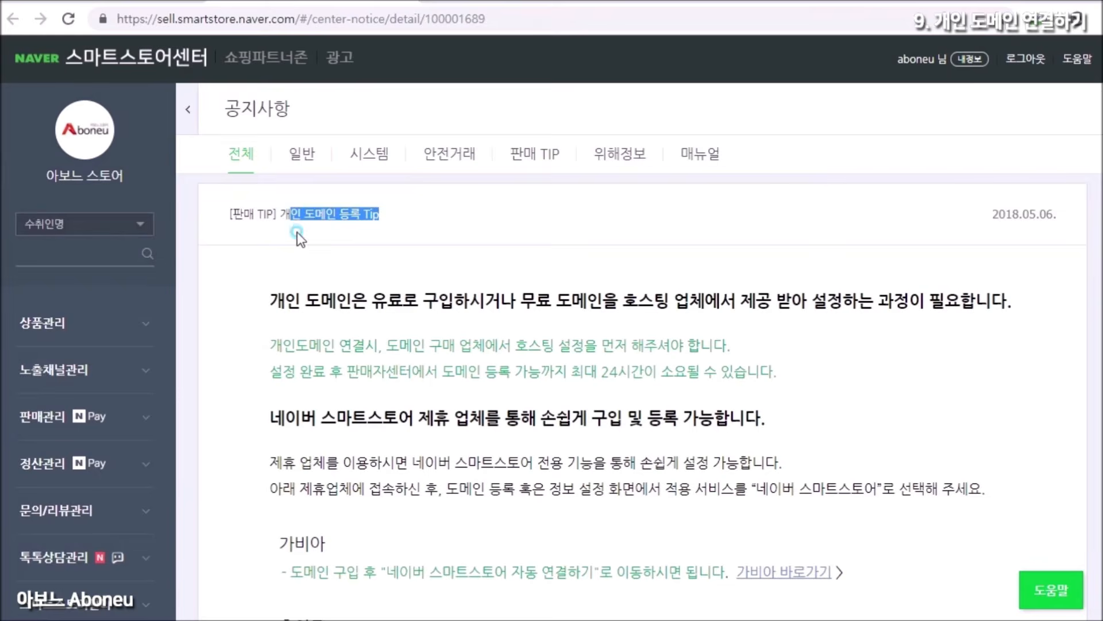
pyautogui.click(258, 301)
pyautogui.scroll(-5, 261, 333)
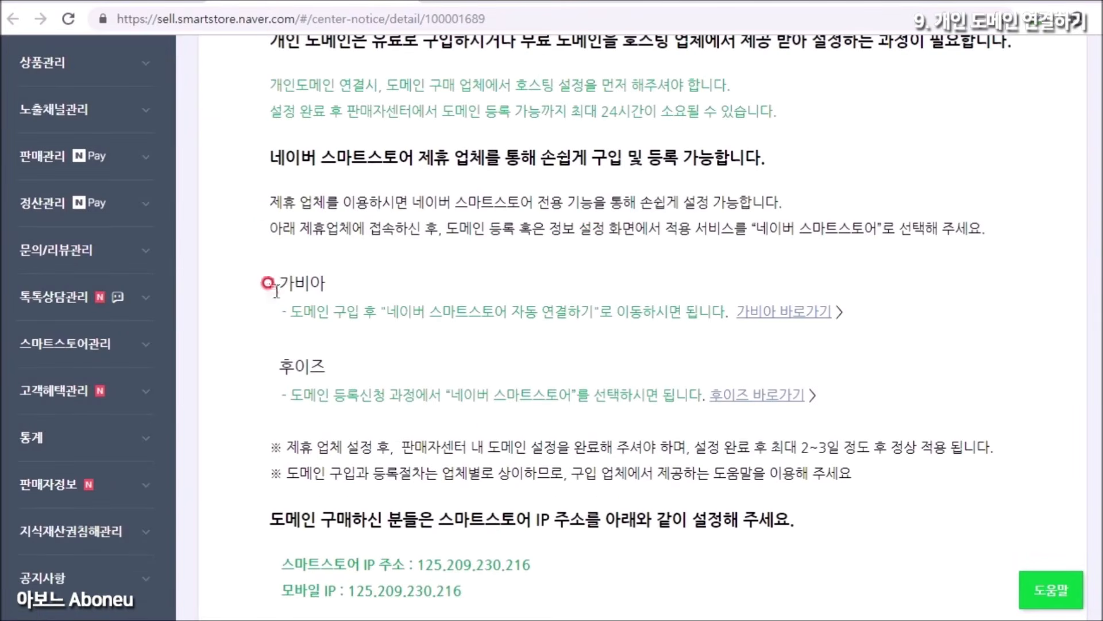
pyautogui.moveTo(271, 277); pyautogui.dragTo(327, 282)
pyautogui.click(314, 280)
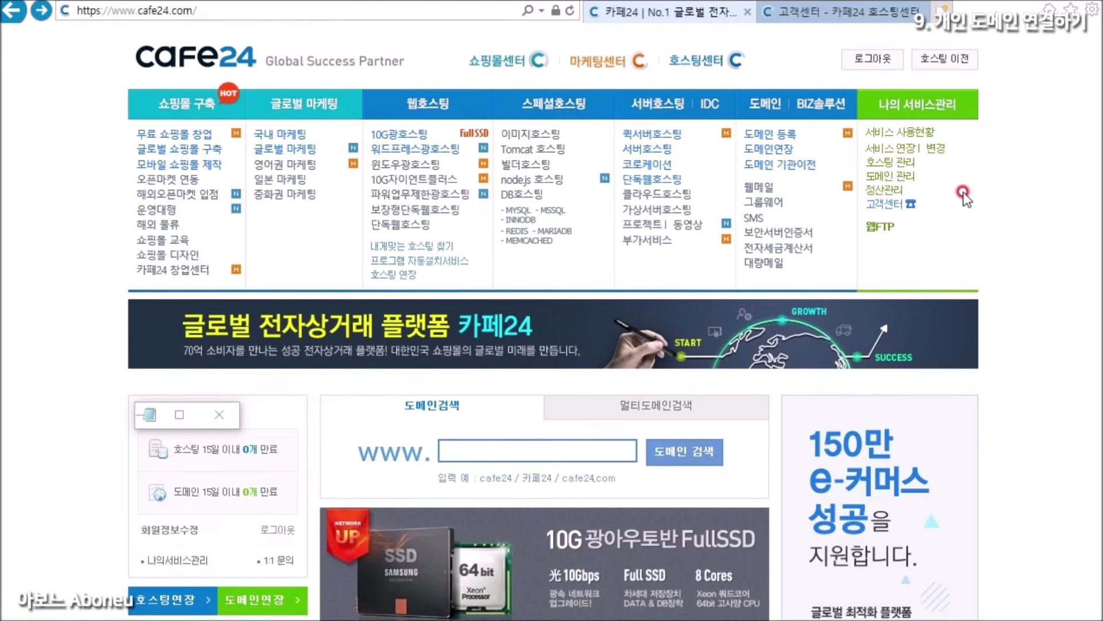
# Switch to Cafe24 domain management and open the DNS management of aboneu.com.
pyautogui.click(891, 179)
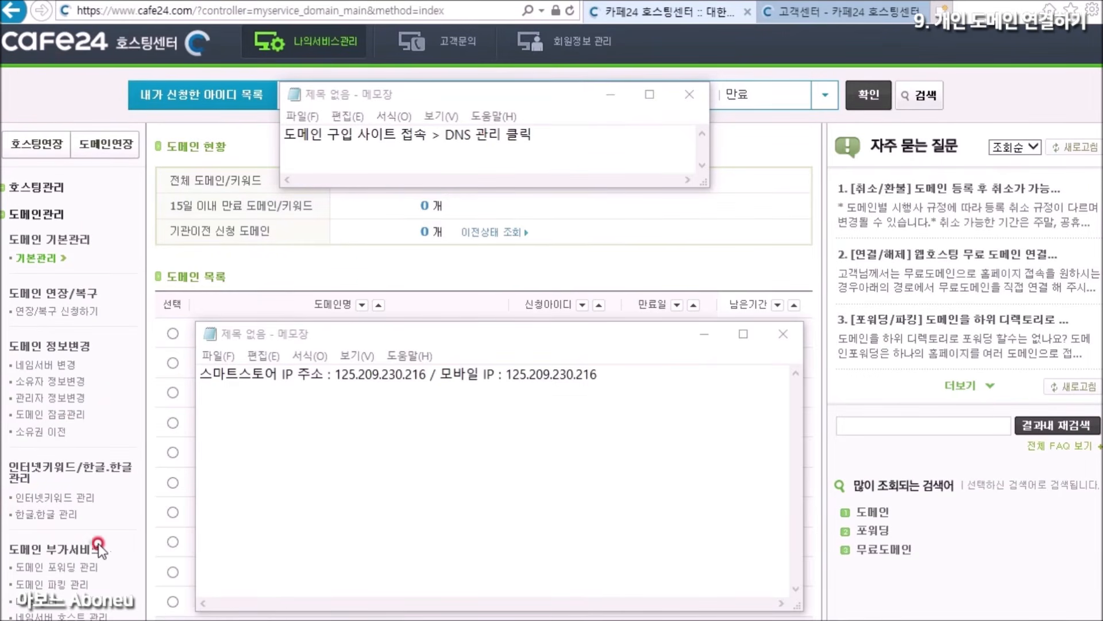
pyautogui.click(43, 610)
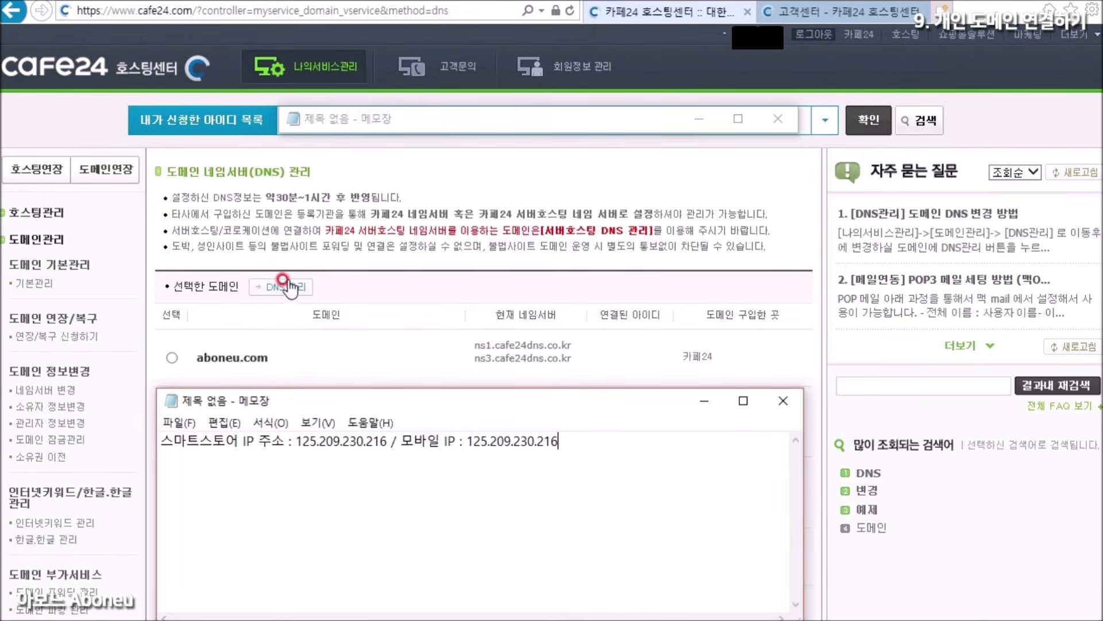
pyautogui.click(268, 291)
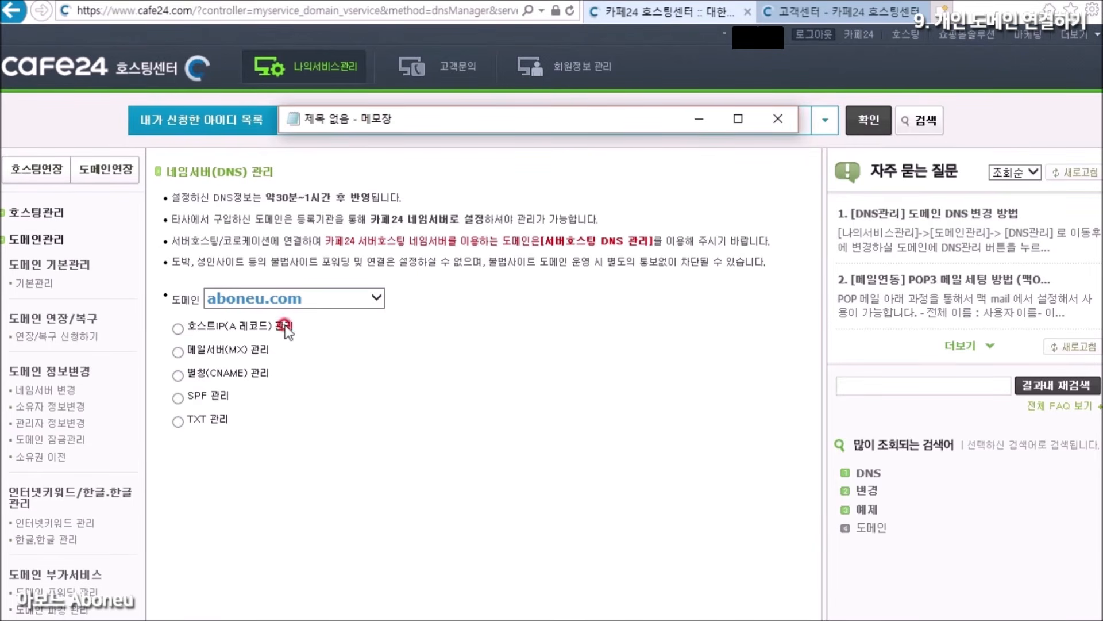
# Add a host IP (A record) for aboneu.com with the Smart Store IP address 125.209.230.216.
pyautogui.click(180, 327)
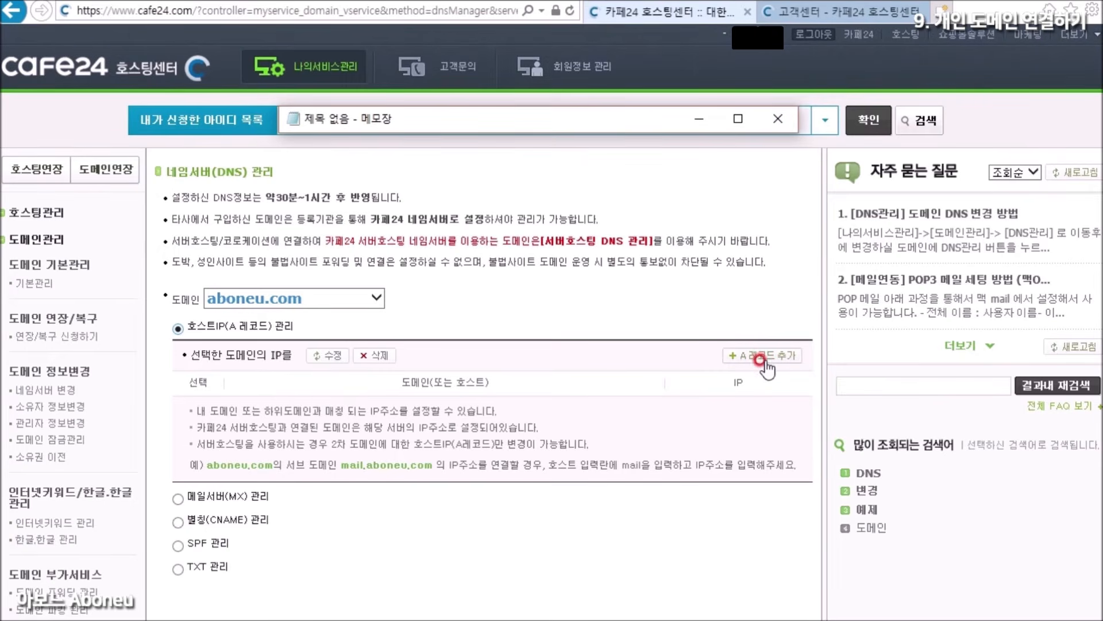
pyautogui.click(758, 359)
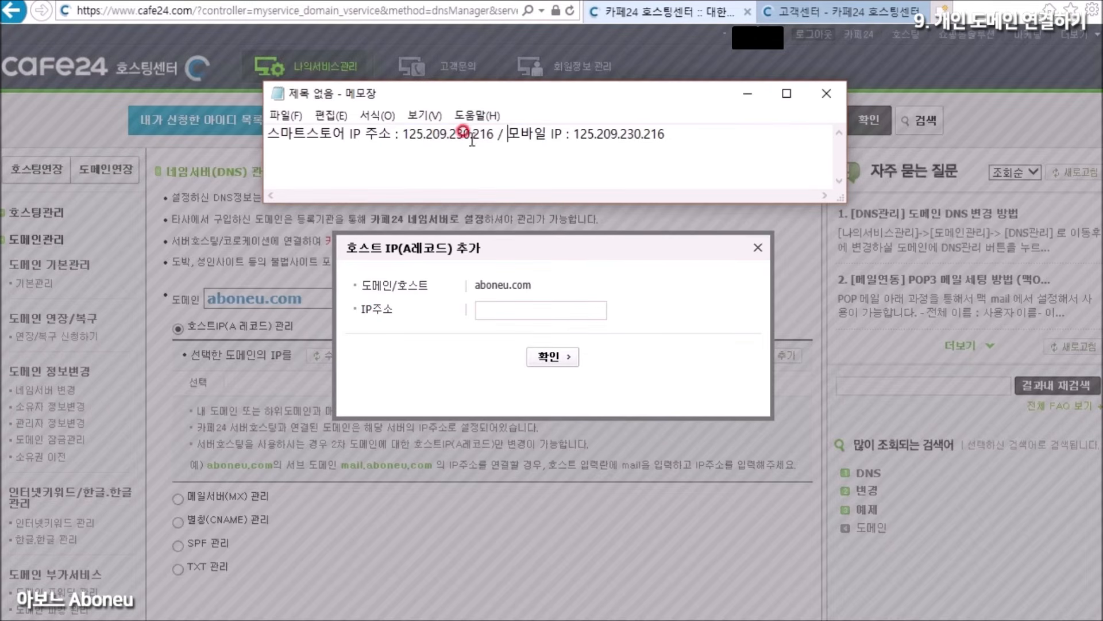
pyautogui.moveTo(404, 133); pyautogui.dragTo(493, 133)
pyautogui.hotkey('ctrl', 'c')
pyautogui.click(512, 311)
pyautogui.hotkey('ctrl', 'v')
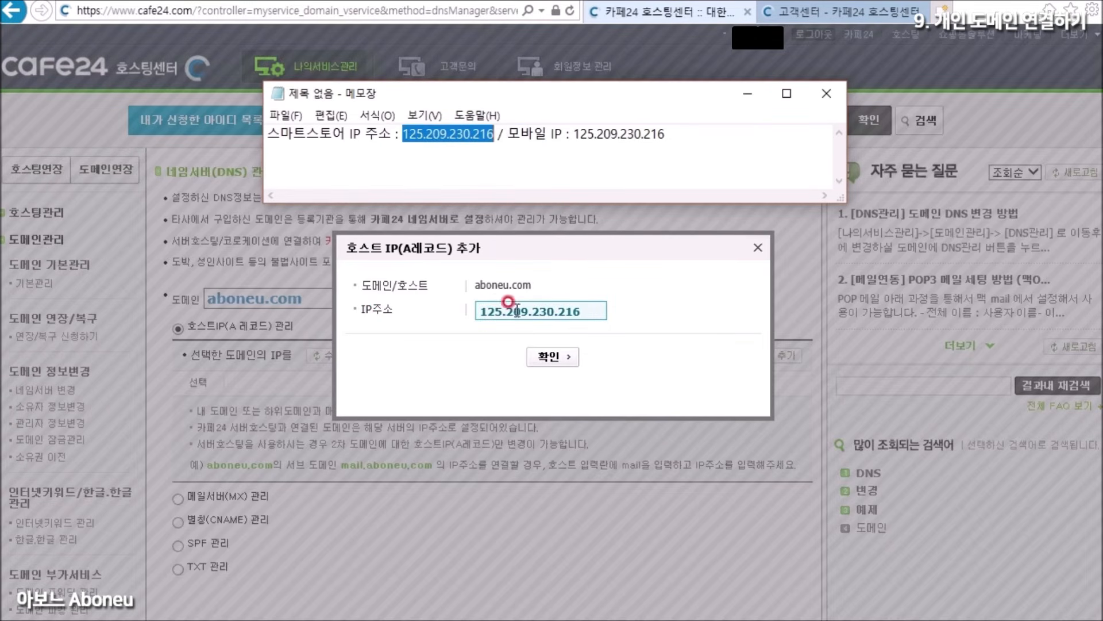
pyautogui.click(555, 360)
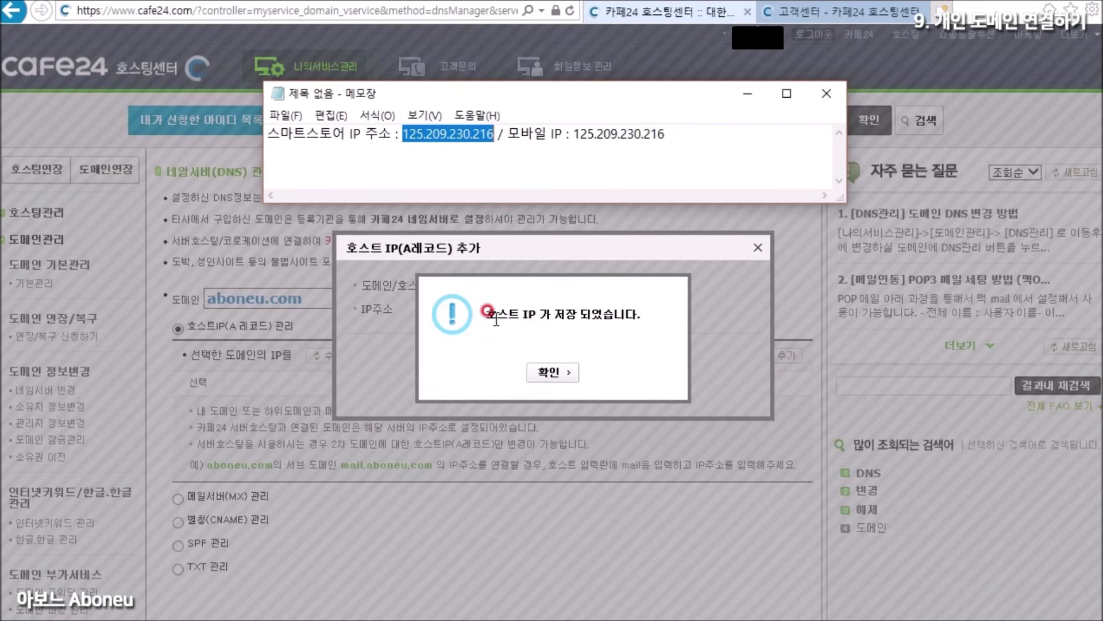
pyautogui.click(555, 372)
# Add a second A record for host m of aboneu.com with the mobile IP 125.209.230.216.
pyautogui.moveTo(507, 133); pyautogui.dragTo(665, 133)
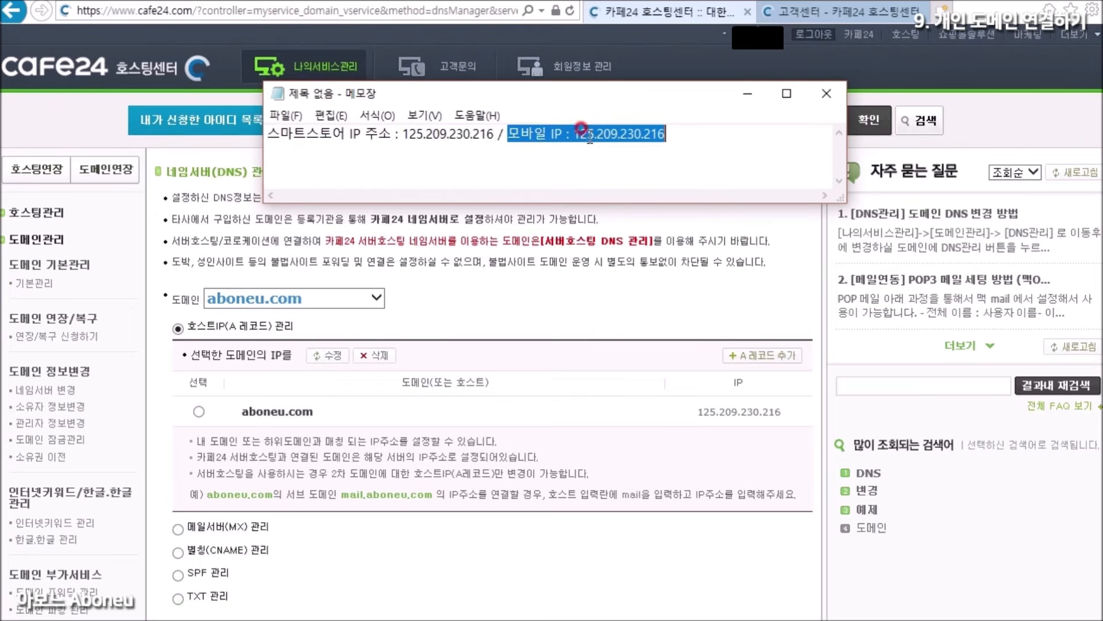
pyautogui.click(765, 356)
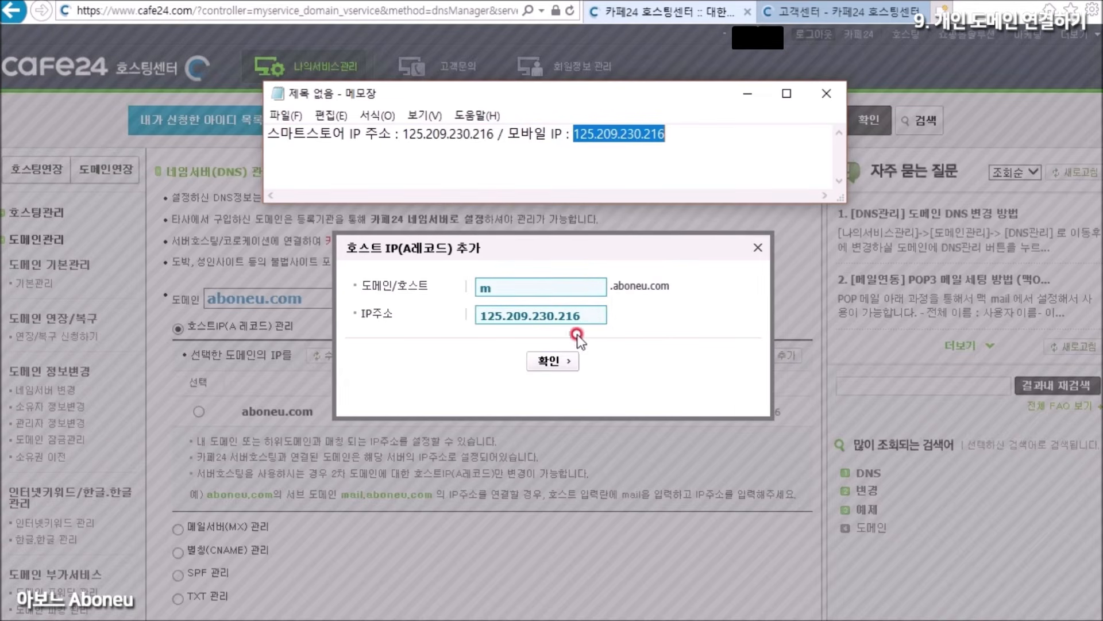
pyautogui.click(550, 363)
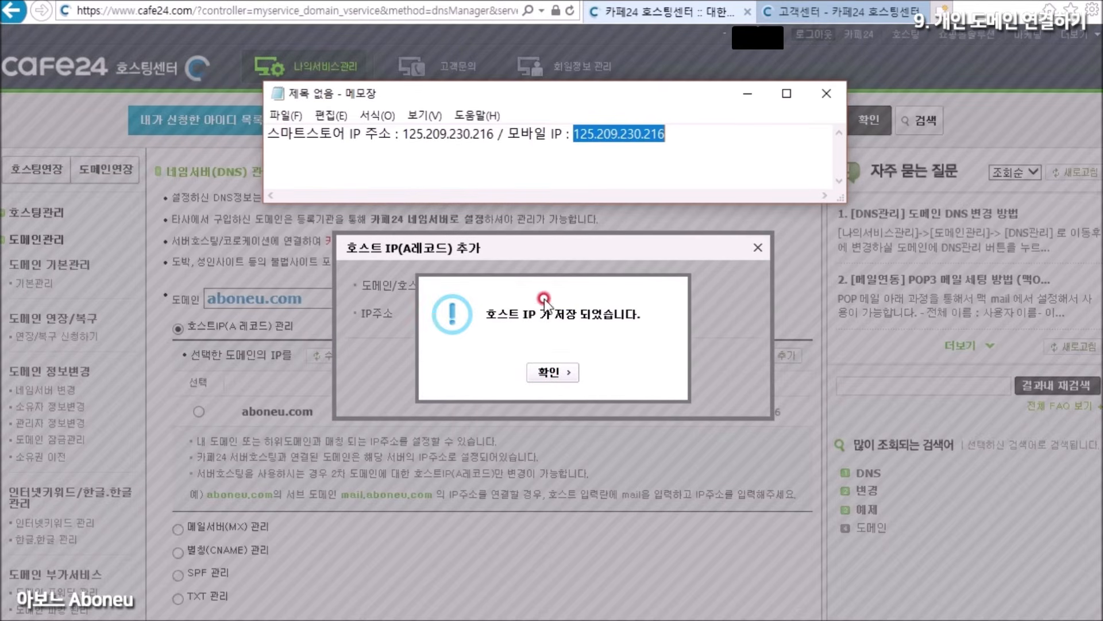
pyautogui.click(552, 375)
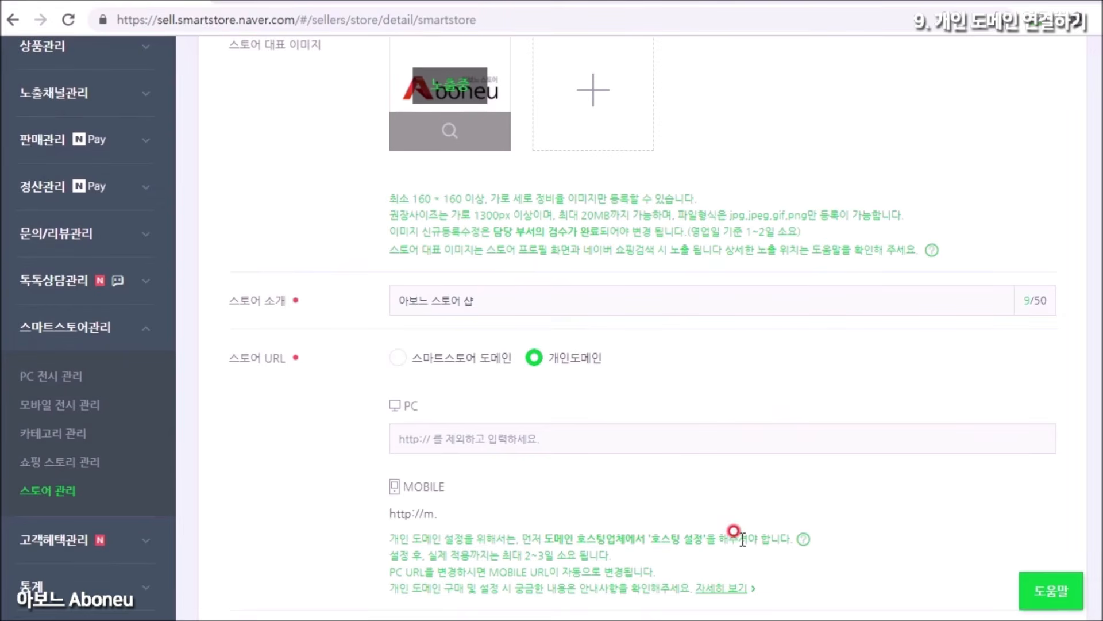
pyautogui.click(452, 440)
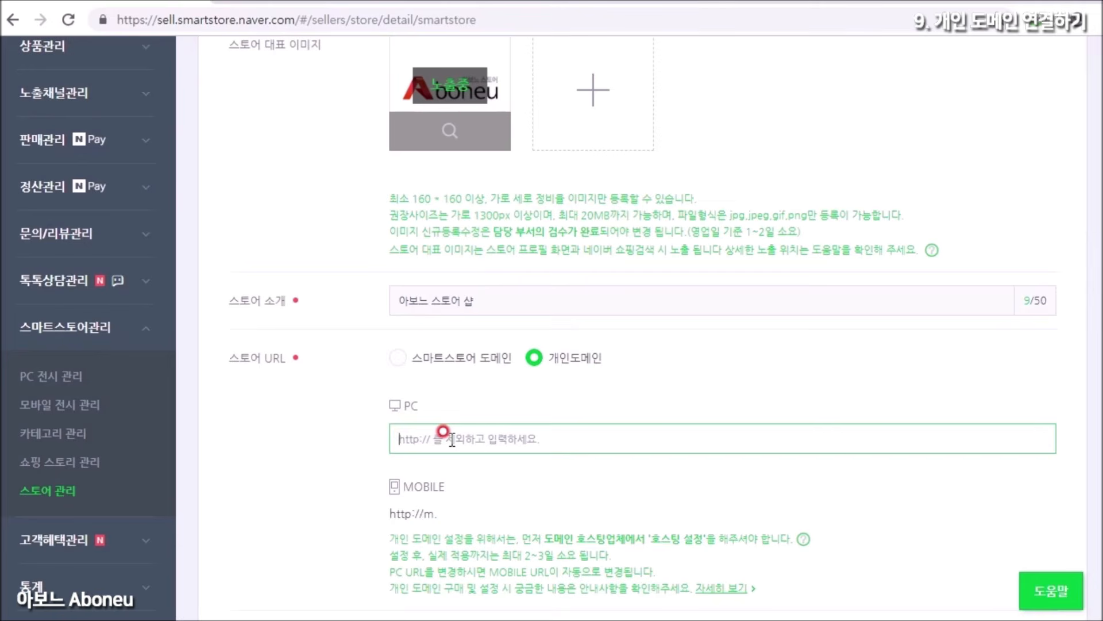
pyautogui.click(416, 460)
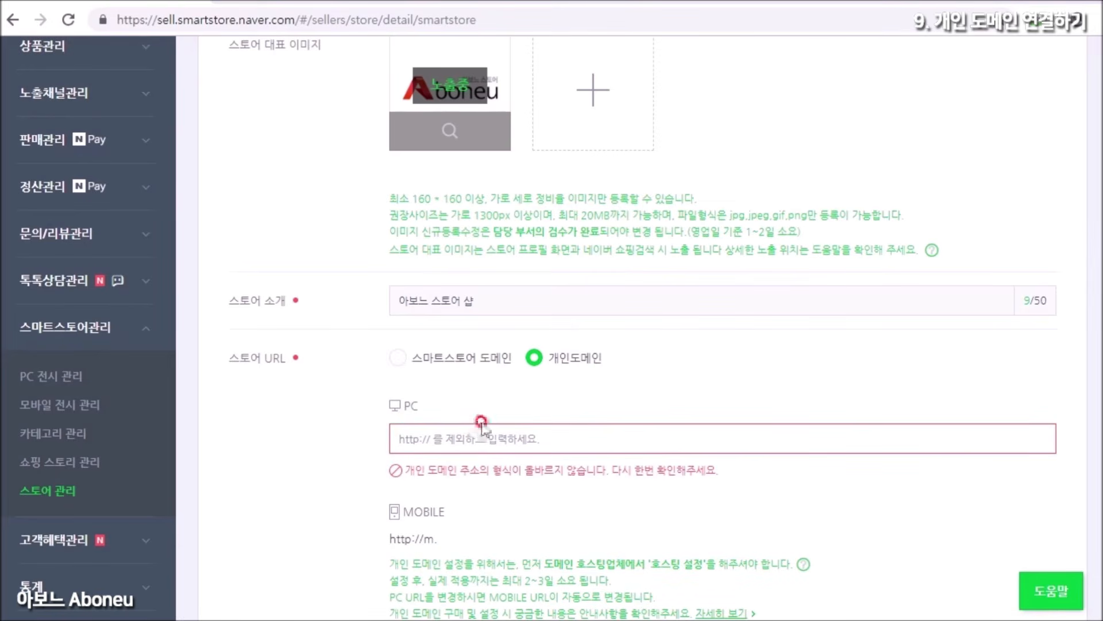
pyautogui.click(412, 434)
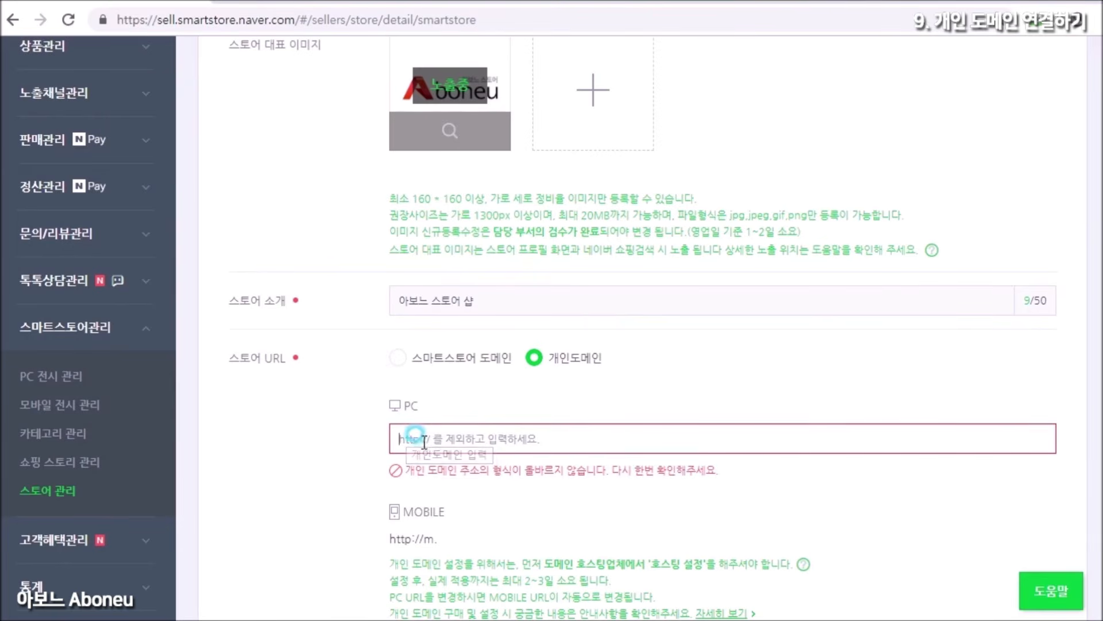
pyautogui.hotkey('ctrl', 'v')
pyautogui.moveTo(431, 441); pyautogui.dragTo(397, 440)
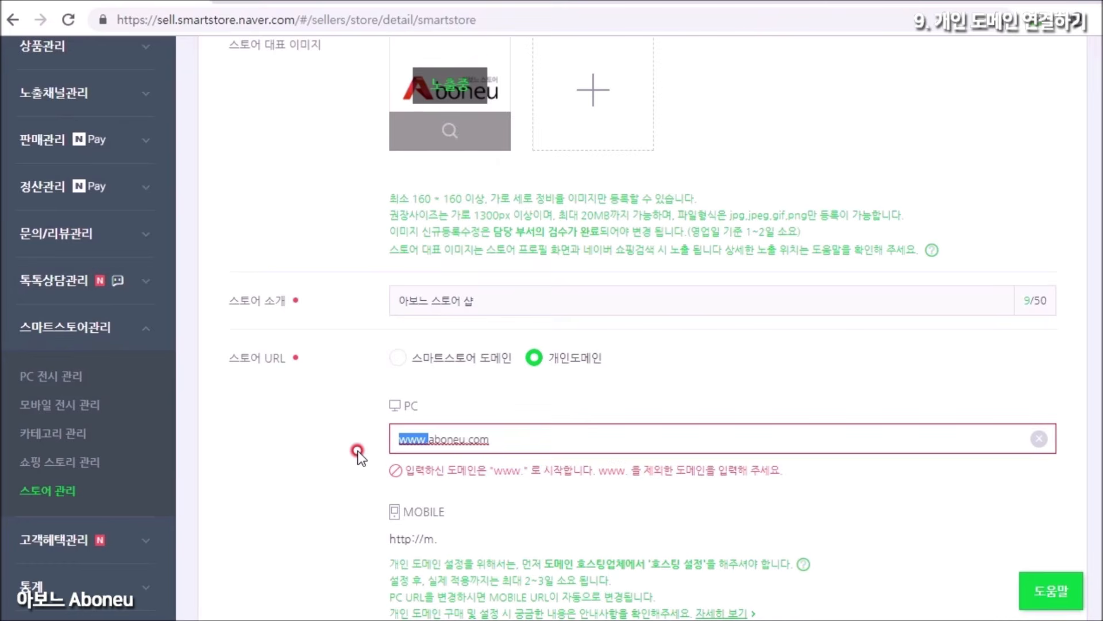
pyautogui.press('BackSpace')
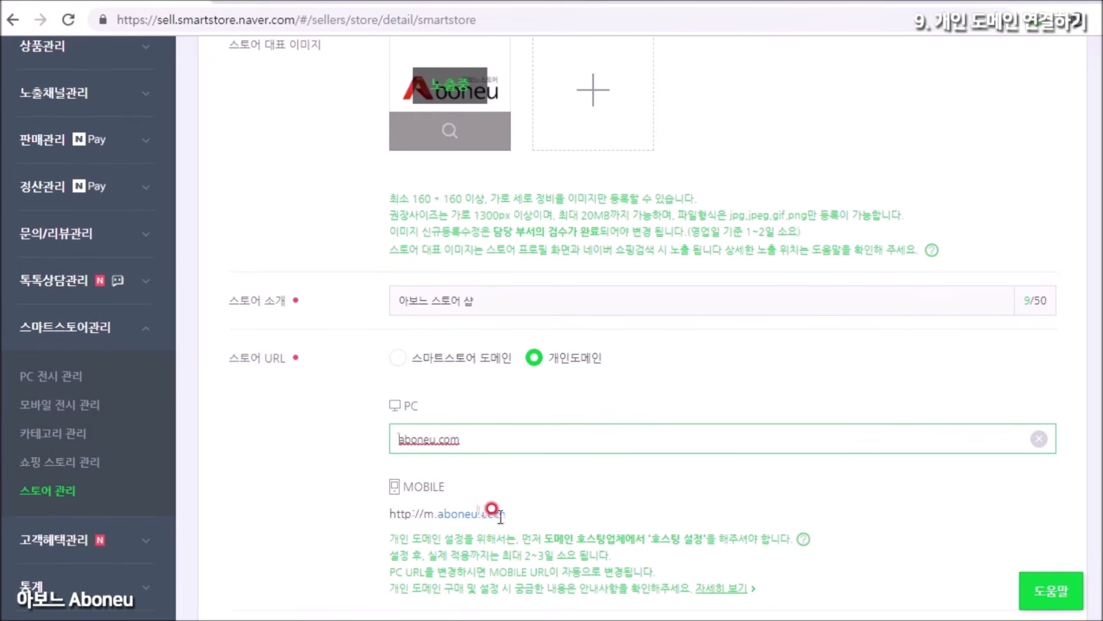
# Save the store settings and read the note on how long the personal domain takes to apply.
pyautogui.scroll(-3, 540, 506)
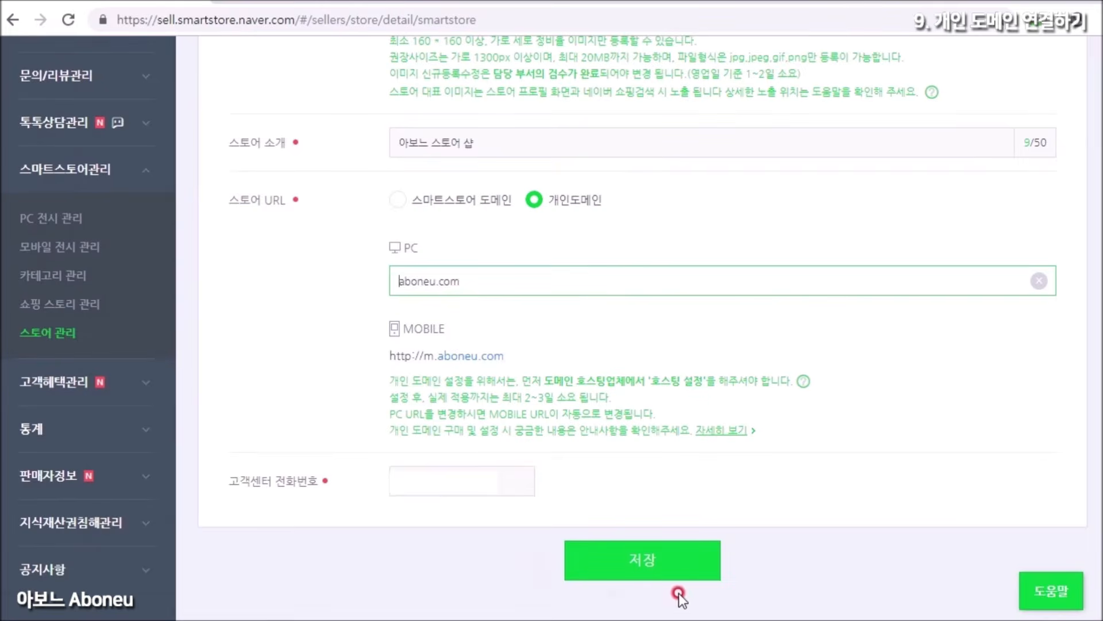
pyautogui.click(643, 566)
pyautogui.click(549, 166)
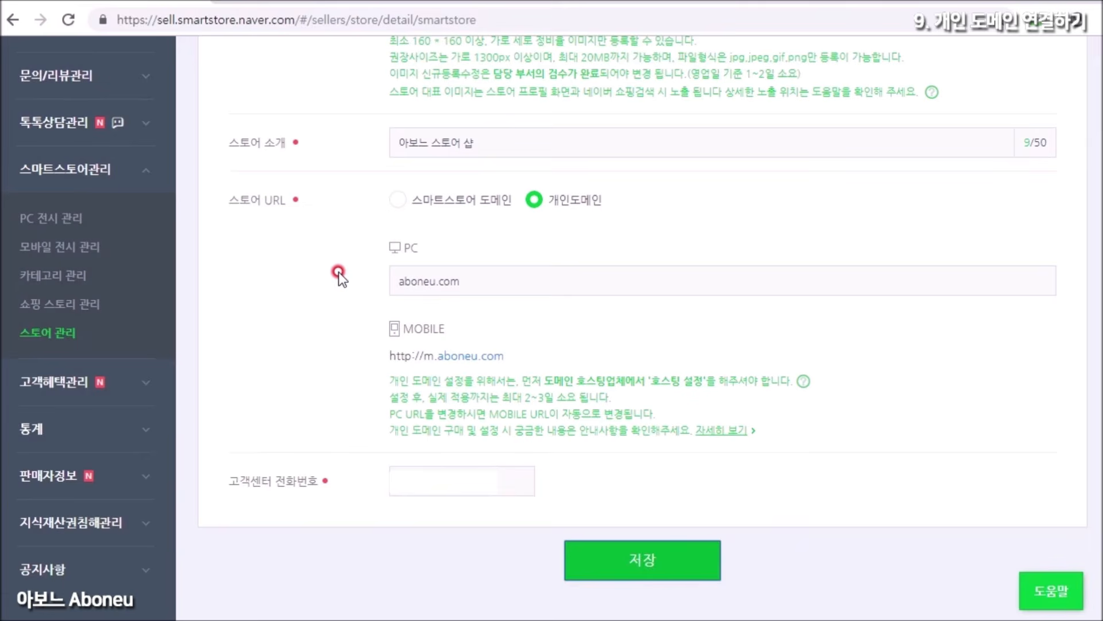
pyautogui.moveTo(382, 393); pyautogui.dragTo(628, 397)
pyautogui.click(626, 396)
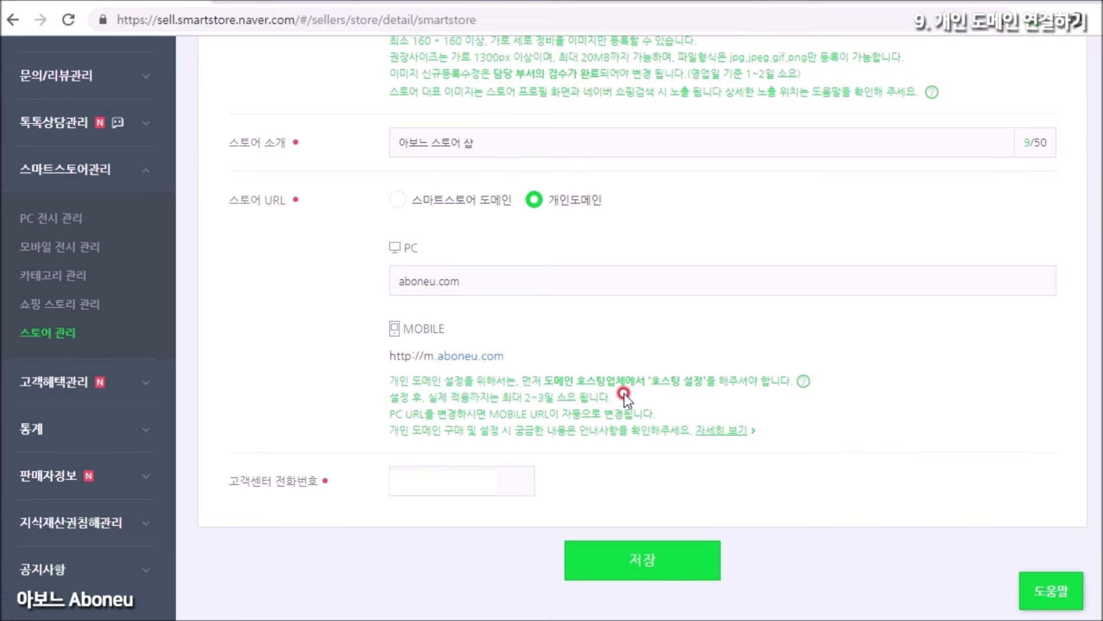
# Go to aboneu.com in the browser to check the domain connection, and review the 개인 도메인 등록 Tip notice.
pyautogui.click(266, 11)
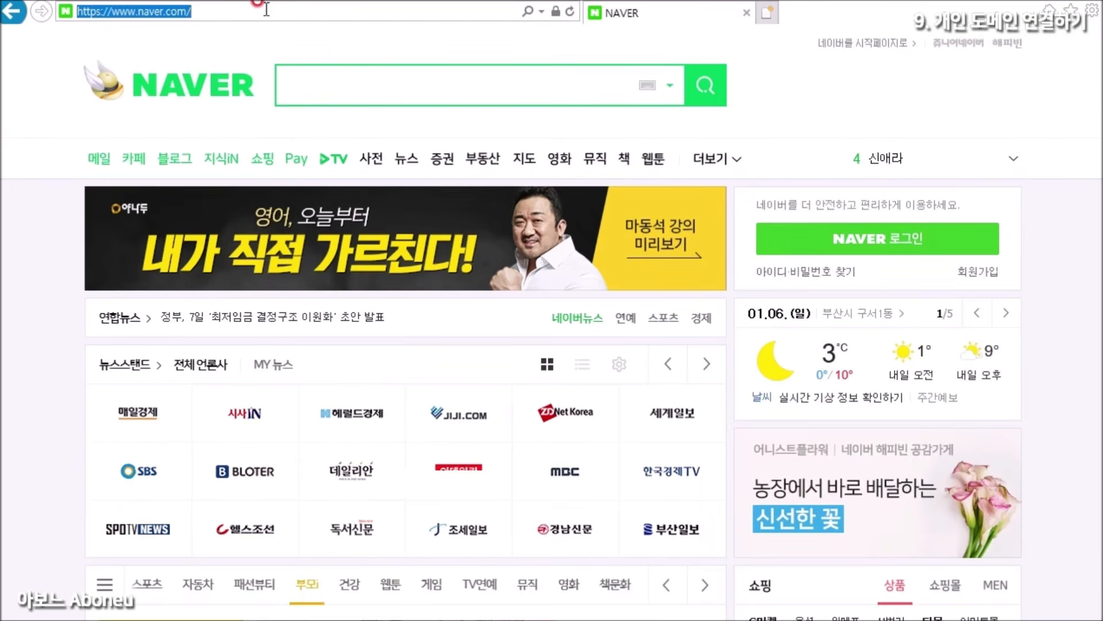
pyautogui.write('aboneu.com')
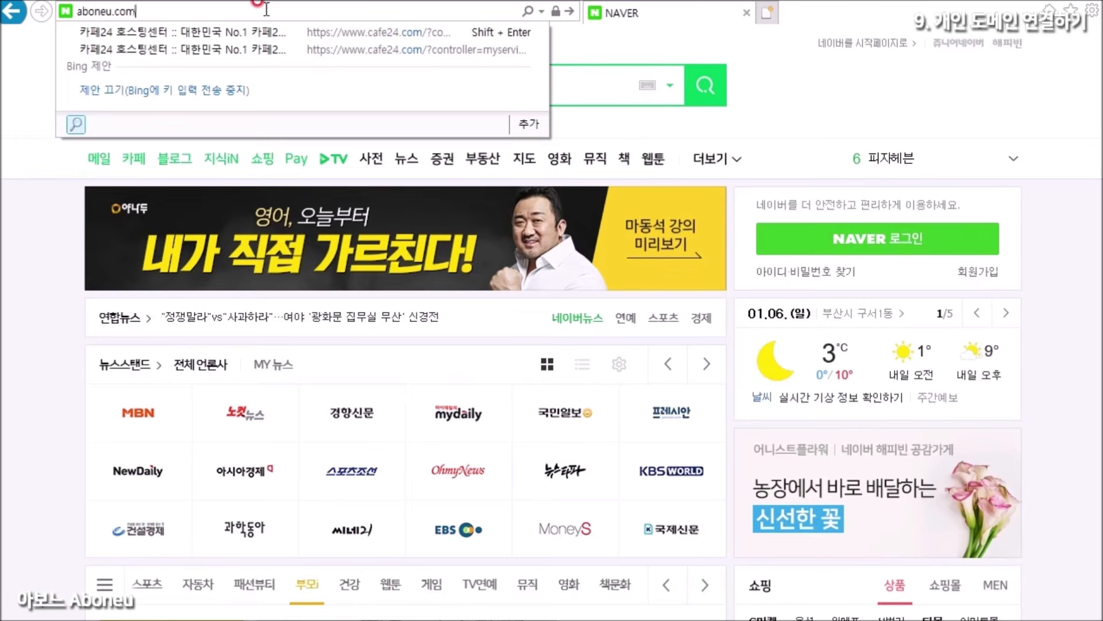
pyautogui.press('Return')
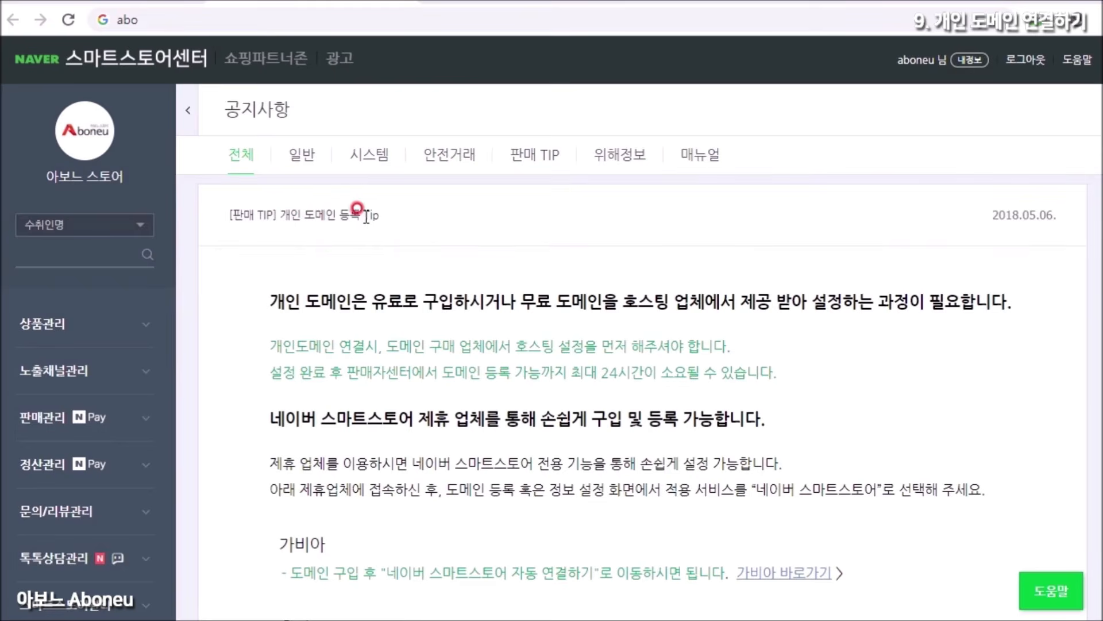
pyautogui.scroll(-8, 223, 548)
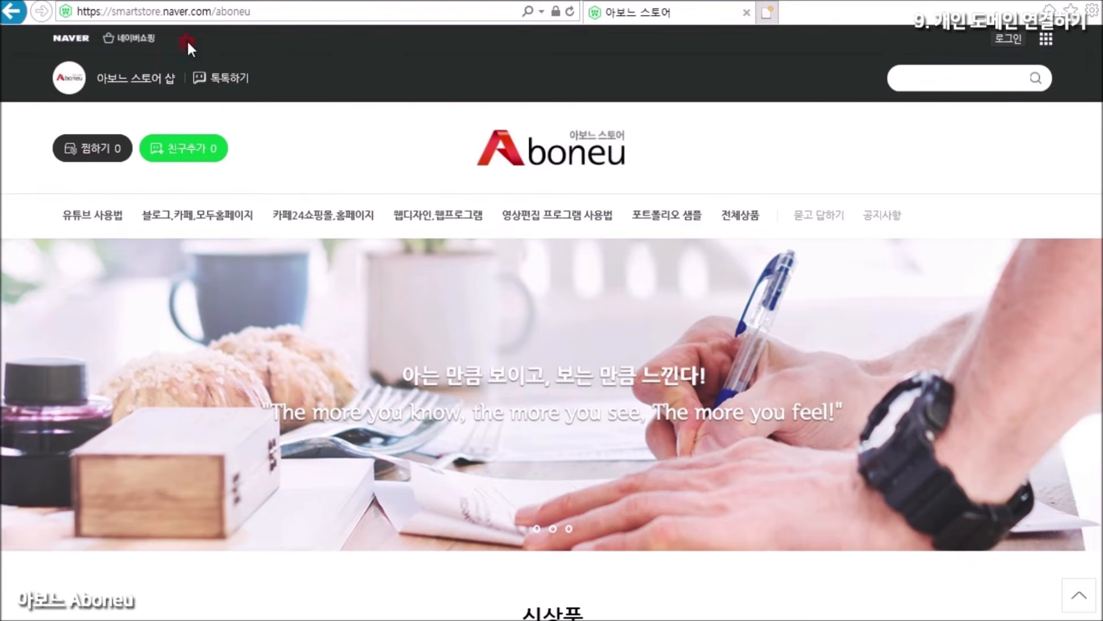
# Enter the personal domain in the browser's address bar again to recheck the store connection.
pyautogui.click(172, 12)
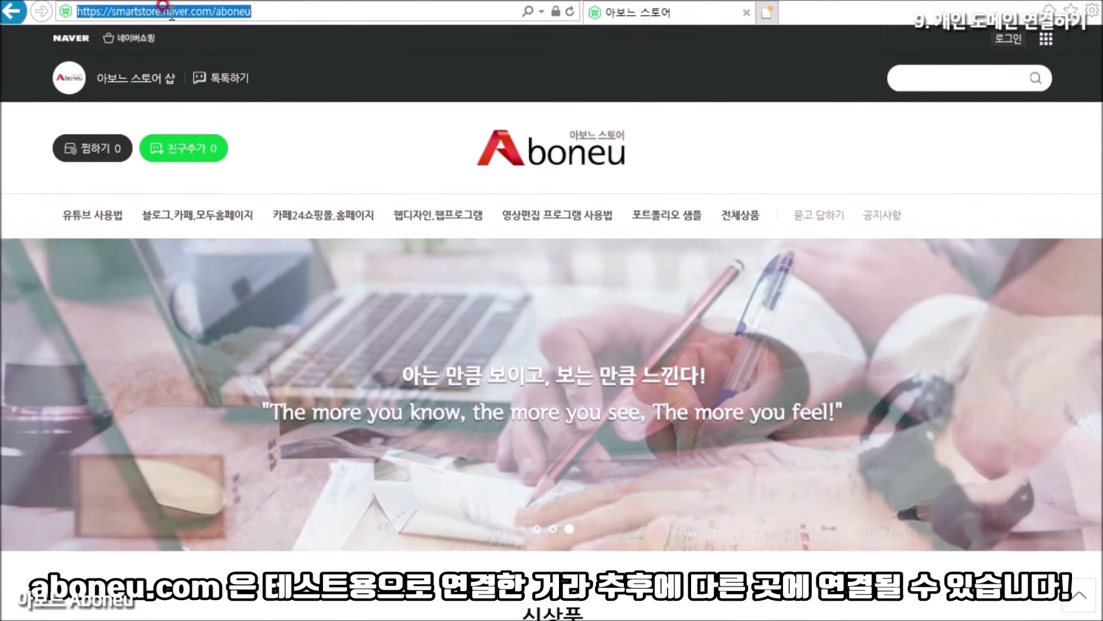
pyautogui.write('a')
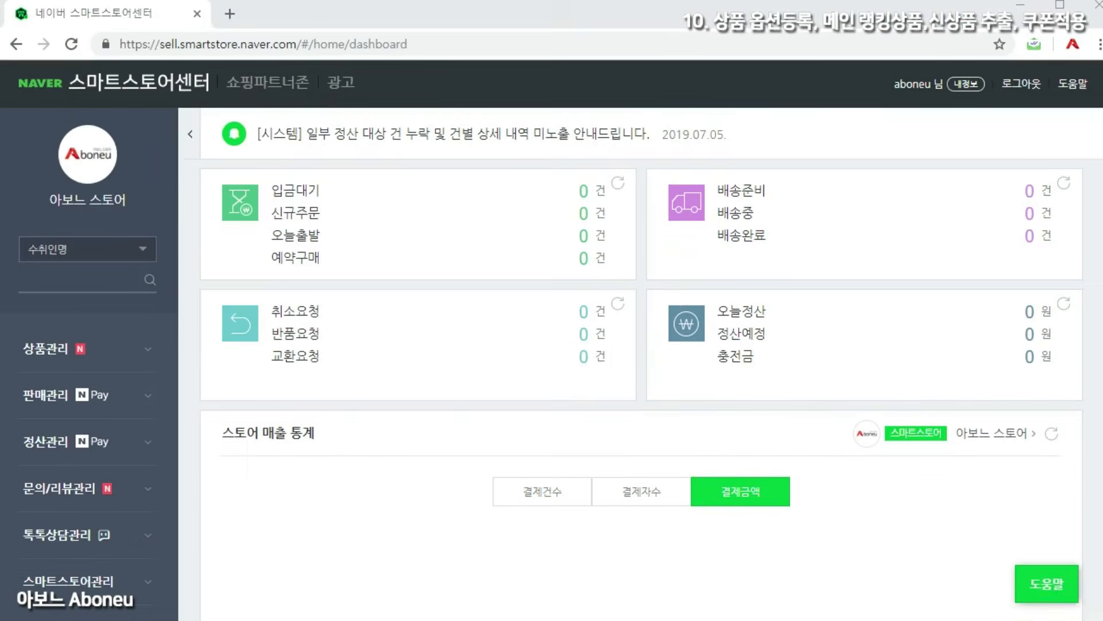
# Open new product registration in the Smart Store Center and choose the category 디지털/가전 > 소프트웨어 > 그래픽/멀티미디어.
pyautogui.click(55, 349)
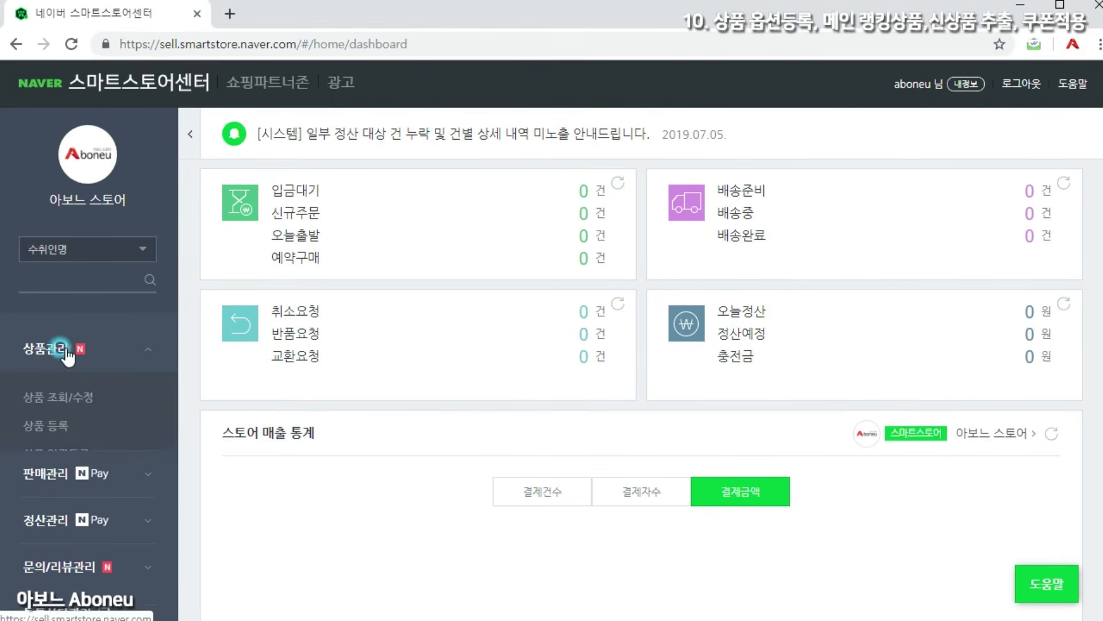
pyautogui.click(59, 407)
pyautogui.click(57, 425)
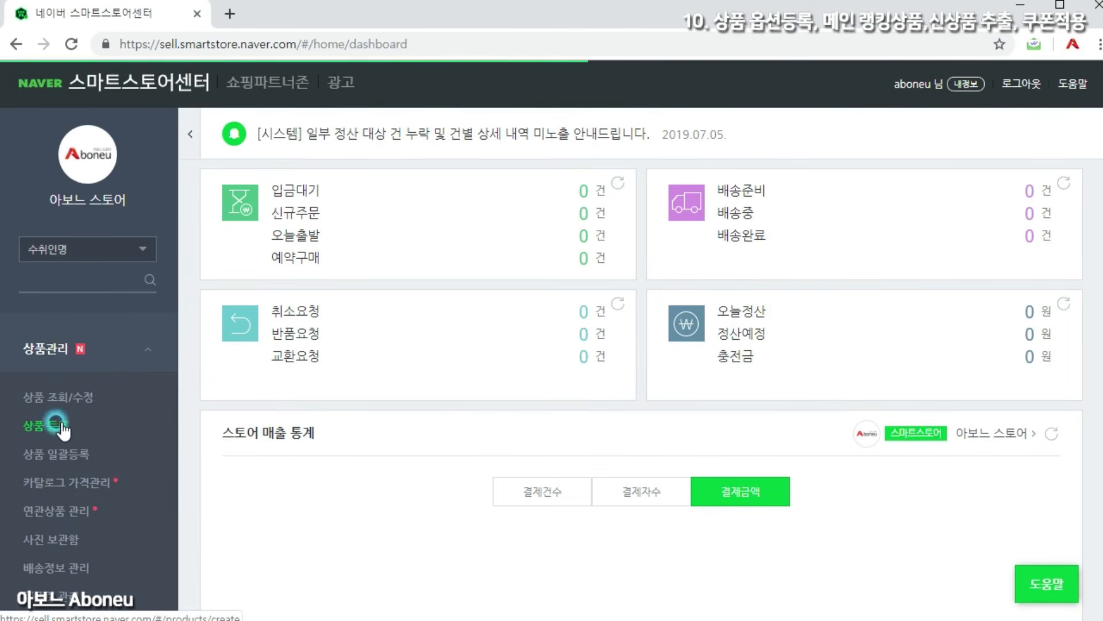
pyautogui.click(504, 375)
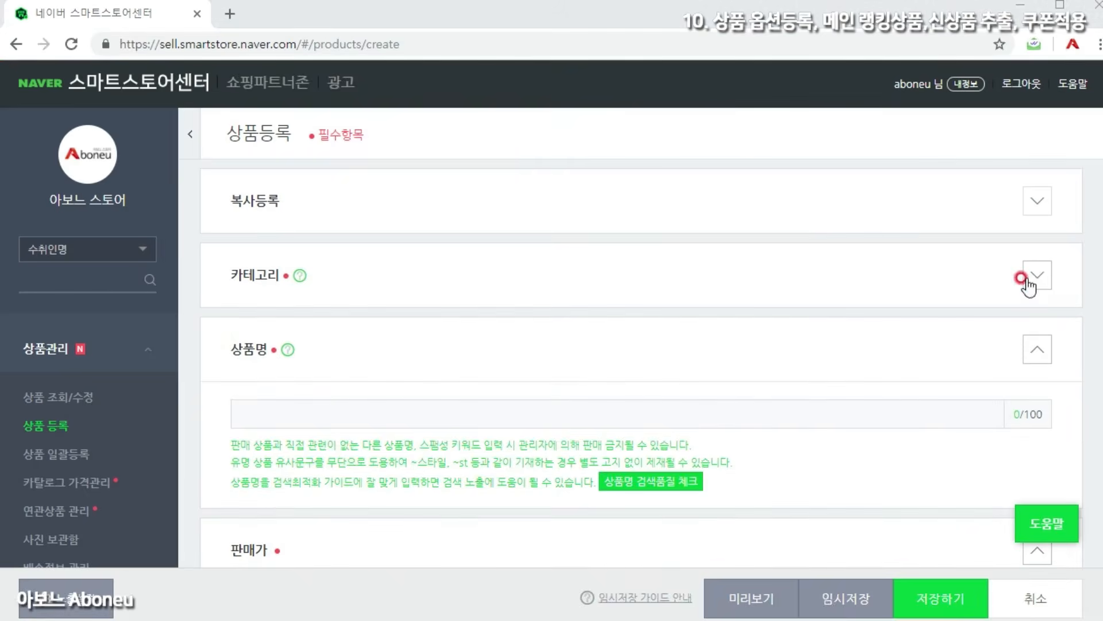
pyautogui.click(942, 284)
pyautogui.click(344, 339)
# Enter 사이트 제작의뢰 as the product name.
pyautogui.scroll(-6, 298, 421)
pyautogui.click(288, 412)
pyautogui.write('tk')
pyautogui.press('BackSpace')
pyautogui.press('BackSpace')
pyautogui.write('사이')
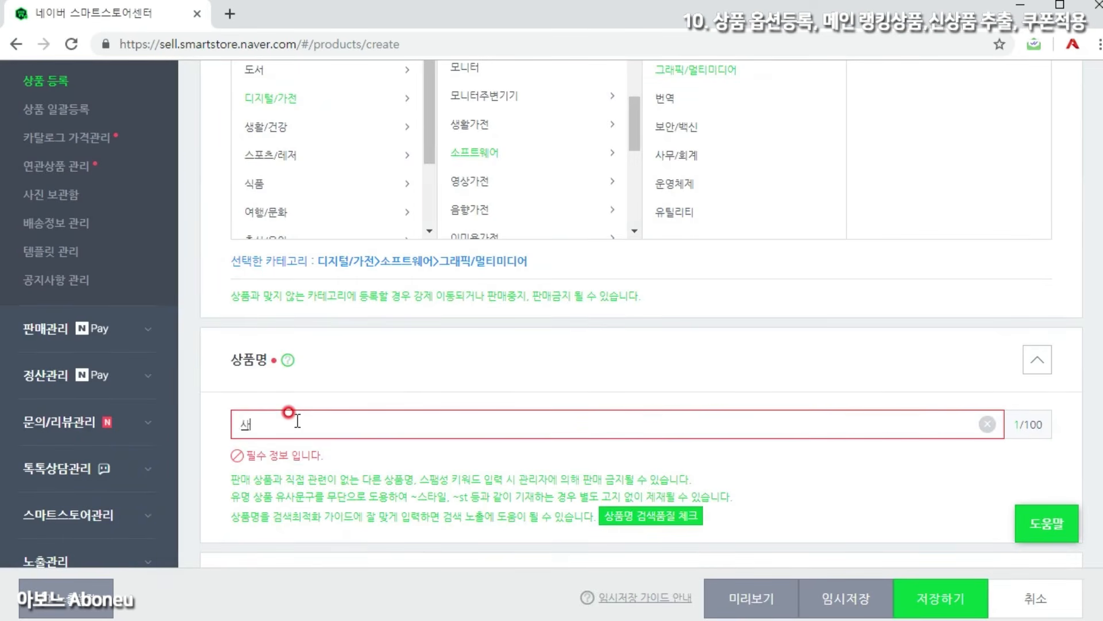
pyautogui.write('트 제작의뢰')
# Set the product's sale price to 120000 won.
pyautogui.scroll(-5, 345, 403)
pyautogui.click(419, 359)
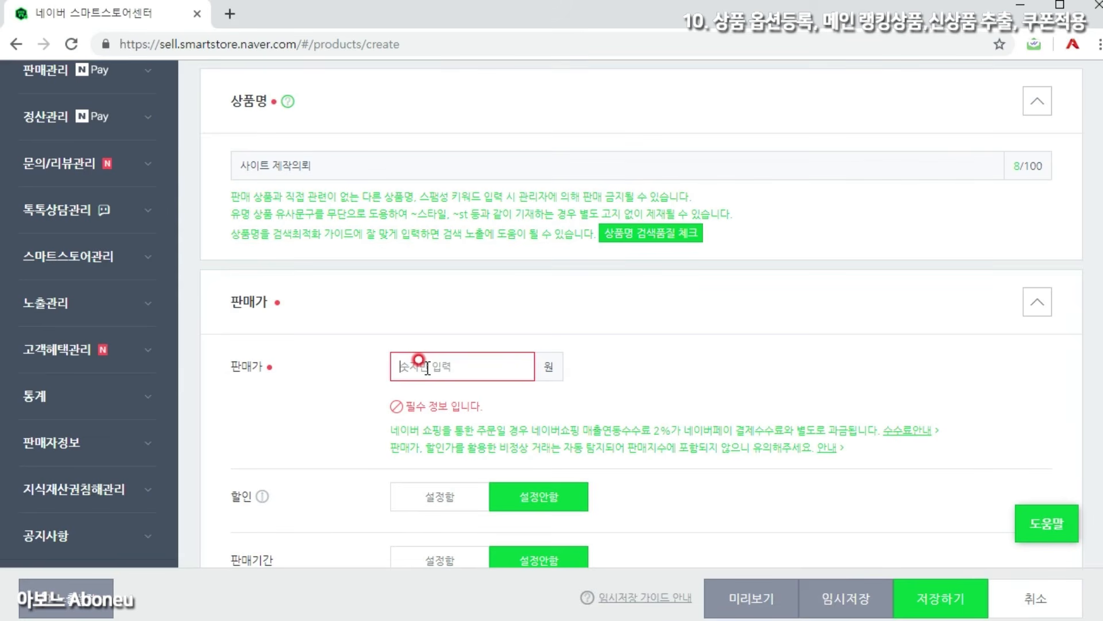
pyautogui.write('120000')
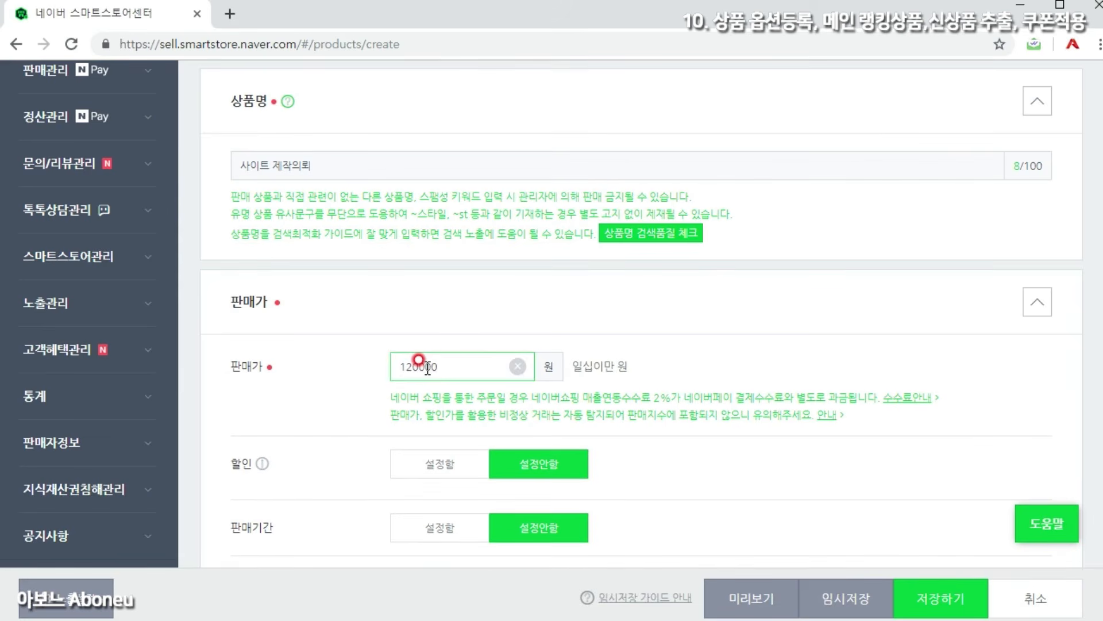
# Expand the product's option settings, enable the 선택형 option type and read its description.
pyautogui.scroll(-8, 345, 433)
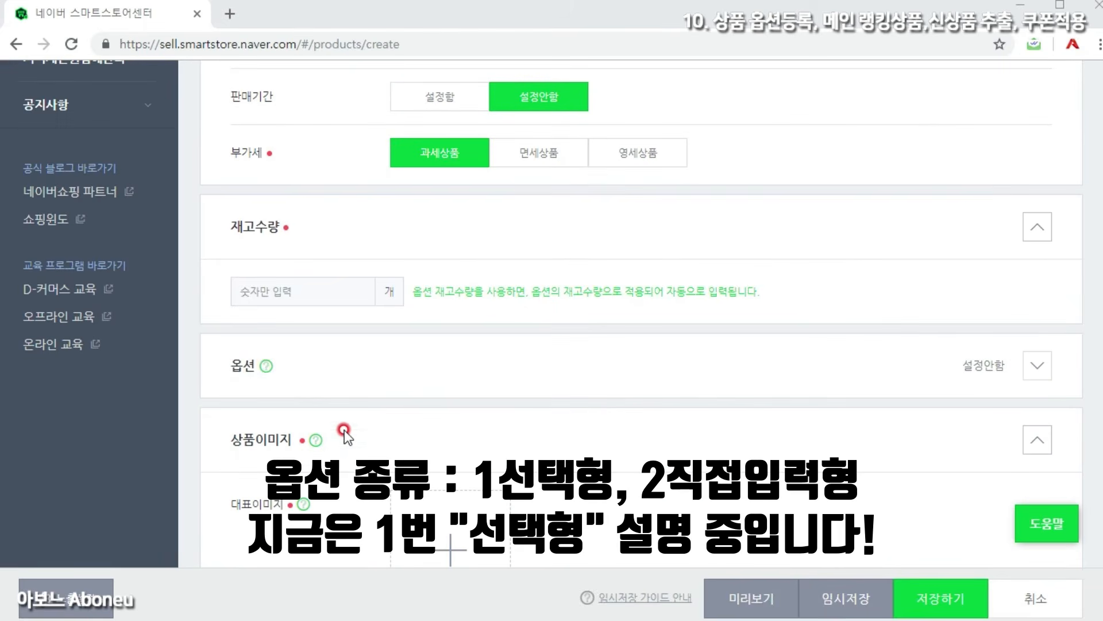
pyautogui.click(1029, 367)
pyautogui.scroll(-4, 632, 287)
pyautogui.moveTo(273, 172)
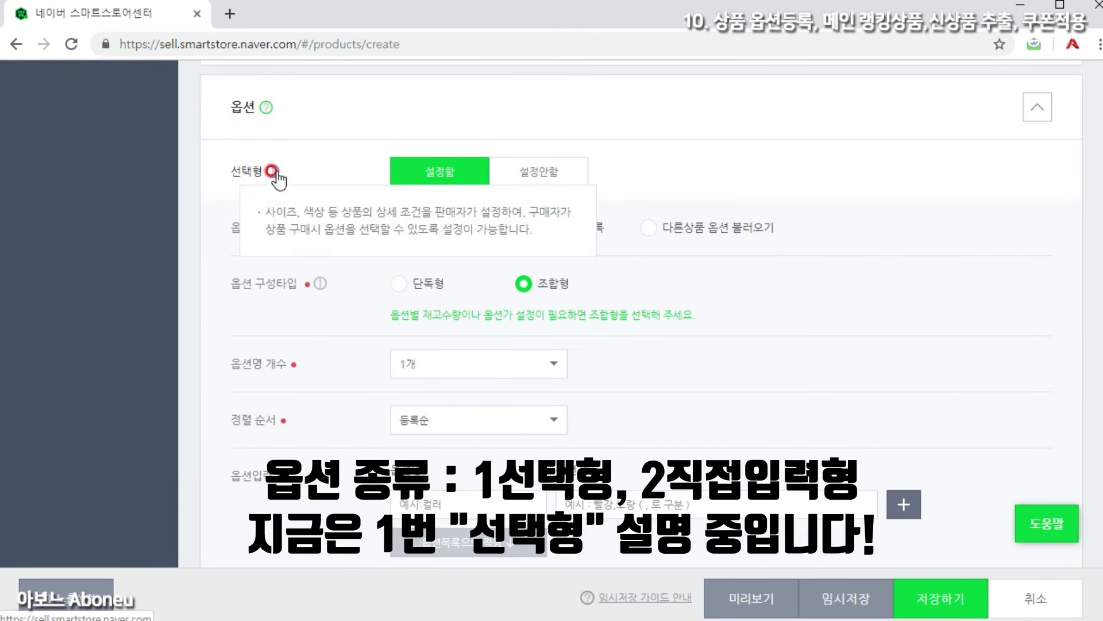
pyautogui.doubleClick(294, 212)
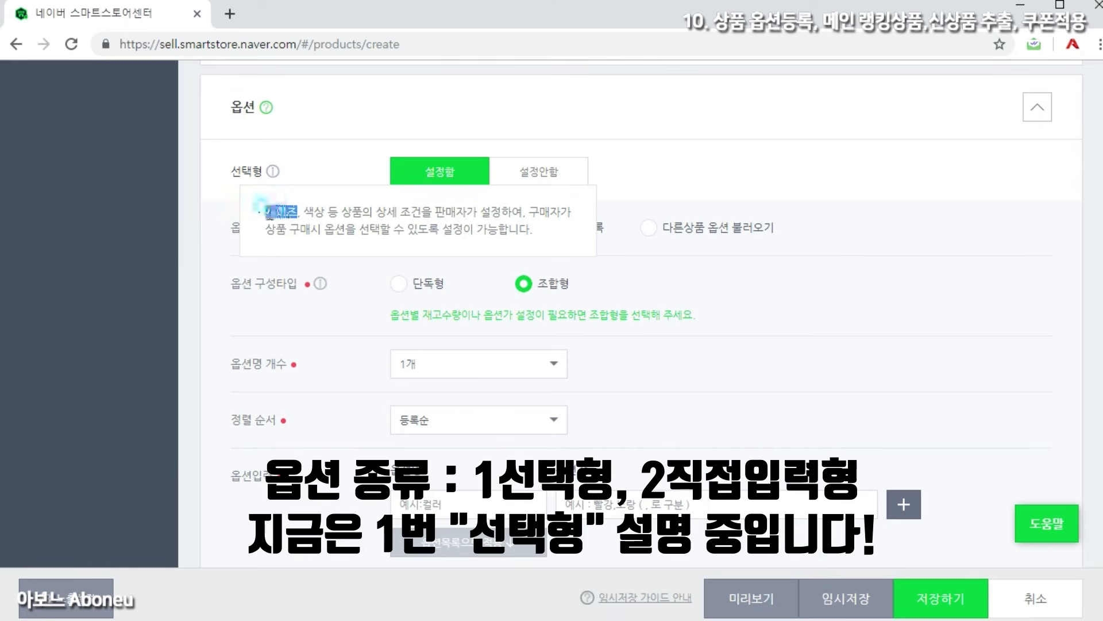
pyautogui.doubleClick(314, 212)
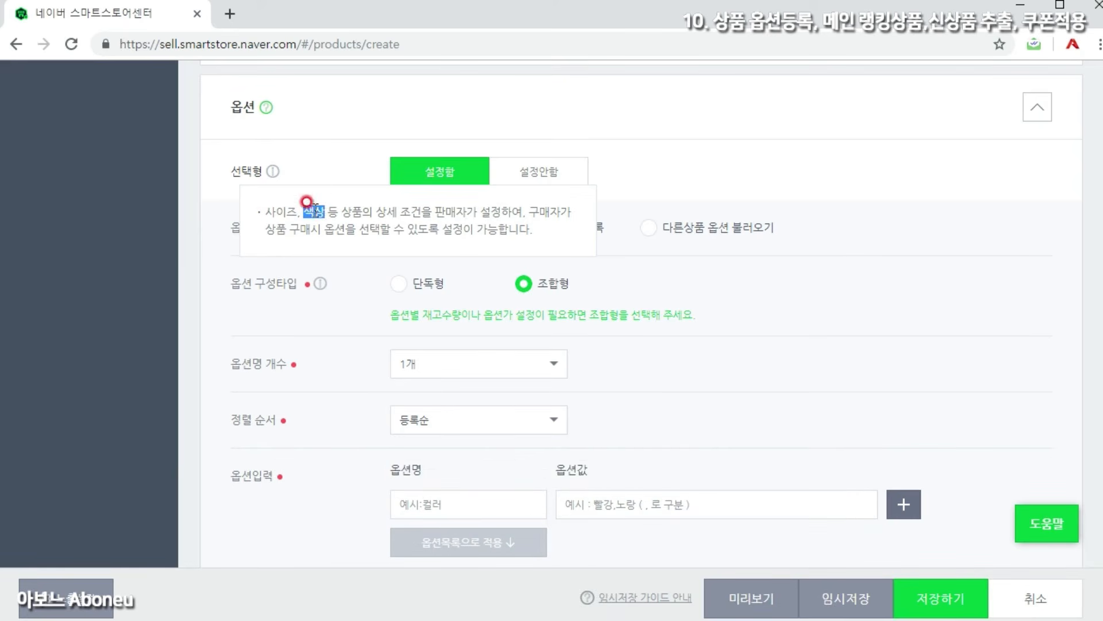
pyautogui.click(384, 355)
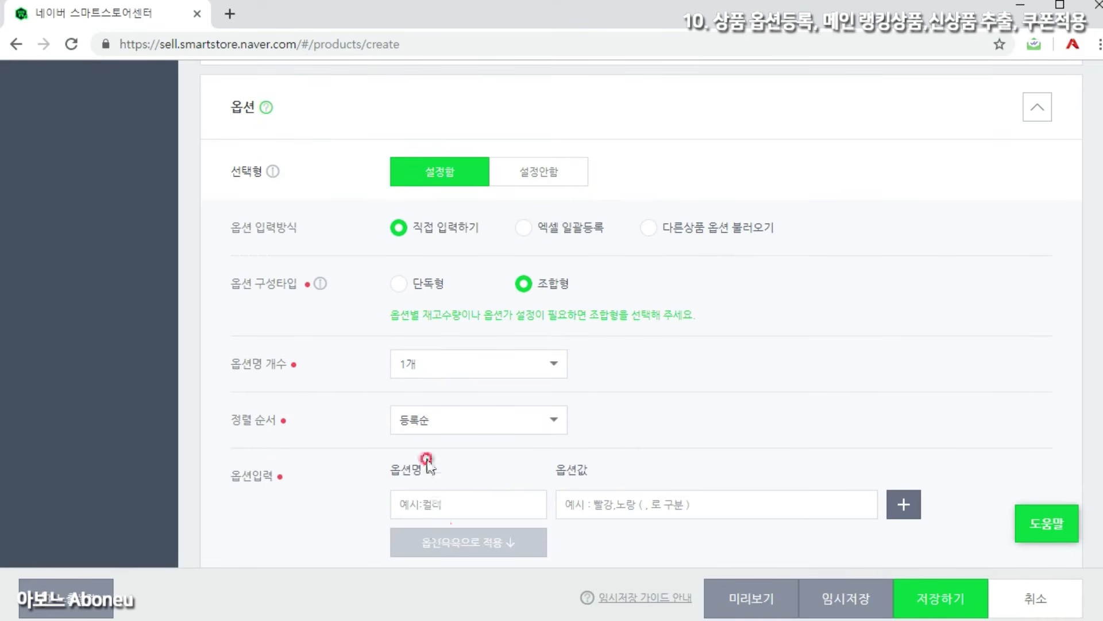
# Set the number of option names to 2개 and define the first as 컬러 with values 흰색, 검정색, 빨강.
pyautogui.click(432, 367)
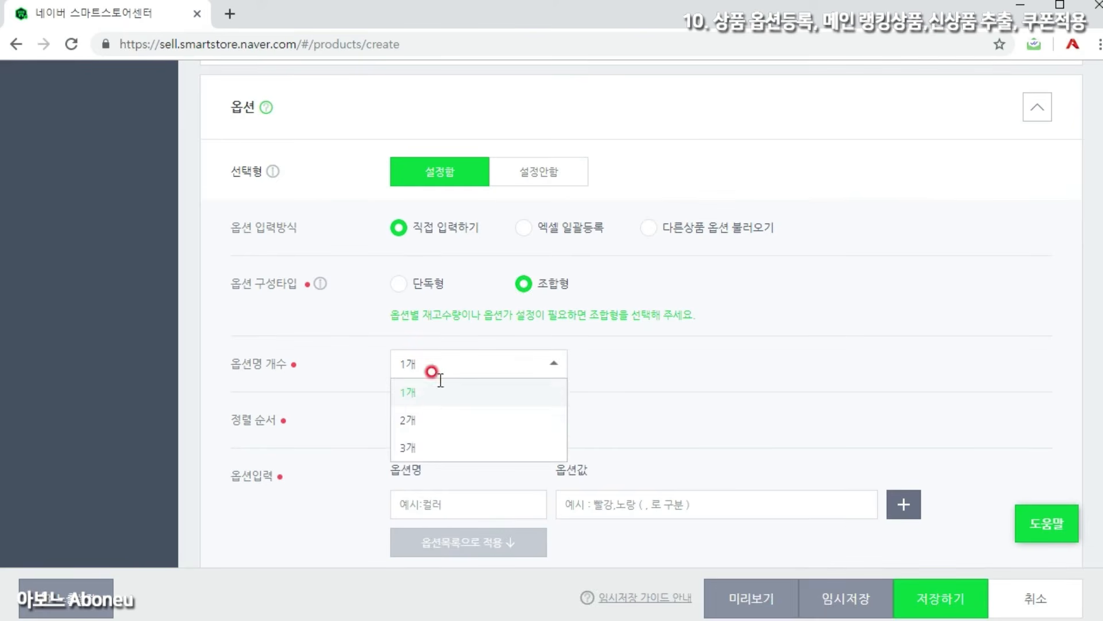
pyautogui.click(405, 418)
pyautogui.scroll(-3, 294, 316)
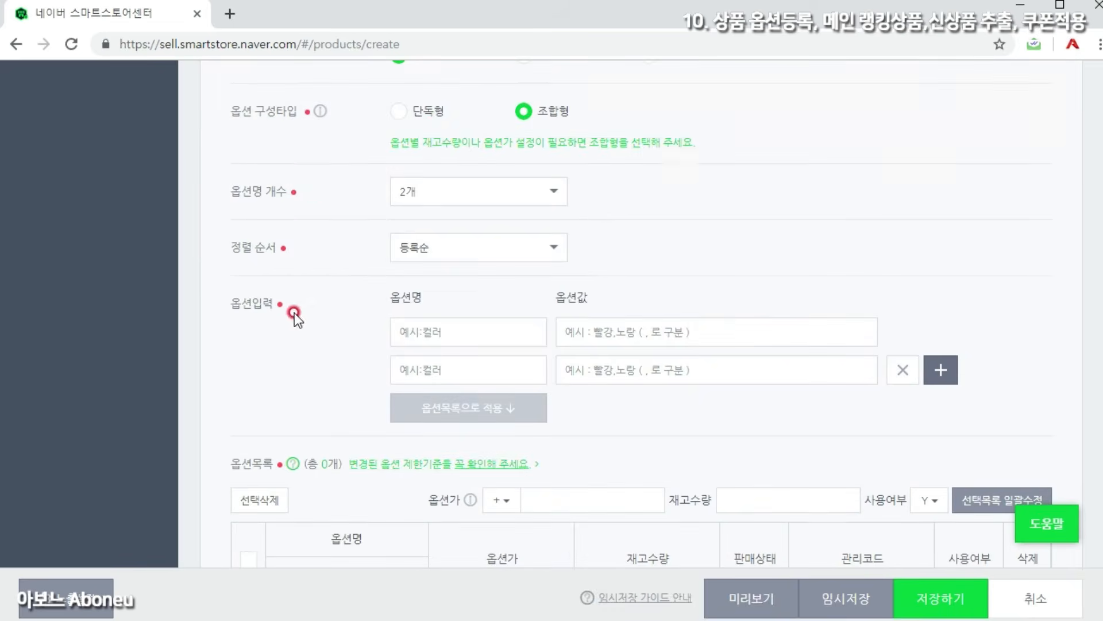
pyautogui.click(409, 331)
pyautogui.write('컬러')
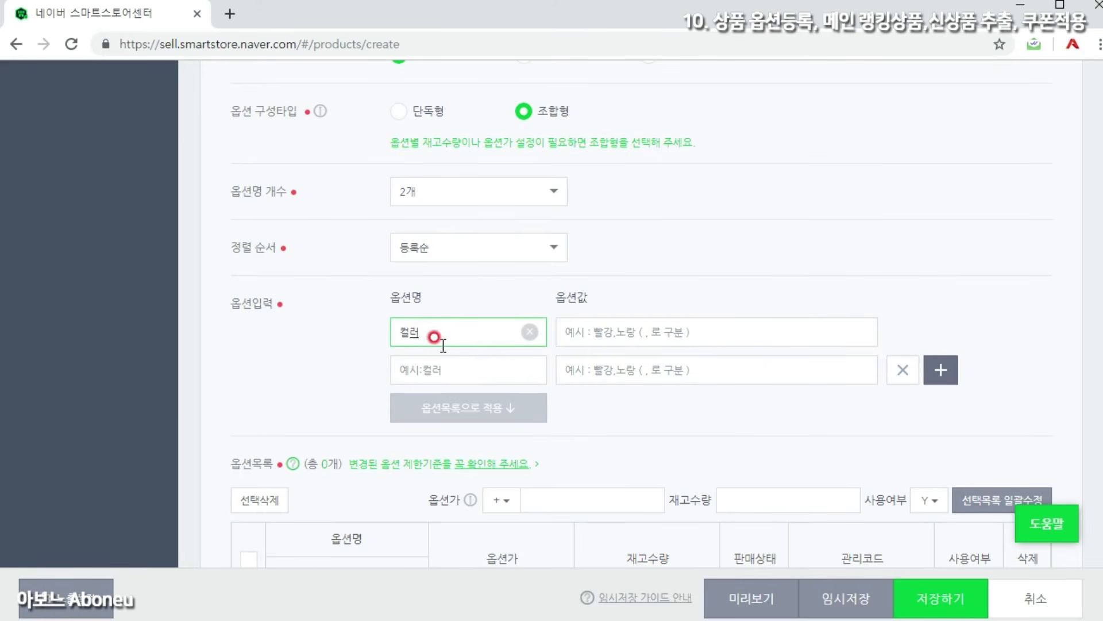
pyautogui.click(589, 336)
pyautogui.click(590, 336)
pyautogui.write('흰색, 검정색, 빨강')
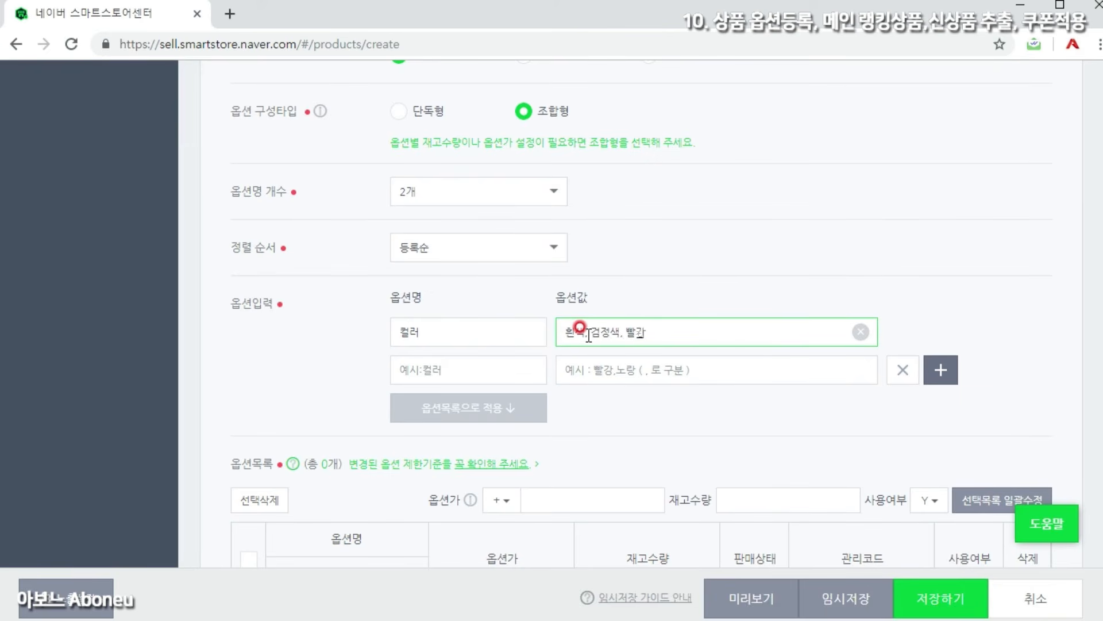
# Define the second option as 사이즈 with values 230mm, 240mm, 250mm.
pyautogui.click(423, 367)
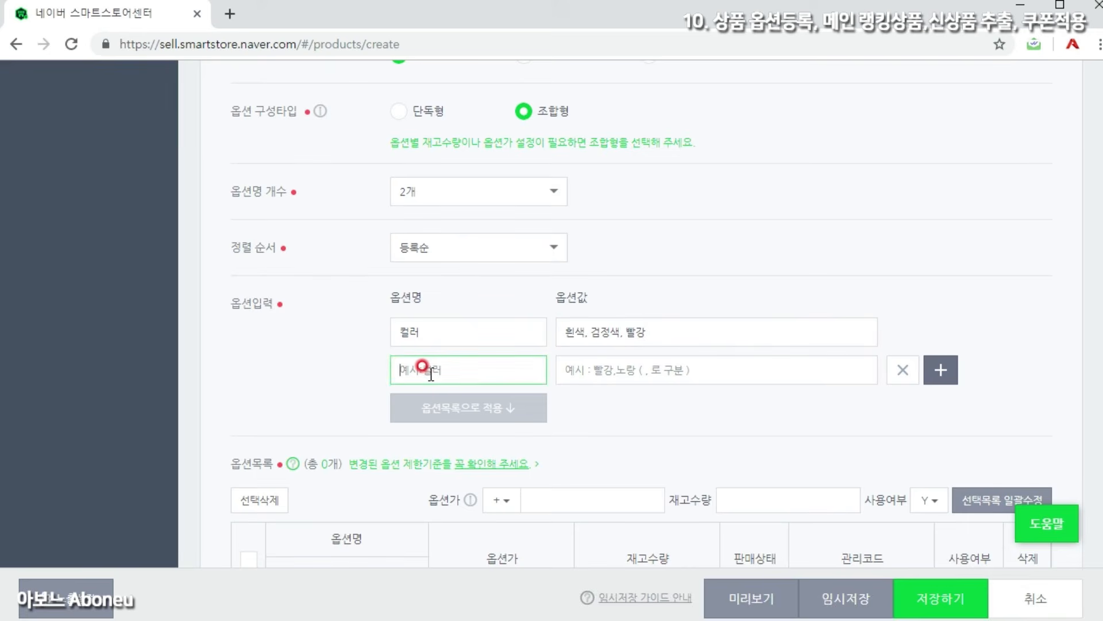
pyautogui.write('사이즈')
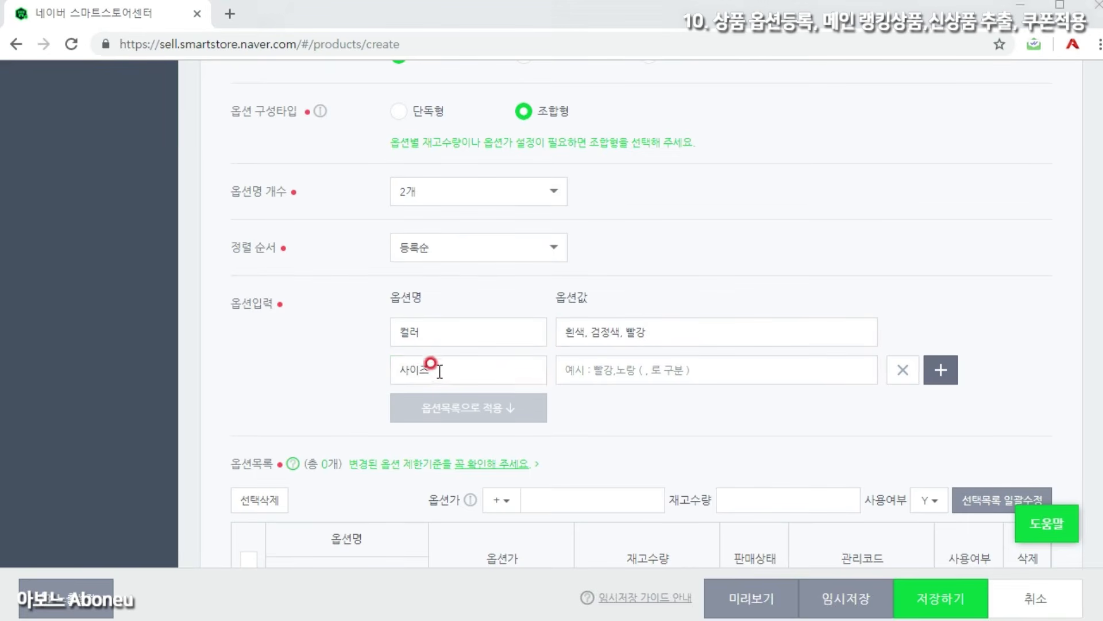
pyautogui.click(592, 369)
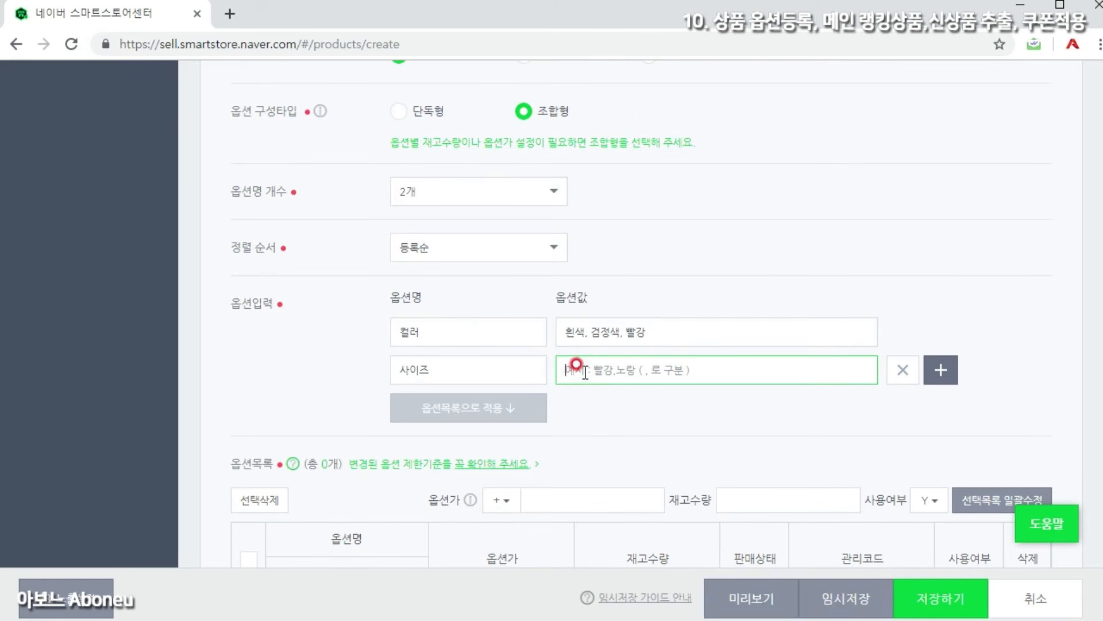
pyautogui.write('230mm, 240mm')
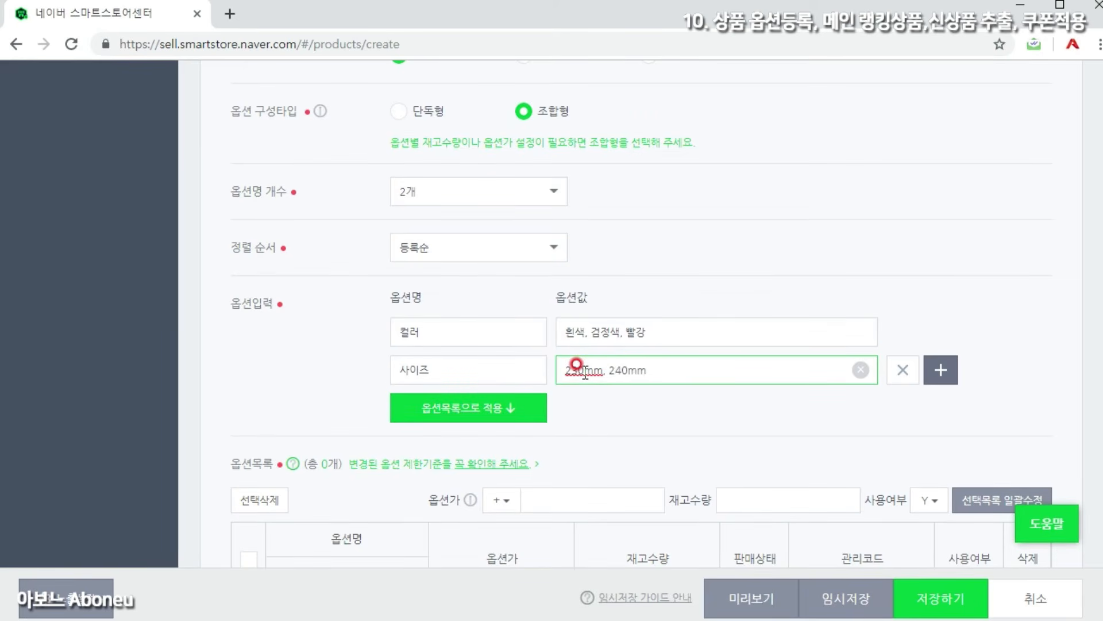
pyautogui.write(', 250mm')
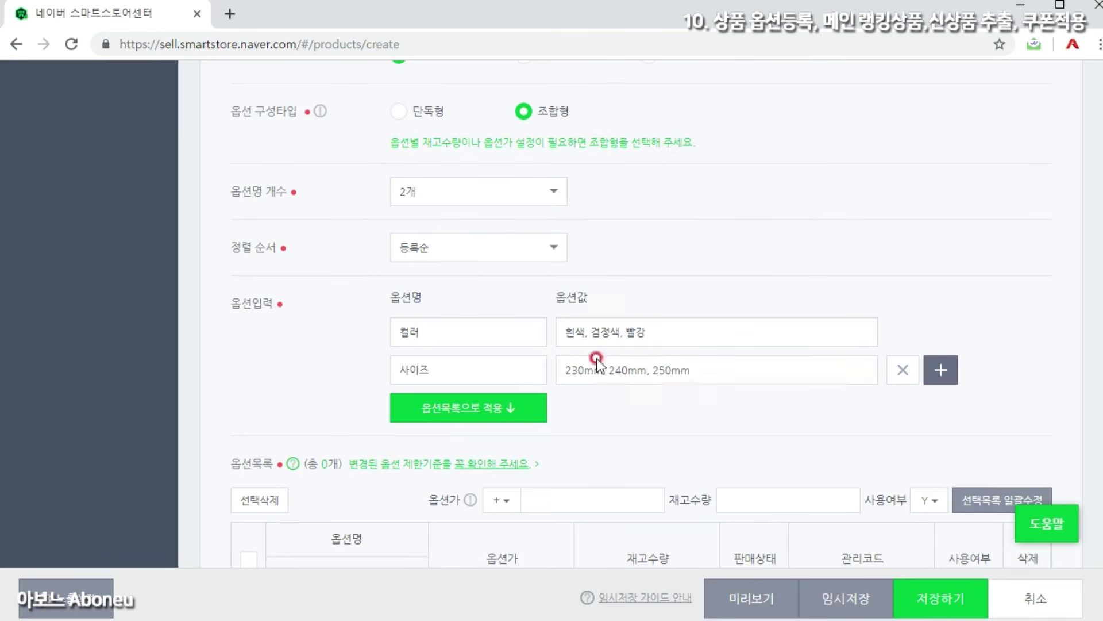
# Apply the entered options to the option list and look over the color and size combinations.
pyautogui.scroll(-2, 546, 380)
pyautogui.click(457, 321)
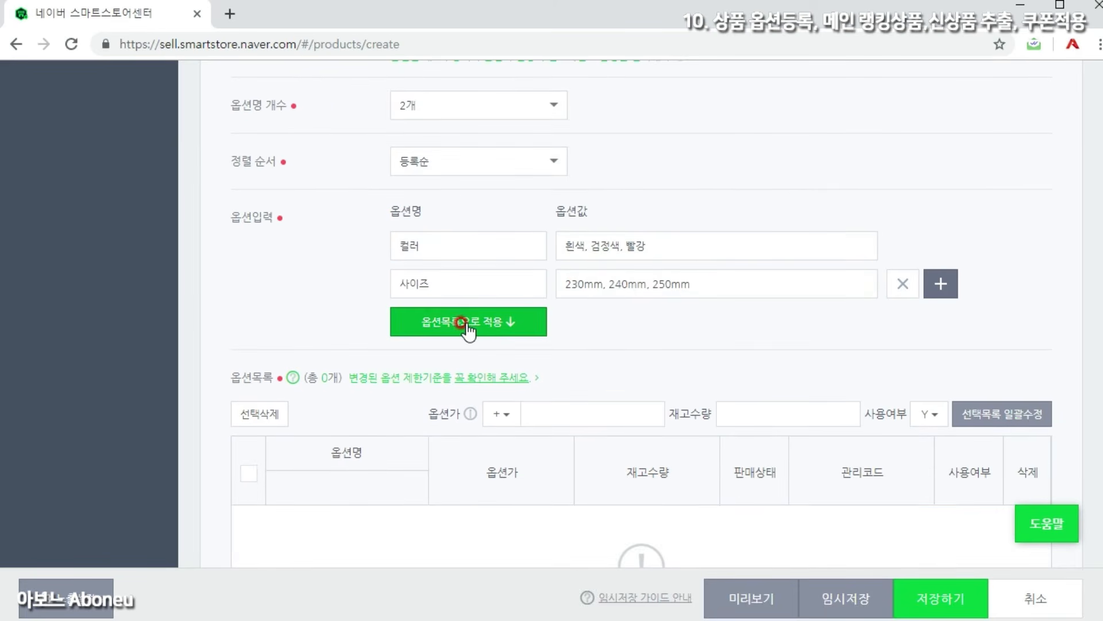
pyautogui.click(461, 321)
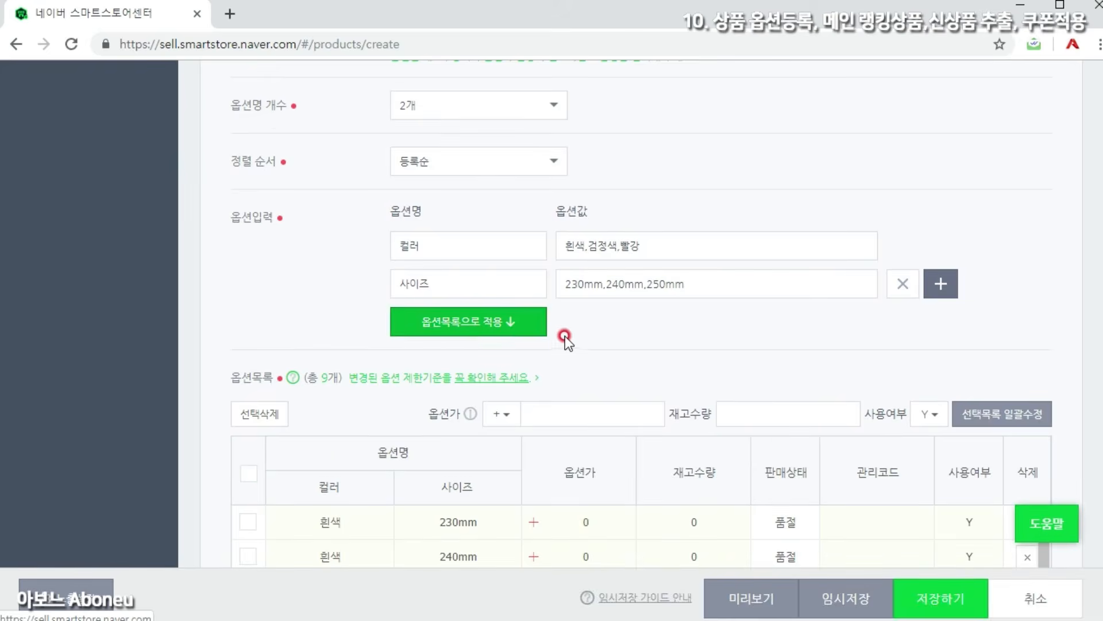
pyautogui.scroll(-2, 540, 367)
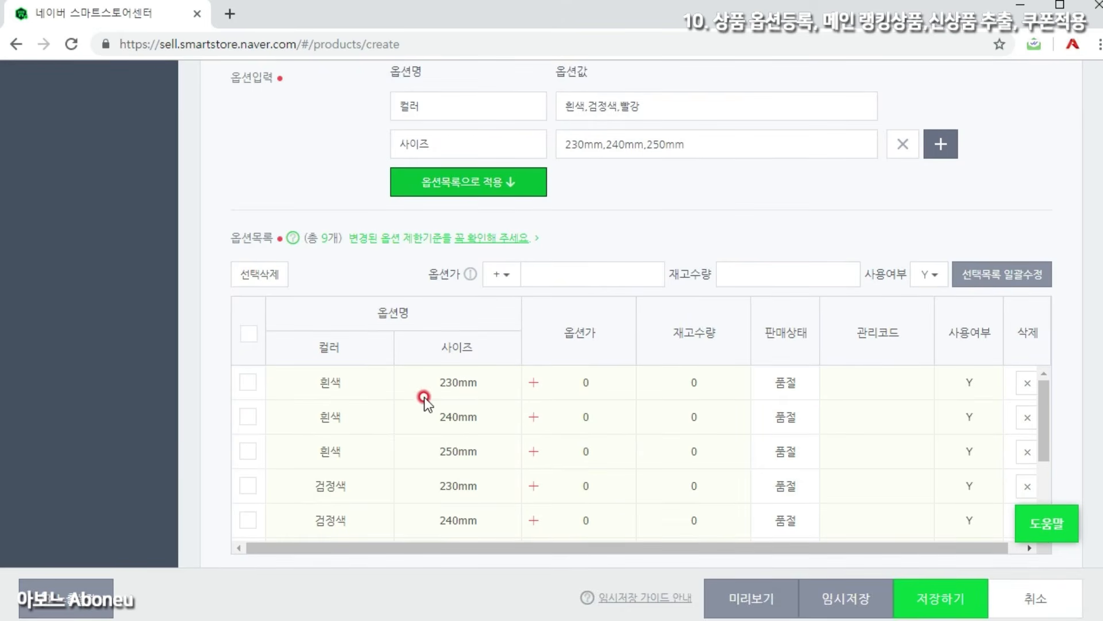
pyautogui.scroll(-3, 396, 401)
pyautogui.scroll(-3, 397, 430)
pyautogui.scroll(3, 433, 339)
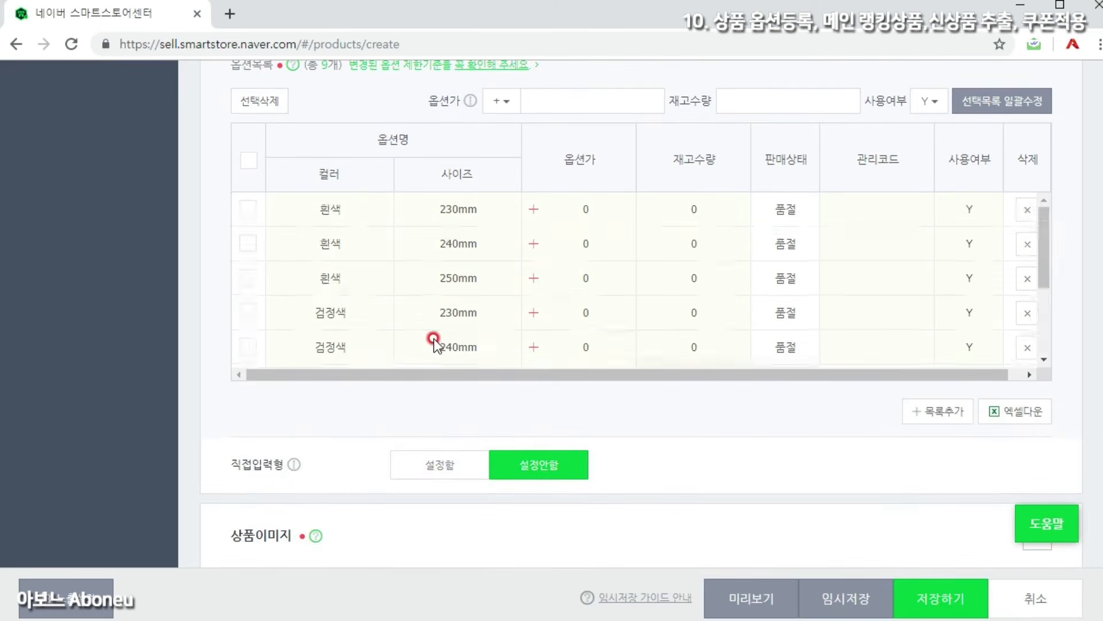
pyautogui.scroll(3, 769, 366)
pyautogui.scroll(-1, 769, 365)
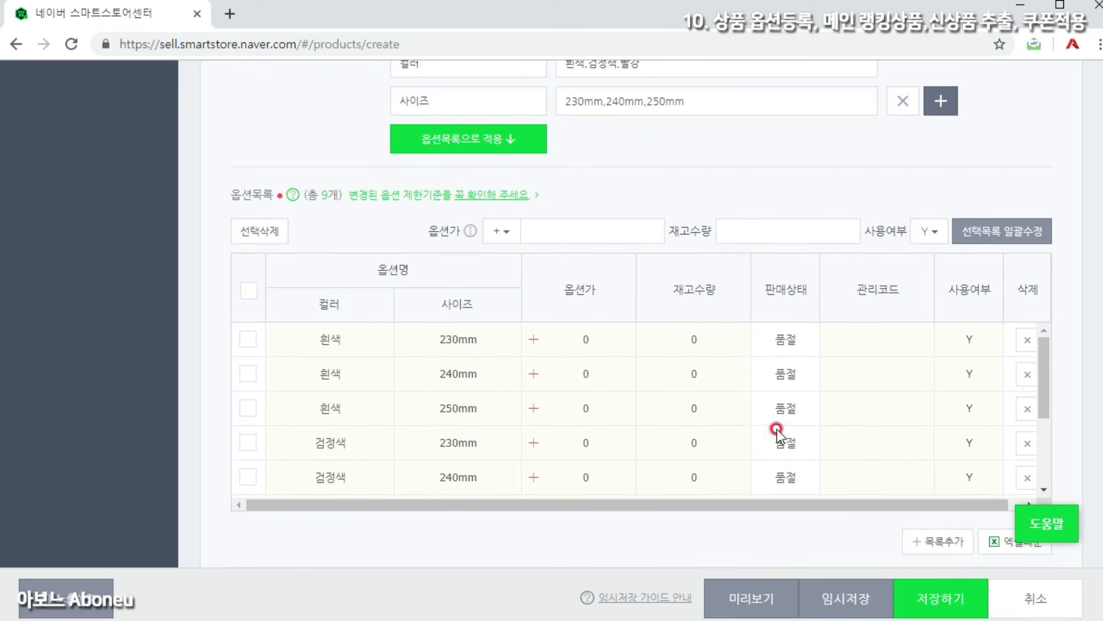
# Set the stock quantity of all option combinations to 100 with the bulk edit.
pyautogui.click(762, 230)
pyautogui.write('100')
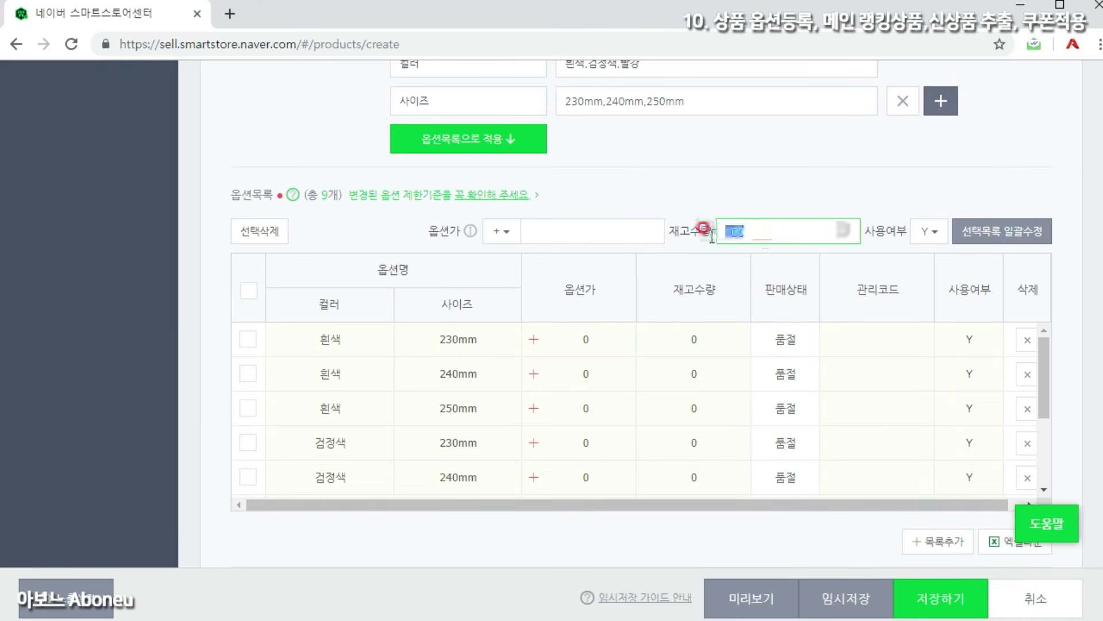
pyautogui.click(249, 290)
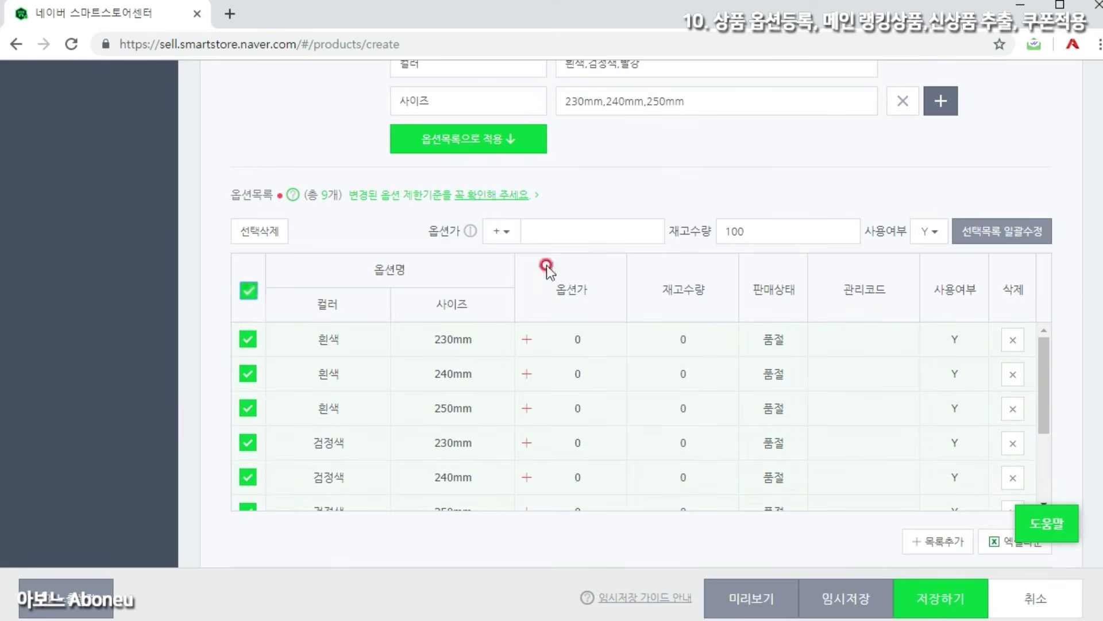
pyautogui.click(995, 231)
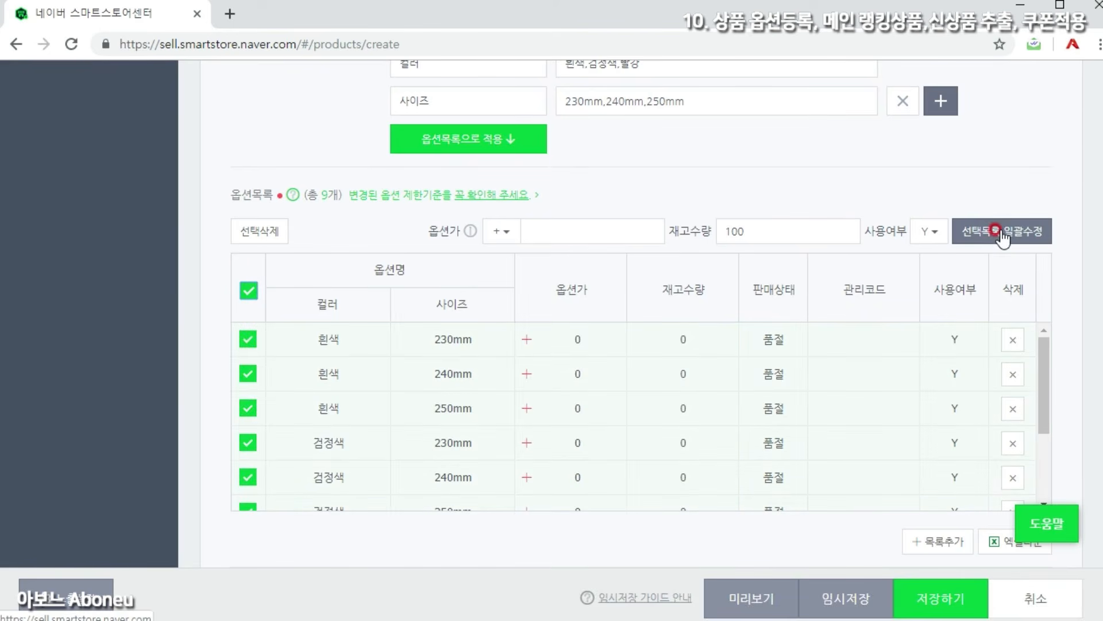
# Change the stock quantity of the 흰색 230mm combination to 90.
pyautogui.click(693, 341)
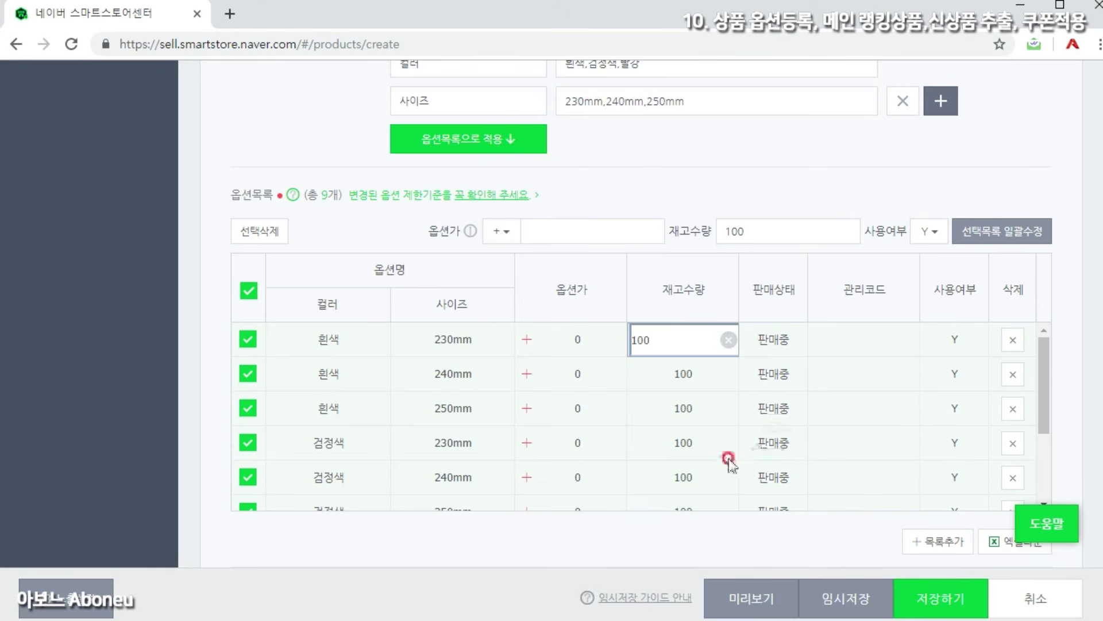
pyautogui.moveTo(661, 340); pyautogui.dragTo(622, 339)
pyautogui.write('90')
pyautogui.click(757, 188)
pyautogui.scroll(1, 777, 405)
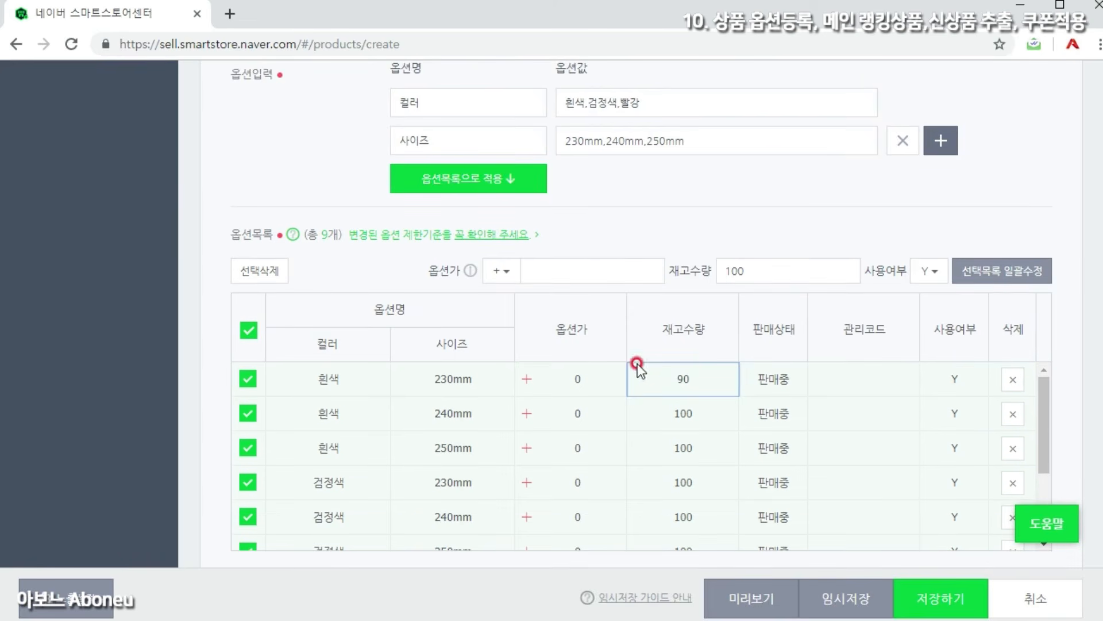
# Set the option price of the 빨강 250mm combination to +10,000.
pyautogui.scroll(-2, 1069, 402)
pyautogui.scroll(-3, 590, 453)
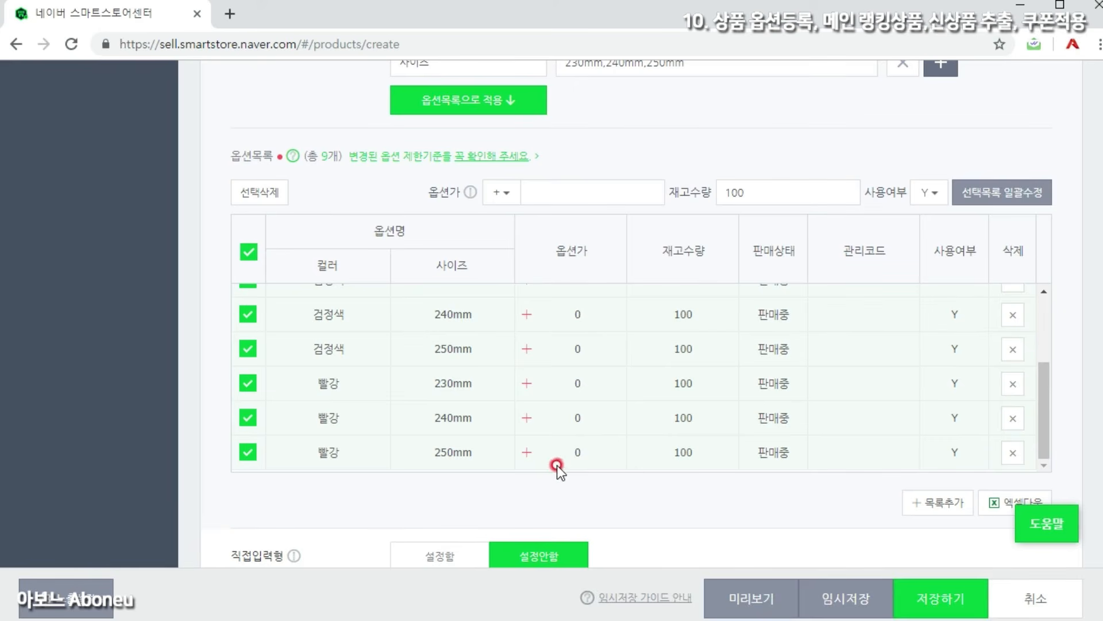
pyautogui.click(479, 463)
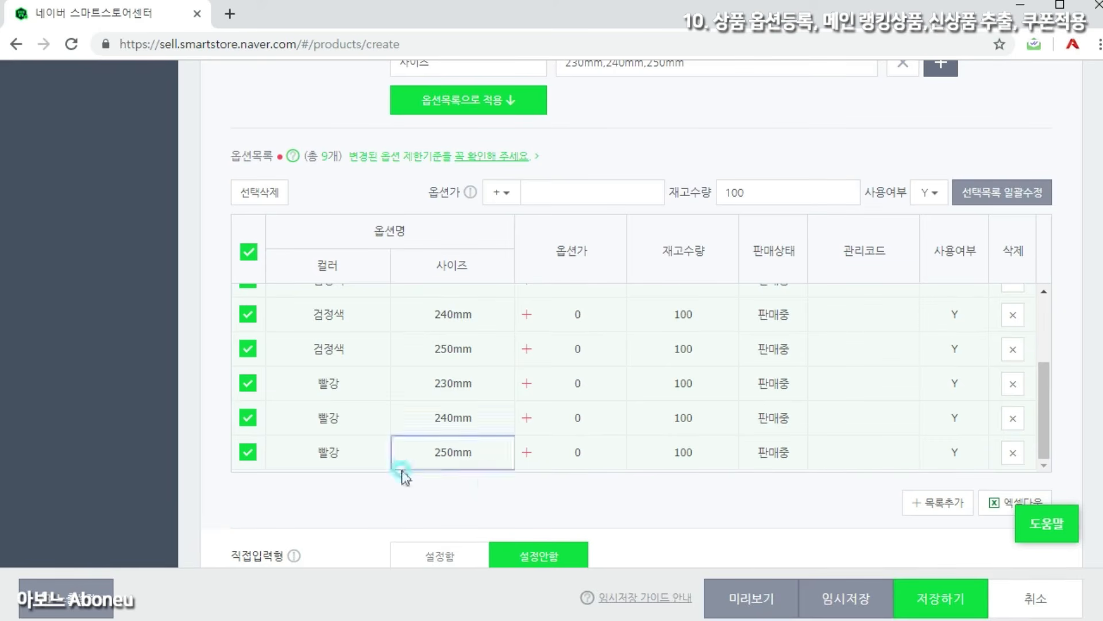
pyautogui.click(529, 448)
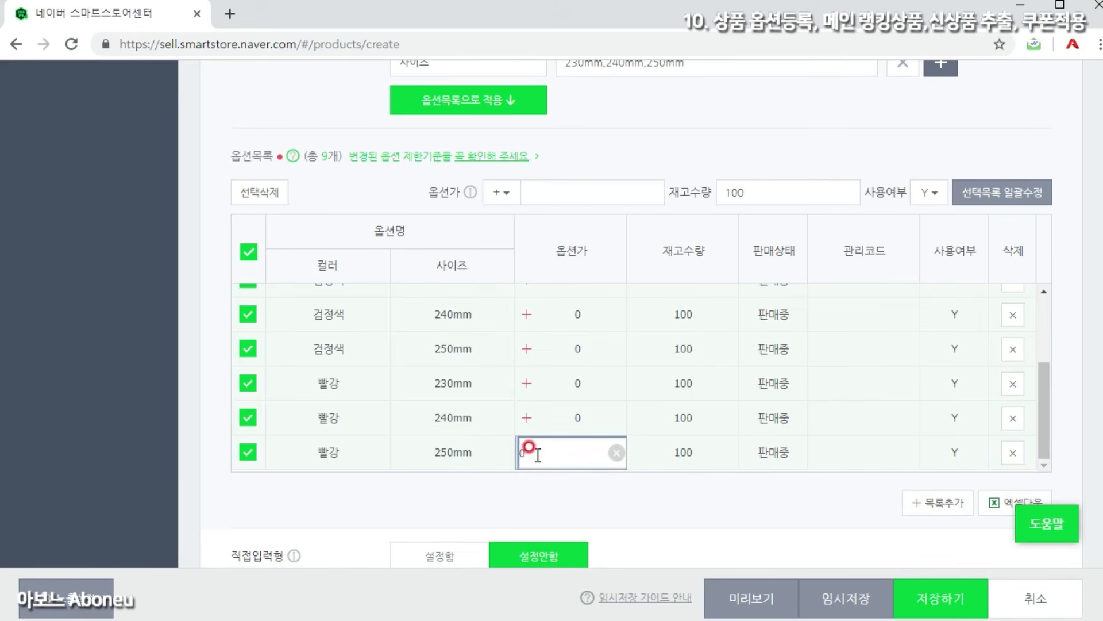
pyautogui.moveTo(530, 456); pyautogui.dragTo(518, 455)
pyautogui.write('10,000')
pyautogui.click(564, 491)
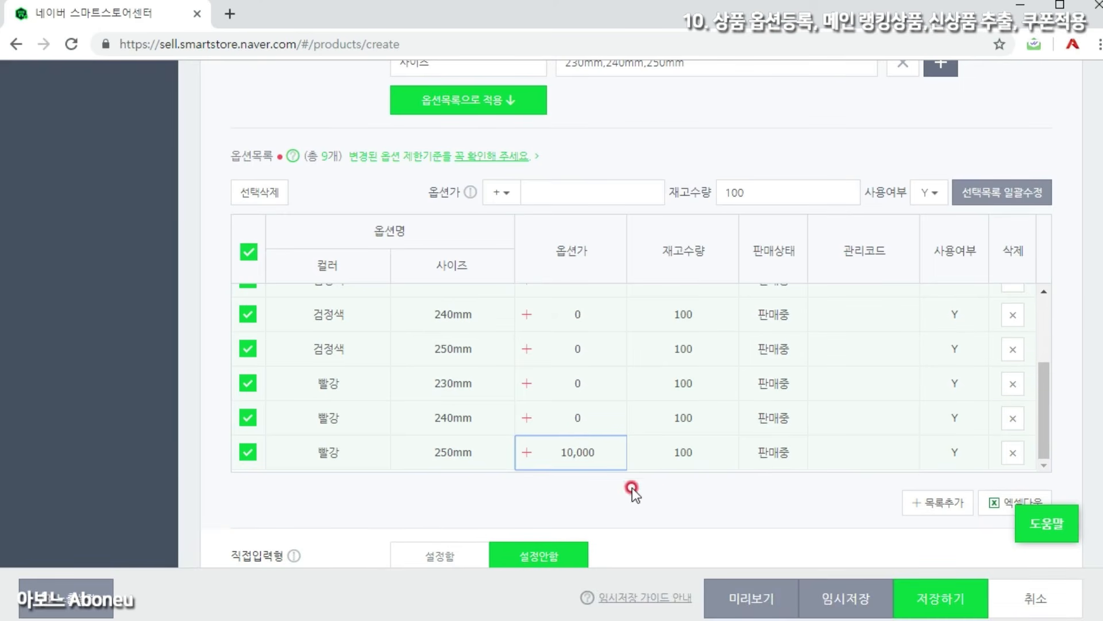
# Delete the 쇼핑몰(단순복사) / 단순복사 combination from the option list.
pyautogui.scroll(2, 439, 320)
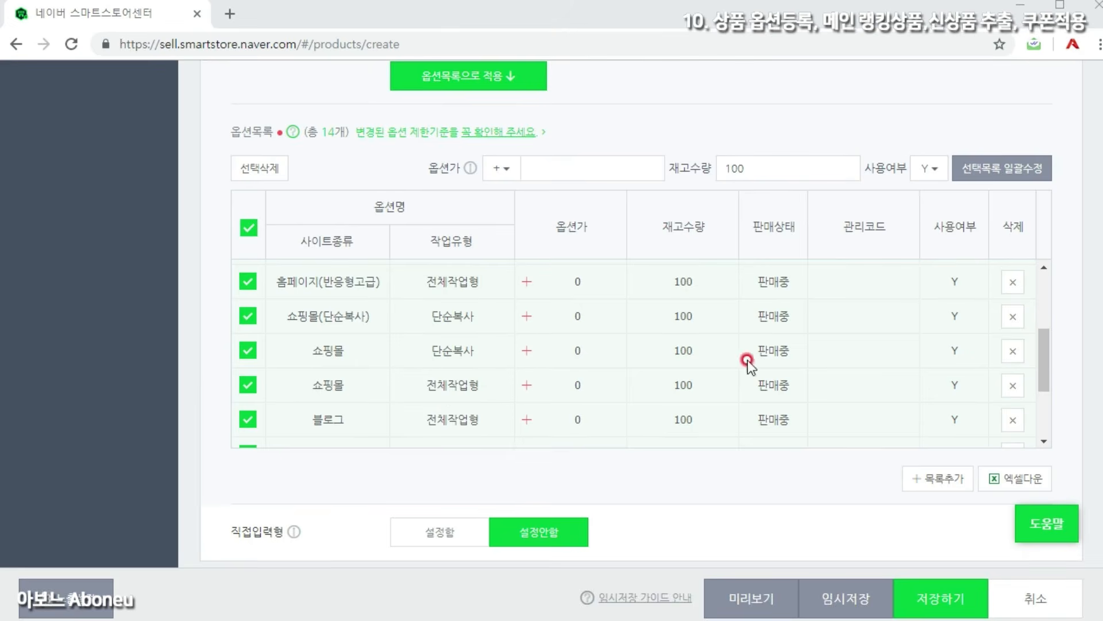
pyautogui.click(1012, 316)
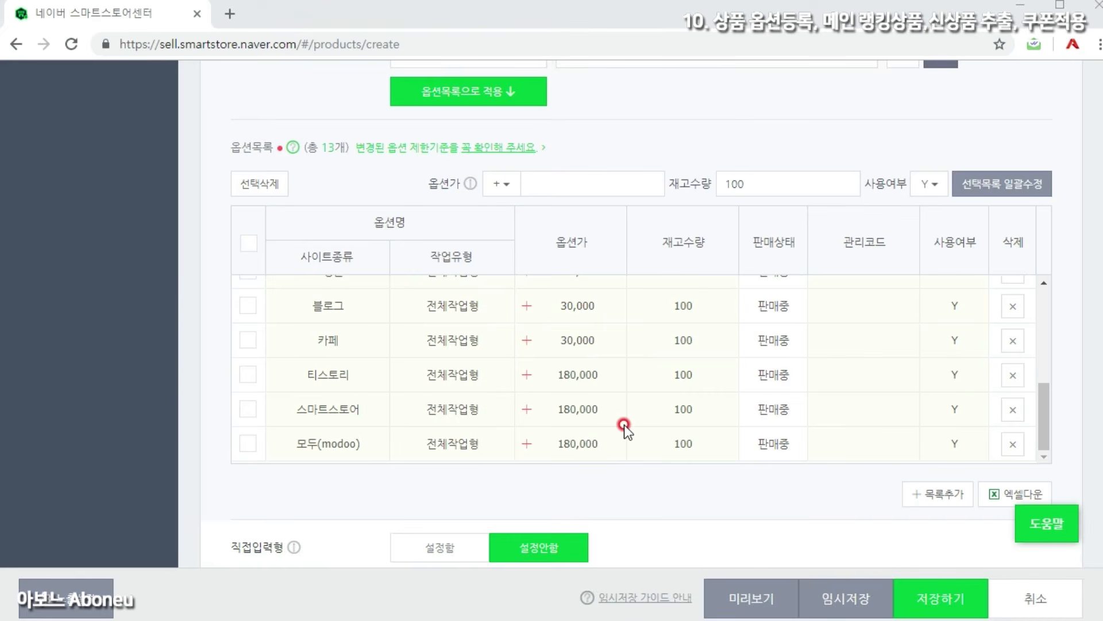
# Add the 사이트제작의뢰.jpg picture as the product's representative image (대표이미지).
pyautogui.scroll(-9, 624, 426)
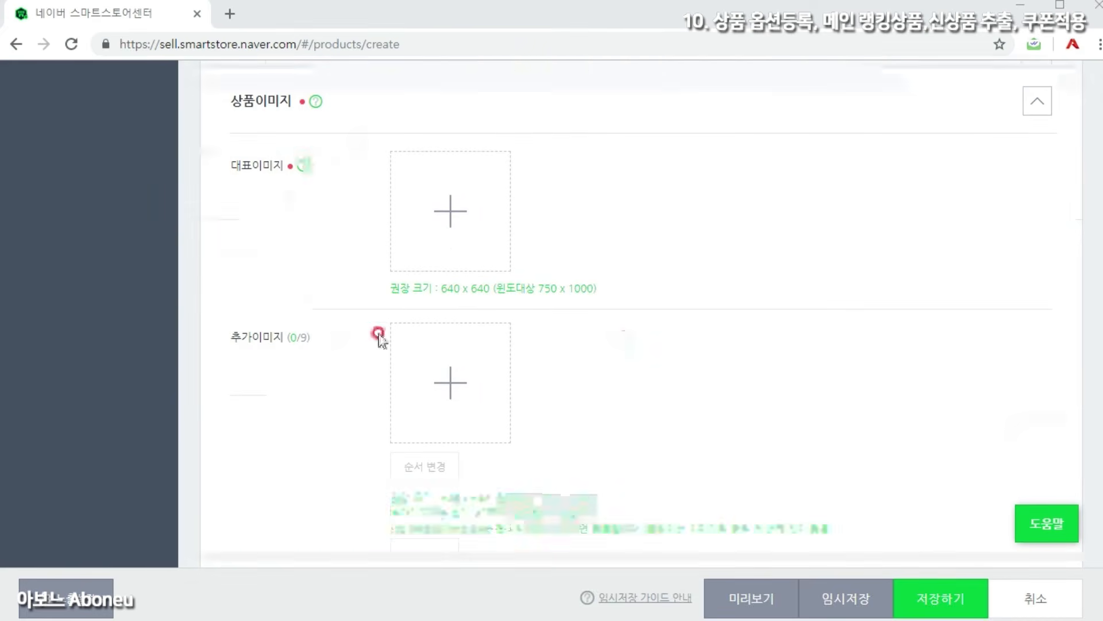
pyautogui.click(425, 211)
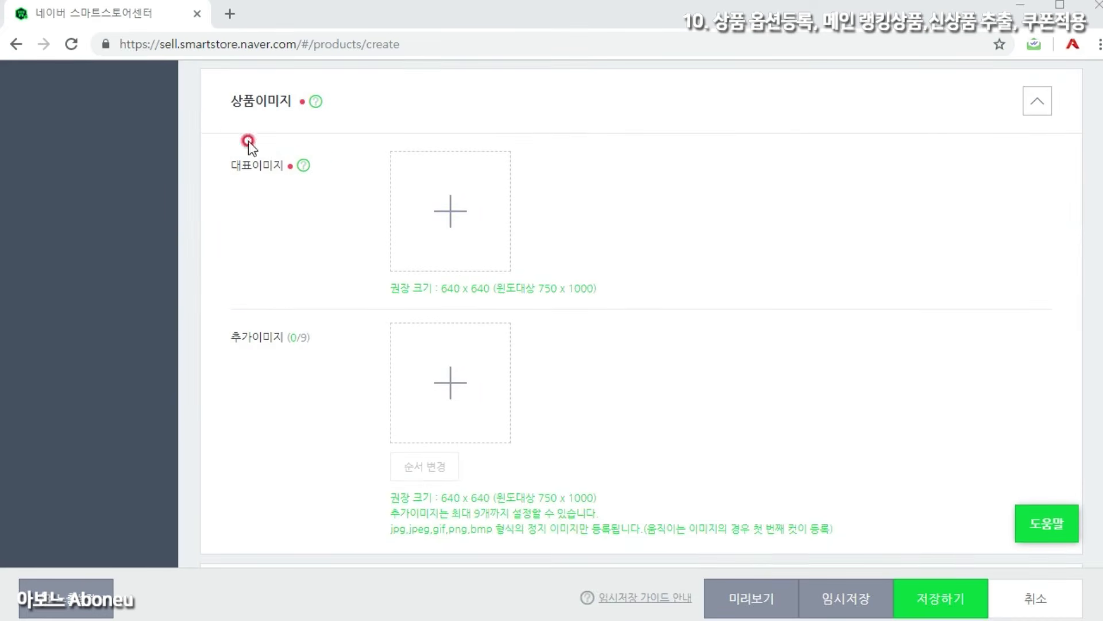
pyautogui.click(576, 395)
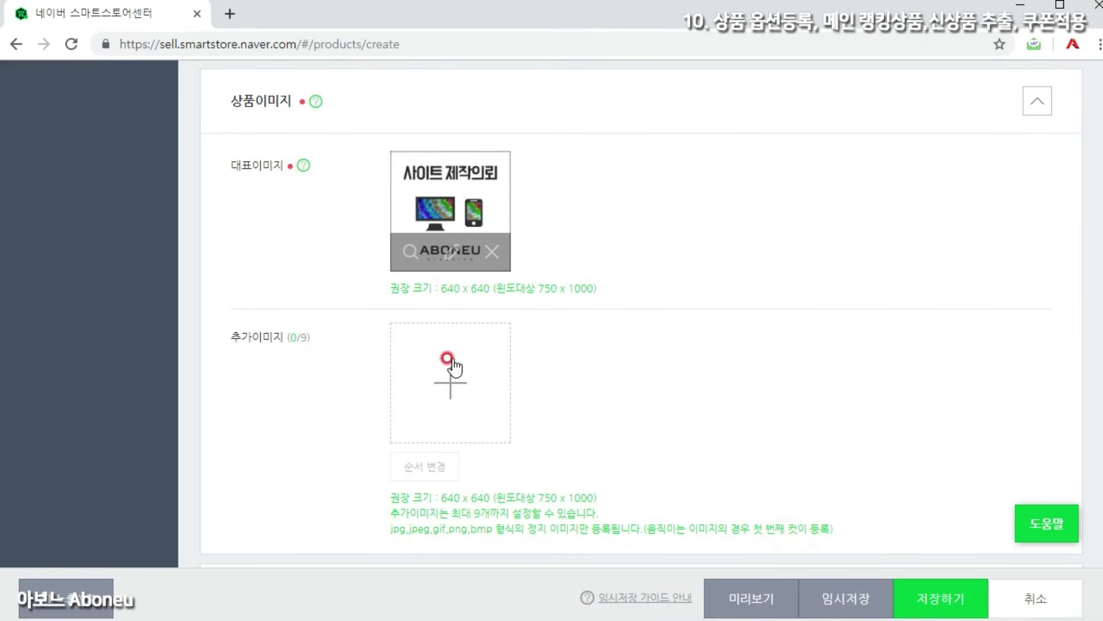
# Upload the seven A1_ site screenshots (blog, cafe, cafe24home, cafe24shop, modd, smartstore, tistory) as additional product images.
pyautogui.moveTo(236, 335); pyautogui.dragTo(229, 337)
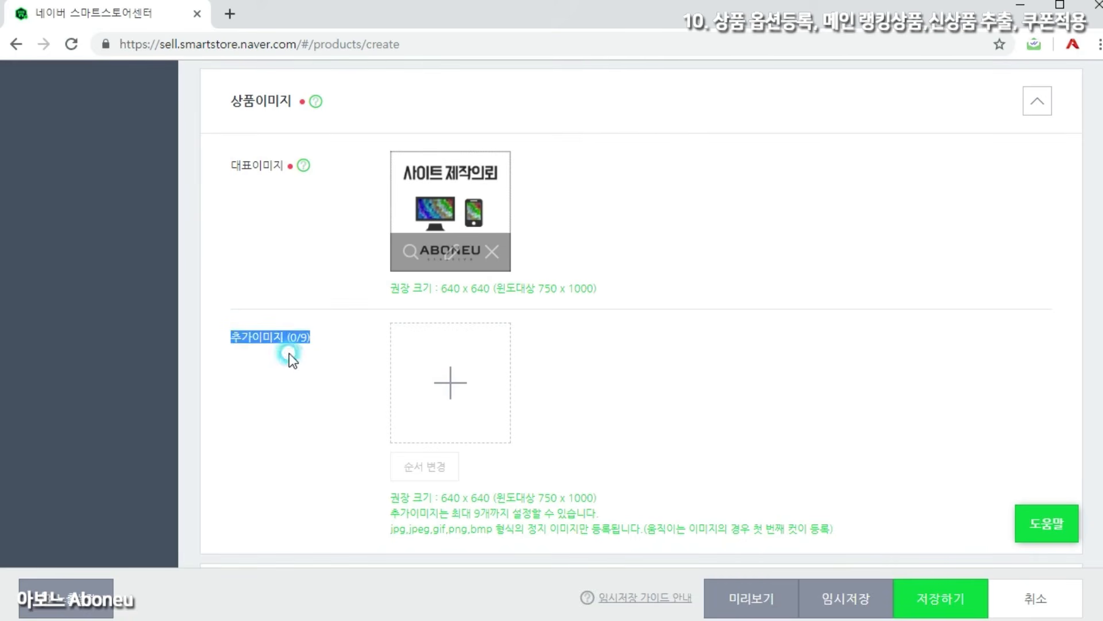
pyautogui.scroll(-1, 324, 356)
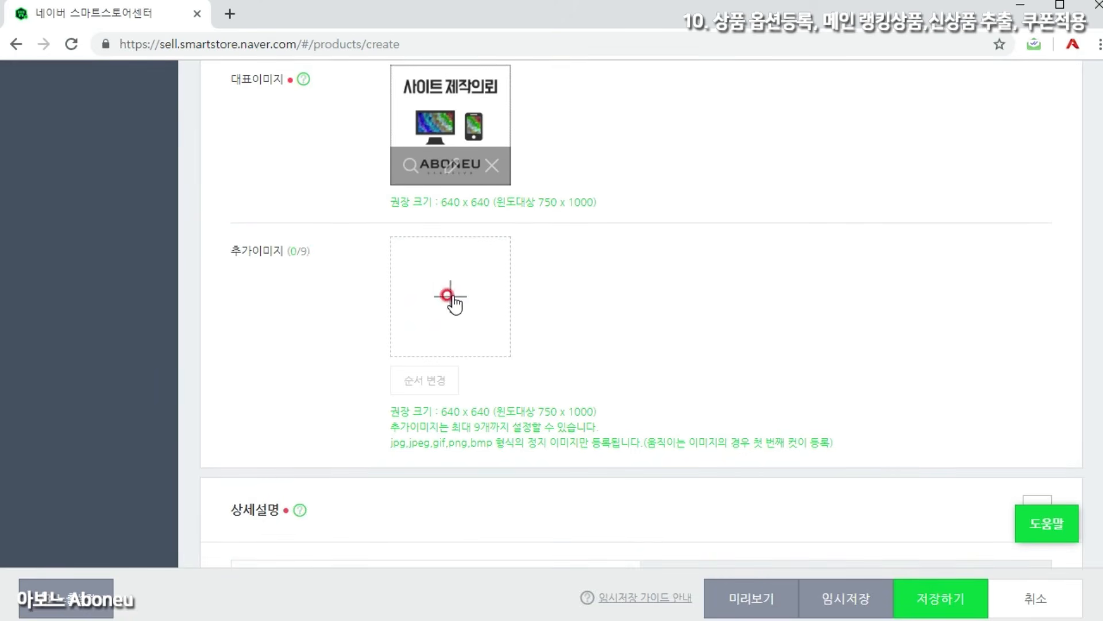
pyautogui.click(452, 296)
pyautogui.click(502, 139)
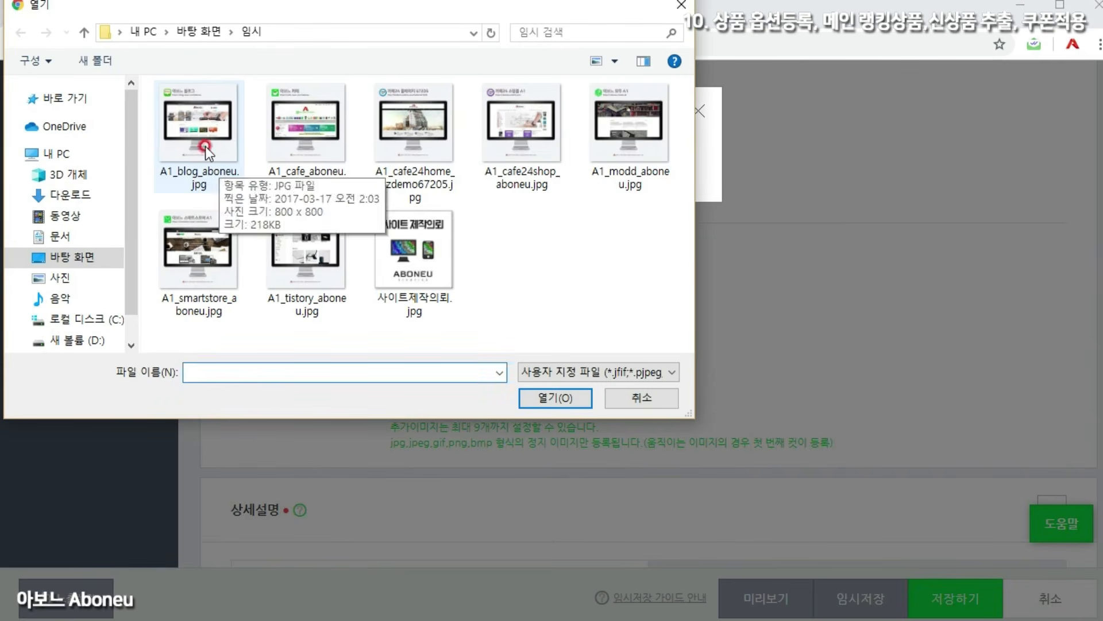
pyautogui.click(207, 155)
pyautogui.keyDown('ctrl'); pyautogui.click(294, 132); pyautogui.keyUp('ctrl')
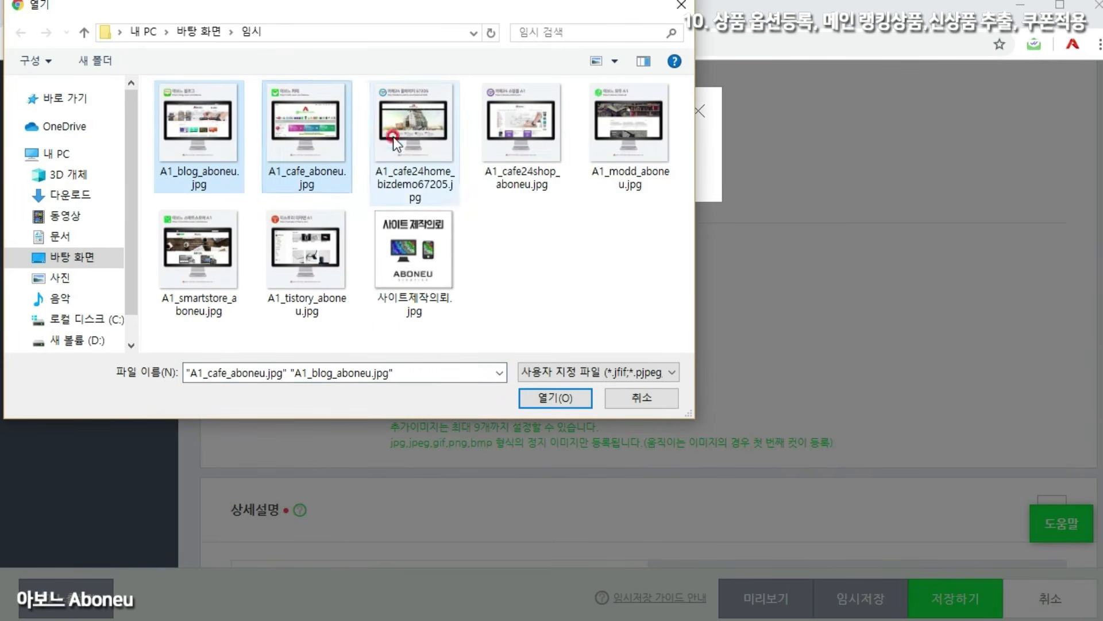
pyautogui.keyDown('ctrl'); pyautogui.click(396, 138); pyautogui.keyUp('ctrl')
pyautogui.keyDown('ctrl'); pyautogui.click(630, 138); pyautogui.keyUp('ctrl')
pyautogui.keyDown('ctrl'); pyautogui.click(230, 250); pyautogui.keyUp('ctrl')
pyautogui.keyDown('ctrl'); pyautogui.click(300, 240); pyautogui.keyUp('ctrl')
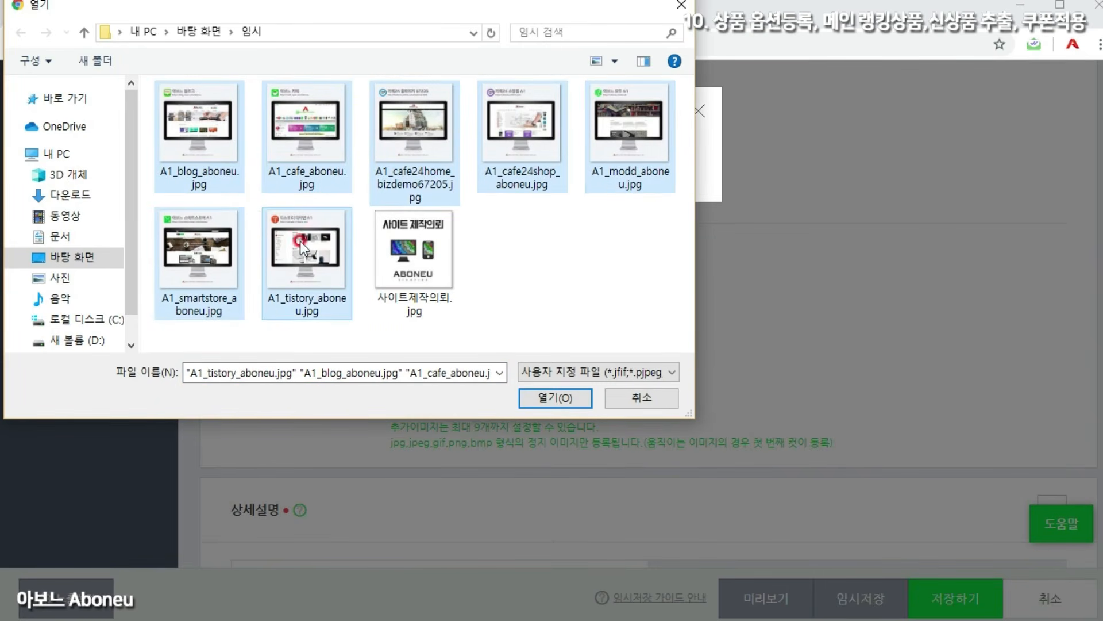
pyautogui.click(551, 399)
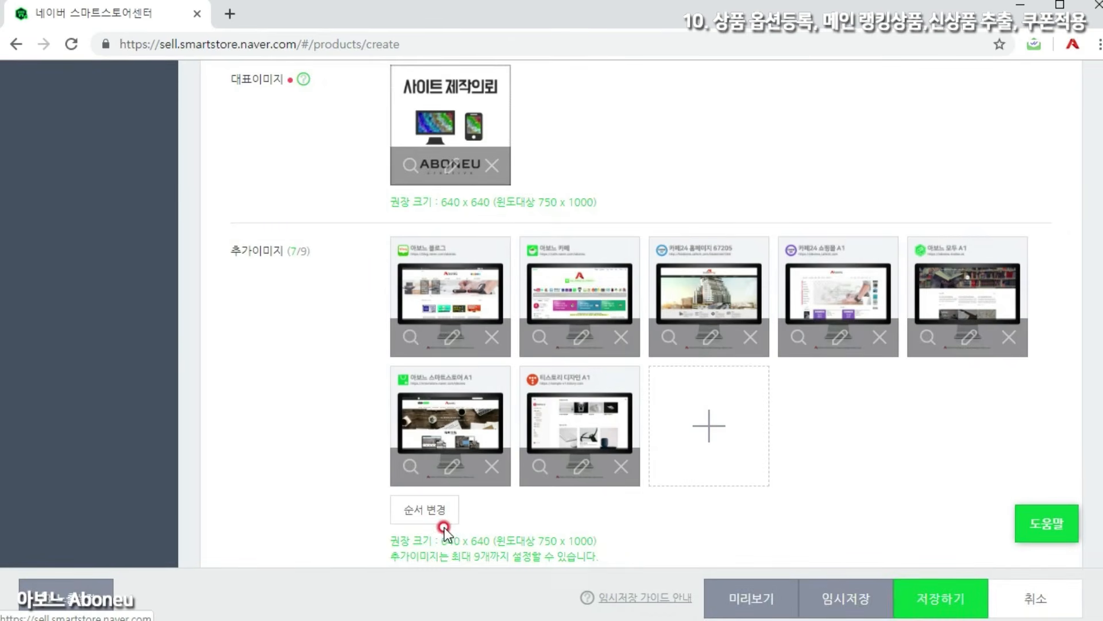
# Check the HTML writing mode of the detailed description, return to direct writing and open SmartEditor 3.0.
pyautogui.scroll(-8, 342, 459)
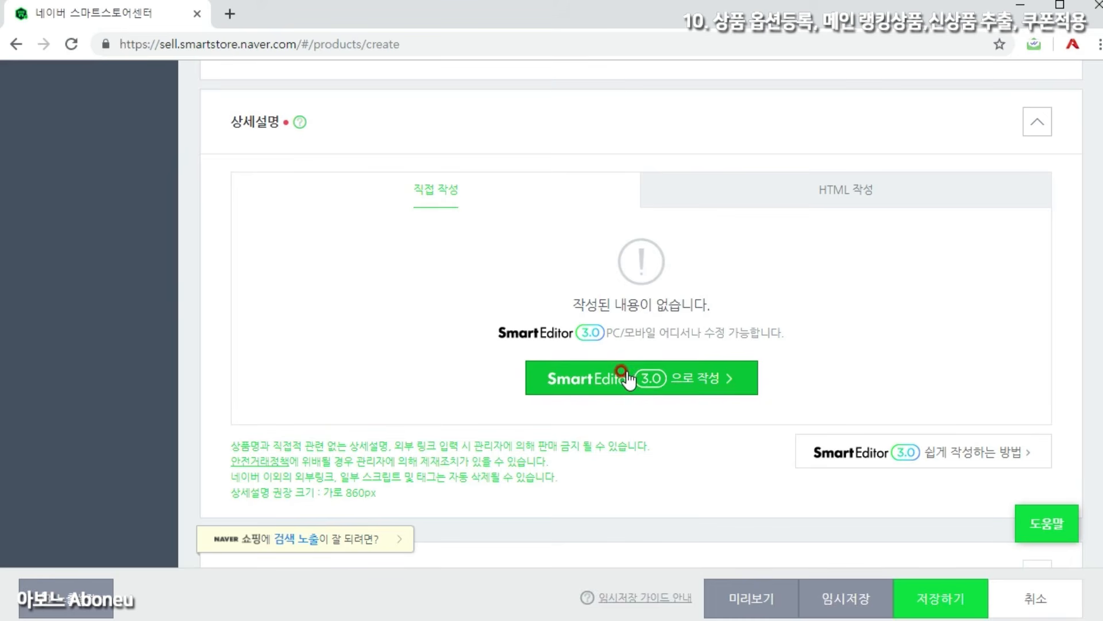
pyautogui.click(860, 191)
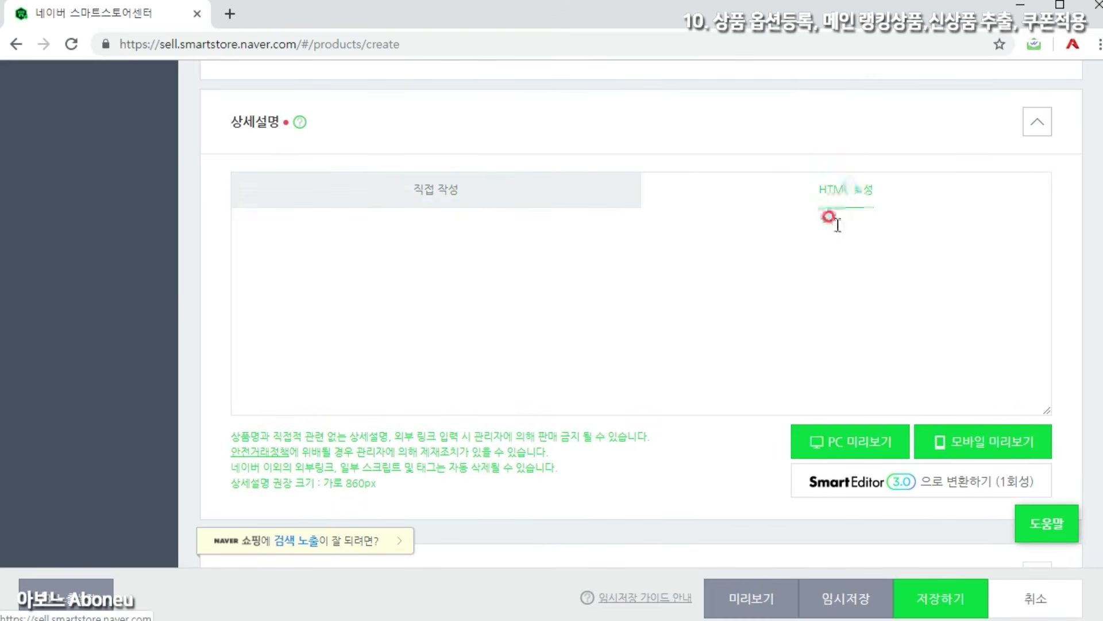
pyautogui.click(488, 205)
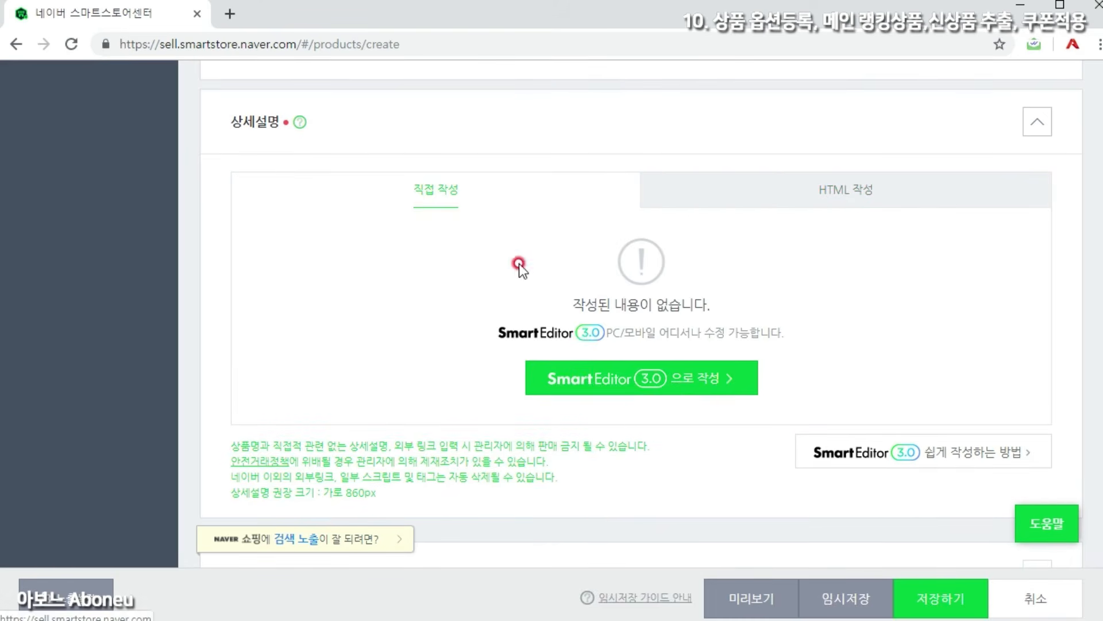
pyautogui.click(631, 382)
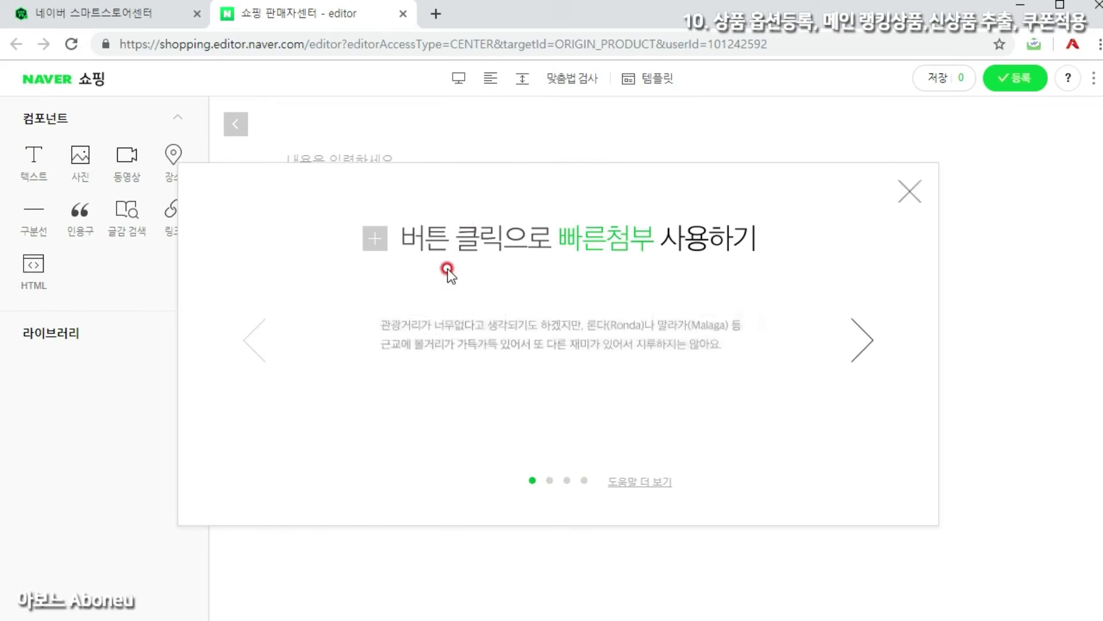
# Look through the numbered site sections of the detailed description in the editor and register the content.
pyautogui.click(446, 271)
pyautogui.scroll(-10, 557, 322)
pyautogui.scroll(-7, 557, 364)
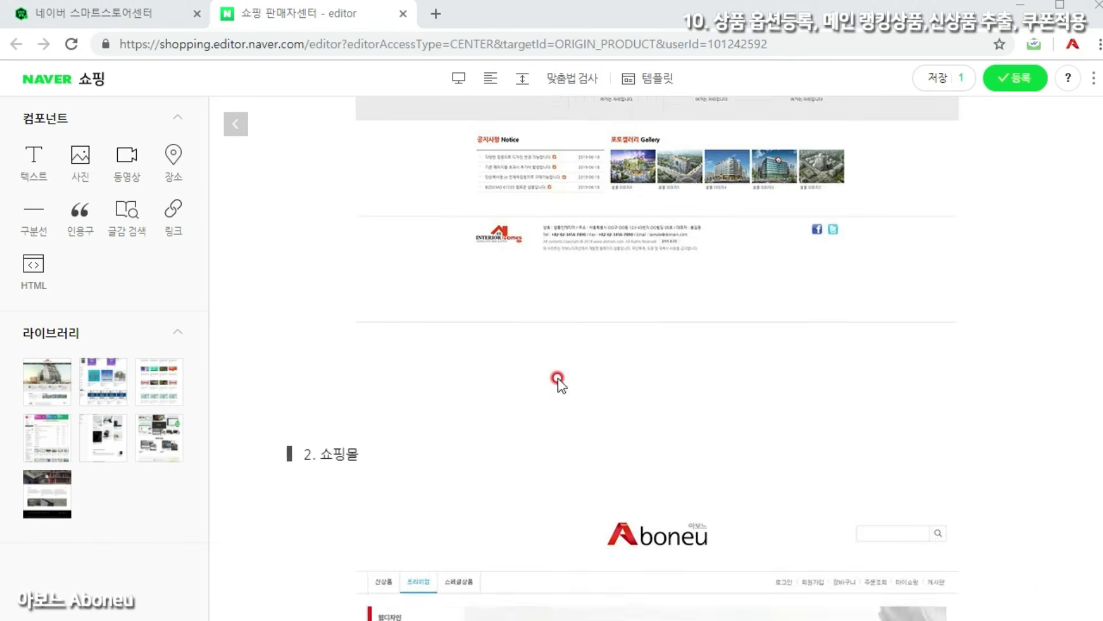
pyautogui.scroll(2, 395, 181)
pyautogui.click(395, 181)
pyautogui.click(490, 315)
pyautogui.moveTo(387, 143); pyautogui.dragTo(287, 144)
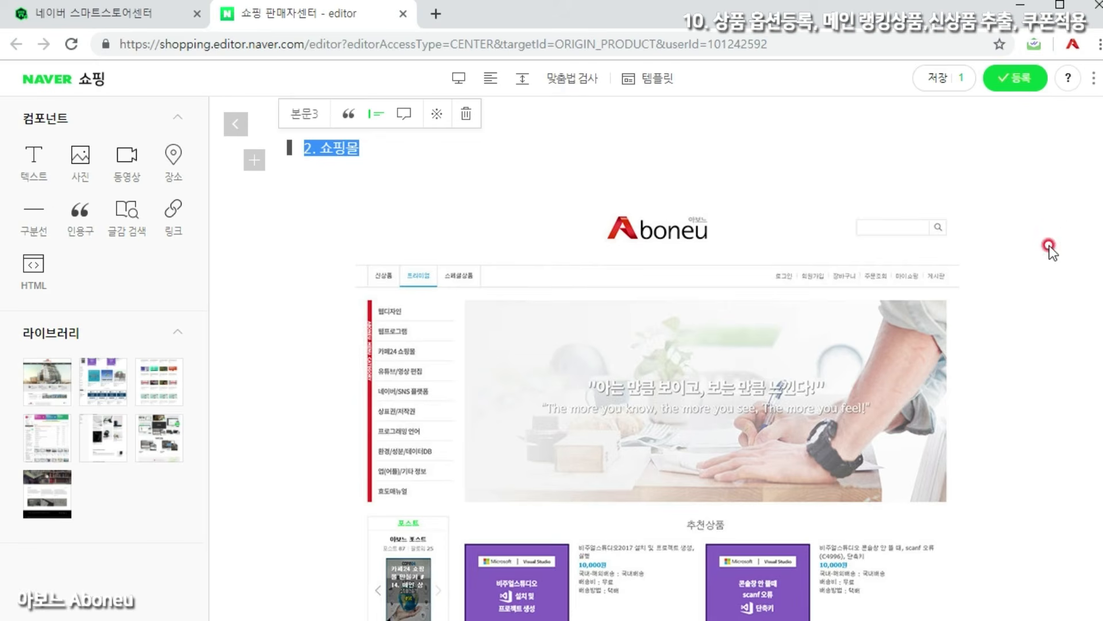
pyautogui.click(1061, 229)
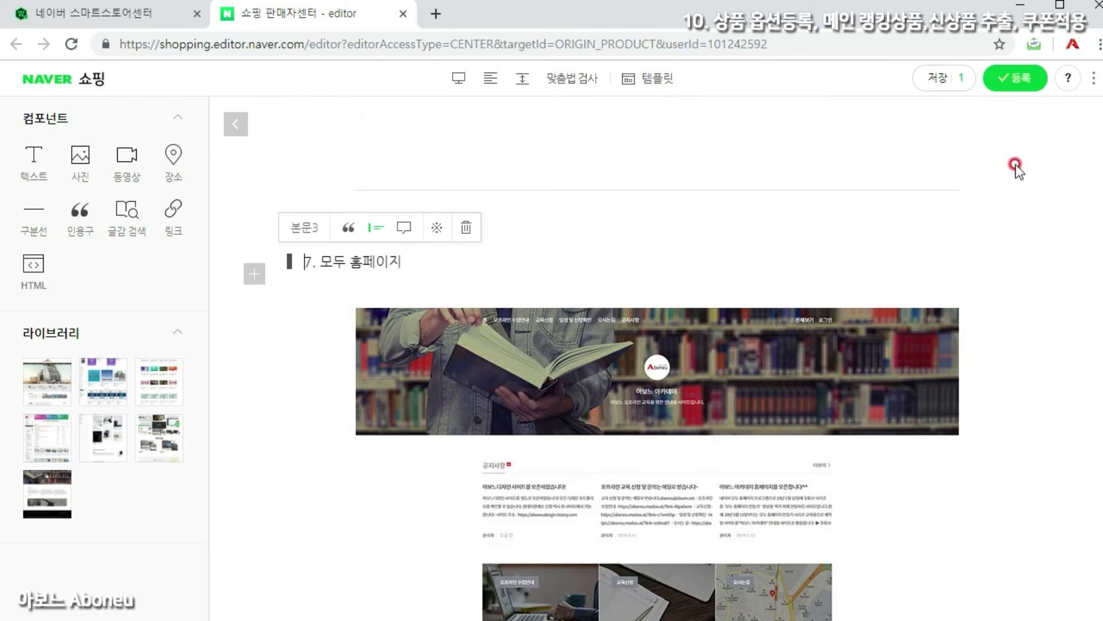
pyautogui.click(1015, 86)
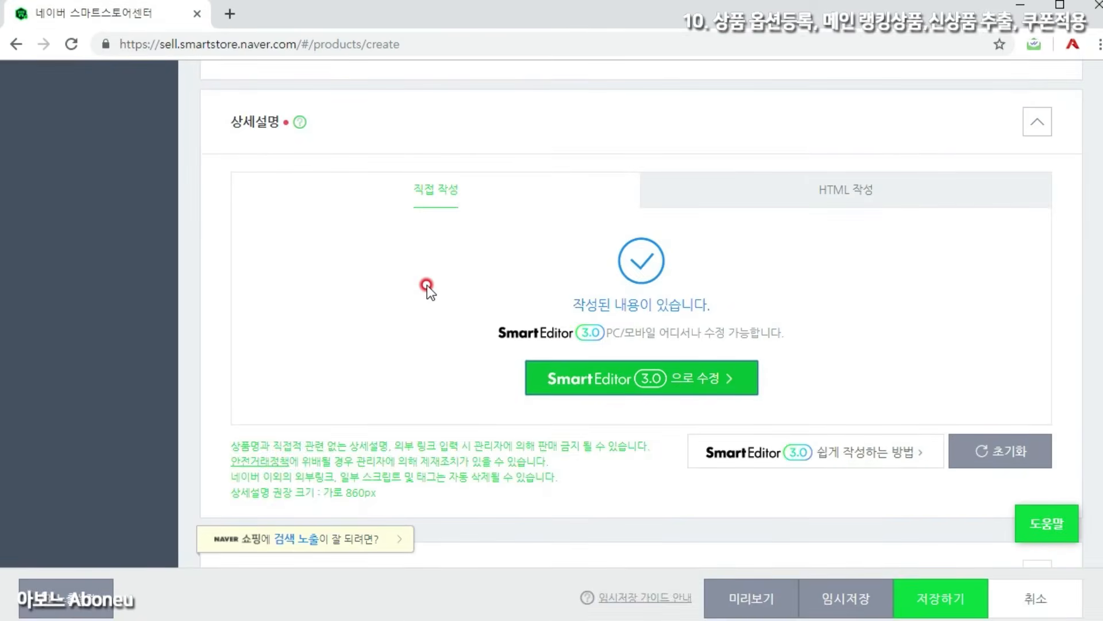
# Set the product's delivery setting (배송여부) to 배송없음.
pyautogui.scroll(-6, 428, 287)
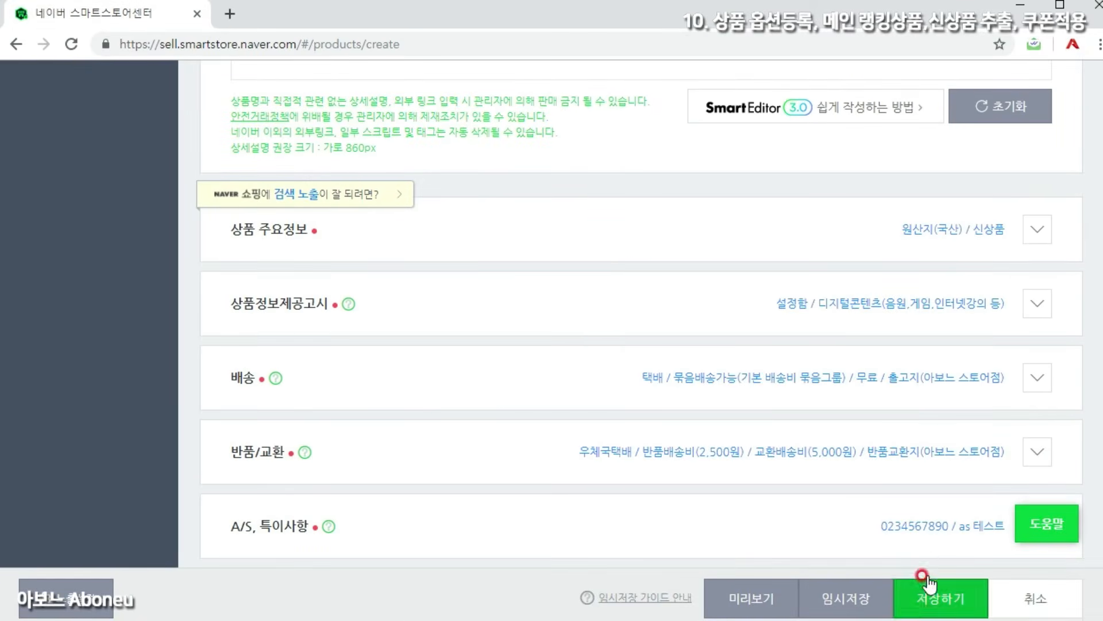
pyautogui.click(816, 384)
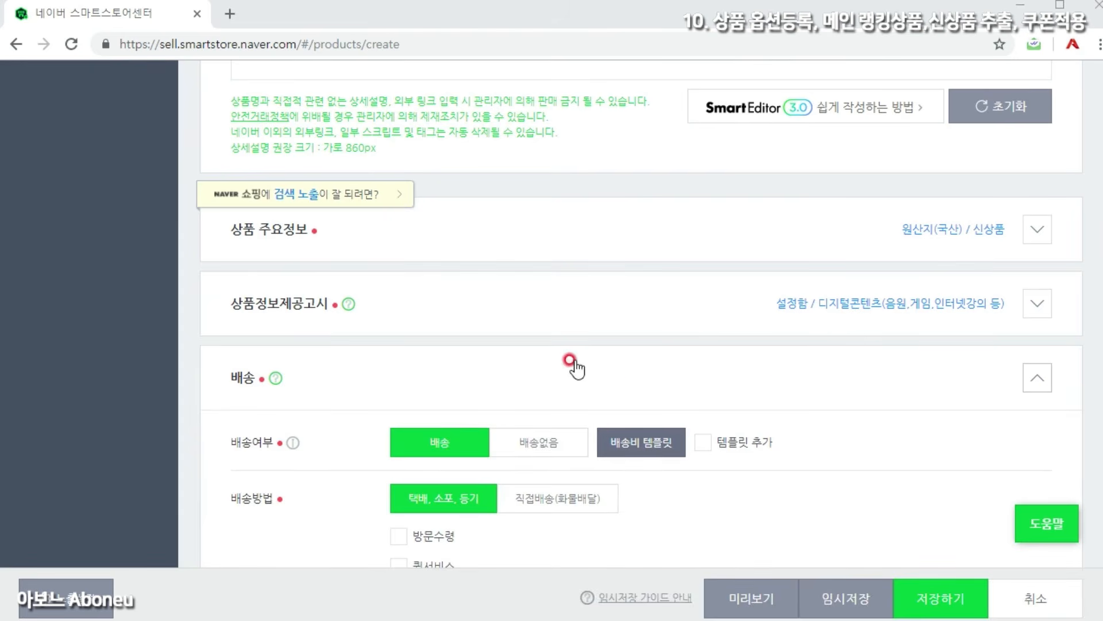
pyautogui.click(539, 443)
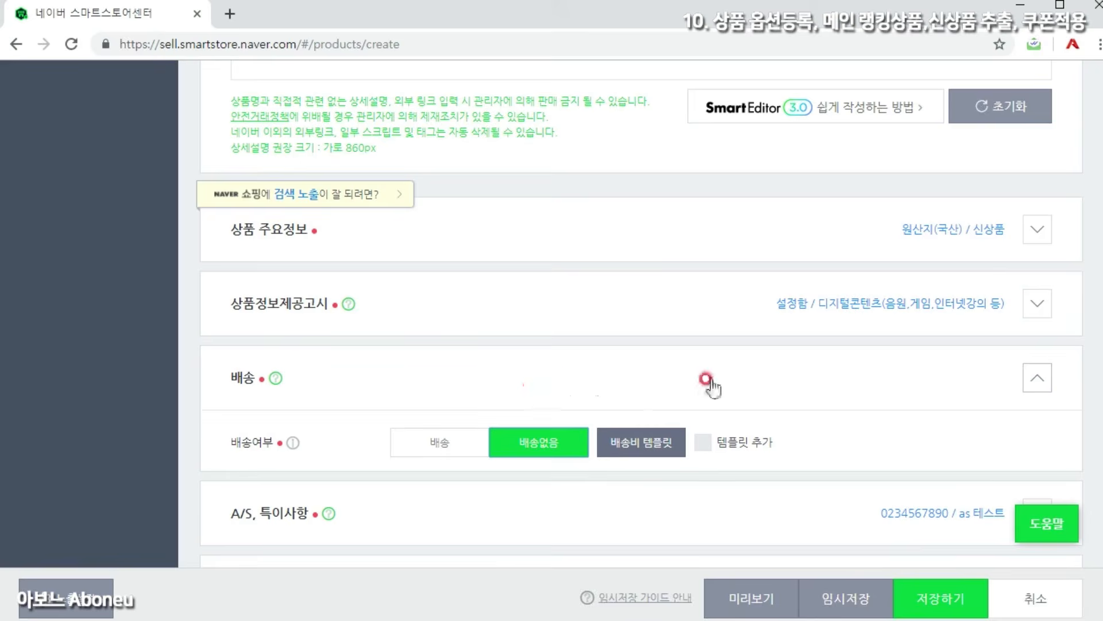
# Save the product and open its Smart Store product page.
pyautogui.scroll(-10, 710, 382)
pyautogui.scroll(-5, 713, 381)
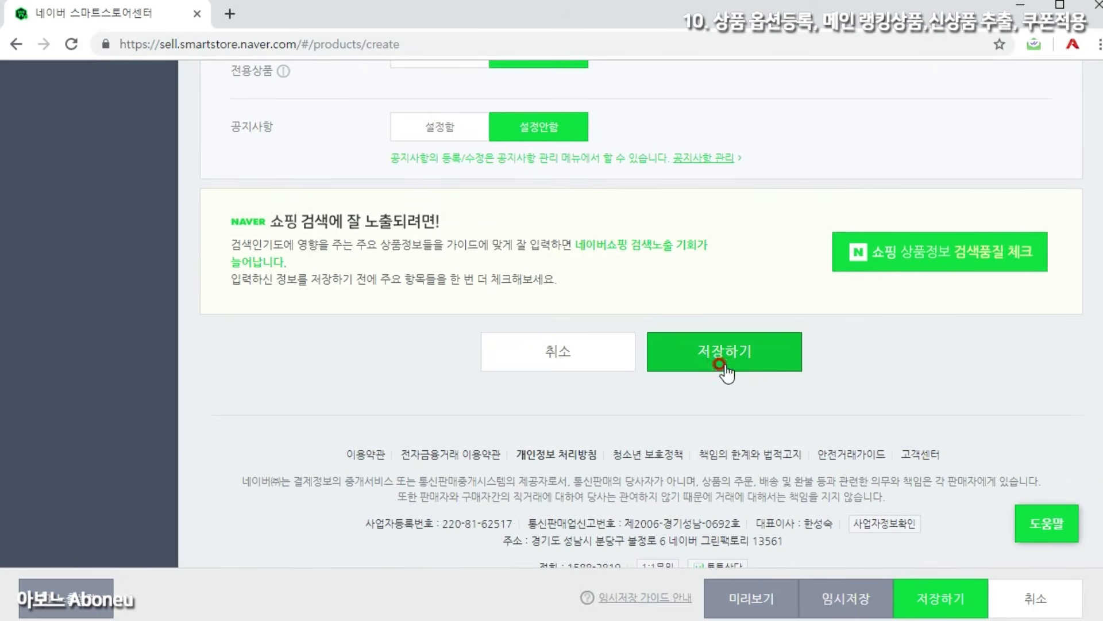
pyautogui.click(722, 367)
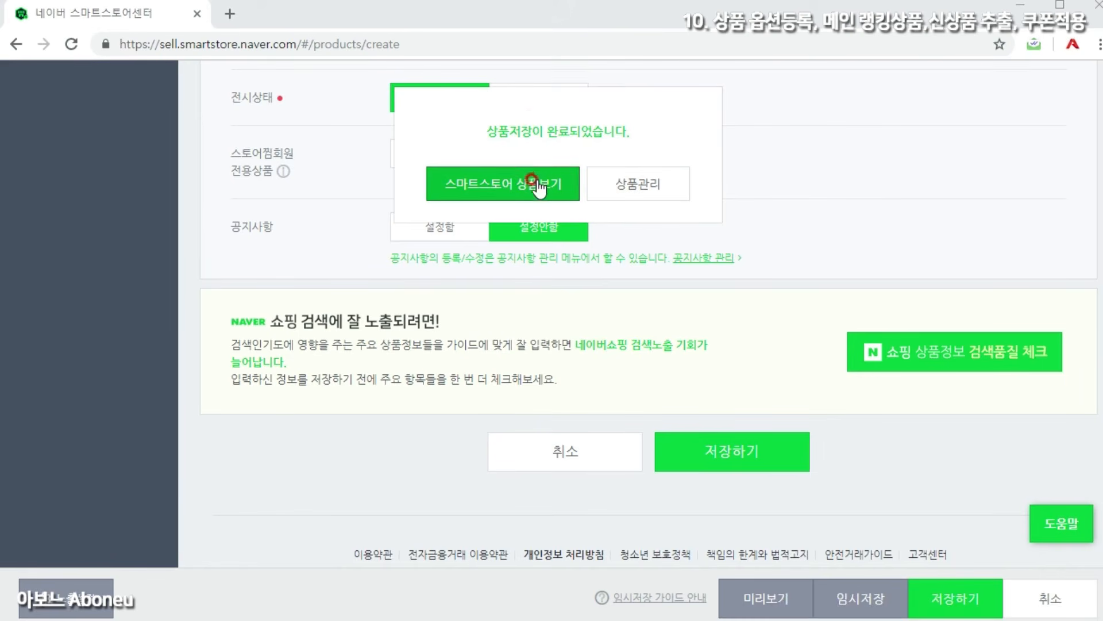
pyautogui.click(515, 183)
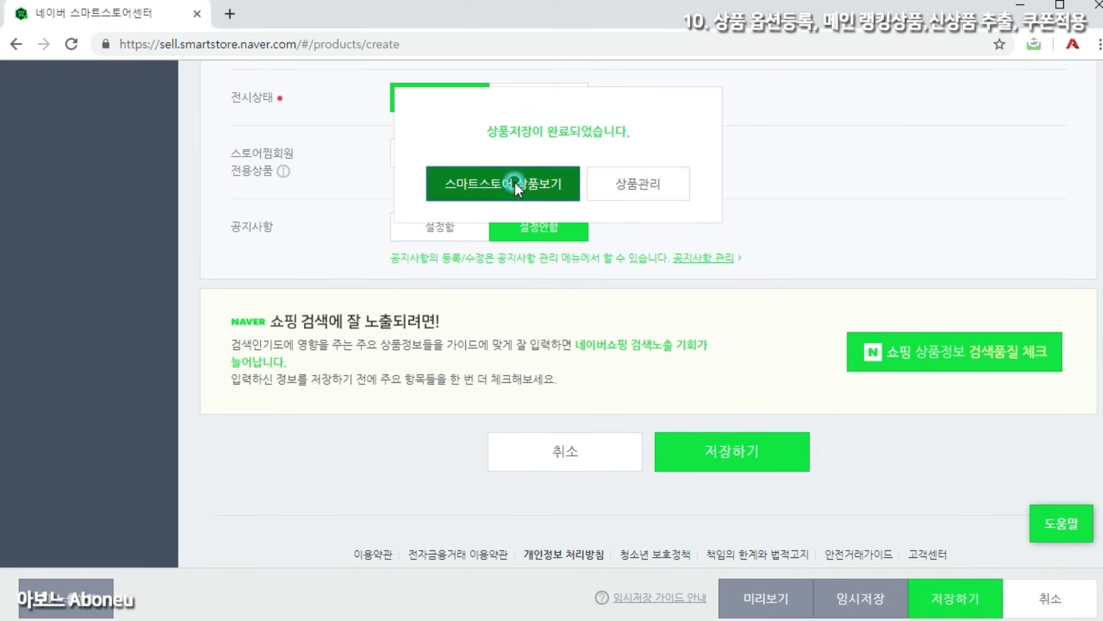
# View the additional images on the 사이트 제작의뢰 product page.
pyautogui.scroll(-4, 354, 195)
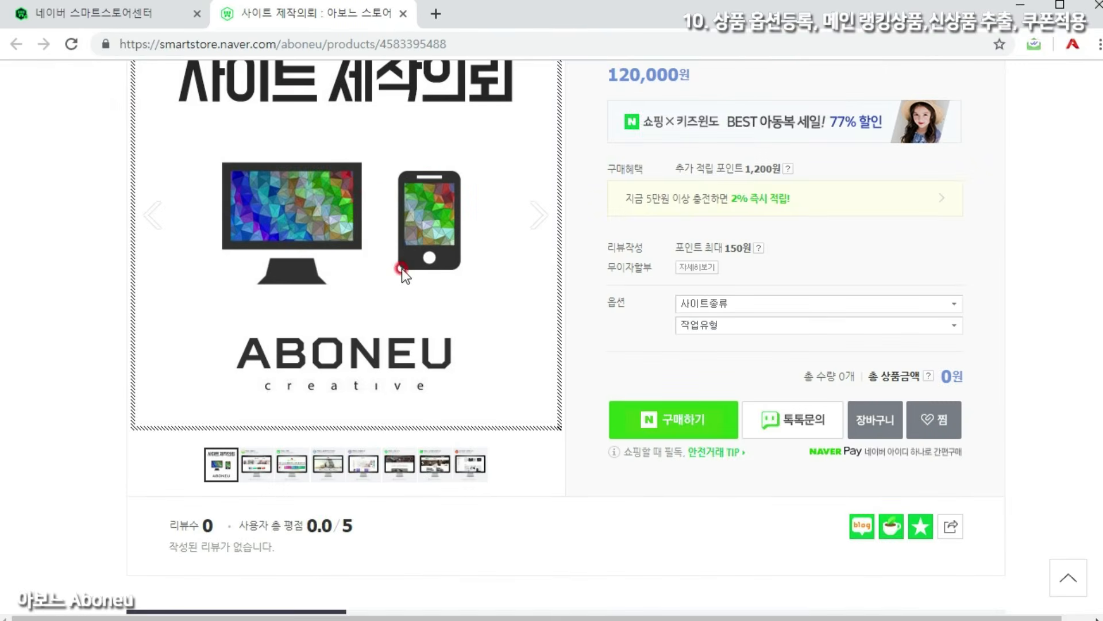
pyautogui.click(256, 464)
pyautogui.scroll(2, 241, 564)
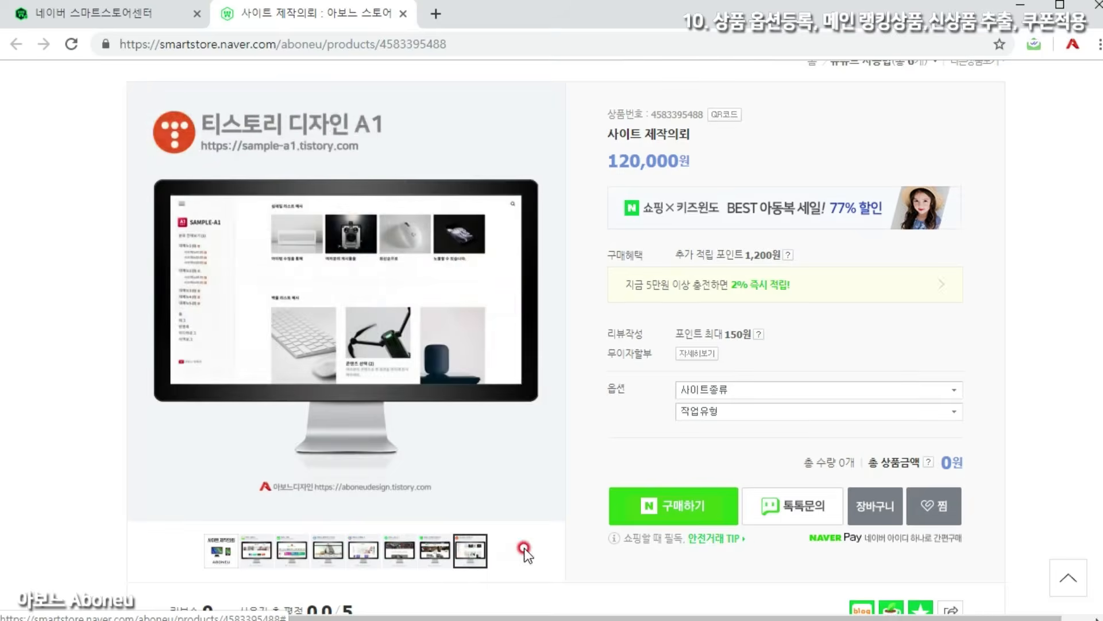
# Choose the options 홈페이지(웹표준형) and 전체작업형 (+60,000원), and compare the total amount with the base price.
pyautogui.click(727, 392)
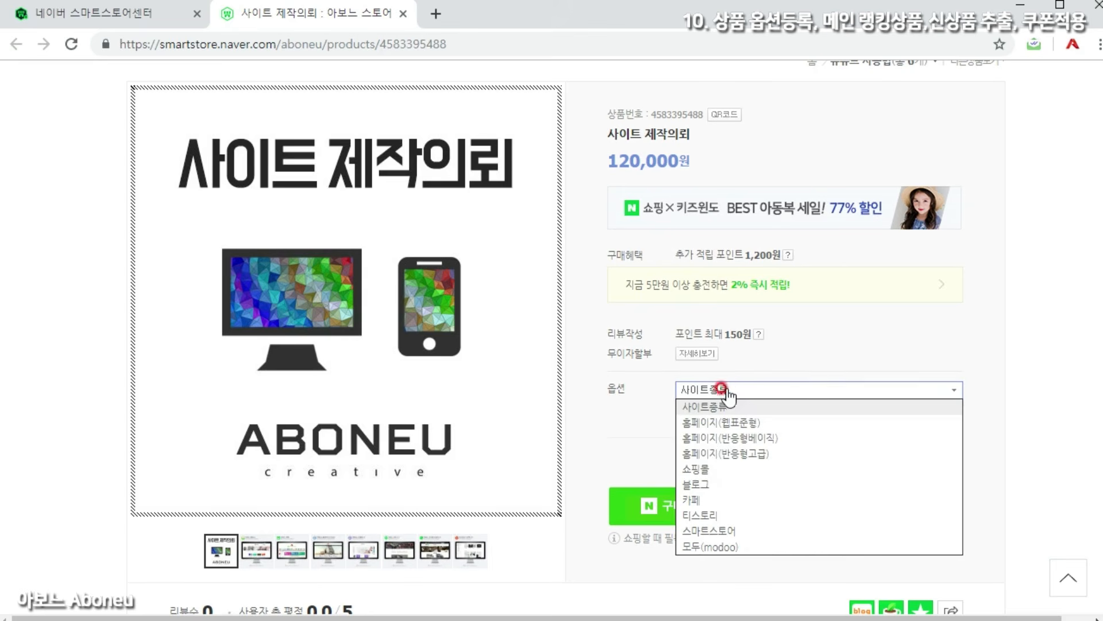
pyautogui.click(737, 423)
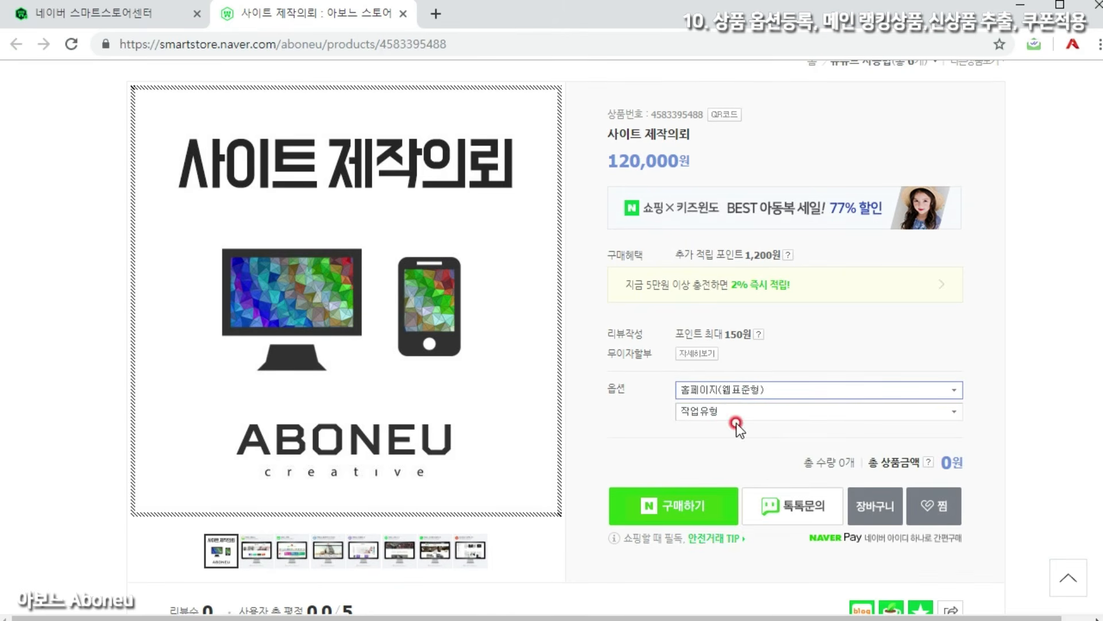
pyautogui.click(733, 414)
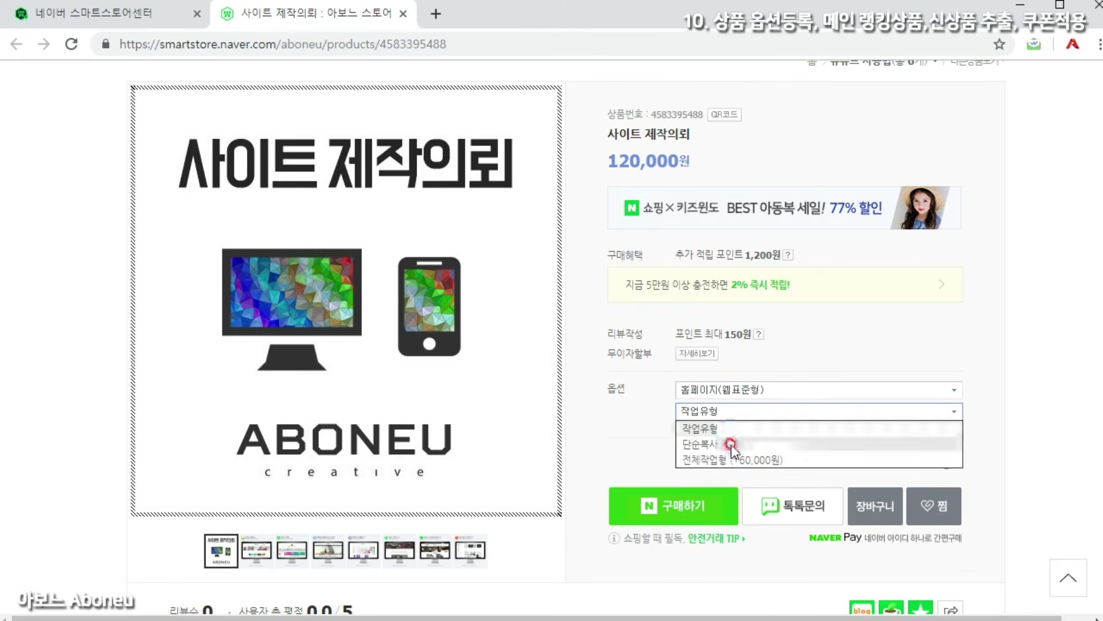
pyautogui.click(774, 461)
pyautogui.moveTo(951, 500); pyautogui.dragTo(876, 500)
pyautogui.moveTo(681, 163); pyautogui.dragTo(600, 166)
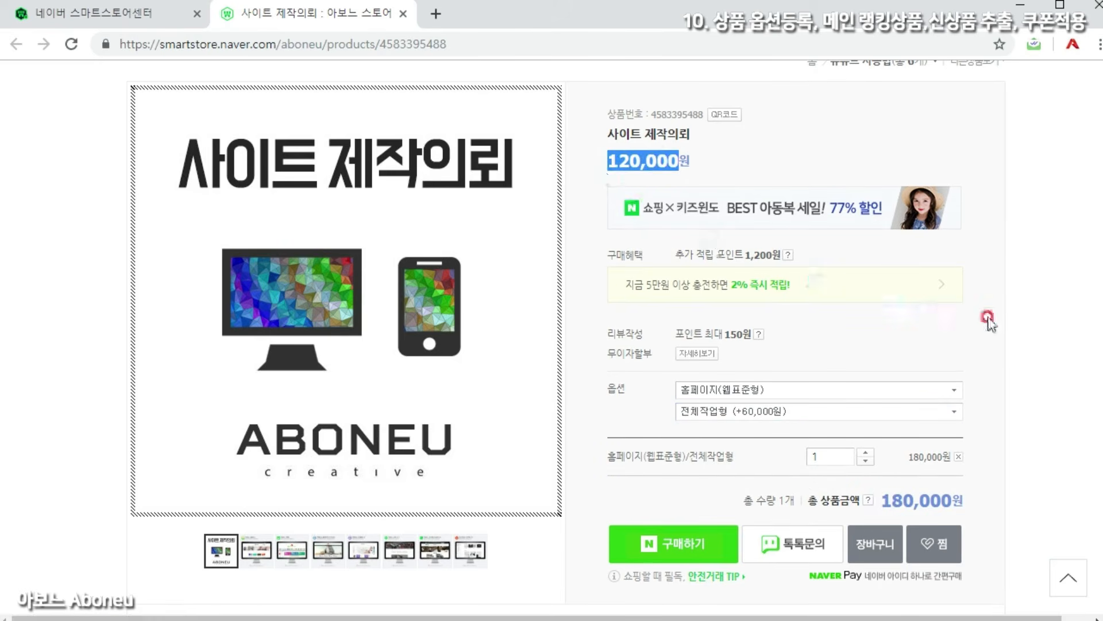
# Examine the choices in the site type and work type option lists on the 사이트 제작의뢰 product page.
pyautogui.click(1025, 323)
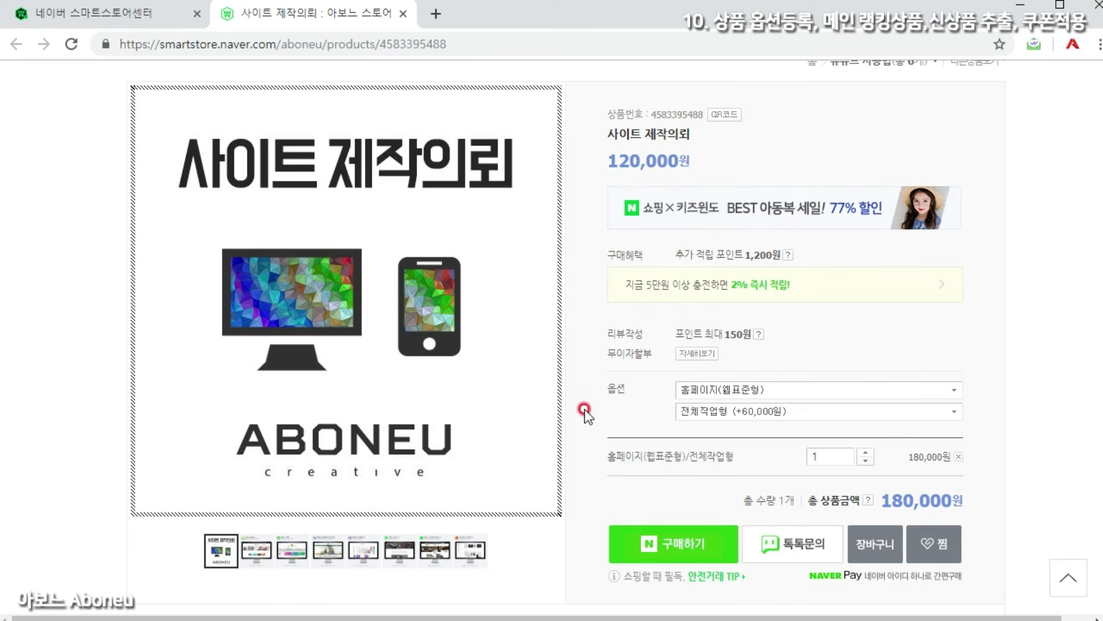
pyautogui.click(714, 390)
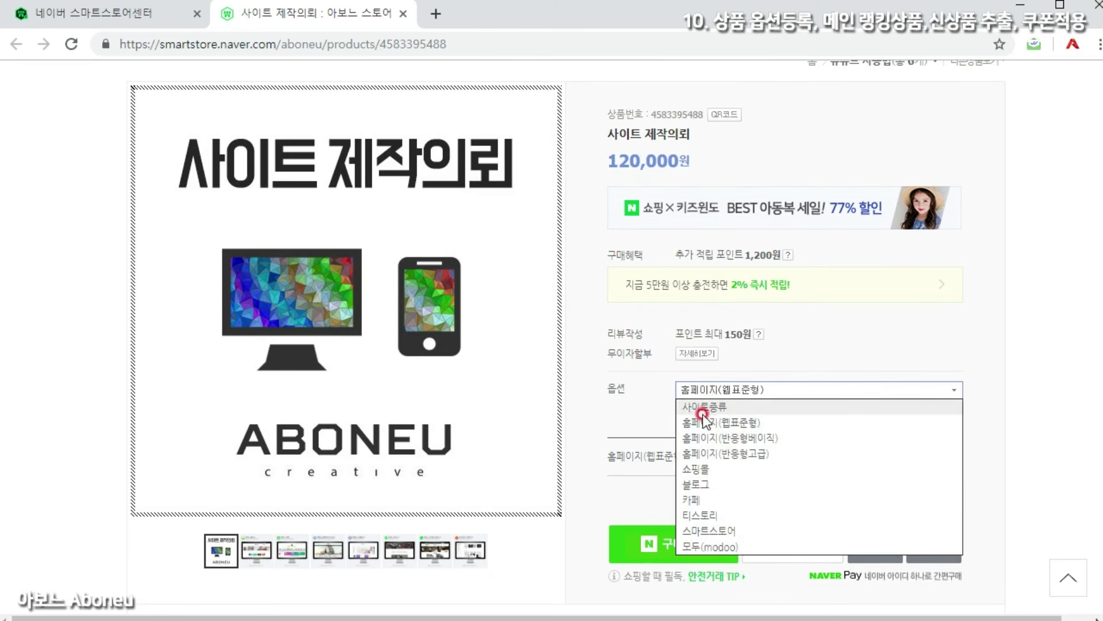
pyautogui.click(712, 384)
pyautogui.click(716, 411)
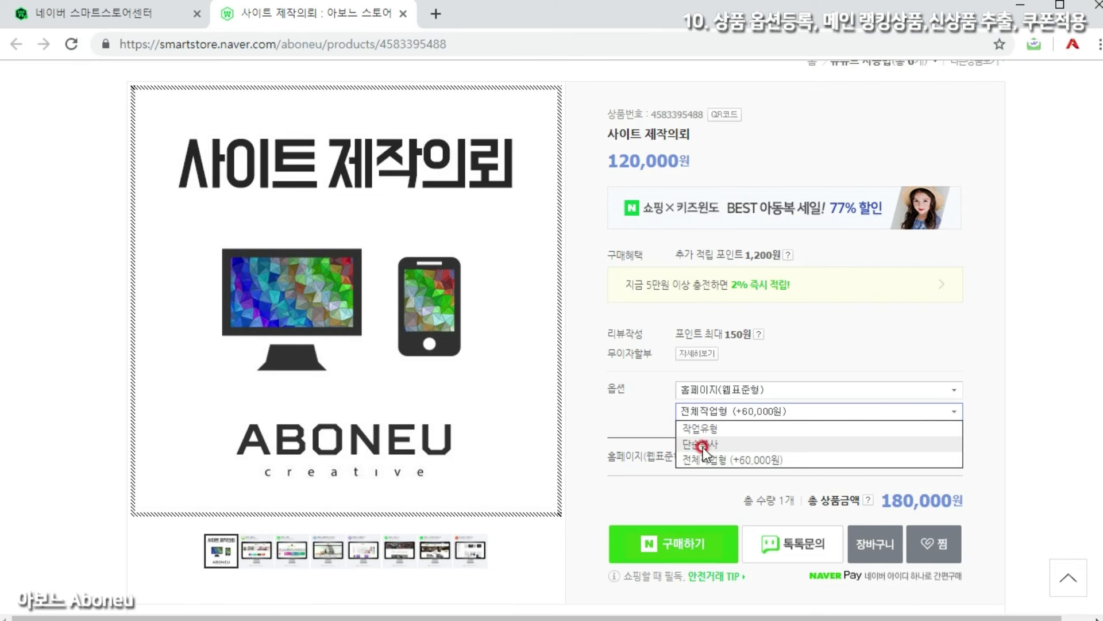
pyautogui.click(631, 427)
pyautogui.moveTo(630, 391); pyautogui.dragTo(607, 392)
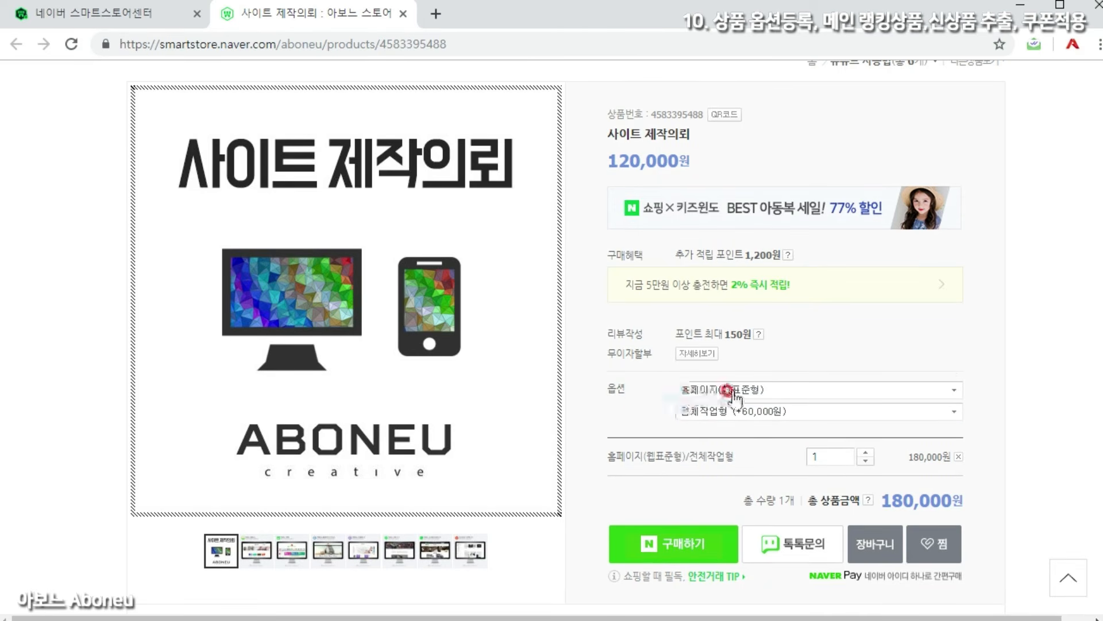
pyautogui.click(774, 411)
pyautogui.click(777, 412)
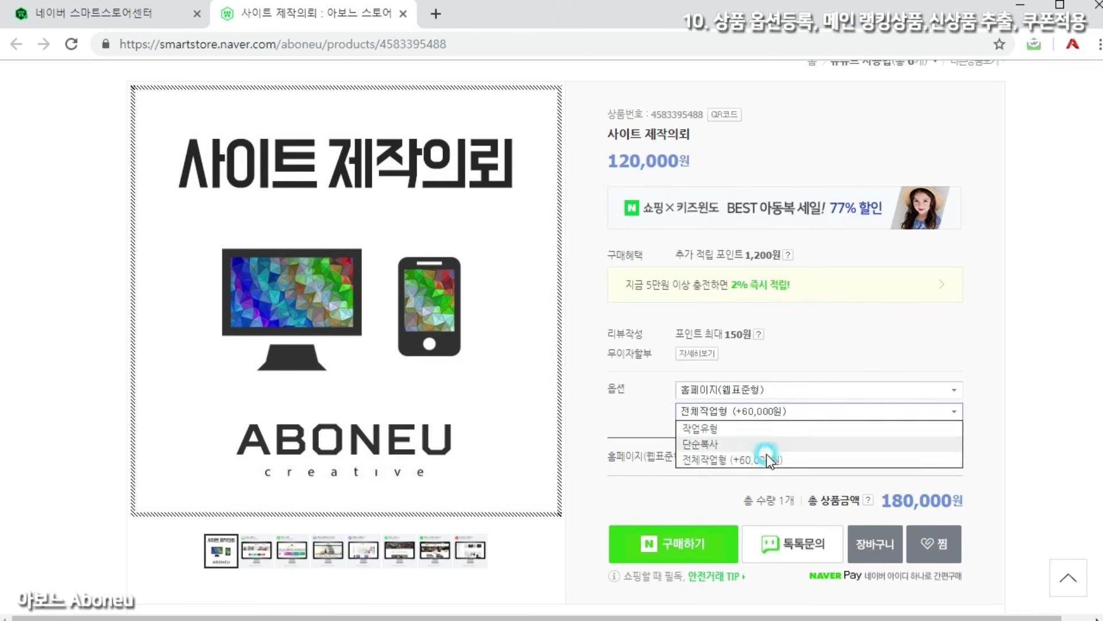
pyautogui.click(1025, 412)
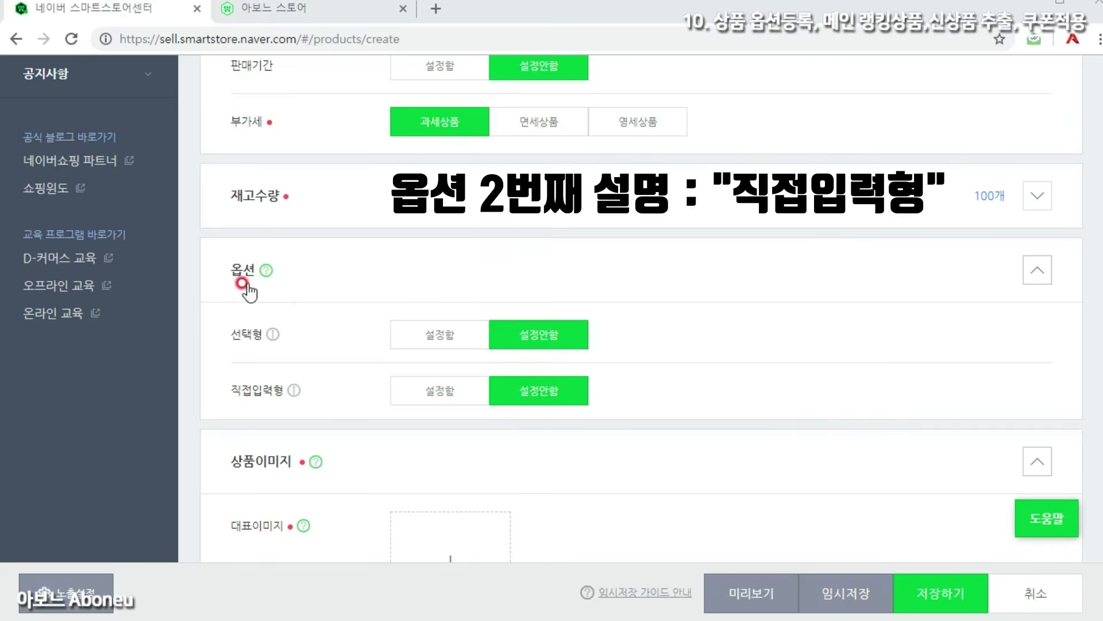
pyautogui.moveTo(231, 339); pyautogui.dragTo(263, 340)
pyautogui.moveTo(232, 391); pyautogui.dragTo(280, 397)
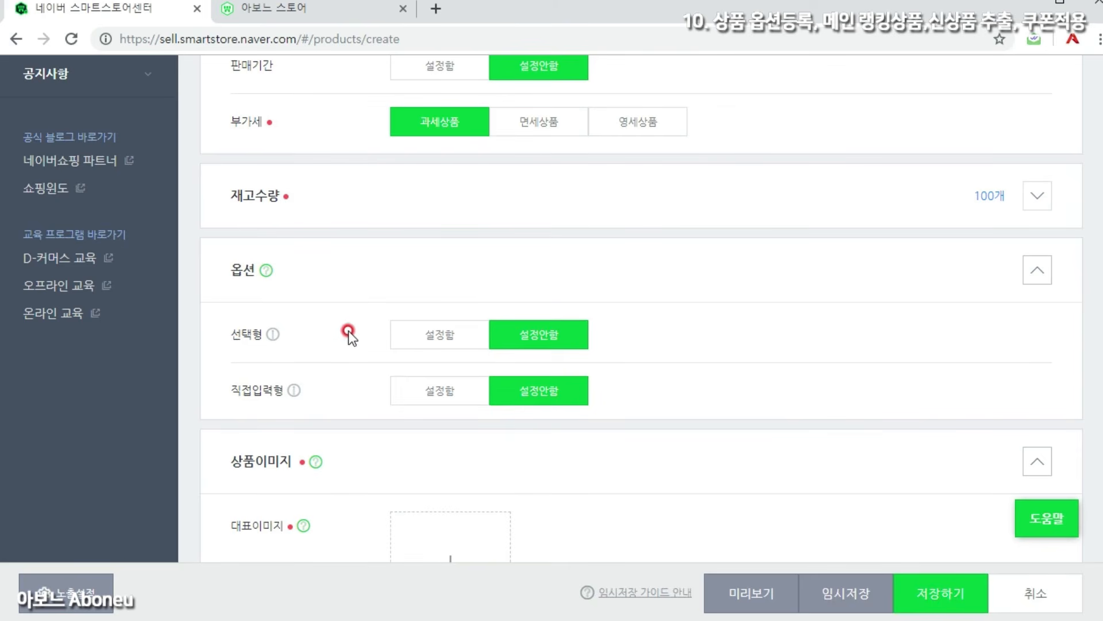
pyautogui.click(440, 335)
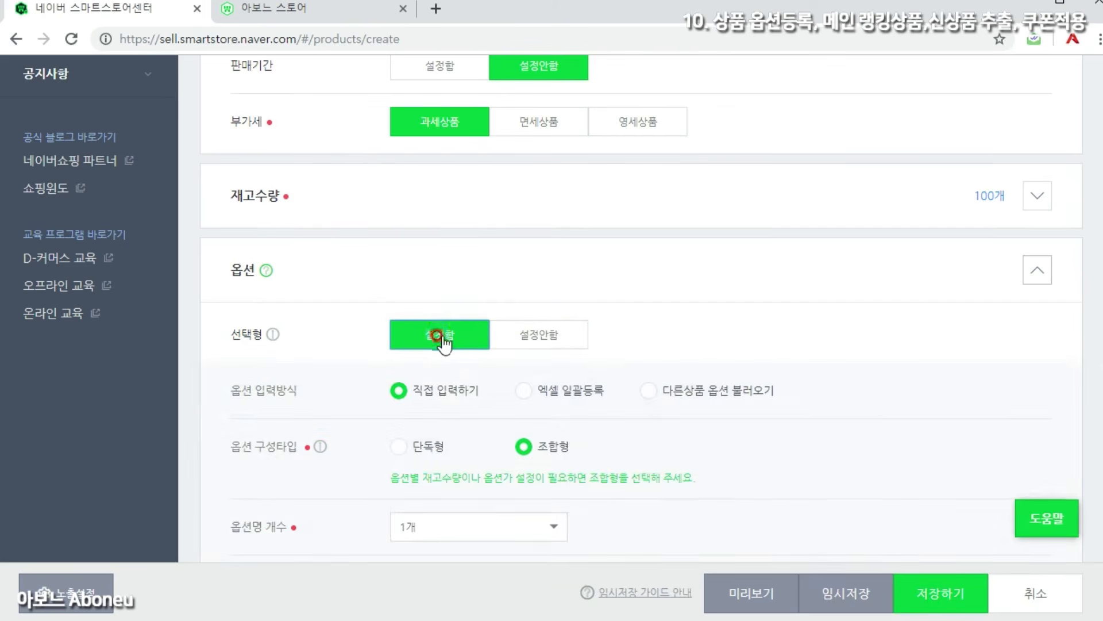
pyautogui.scroll(-3, 550, 243)
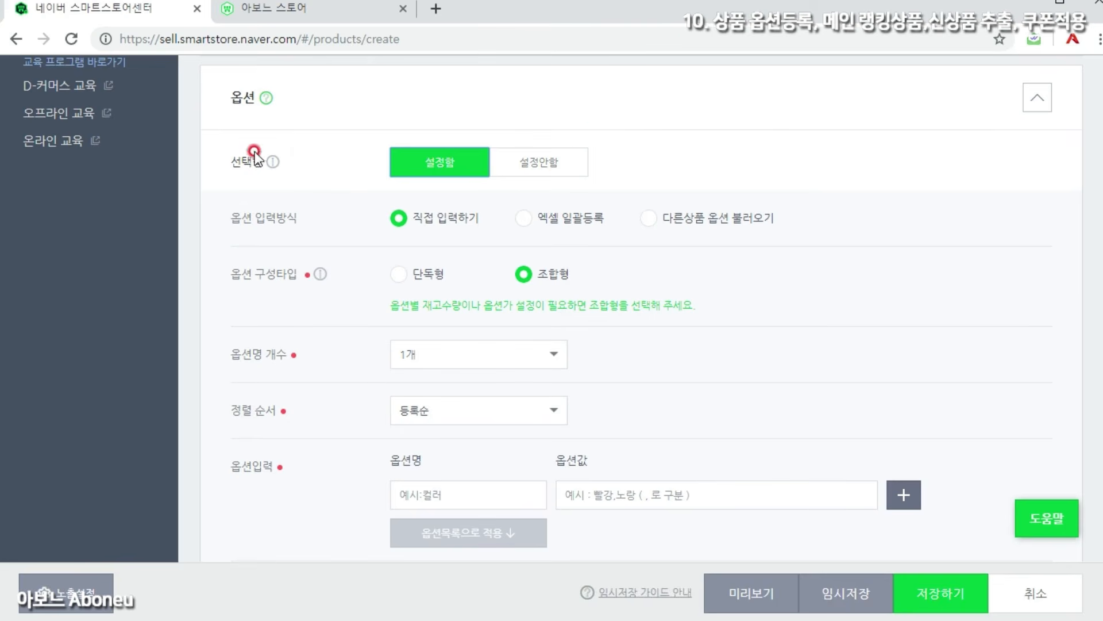
pyautogui.click(1037, 98)
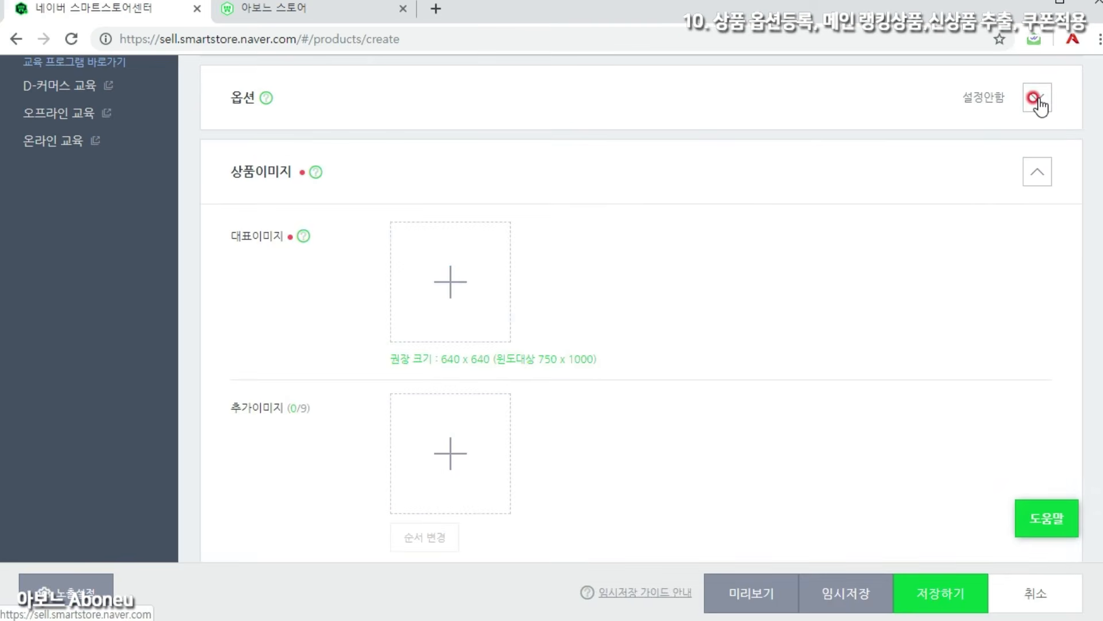
pyautogui.click(1037, 99)
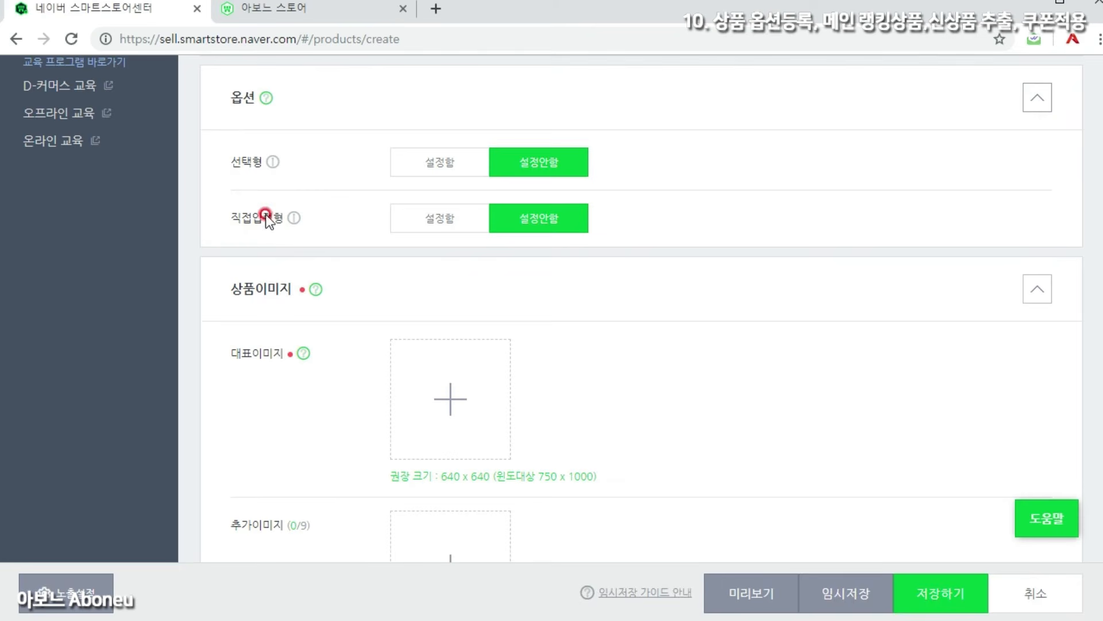
# Enable the 직접입력형 option with 5개 option names and start entering the first option name.
pyautogui.click(430, 224)
pyautogui.scroll(-1, 330, 107)
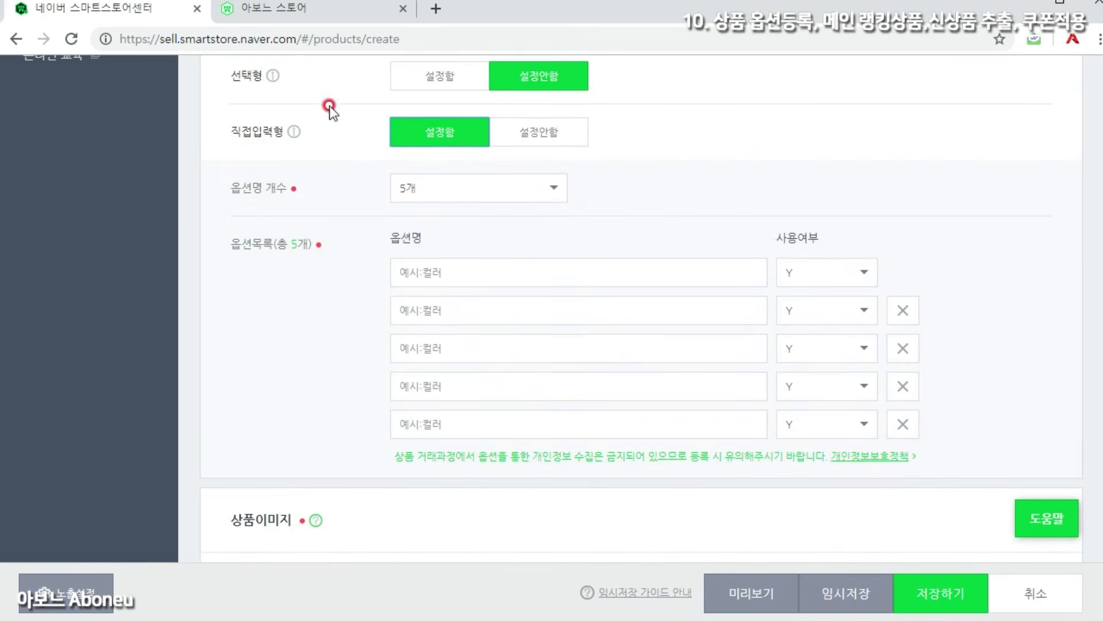
pyautogui.click(549, 190)
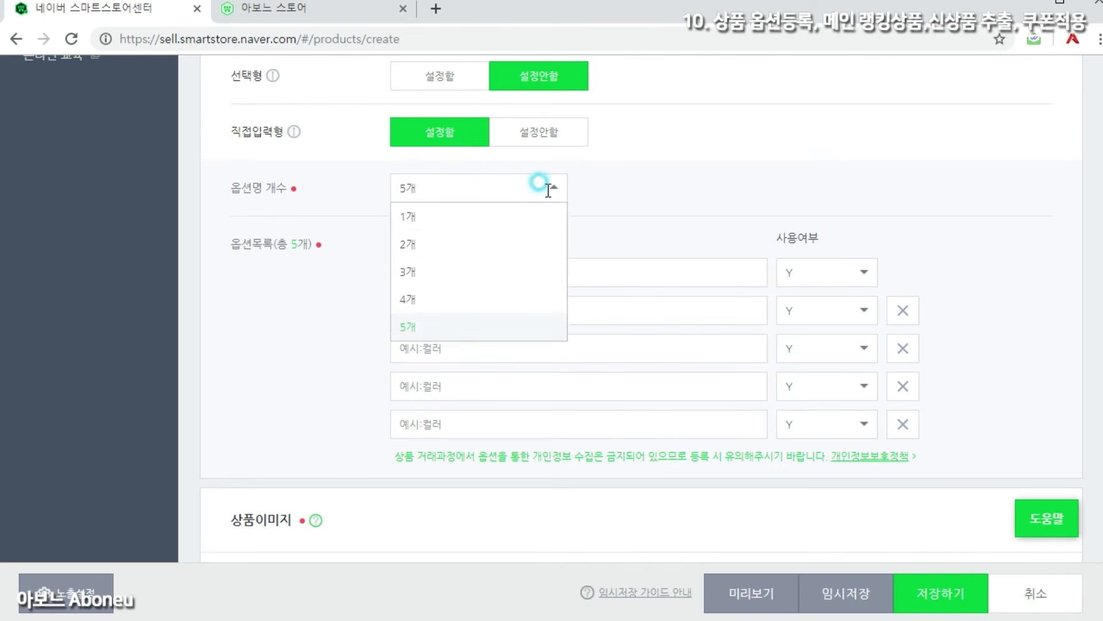
pyautogui.click(412, 327)
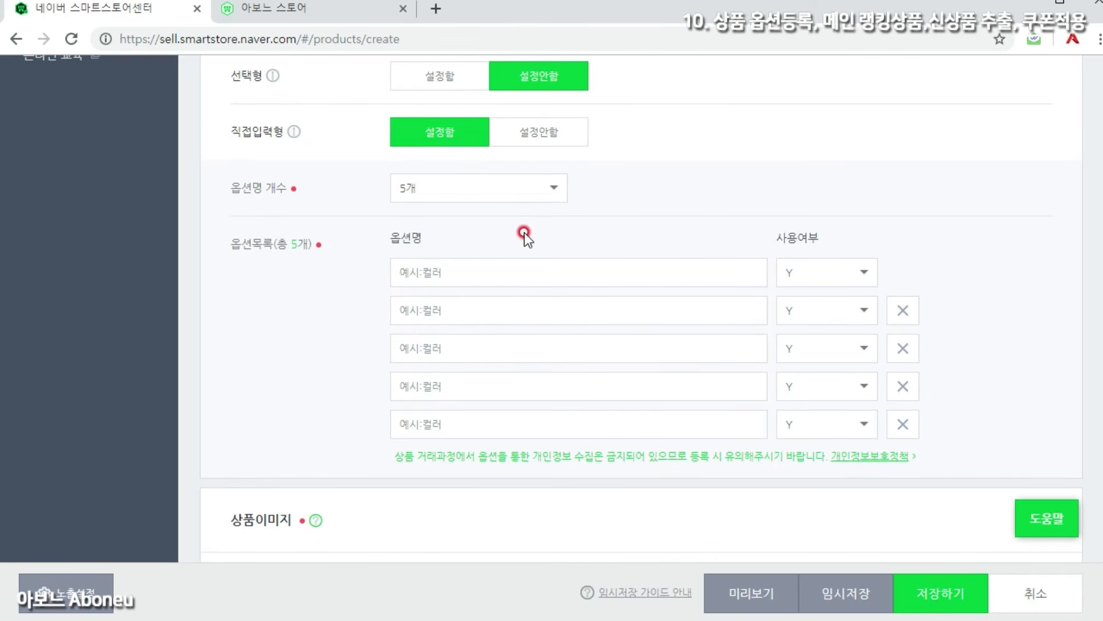
pyautogui.click(471, 269)
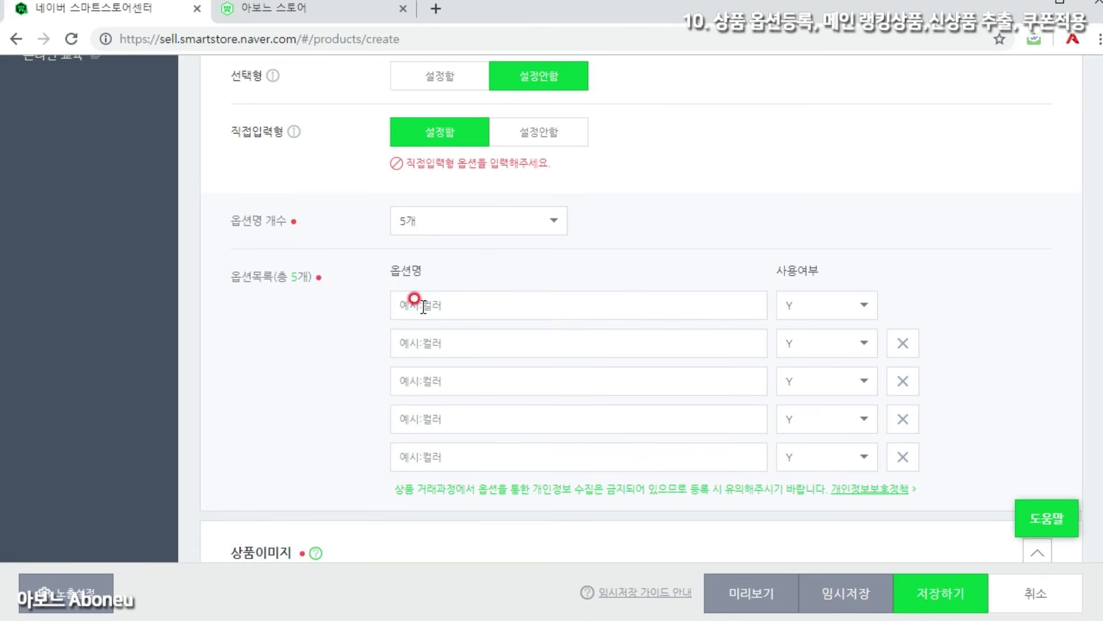
pyautogui.click(406, 313)
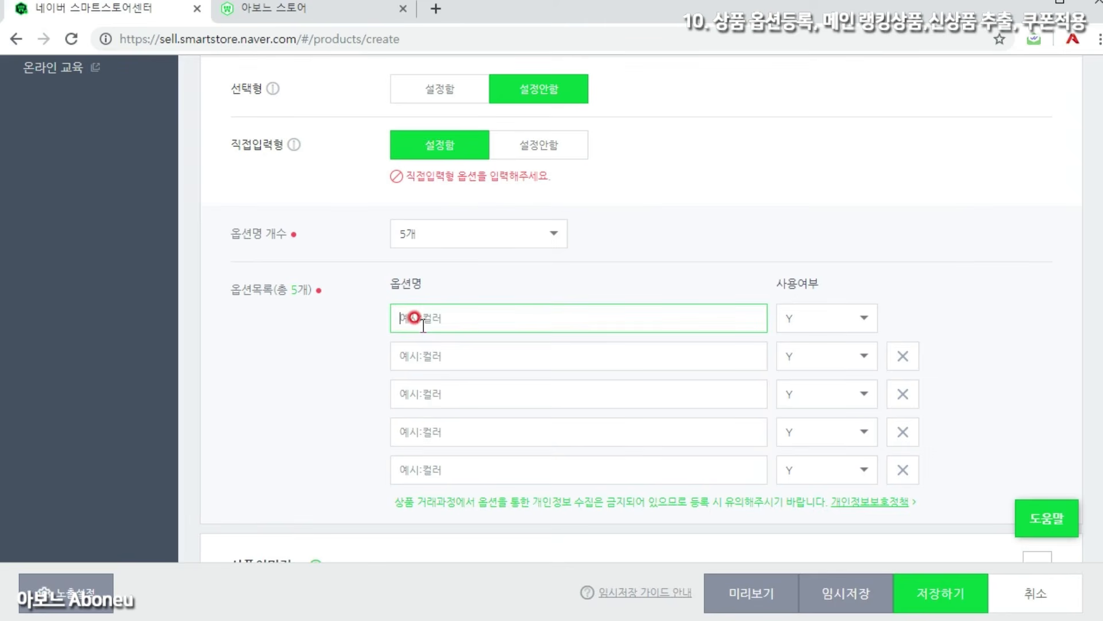
pyautogui.write('설')
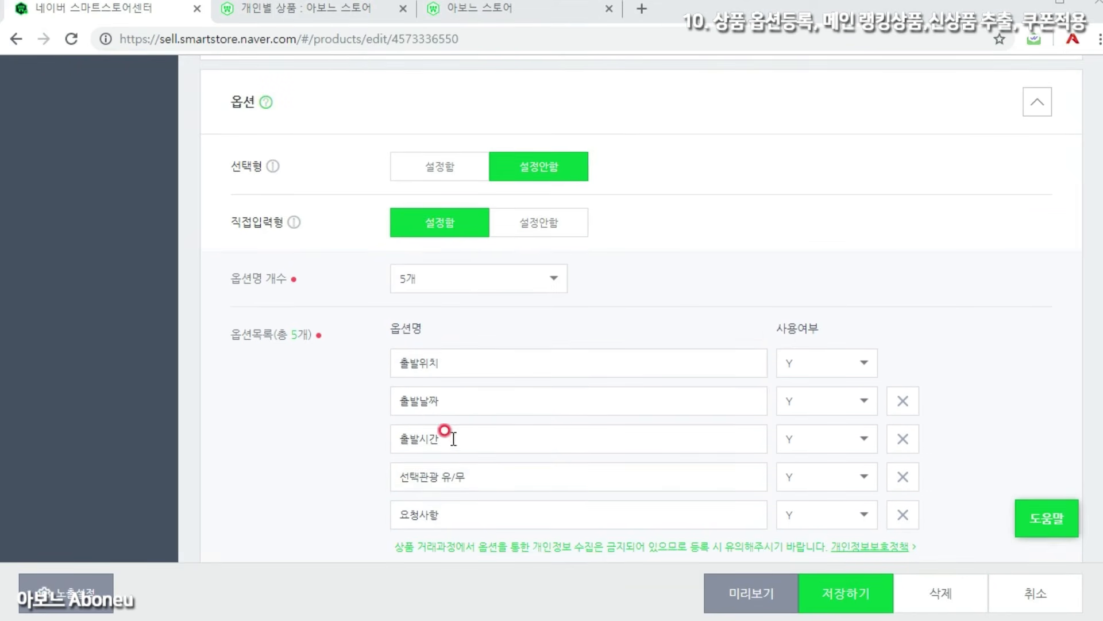
# Review the five 직접입력형 option names from 출발위치 to 요청사항 in the product's option list.
pyautogui.click(445, 359)
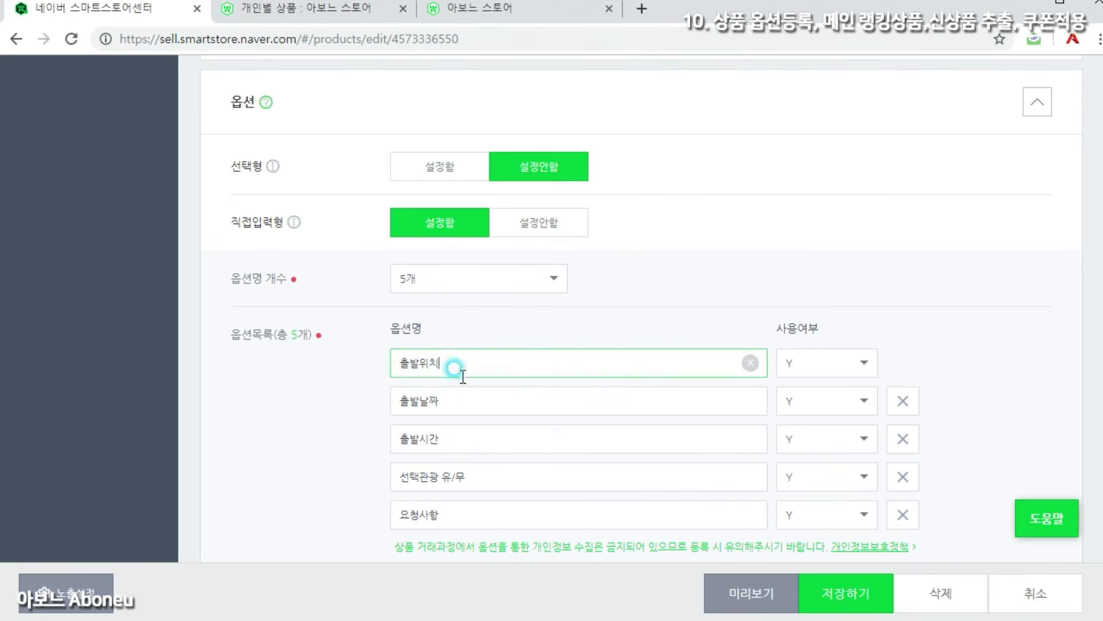
pyautogui.click(453, 394)
pyautogui.click(487, 440)
pyautogui.click(486, 476)
pyautogui.click(459, 519)
pyautogui.click(454, 364)
pyautogui.click(458, 400)
pyautogui.click(450, 366)
pyautogui.moveTo(447, 366); pyautogui.dragTo(408, 367)
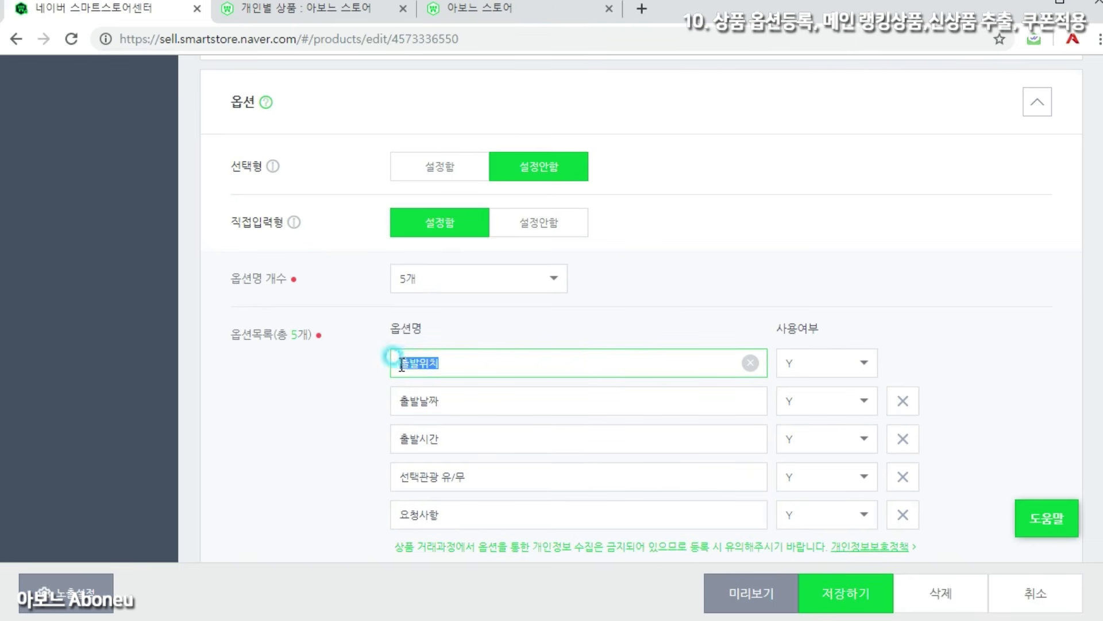
pyautogui.click(451, 409)
pyautogui.click(451, 440)
pyautogui.click(491, 477)
pyautogui.click(453, 406)
pyautogui.click(454, 445)
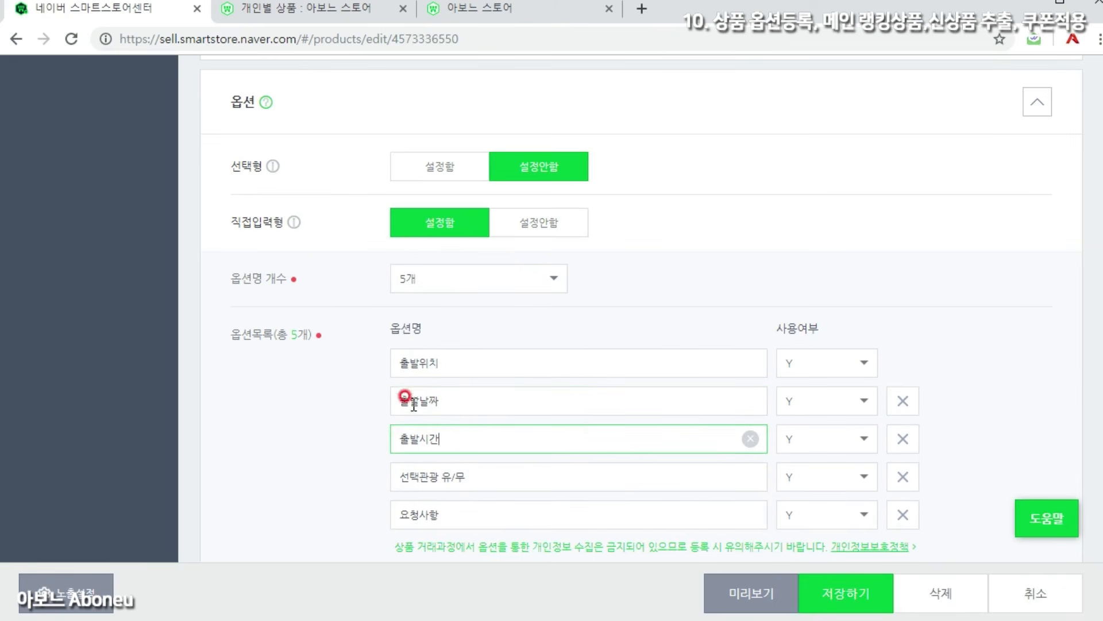
# Save the edited product and view its option fields on the Smart Store product page.
pyautogui.click(856, 594)
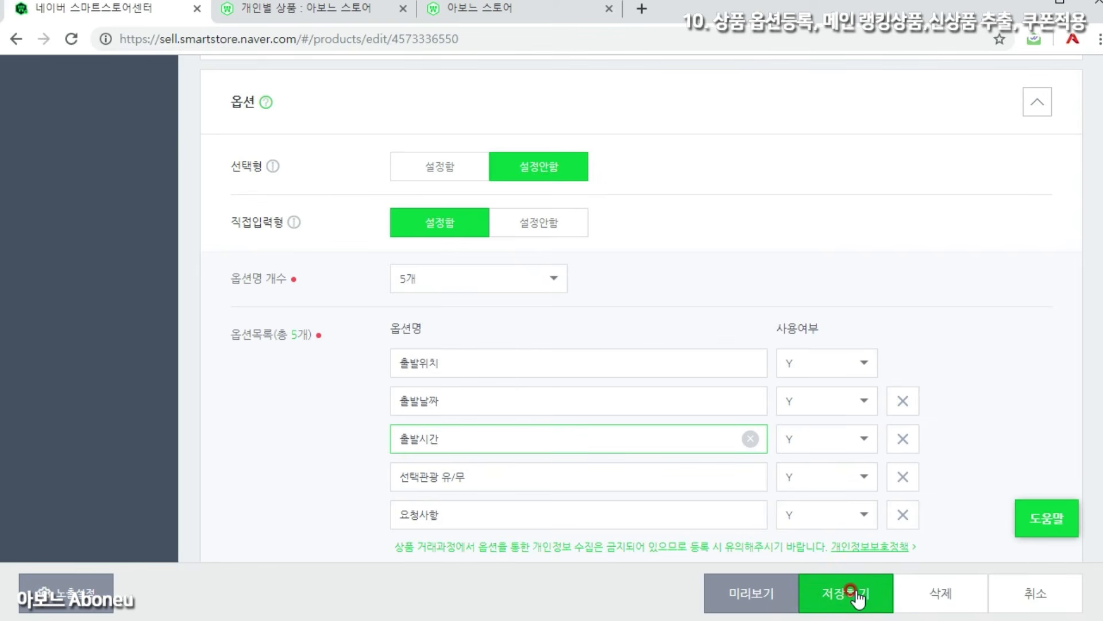
pyautogui.click(855, 592)
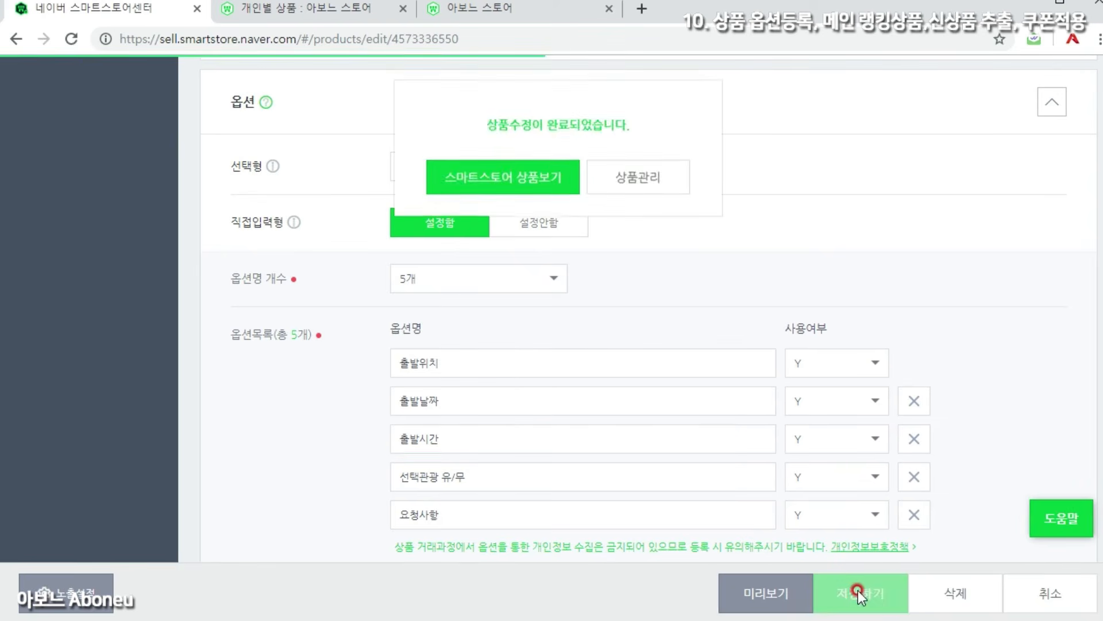
pyautogui.click(539, 178)
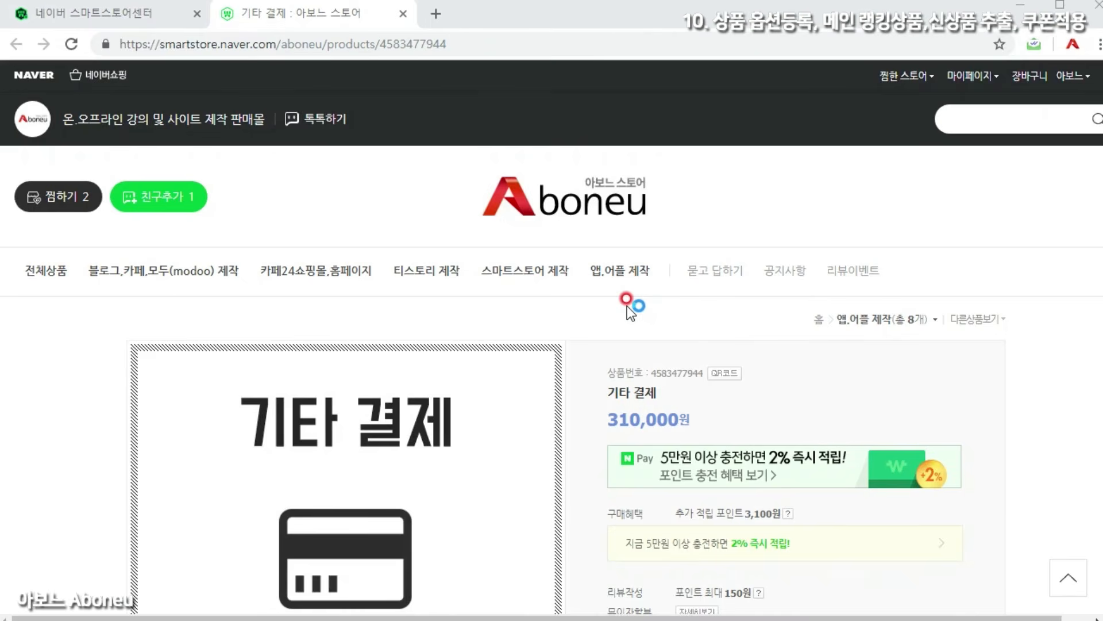
pyautogui.scroll(-5, 626, 305)
pyautogui.moveTo(979, 560); pyautogui.dragTo(645, 433)
pyautogui.click(635, 454)
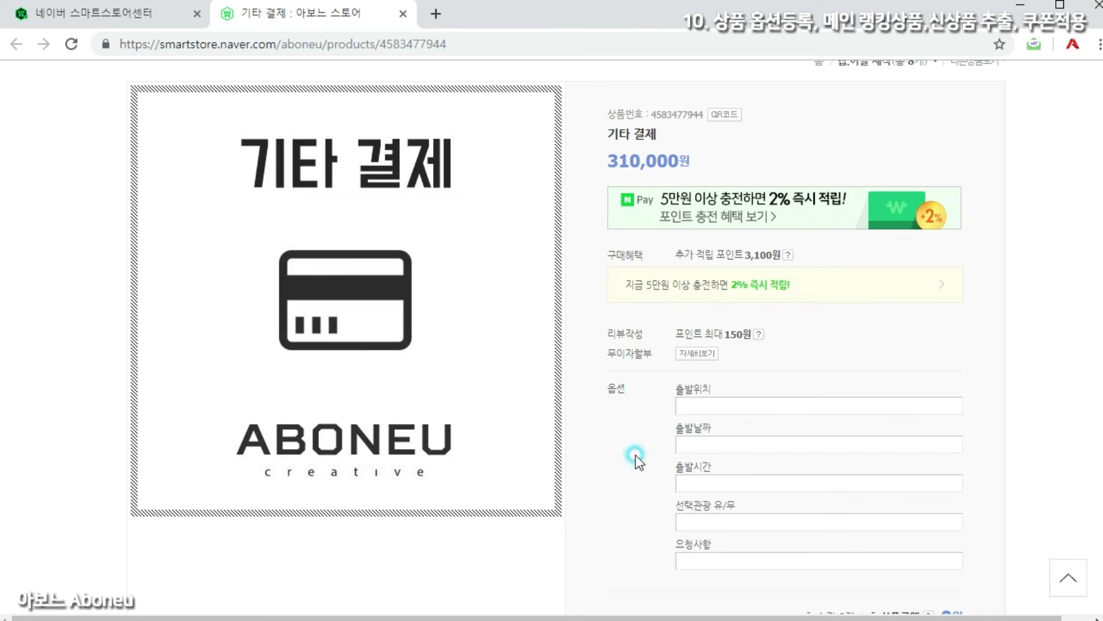
# Fill in the product's options with 출발위치 11, 출발날짜 111, 출발시간 11 and 선택관광 유/무 11.
pyautogui.click(699, 404)
pyautogui.write('11')
pyautogui.moveTo(698, 404); pyautogui.dragTo(672, 408)
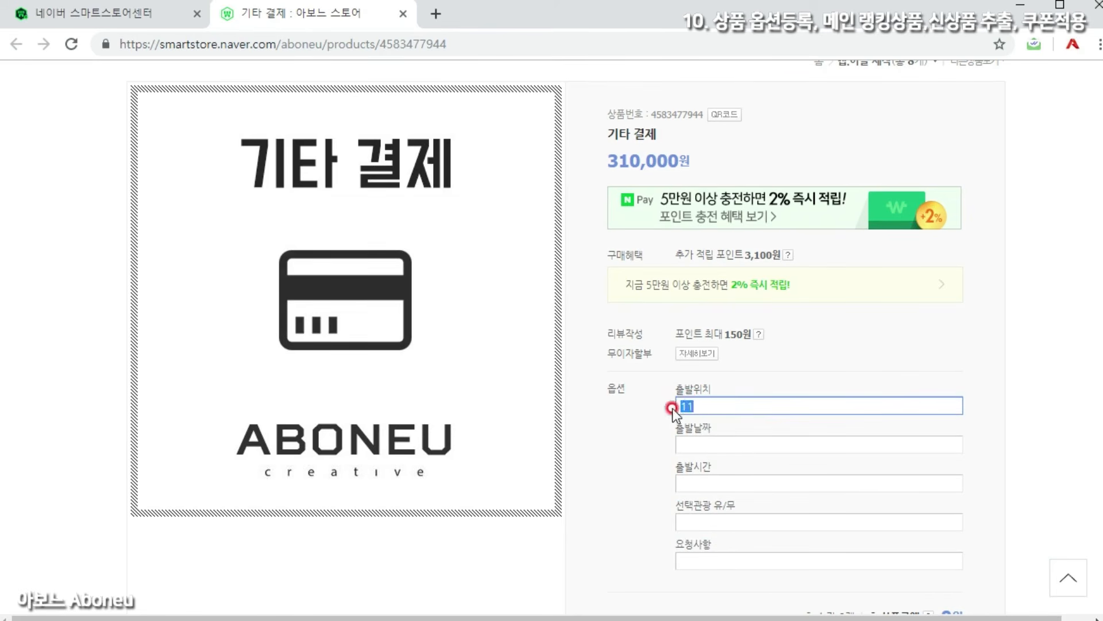
pyautogui.click(697, 445)
pyautogui.write('111')
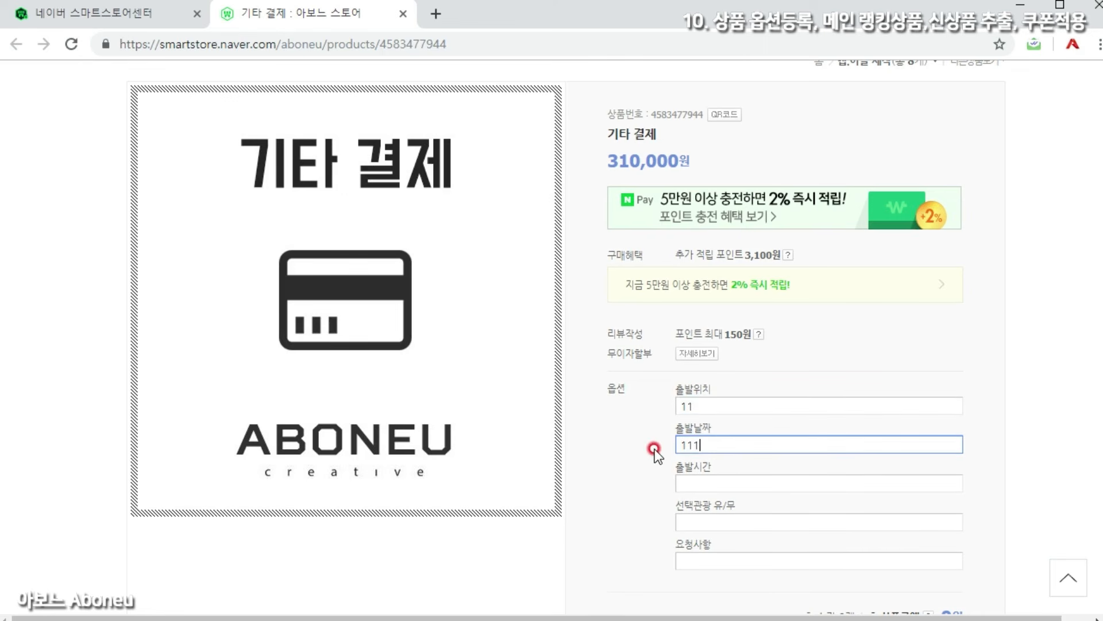
pyautogui.click(687, 483)
pyautogui.write('11')
pyautogui.click(684, 522)
pyautogui.write('1')
# Compare the product price with the total amount, and set the 요청사항 option to 11 to add the item.
pyautogui.scroll(-1, 661, 513)
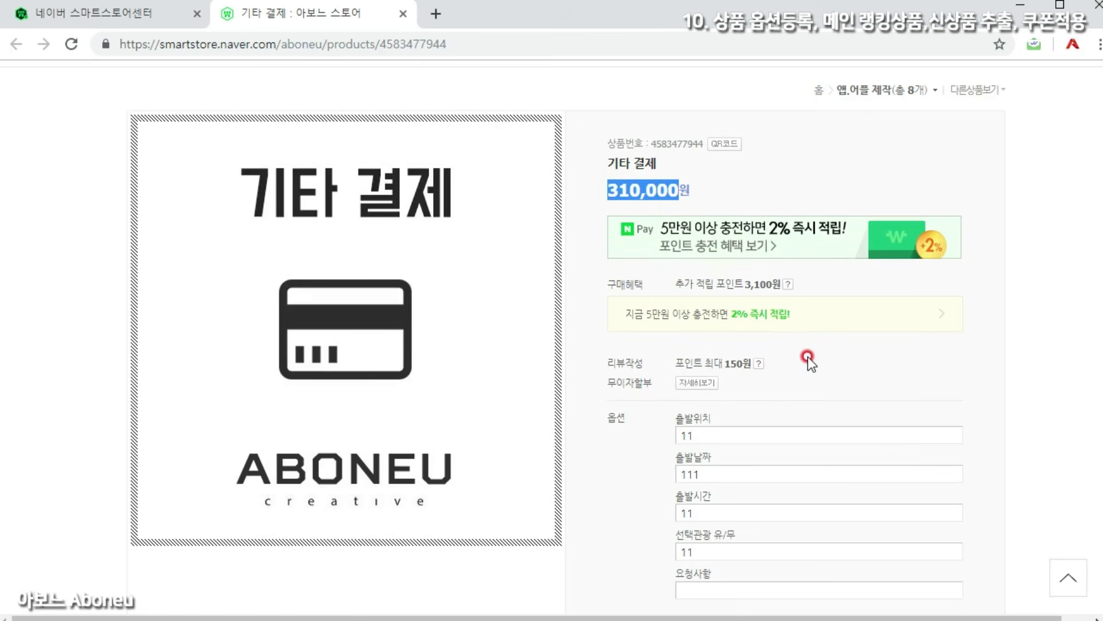
pyautogui.scroll(-1, 823, 381)
pyautogui.moveTo(952, 556); pyautogui.dragTo(943, 559)
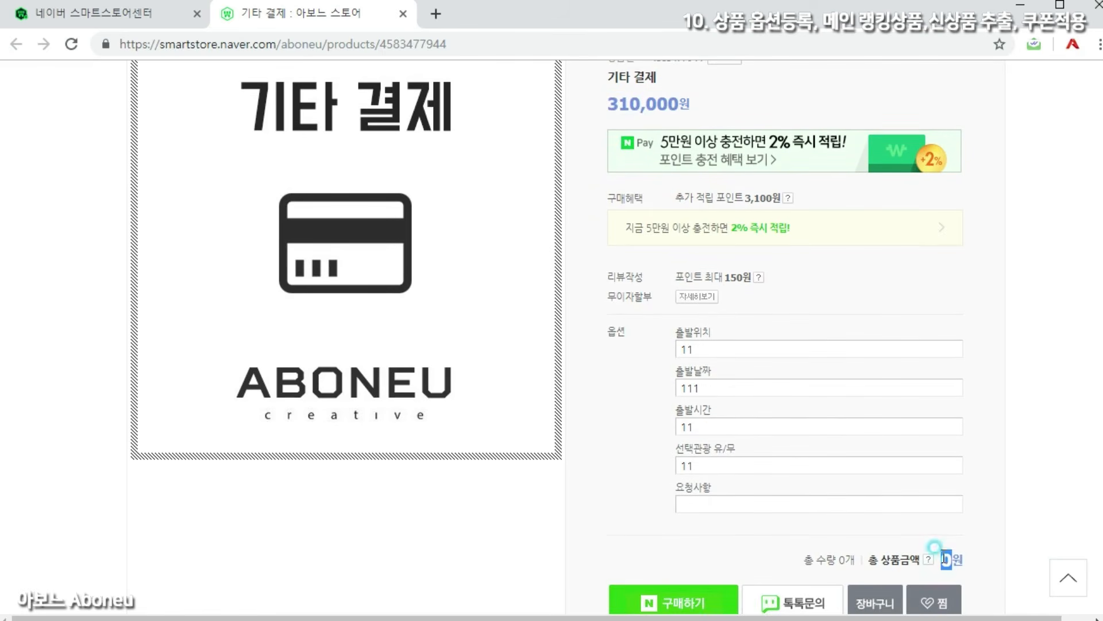
pyautogui.click(693, 507)
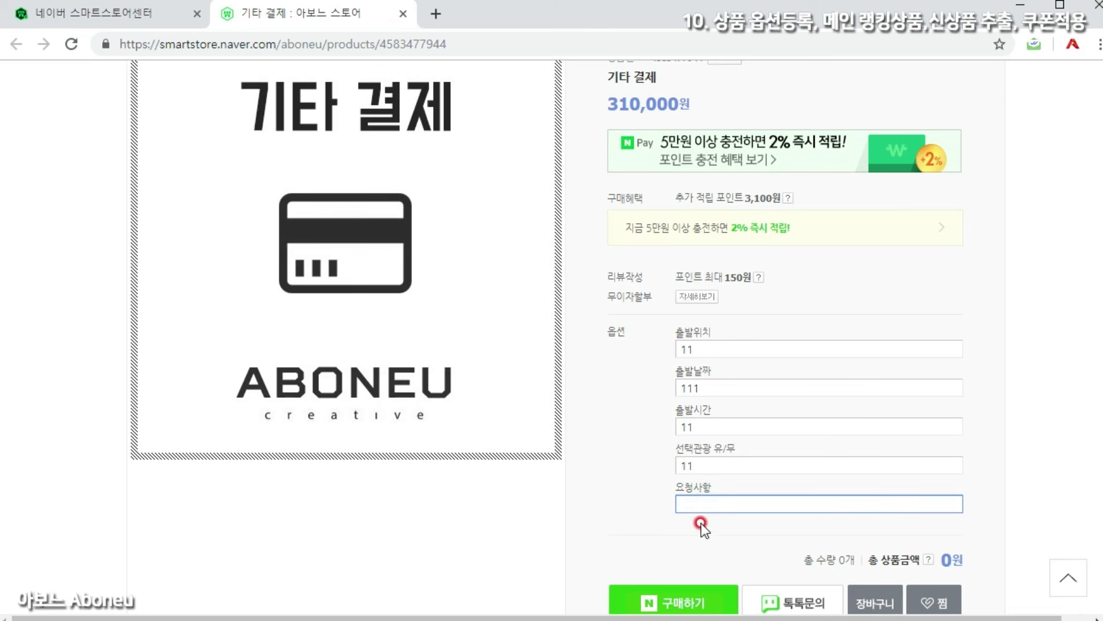
pyautogui.click(736, 536)
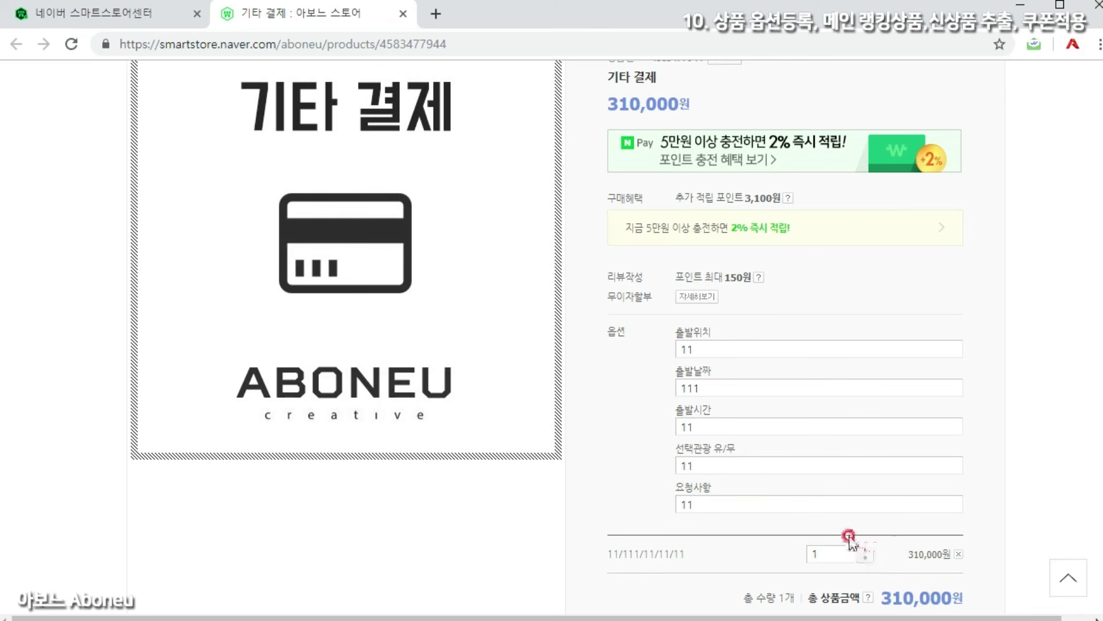
# Try raising and lowering the item's quantity, and review the filled option fields.
pyautogui.click(865, 550)
pyautogui.click(866, 559)
pyautogui.click(616, 363)
pyautogui.moveTo(677, 329); pyautogui.dragTo(744, 504)
pyautogui.click(647, 436)
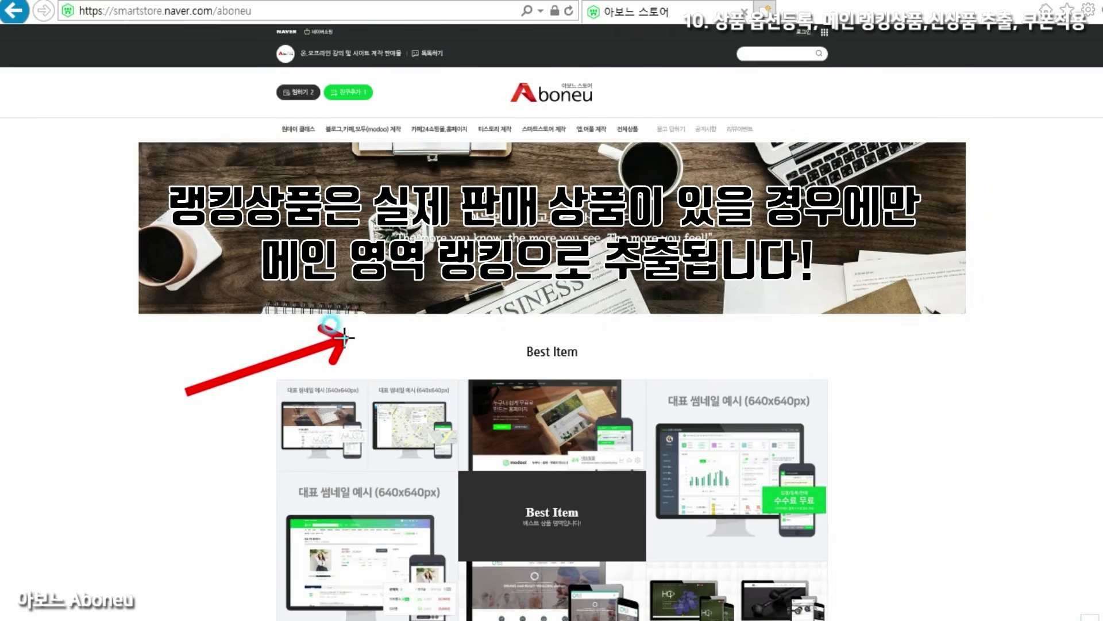
pyautogui.moveTo(278, 310)
pyautogui.mouseDown()
pyautogui.moveTo(388, 332)
pyautogui.moveTo(709, 355)
pyautogui.moveTo(814, 346)
pyautogui.mouseUp()
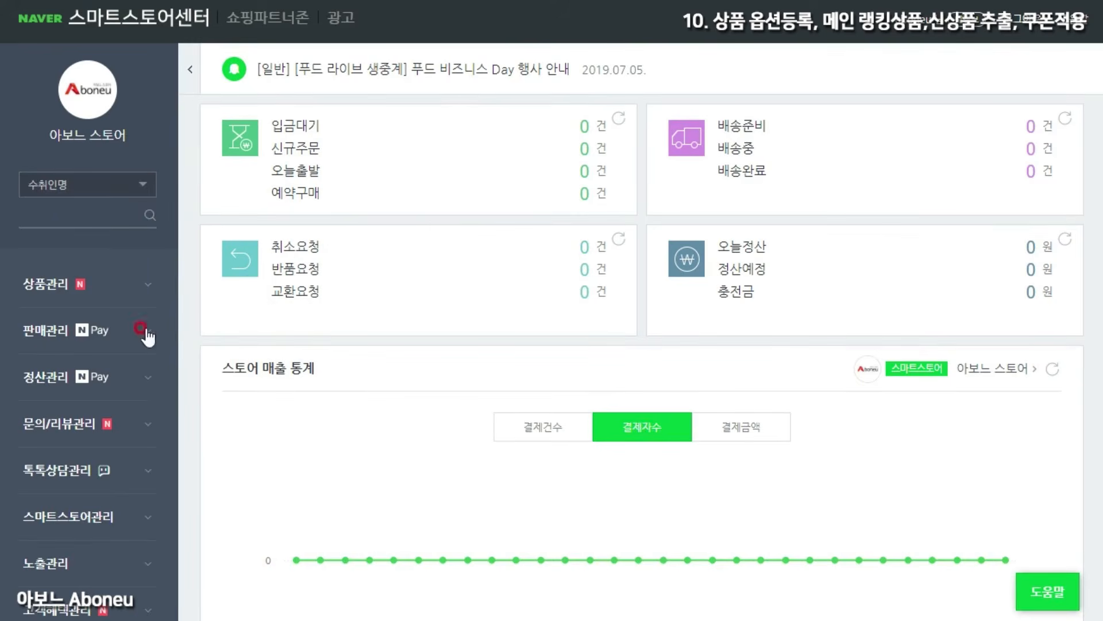
# Open the 레이아웃 관리 page of PC 전시 관리 in the Smart Store Center.
pyautogui.click(72, 529)
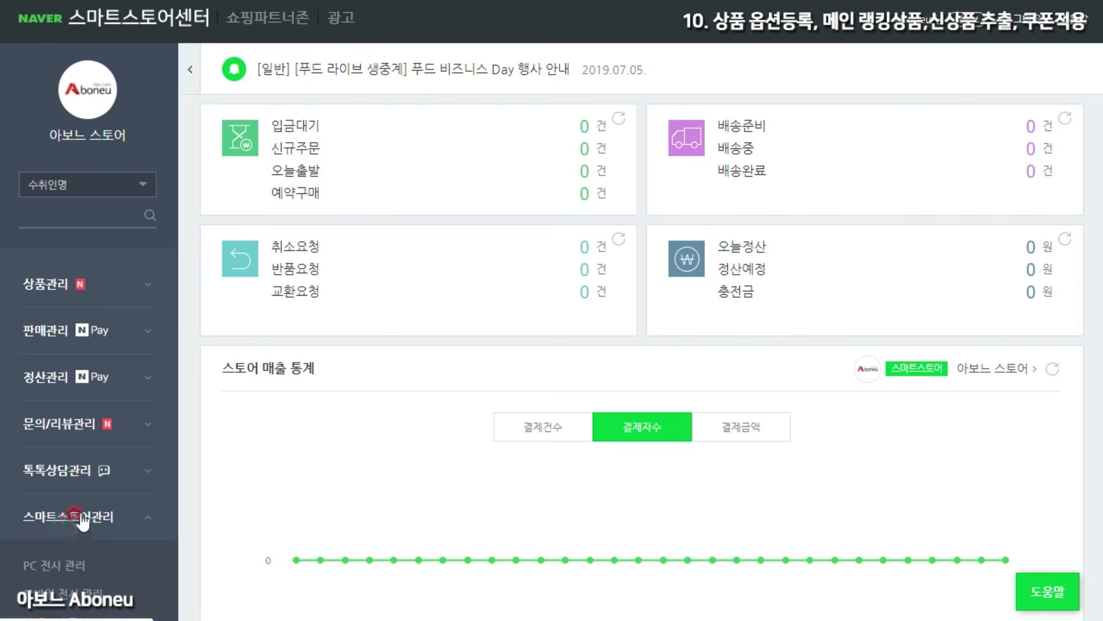
pyautogui.scroll(-3, 52, 448)
pyautogui.click(60, 394)
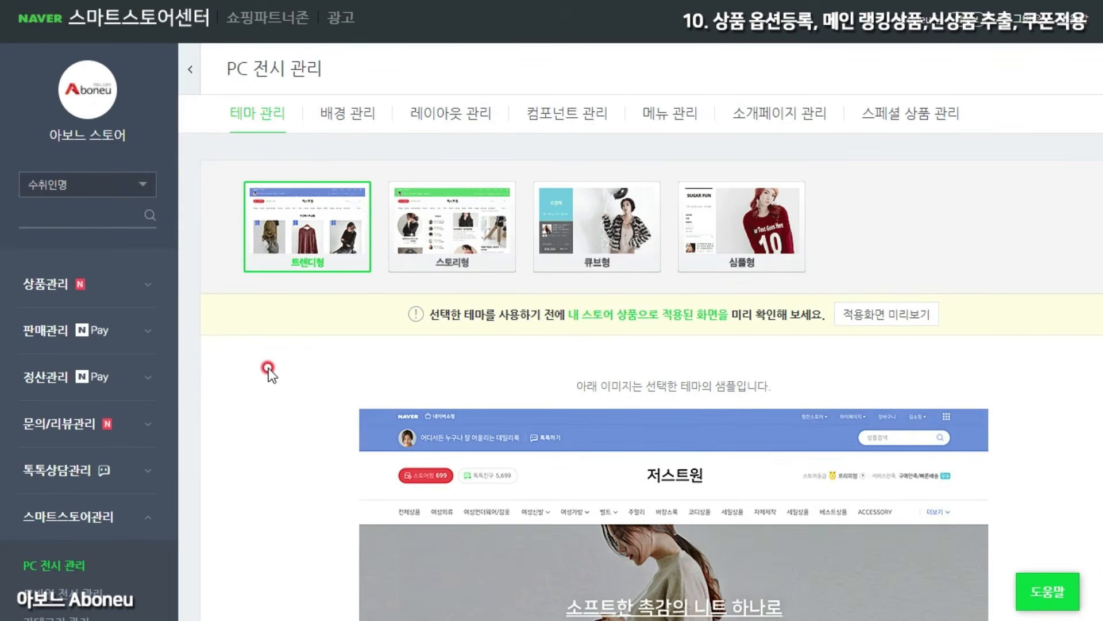
pyautogui.click(445, 113)
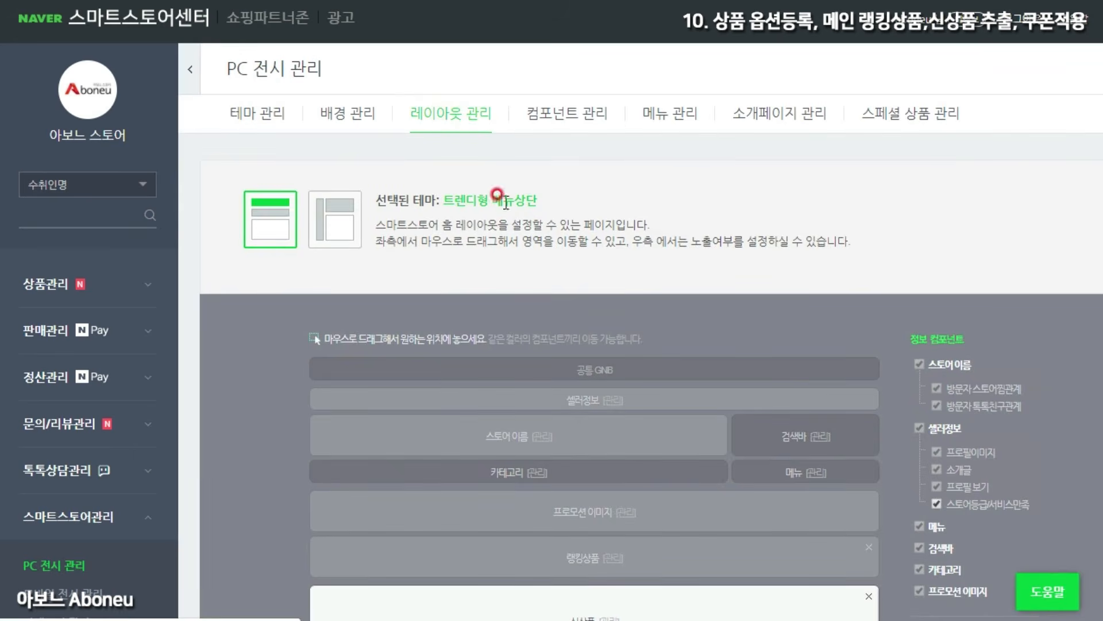
# Look over the layout areas, and open the 랭킹상품 component's settings in 컴포넌트 관리.
pyautogui.scroll(-5, 755, 121)
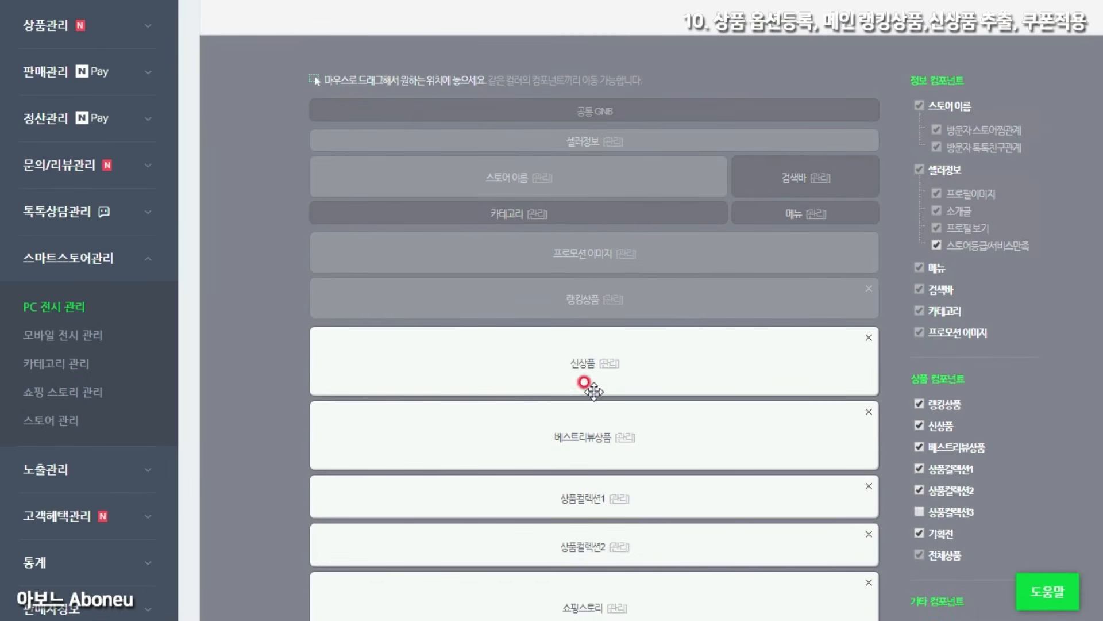
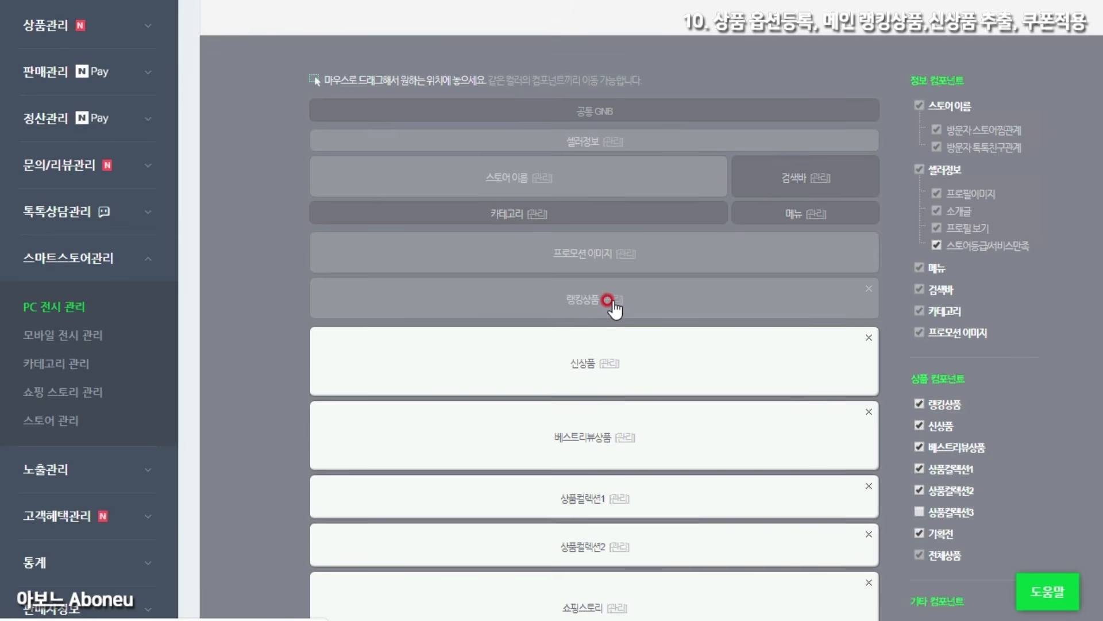
pyautogui.scroll(5, 566, 193)
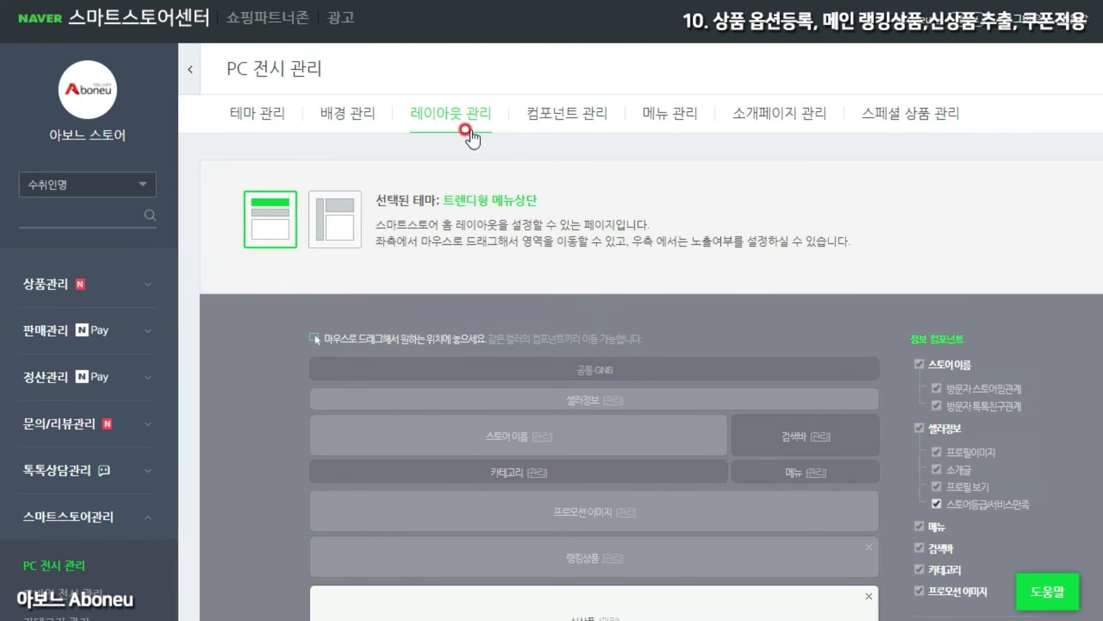
pyautogui.click(566, 130)
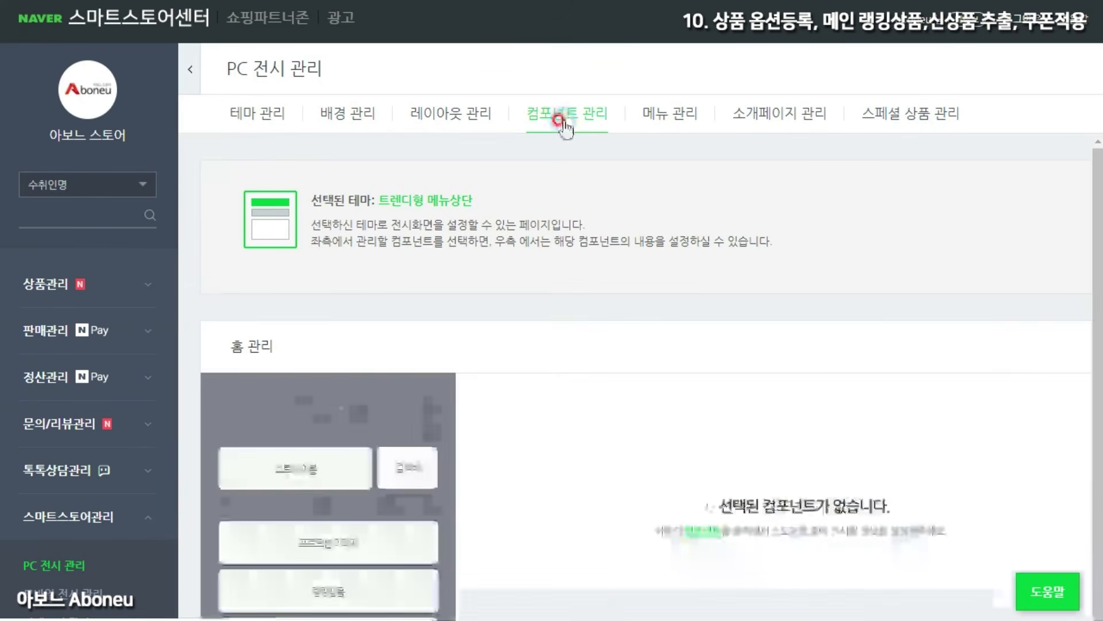
pyautogui.scroll(-3, 474, 304)
pyautogui.scroll(-1, 474, 305)
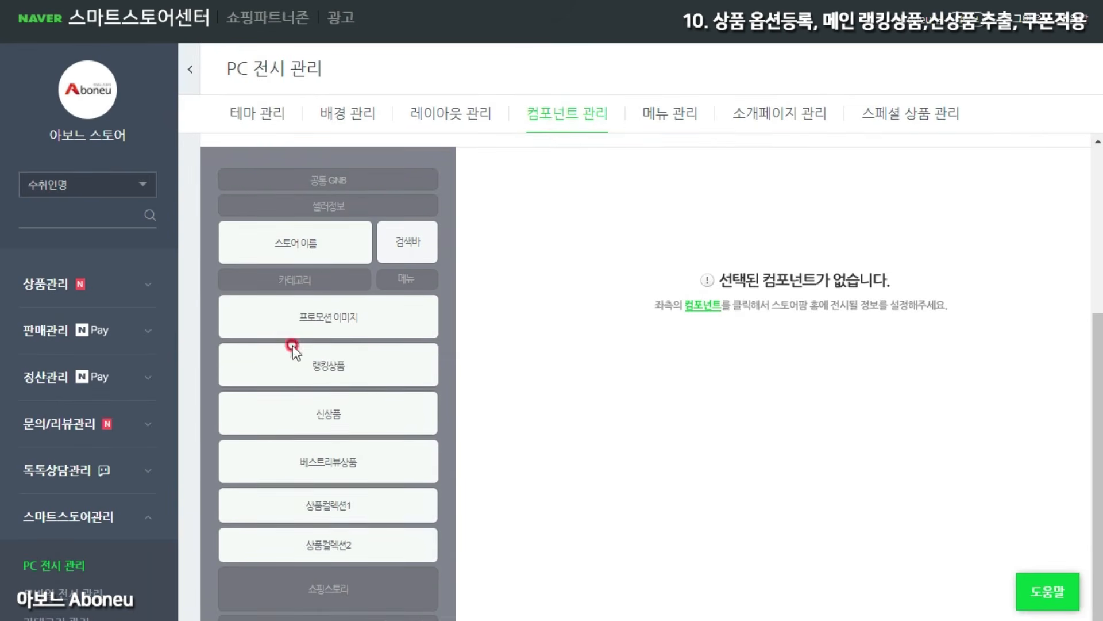
pyautogui.click(330, 367)
pyautogui.scroll(-3, 345, 345)
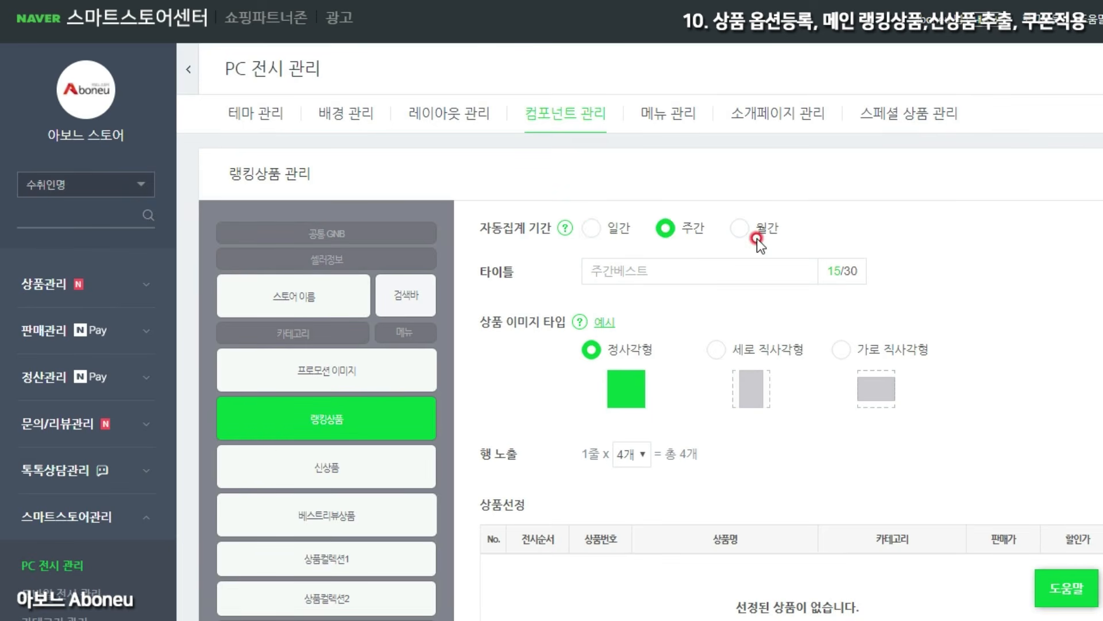
# Set the ranking products' 자동집계 기간 to 주간, and check the title field.
pyautogui.click(667, 231)
pyautogui.moveTo(638, 269); pyautogui.dragTo(596, 276)
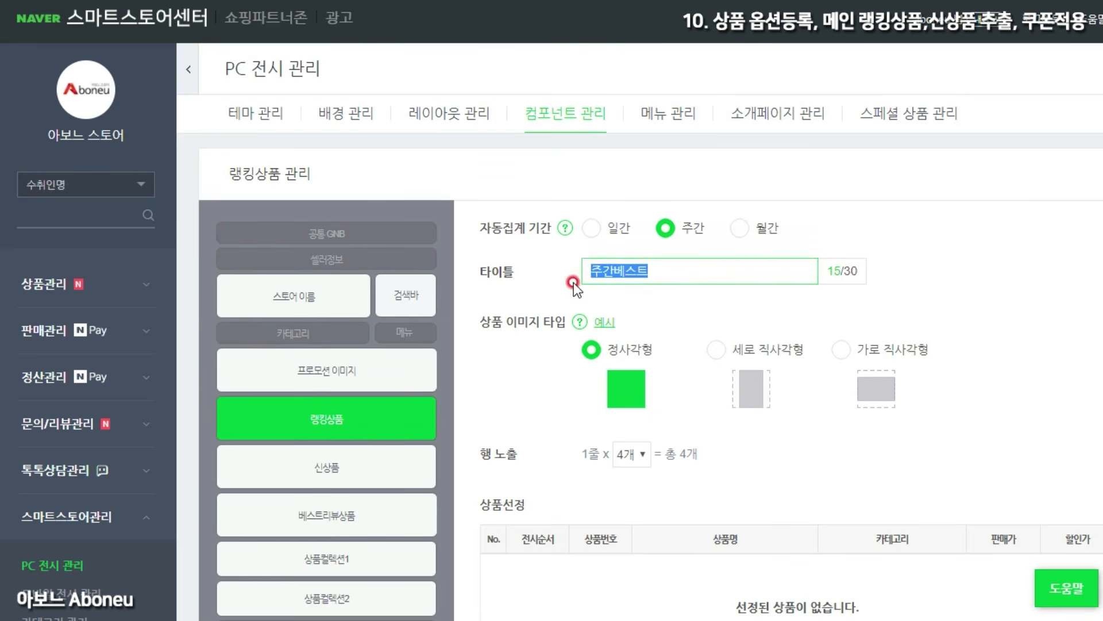
pyautogui.click(574, 282)
# View the example images for the ranking products' 상품 이미지 타입 options, and close the example window.
pyautogui.scroll(-2, 985, 219)
pyautogui.click(599, 236)
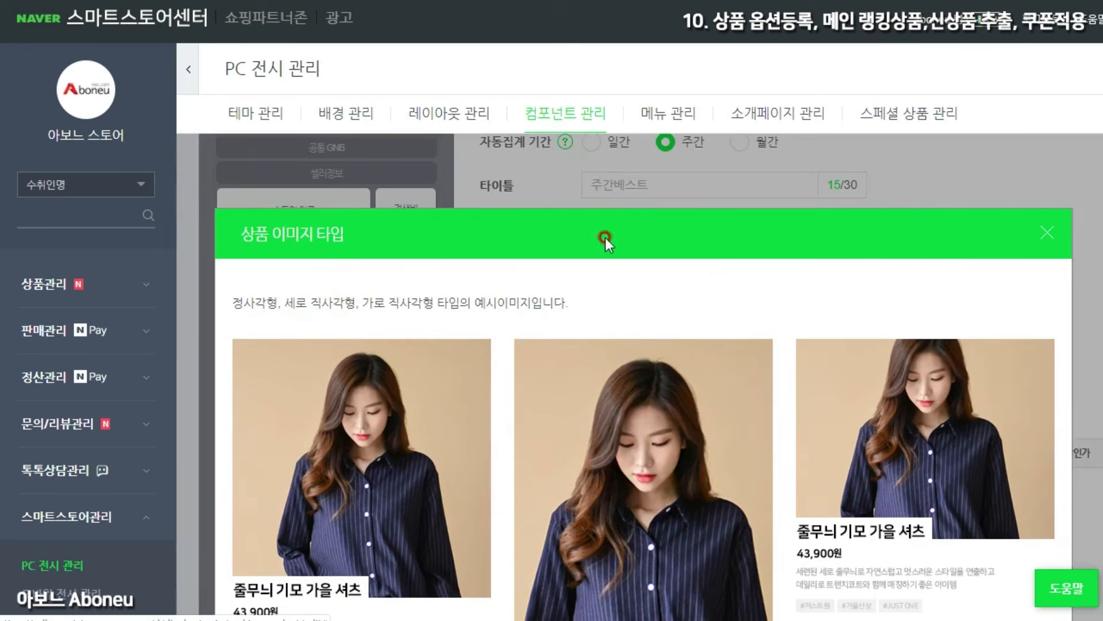
pyautogui.scroll(-3, 263, 308)
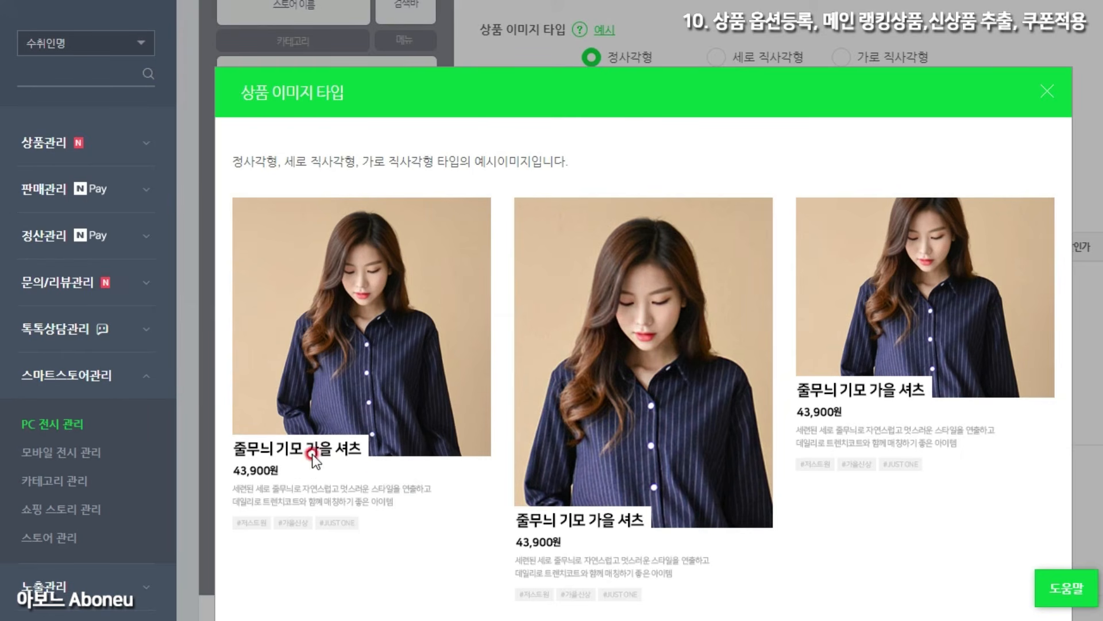
pyautogui.click(1047, 91)
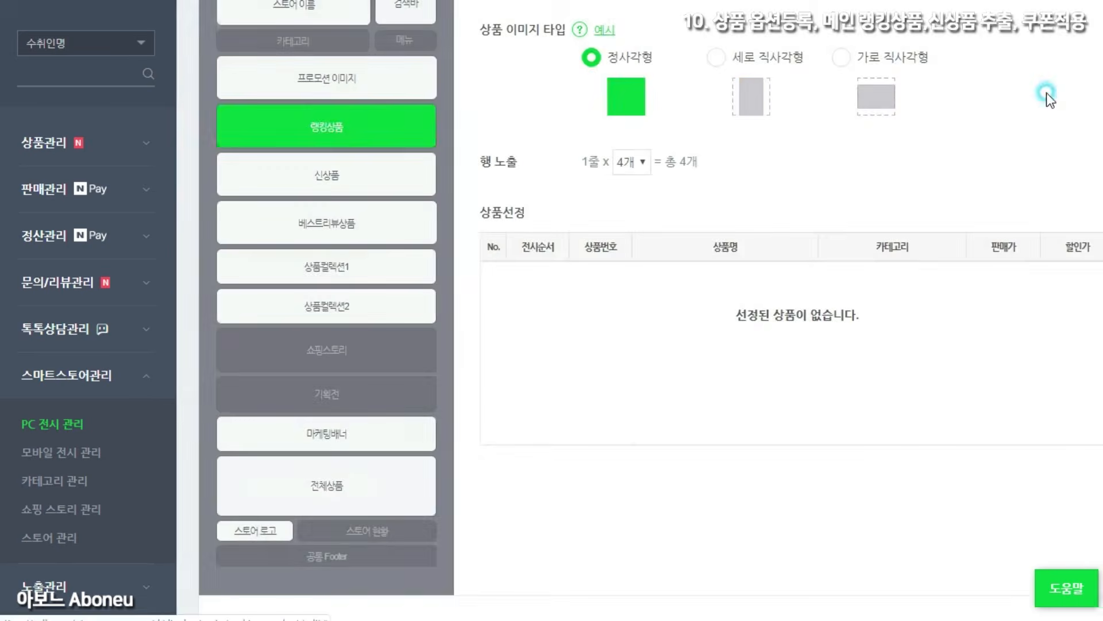
# Try 3개 per row in the ranking products' 행 노출 setting, and return it to 4개.
pyautogui.scroll(3, 525, 321)
pyautogui.click(627, 334)
pyautogui.click(626, 355)
pyautogui.click(632, 335)
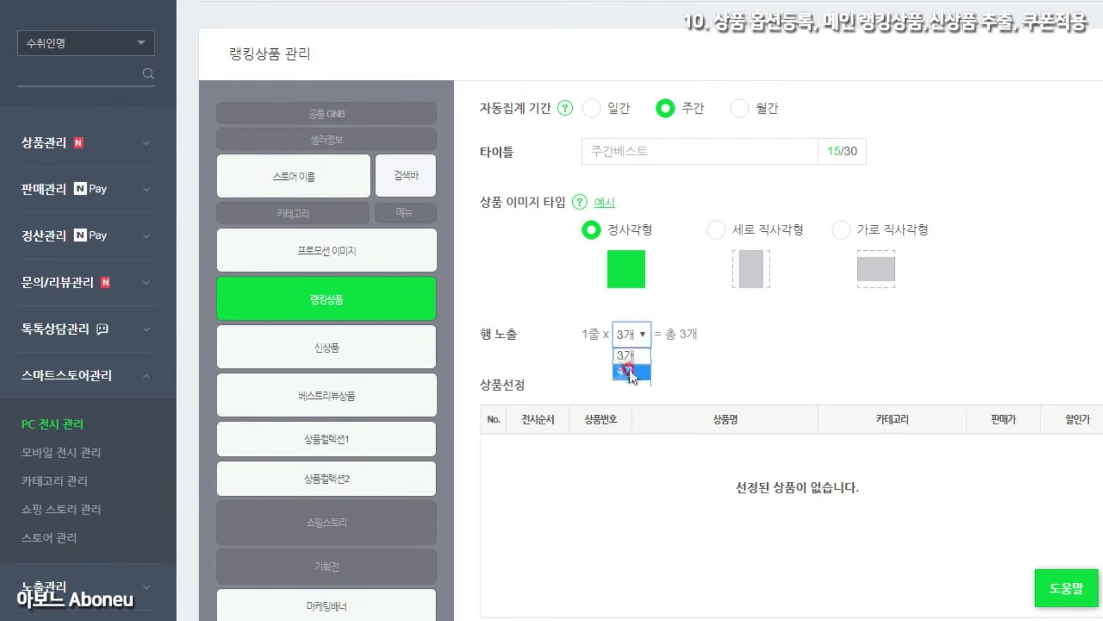
# Examine the 상품선정 list and the automatic aggregation settings of the 랭킹상품 component.
pyautogui.scroll(-2, 771, 382)
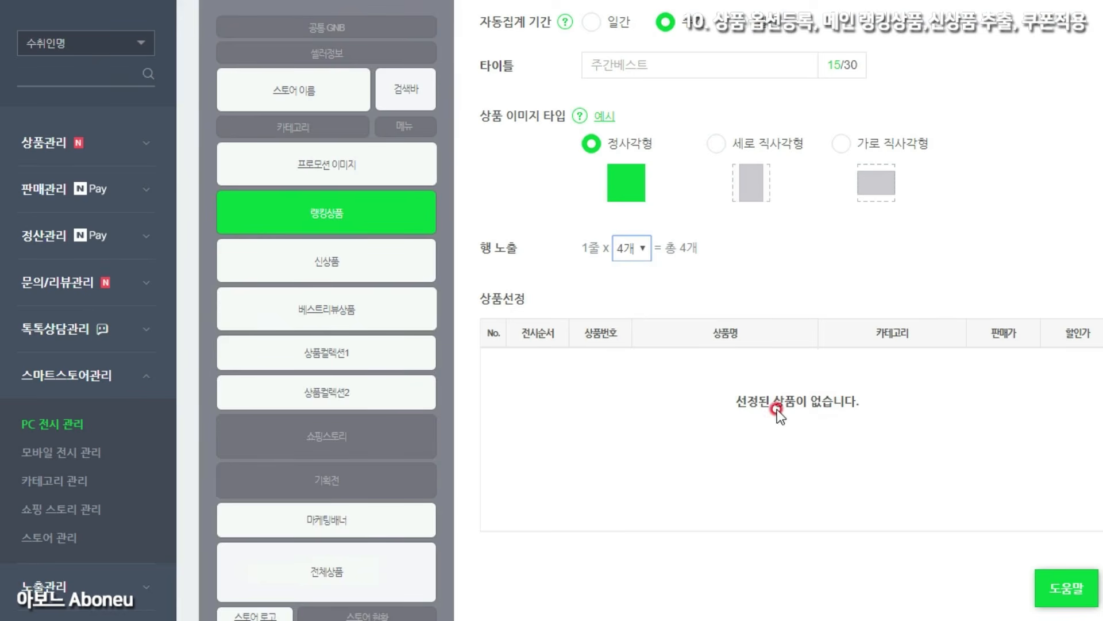
pyautogui.moveTo(736, 401); pyautogui.dragTo(863, 407)
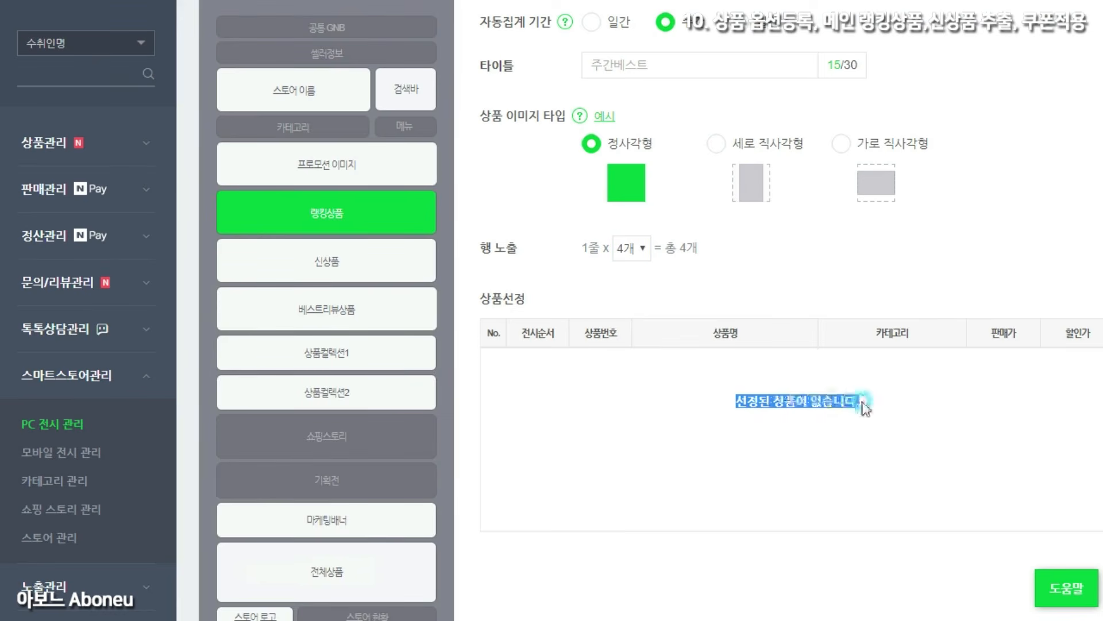
pyautogui.click(869, 433)
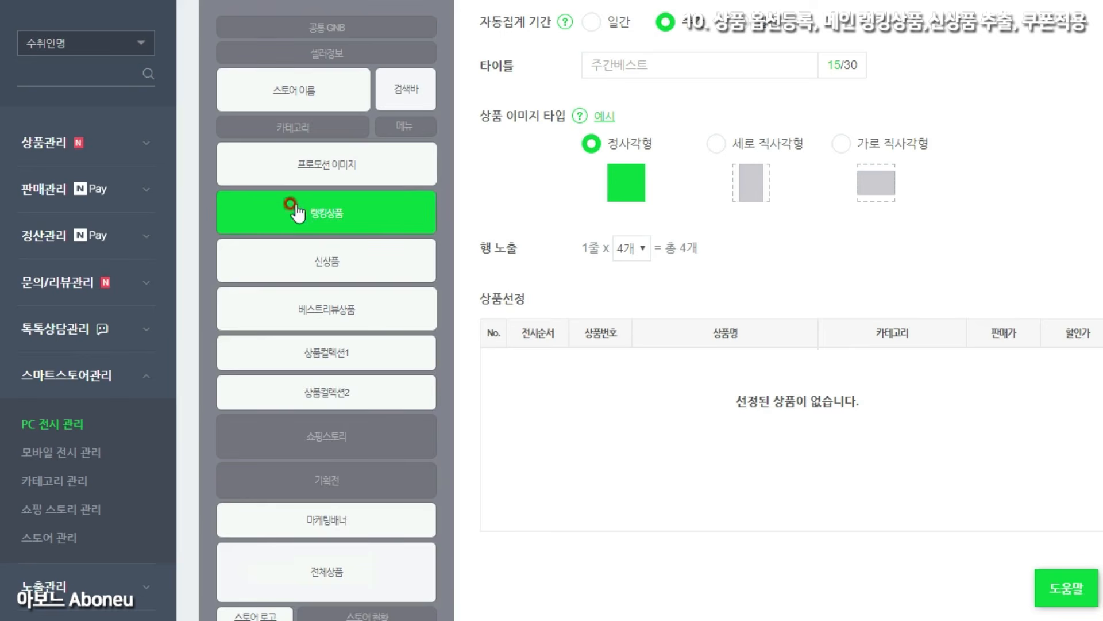
pyautogui.scroll(3, 451, 265)
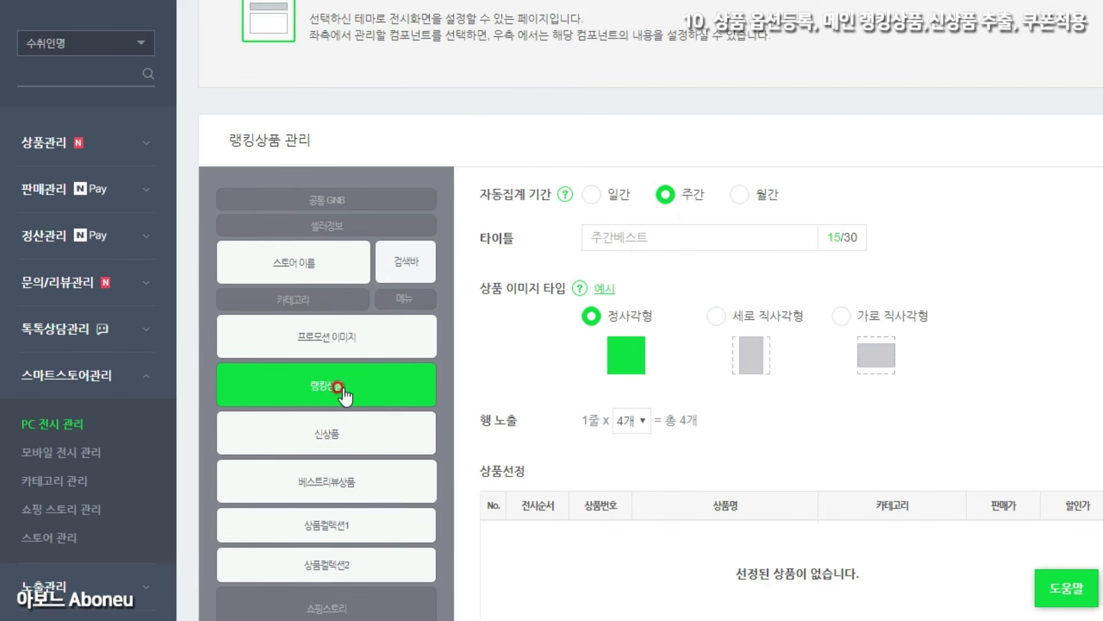
pyautogui.scroll(-2, 345, 319)
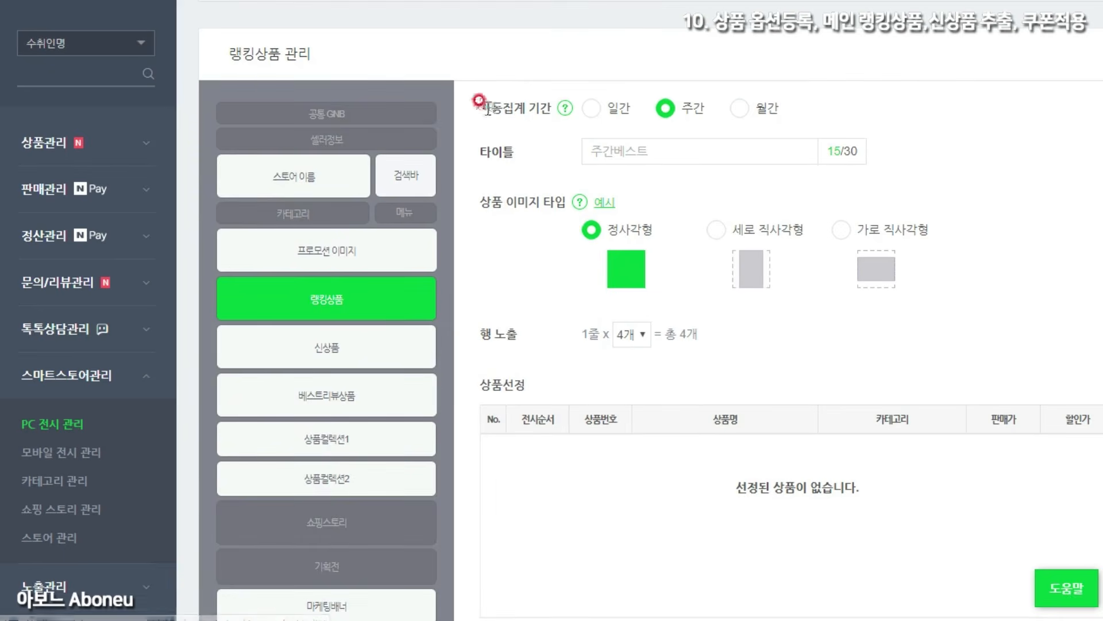
pyautogui.scroll(-3, 827, 445)
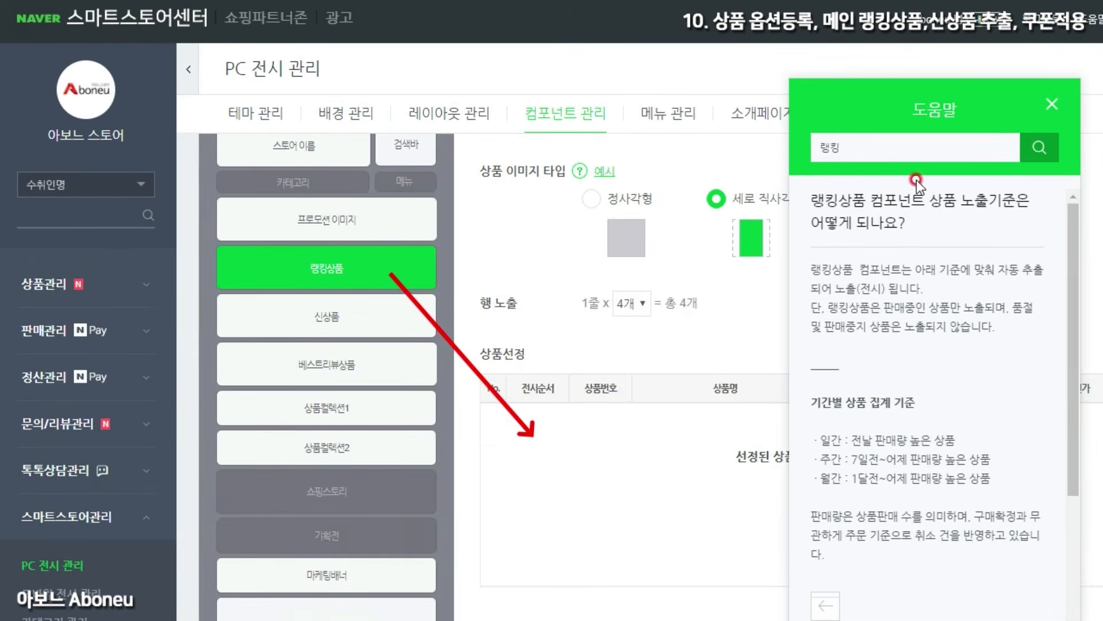
# Read the help entry on how ranking products are selected by period, and close the help.
pyautogui.moveTo(852, 150); pyautogui.dragTo(819, 147)
pyautogui.moveTo(811, 270); pyautogui.dragTo(1029, 290)
pyautogui.moveTo(852, 440); pyautogui.dragTo(956, 440)
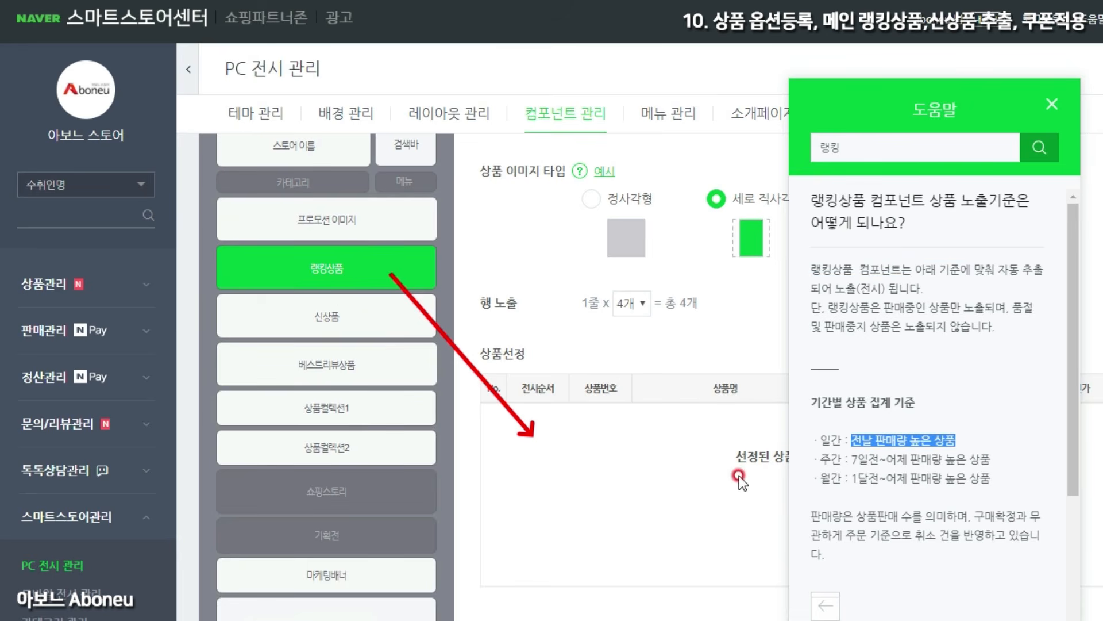
pyautogui.click(1052, 98)
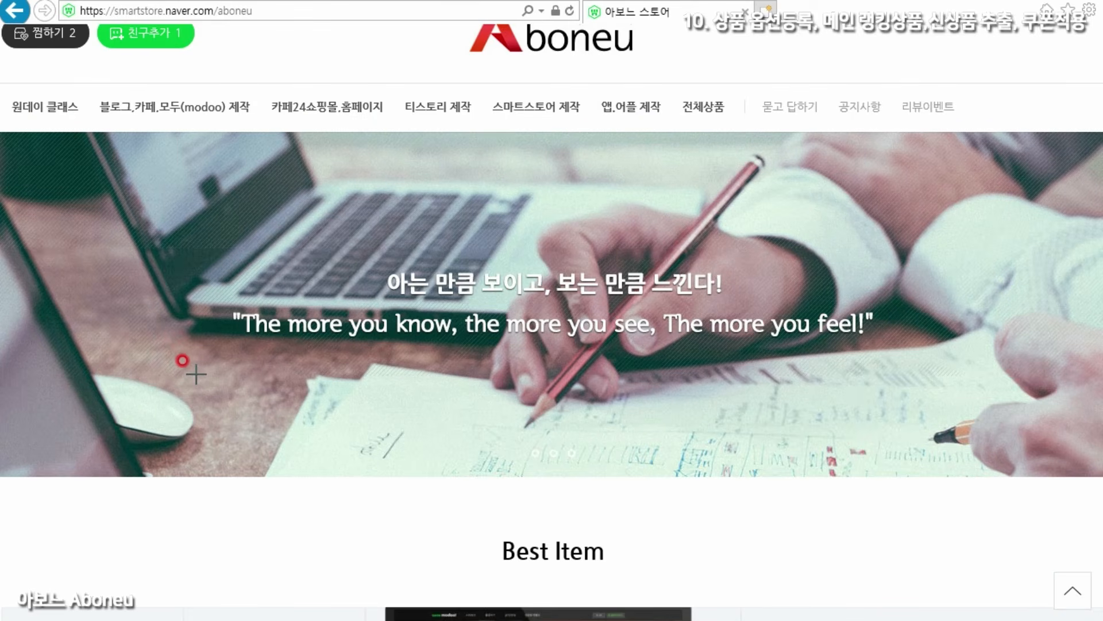
# Review which products are shown under 신상품 and their order on the store's main page.
pyautogui.moveTo(192, 371); pyautogui.dragTo(413, 510)
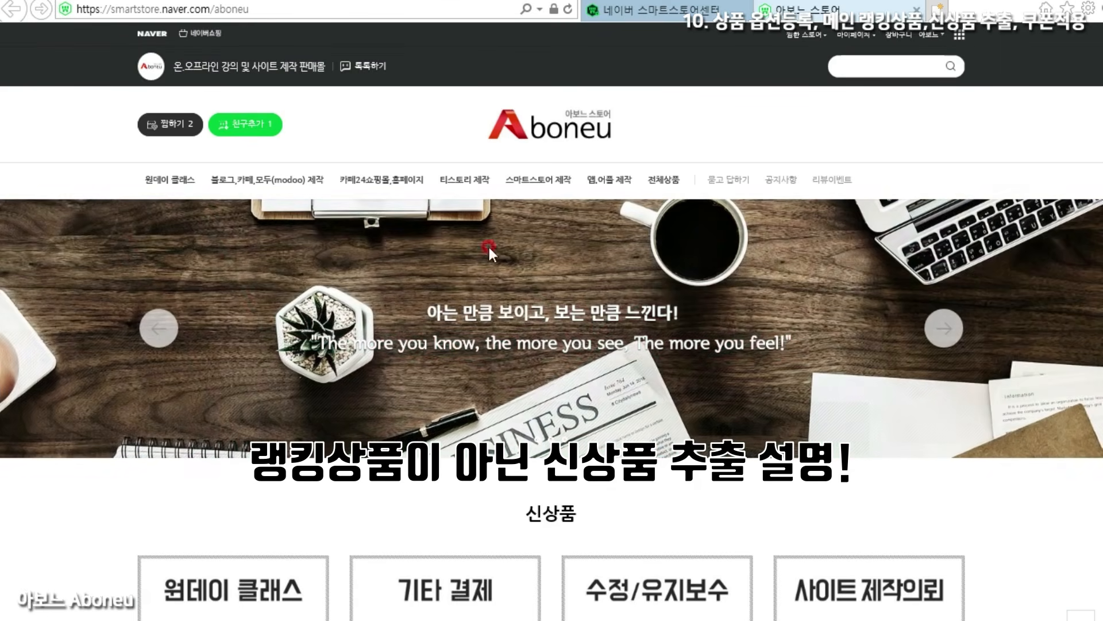
pyautogui.scroll(-10, 652, 370)
pyautogui.scroll(6, 574, 250)
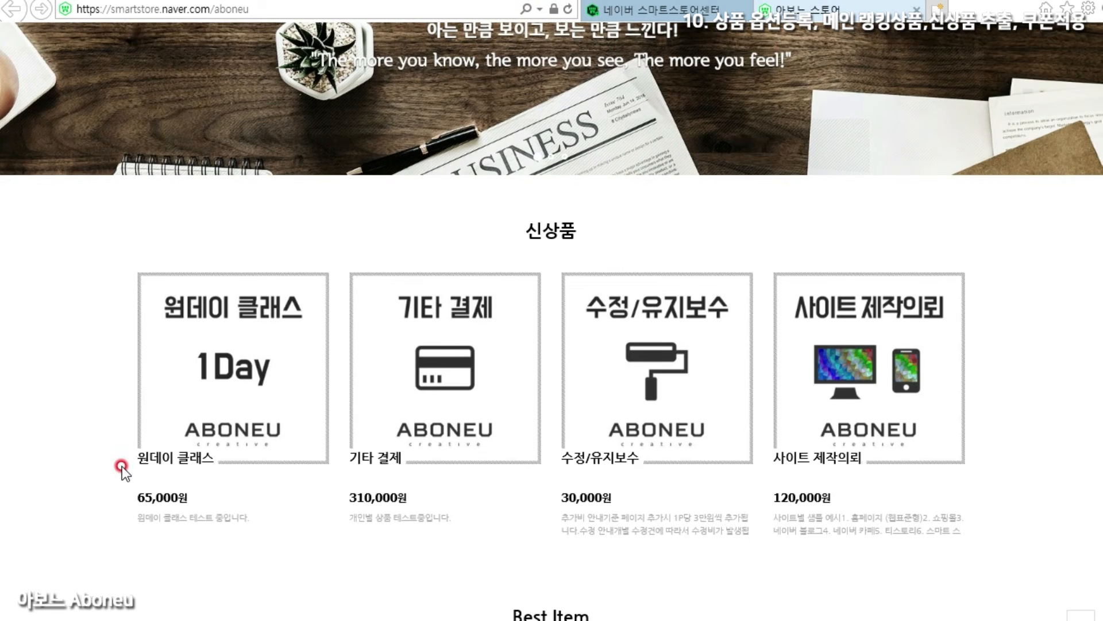
pyautogui.moveTo(132, 443)
pyautogui.mouseDown()
pyautogui.moveTo(175, 469)
pyautogui.moveTo(224, 468)
pyautogui.mouseUp()
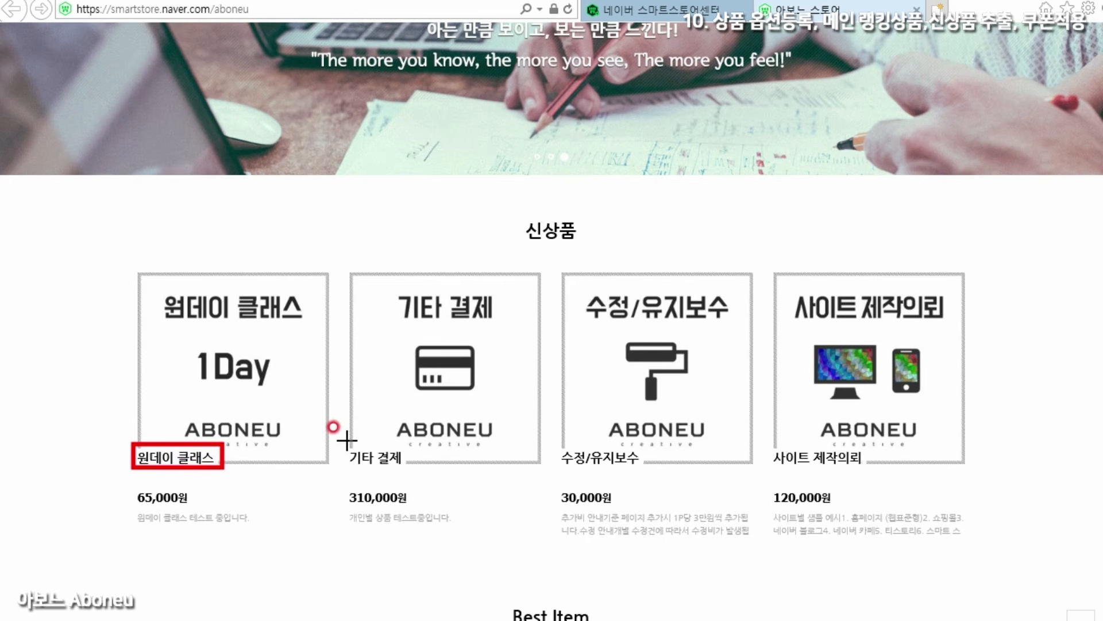
pyautogui.moveTo(344, 443); pyautogui.dragTo(410, 467)
pyautogui.scroll(-2, 835, 425)
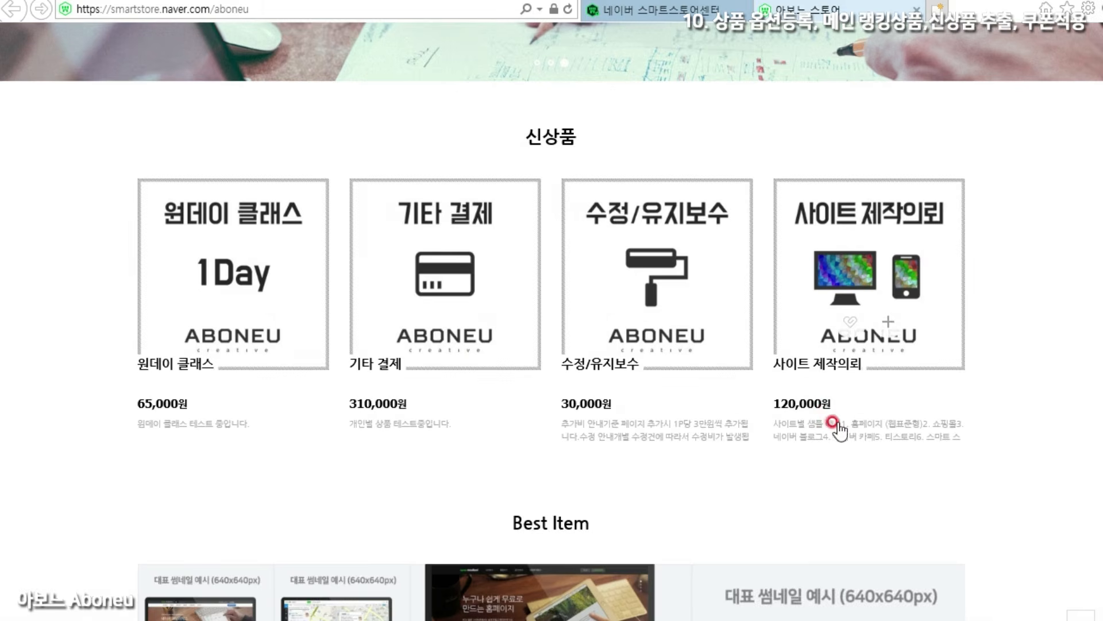
pyautogui.scroll(4, 929, 394)
# Switch back to the Smart Store Center and locate the 신상품 component in 컴포넌트 관리 of PC 전시 관리.
pyautogui.click(655, 12)
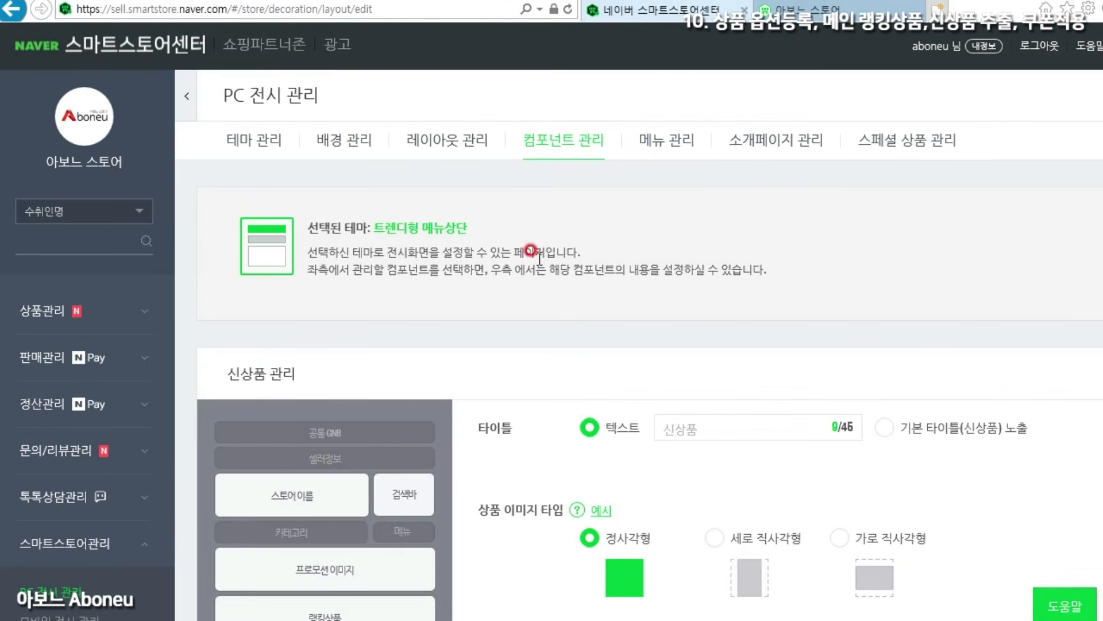
pyautogui.moveTo(175, 485); pyautogui.dragTo(124, 533)
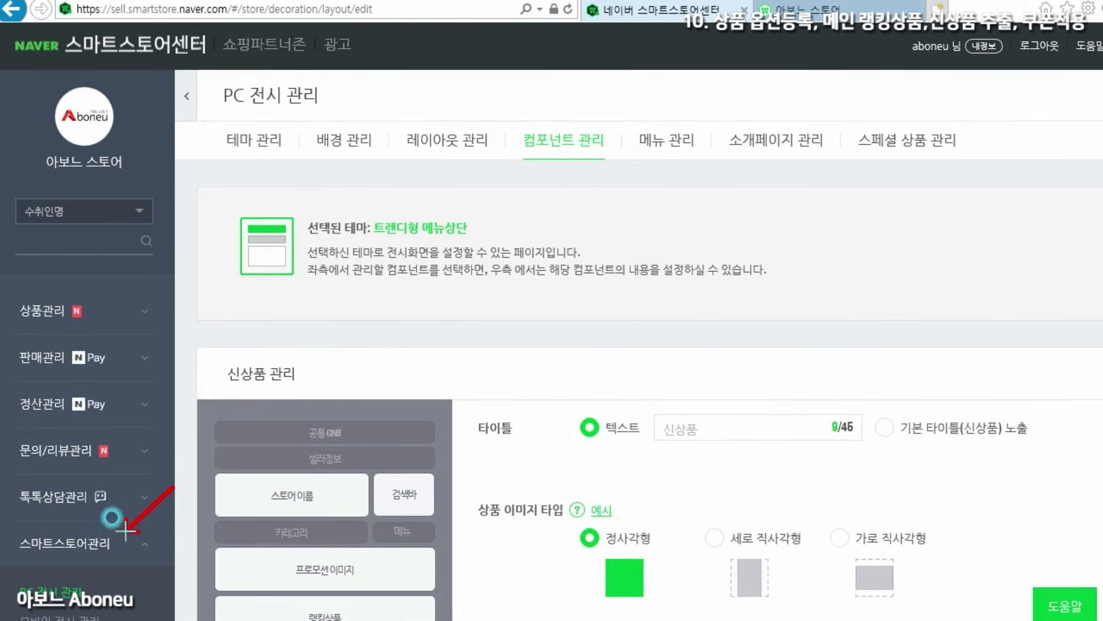
pyautogui.moveTo(134, 571); pyautogui.dragTo(103, 586)
pyautogui.moveTo(606, 90); pyautogui.dragTo(576, 132)
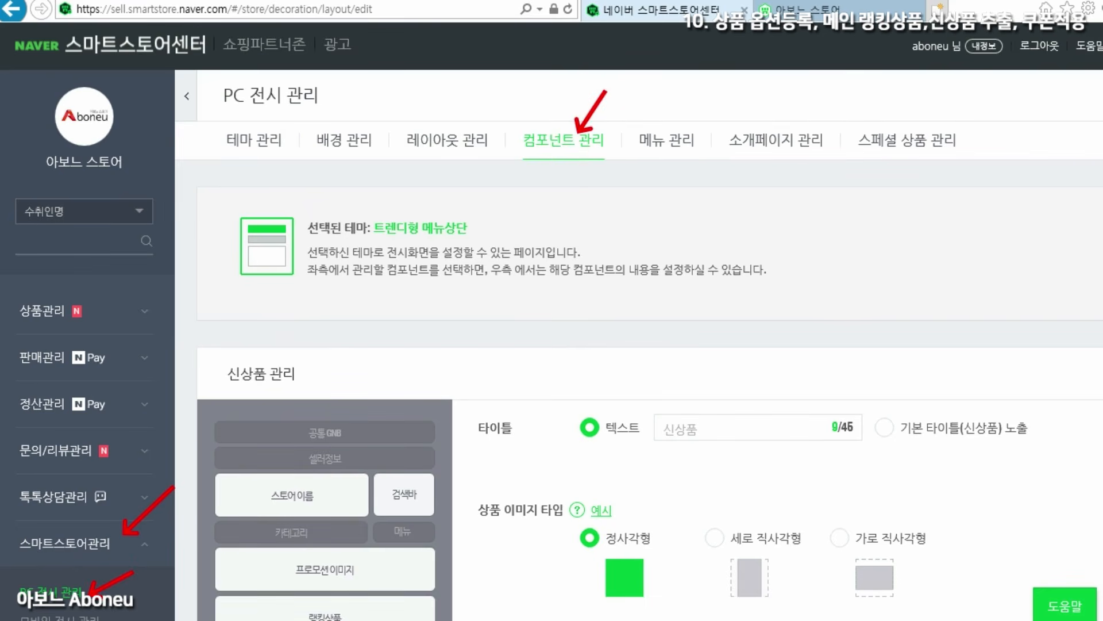
pyautogui.scroll(-5, 300, 306)
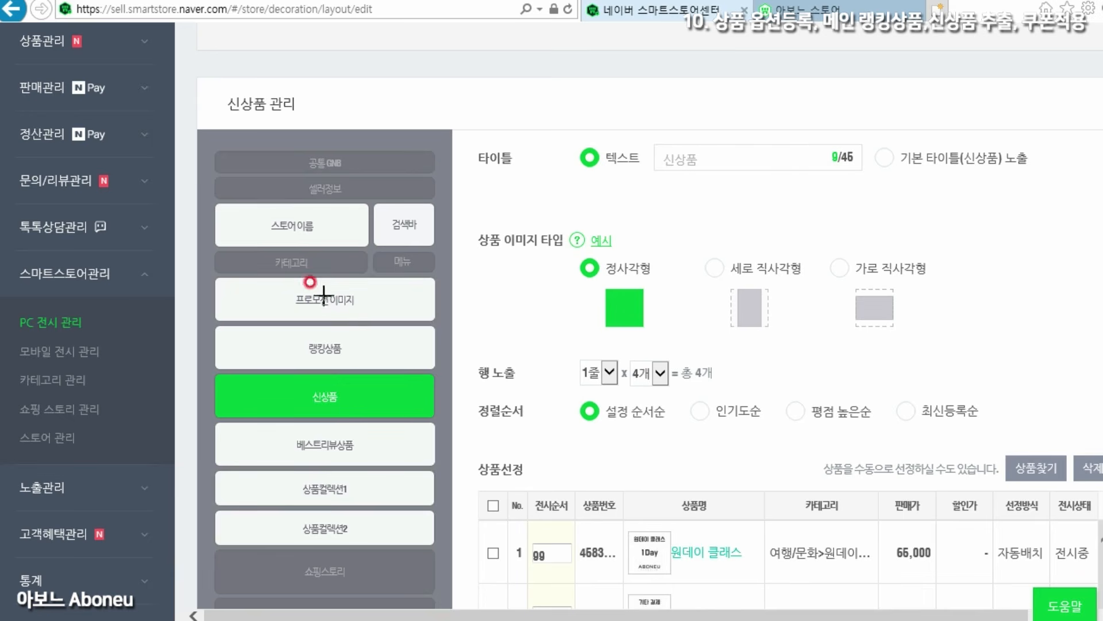
pyautogui.moveTo(468, 350); pyautogui.dragTo(434, 378)
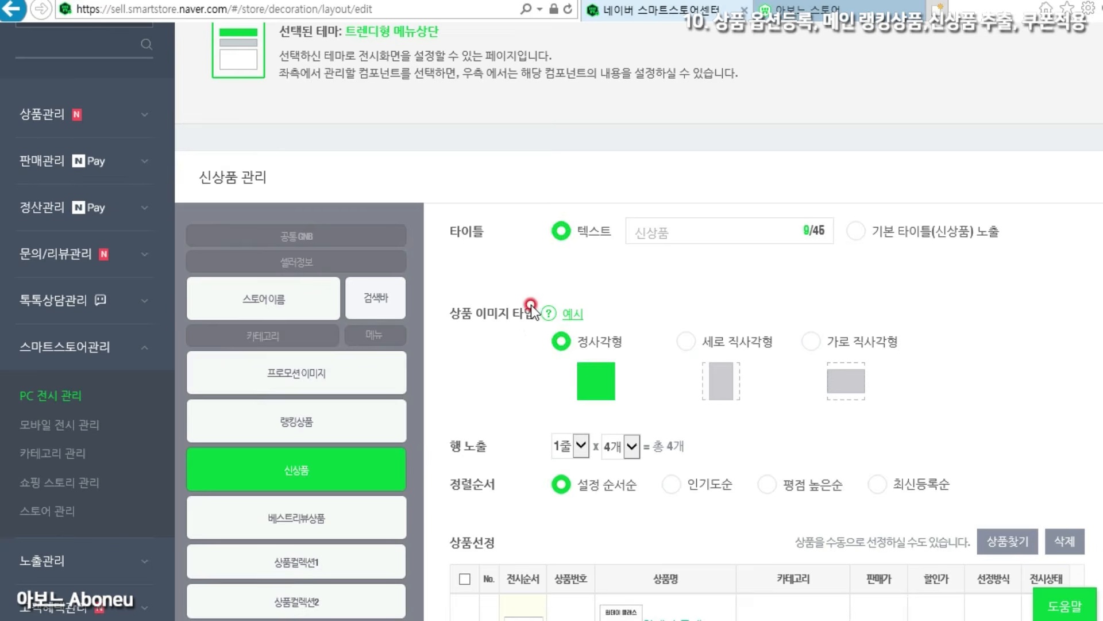
# View the new products' image type examples, and review the 행 노출 setting and the auto-placed product list.
pyautogui.click(572, 314)
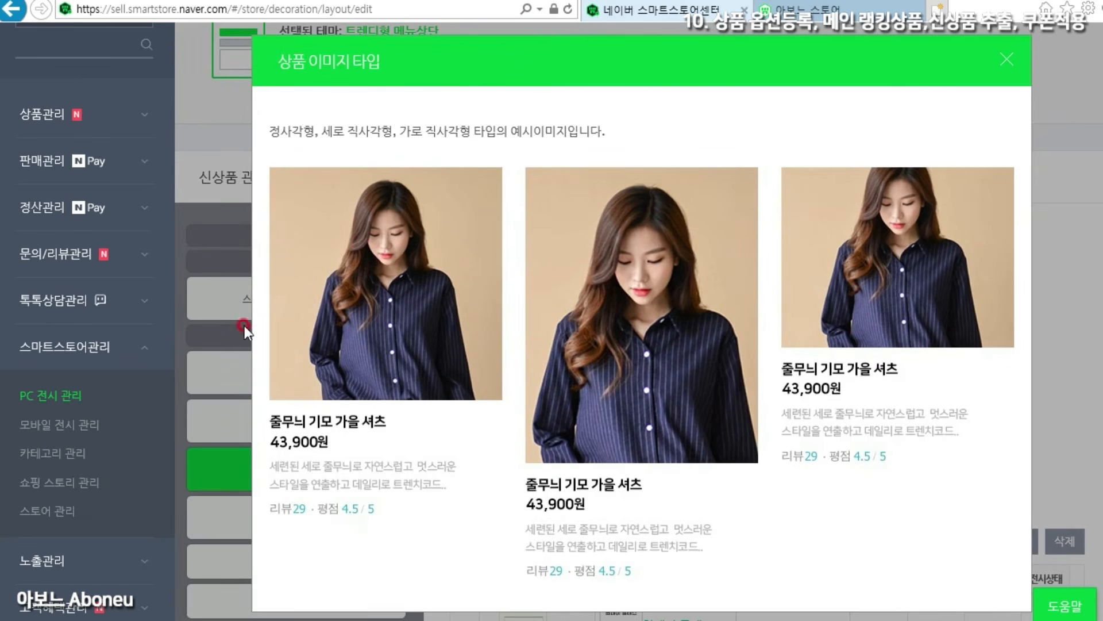
pyautogui.click(1007, 59)
pyautogui.moveTo(723, 201); pyautogui.dragTo(684, 221)
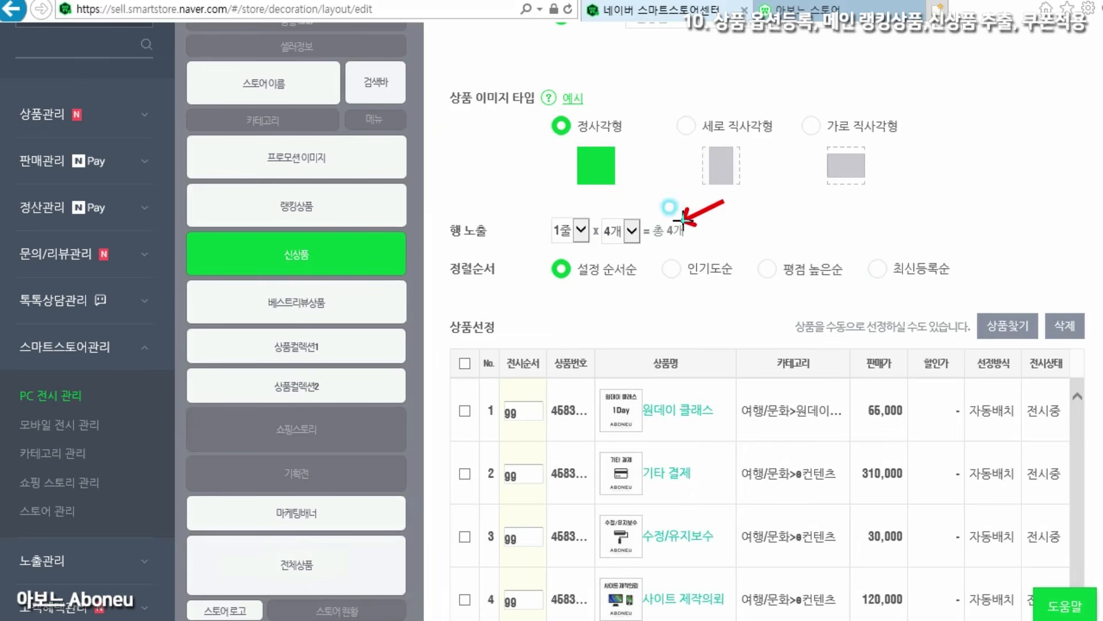
pyautogui.moveTo(944, 316)
pyautogui.mouseDown()
pyautogui.moveTo(979, 400)
pyautogui.moveTo(975, 461)
pyautogui.mouseUp()
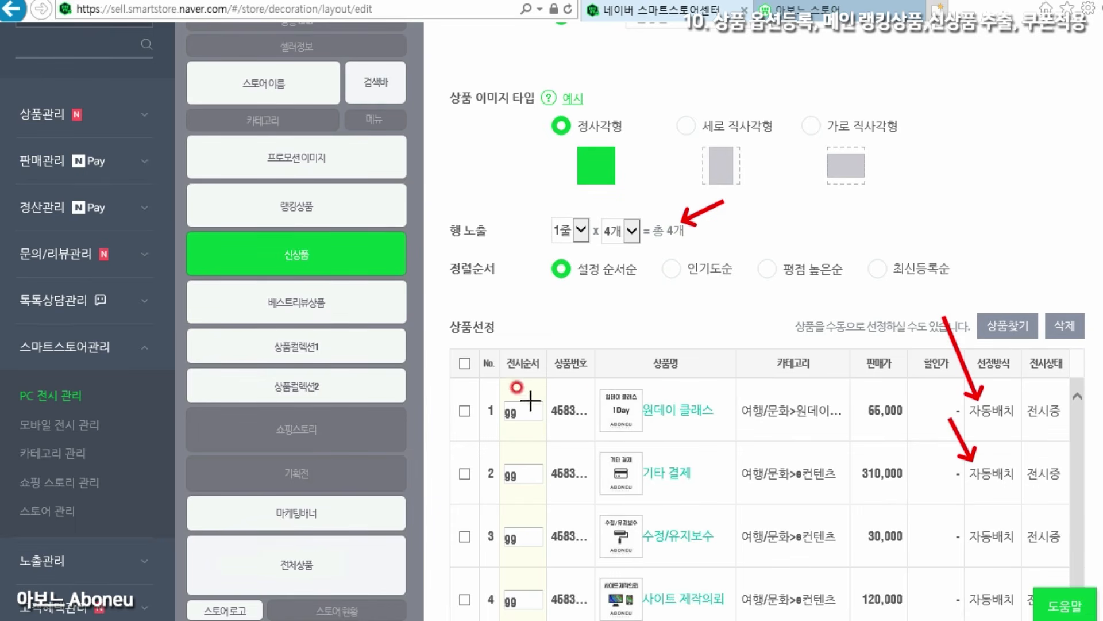
pyautogui.moveTo(716, 355)
pyautogui.mouseDown()
pyautogui.moveTo(697, 374)
pyautogui.moveTo(684, 457)
pyautogui.mouseUp()
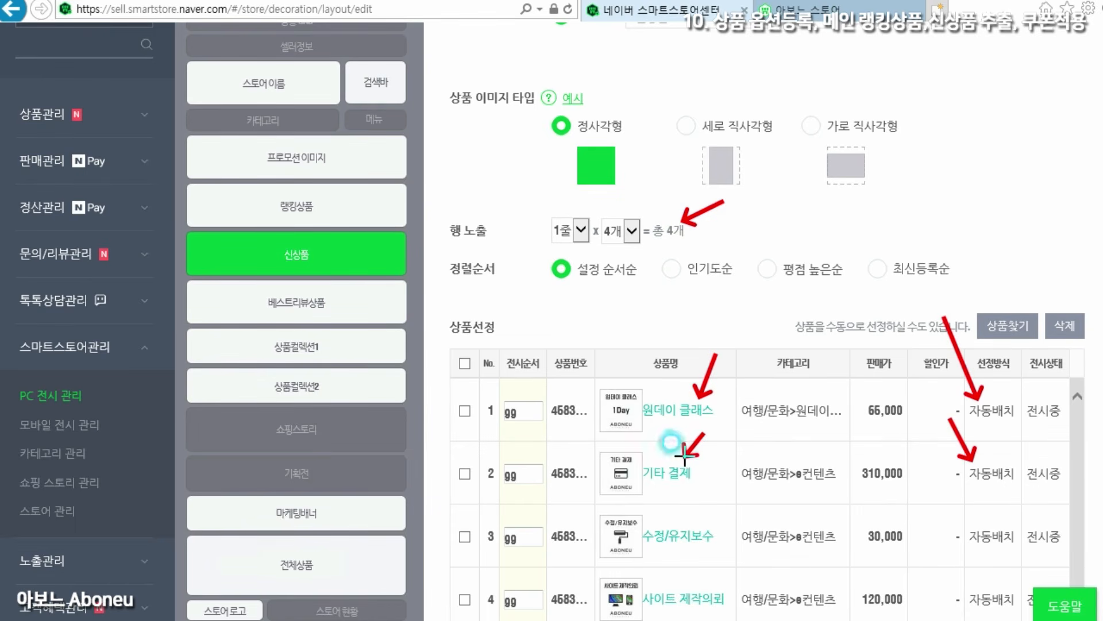
pyautogui.moveTo(718, 498); pyautogui.dragTo(693, 520)
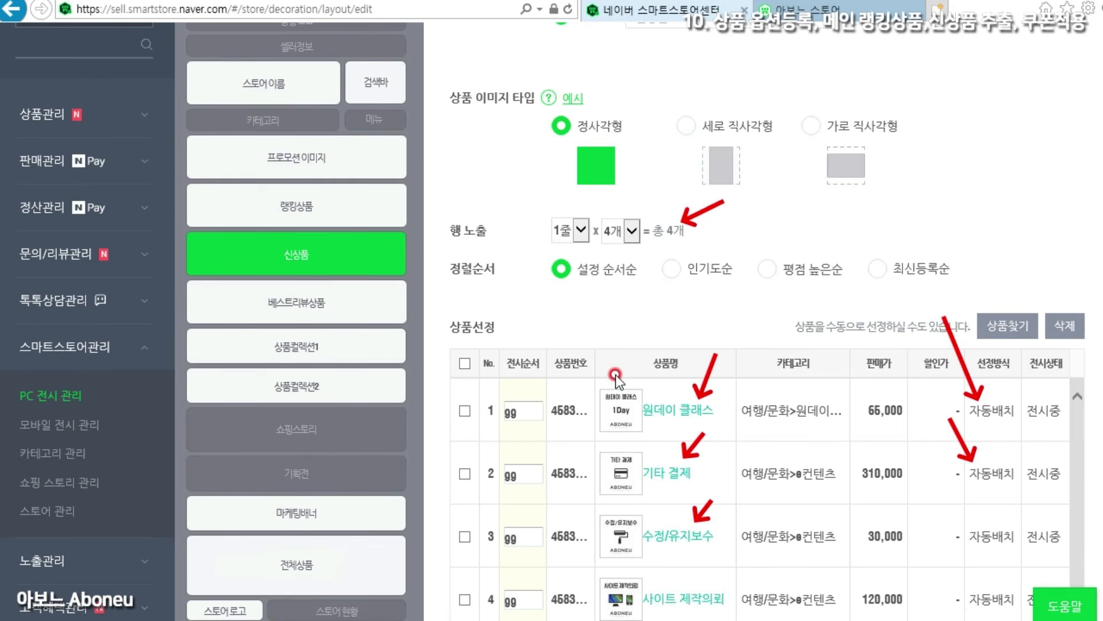
# Set the 전시순서 of 사이트 제작의뢰 to 98 in the new product list, and apply the change.
pyautogui.doubleClick(521, 606)
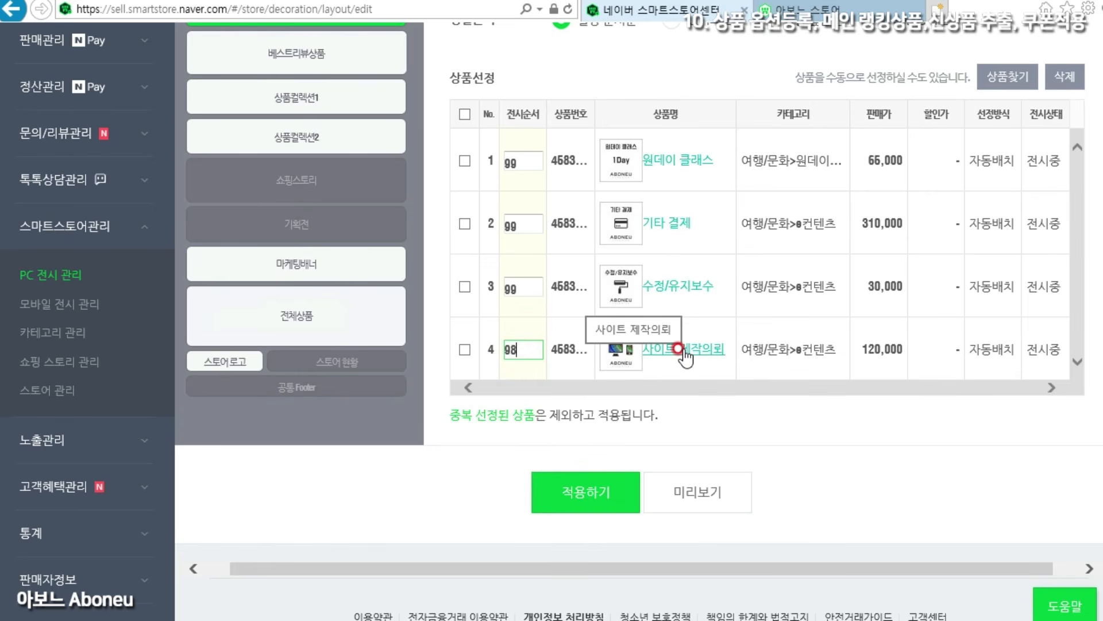
pyautogui.click(572, 488)
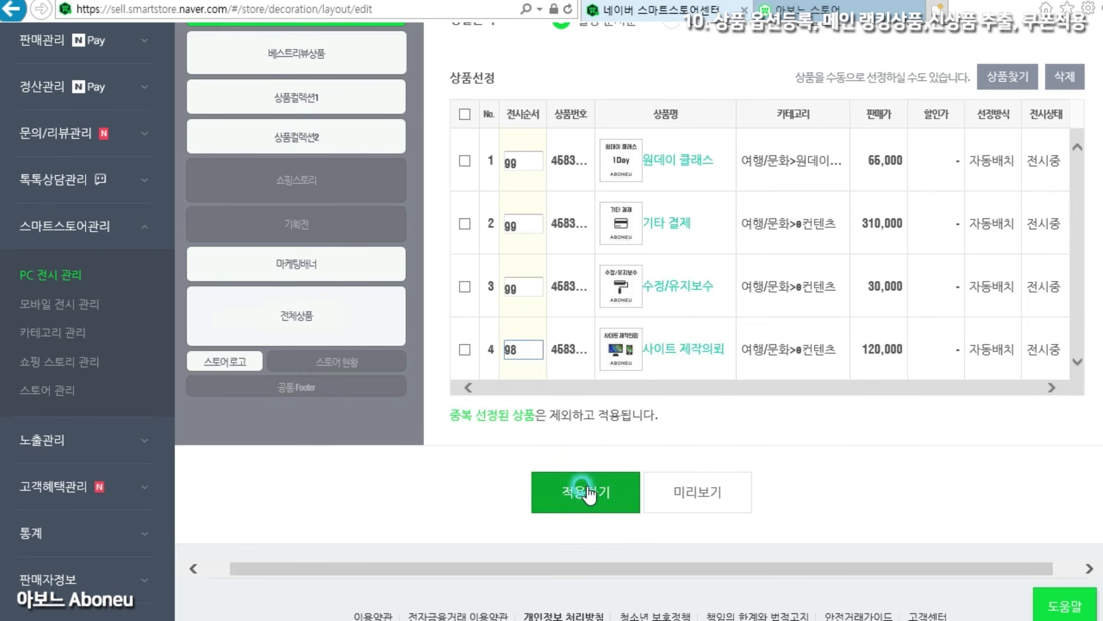
# Confirm the applied new product order, then switch to the store's main page and reload it to check the 신상품 order.
pyautogui.click(588, 364)
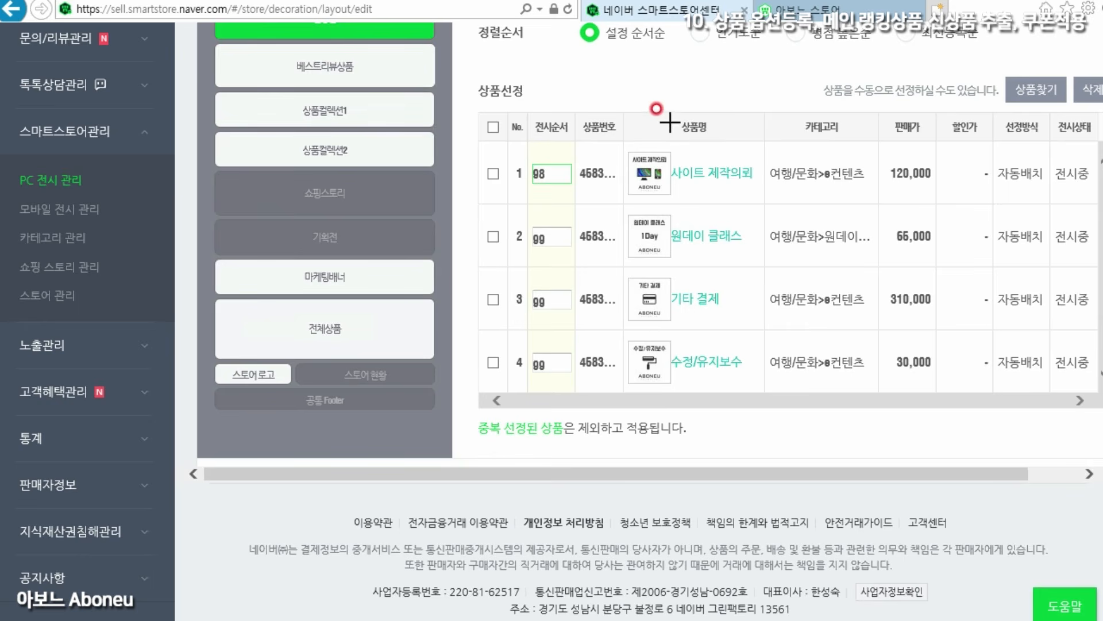
pyautogui.moveTo(566, 140); pyautogui.dragTo(550, 162)
pyautogui.moveTo(738, 125); pyautogui.dragTo(712, 158)
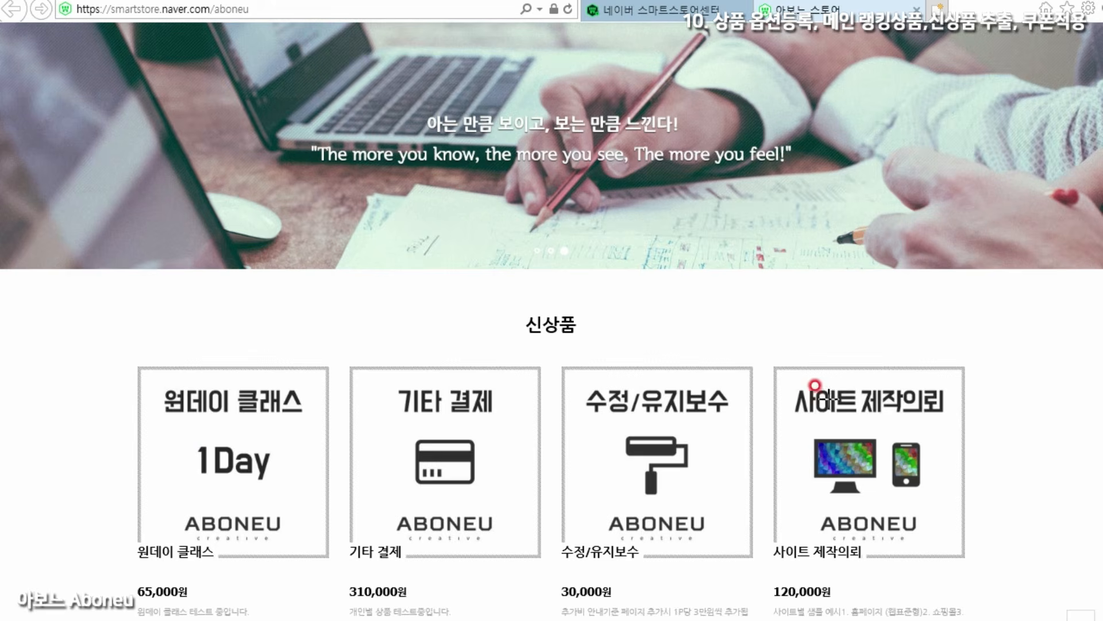
pyautogui.moveTo(805, 401)
pyautogui.mouseDown()
pyautogui.moveTo(771, 308)
pyautogui.moveTo(295, 275)
pyautogui.moveTo(252, 363)
pyautogui.moveTo(266, 437)
pyautogui.mouseUp()
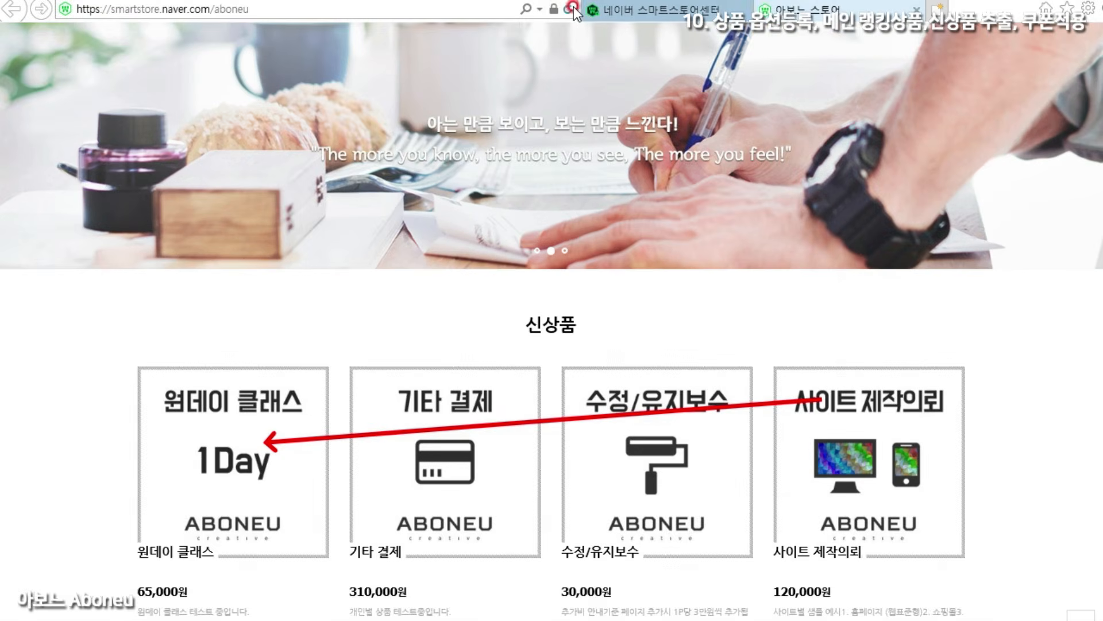
pyautogui.click(572, 7)
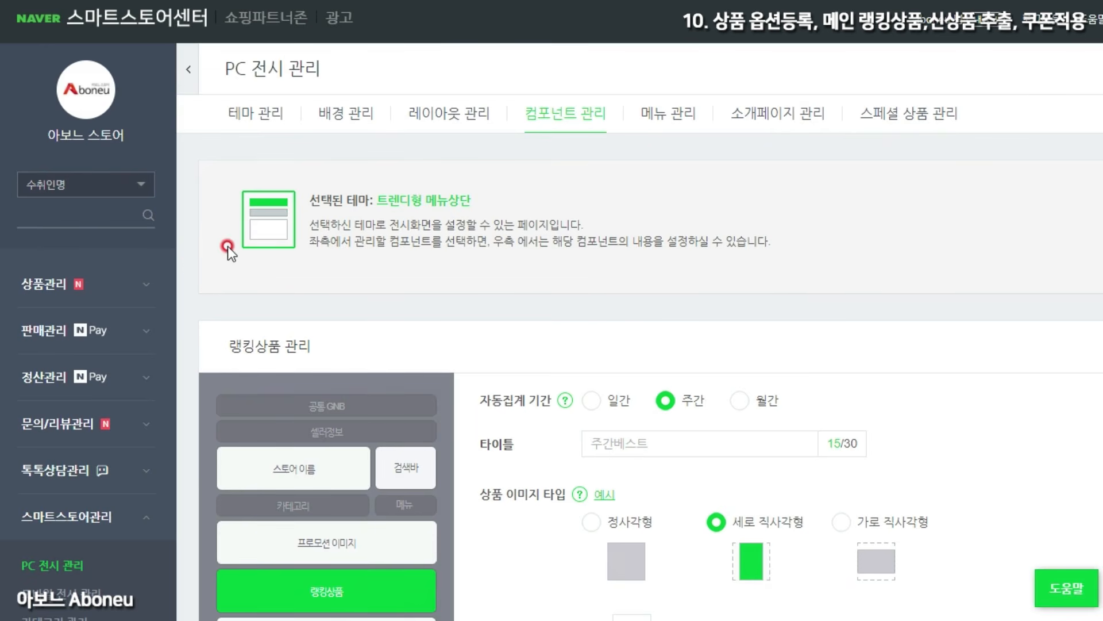
# Open 노출 서비스 관리 under 노출관리 and review the available exposure services.
pyautogui.scroll(-3, 169, 271)
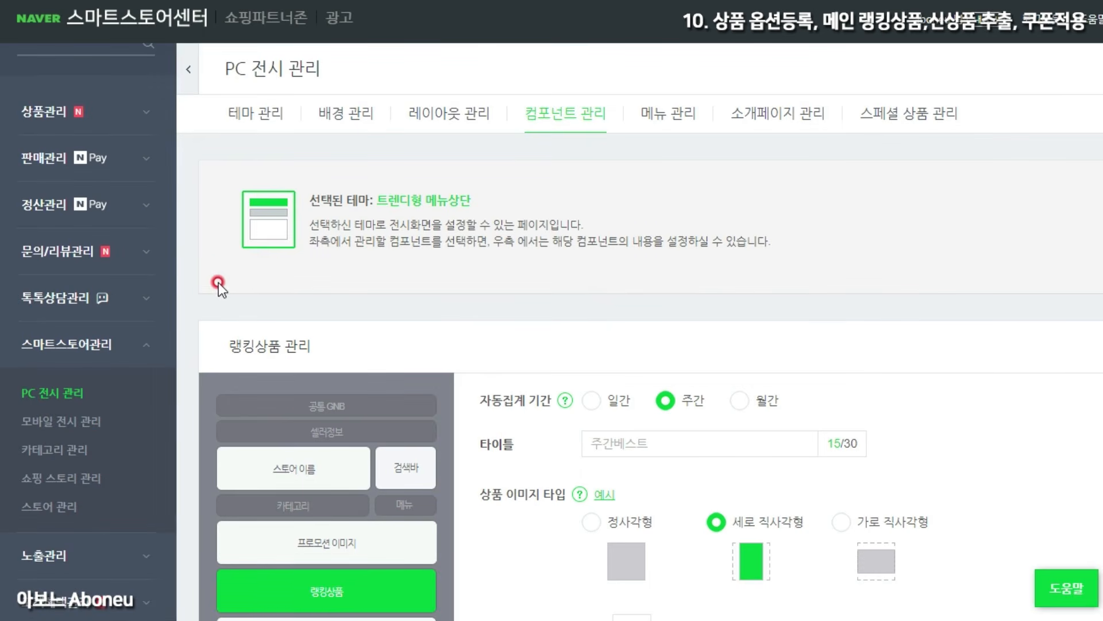
pyautogui.scroll(-5, 89, 344)
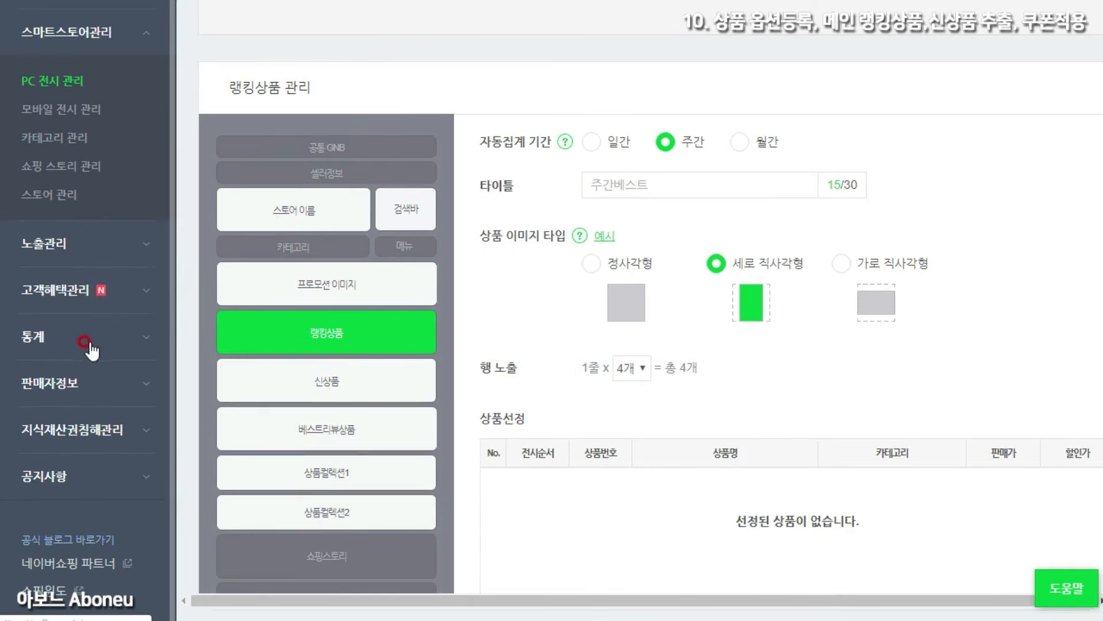
pyautogui.click(51, 246)
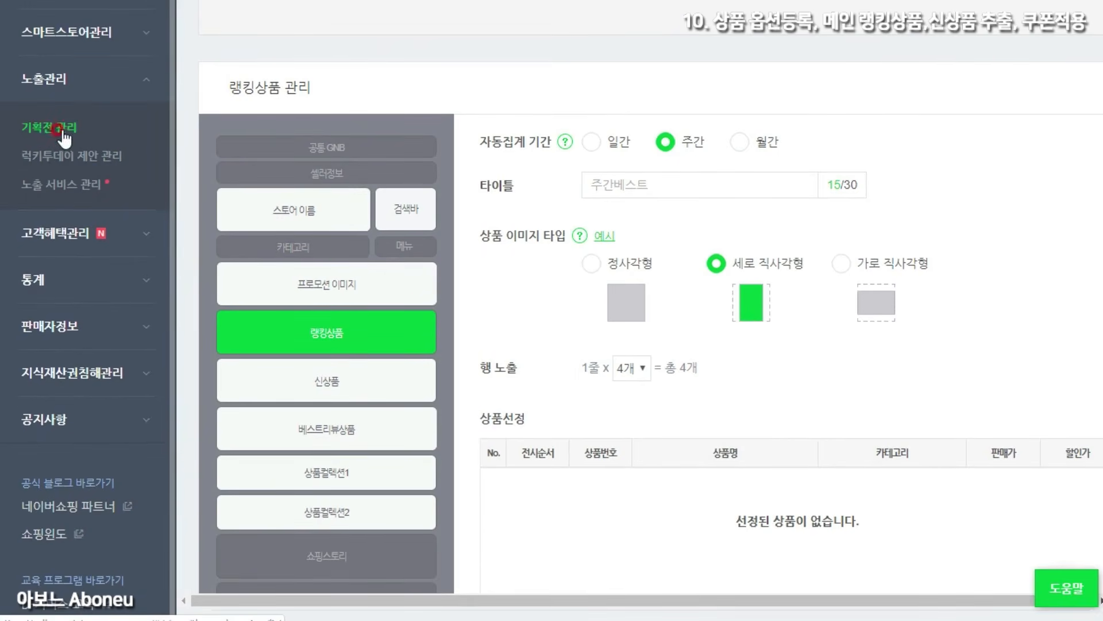
pyautogui.click(52, 189)
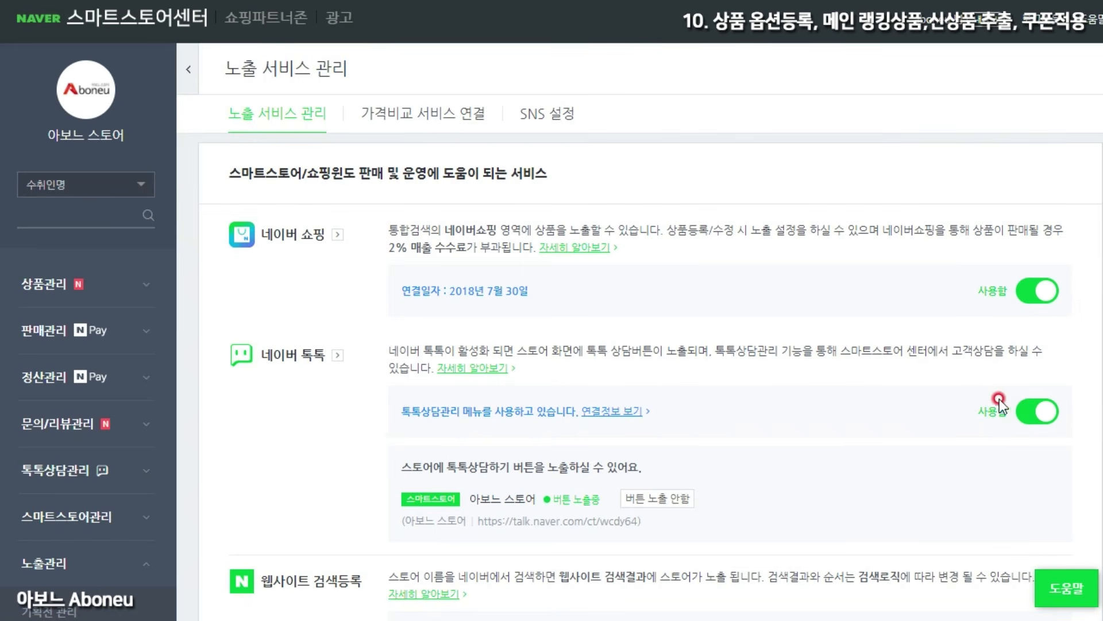
pyautogui.scroll(-7, 98, 362)
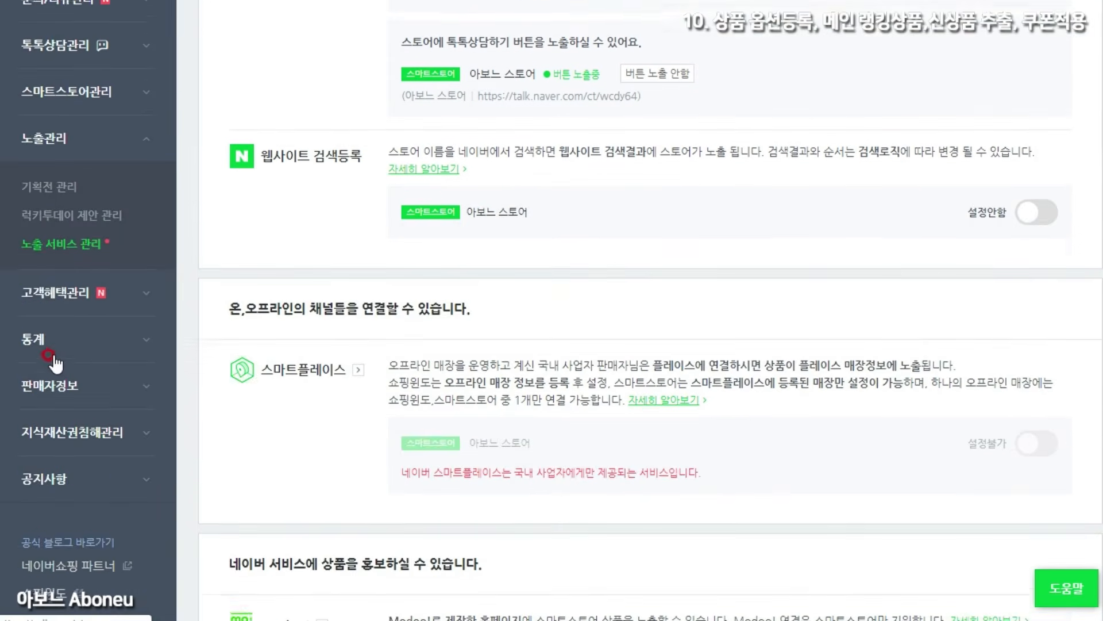
# Open 혜택 등록 under 고객혜택관리 and read the help on how to name a benefit.
pyautogui.click(46, 293)
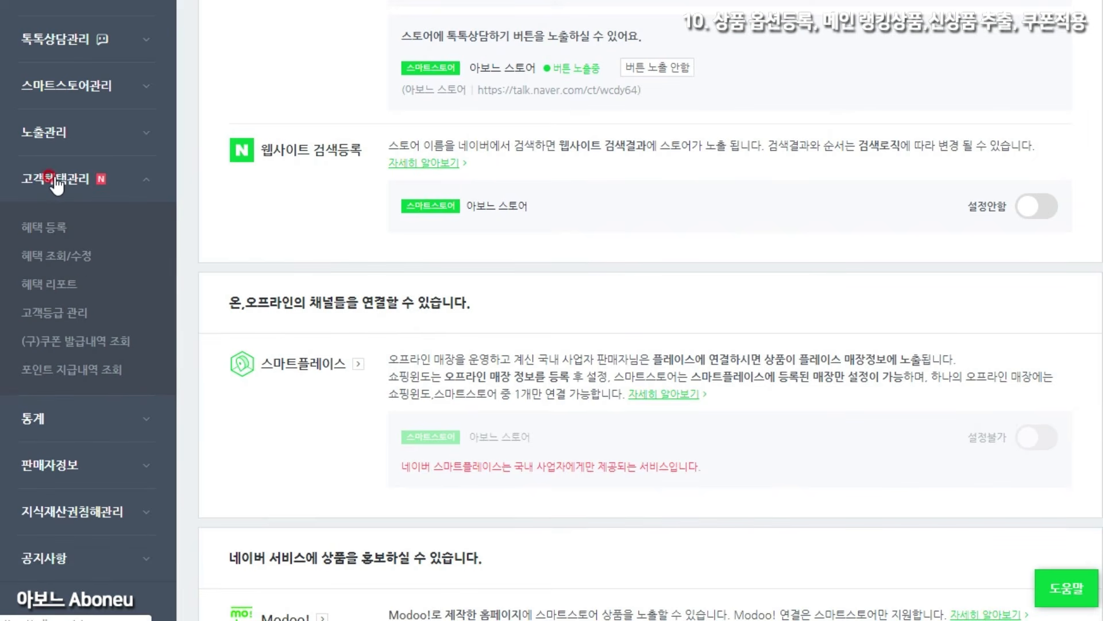
pyautogui.click(51, 233)
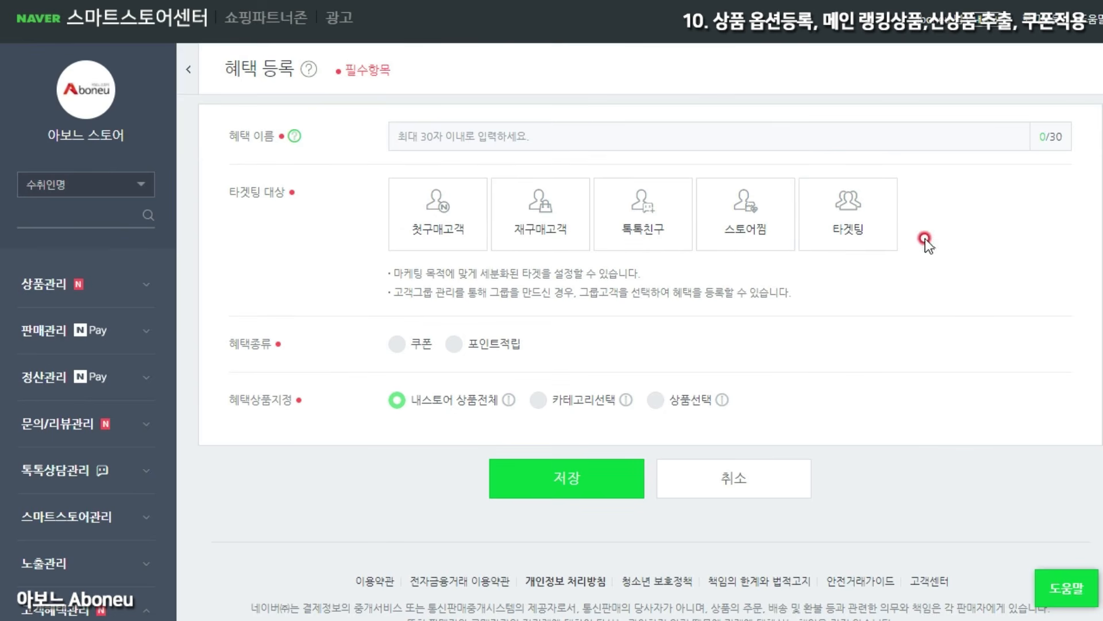
pyautogui.click(293, 137)
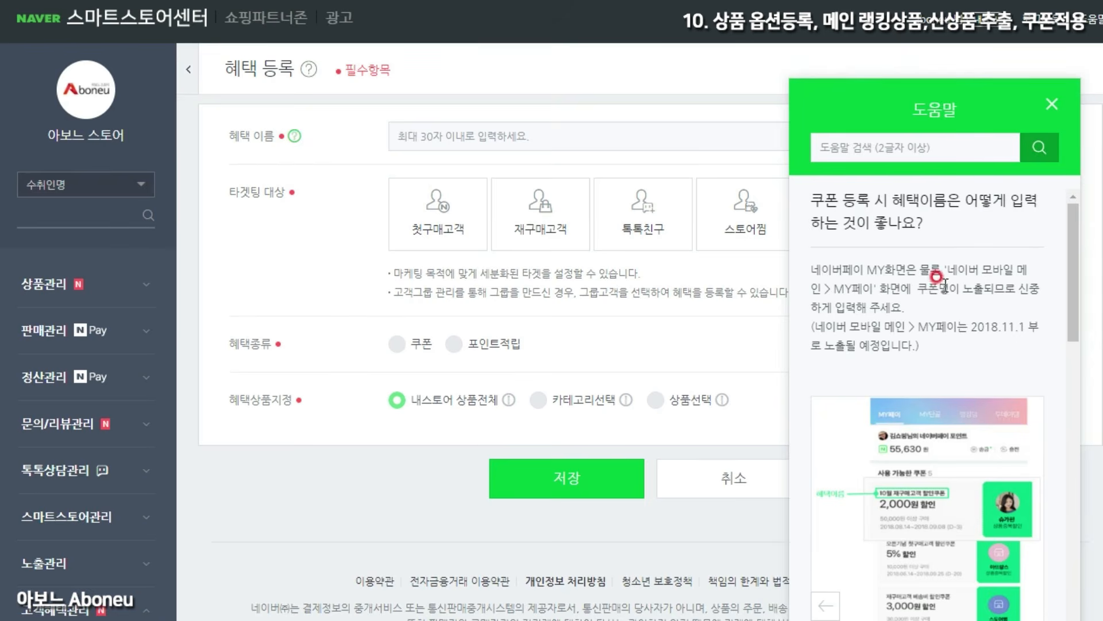
pyautogui.click(1052, 104)
# Name the benefit 첫구매고객 혜택 쿠폰 and target it at 첫구매고객.
pyautogui.click(437, 138)
pyautogui.write('첫구매고객 흐')
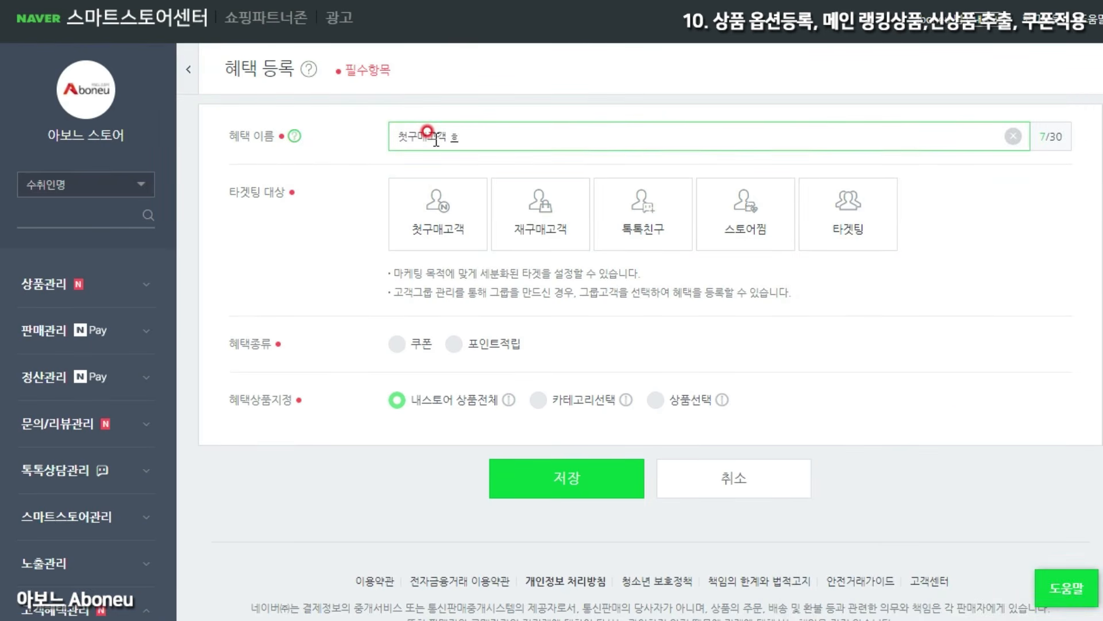
pyautogui.press('BackSpace')
pyautogui.write('혜택 쿠')
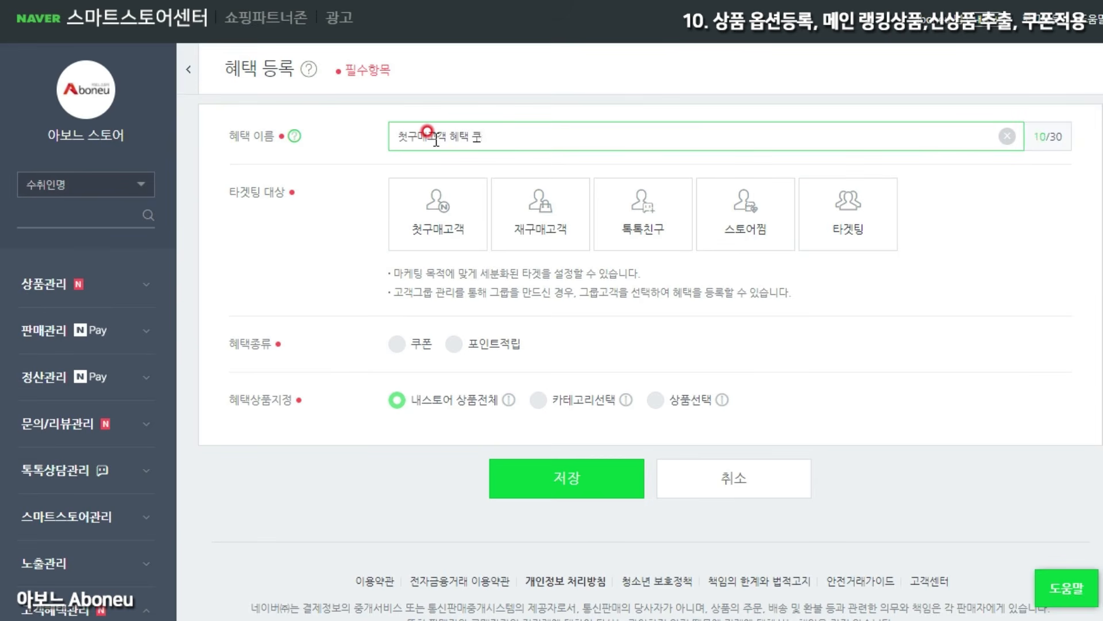
pyautogui.write('폰')
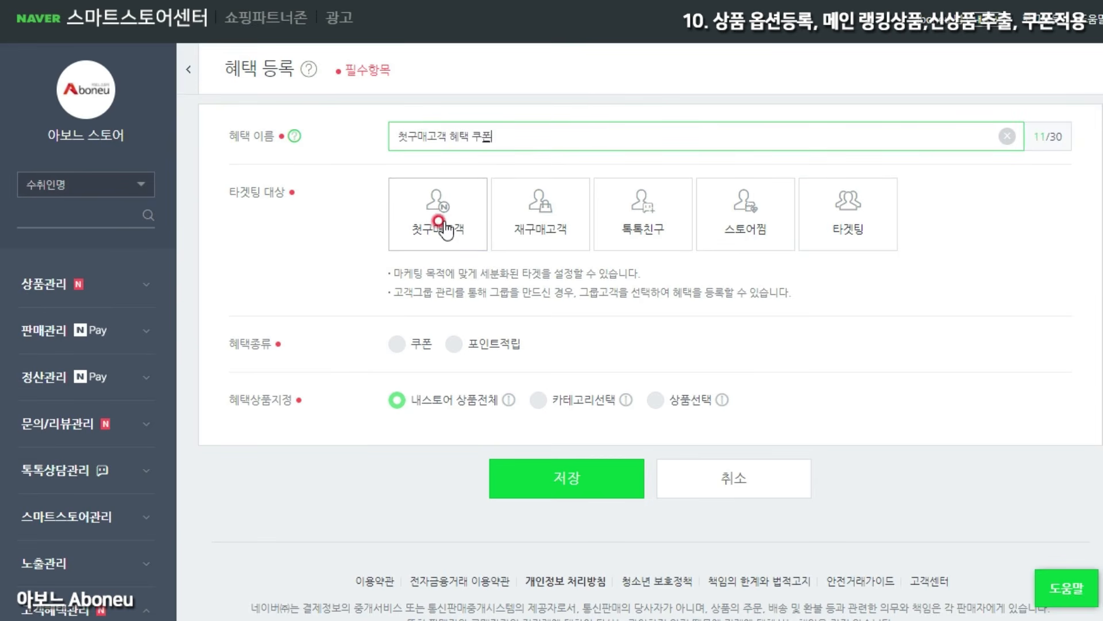
pyautogui.click(439, 222)
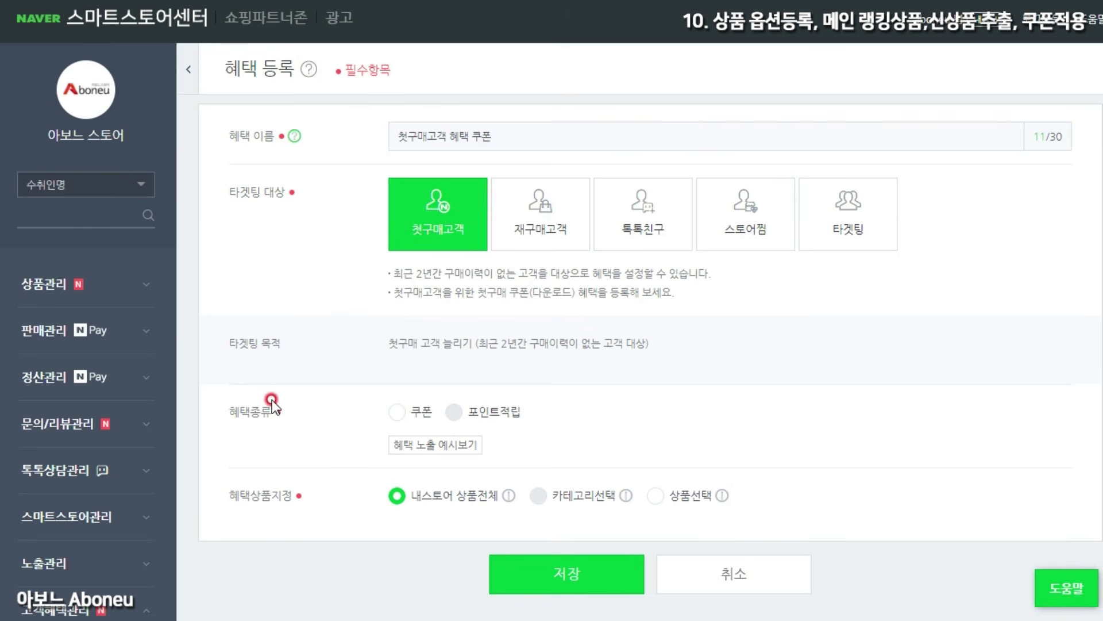
# Choose 쿠폰 as the benefit type and set its discount to 10%.
pyautogui.click(399, 413)
pyautogui.scroll(-5, 288, 250)
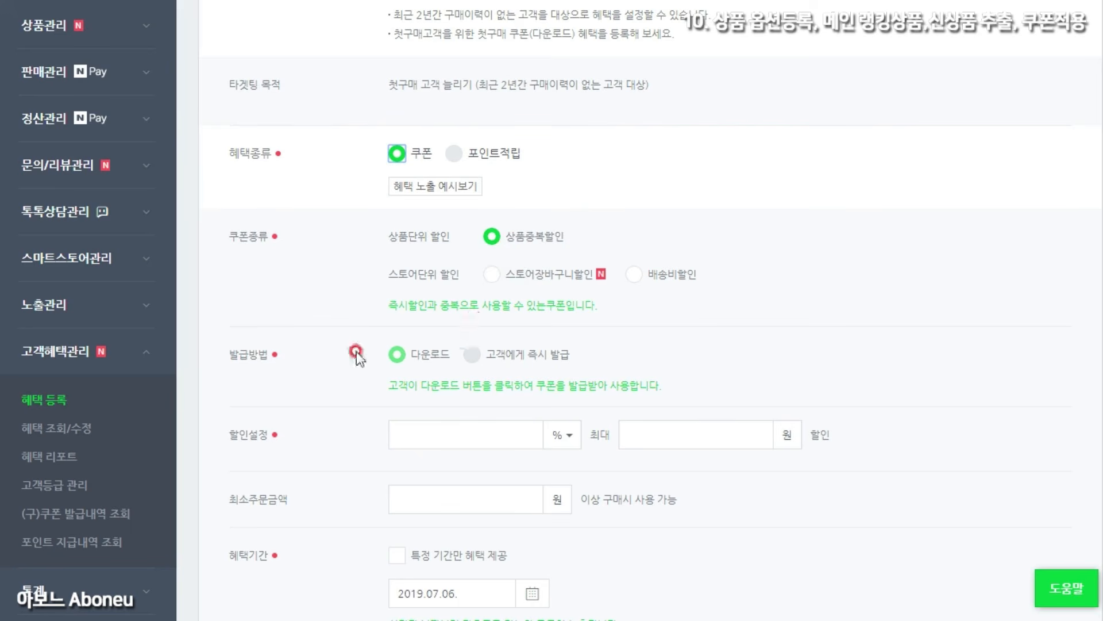
pyautogui.click(503, 430)
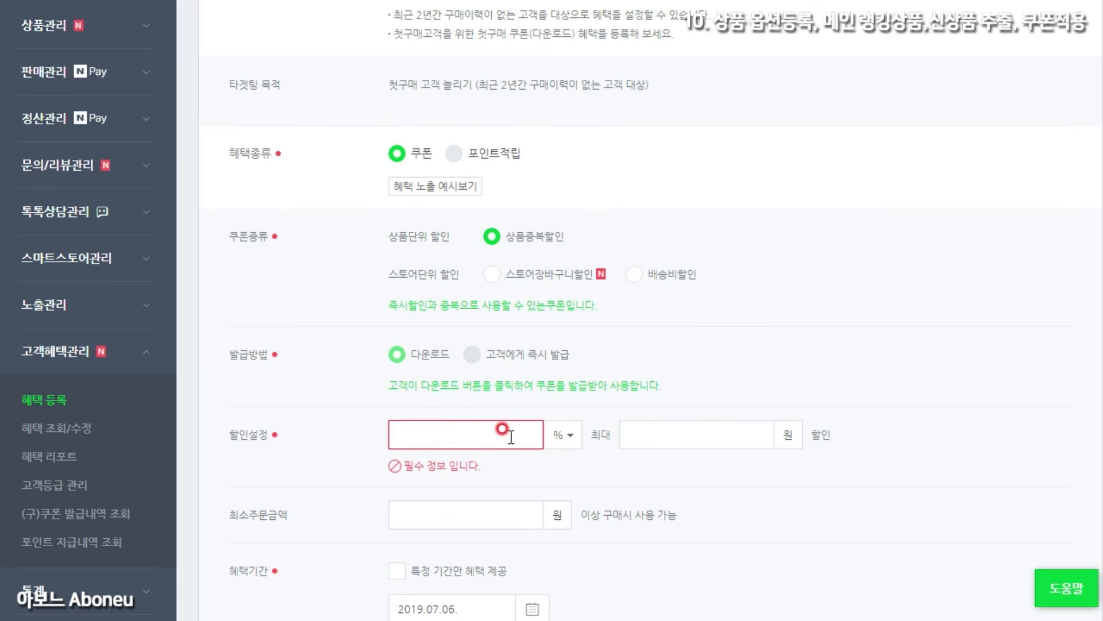
pyautogui.write('10')
pyautogui.scroll(-5, 546, 458)
pyautogui.click(410, 315)
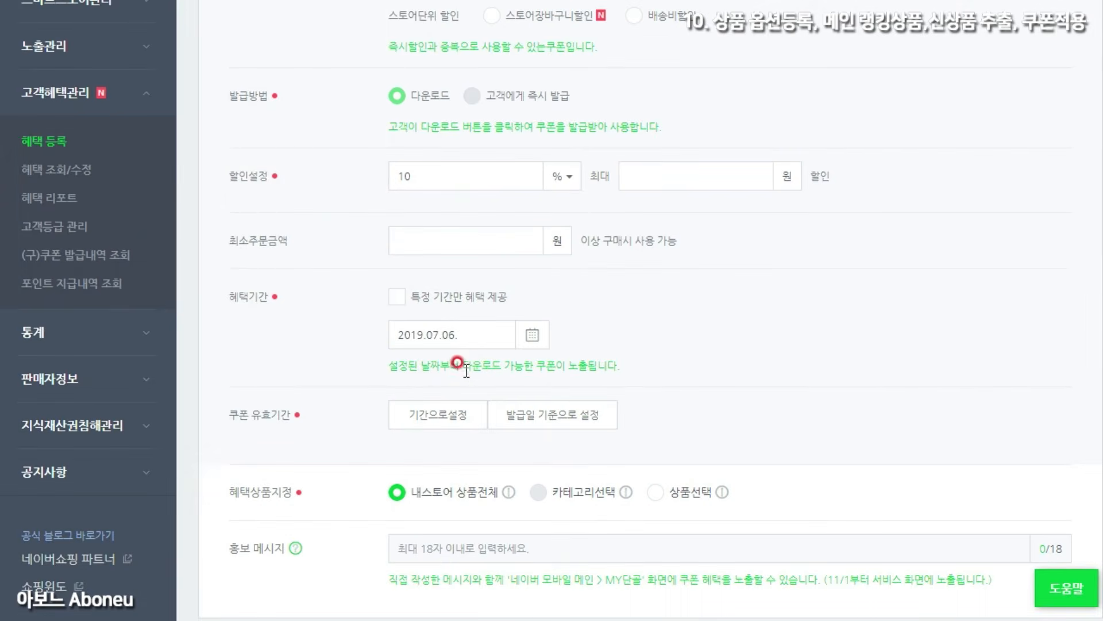
# Base the coupon's validity on the issue date and make it valid for 30 days.
pyautogui.scroll(-2, 464, 381)
pyautogui.click(437, 328)
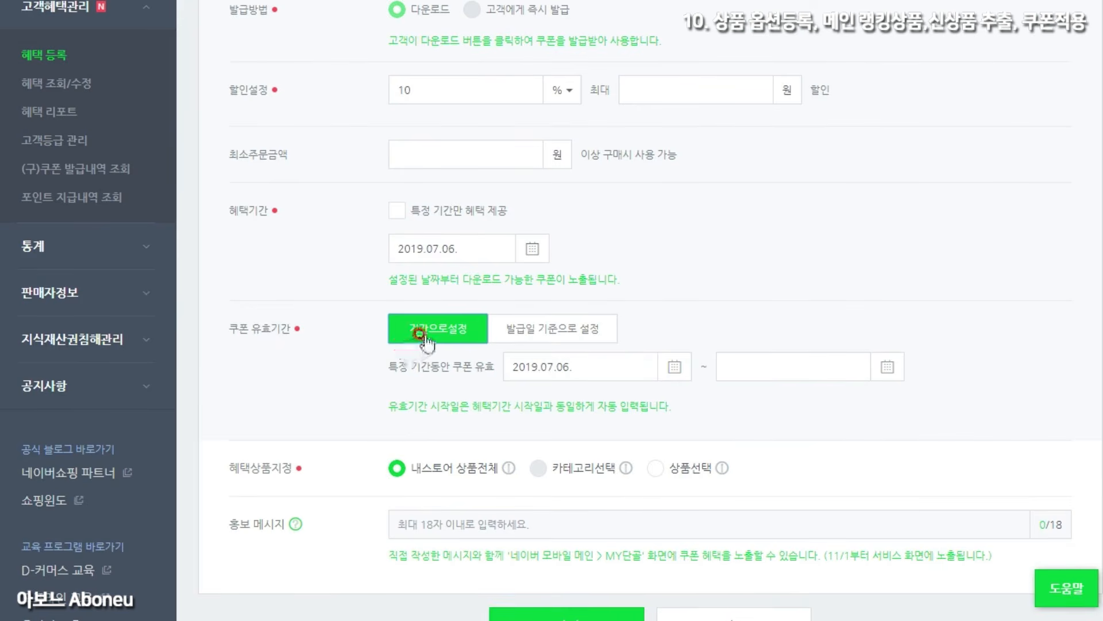
pyautogui.click(547, 337)
pyautogui.click(489, 366)
pyautogui.click(420, 379)
pyautogui.click(436, 375)
pyautogui.write('30')
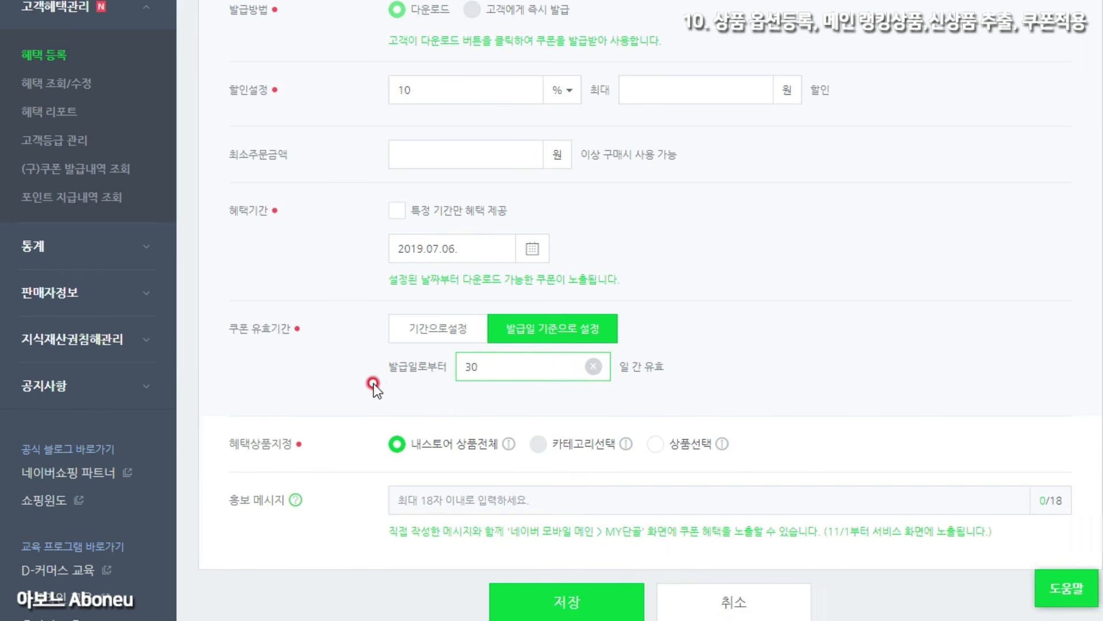
pyautogui.click(343, 384)
# Enter 오픈 기념 첫 구매 할인 as the promotional message and try to save the benefit.
pyautogui.scroll(-1, 348, 385)
pyautogui.scroll(-3, 348, 385)
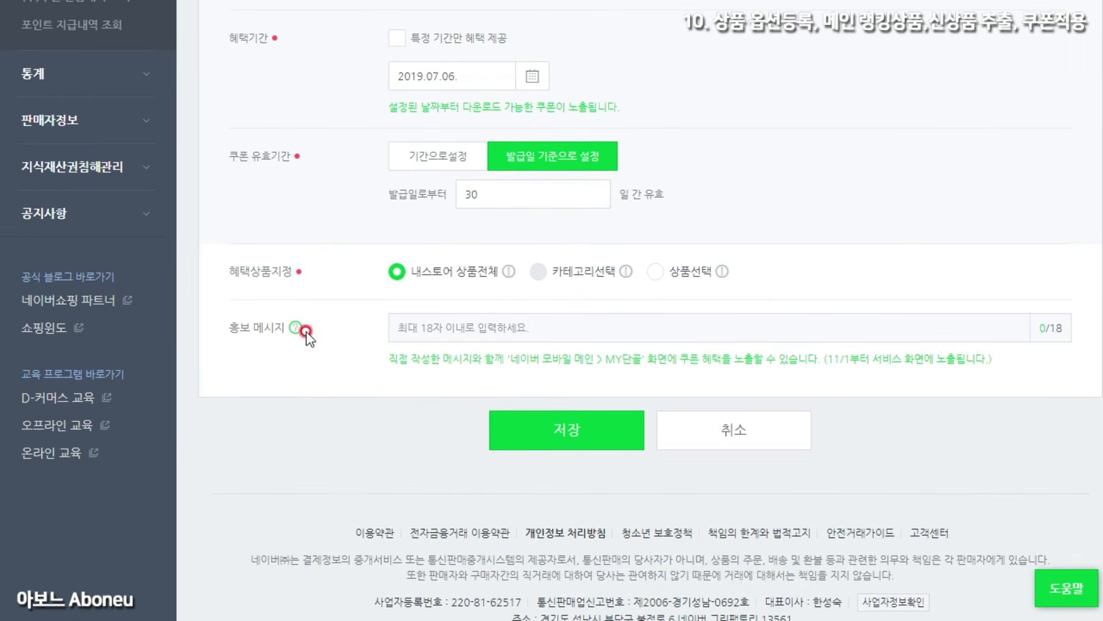
pyautogui.click(433, 333)
pyautogui.write('오')
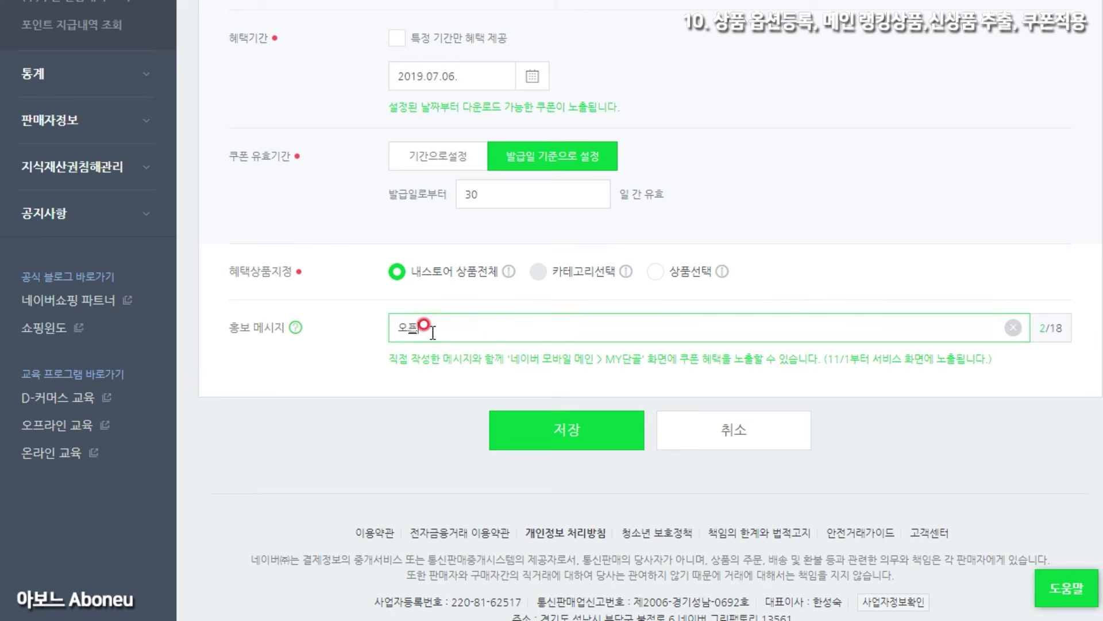
pyautogui.write('픈 기념 첫 구매 할인')
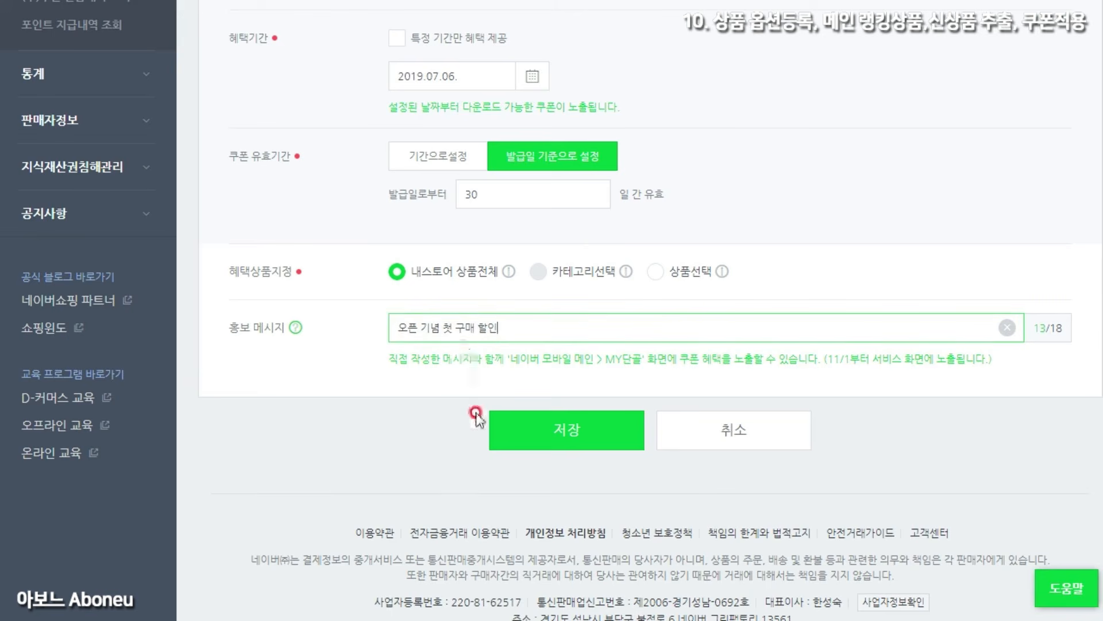
pyautogui.click(555, 434)
pyautogui.click(557, 437)
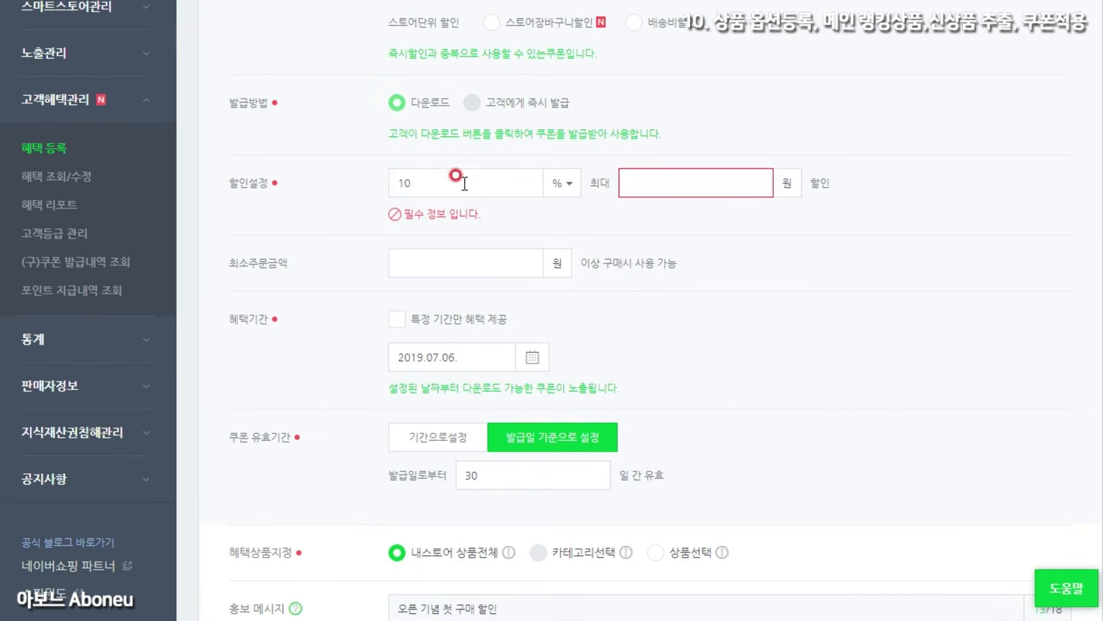
# Set the coupon's maximum discount to 30,000 won, save the benefit, and go to the benefit list.
pyautogui.click(721, 179)
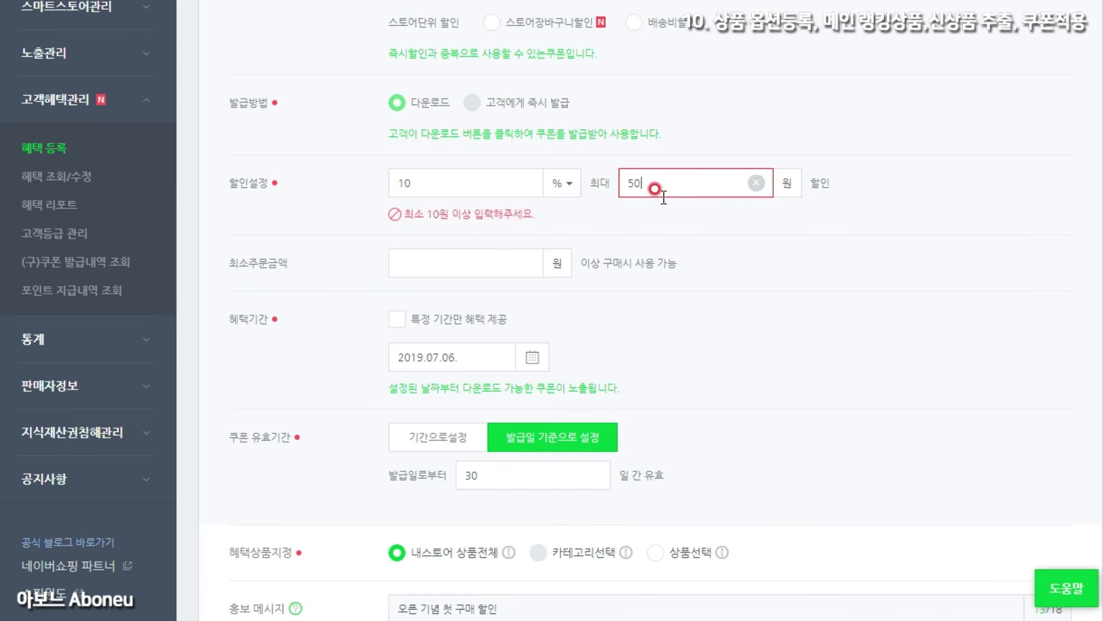
pyautogui.write('50000')
pyautogui.scroll(-5, 643, 242)
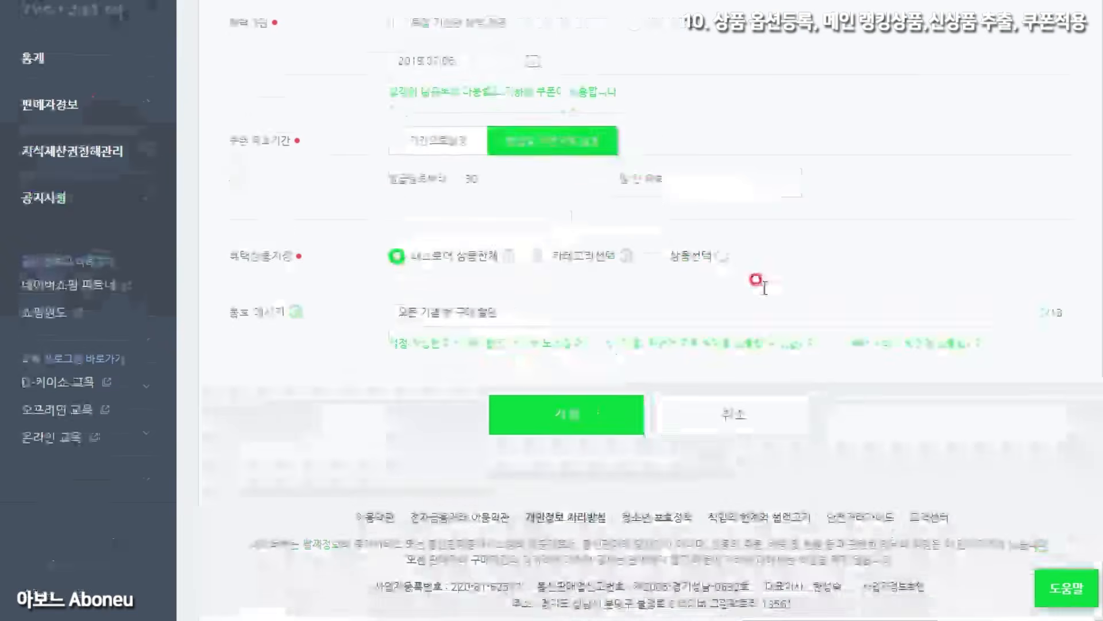
pyautogui.click(574, 343)
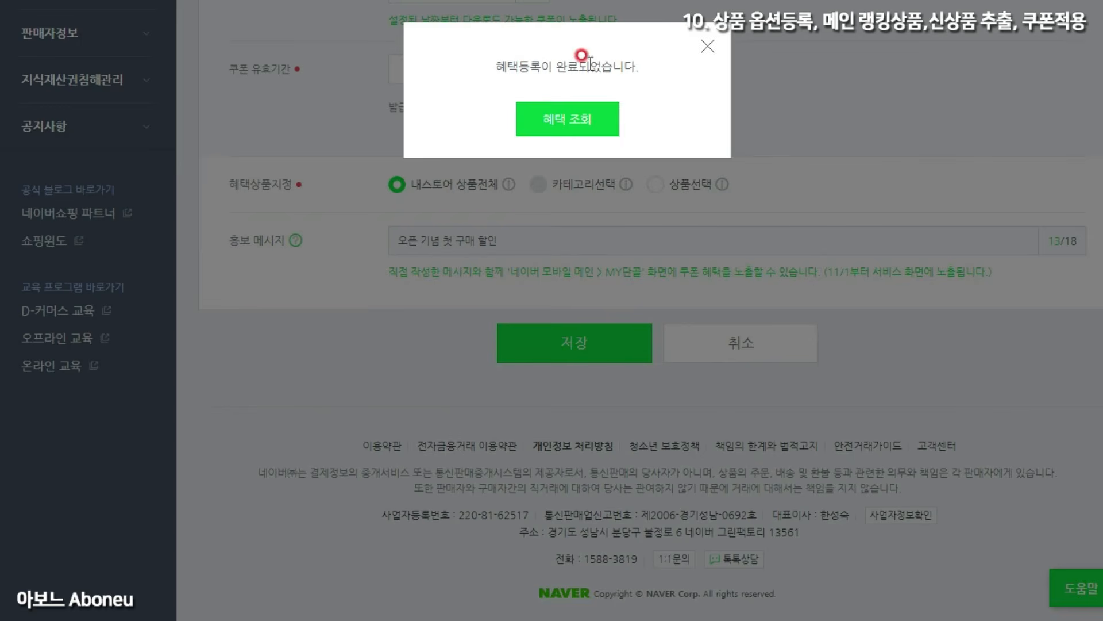
pyautogui.click(571, 120)
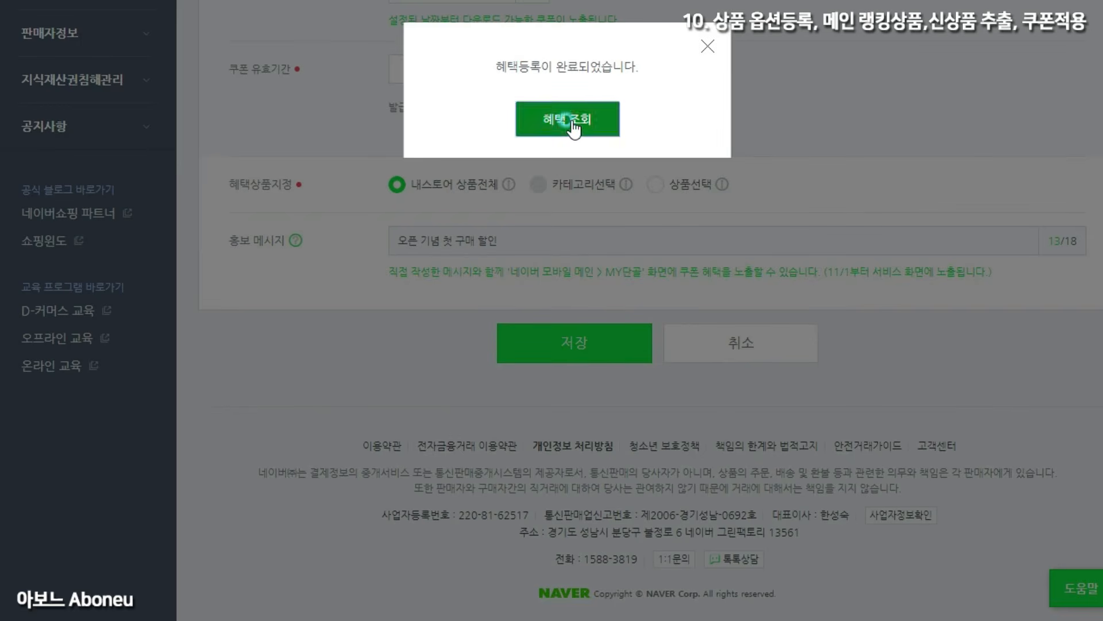
# Read the help article on customer benefits not appearing in the Smart Store, and review the registered coupon in the benefit list.
pyautogui.scroll(-2, 690, 258)
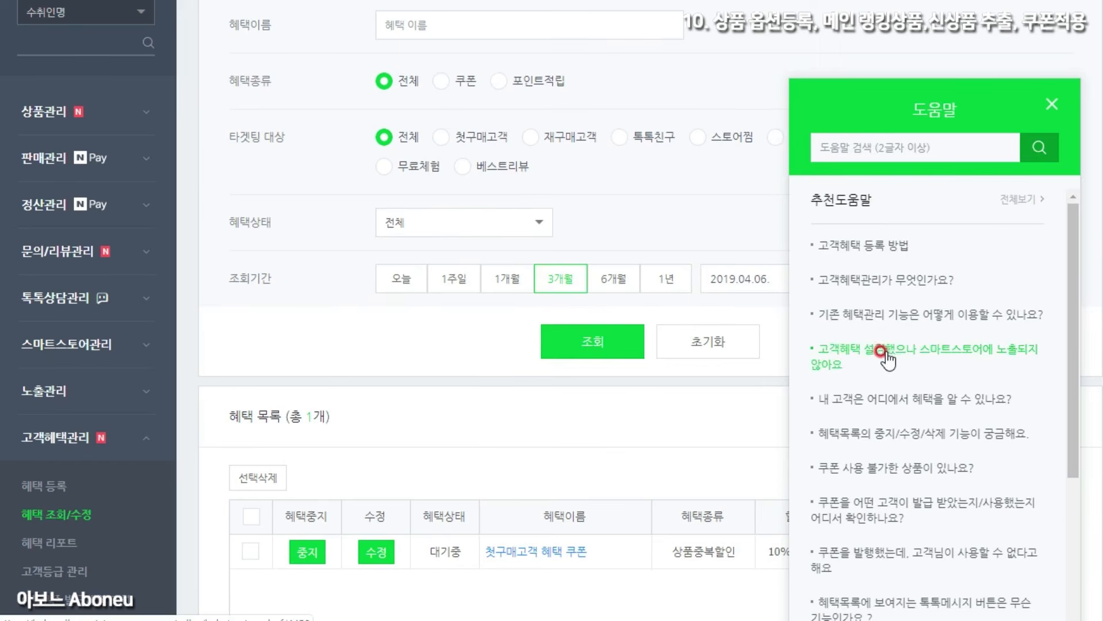
pyautogui.click(898, 360)
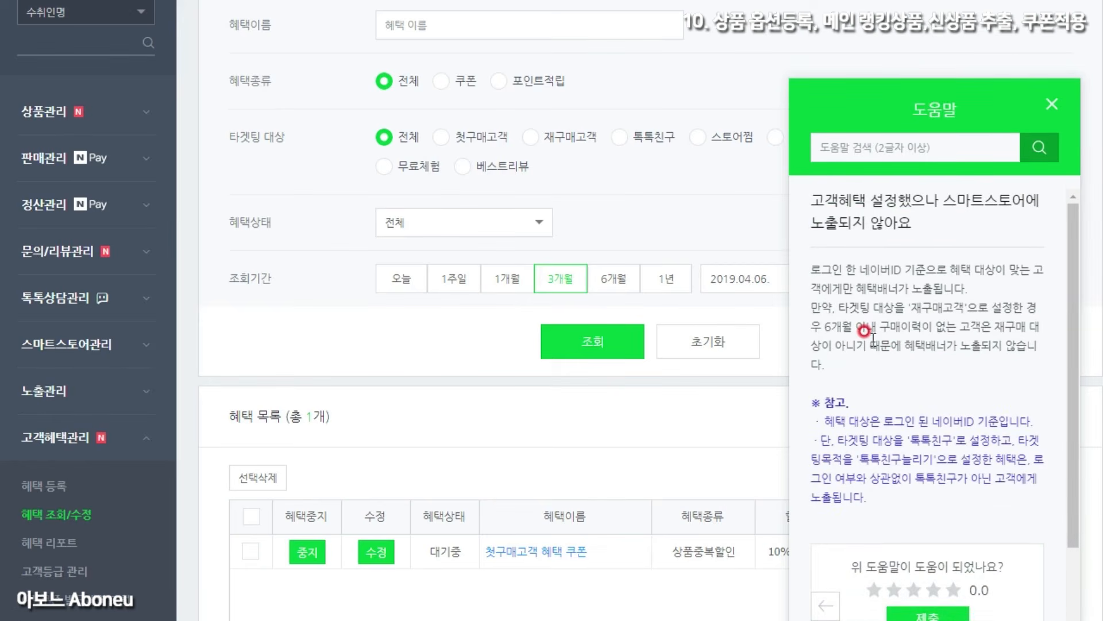
pyautogui.moveTo(811, 269); pyautogui.dragTo(1006, 286)
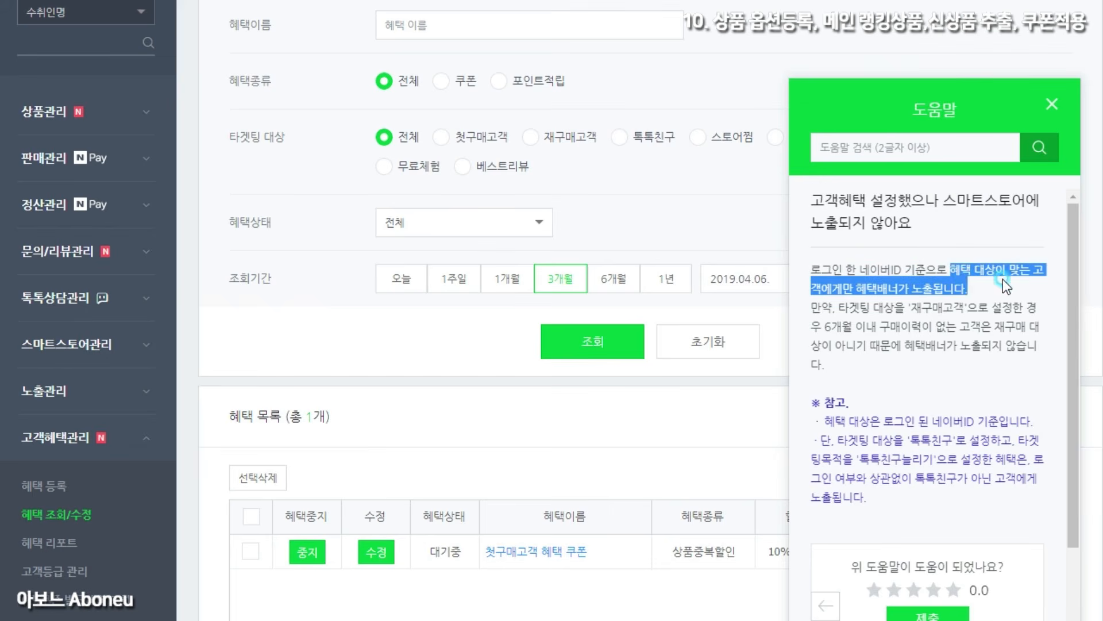
pyautogui.click(952, 285)
pyautogui.click(757, 248)
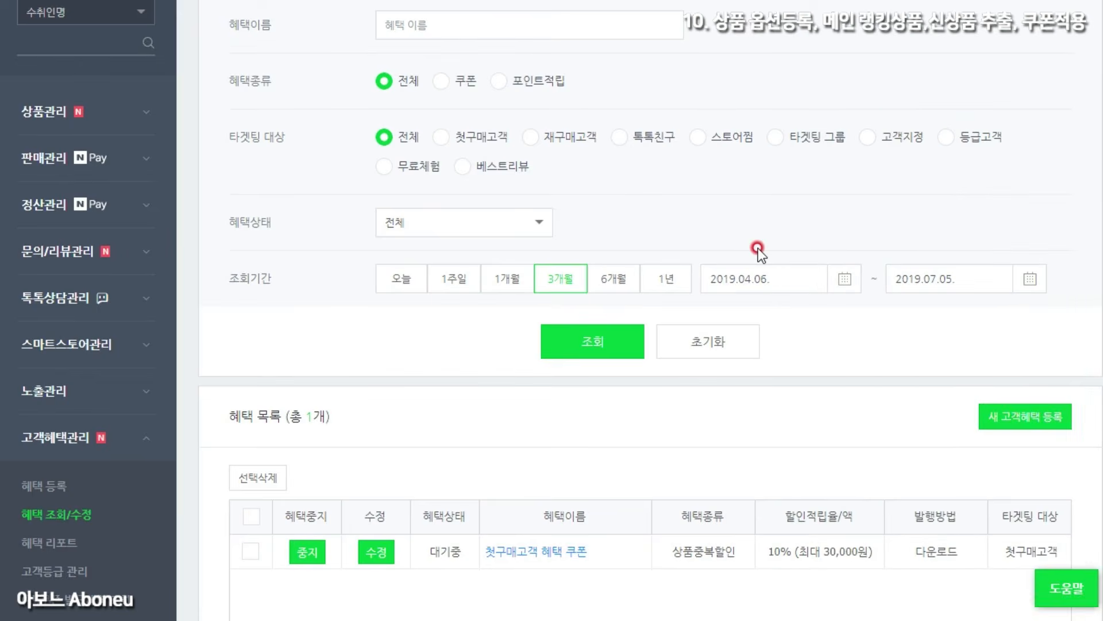
pyautogui.scroll(3, 757, 248)
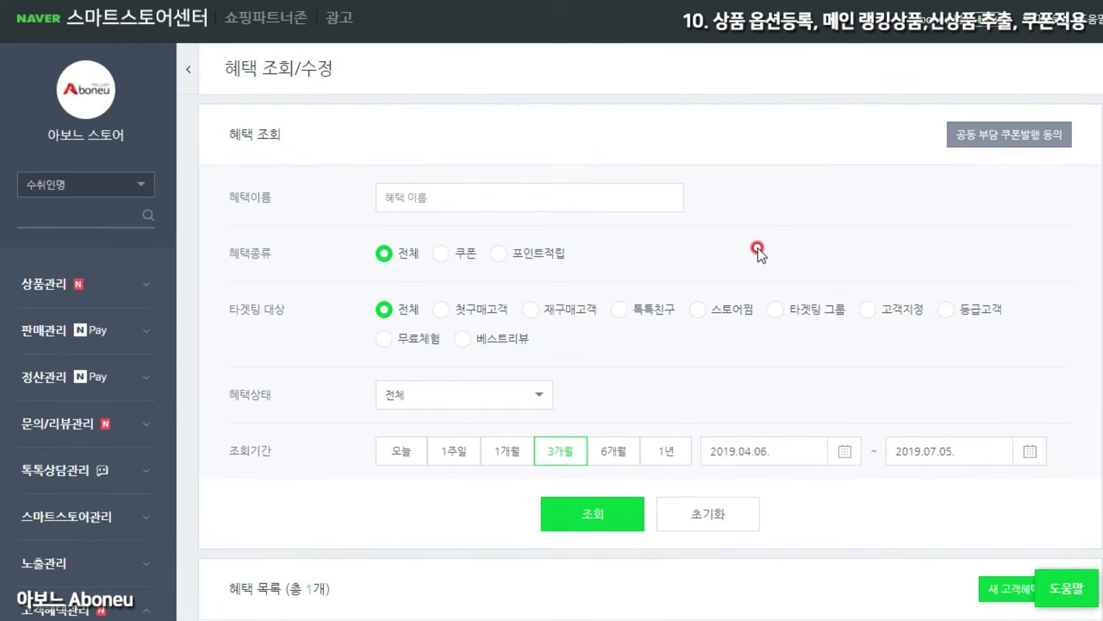
pyautogui.scroll(-3, 284, 171)
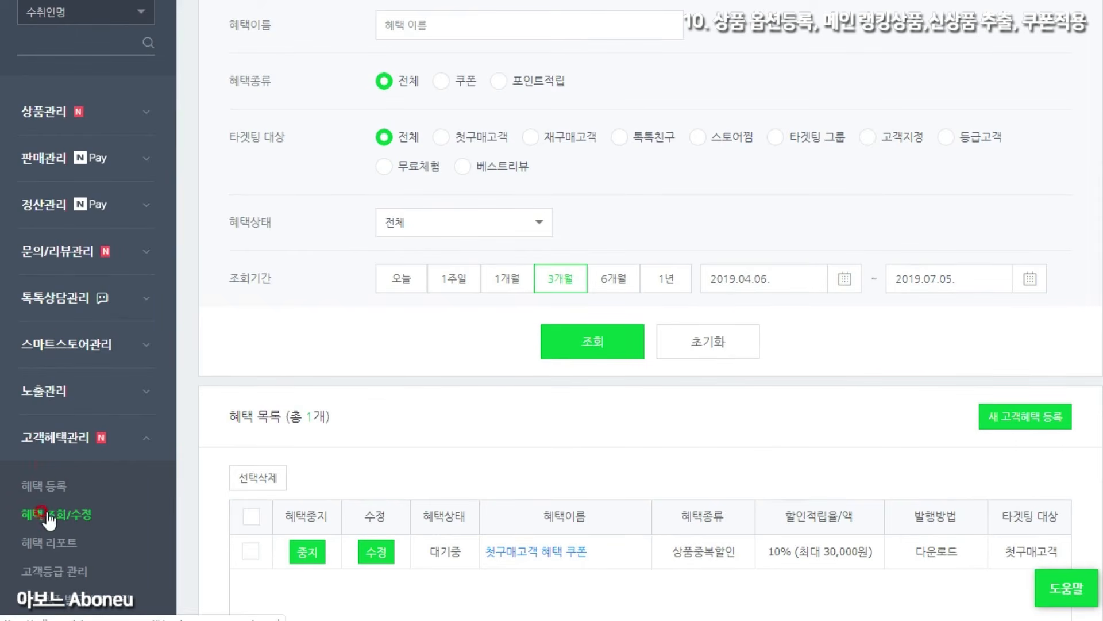
# Start a new customer benefit named 톡톡친구 추가 쿠폰 할인 and target it at 톡톡친구 customers.
pyautogui.click(46, 488)
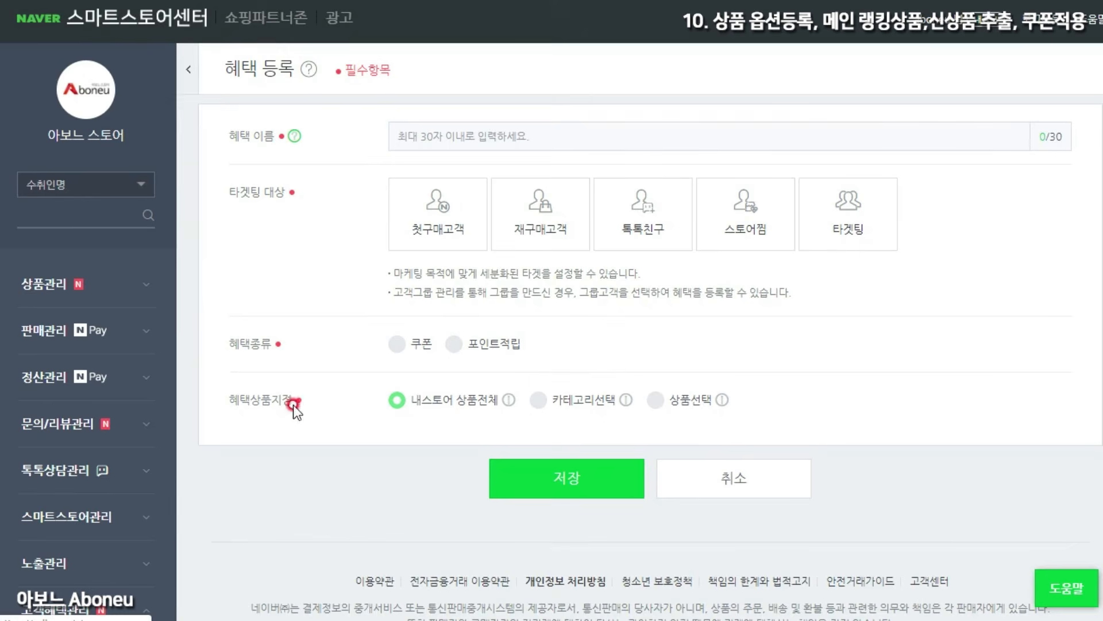
pyautogui.click(389, 217)
pyautogui.click(409, 140)
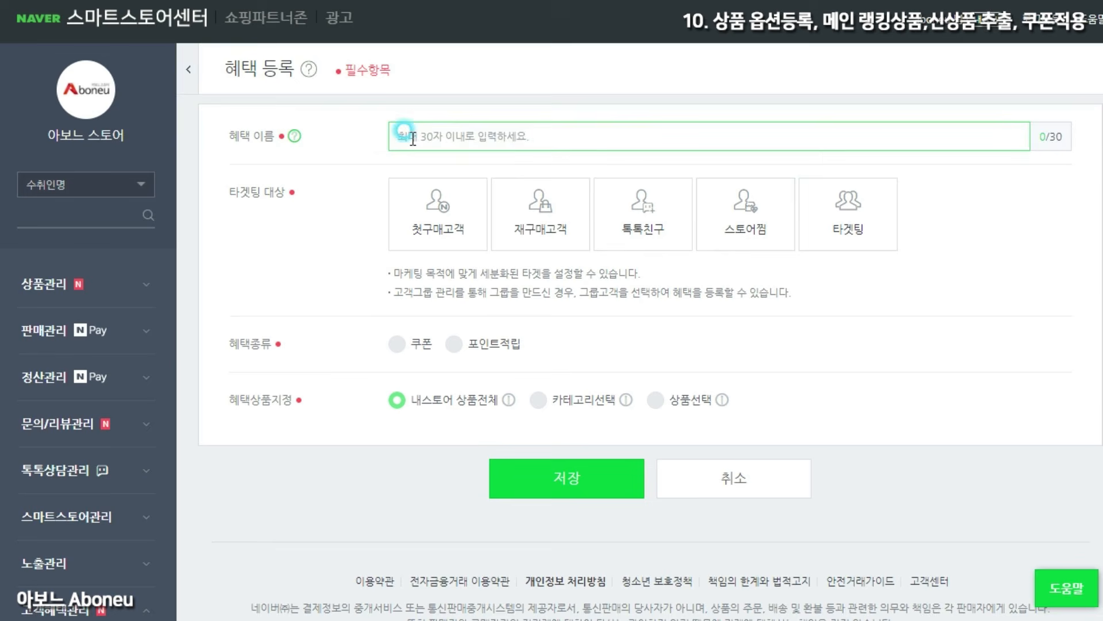
pyautogui.write('톡톡친구 초')
pyautogui.write('가 쿠폰')
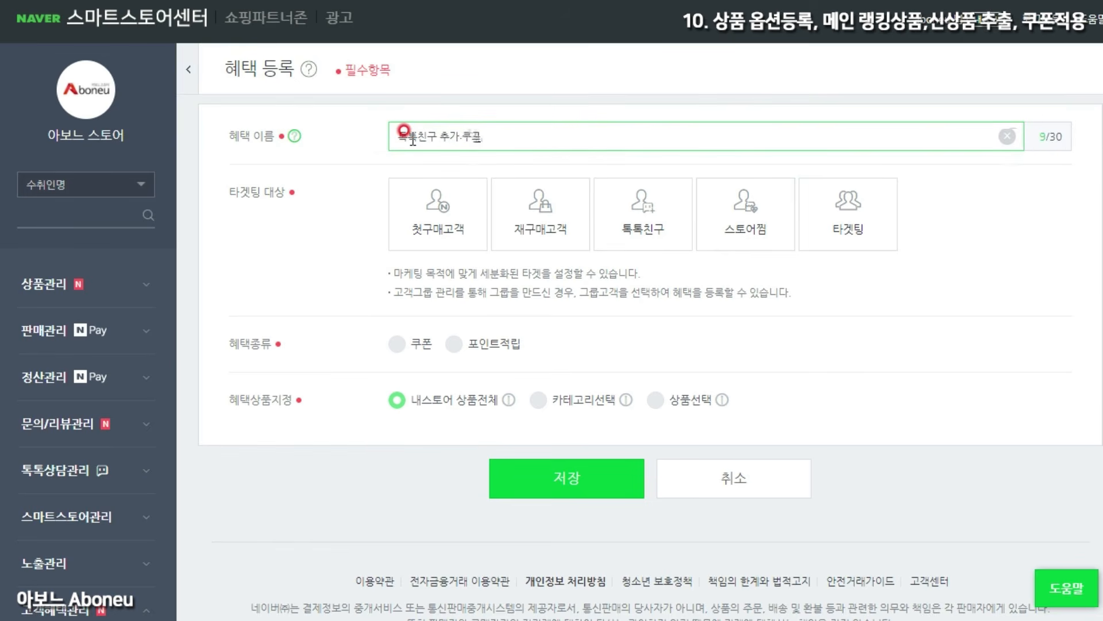
pyautogui.write(' 할인')
pyautogui.click(635, 227)
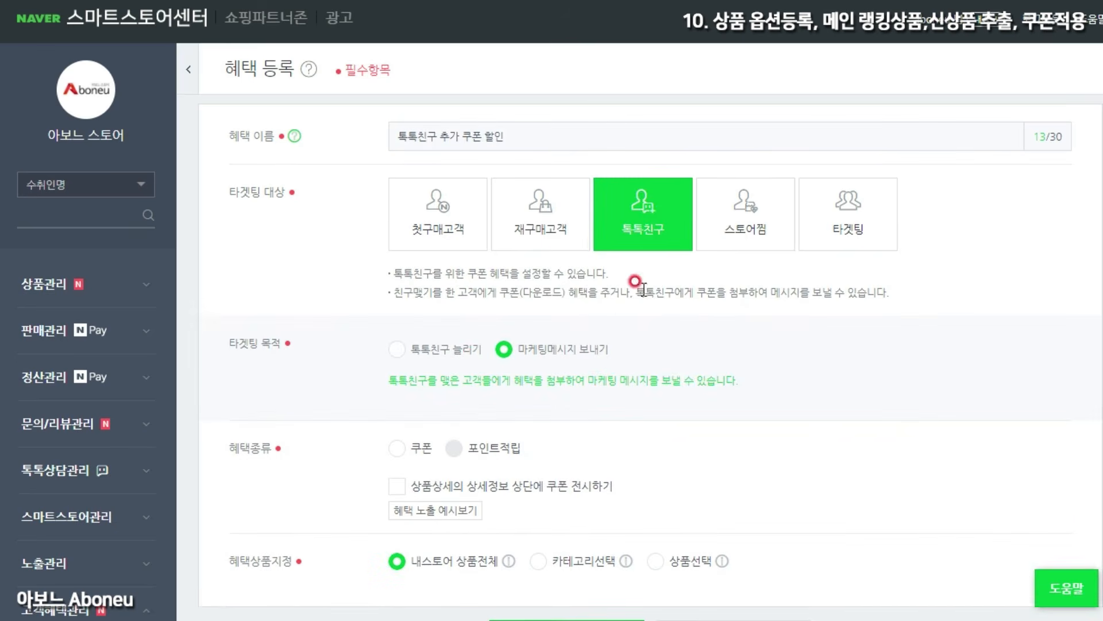
# Choose 쿠폰 as the benefit type, check the exposure example, and enable showing the coupon above the product details.
pyautogui.scroll(-2, 536, 370)
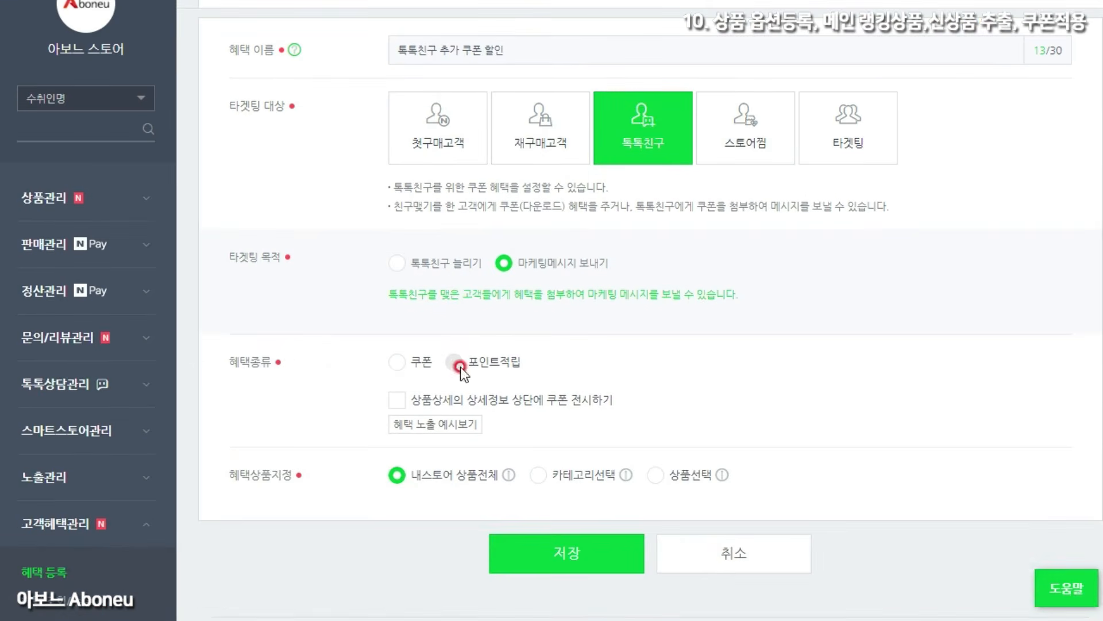
pyautogui.click(397, 363)
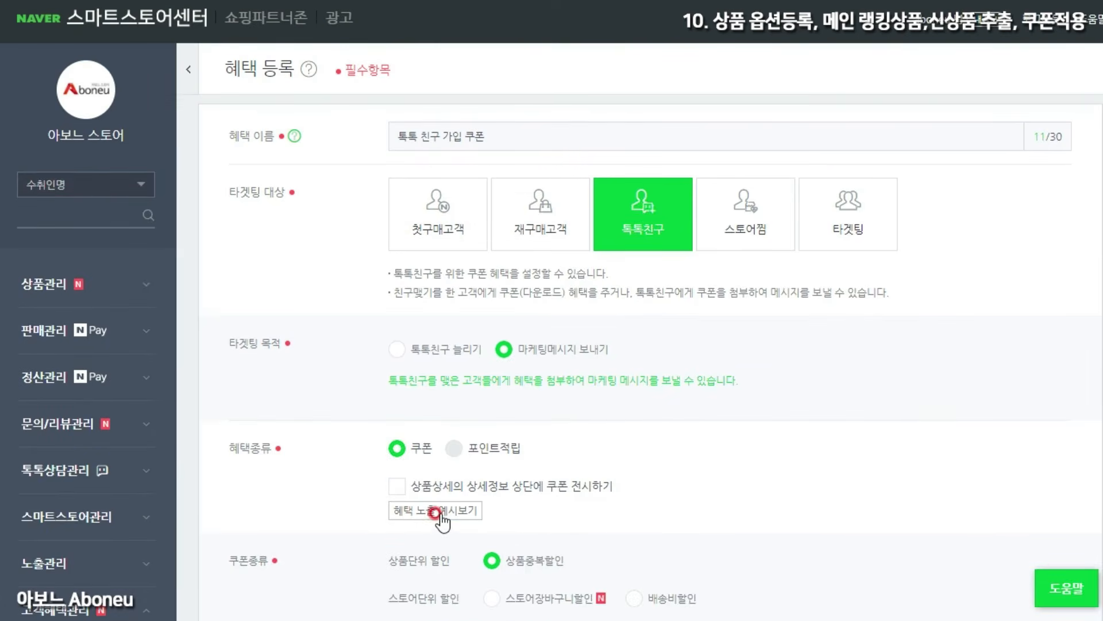
pyautogui.click(437, 512)
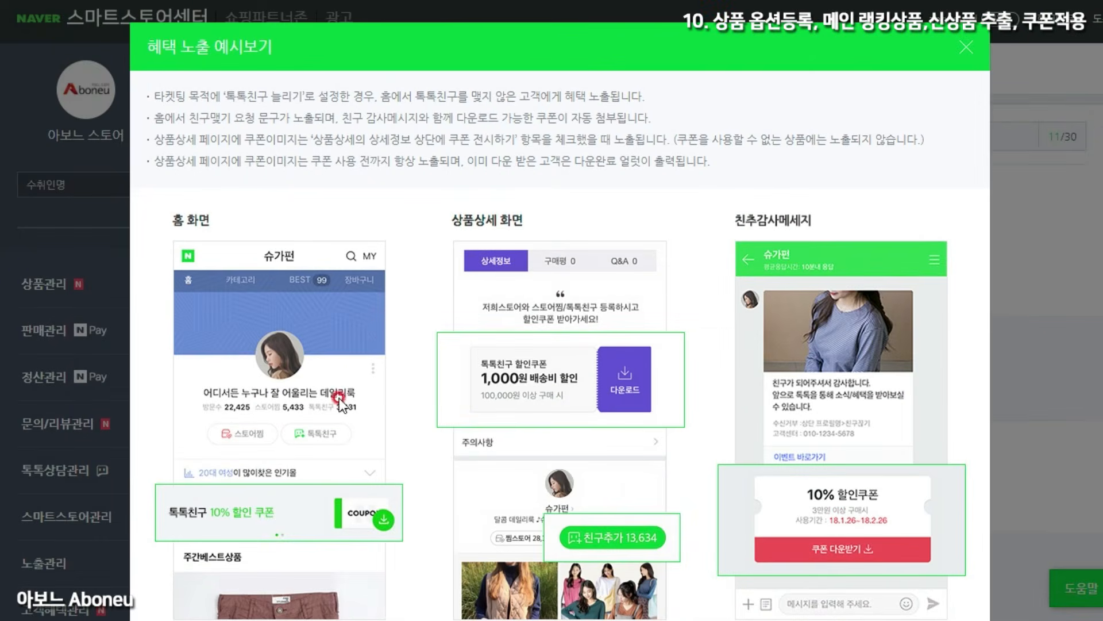
pyautogui.click(966, 47)
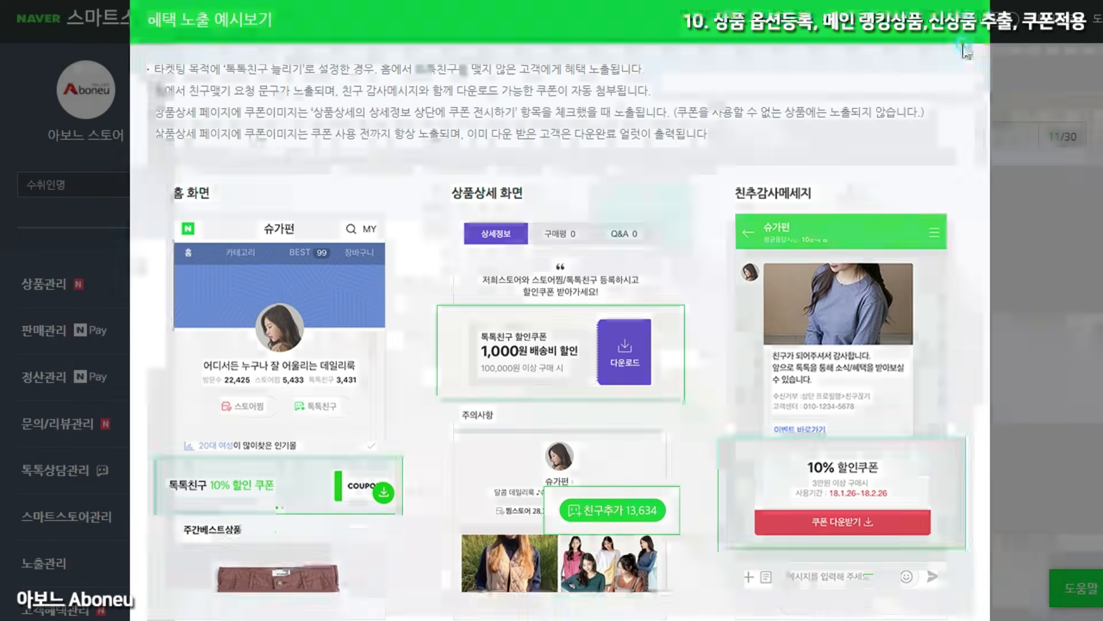
pyautogui.click(398, 485)
# Set the coupon's discount to 5% with a maximum of 10,000 won.
pyautogui.scroll(-5, 460, 477)
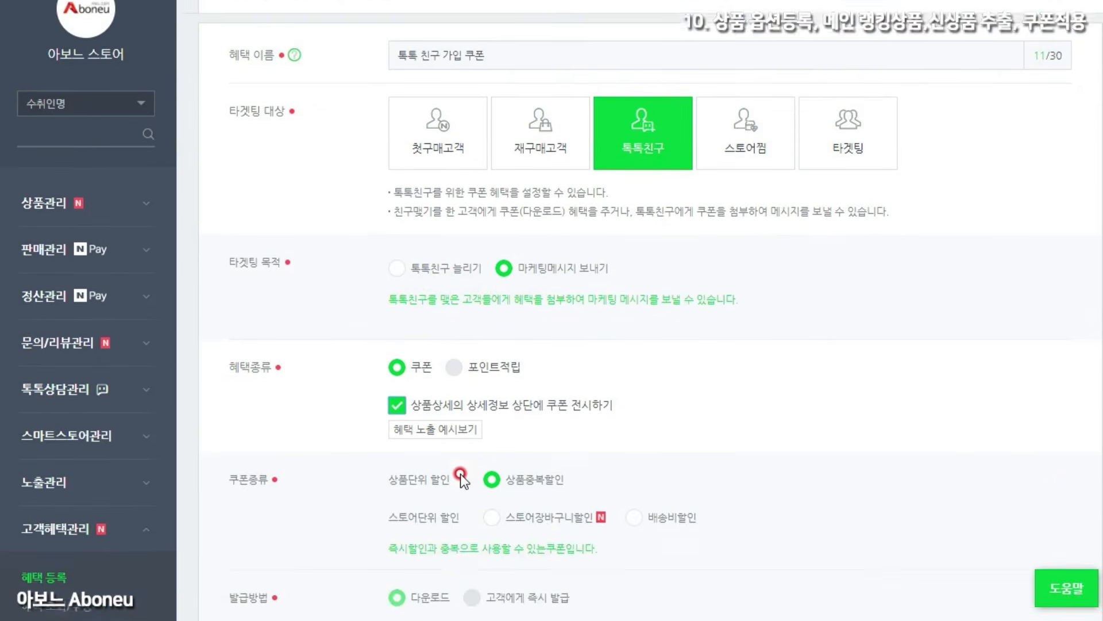
pyautogui.moveTo(712, 412); pyautogui.dragTo(603, 414)
pyautogui.click(774, 487)
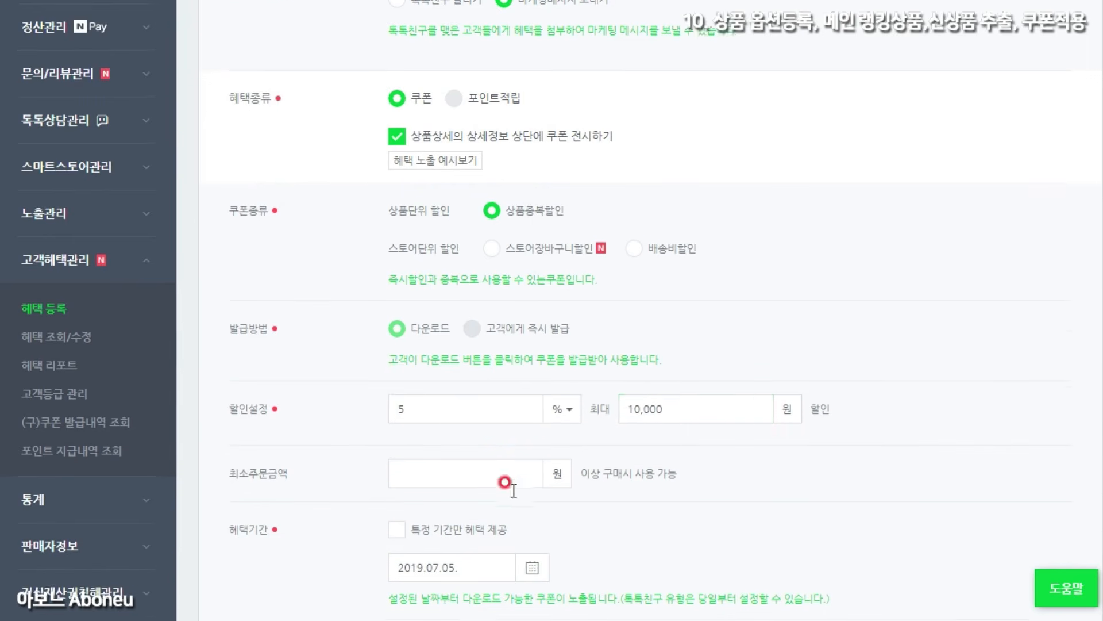
# Base the 톡톡친구 coupon's validity on the issue date and set it to 30 days.
pyautogui.scroll(-3, 317, 481)
pyautogui.click(509, 482)
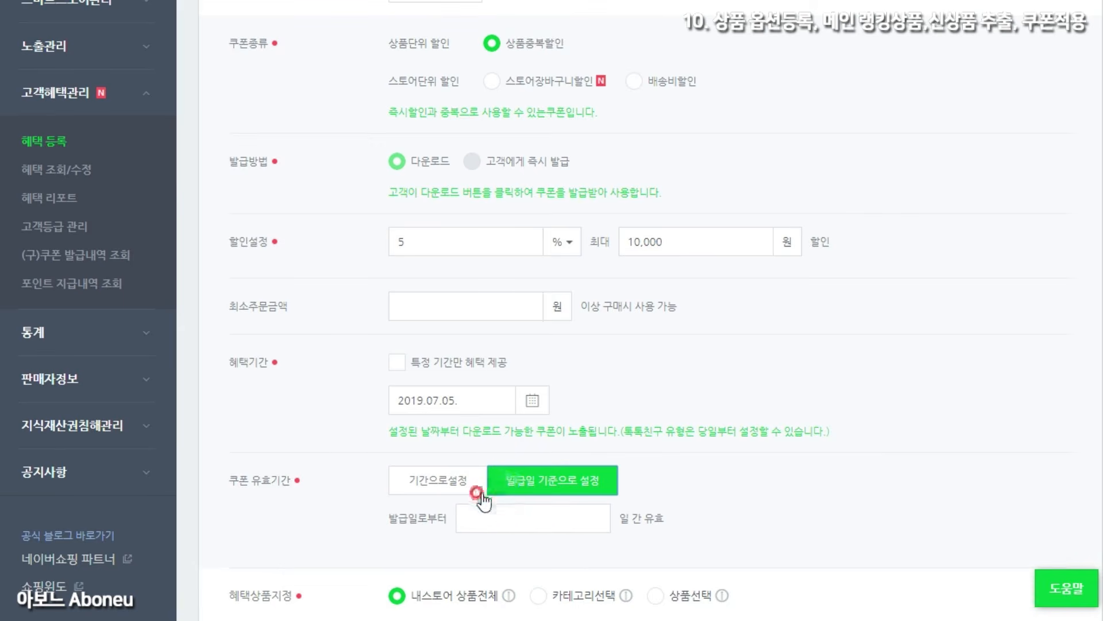
pyautogui.click(489, 507)
pyautogui.write('3')
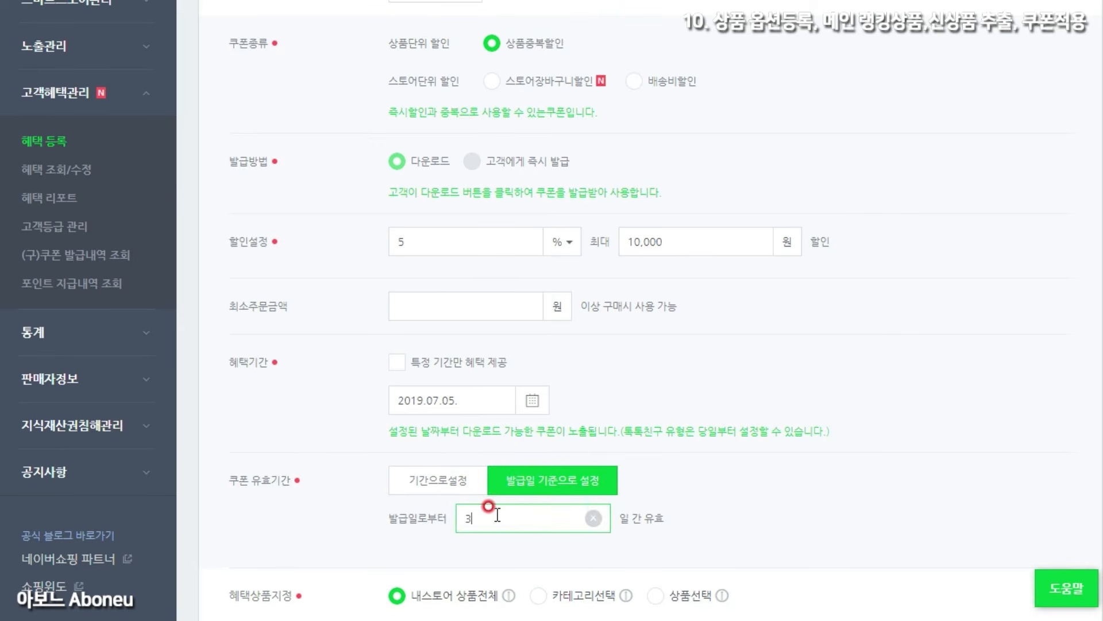
pyautogui.write('0')
pyautogui.click(694, 484)
# Save the 톡톡친구 coupon benefit without a promotional message and go to the benefit list.
pyautogui.scroll(-6, 695, 483)
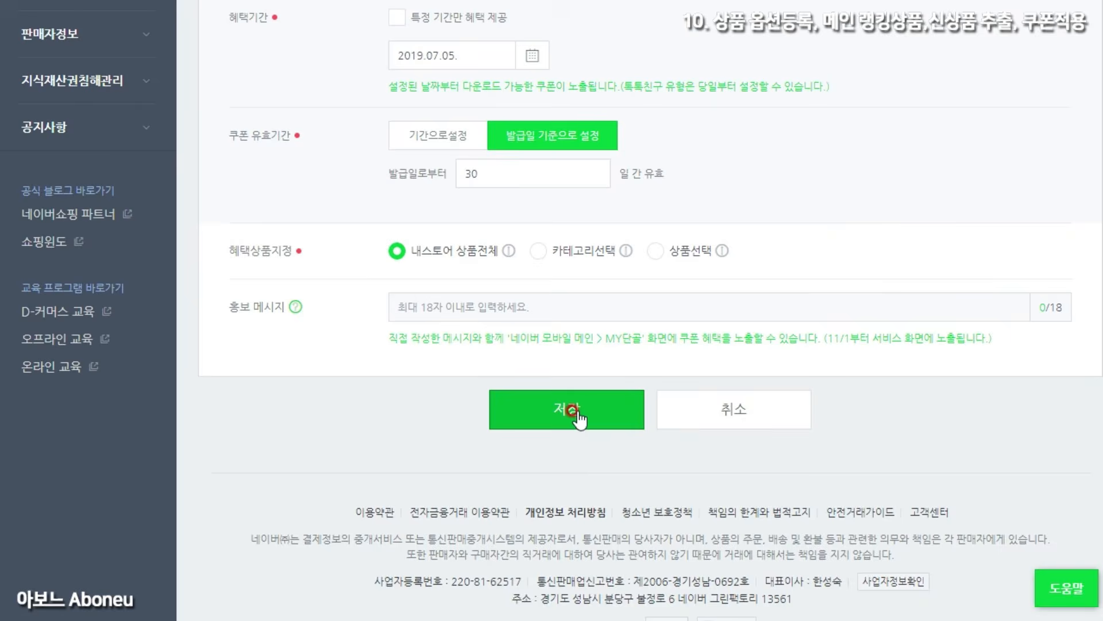
pyautogui.click(571, 410)
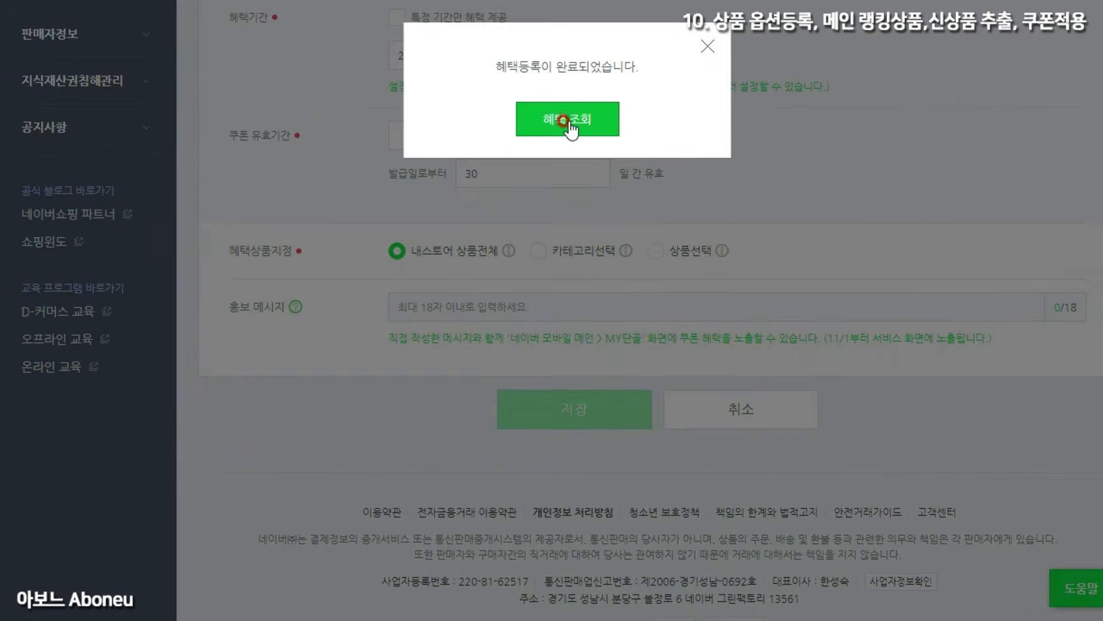
pyautogui.click(571, 118)
pyautogui.scroll(-5, 571, 118)
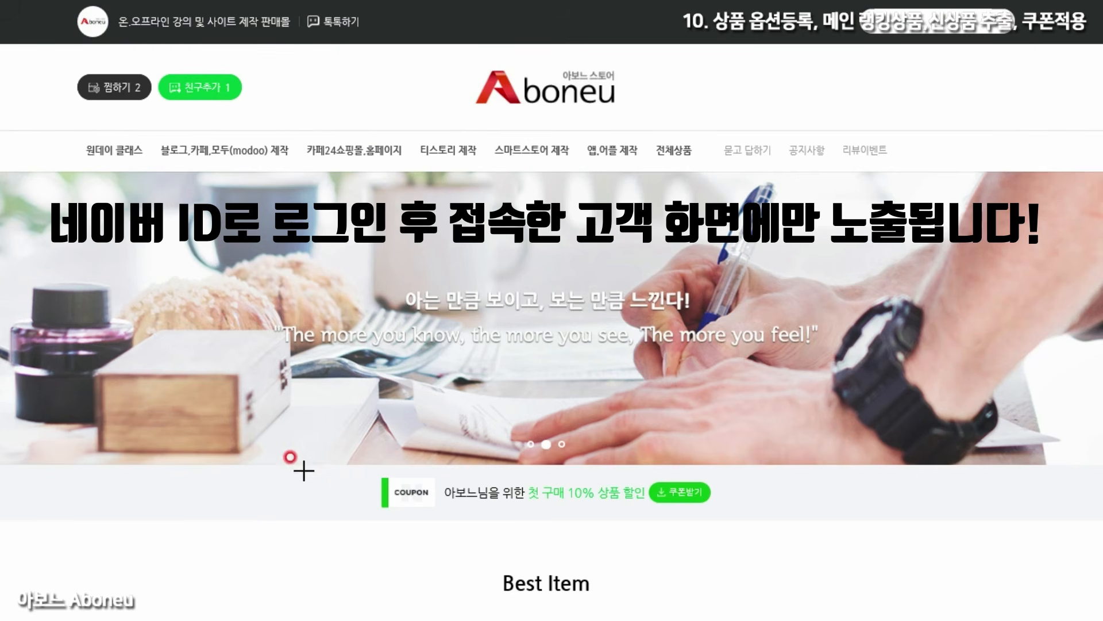
# Check how the coupons are displayed on the store's main page and on the 원데이 클래스 product page.
pyautogui.moveTo(315, 464); pyautogui.dragTo(792, 523)
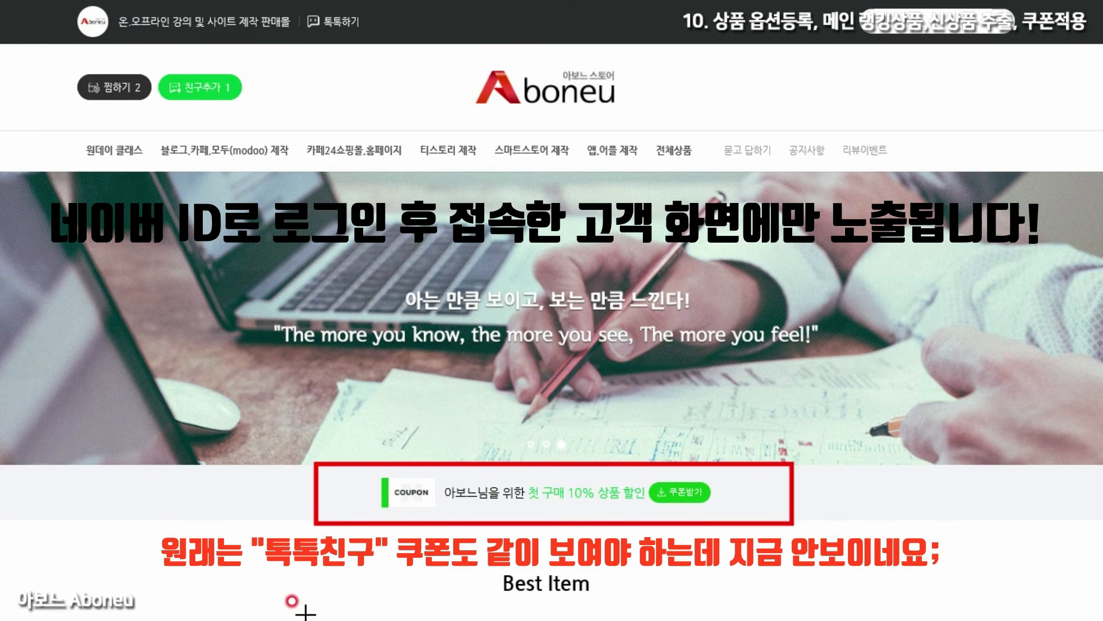
pyautogui.moveTo(312, 587); pyautogui.dragTo(352, 533)
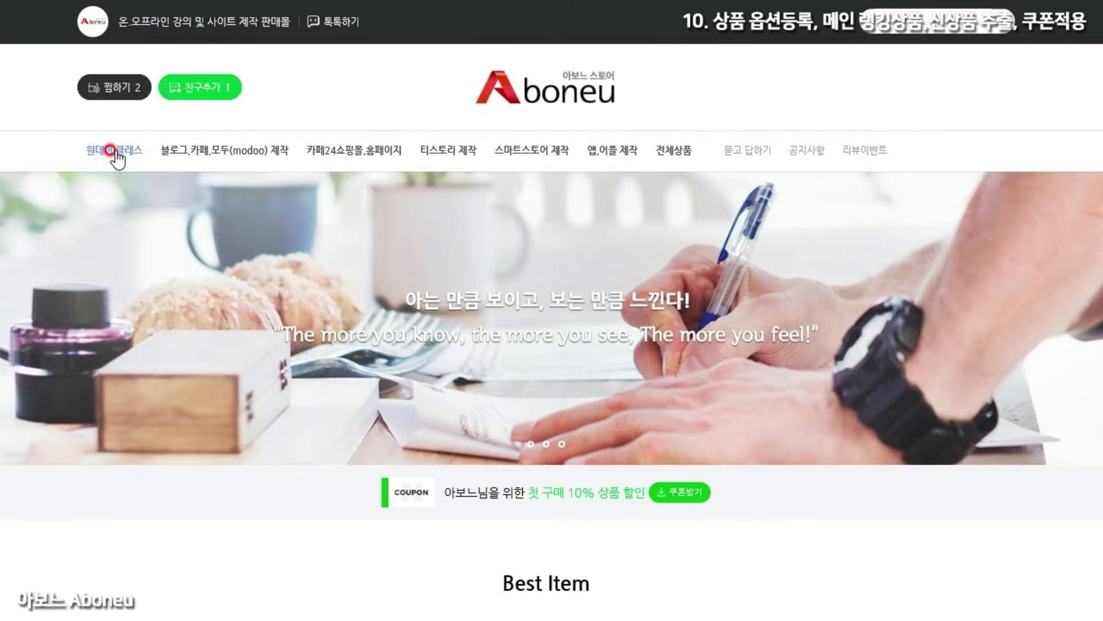
pyautogui.click(110, 150)
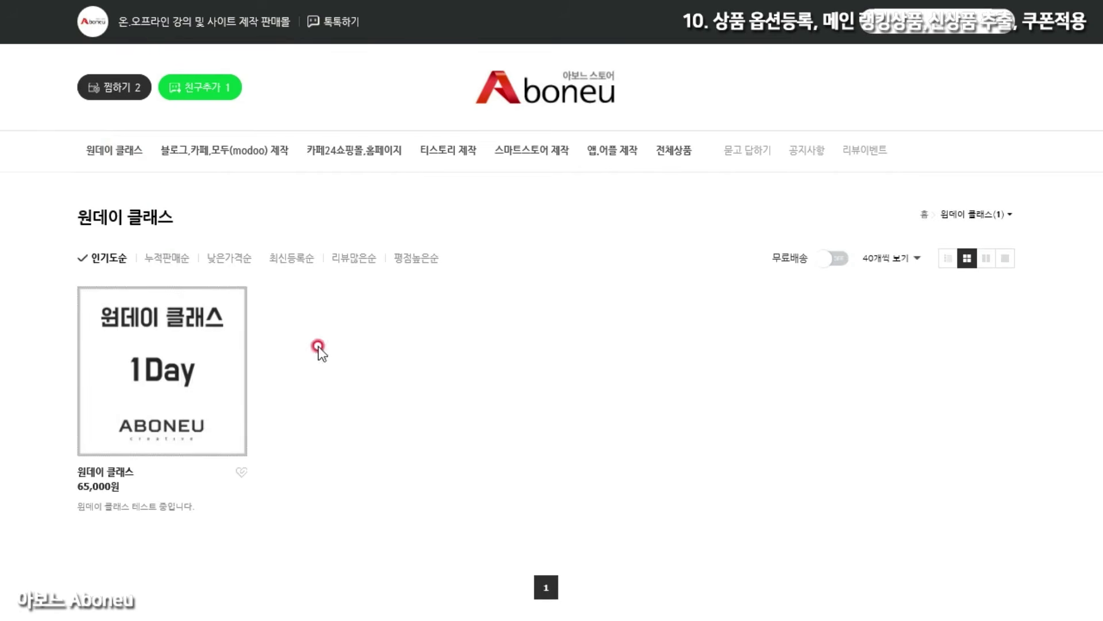
pyautogui.click(200, 333)
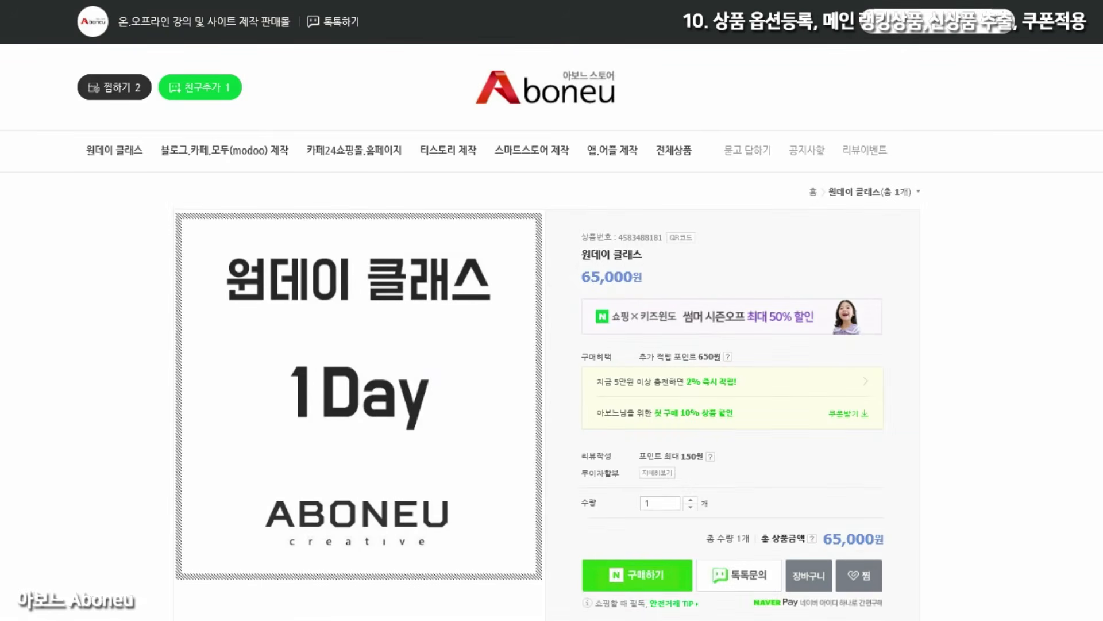
pyautogui.moveTo(362, 112); pyautogui.dragTo(715, 343)
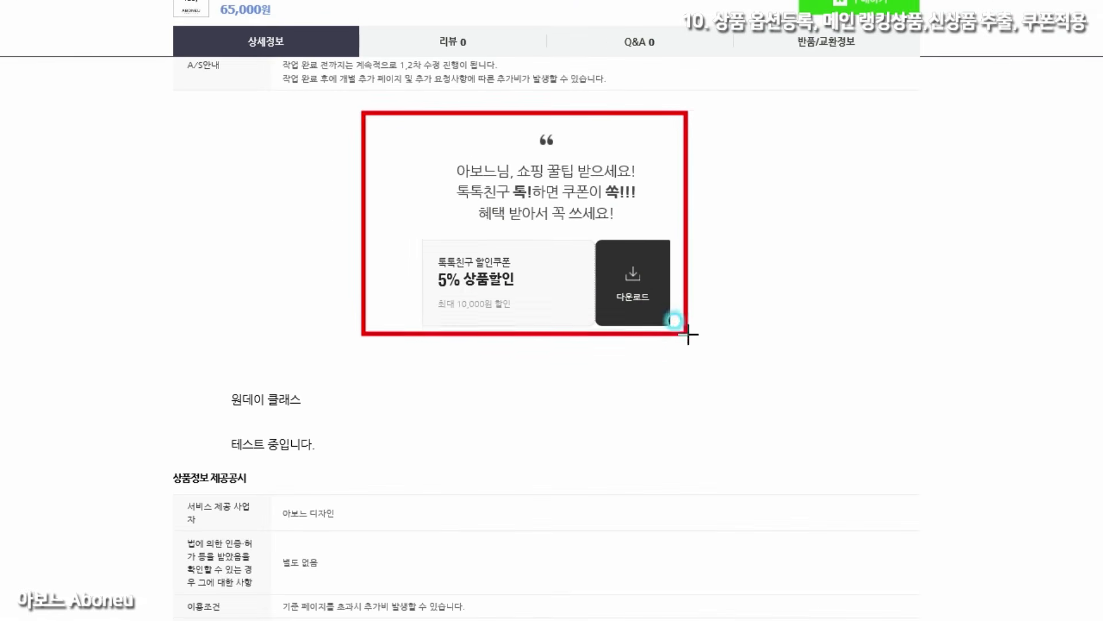
pyautogui.hotkey('ctrl', 'z')
pyautogui.moveTo(372, 107); pyautogui.dragTo(714, 340)
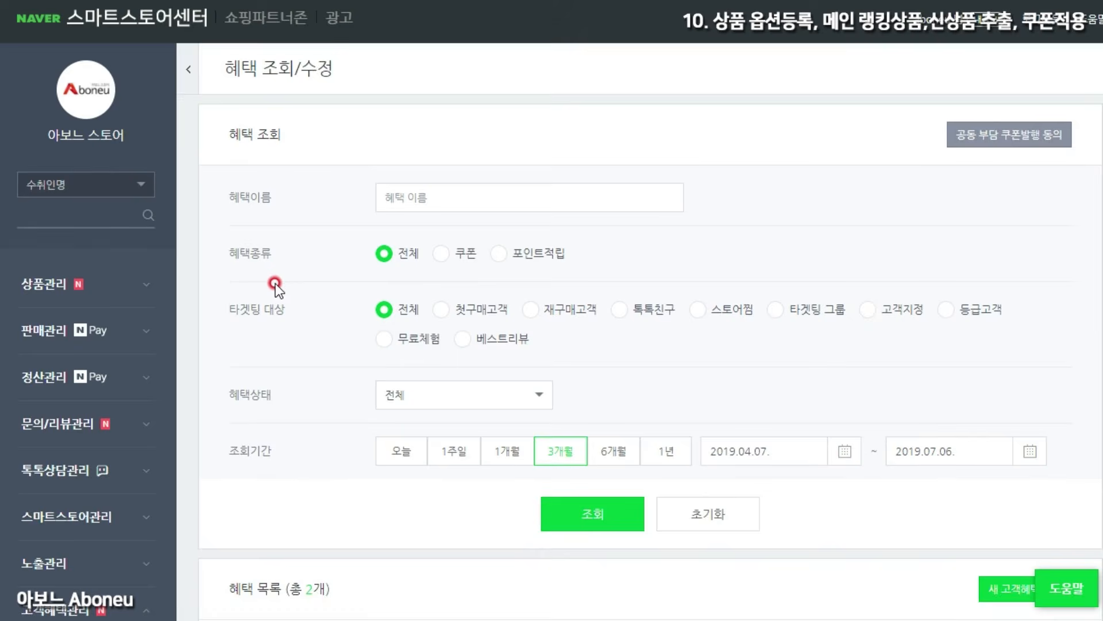
# Review the 톡톡친구 and first-purchase coupons in the benefit list, pointing out their two entries.
pyautogui.scroll(-6, 267, 286)
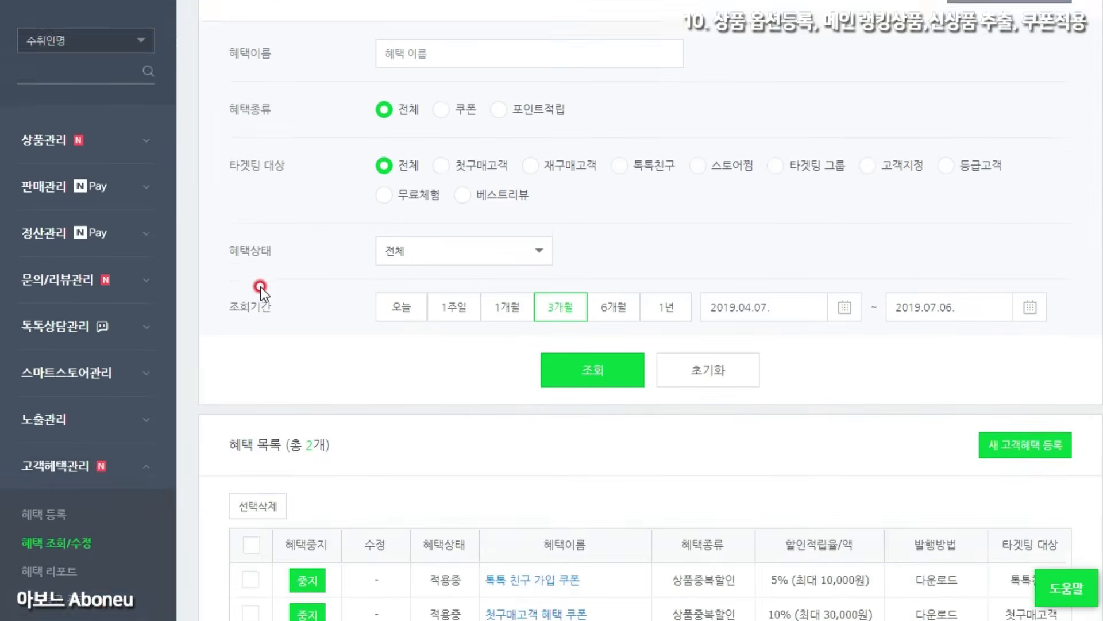
pyautogui.click(88, 343)
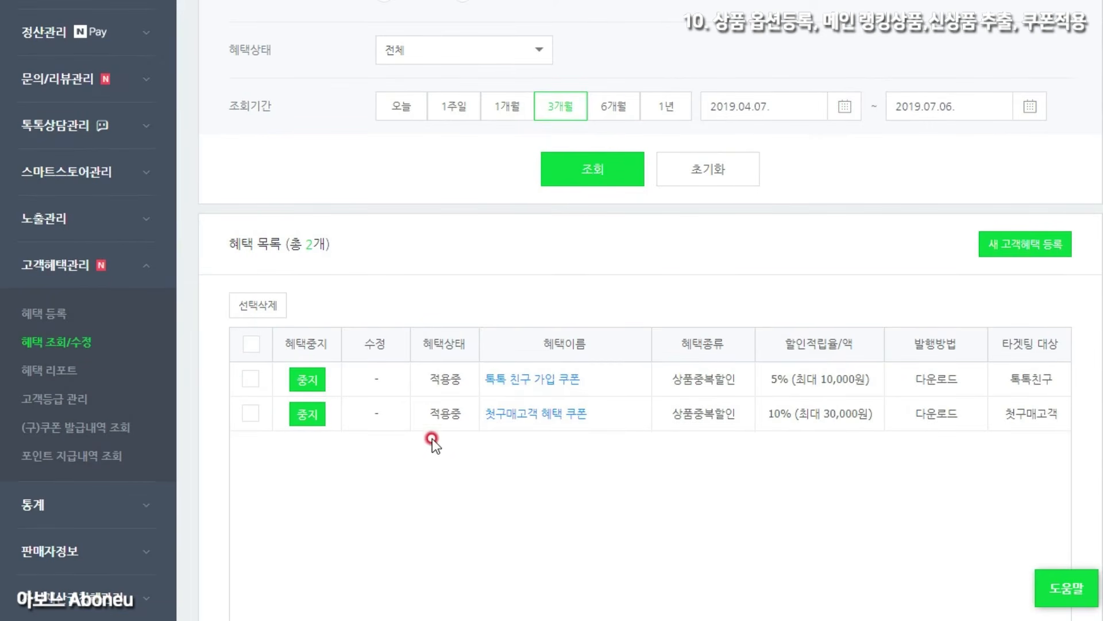
pyautogui.click(601, 415)
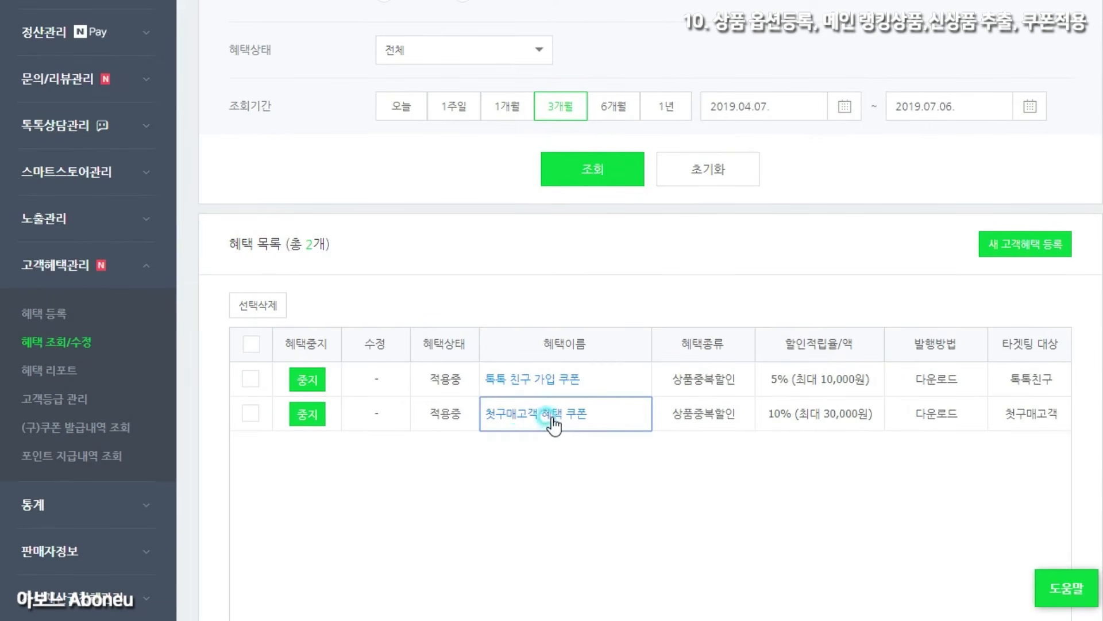
pyautogui.click(466, 432)
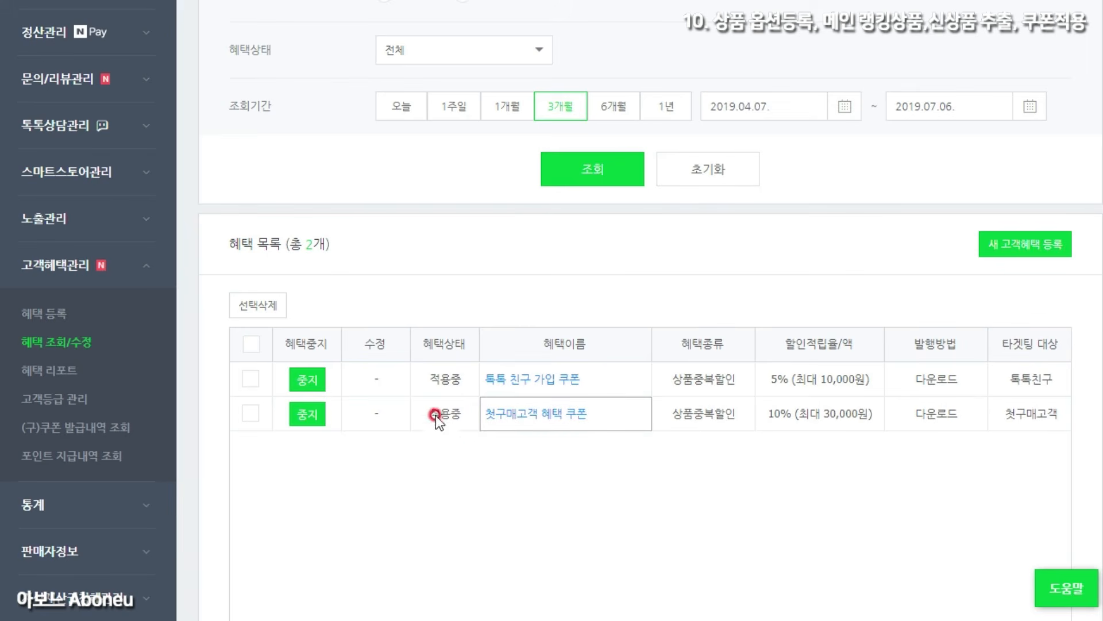
pyautogui.moveTo(482, 490); pyautogui.dragTo(516, 437)
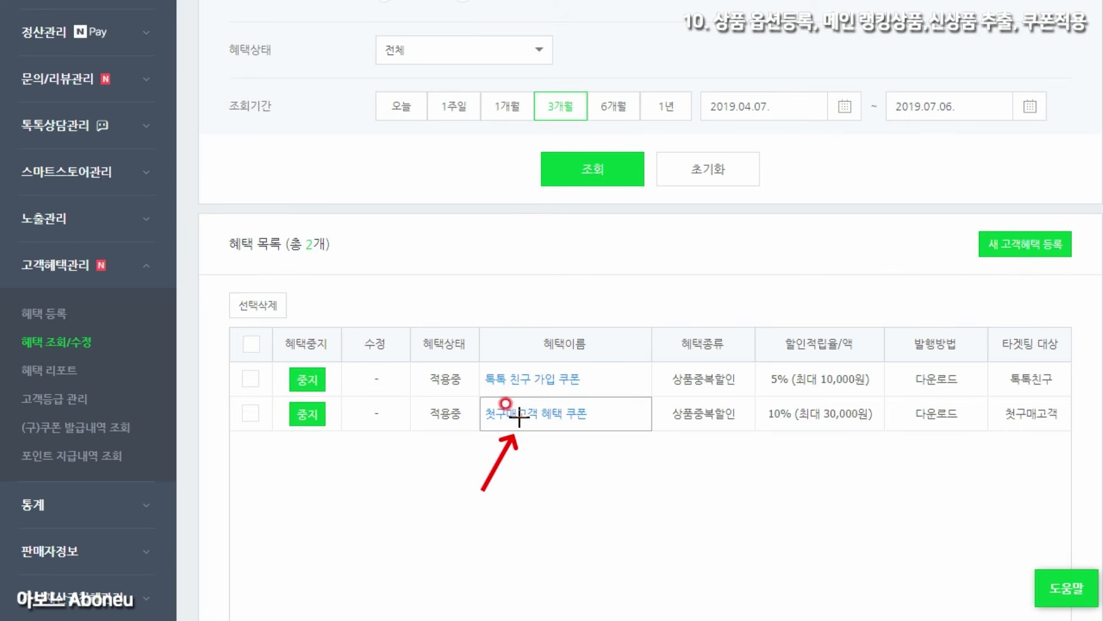
pyautogui.moveTo(499, 316); pyautogui.dragTo(520, 366)
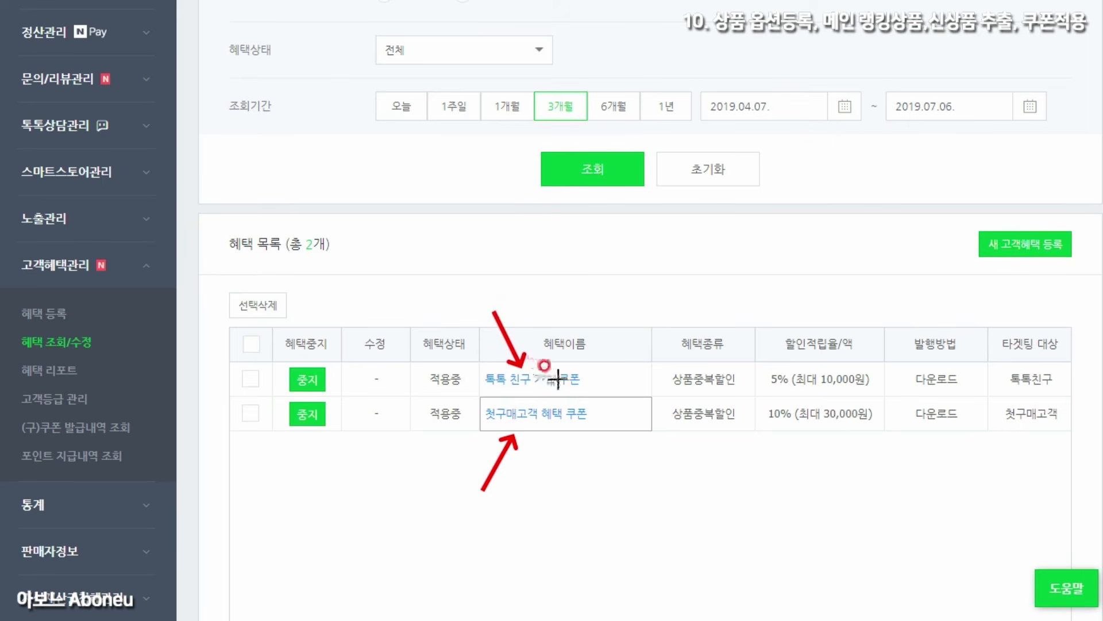